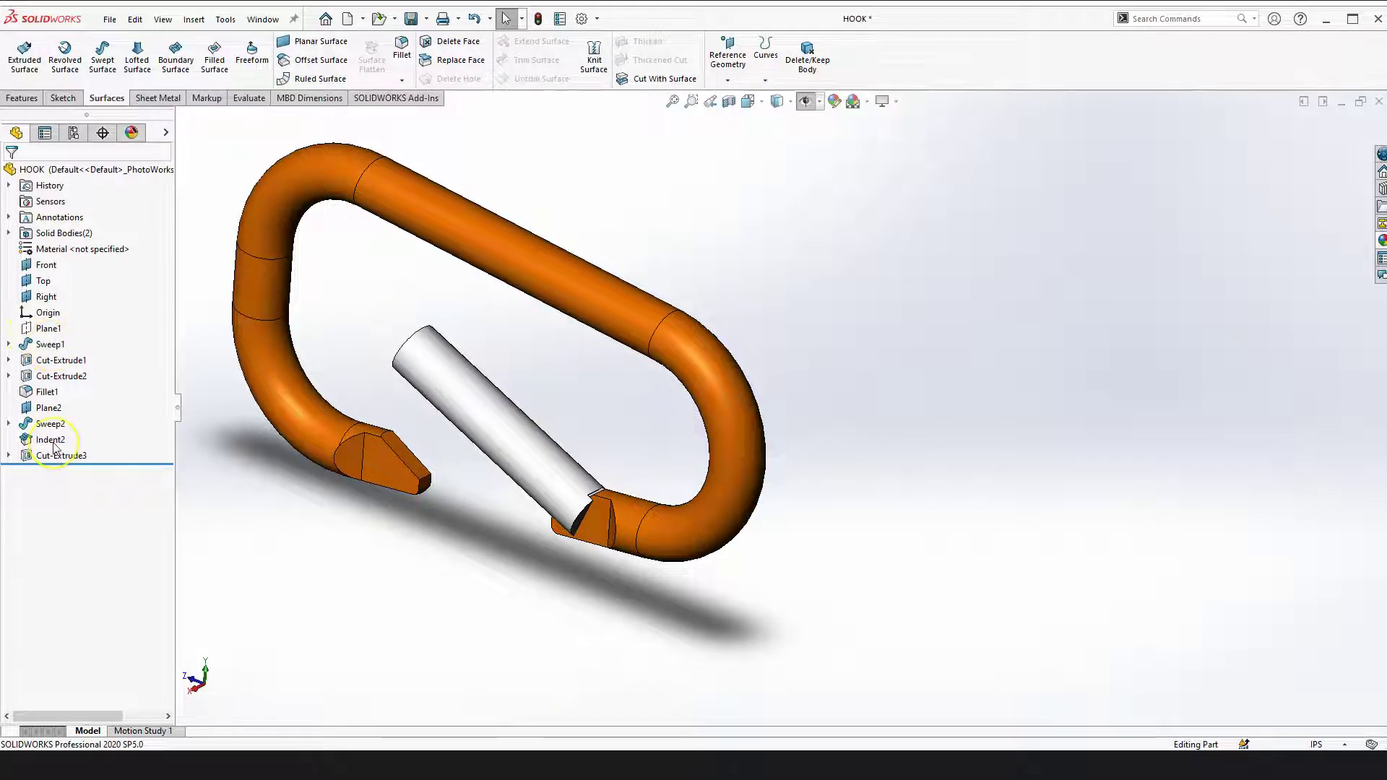
click(524, 406)
click(874, 325)
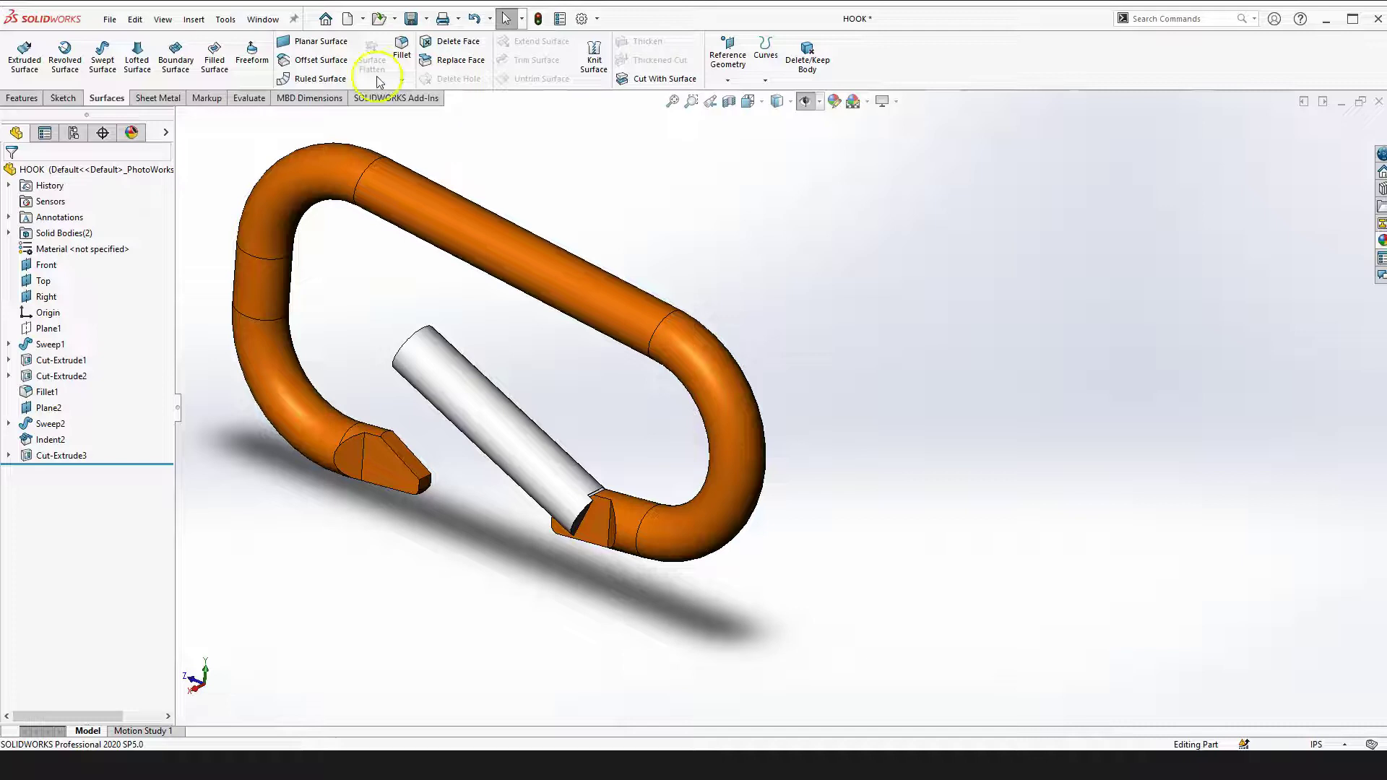
Create a new part from the Tutorial part template and set its units to IPS (inch, pound, second)
click(110, 20)
click(127, 45)
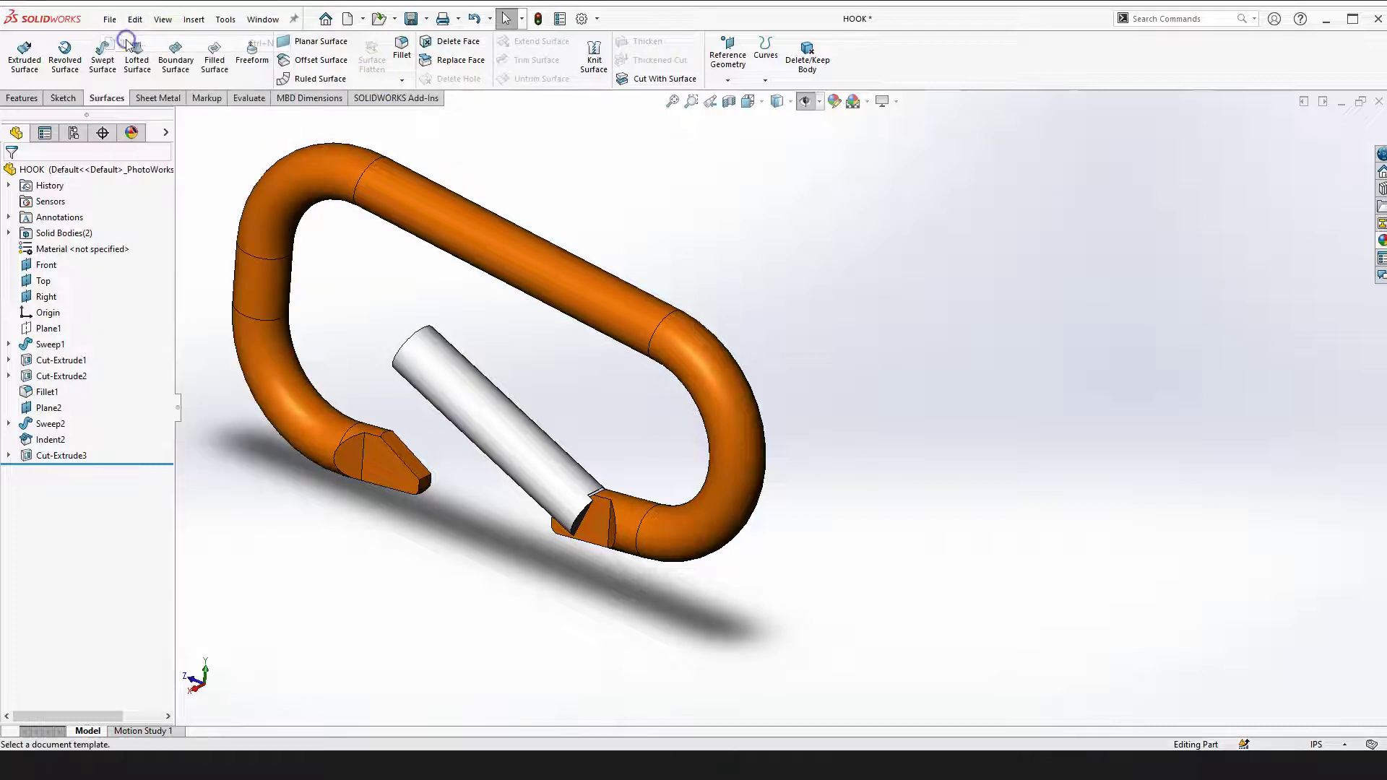
click(705, 208)
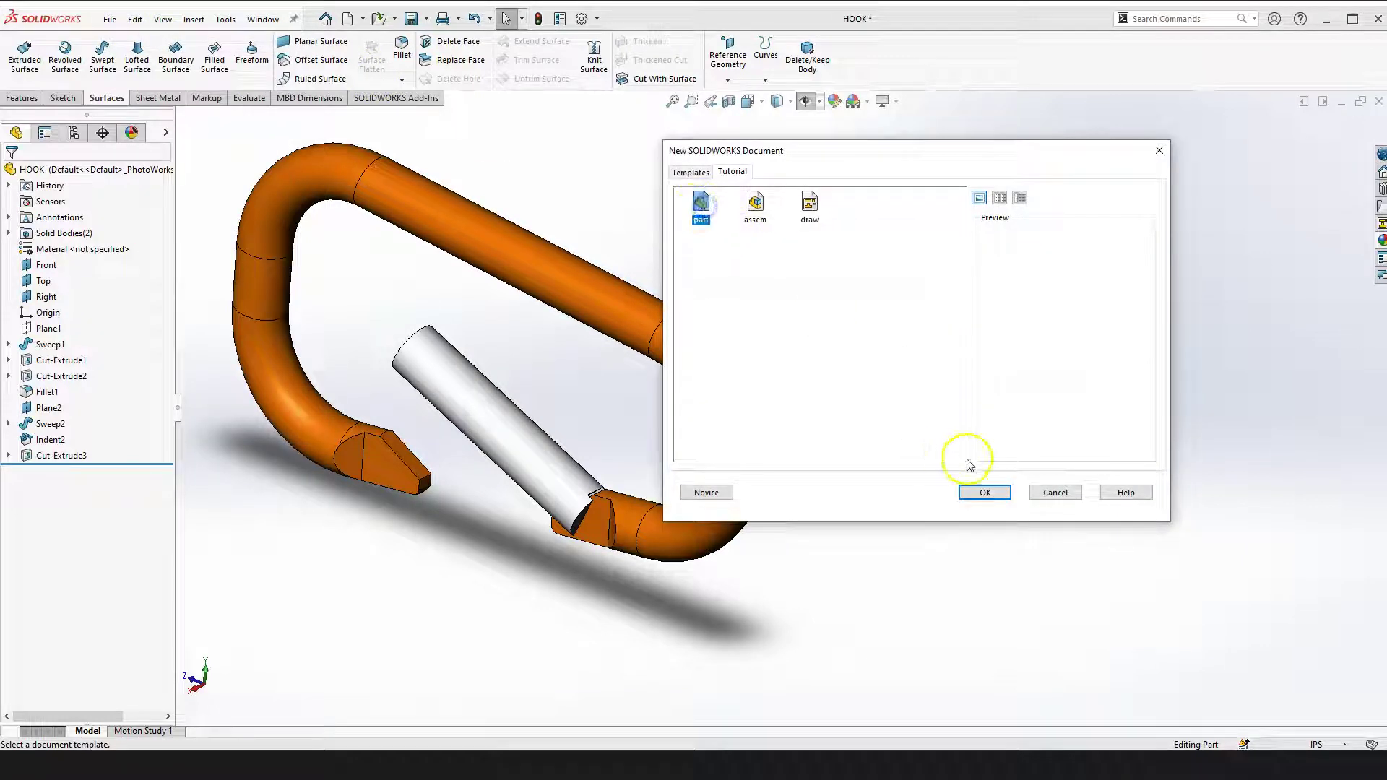
click(984, 492)
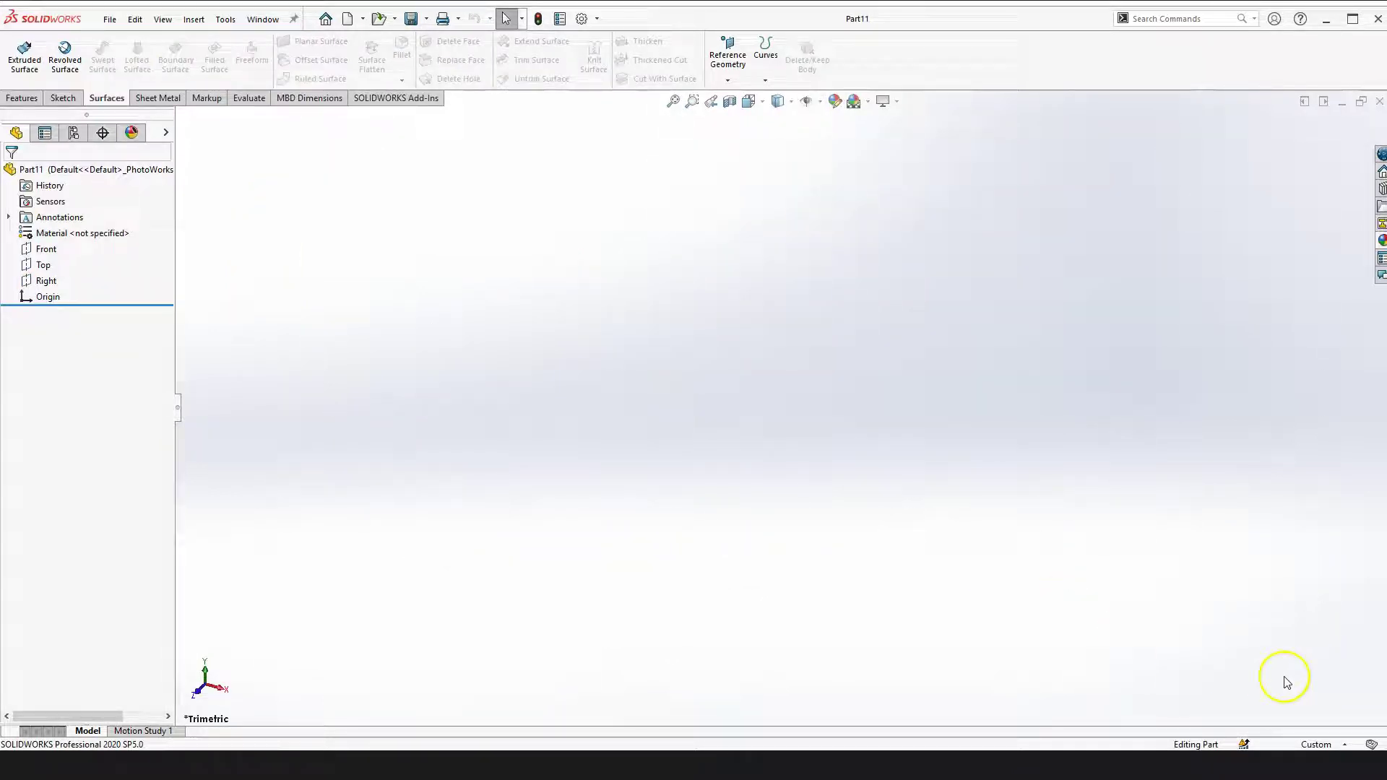
click(1317, 745)
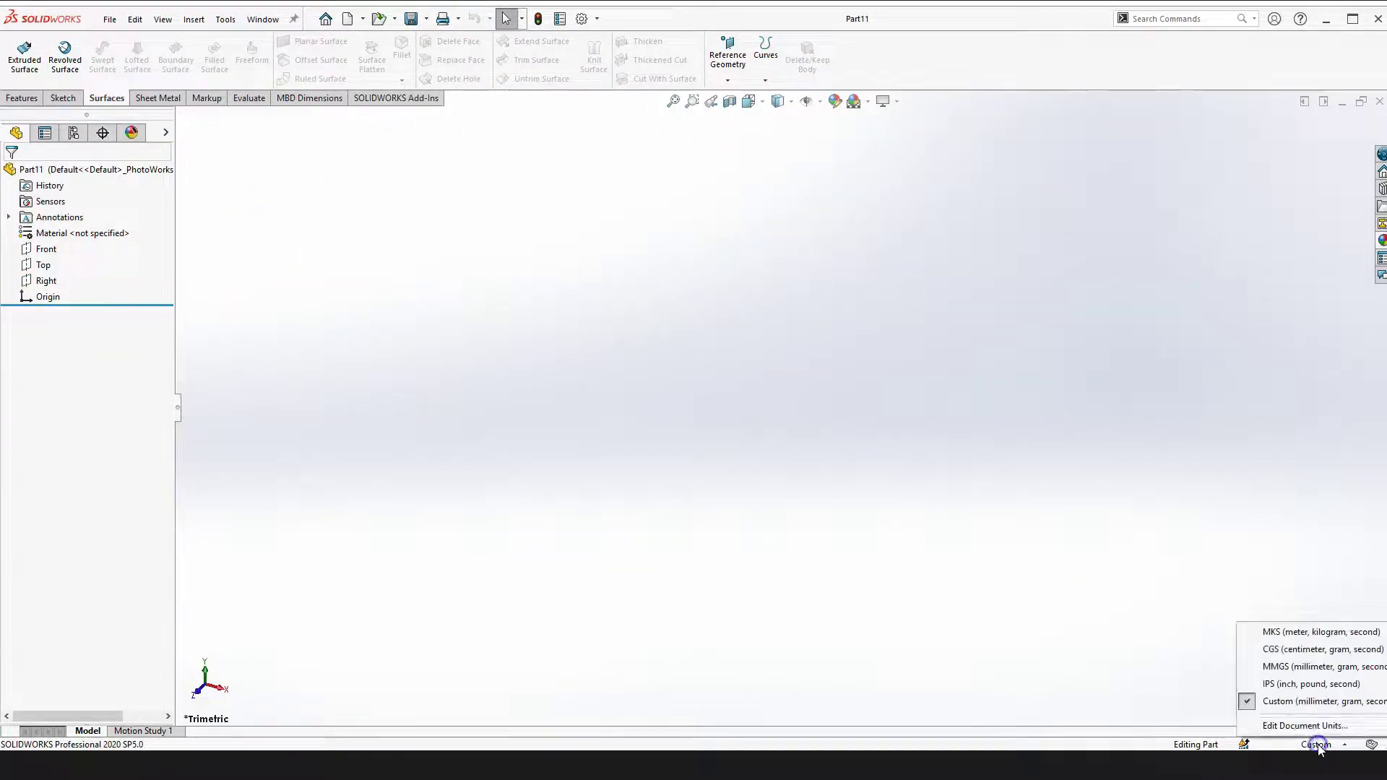
click(1296, 685)
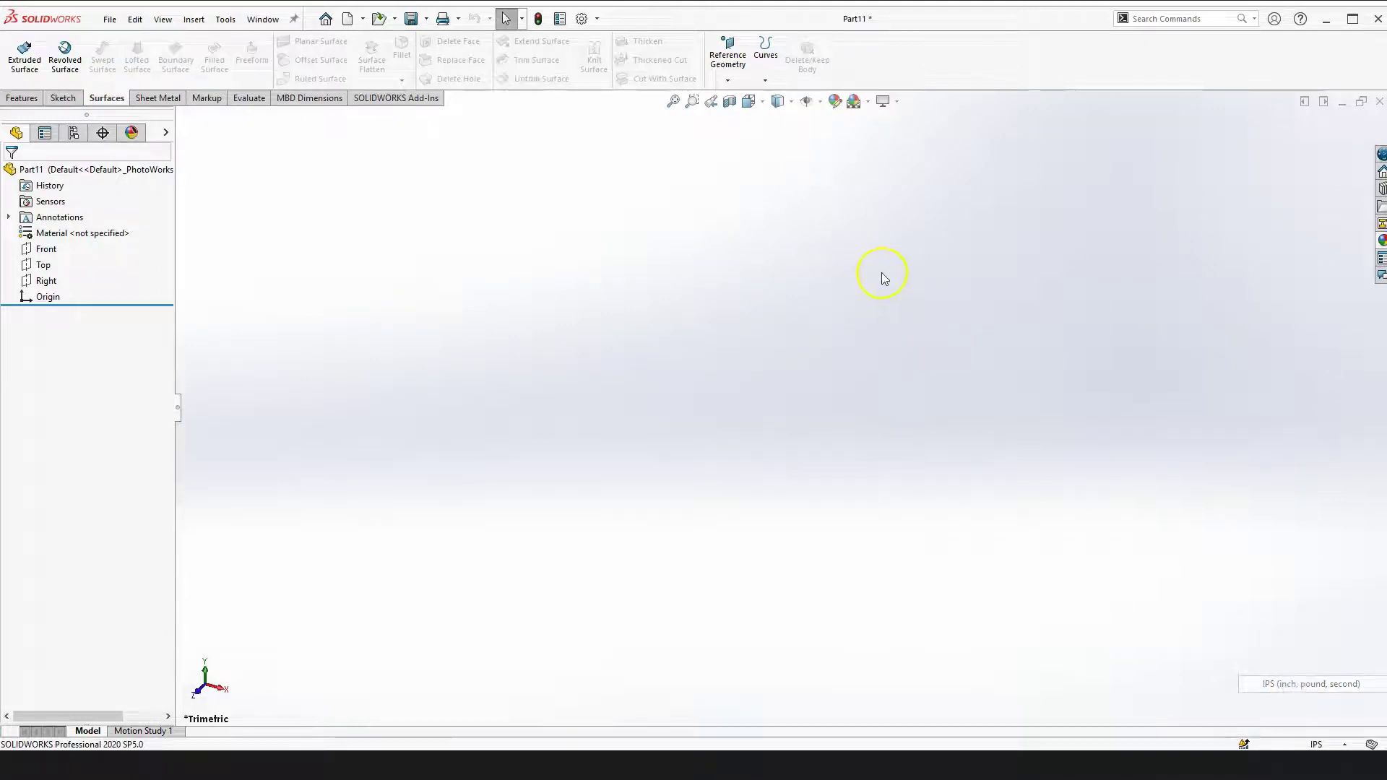
Show the Front, Top and Right reference planes in the graphics area
click(812, 105)
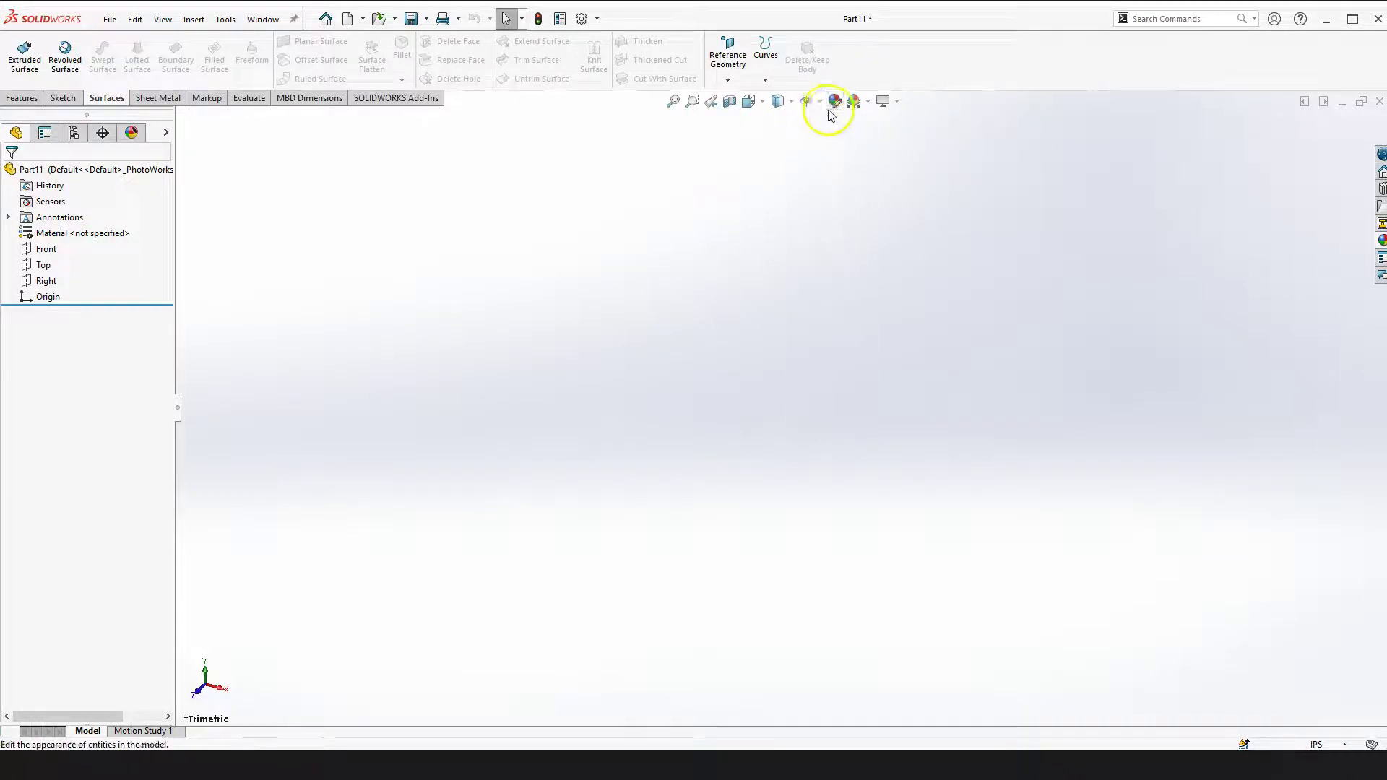
click(806, 102)
click(828, 121)
click(363, 490)
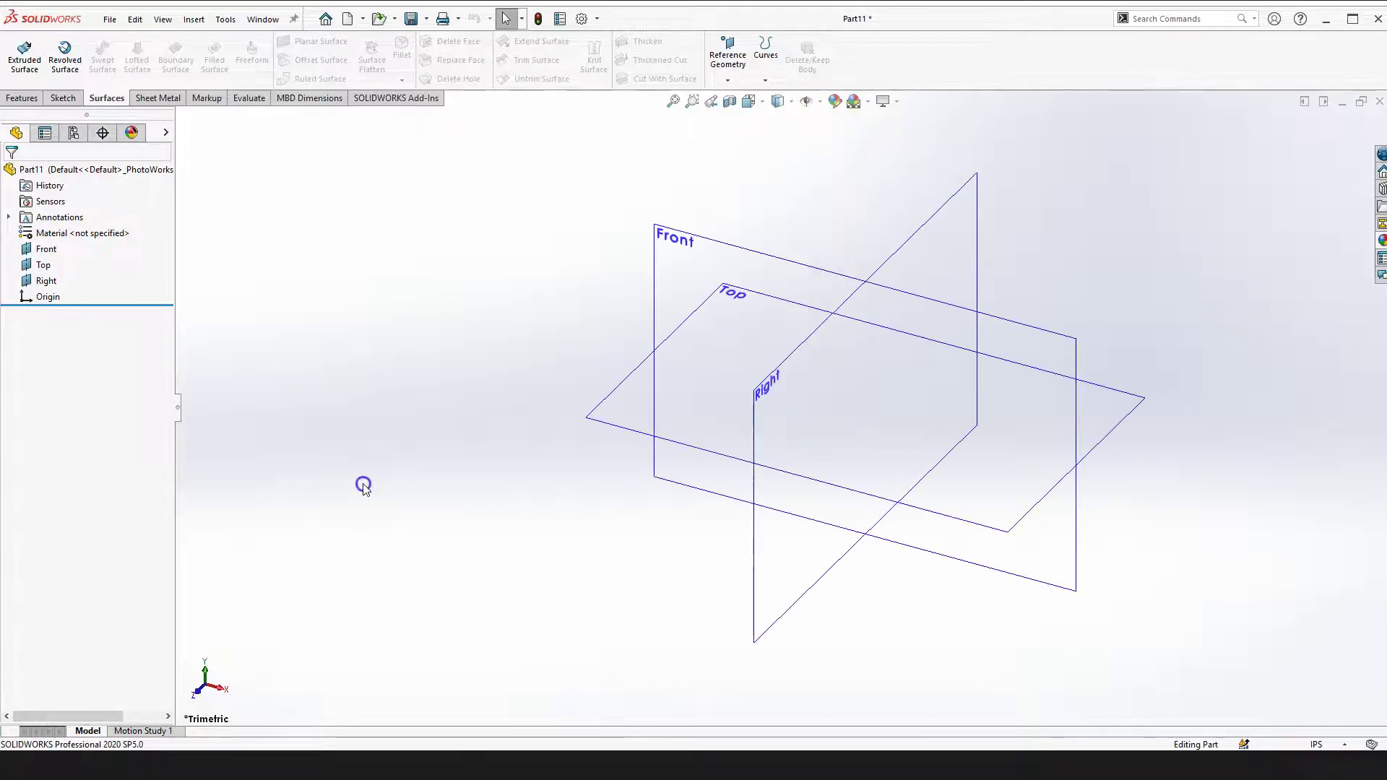
Start a new sketch on the Right plane
middle_drag(1062, 434, 927, 399)
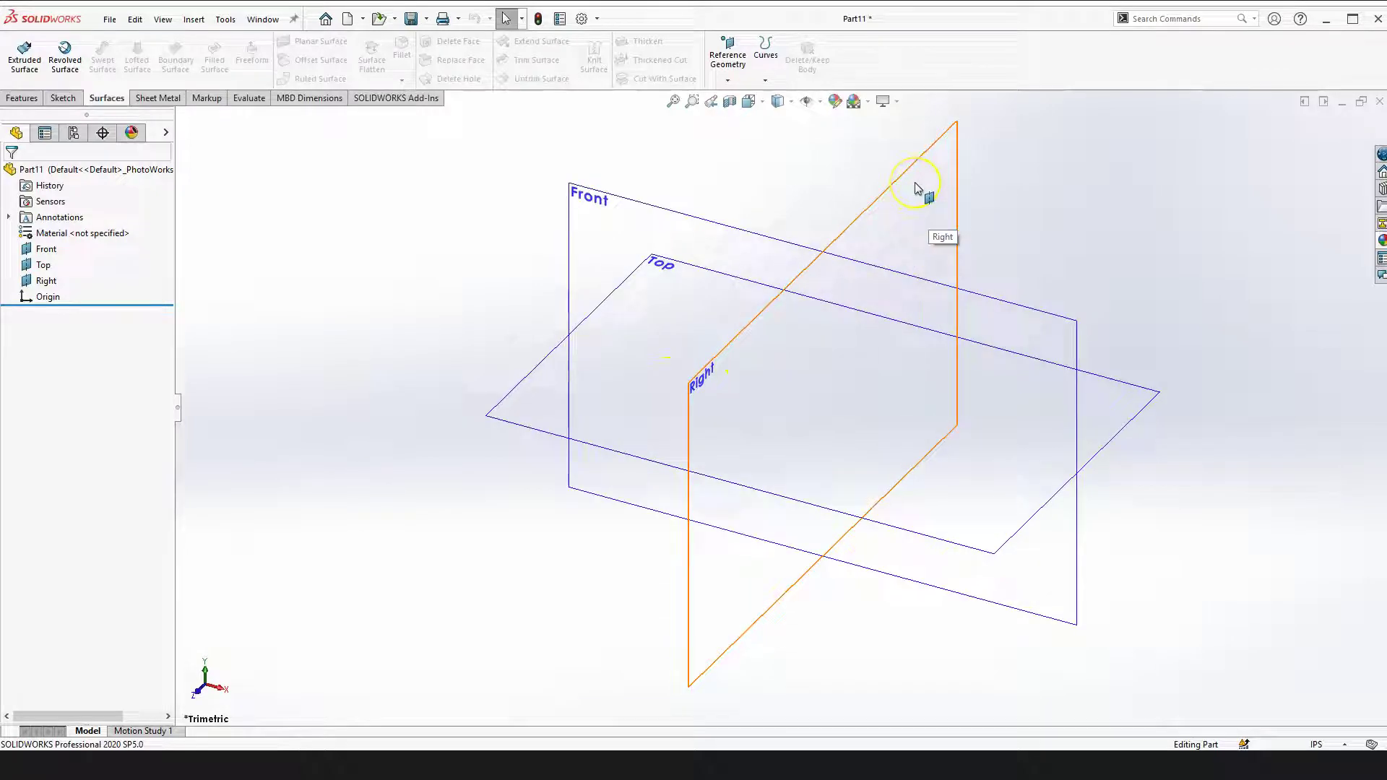
click(992, 242)
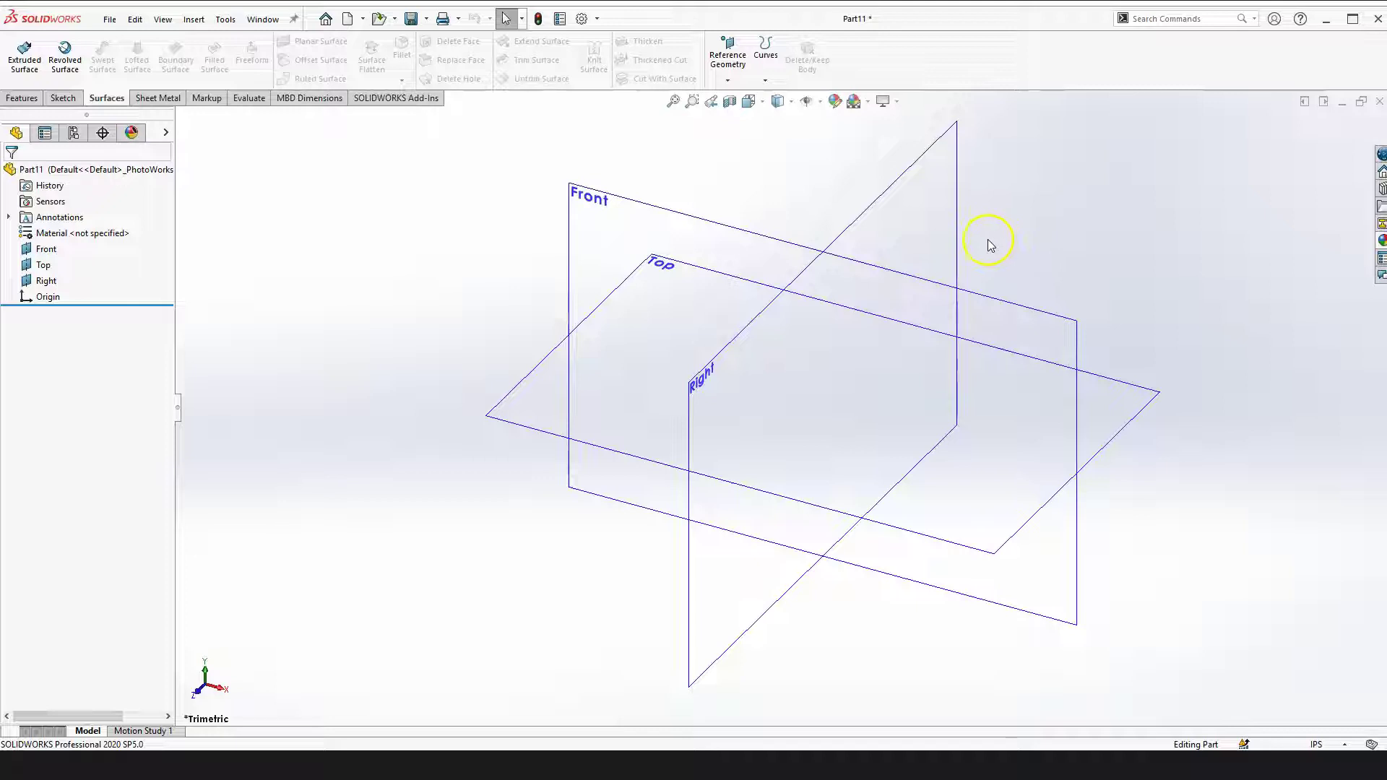
click(921, 194)
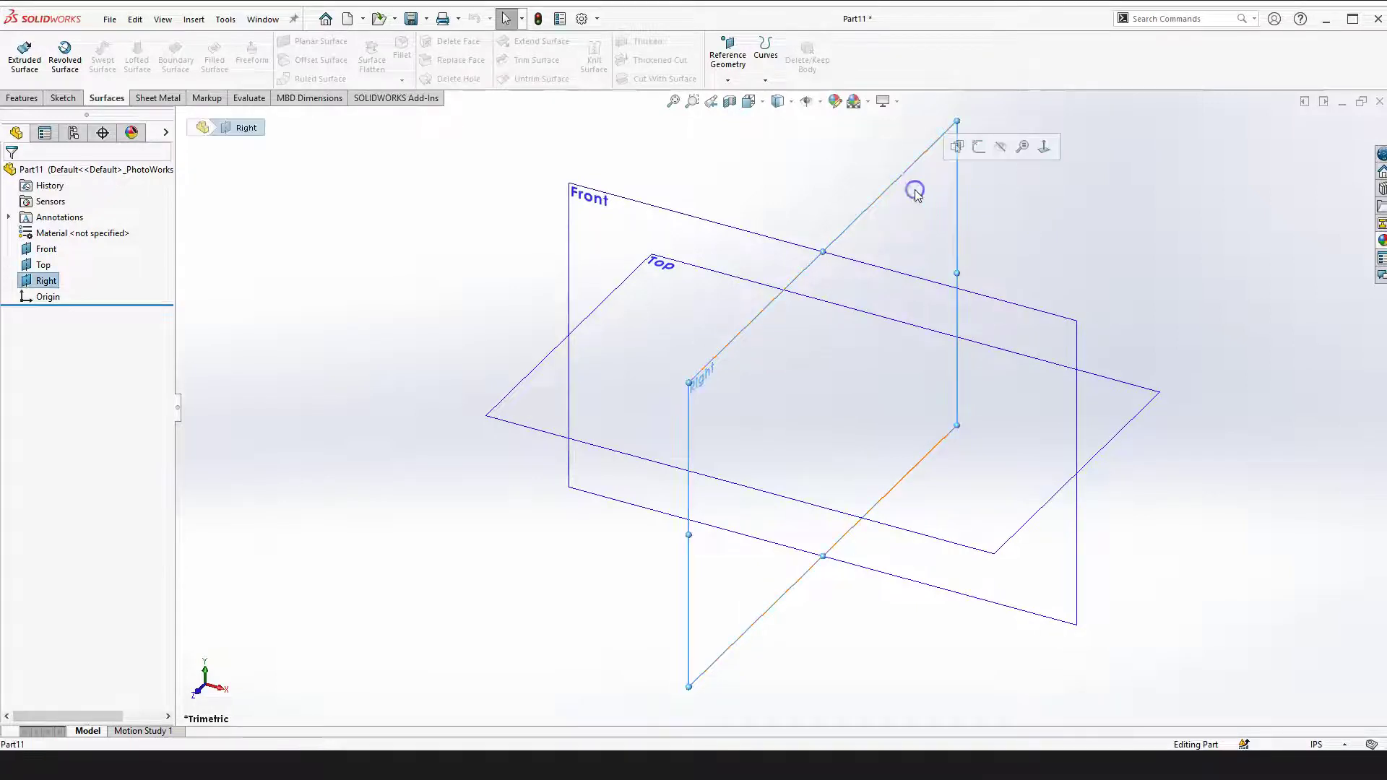
click(979, 149)
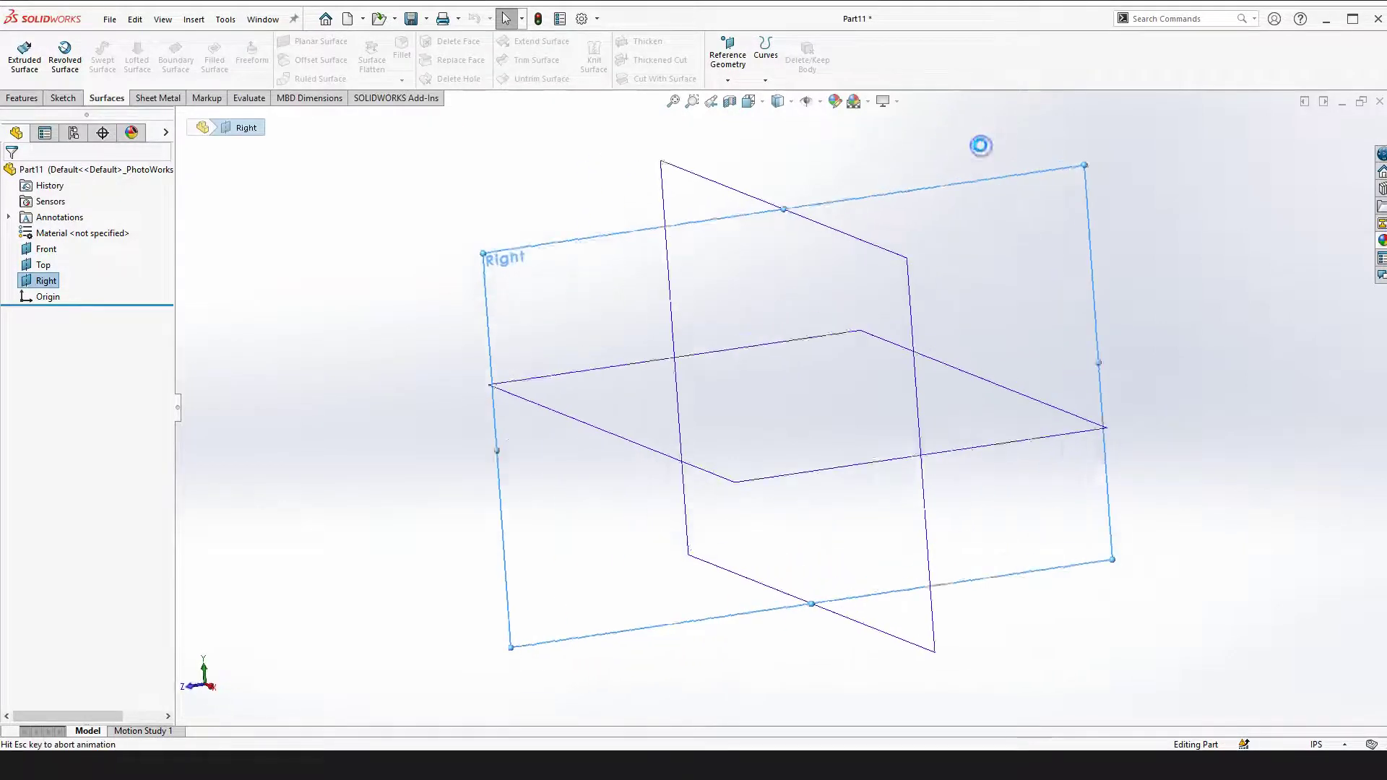
click(1212, 333)
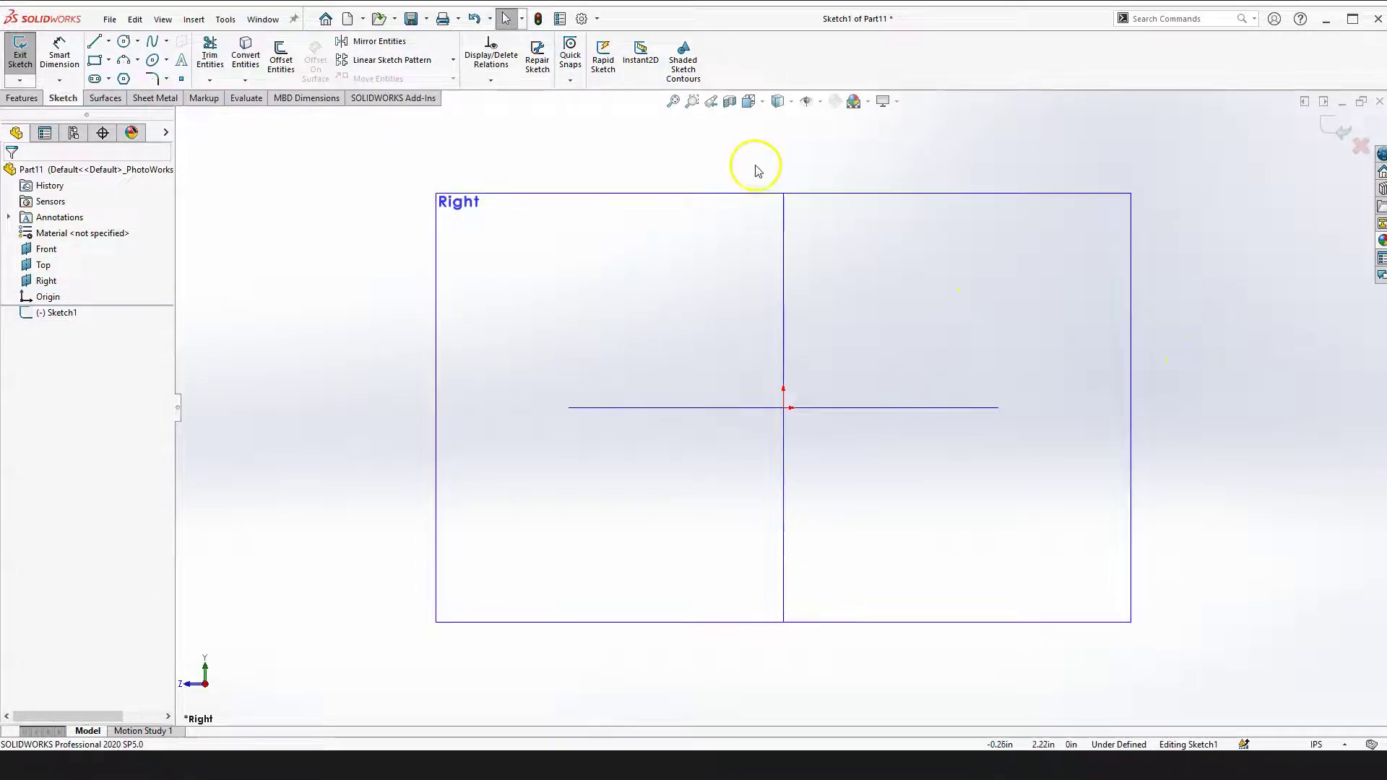
Hide all the reference planes so that only the sketch origin is displayed
click(805, 103)
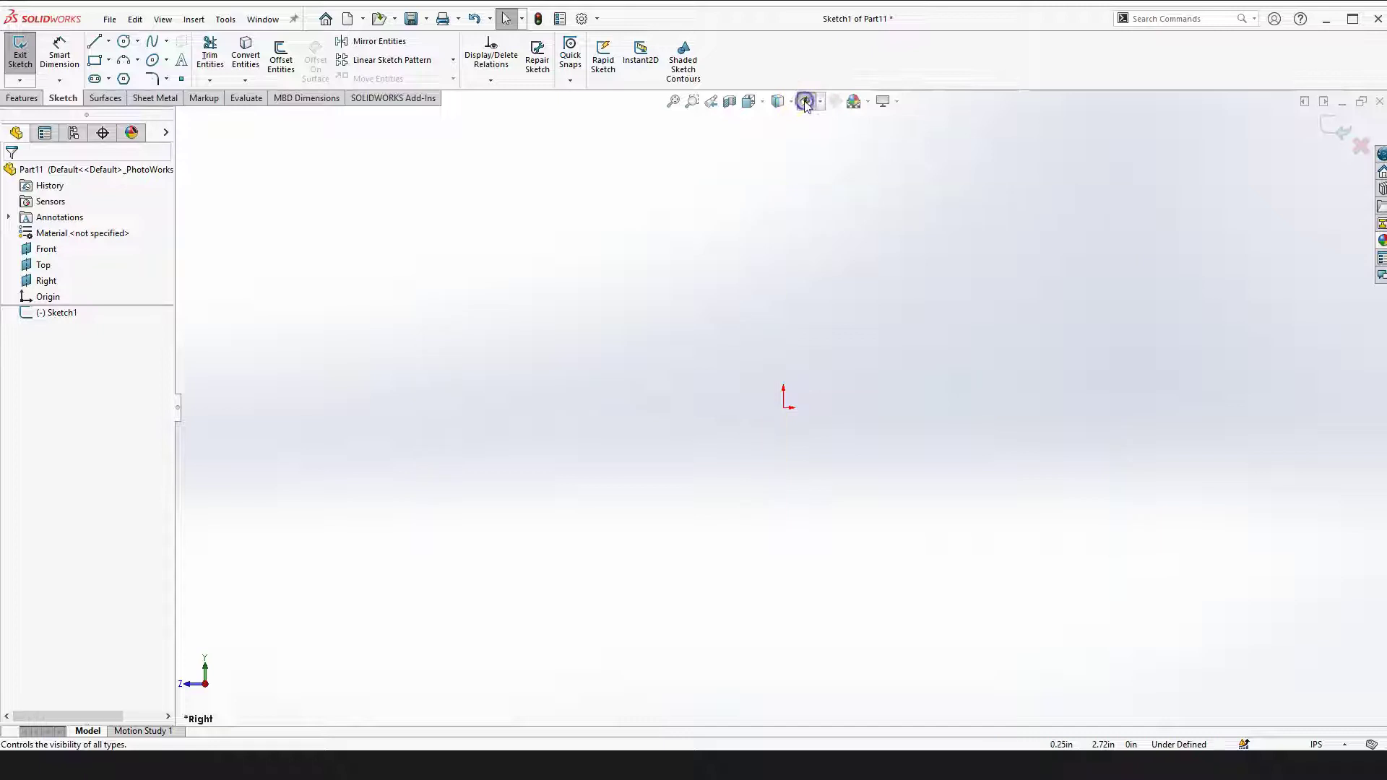
click(985, 375)
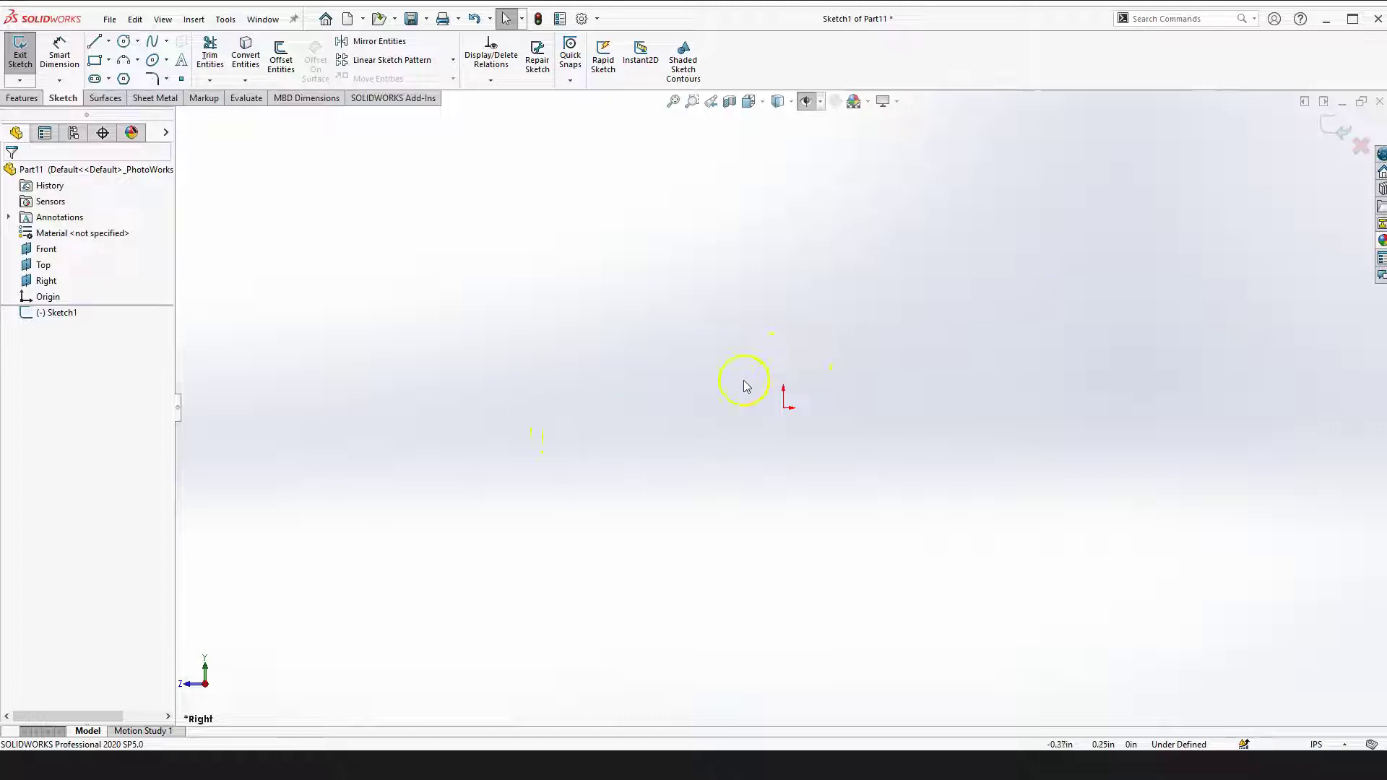
click(913, 414)
click(913, 410)
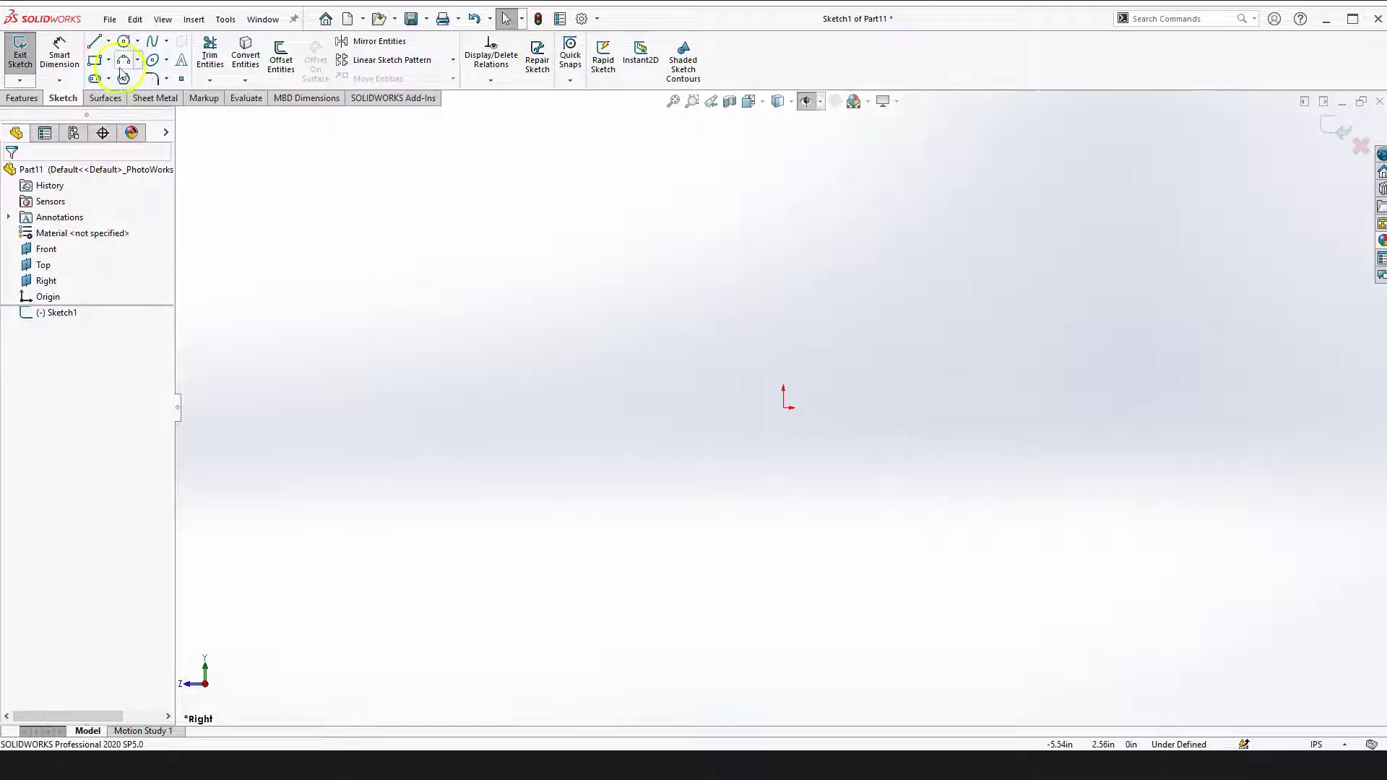
Sketch a horizontal line about 2.35 in long just below the origin, extending to both sides of it
click(93, 45)
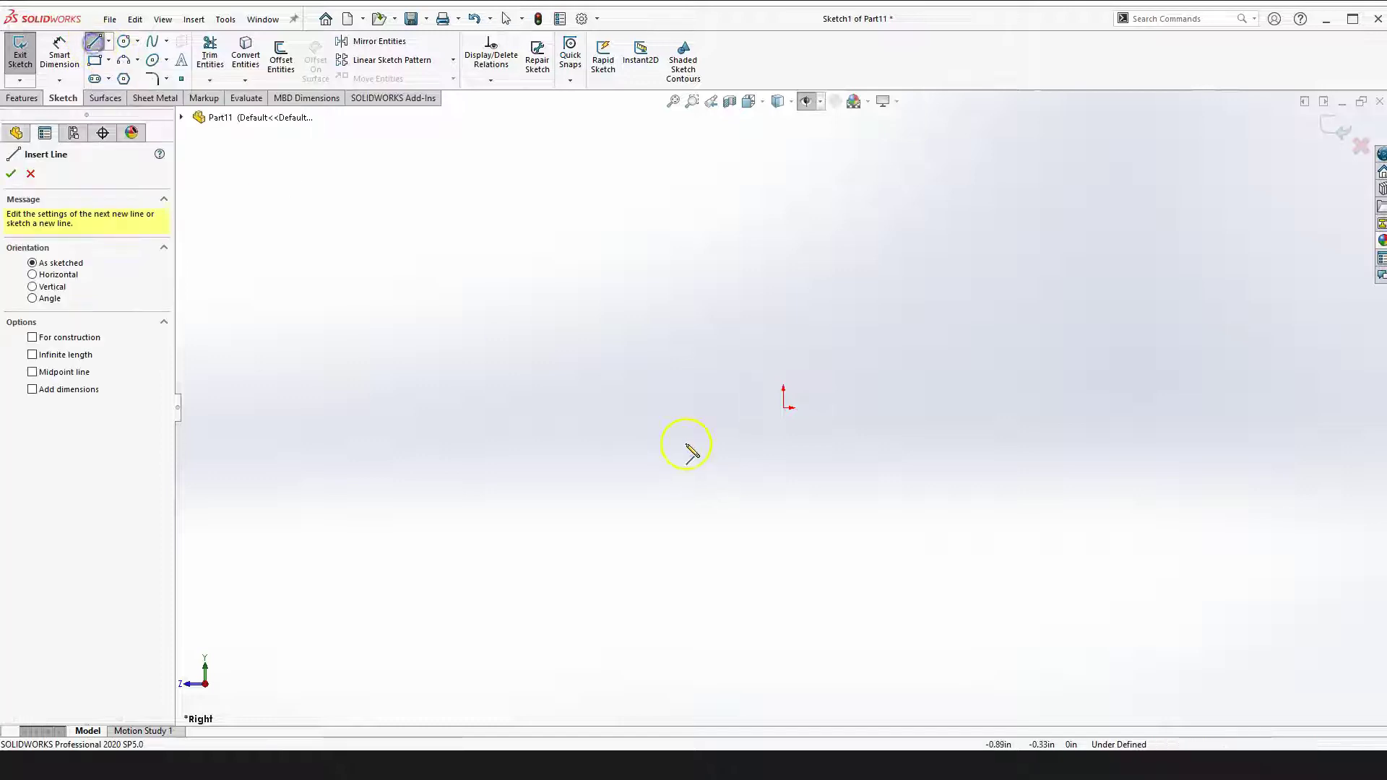
click(661, 417)
click(917, 416)
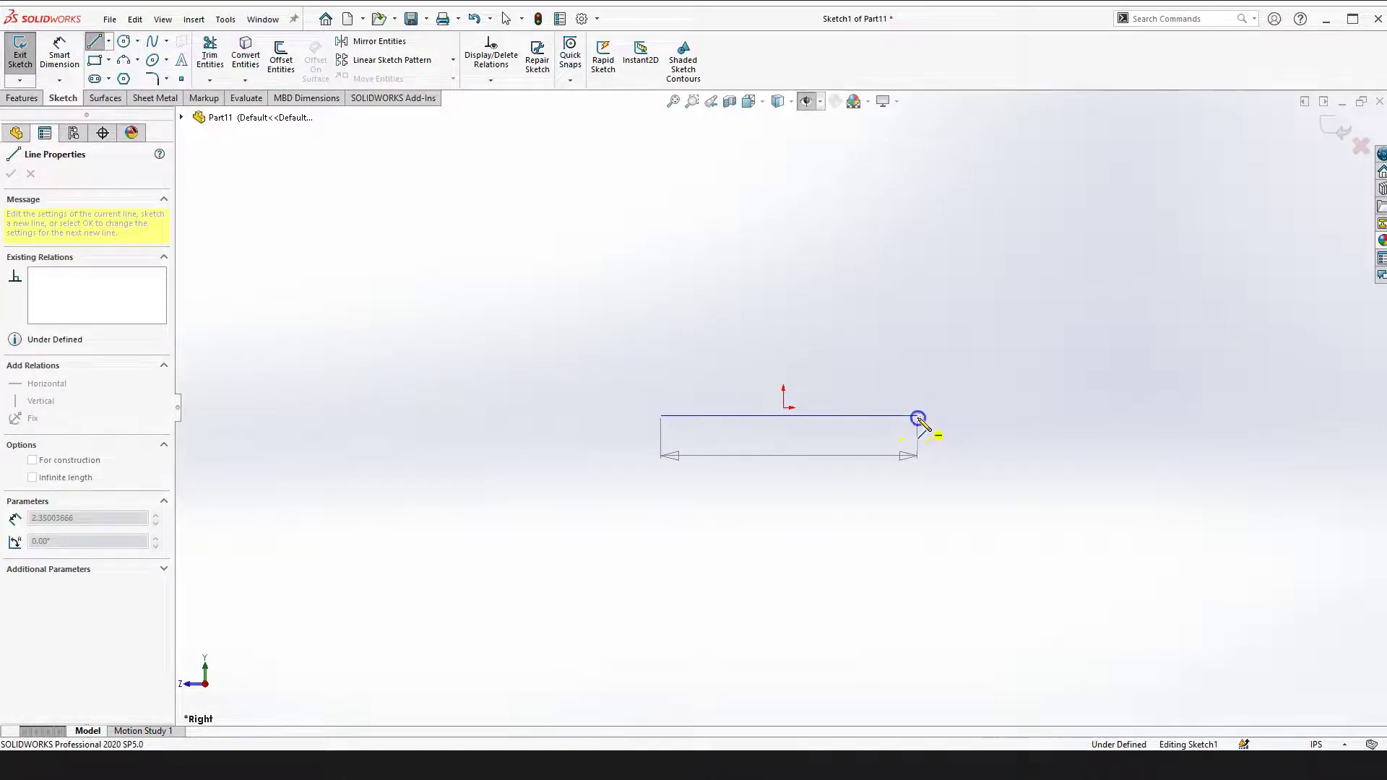
key(Escape)
Add a Midpoint relation between the horizontal line and the origin
click(791, 416)
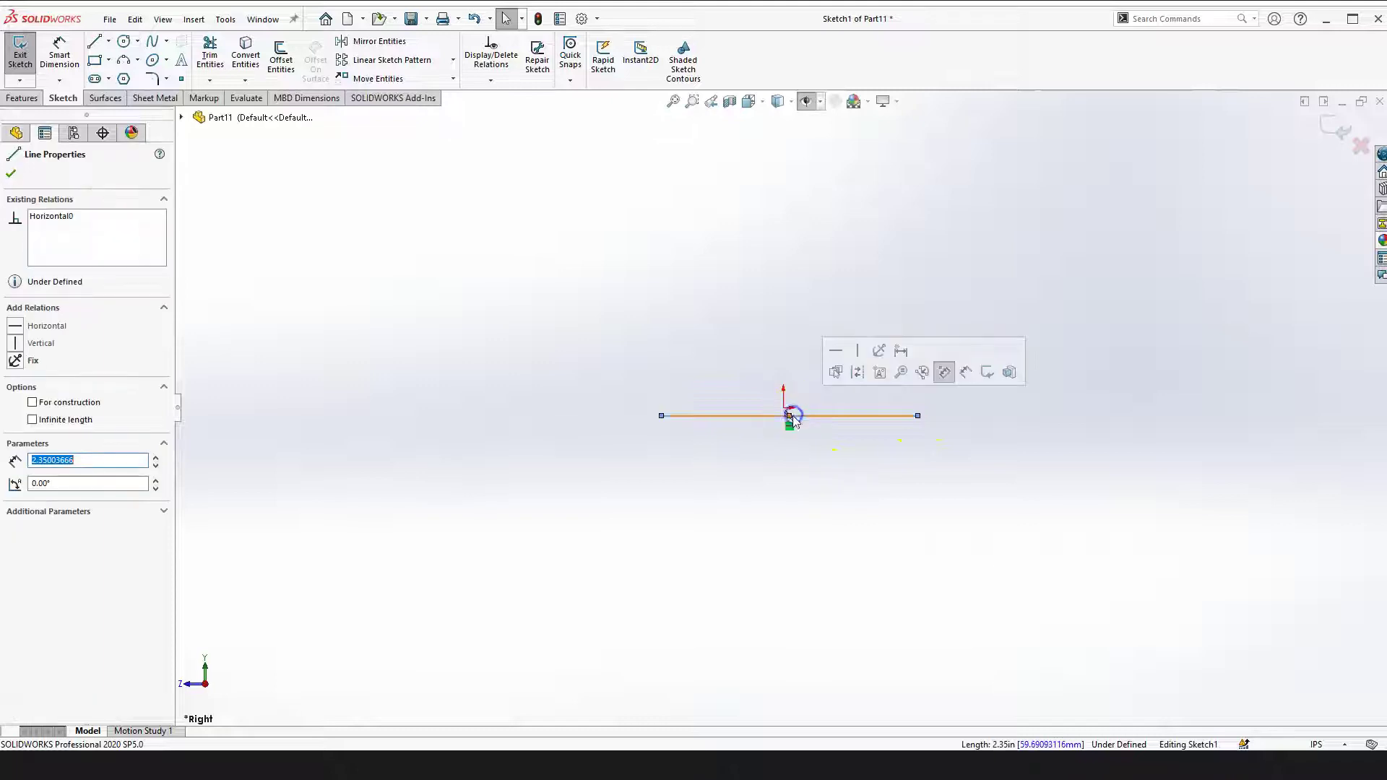
ctrl+click(784, 408)
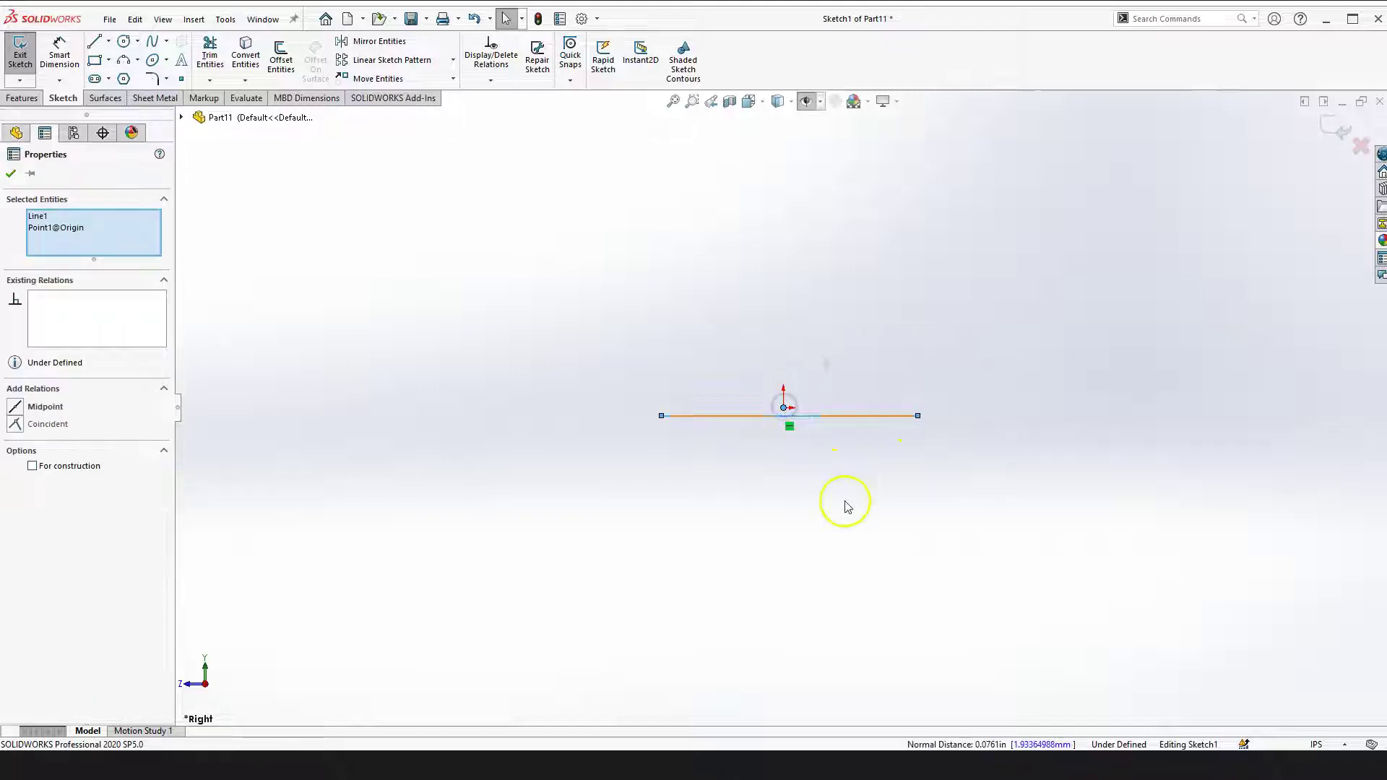
click(842, 475)
click(807, 417)
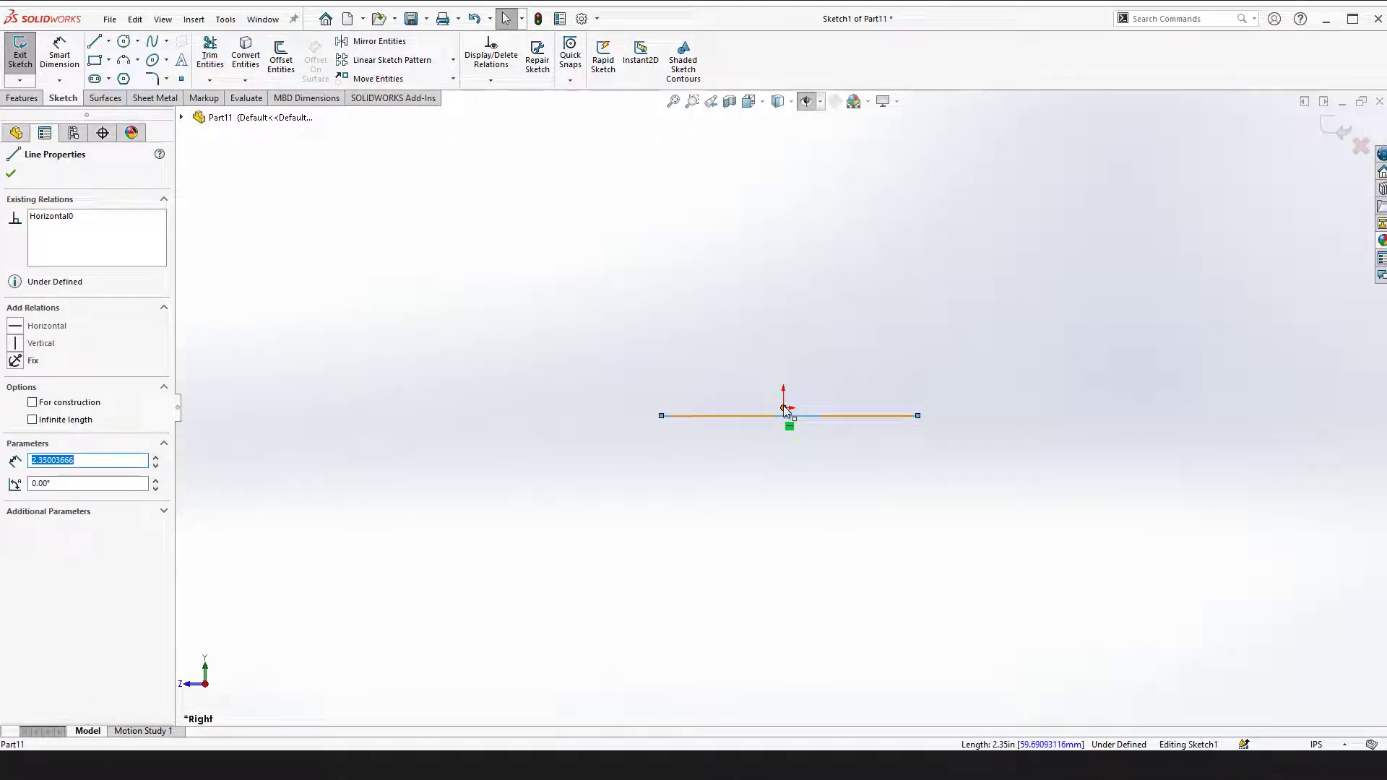
ctrl+click(784, 408)
click(825, 344)
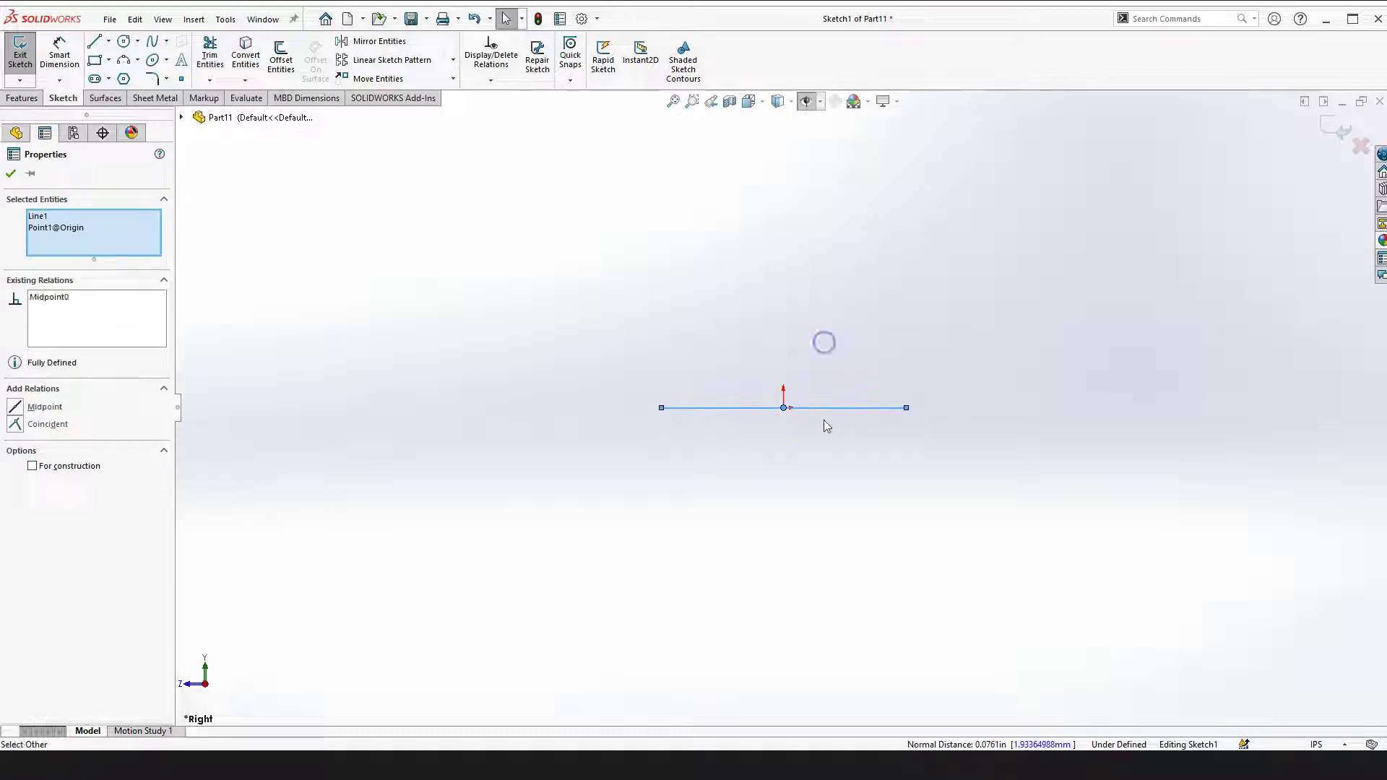
click(824, 500)
Convert the horizontal line through the origin to construction geometry
click(845, 408)
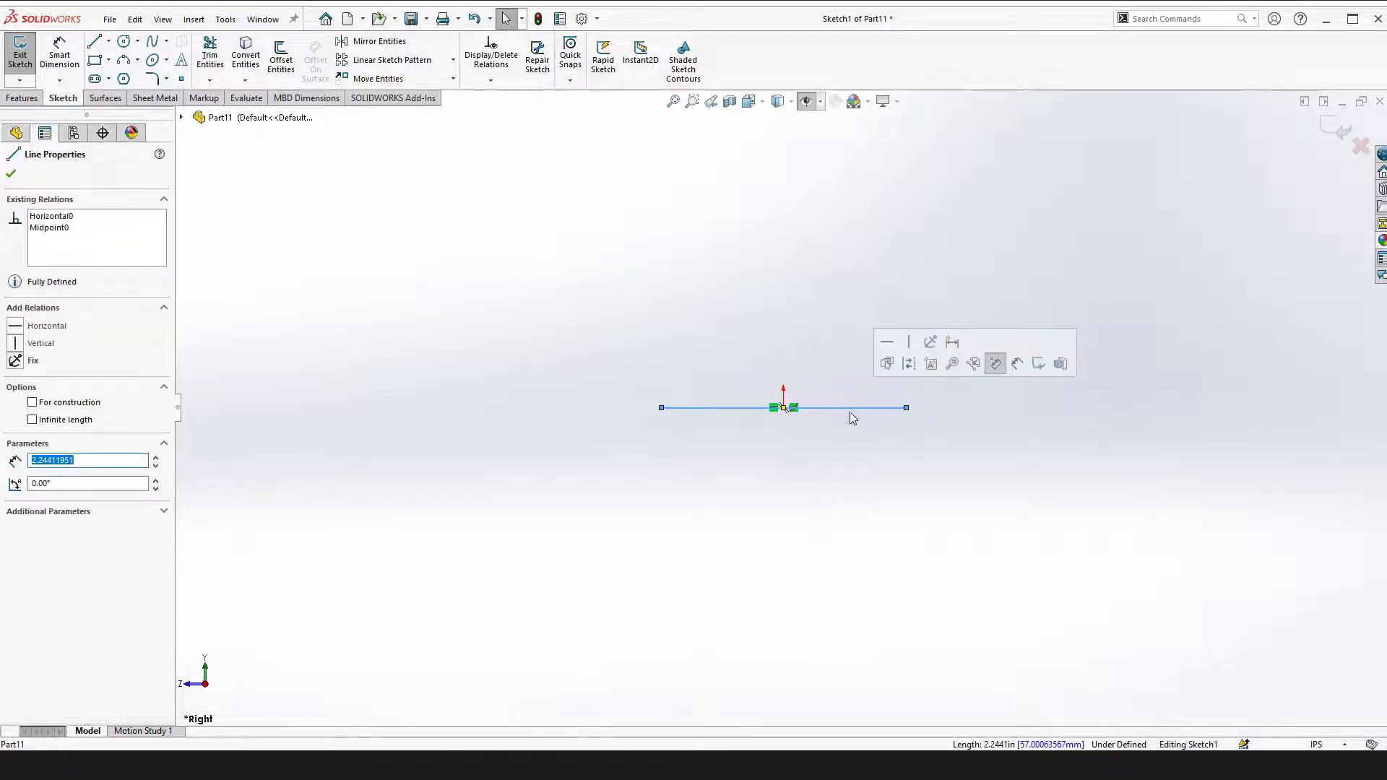
click(909, 364)
click(695, 595)
click(767, 610)
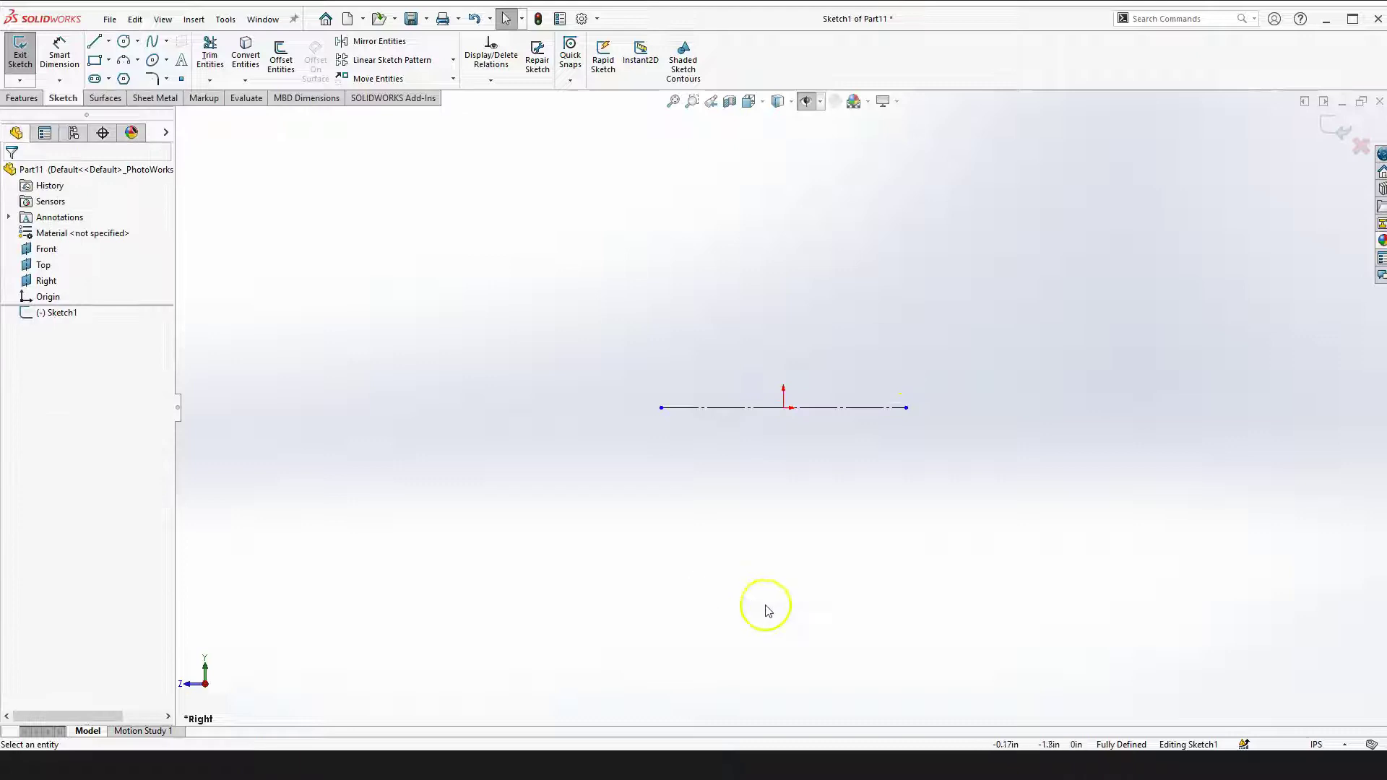
Dimension the length of the horizontal construction line as 2.35 in, placing the dimension below it
right_click(785, 548)
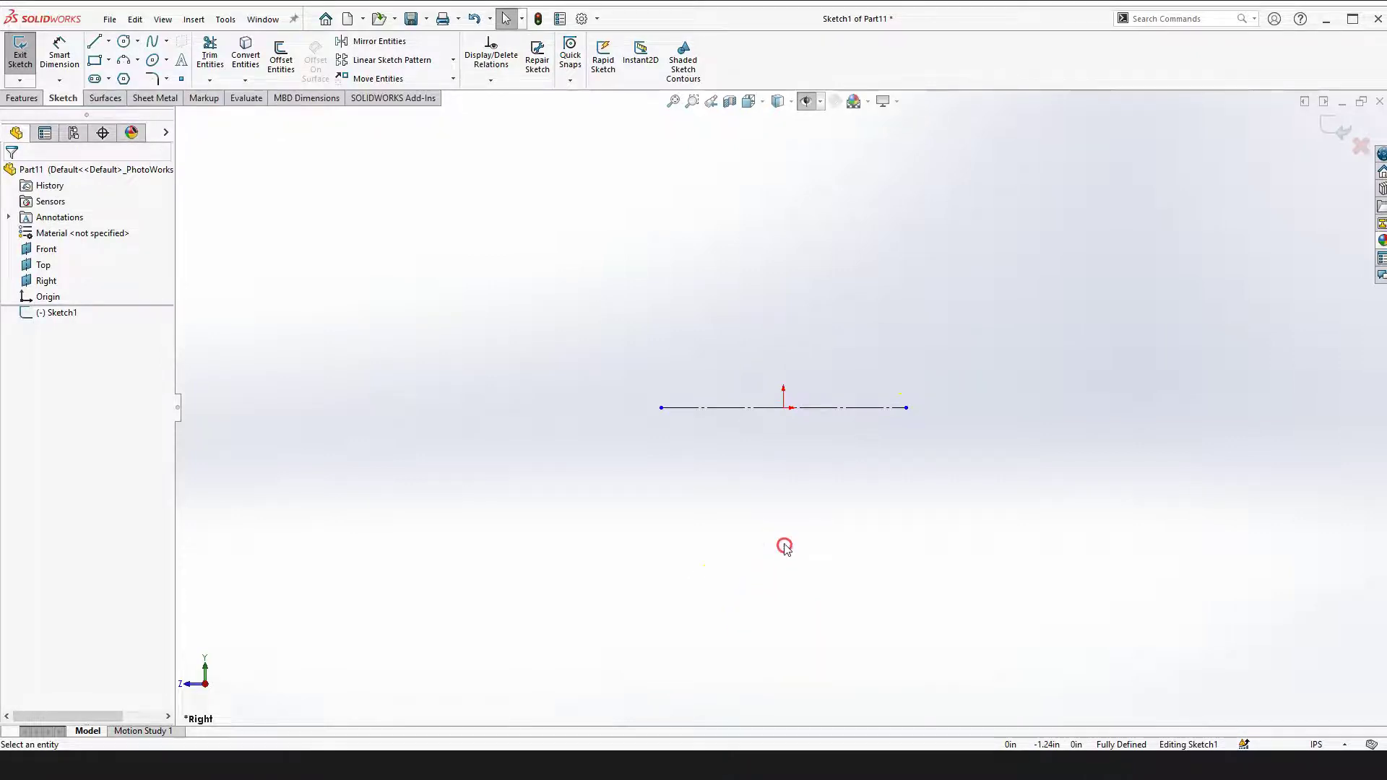
click(58, 50)
click(829, 408)
click(854, 411)
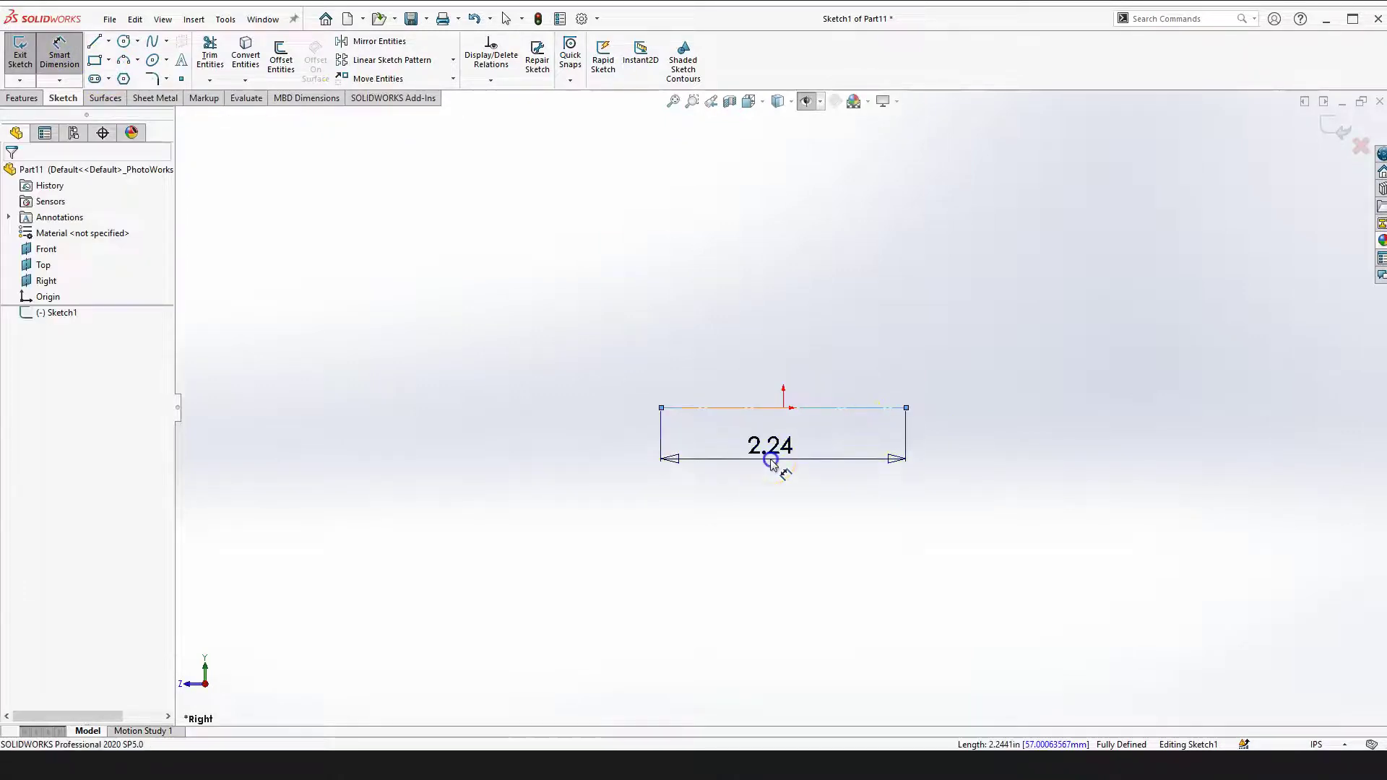
click(775, 461)
text(2.35)
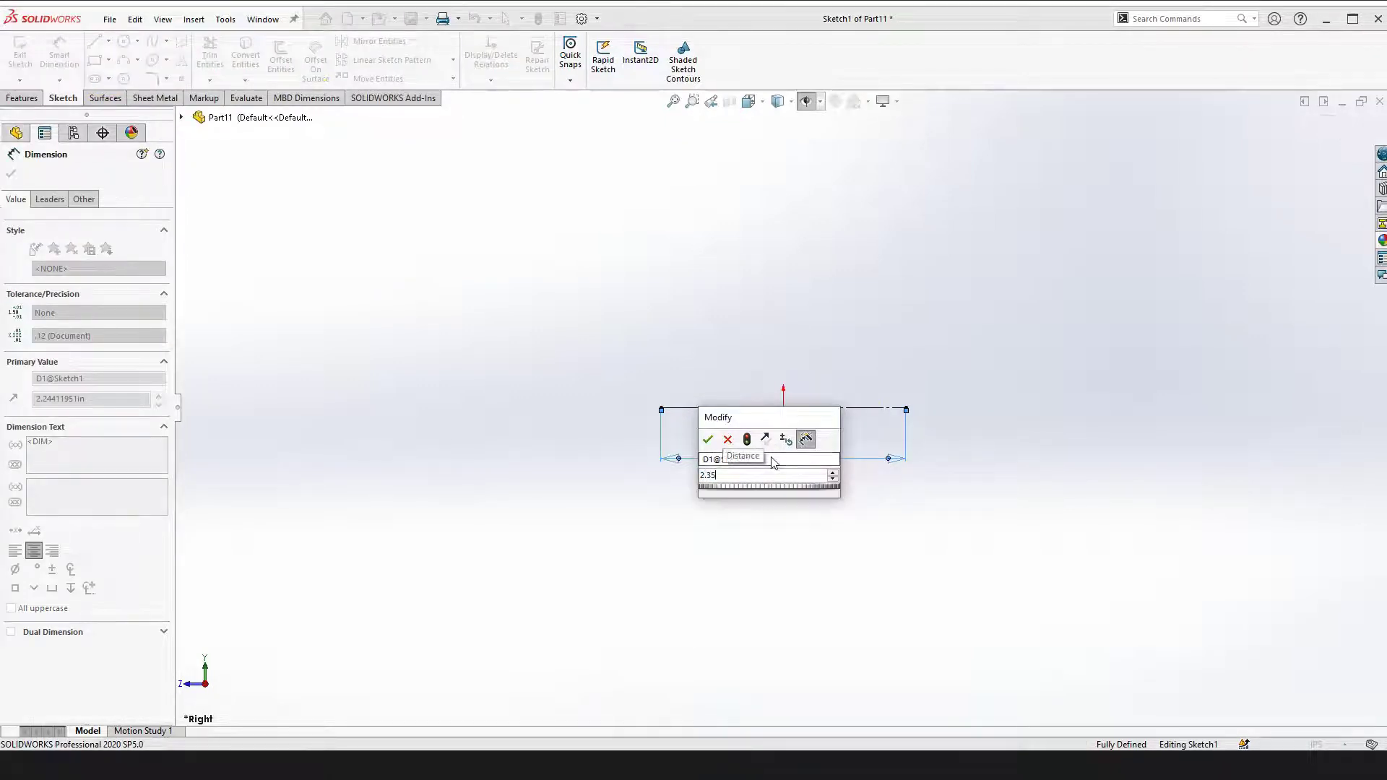
key(Return)
click(817, 541)
click(851, 510)
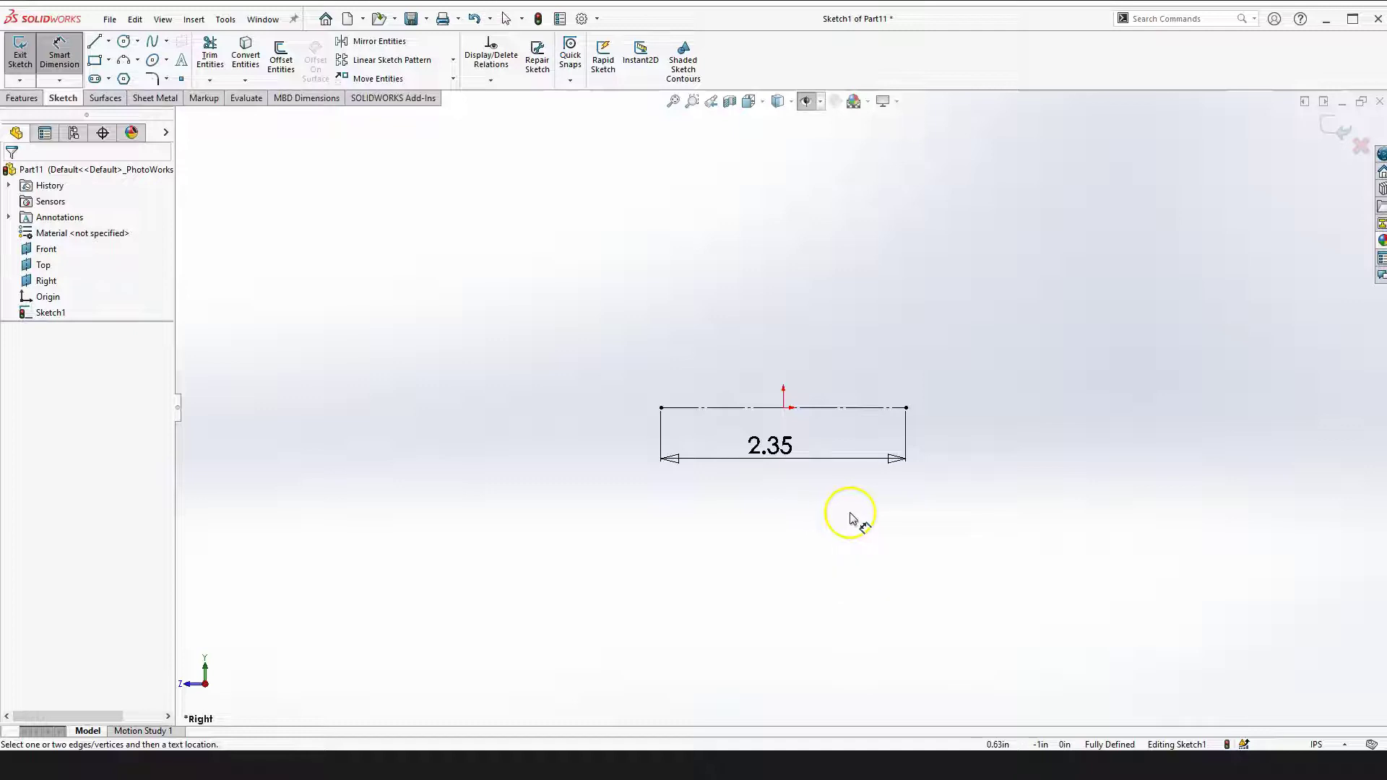
key(Escape)
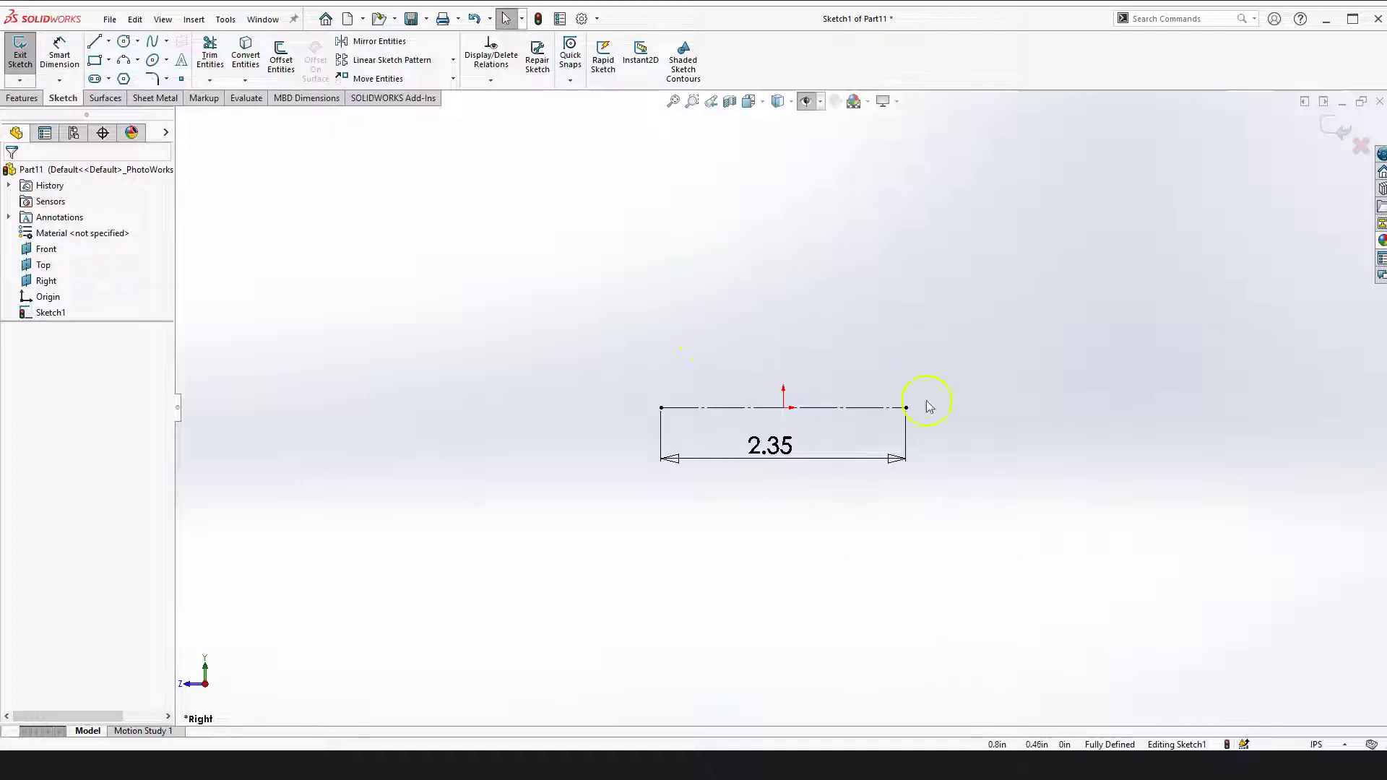
click(1002, 466)
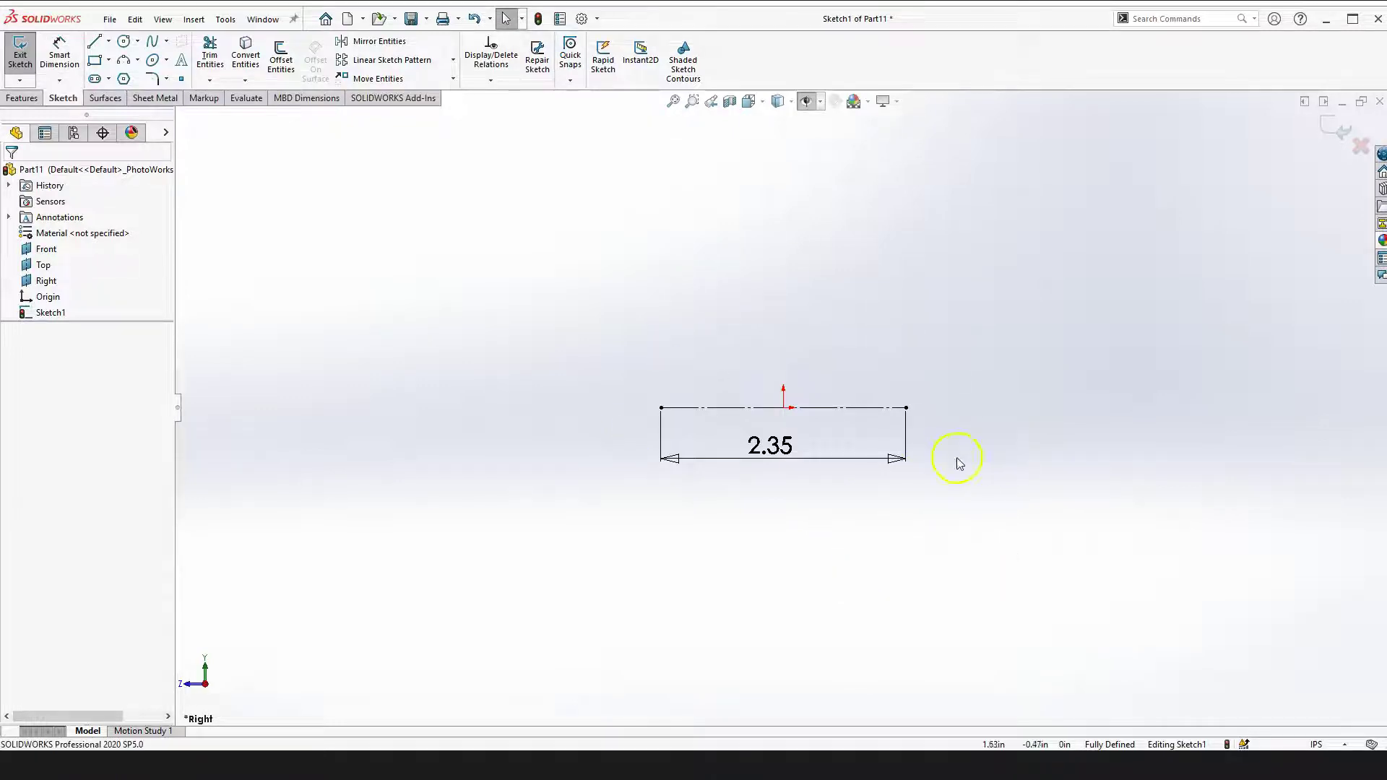
Sketch a 3-point arc of about 0.36 in radius around the right end of the construction line, bulging outward
click(126, 62)
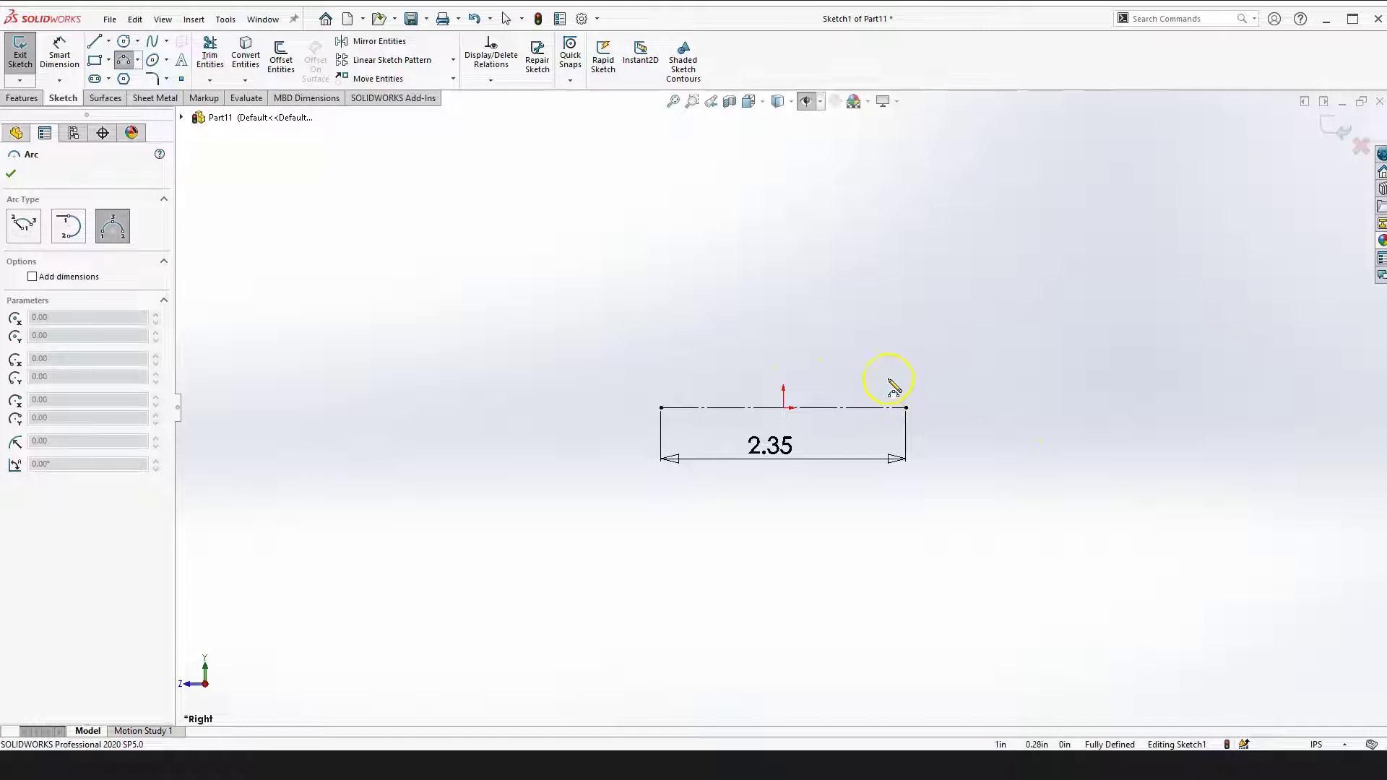
drag(889, 376, 884, 442)
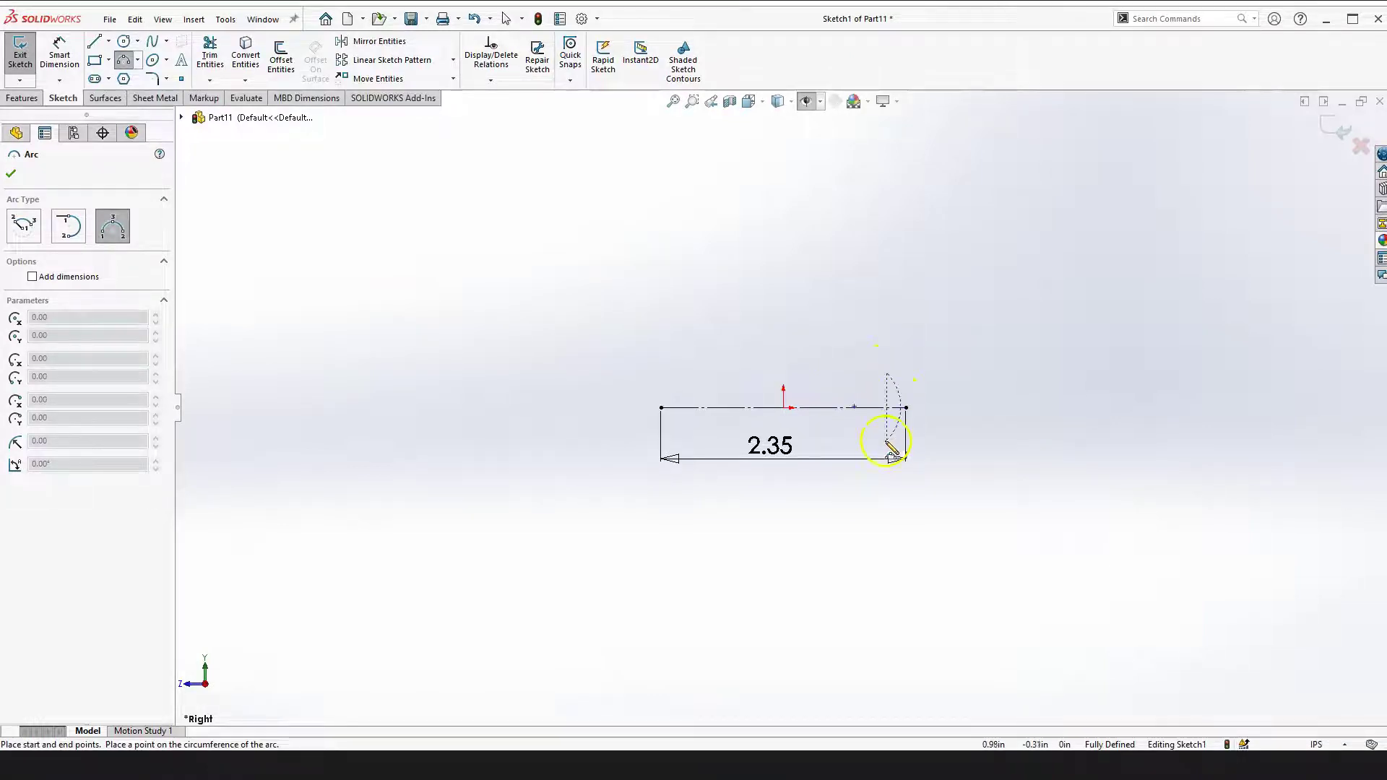
click(915, 405)
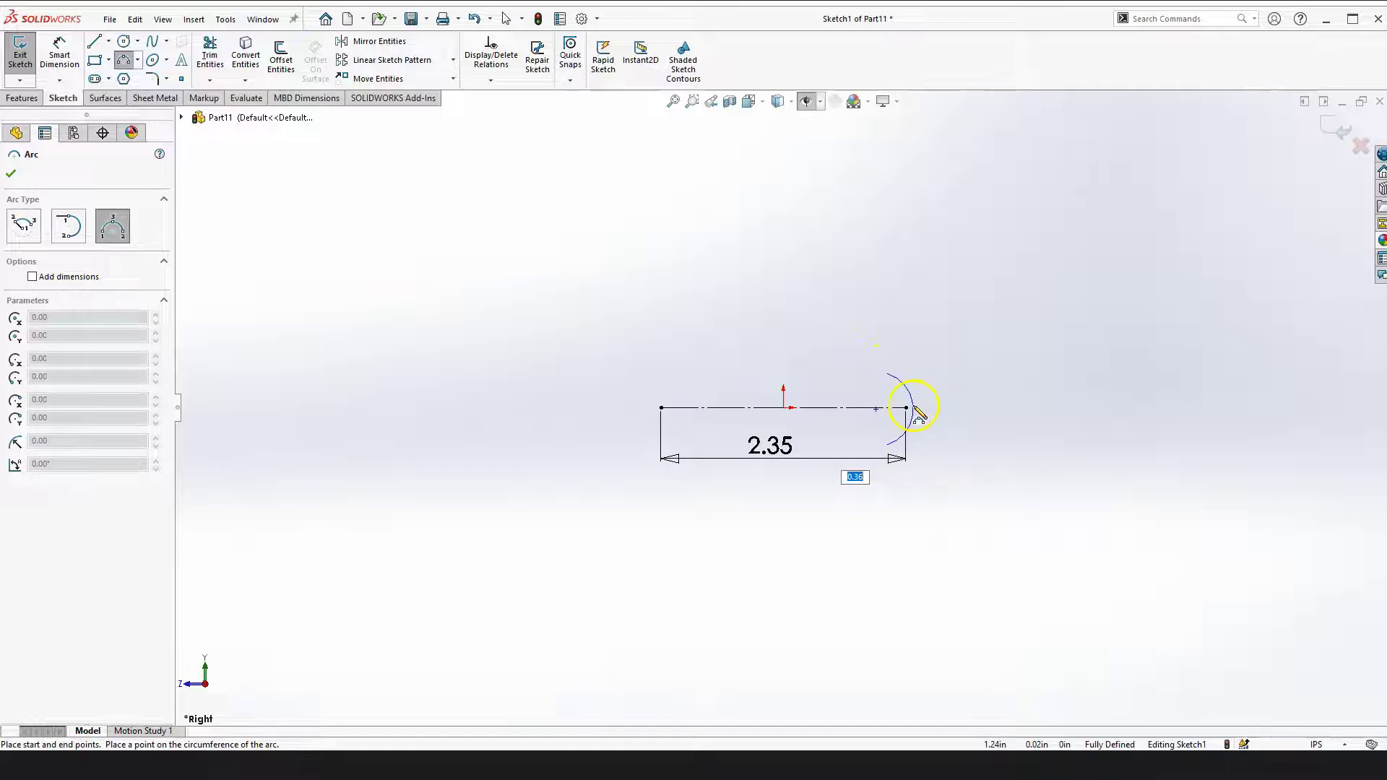
key(Escape)
Add a Coincident relation between the arc's center point and the horizontal construction line
scroll(926, 414, down, 4)
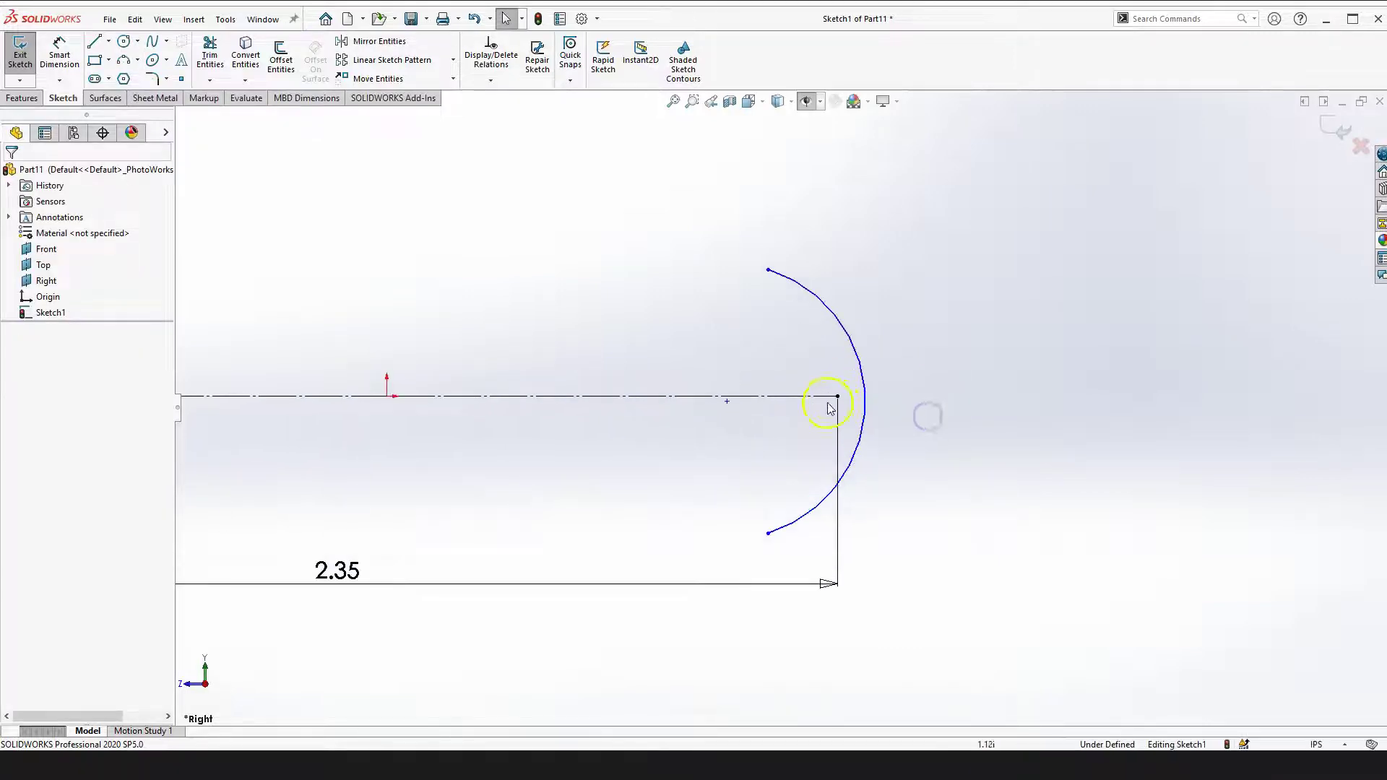
click(727, 402)
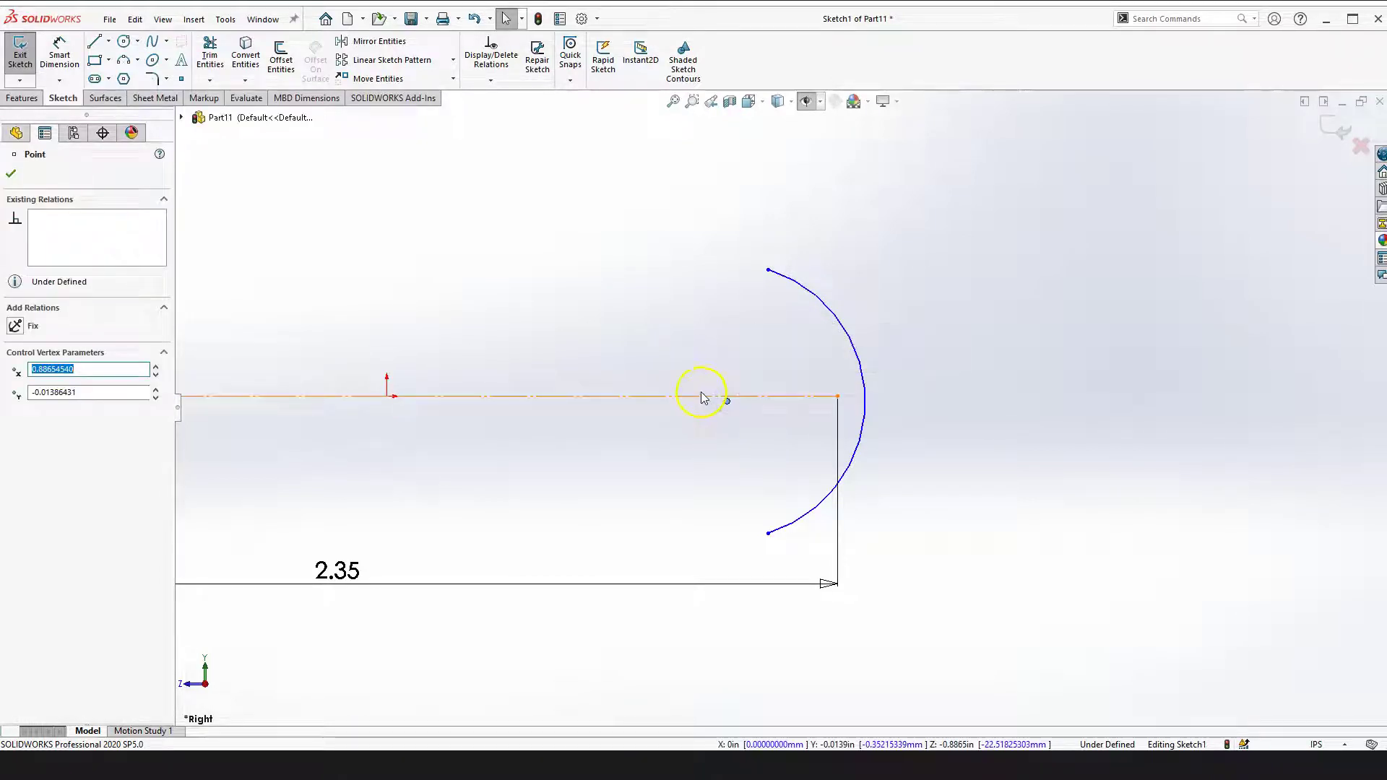
ctrl+click(702, 397)
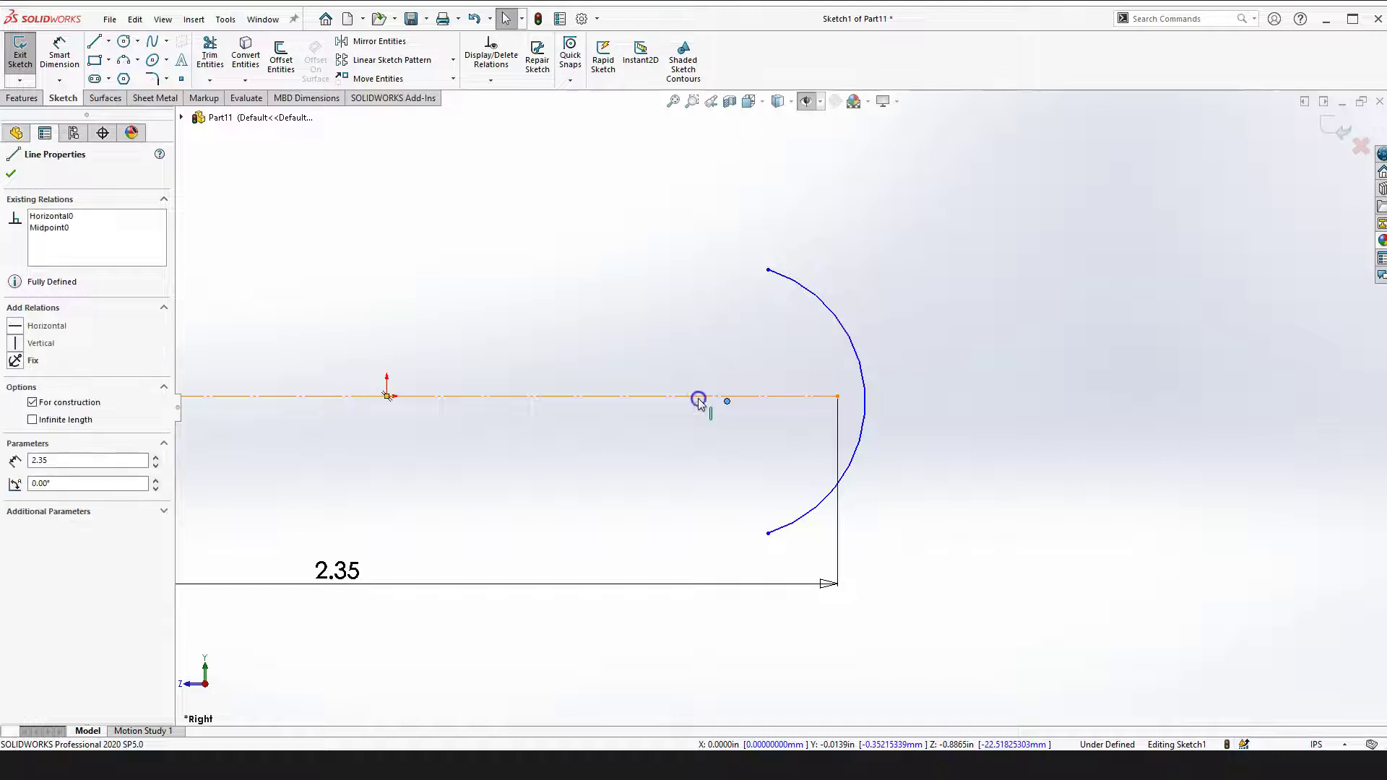
click(706, 458)
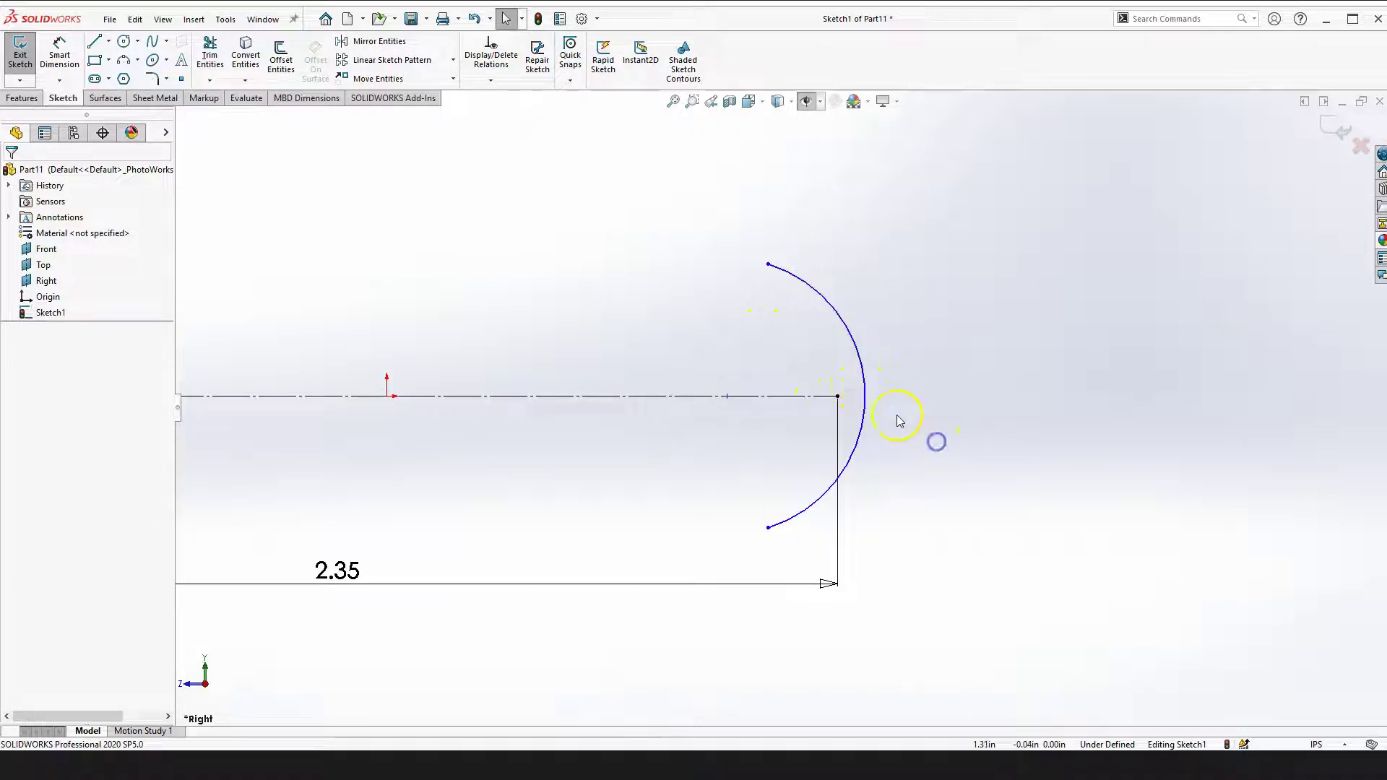
Add a Midpoint relation between the arc and the right endpoint of the horizontal construction line
click(837, 396)
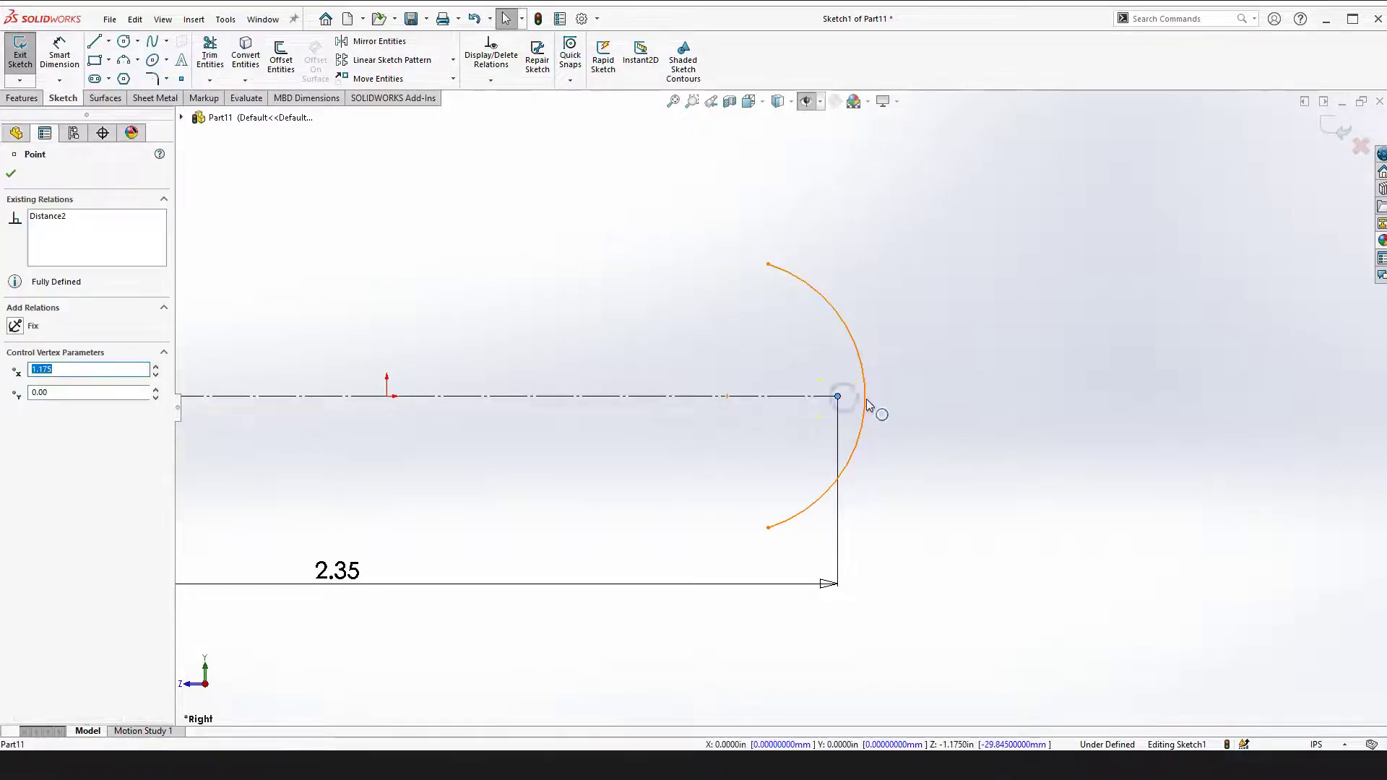
click(866, 406)
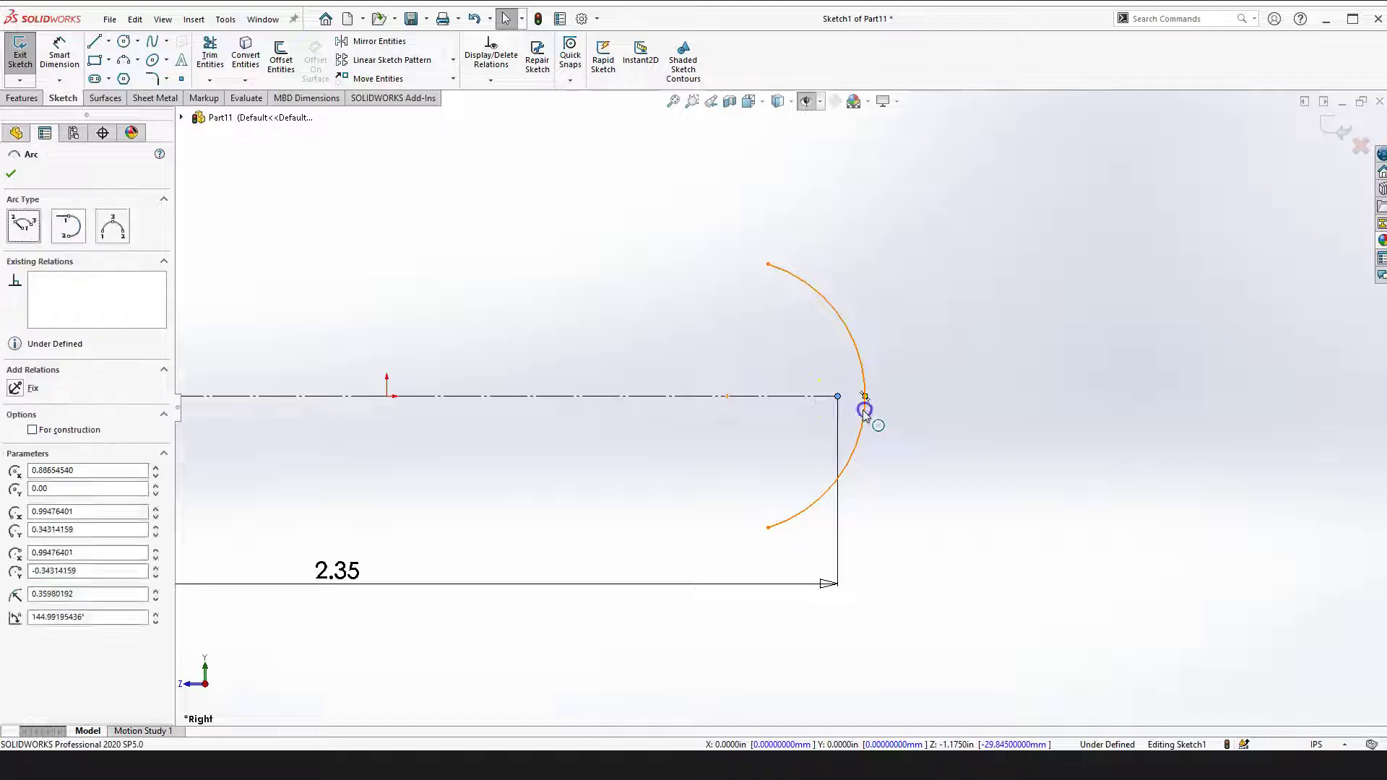
ctrl+click(865, 397)
click(948, 346)
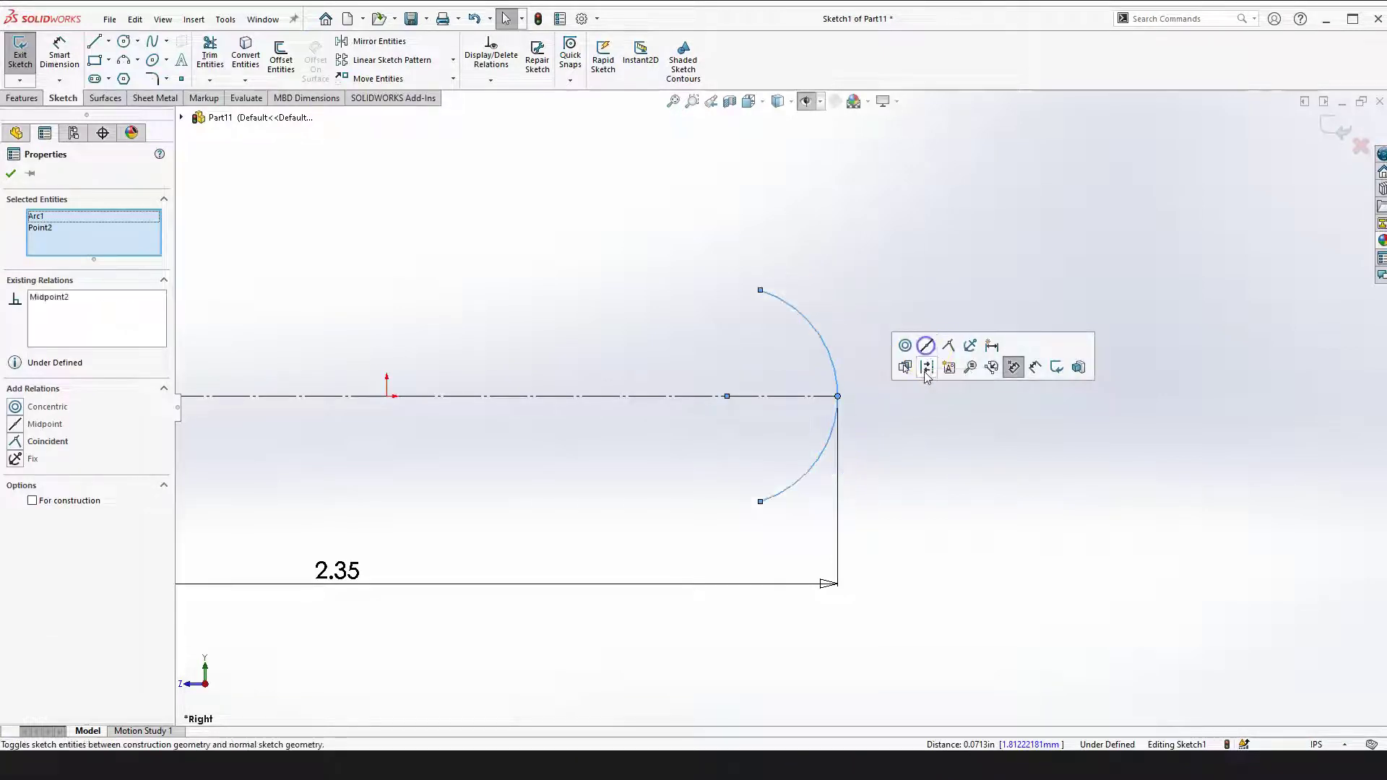
click(931, 475)
key(z)
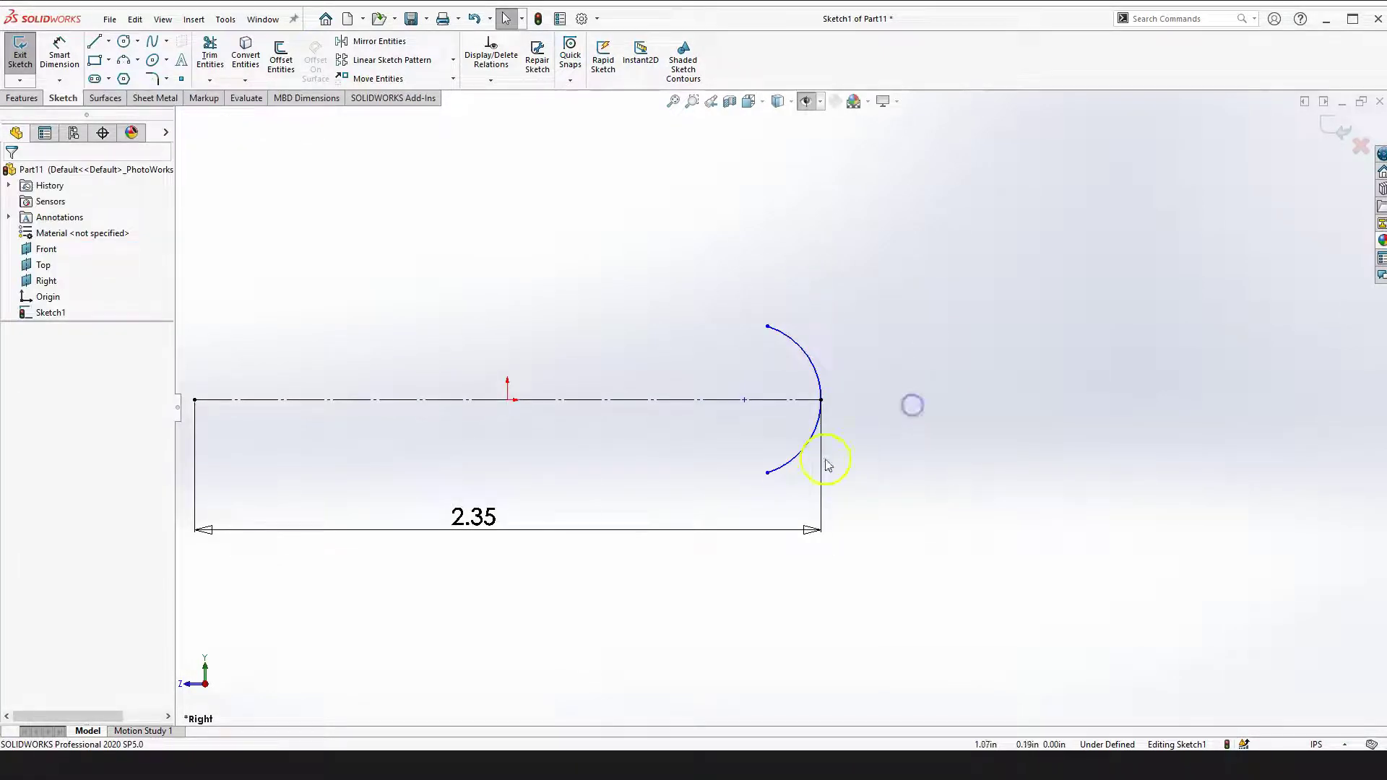
scroll(873, 446, down, 1)
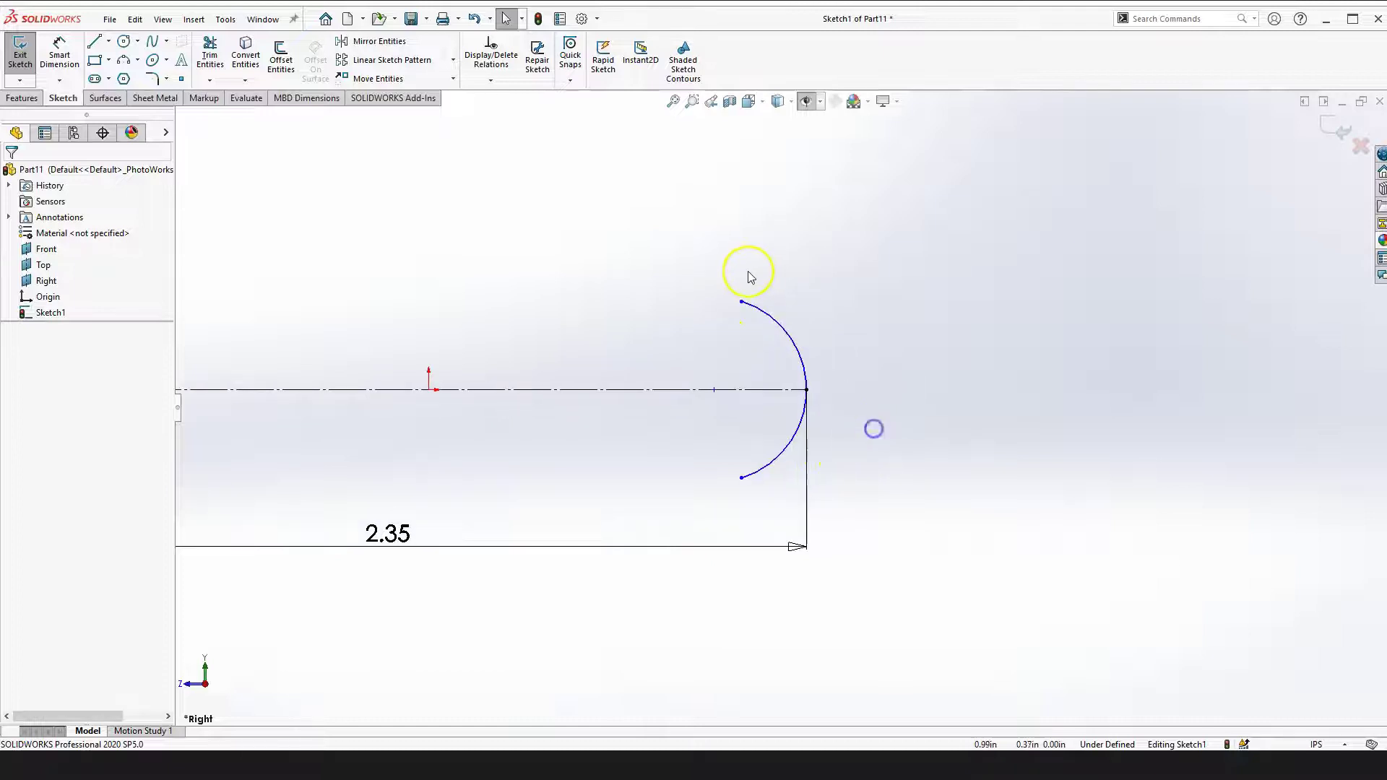
Sketch a vertical line about 0.55 in long joining the arc's two endpoints and convert it to construction geometry
click(94, 41)
click(741, 302)
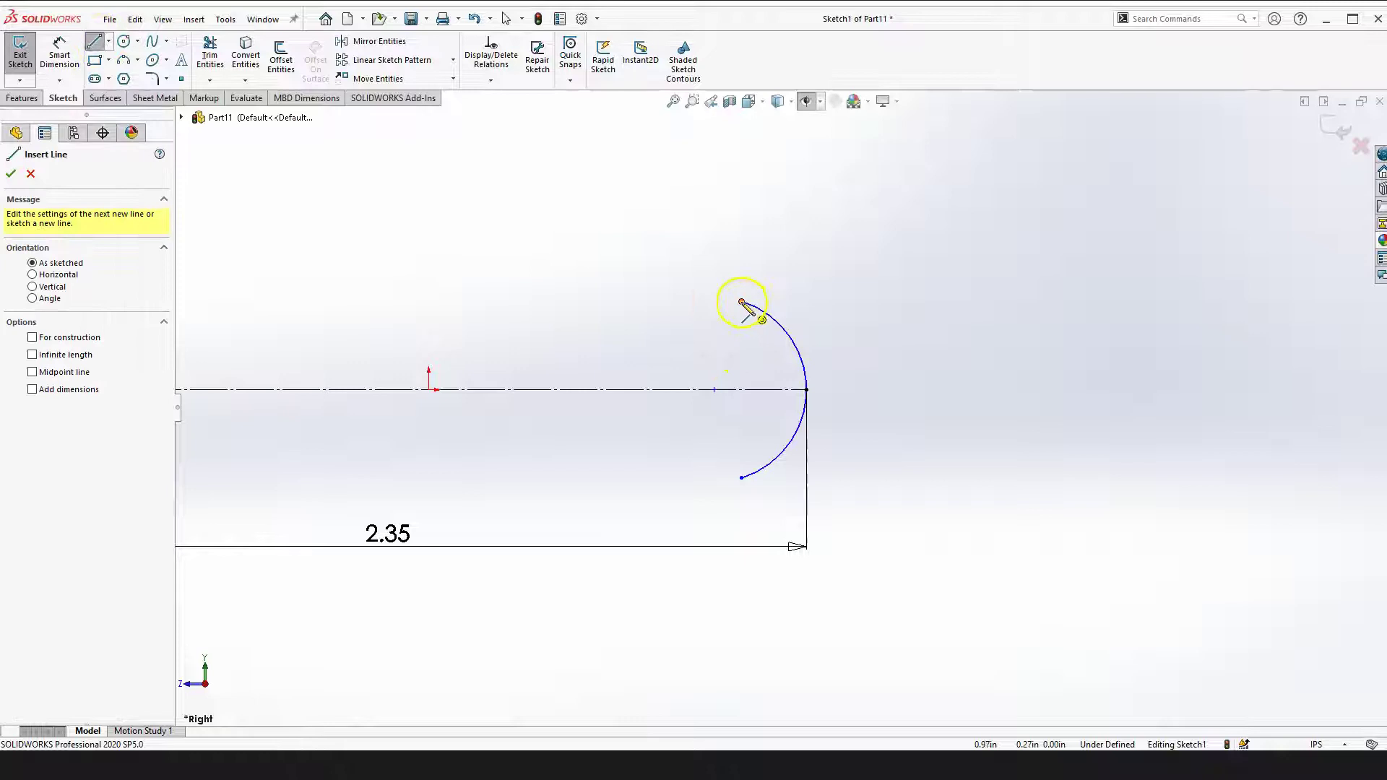
click(742, 478)
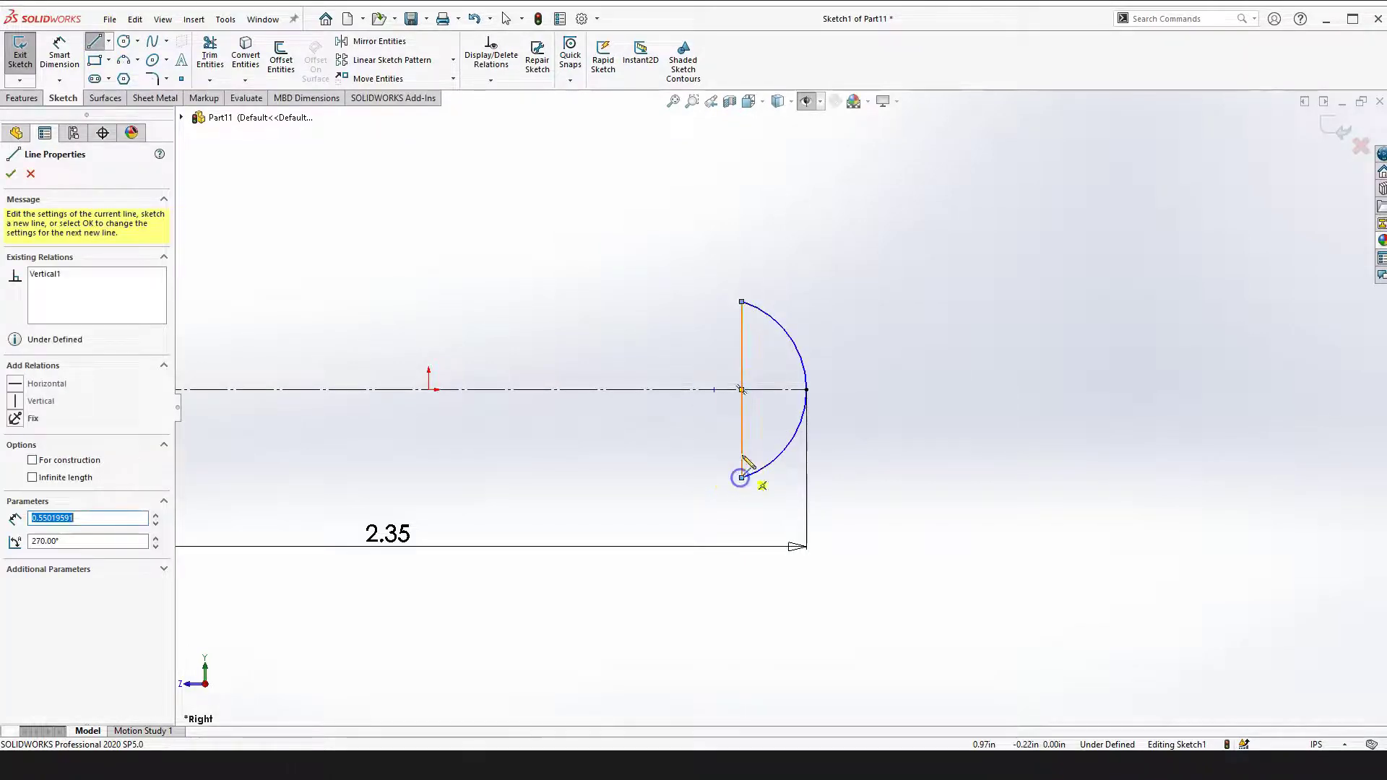
key(Escape)
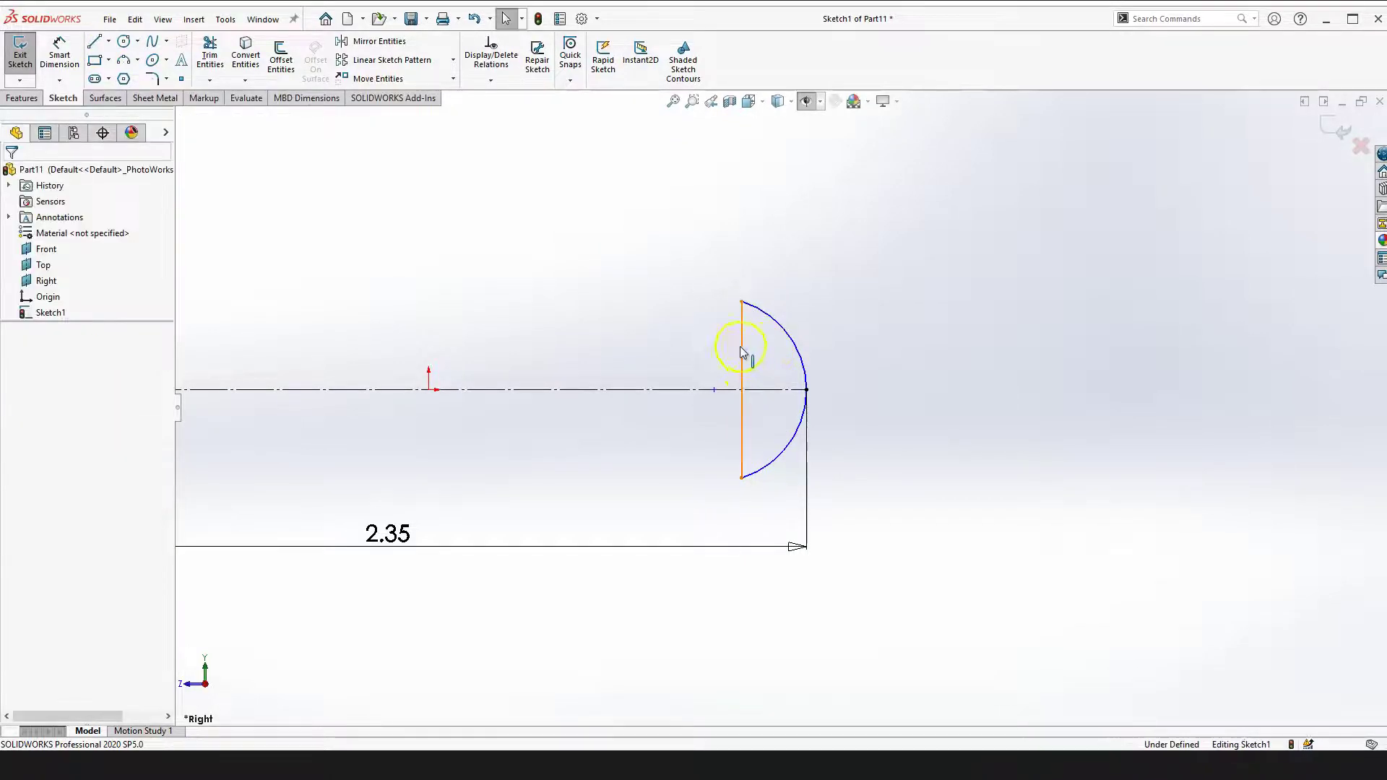
click(741, 341)
click(806, 304)
click(880, 423)
Sketch a line about 1.2 in long from the arc's upper endpoint, sloping up and to the left
scroll(878, 424, up, 4)
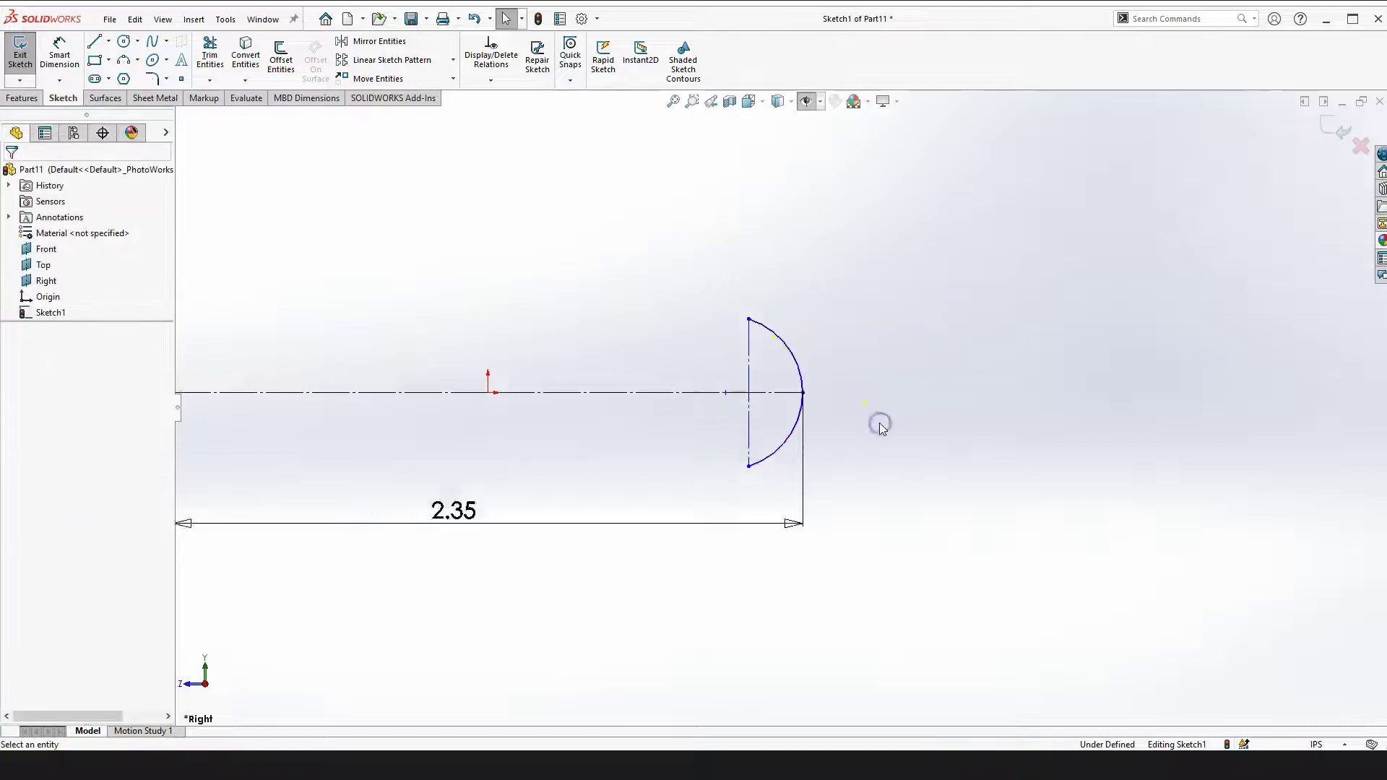
scroll(534, 347, down, 3)
click(586, 299)
scroll(1021, 495, down, 2)
click(1043, 440)
scroll(972, 490, up, 2)
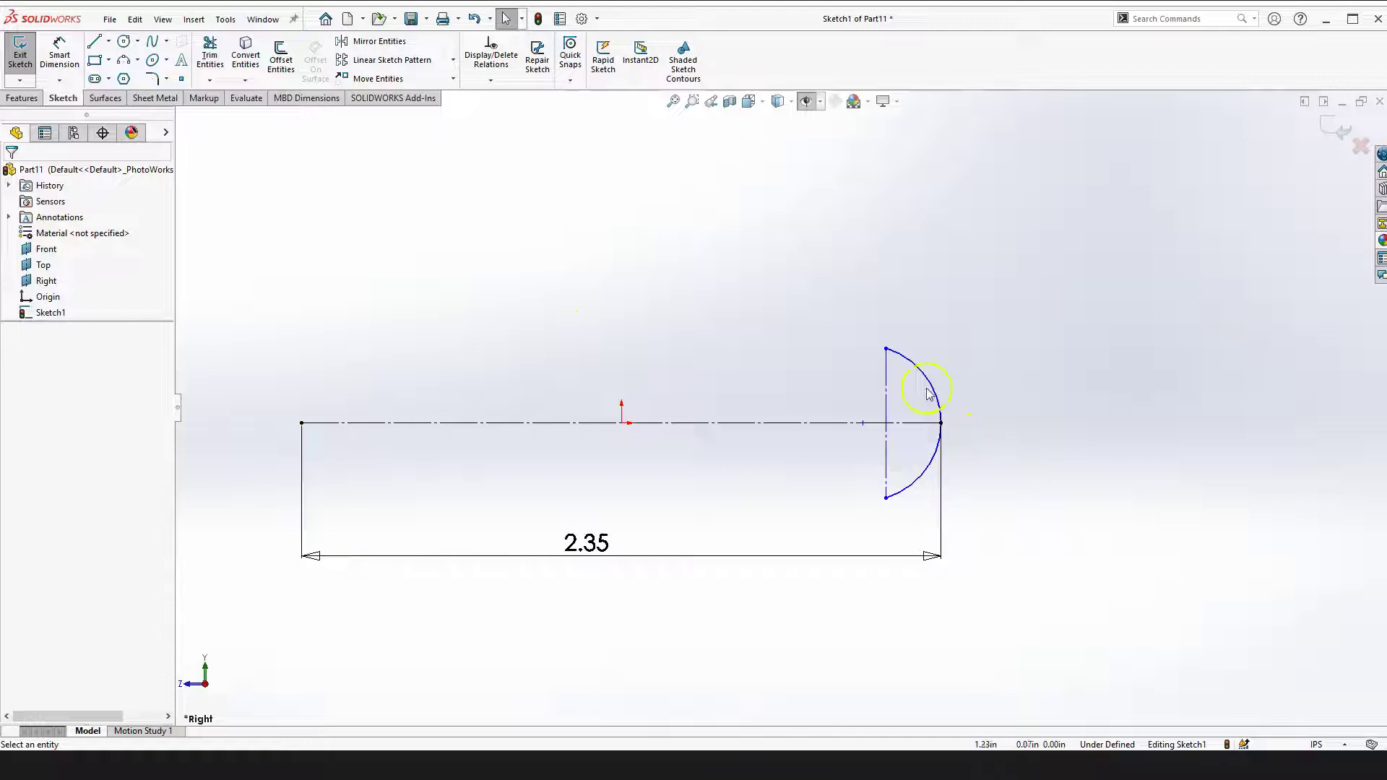
click(96, 43)
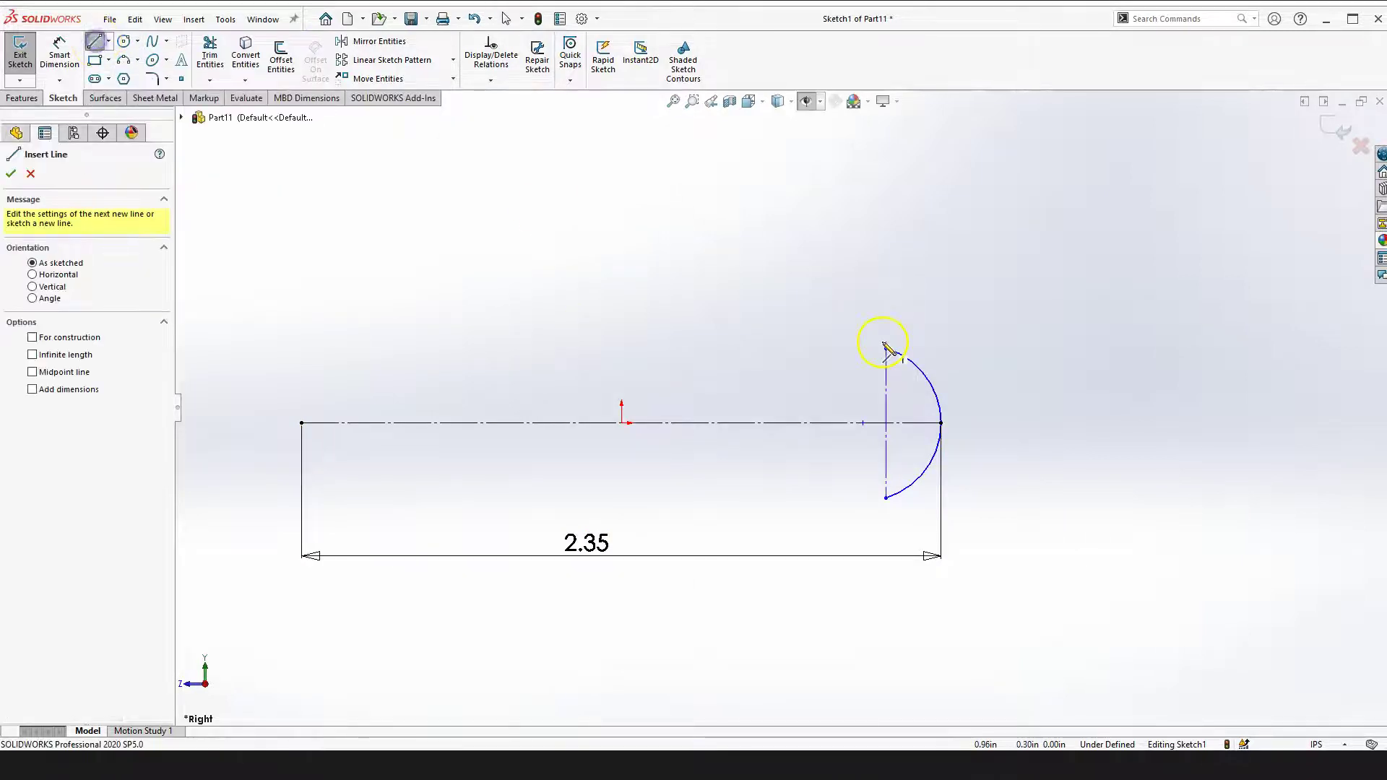
mouse_move(886, 347)
mouse_down()
mouse_move(618, 279)
mouse_move(577, 295)
mouse_move(551, 269)
mouse_move(557, 280)
mouse_up()
key(Escape)
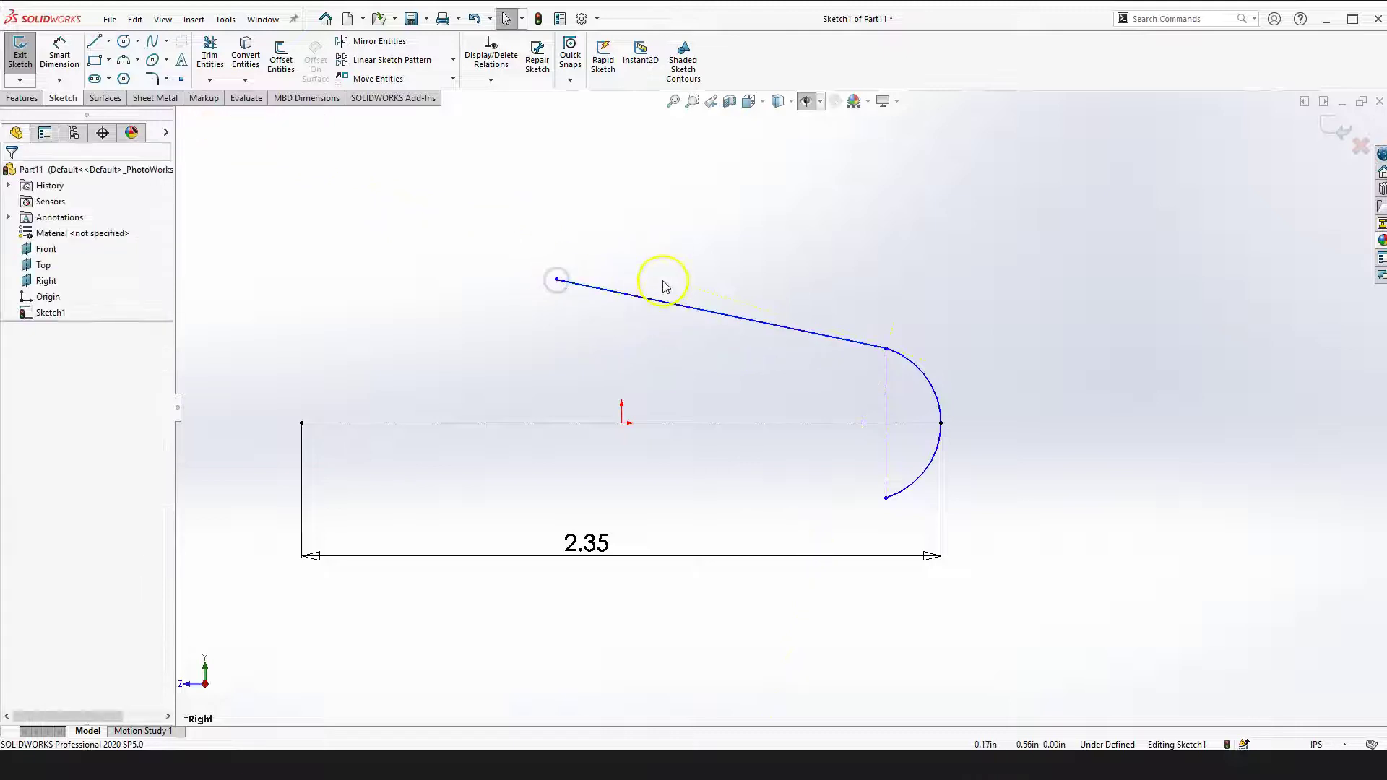
Sketch a line about 0.9 in long from the arc's lower endpoint, sloping slightly down and to the left
click(96, 43)
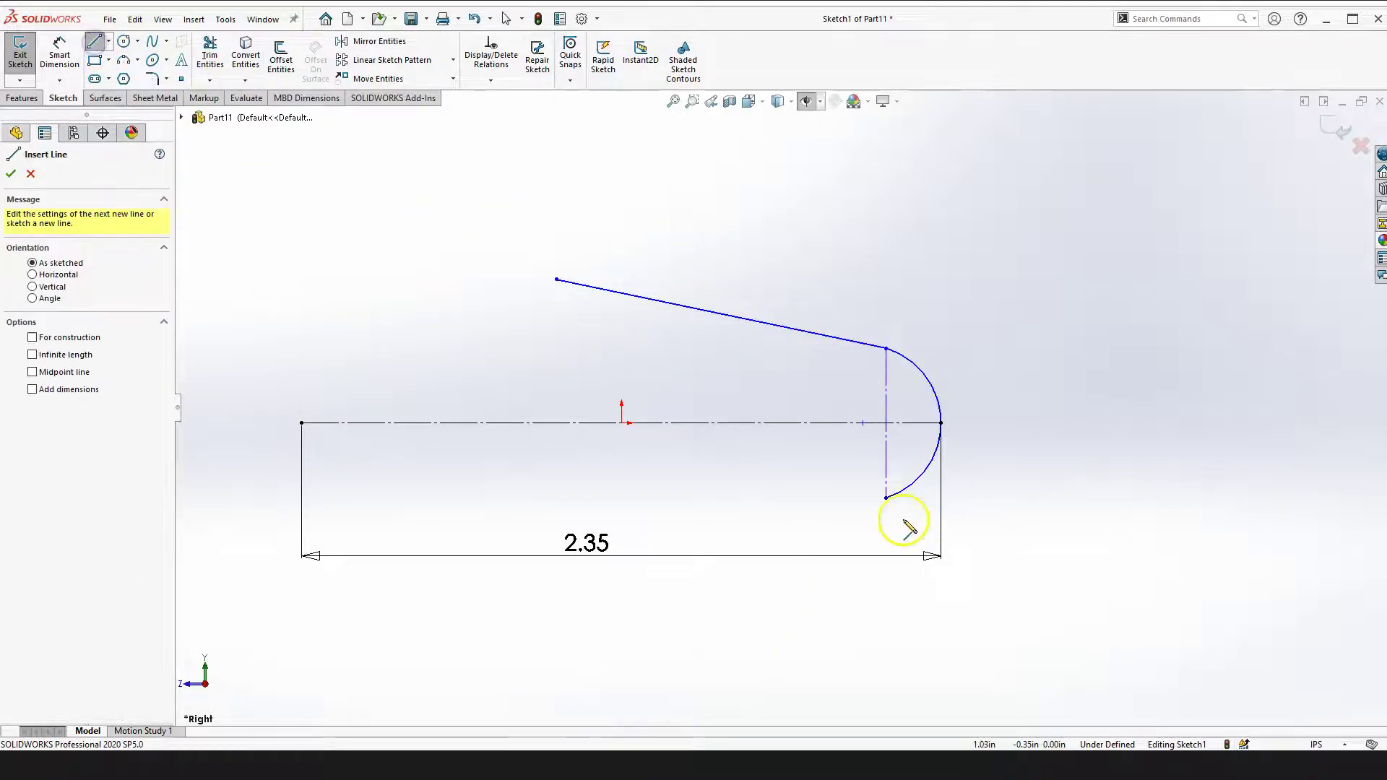
mouse_move(886, 497)
mouse_down()
mouse_move(696, 498)
mouse_move(642, 519)
mouse_up()
key(Escape)
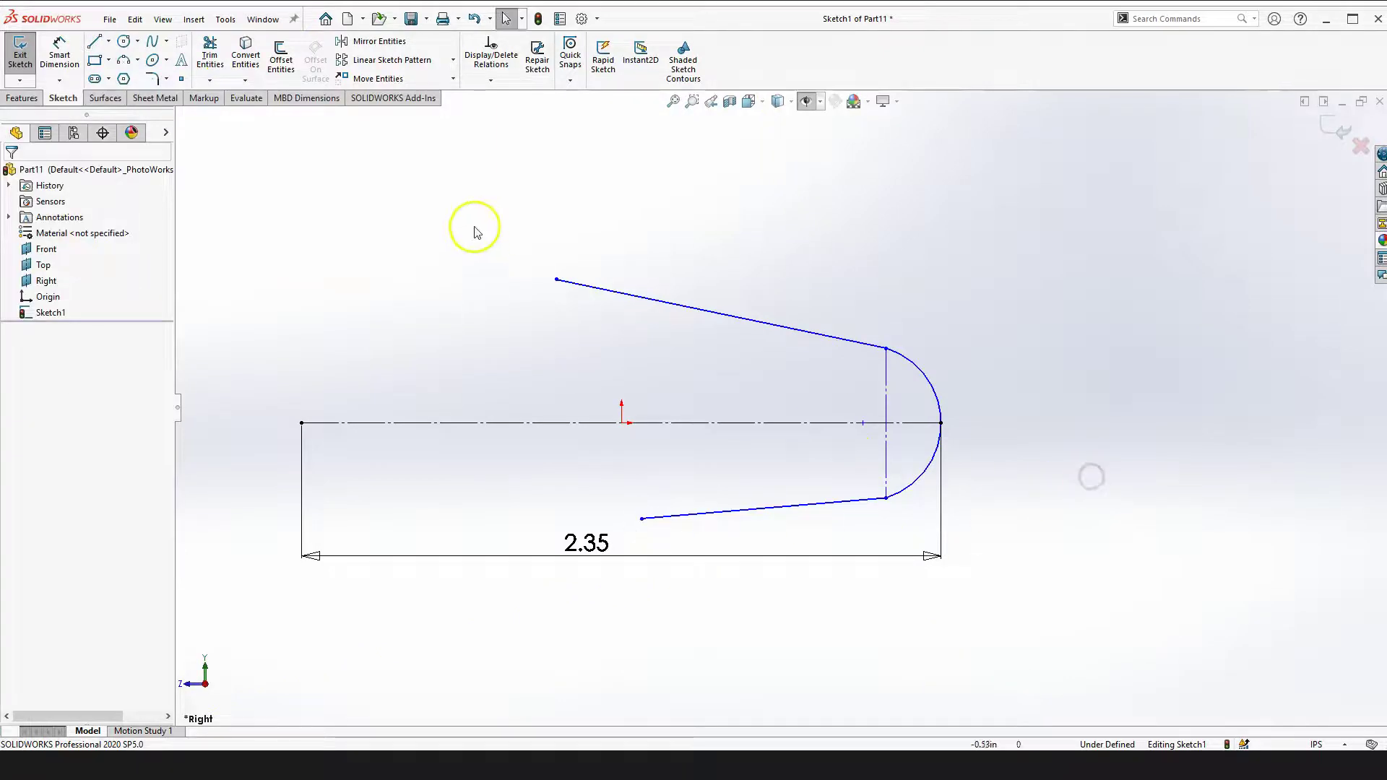
click(1008, 531)
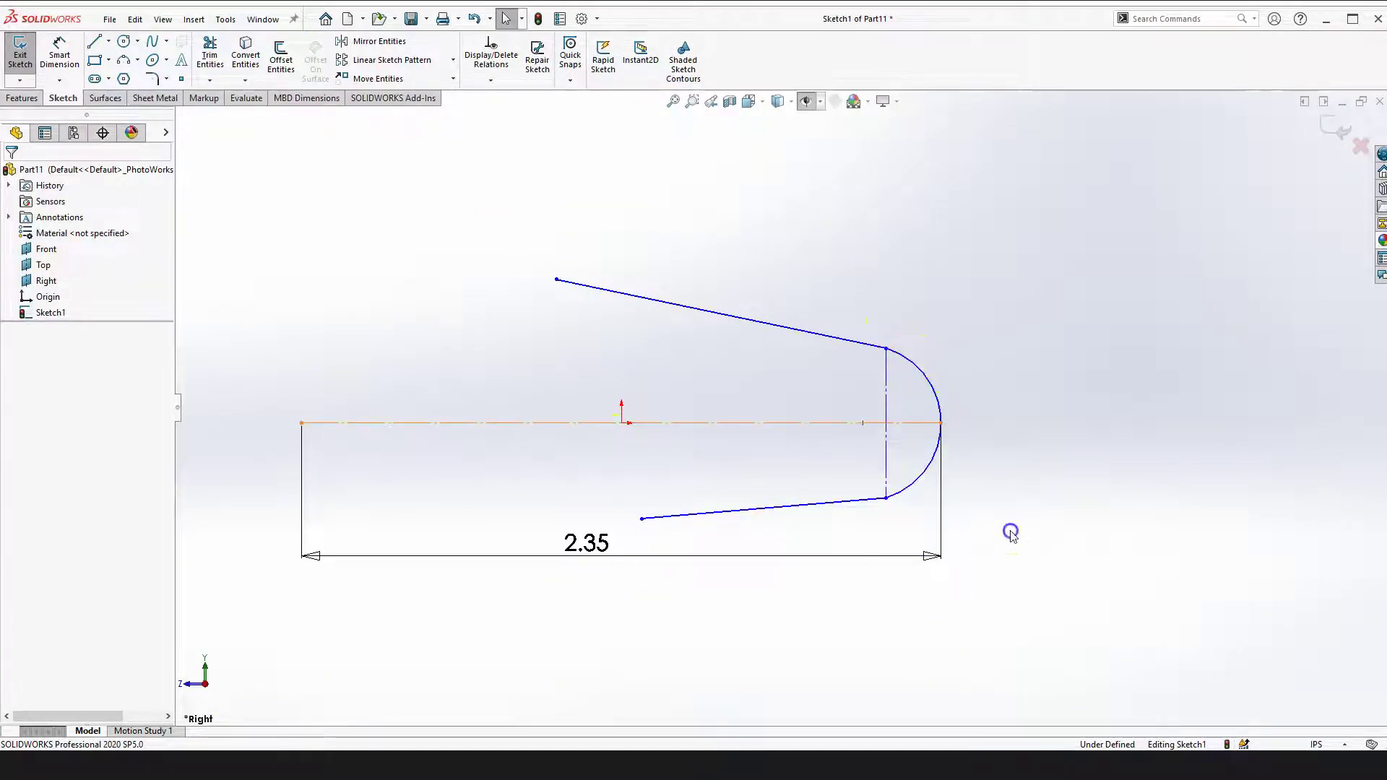
click(1006, 511)
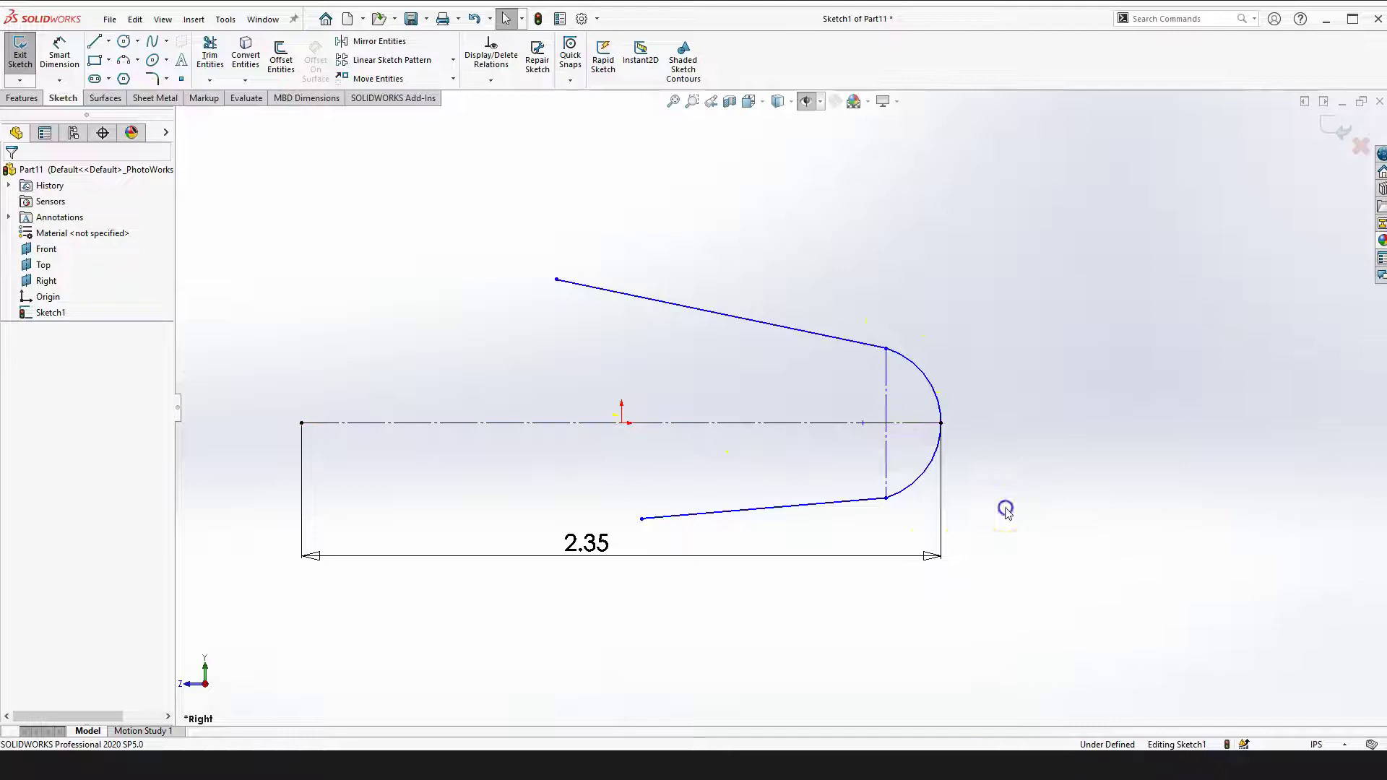
Add a Tangent relation between the upper sloping line and the arc
click(861, 343)
click(916, 370)
ctrl+click(902, 357)
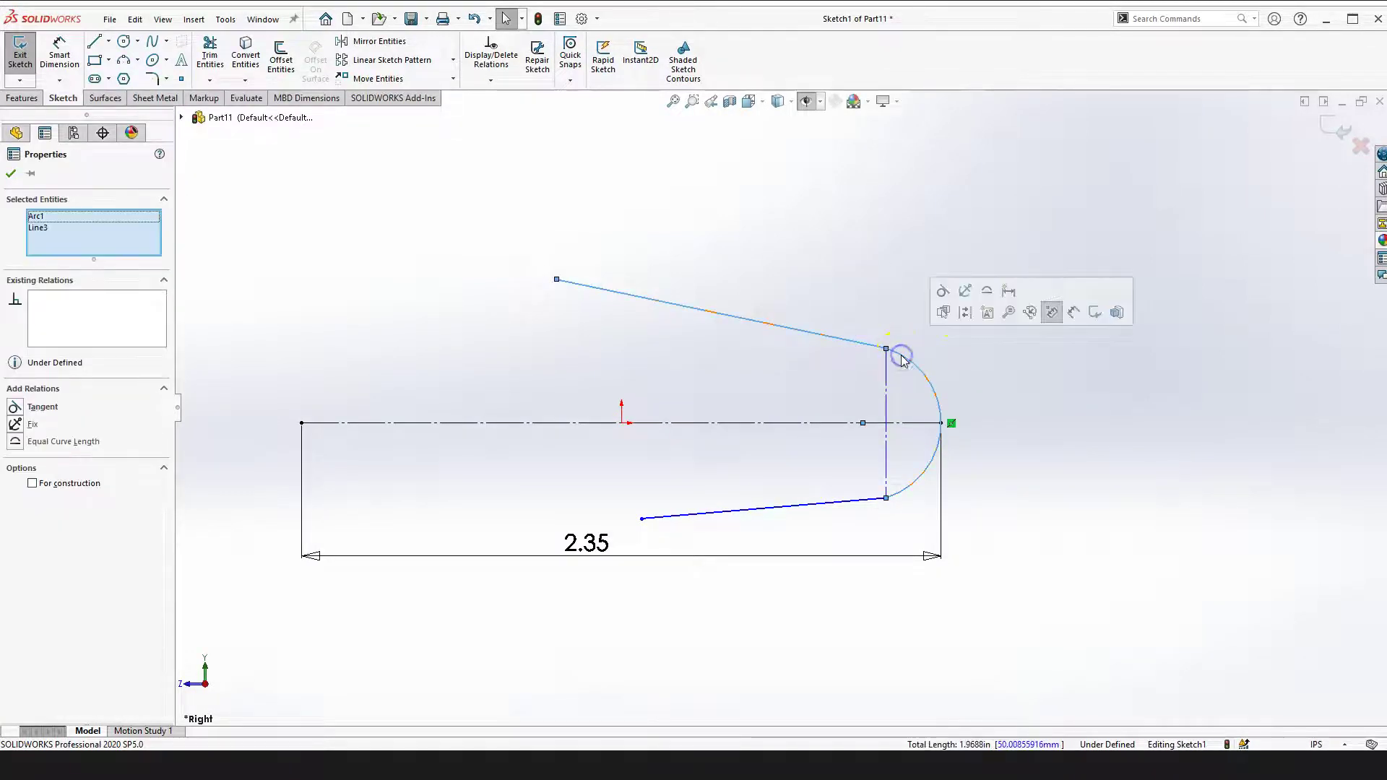
click(941, 289)
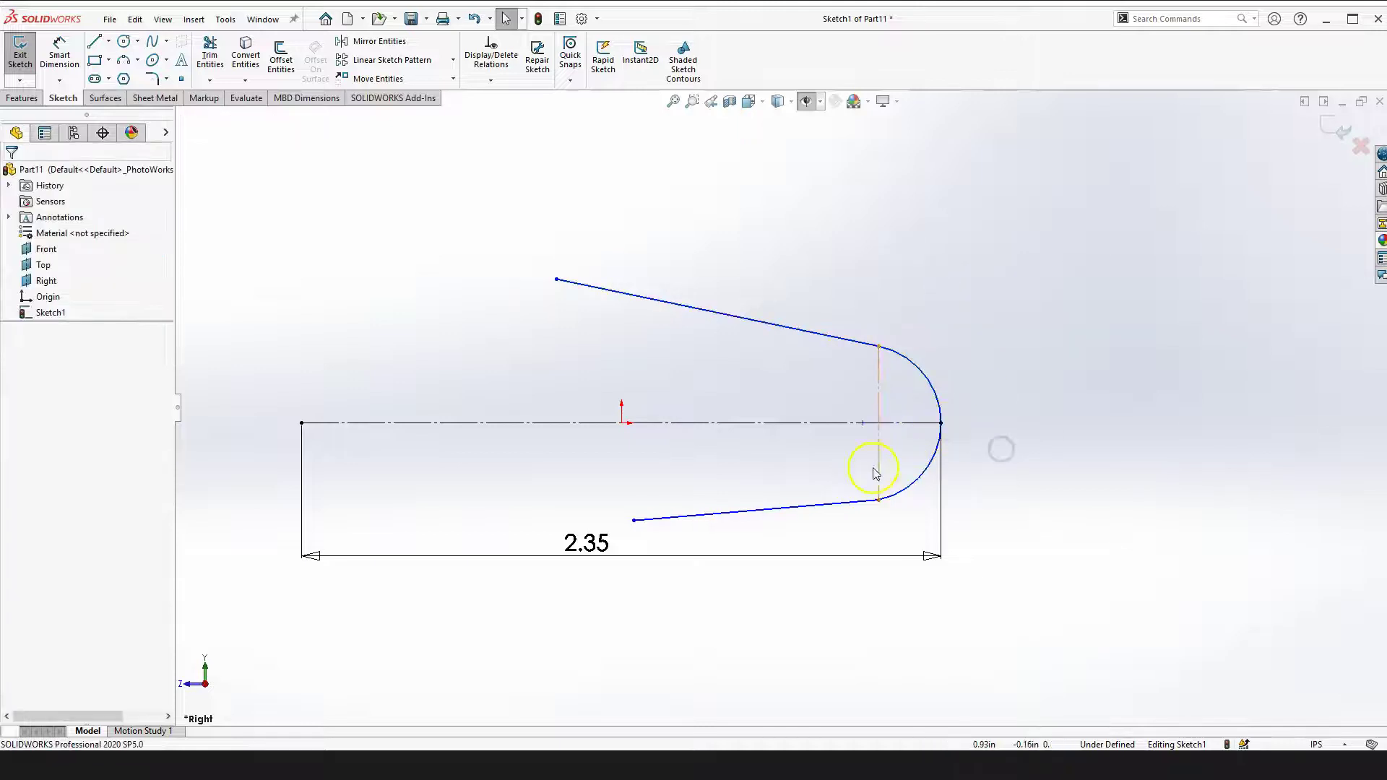
Make the lower sloping line tangent to the arc and move the 2.35 in dimension further below the sketch
click(859, 508)
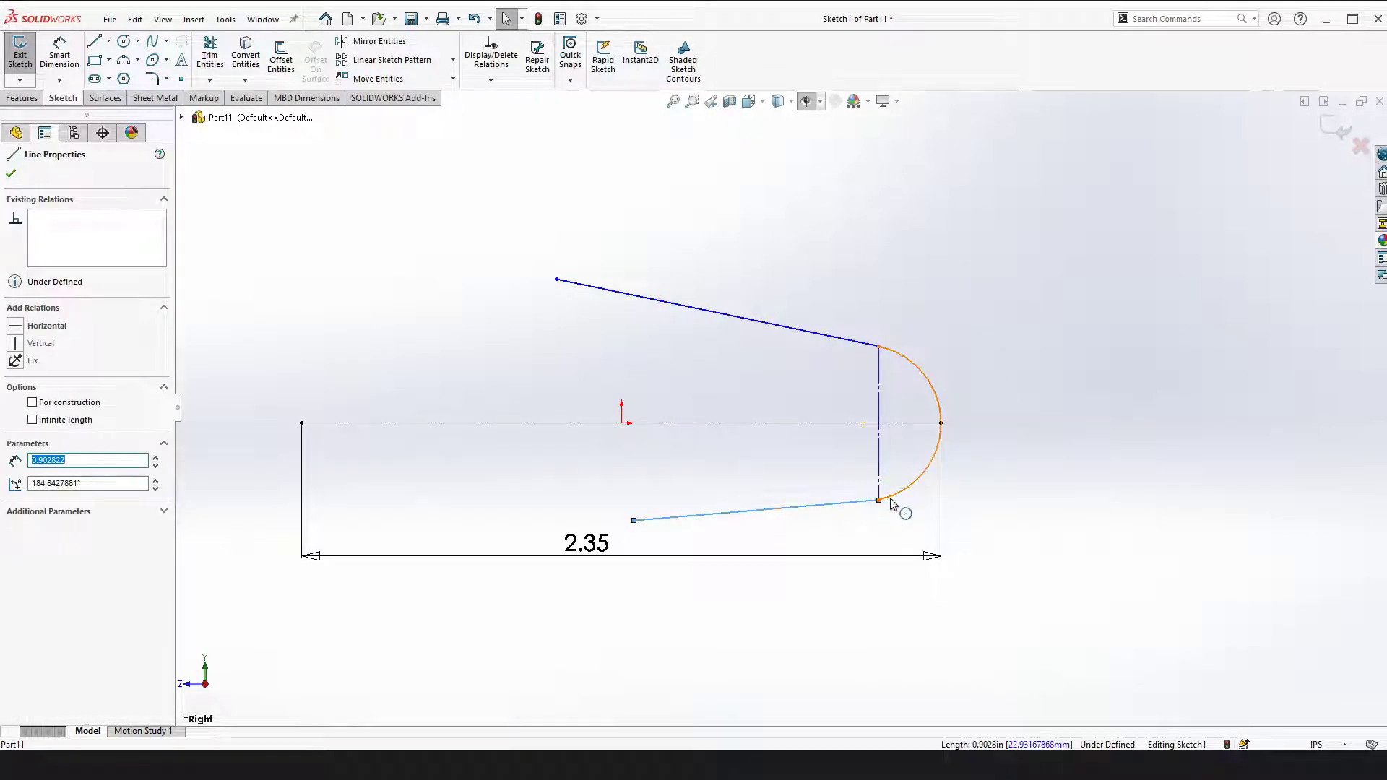
ctrl+click(897, 495)
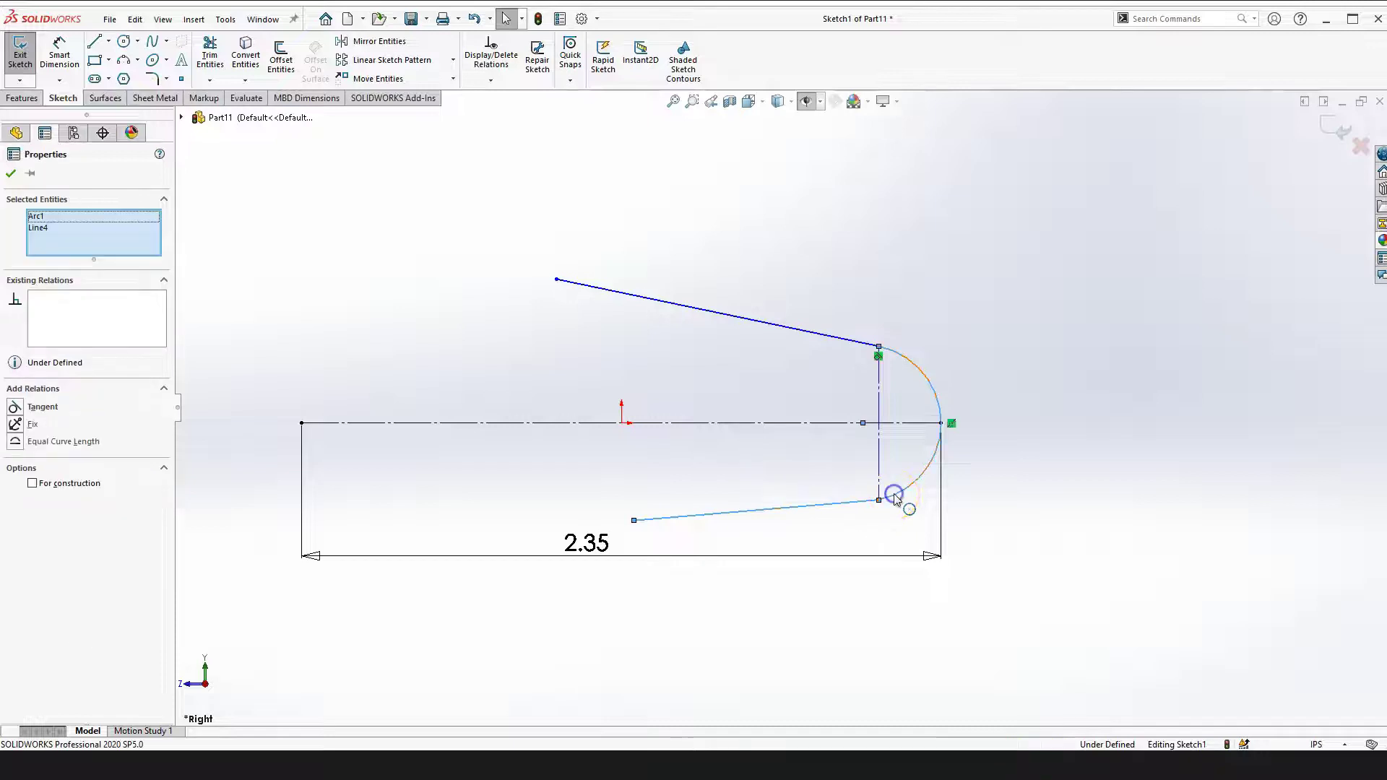
click(935, 431)
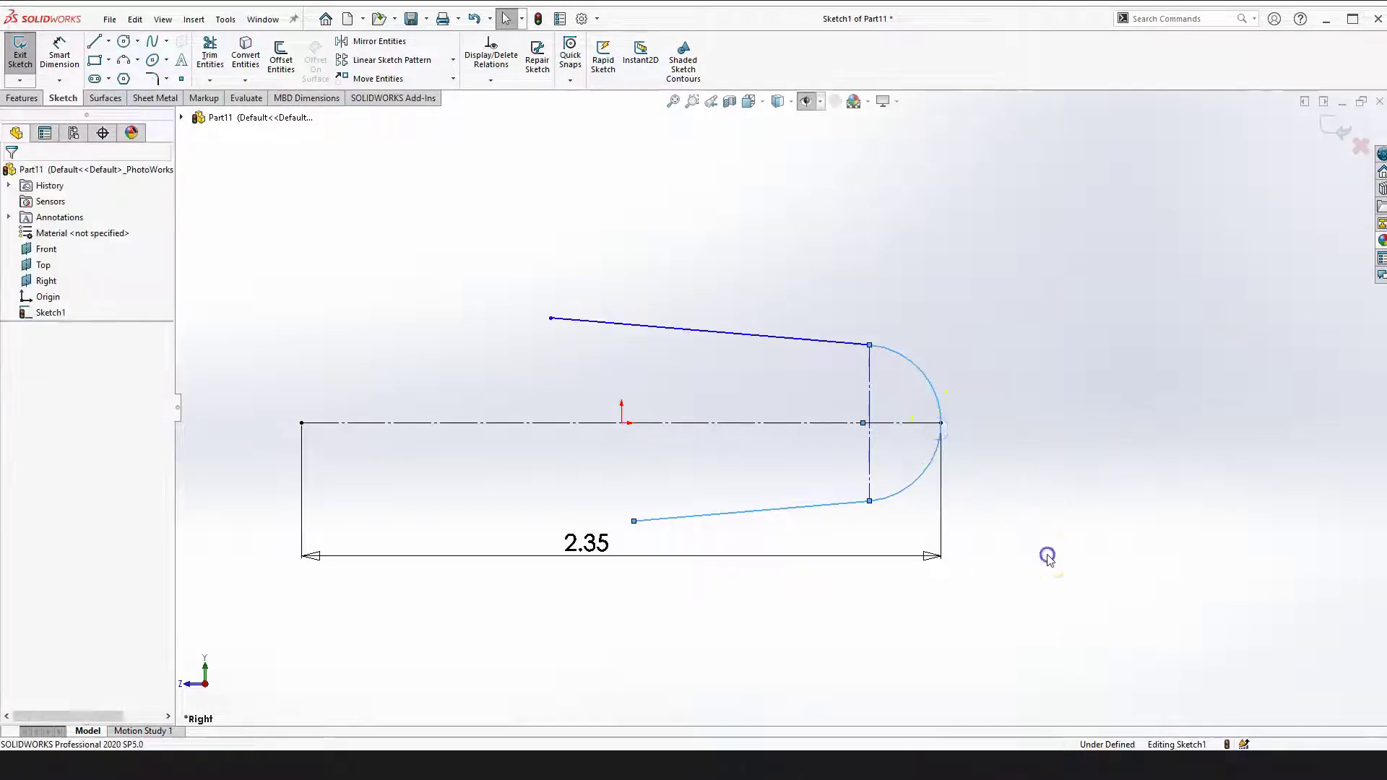
drag(582, 566, 590, 628)
click(1044, 515)
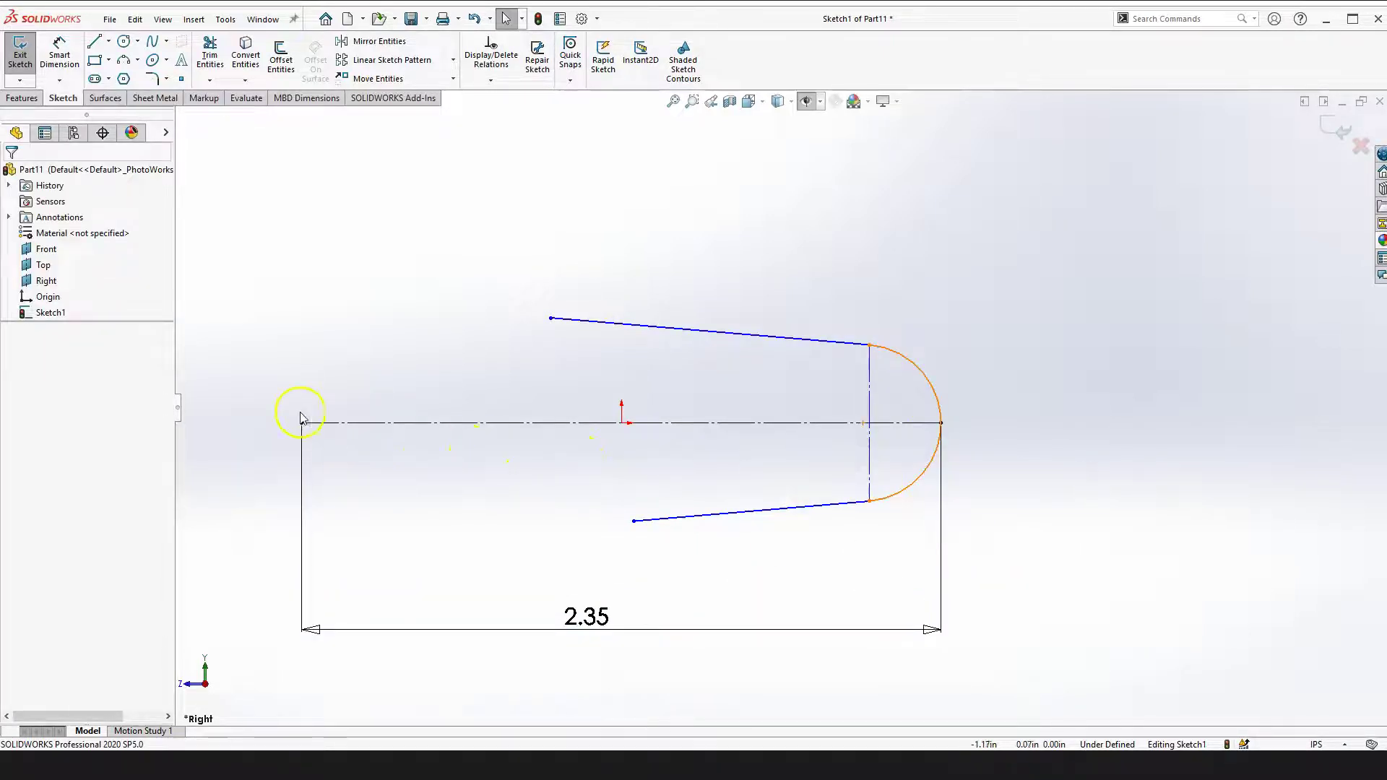
Sketch a vertical line upward from the left end of the horizontal construction line and convert it to construction geometry
scroll(402, 402, up, 2)
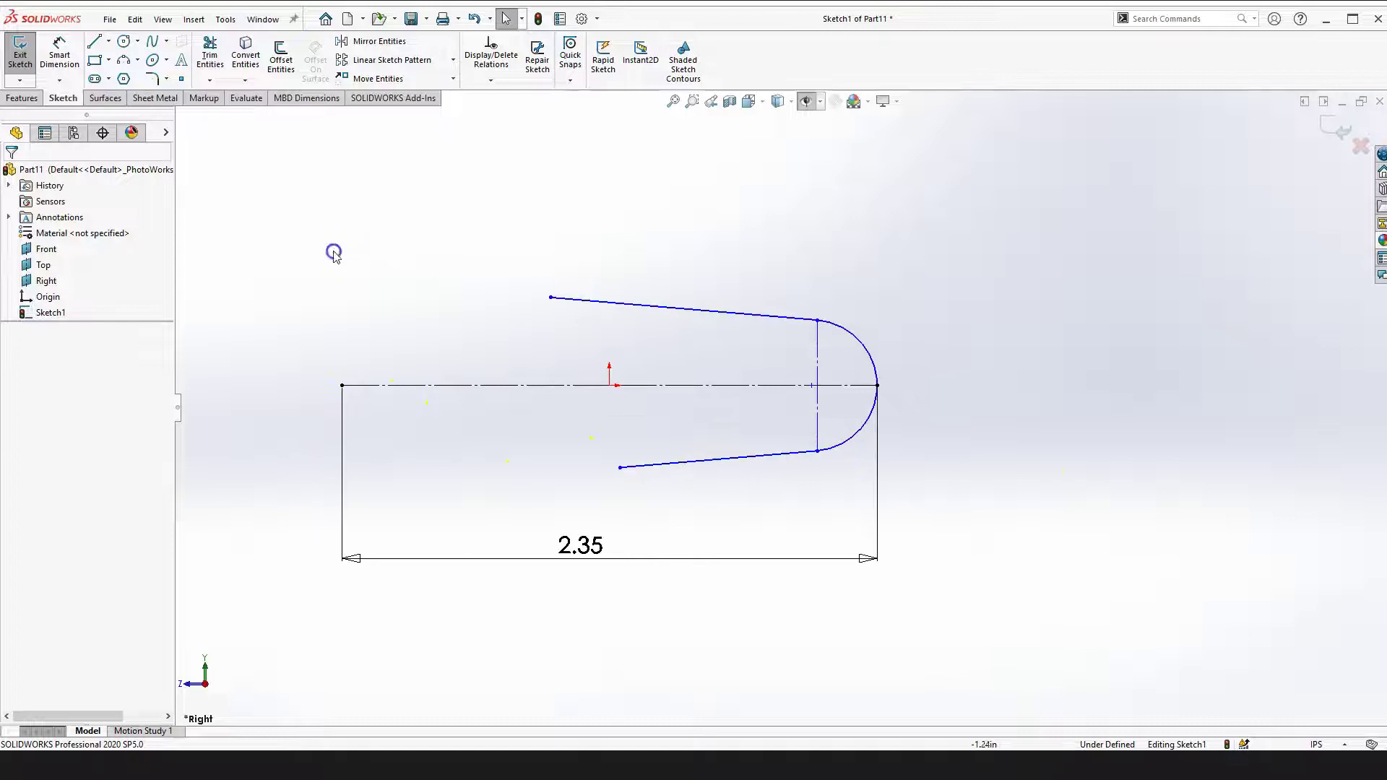
click(96, 49)
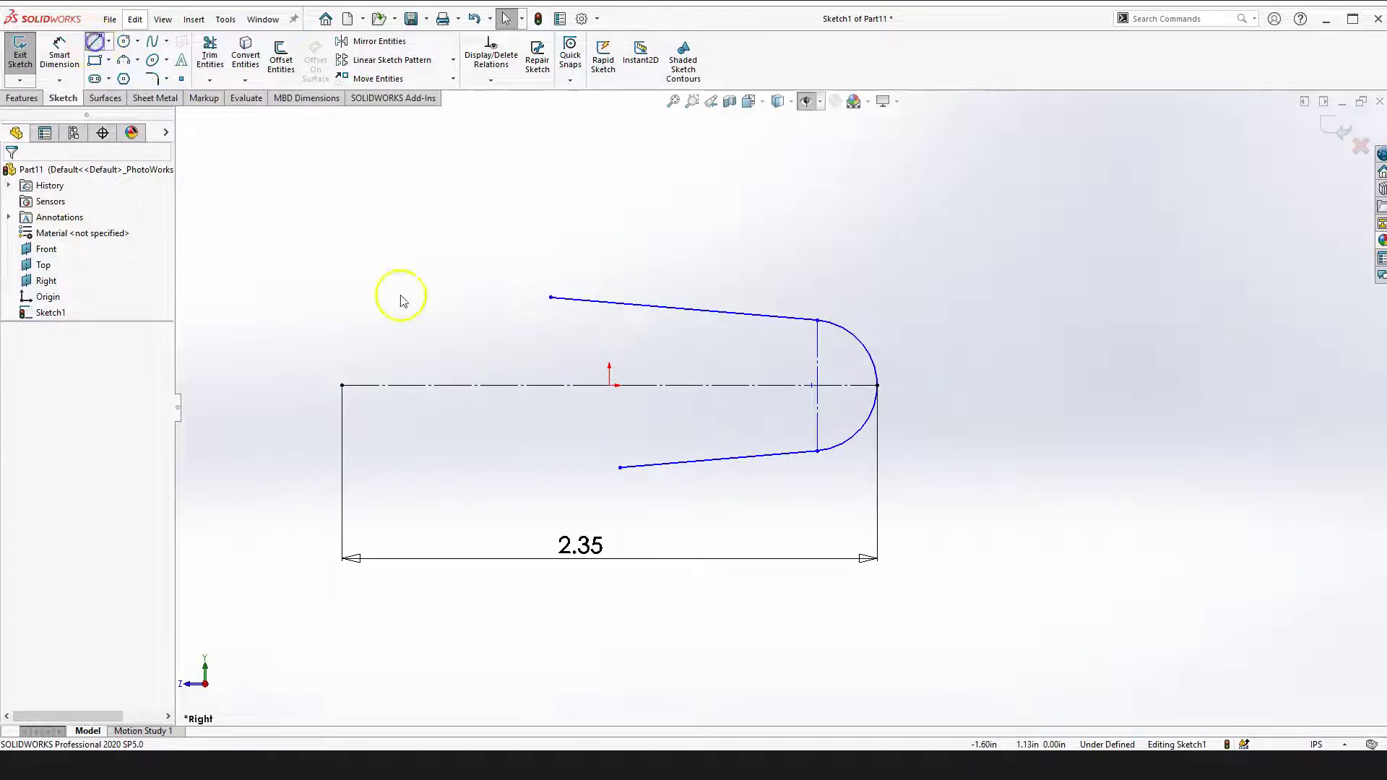
click(342, 385)
click(343, 227)
key(Escape)
click(347, 286)
click(423, 241)
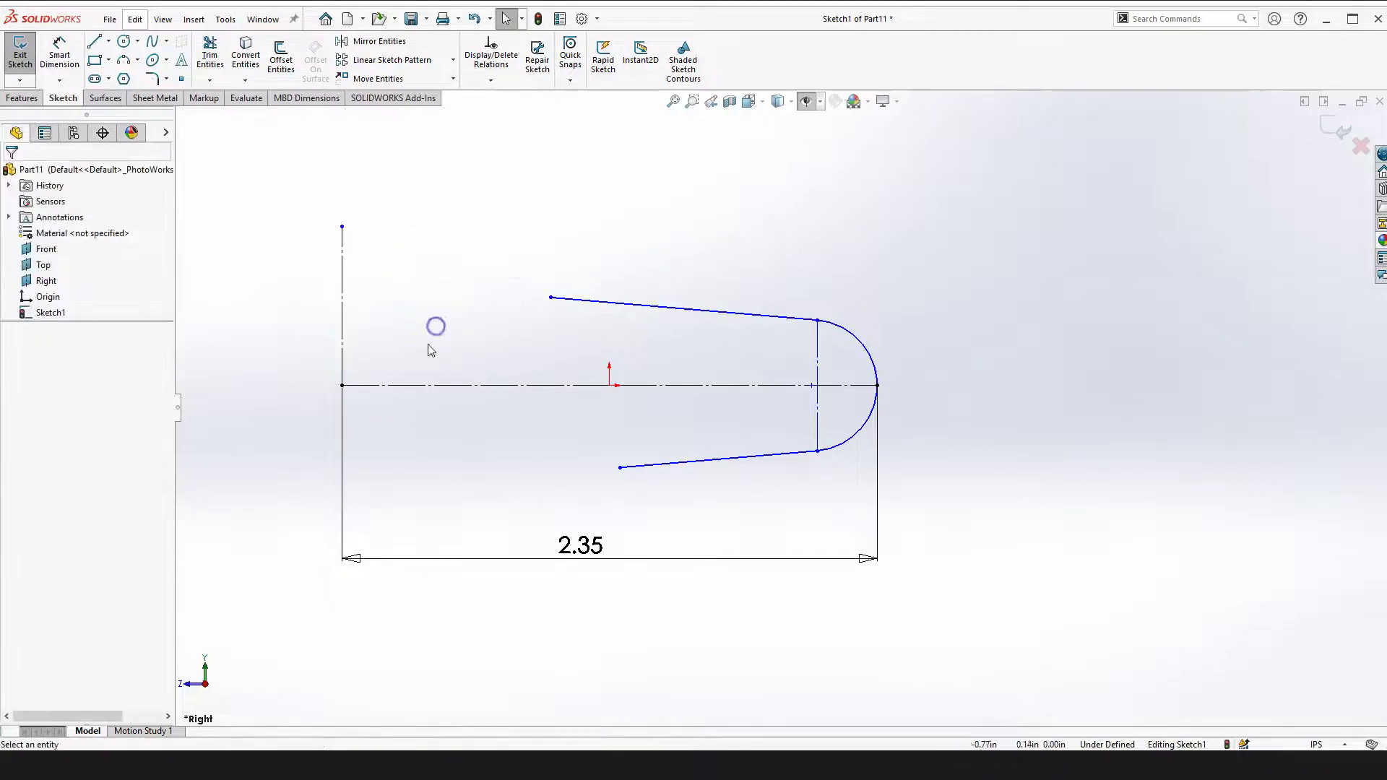
Dimension the angle between the upper sloping line and the horizontal centerline and set it to 6 degrees
scroll(782, 408, up, 4)
scroll(939, 432, down, 2)
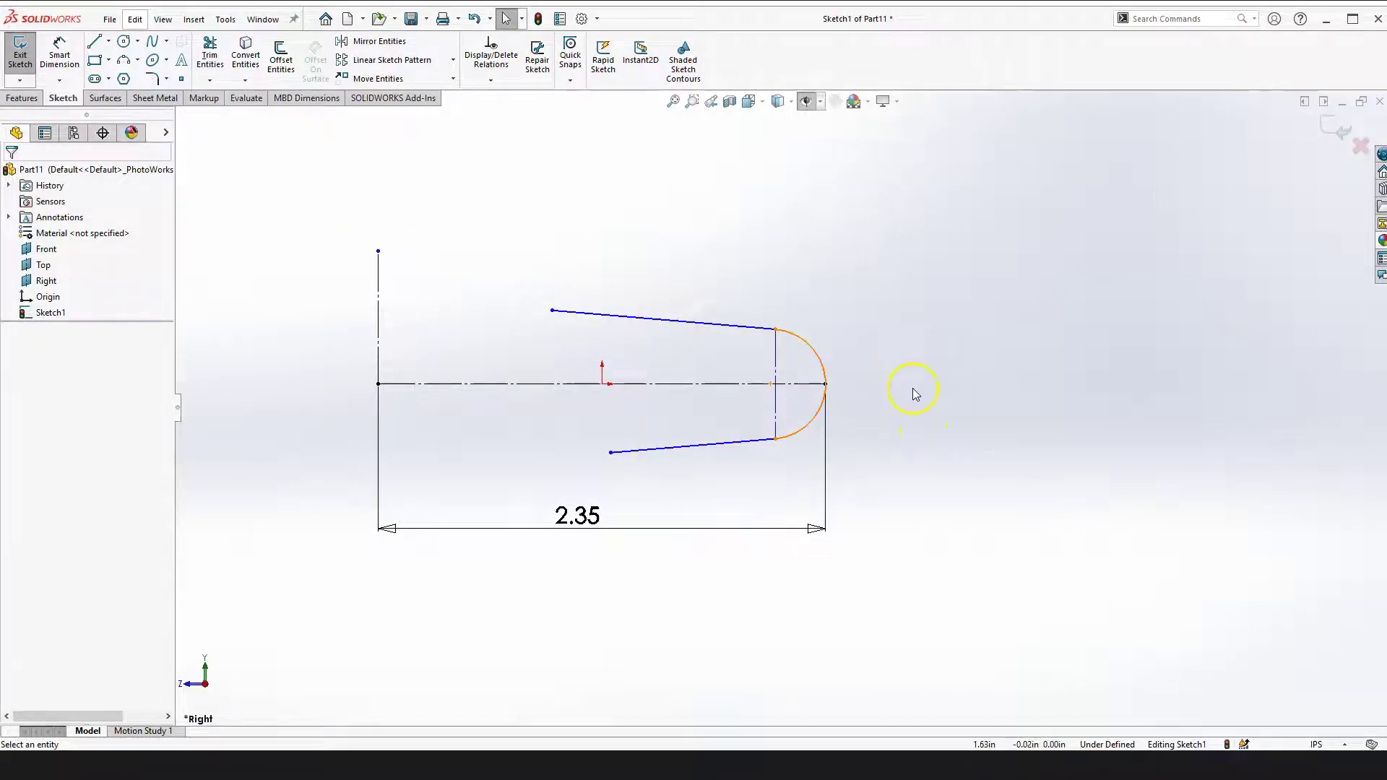
right_drag(916, 453, 915, 442)
click(898, 415)
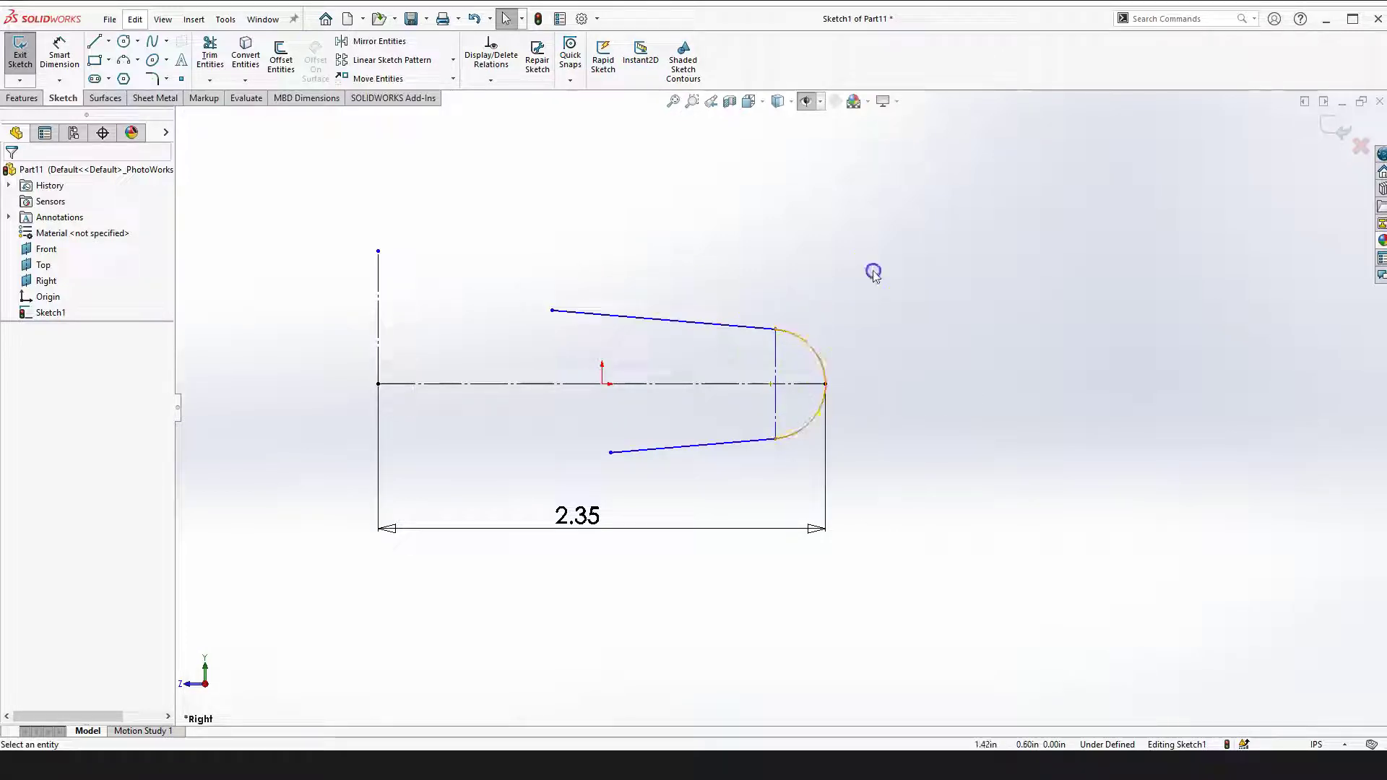
click(60, 58)
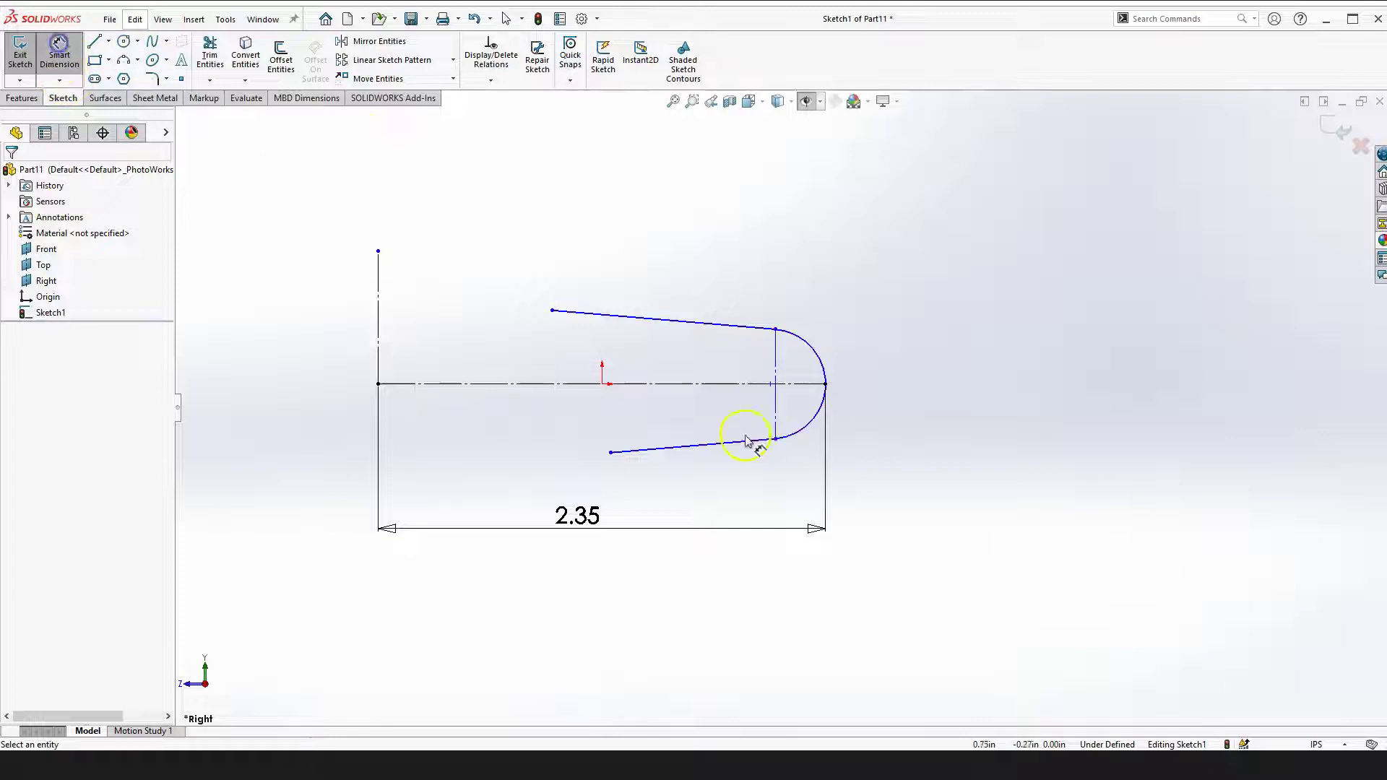
scroll(802, 410, down, 2)
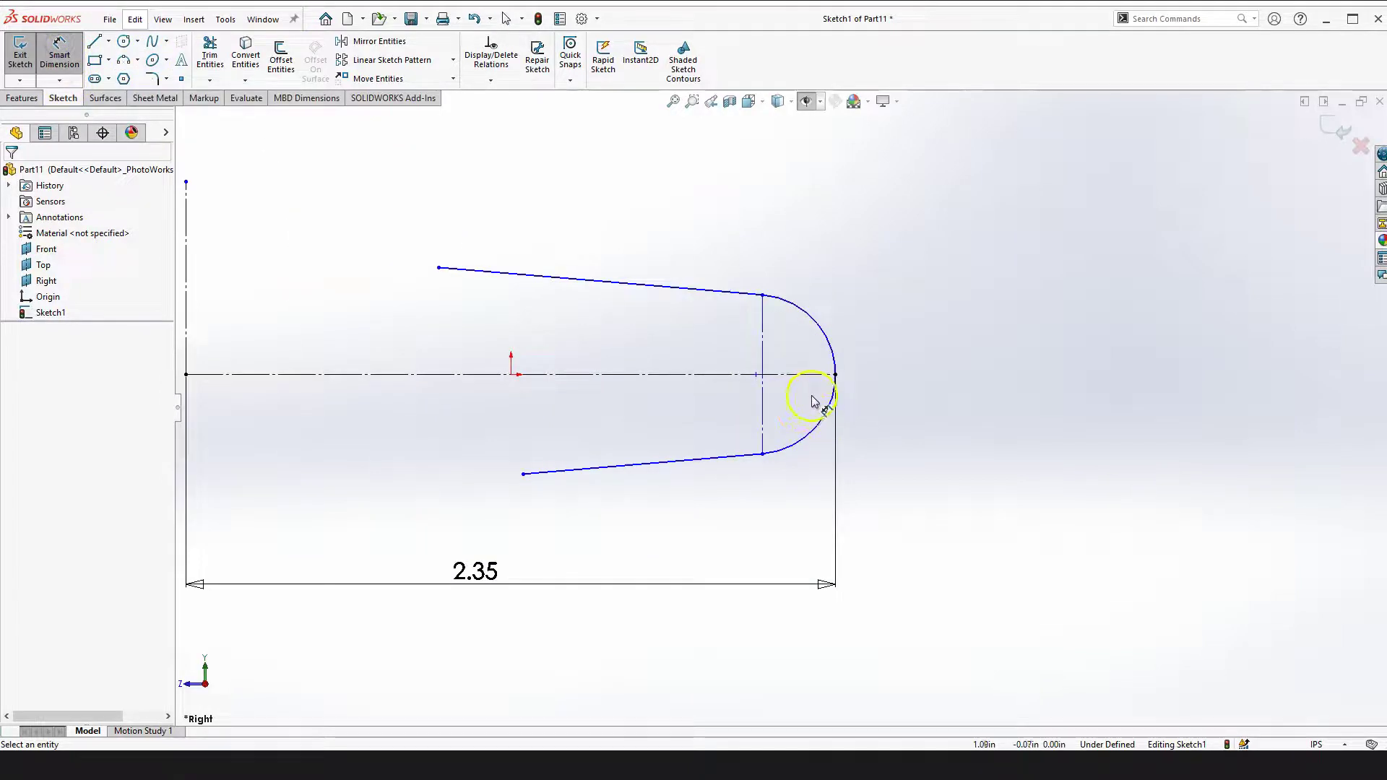
click(721, 294)
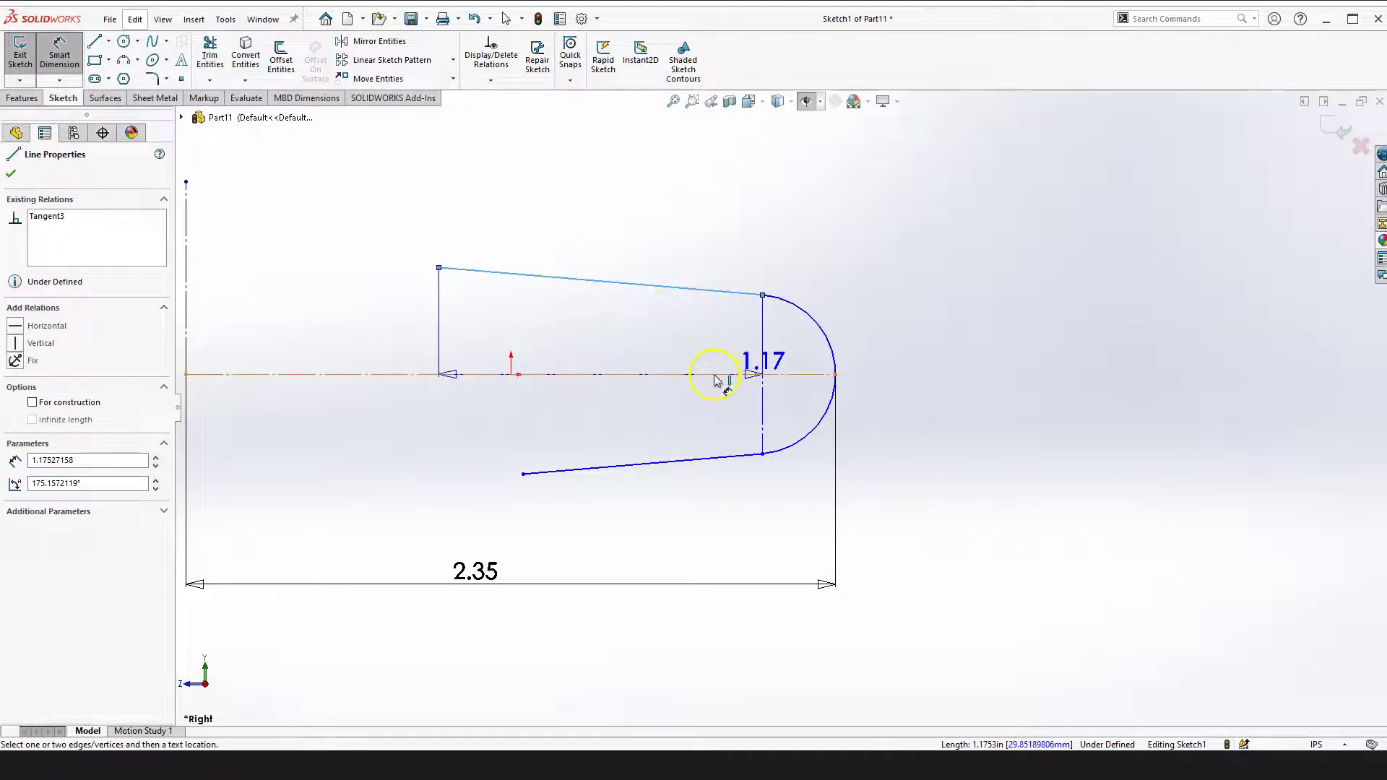
click(713, 374)
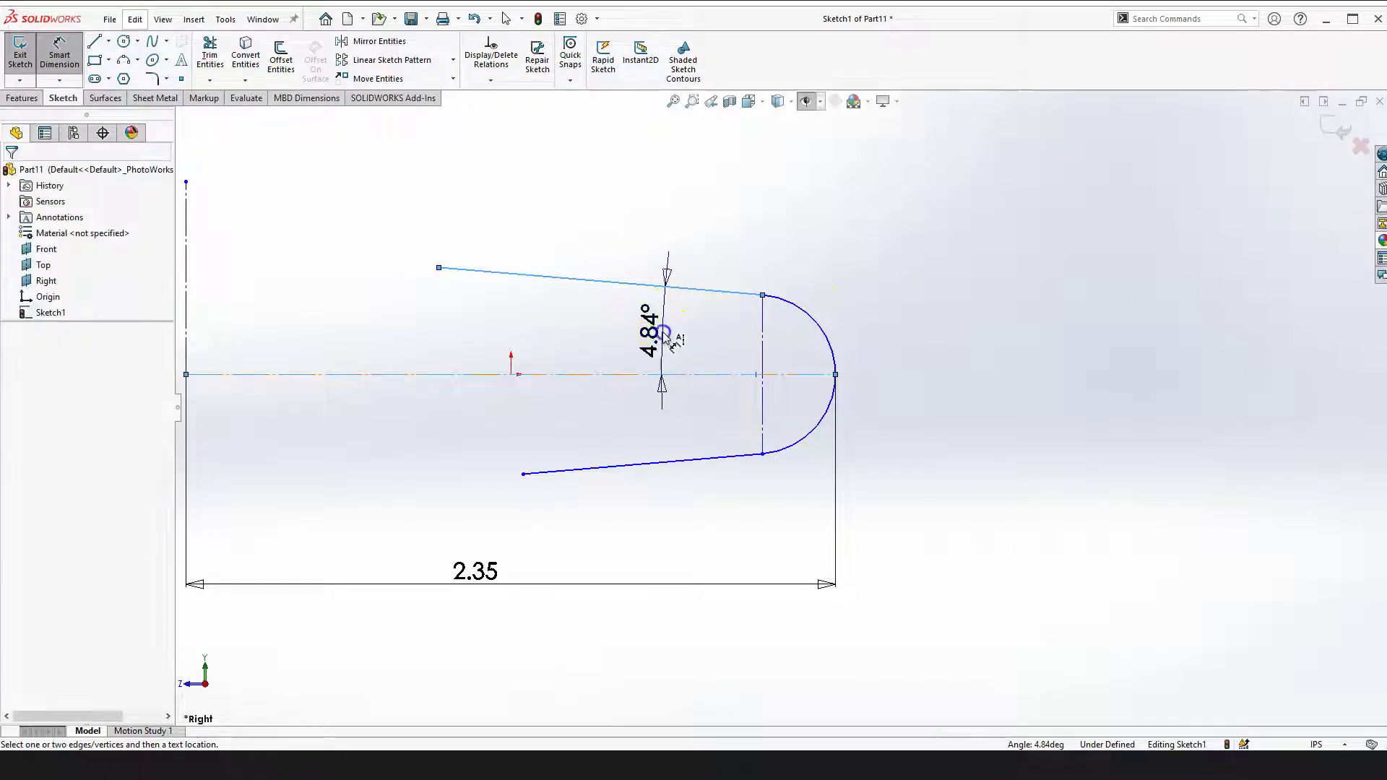
click(663, 332)
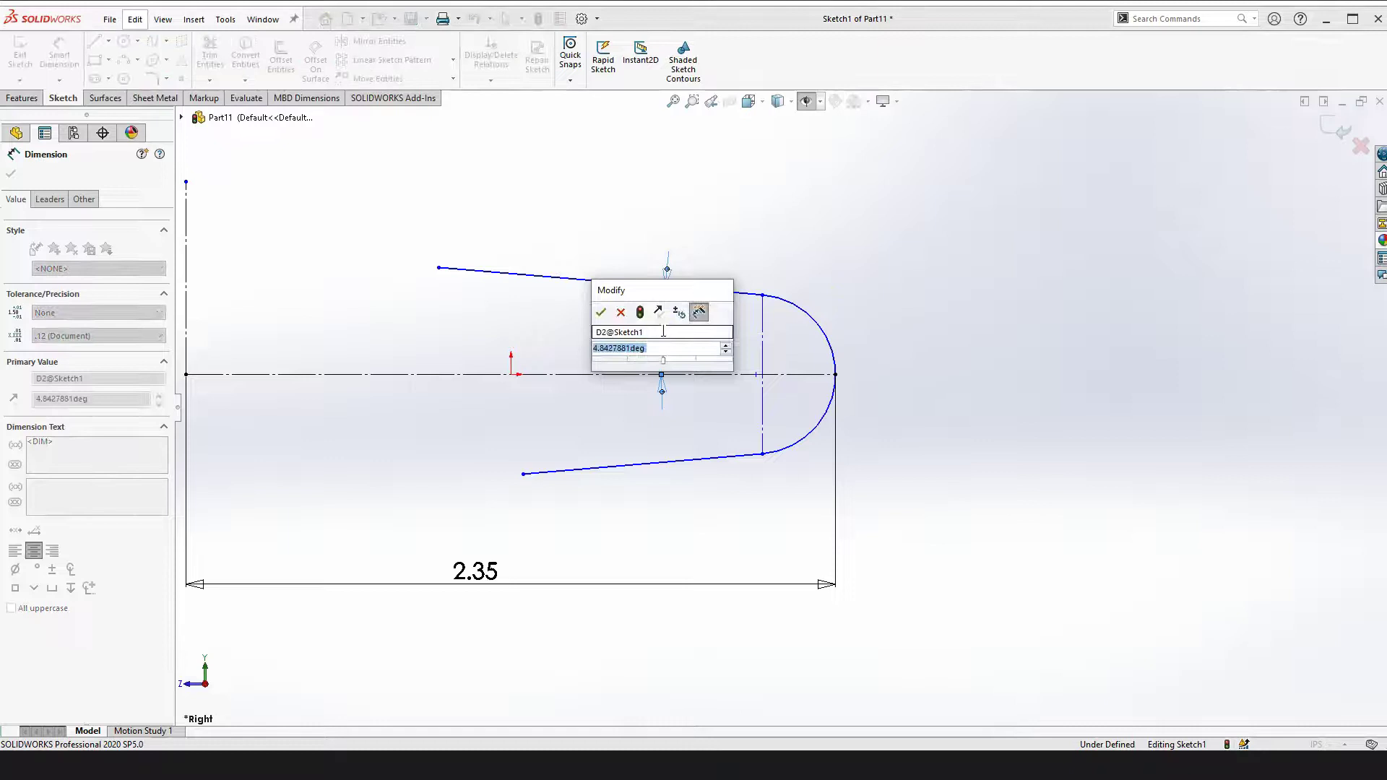
text(6)
key(Return)
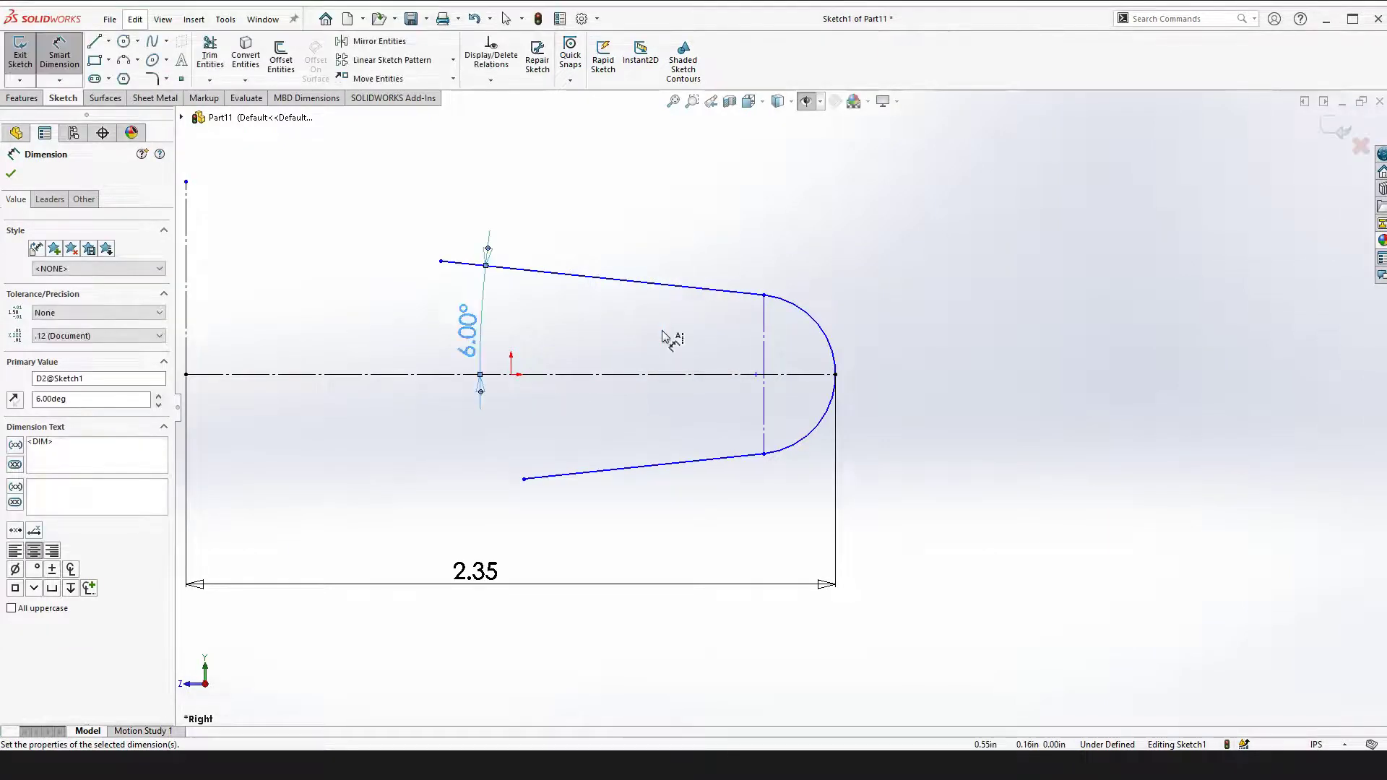
key(Escape)
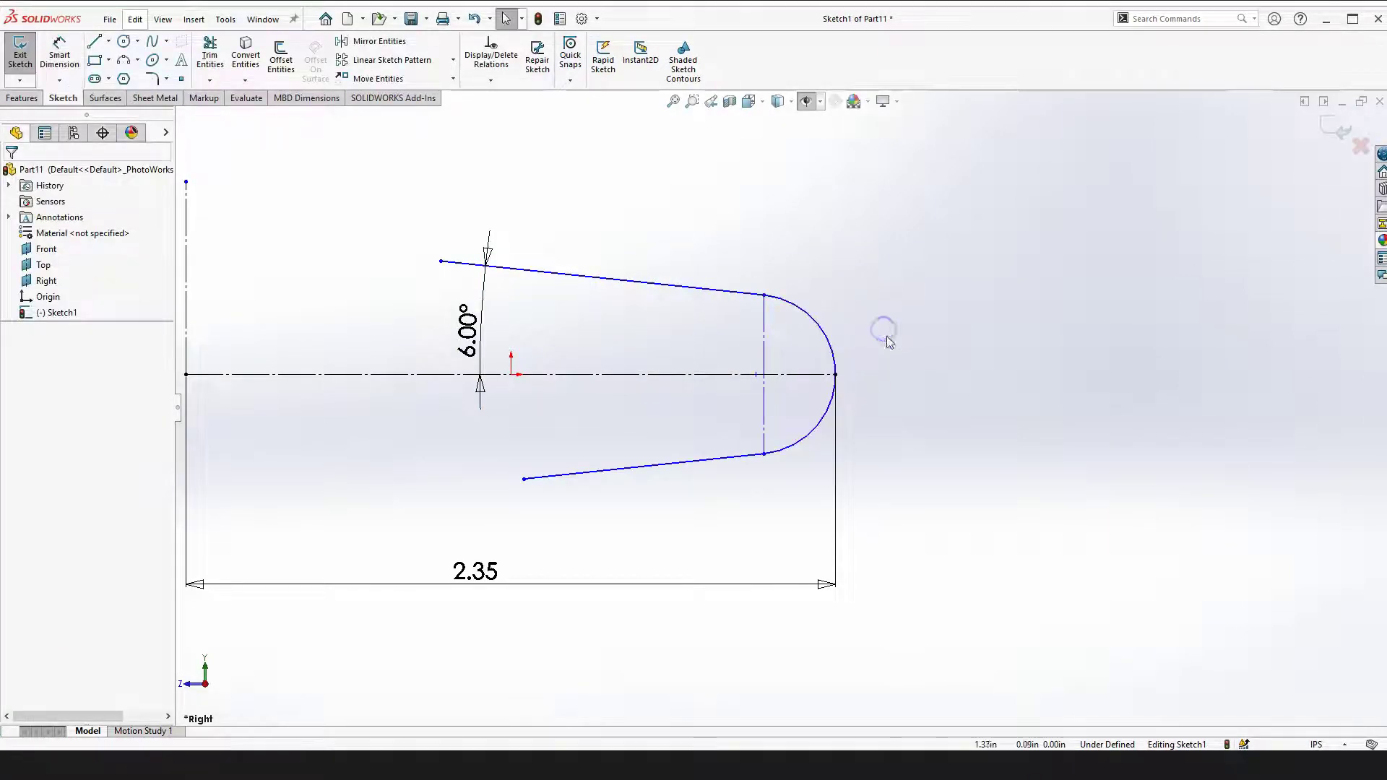
click(59, 54)
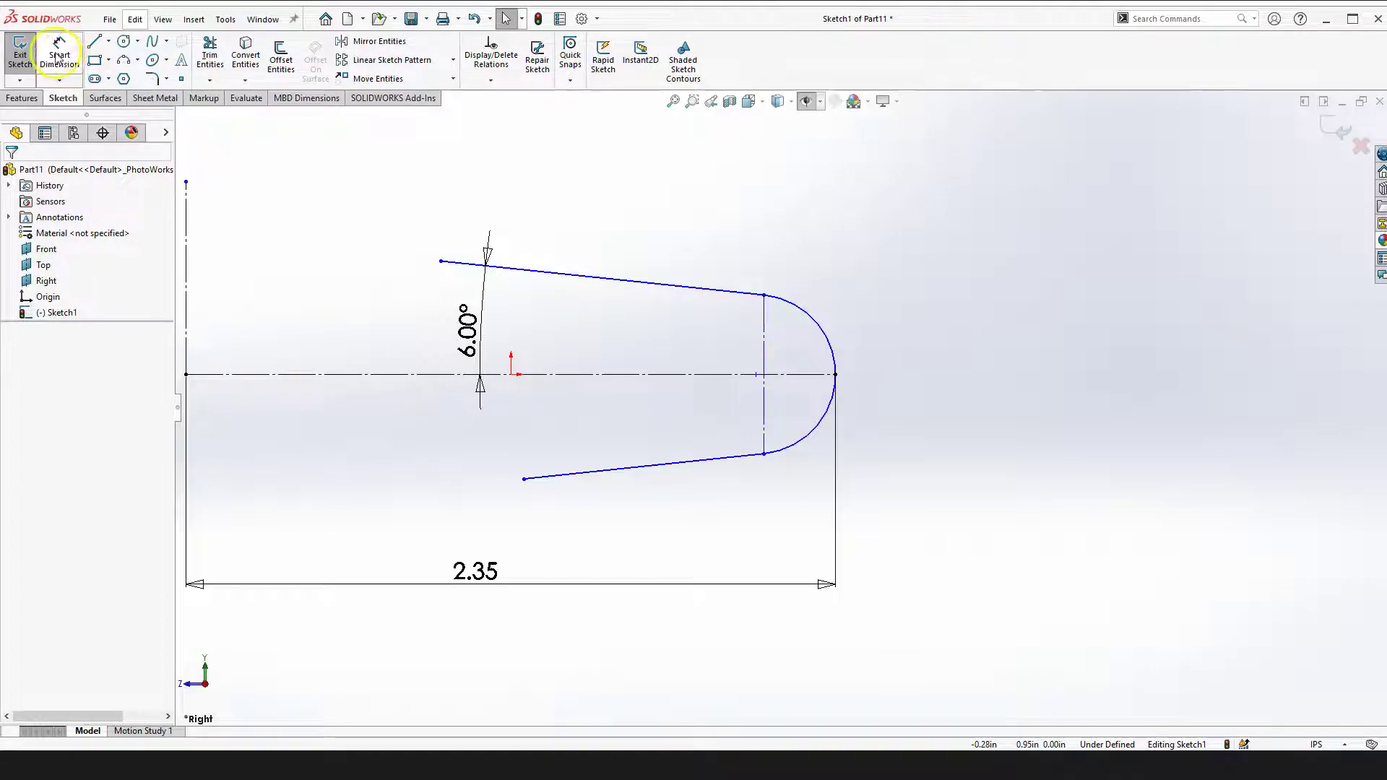
click(808, 318)
click(873, 288)
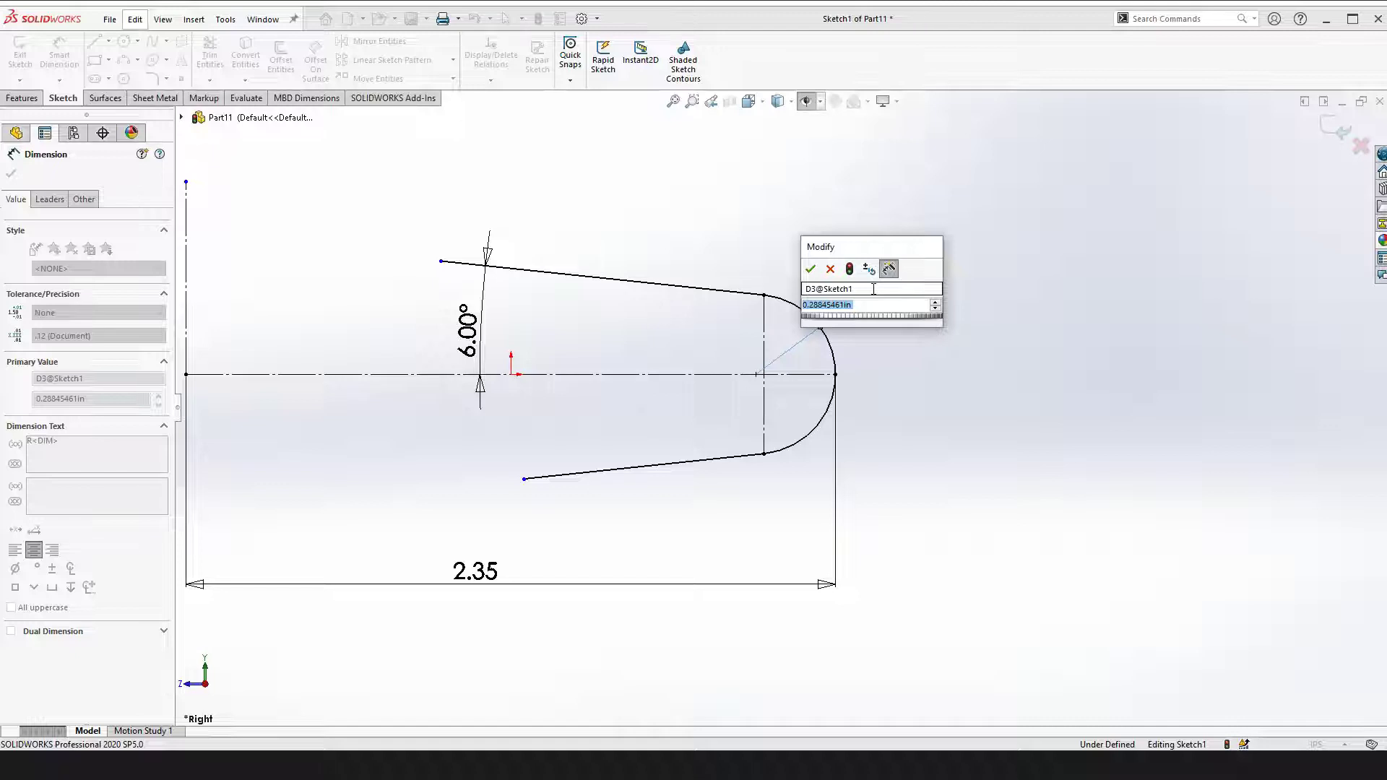
key(BackSpace)
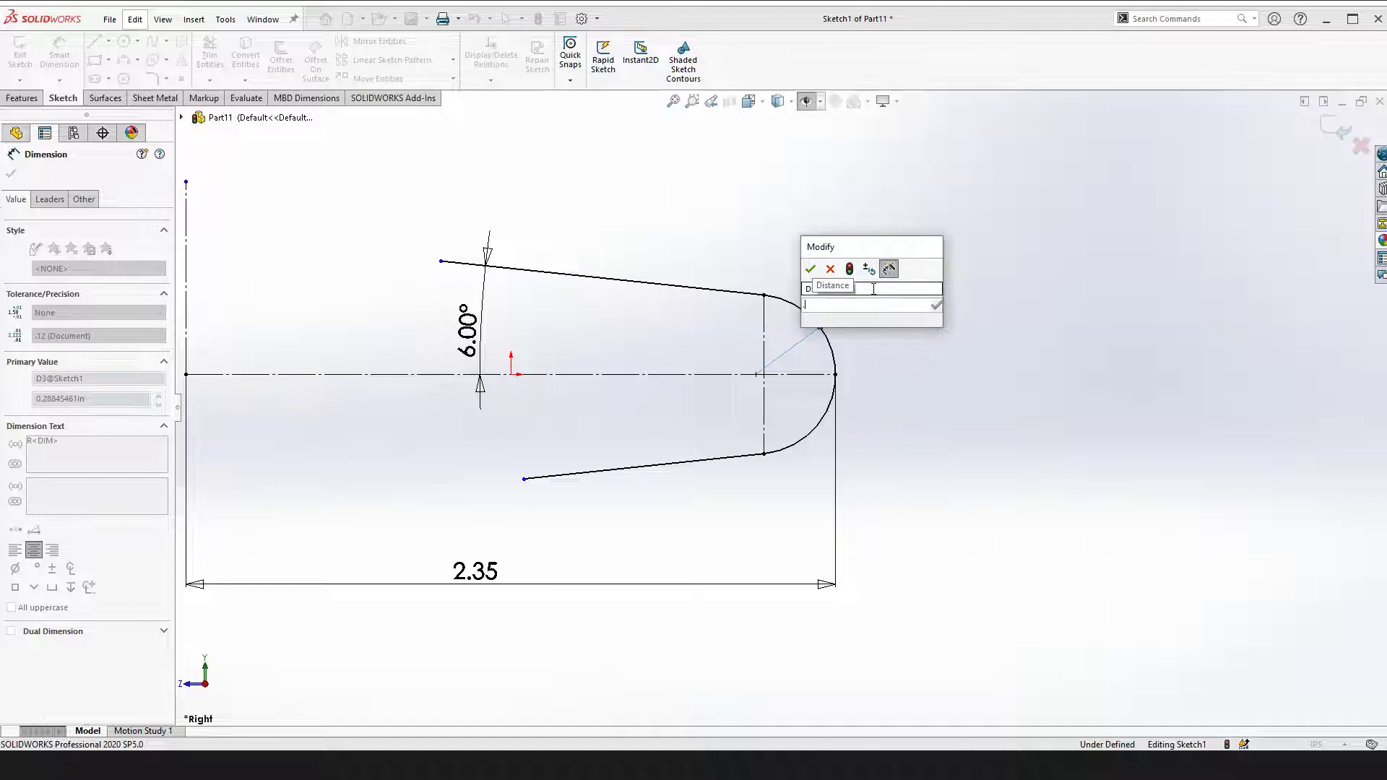
text(=)
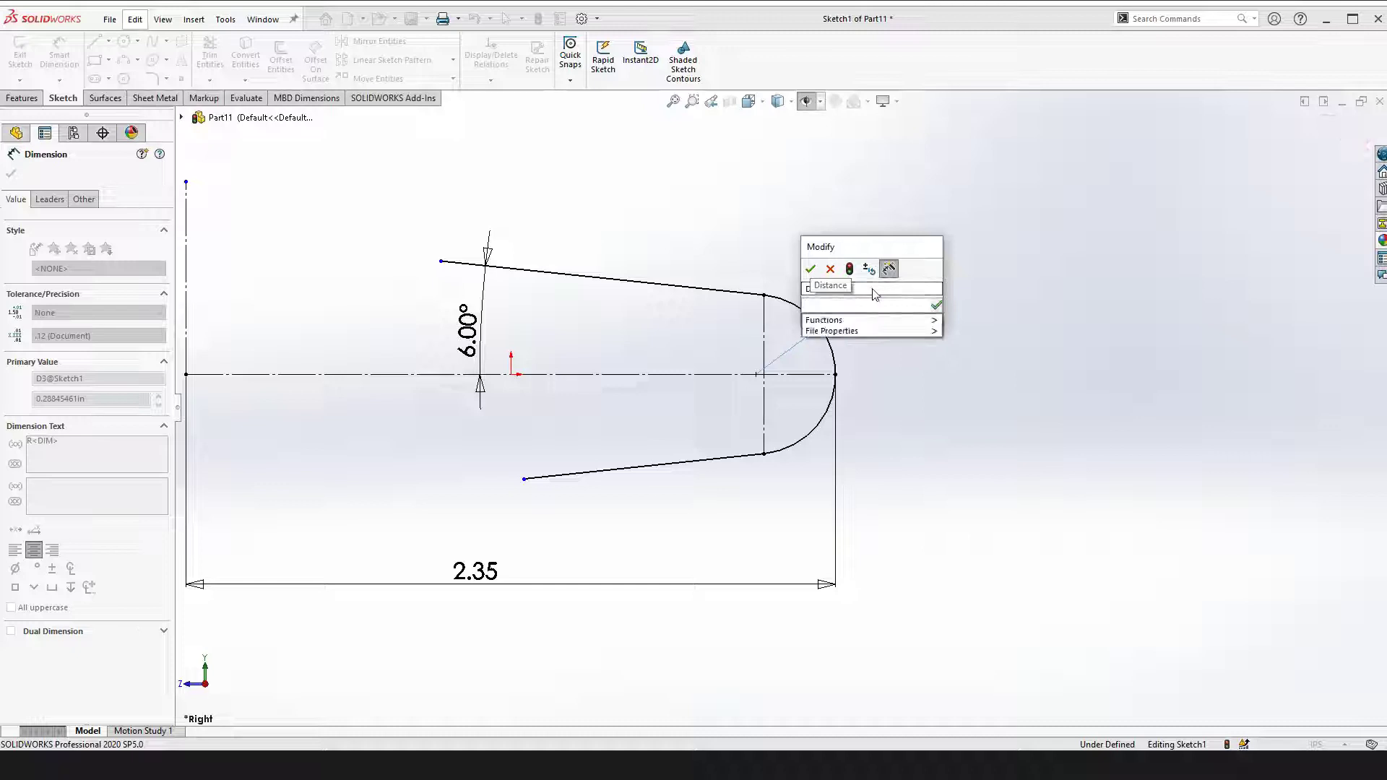
click(830, 268)
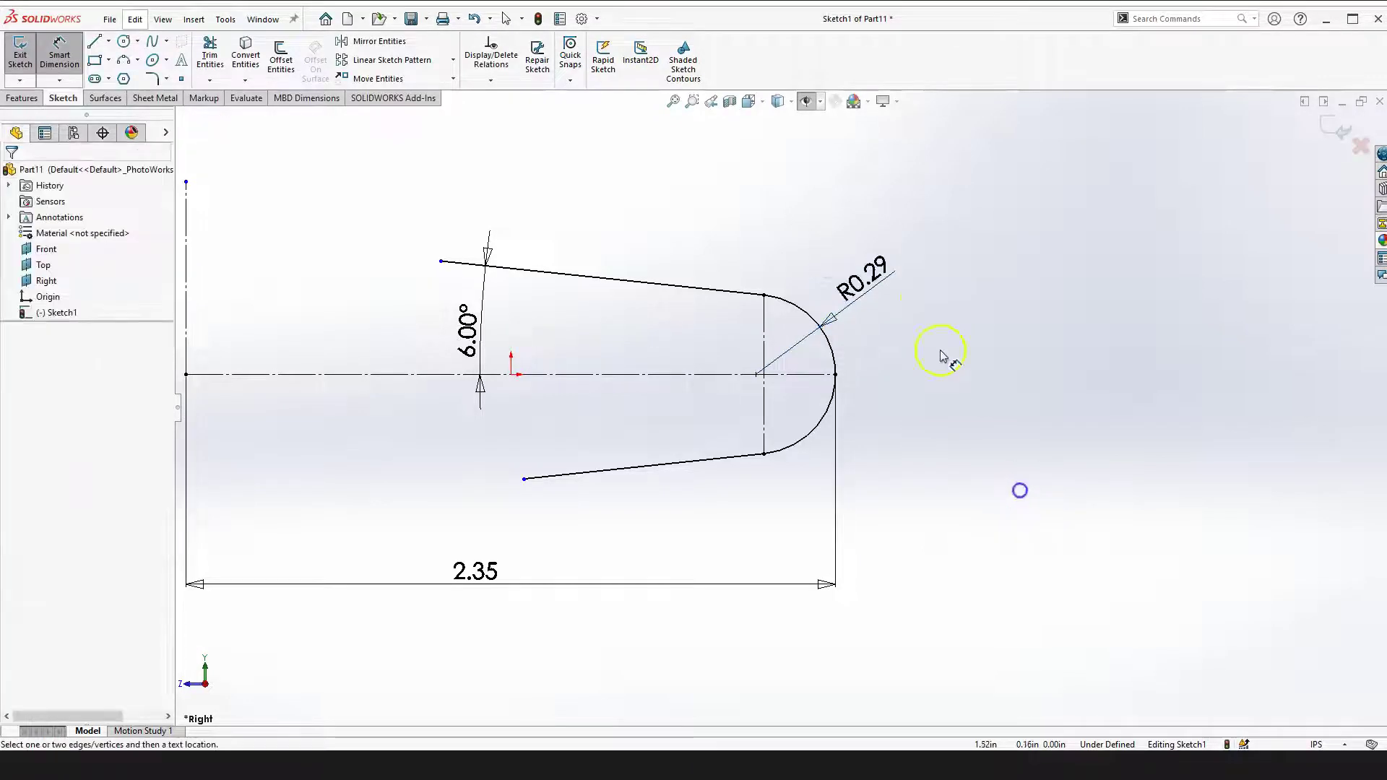
key(Escape)
click(837, 316)
key(Delete)
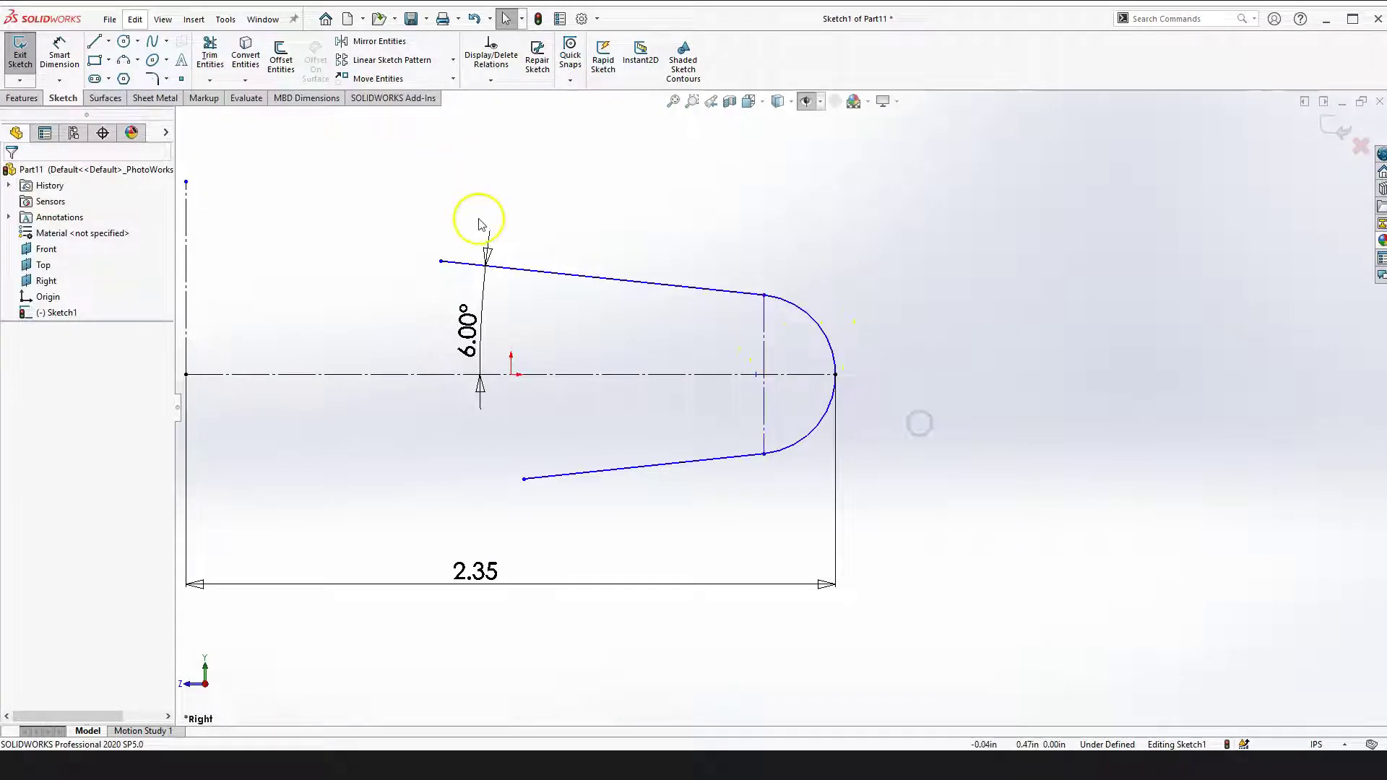
Dimension the vertical construction line joining the arc's endpoints and set its length to 0.85 in
click(288, 153)
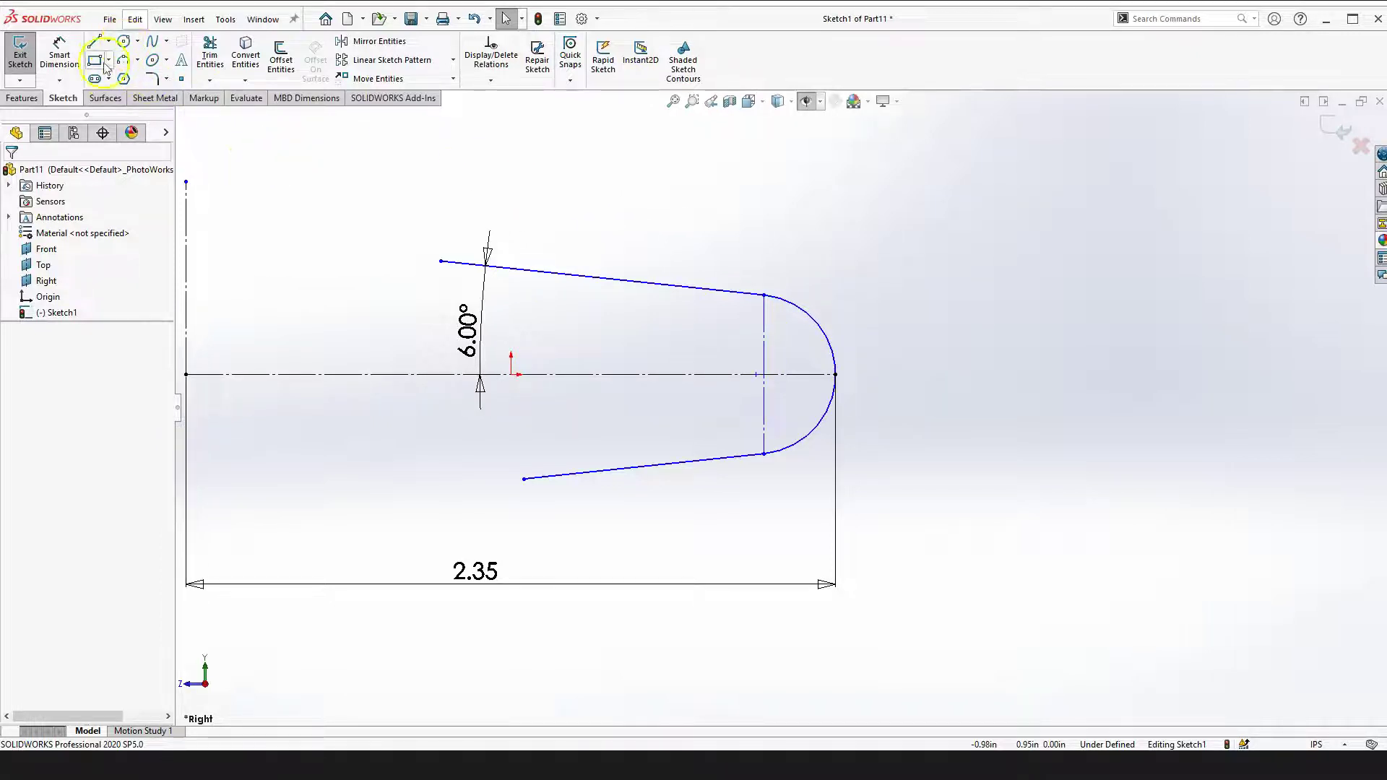
click(60, 54)
click(765, 340)
click(953, 351)
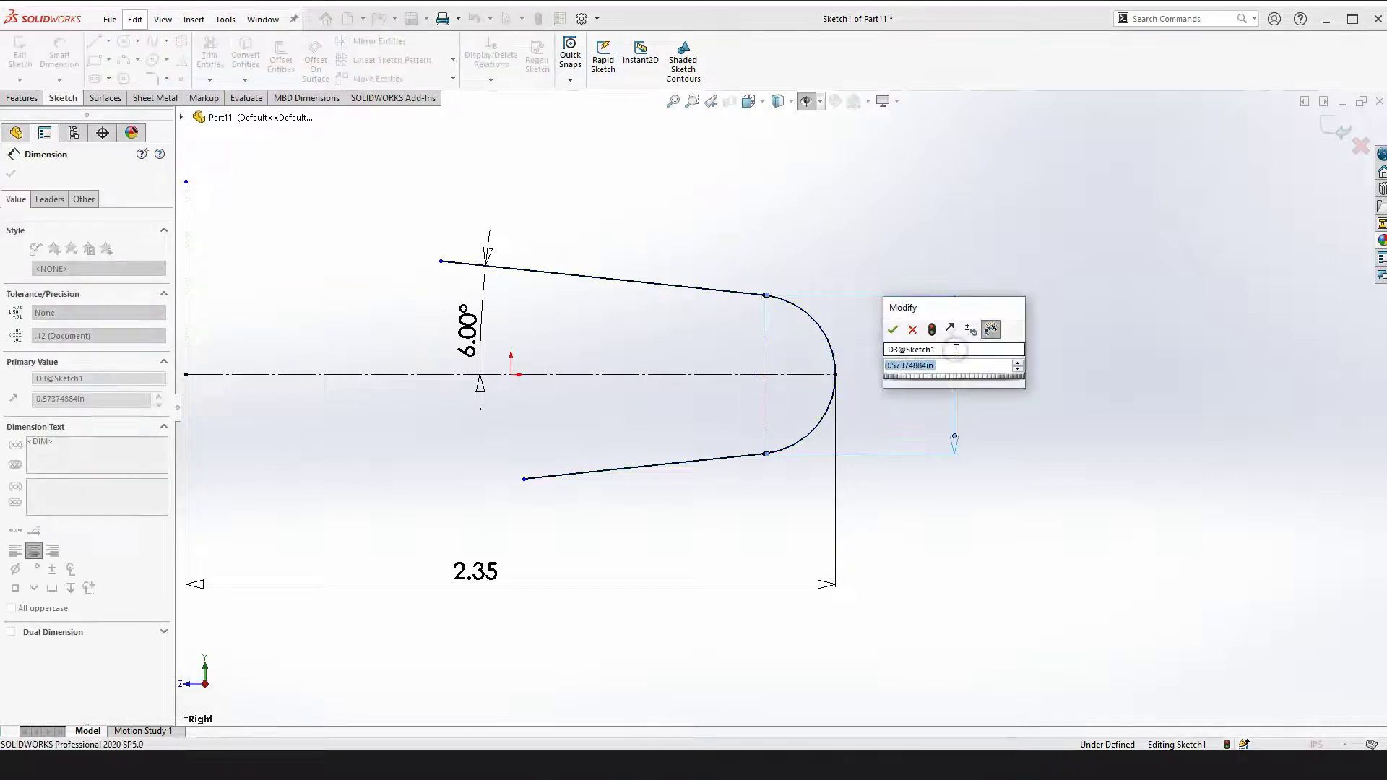
text(0.85)
key(Return)
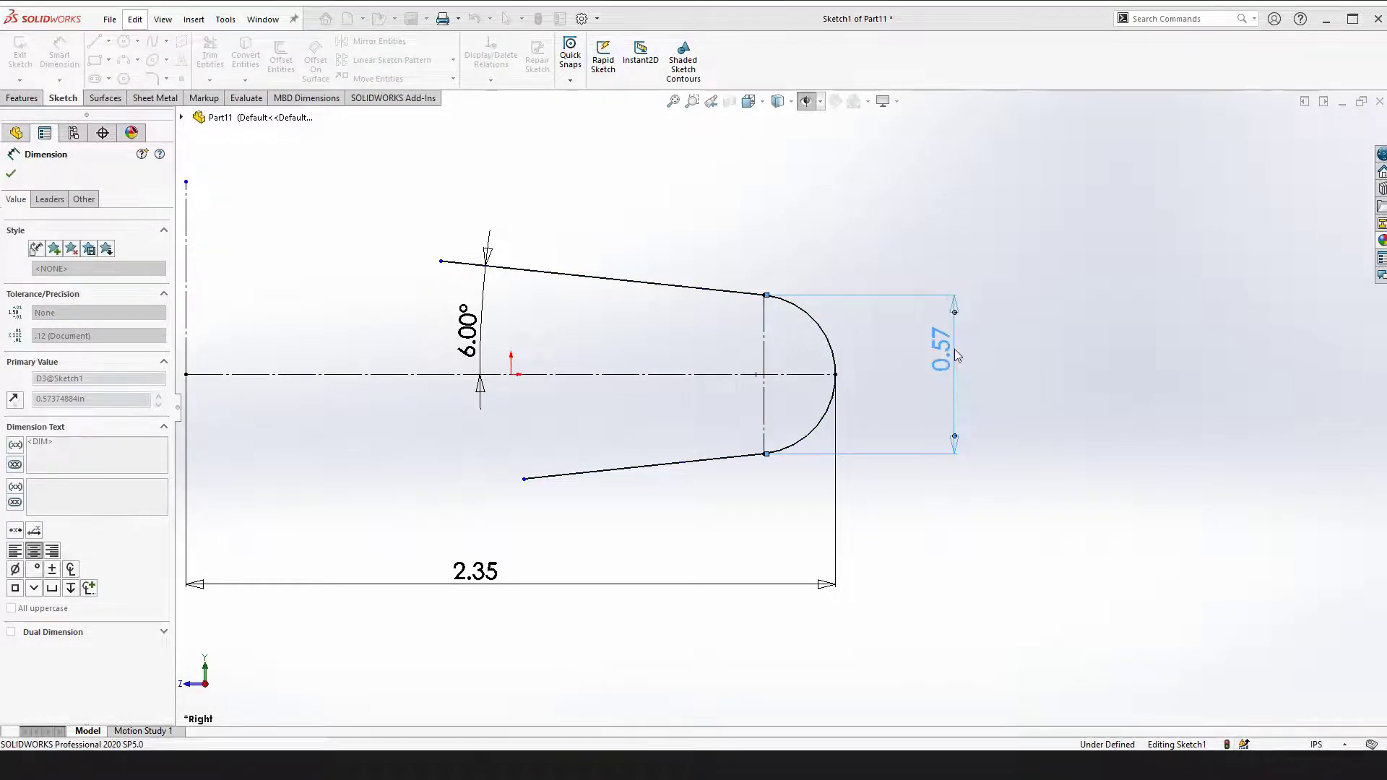
click(1158, 470)
scroll(1022, 480, up, 3)
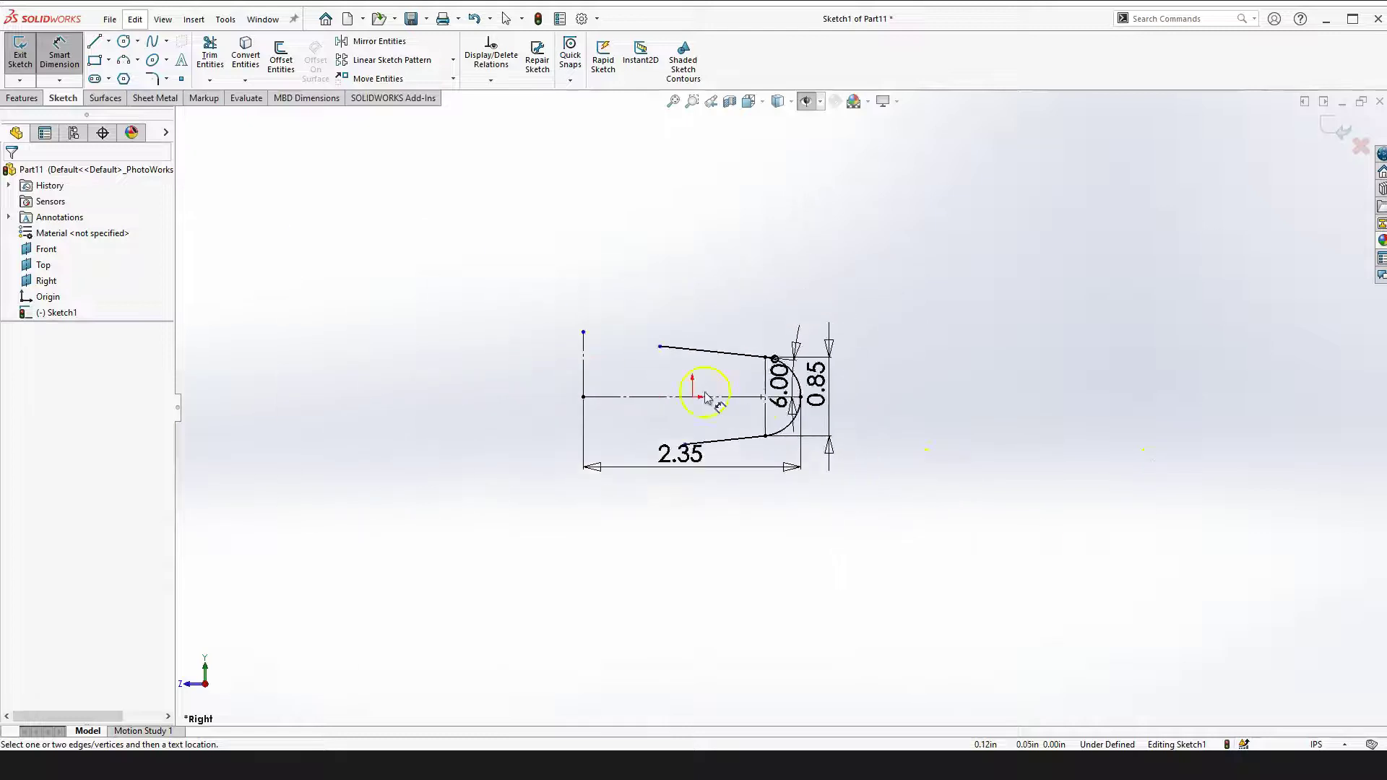
scroll(697, 402, down, 4)
click(1073, 499)
key(Escape)
click(1072, 493)
Move the 6° dimension above the arc and the 2.35 in dimension further below the sketch
mouse_move(863, 384)
mouse_down()
mouse_move(845, 382)
mouse_move(870, 316)
mouse_move(860, 292)
mouse_move(1014, 274)
mouse_move(878, 272)
mouse_move(871, 257)
mouse_up()
click(1100, 489)
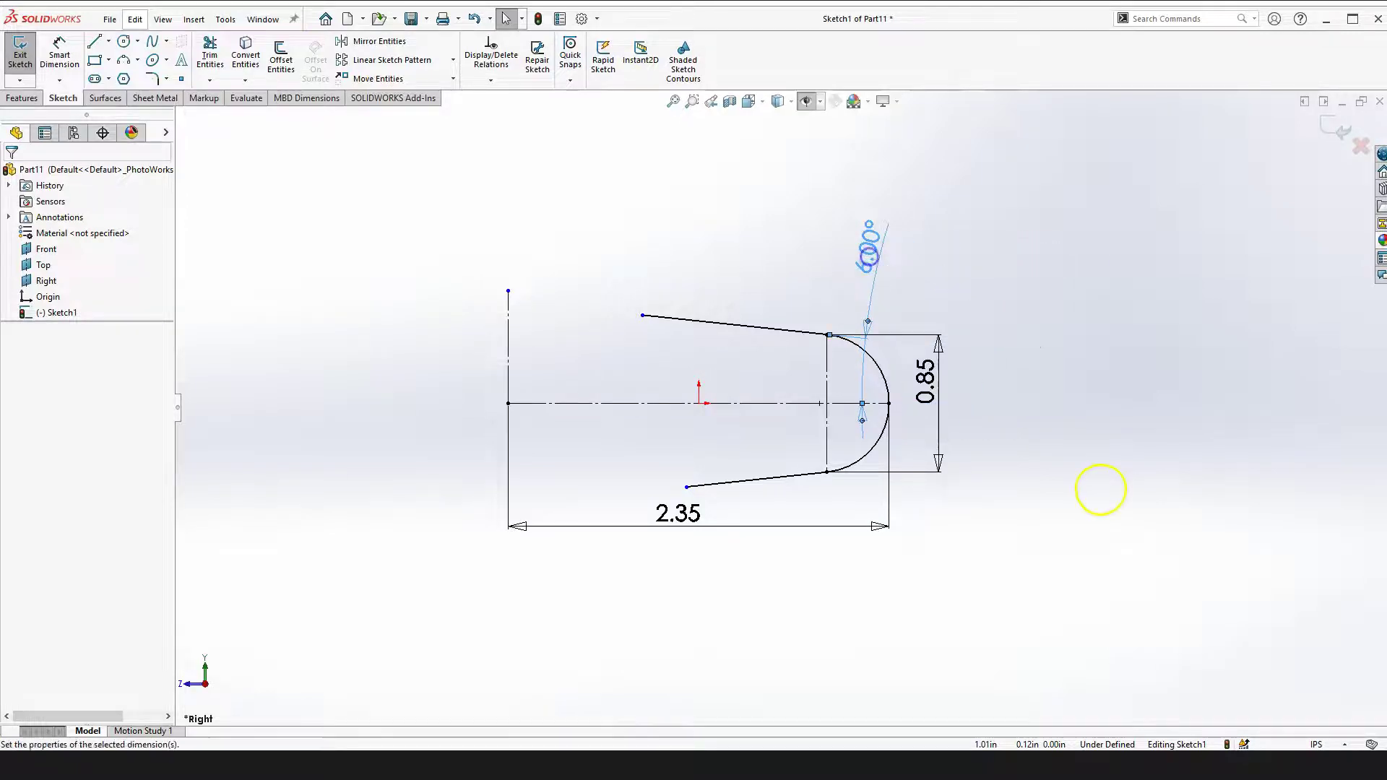
drag(679, 515, 683, 578)
click(982, 543)
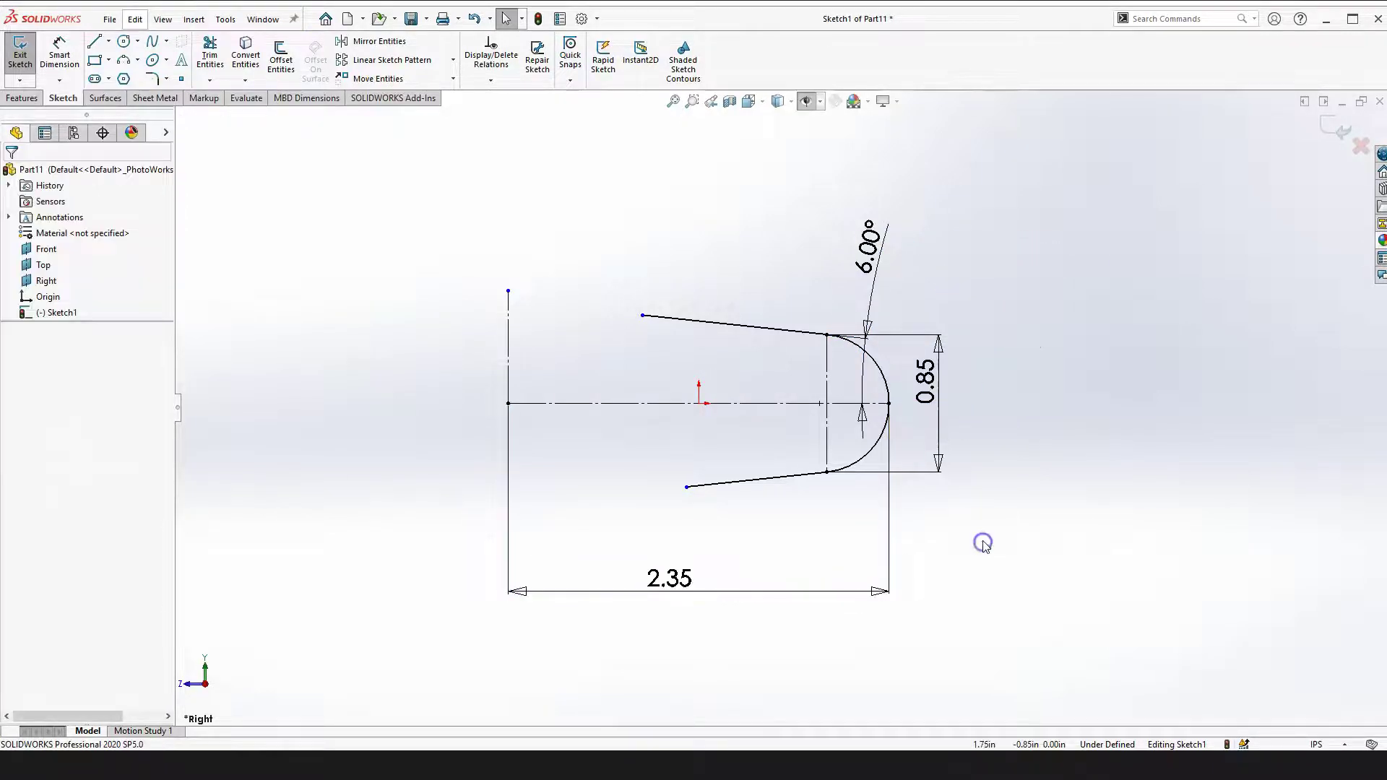
Stretch the free ends of both sloping lines past the vertical construction line at the wide end of the outline
drag(643, 317, 477, 318)
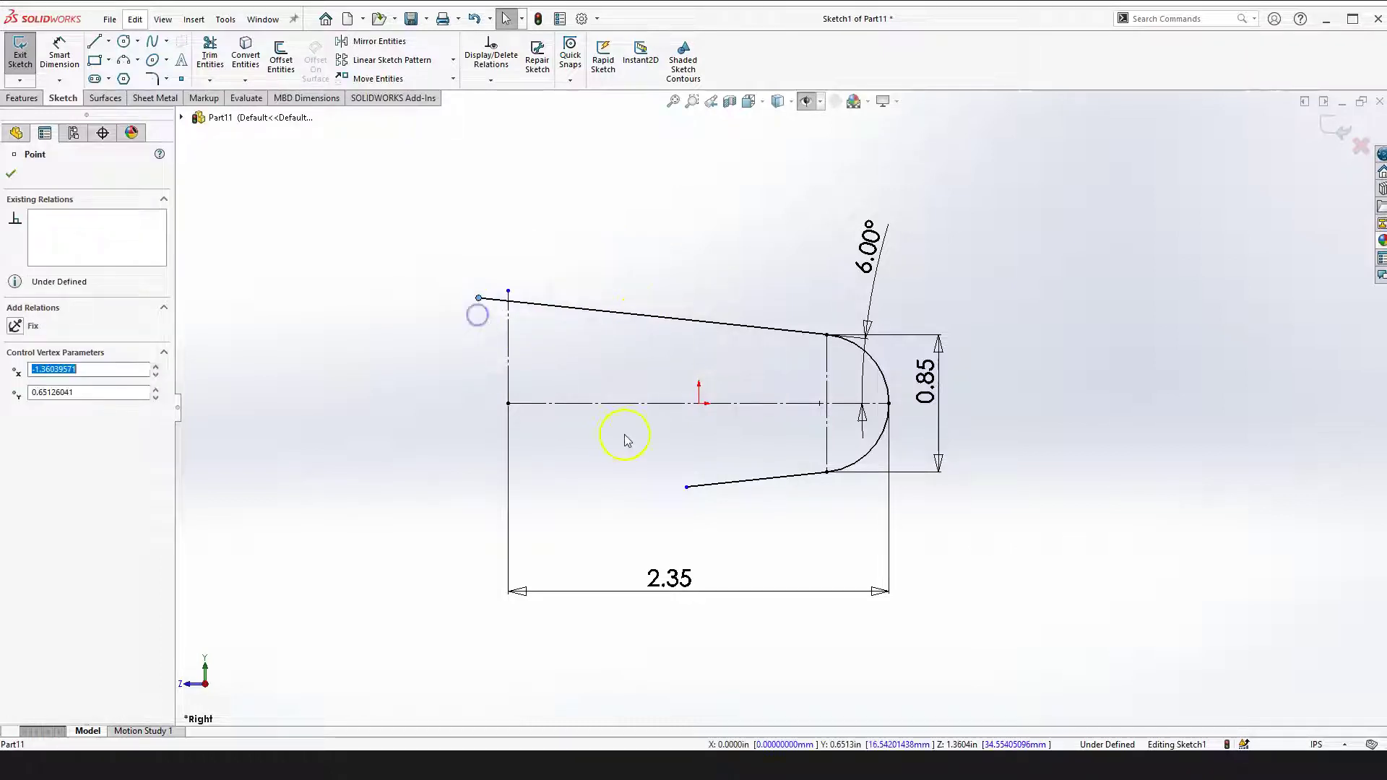
drag(690, 492, 463, 461)
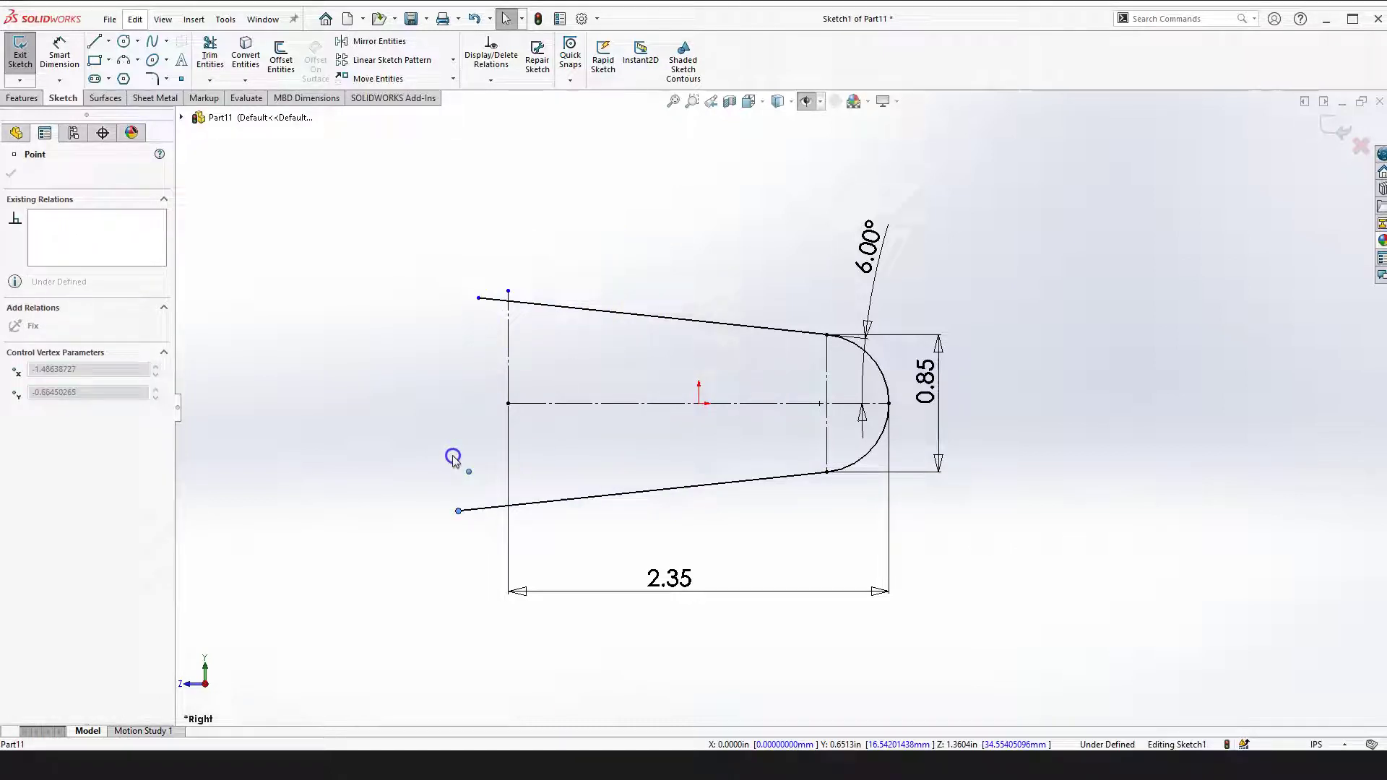
drag(476, 297, 449, 294)
Merge the upper sloping line's free endpoint with the top endpoint of the vertical construction line
scroll(517, 293, down, 3)
click(511, 362)
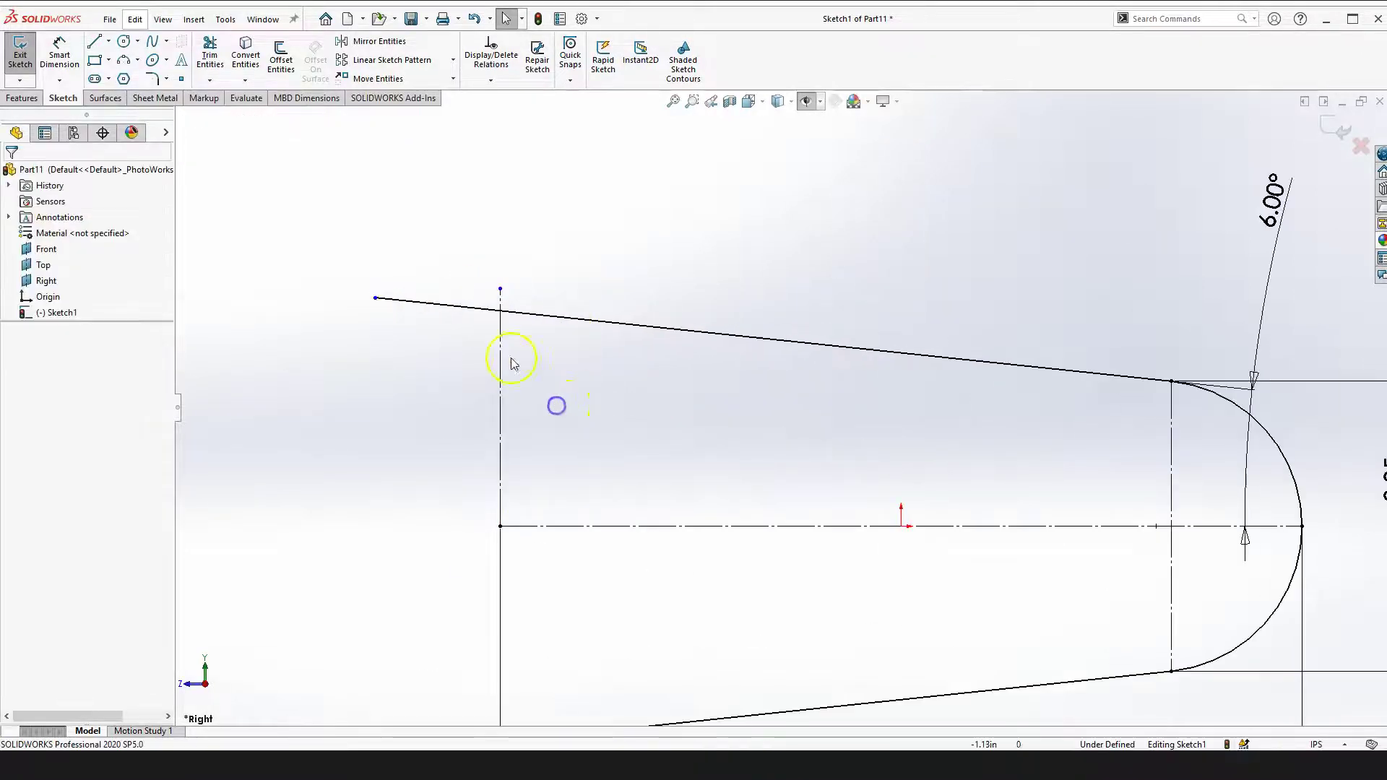
click(376, 298)
ctrl+click(500, 289)
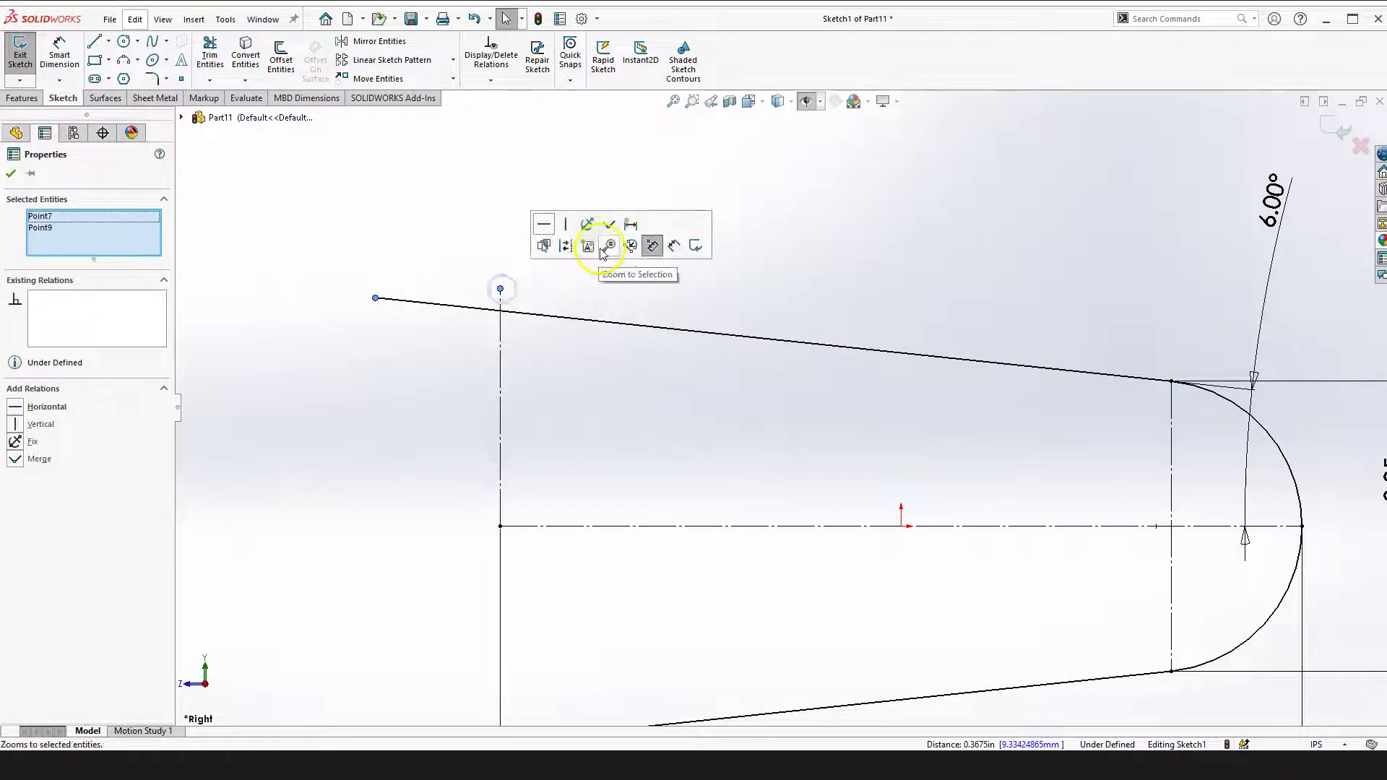
click(605, 224)
click(592, 414)
Sketch a vertical line about 0.54 in long downward from the horizontal centerline's end, stopping just above the lower sloping line
scroll(765, 506, up, 4)
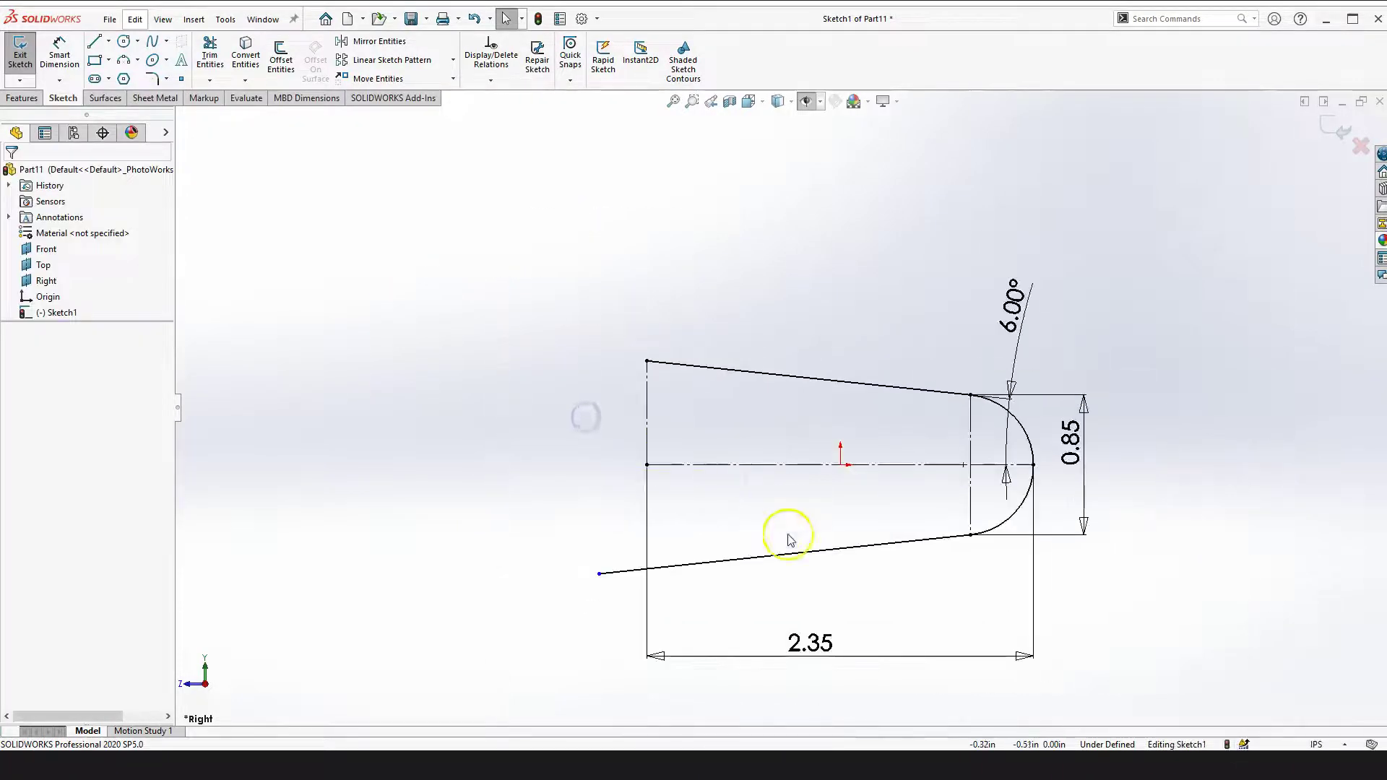
scroll(744, 527, down, 1)
scroll(743, 468, down, 3)
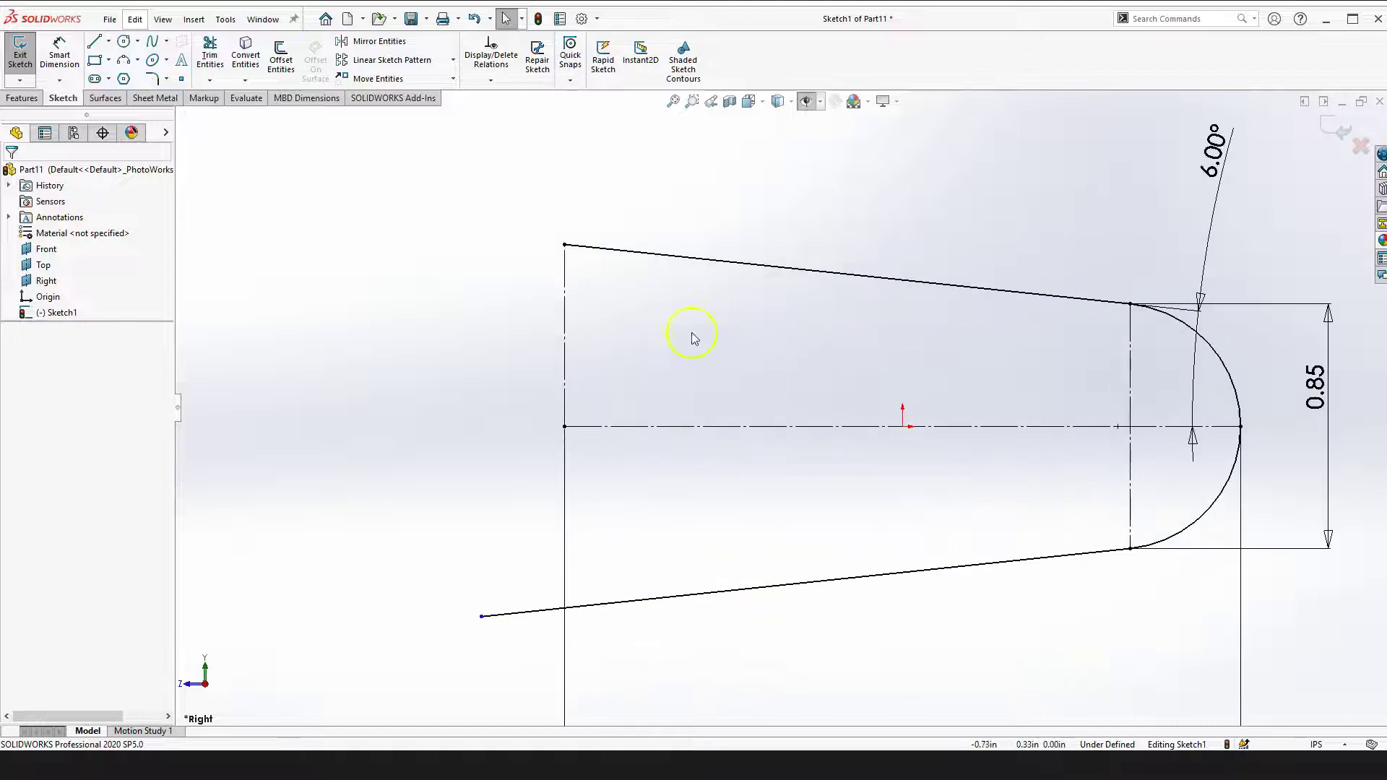
click(95, 41)
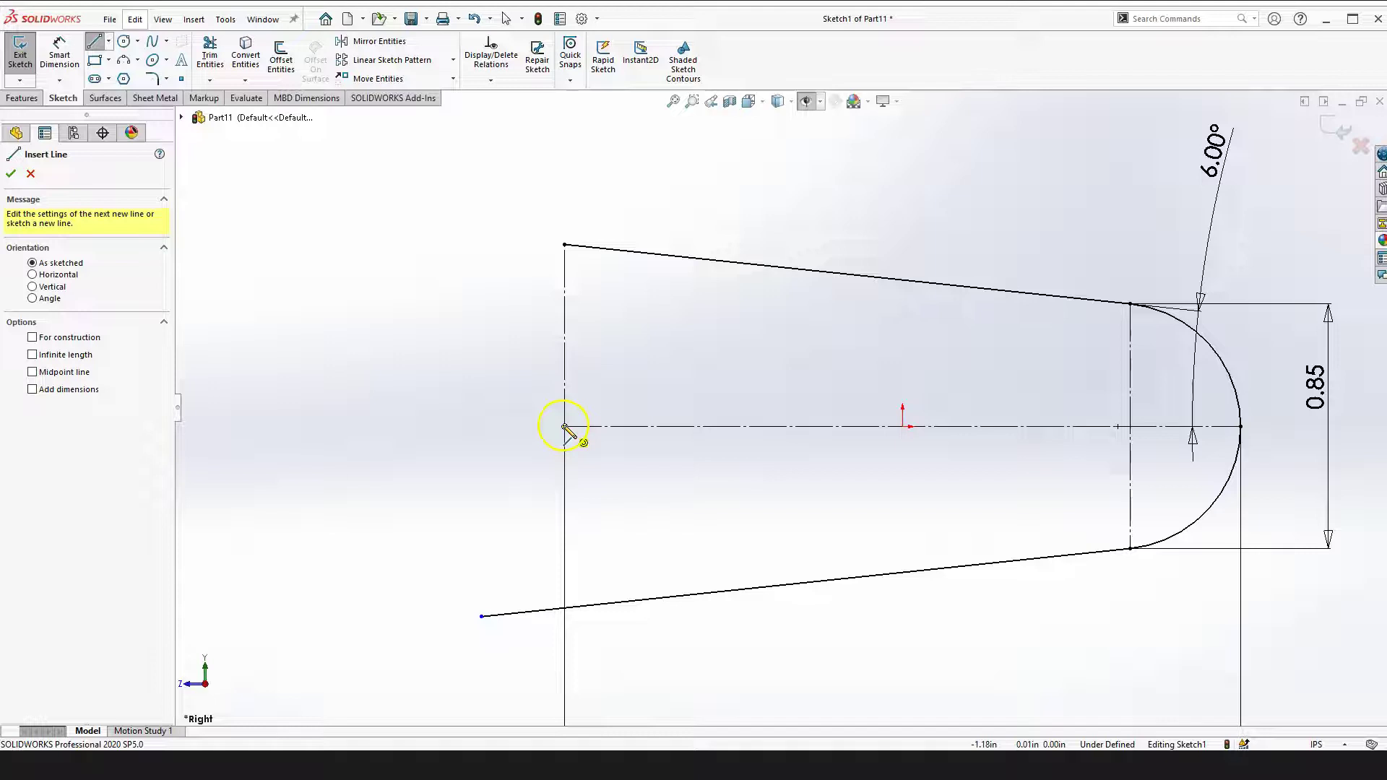
click(564, 426)
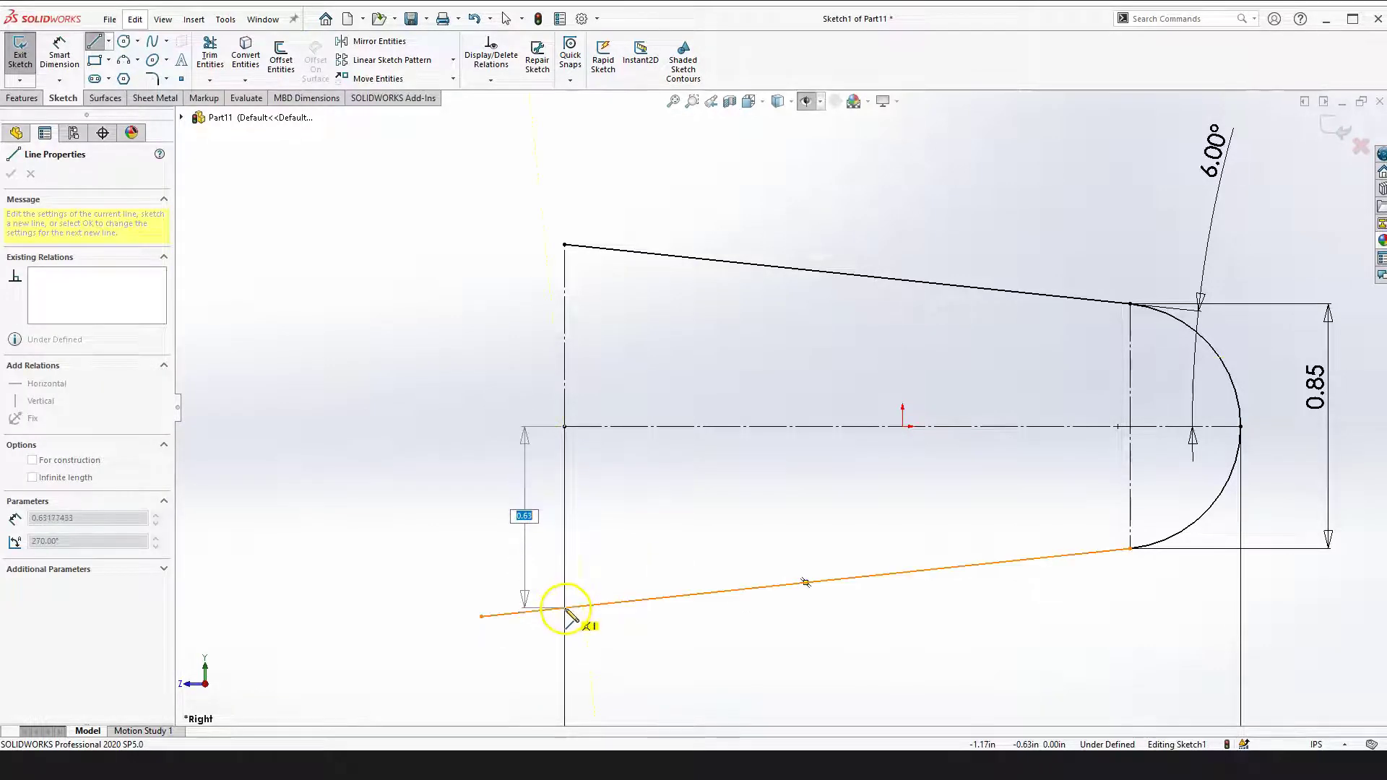
click(564, 583)
key(Escape)
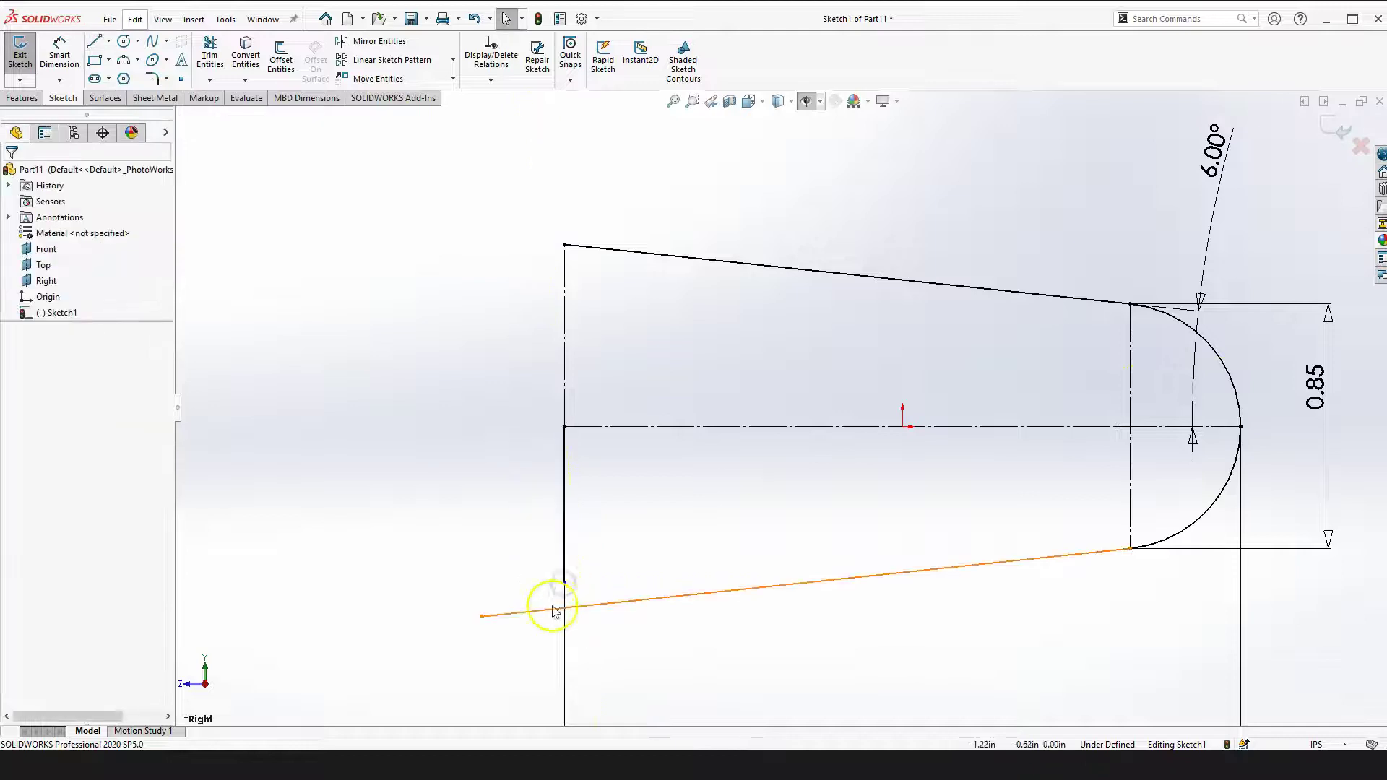
Merge the lower sloping line's free endpoint with the bottom endpoint of the new vertical line
key(z)
click(658, 478)
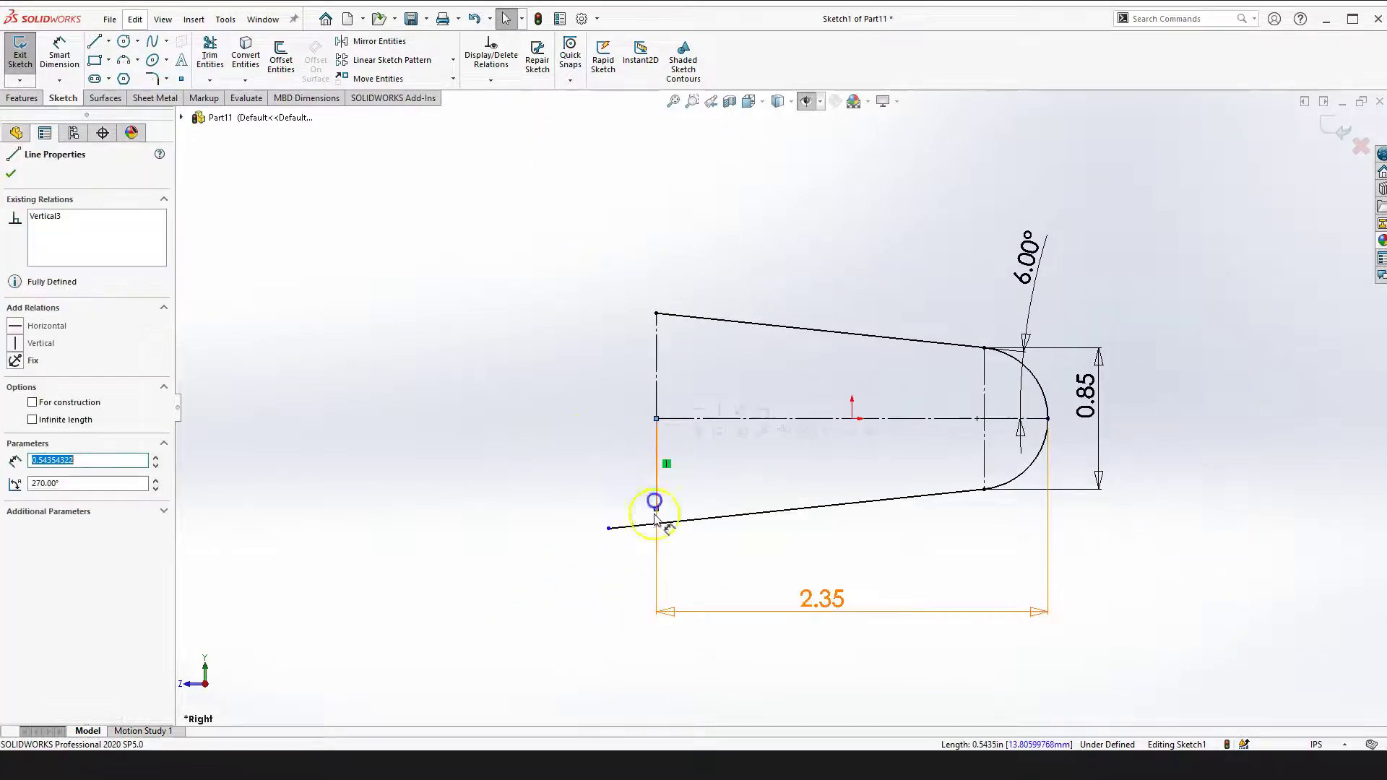
click(656, 509)
click(609, 528)
ctrl+click(656, 508)
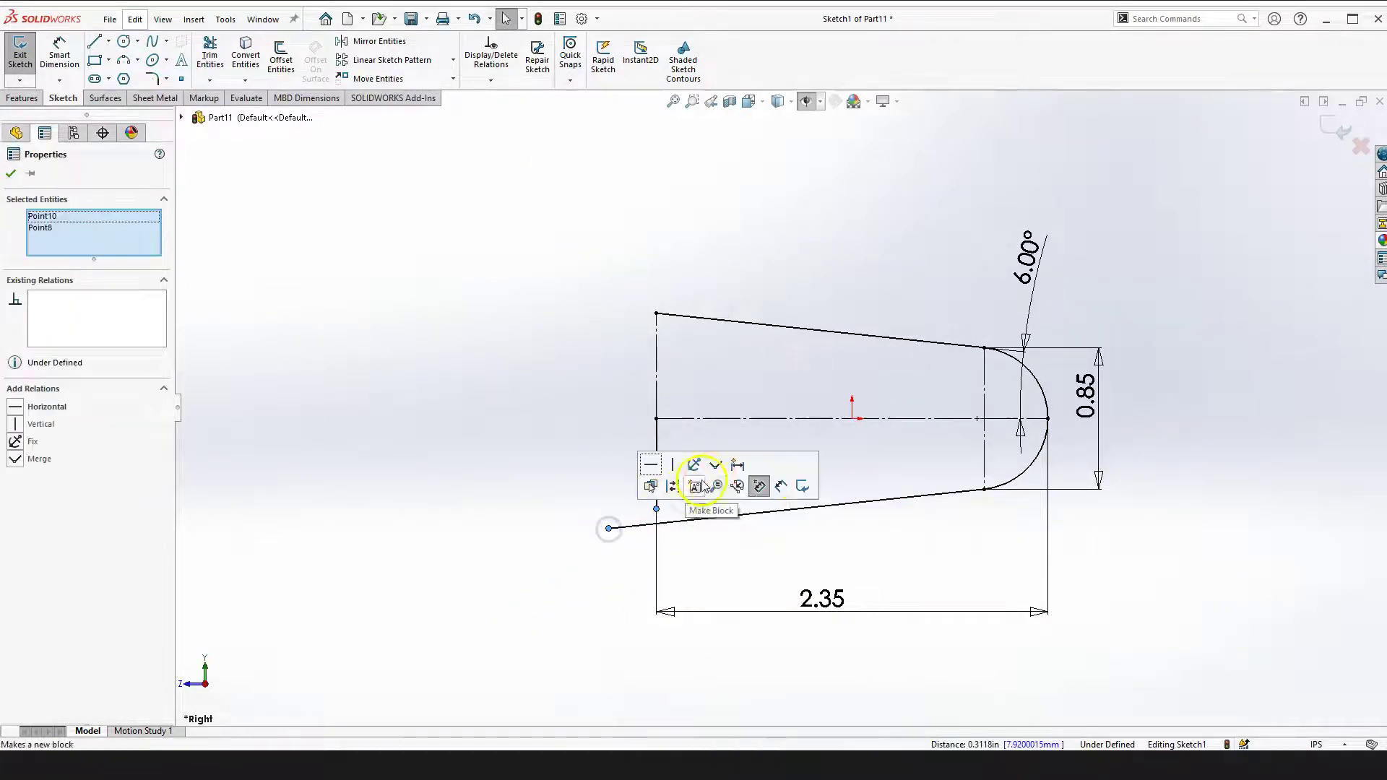
click(715, 464)
key(Escape)
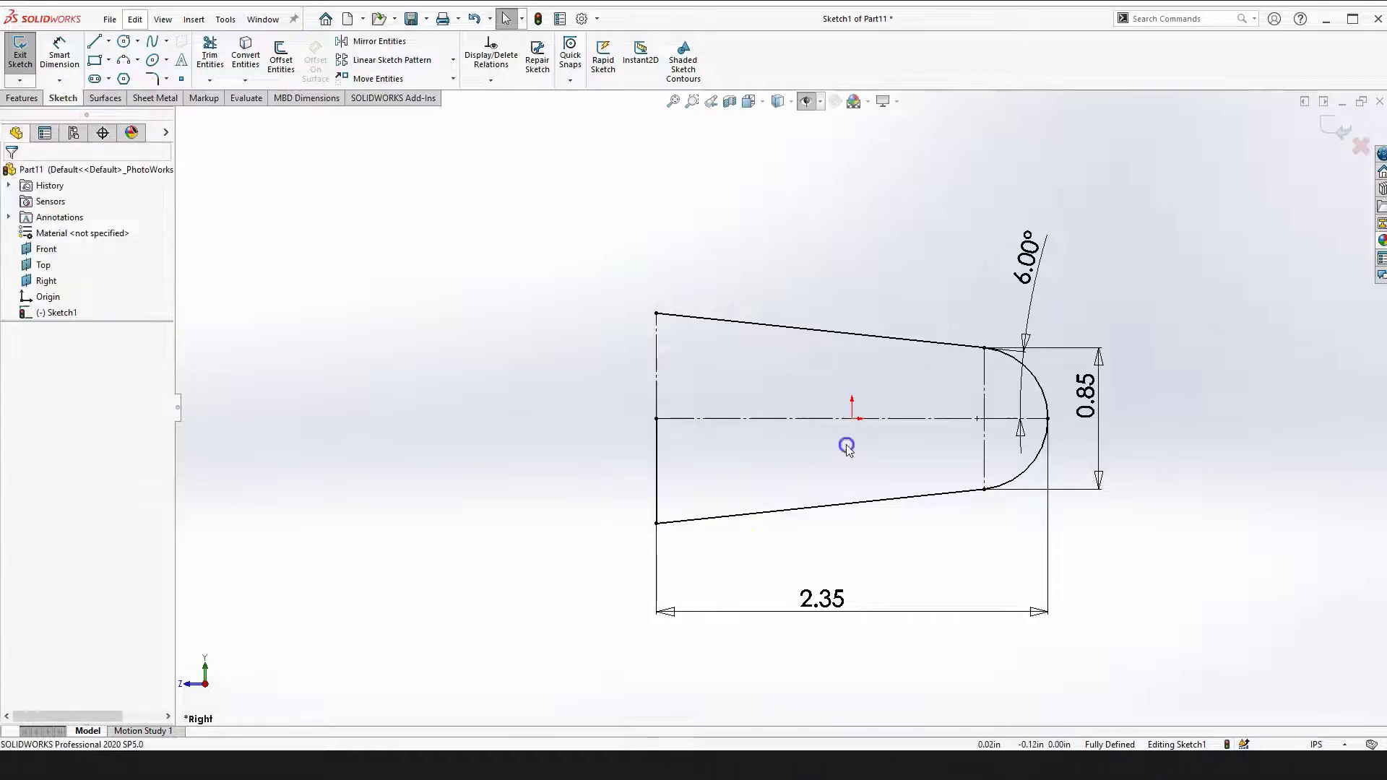
Convert the upper vertical construction line at the wide end of the outline to a solid line
scroll(802, 422, down, 1)
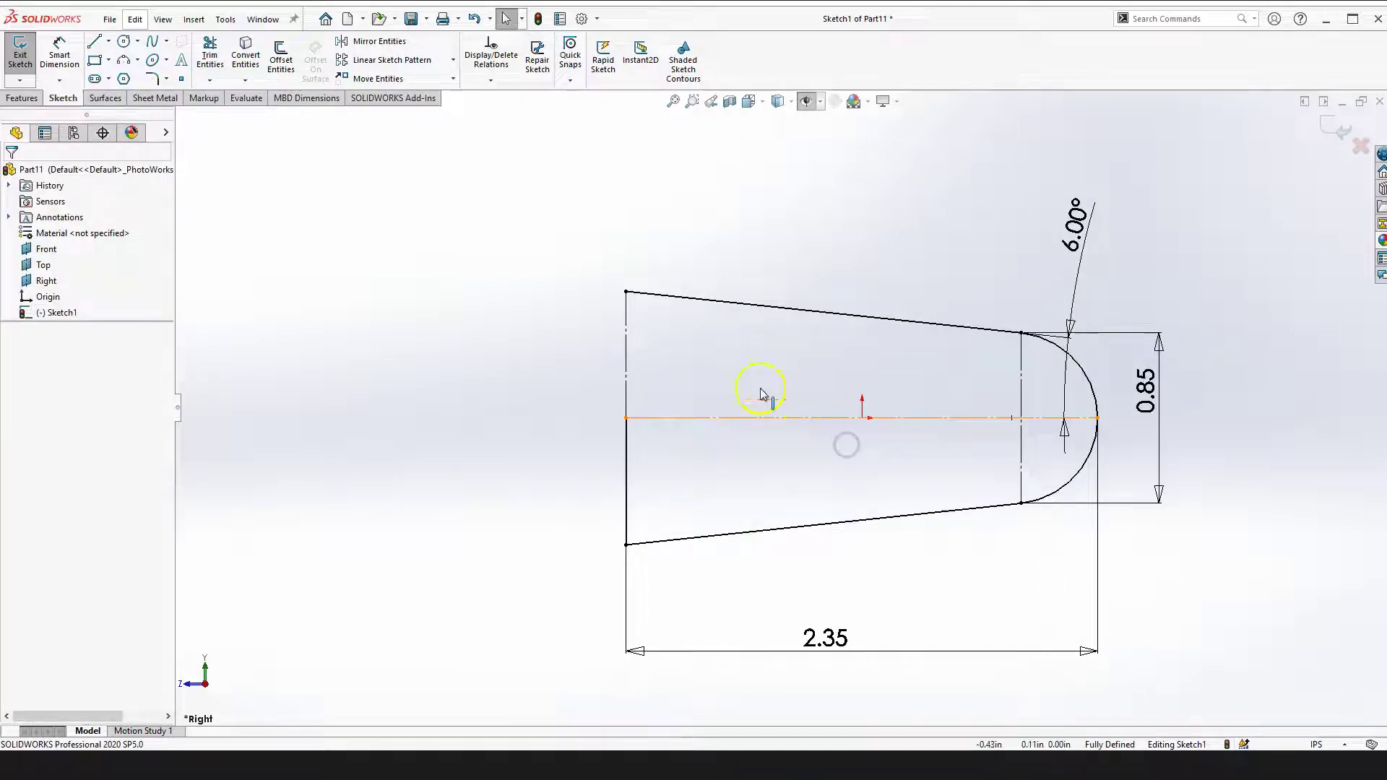
click(628, 362)
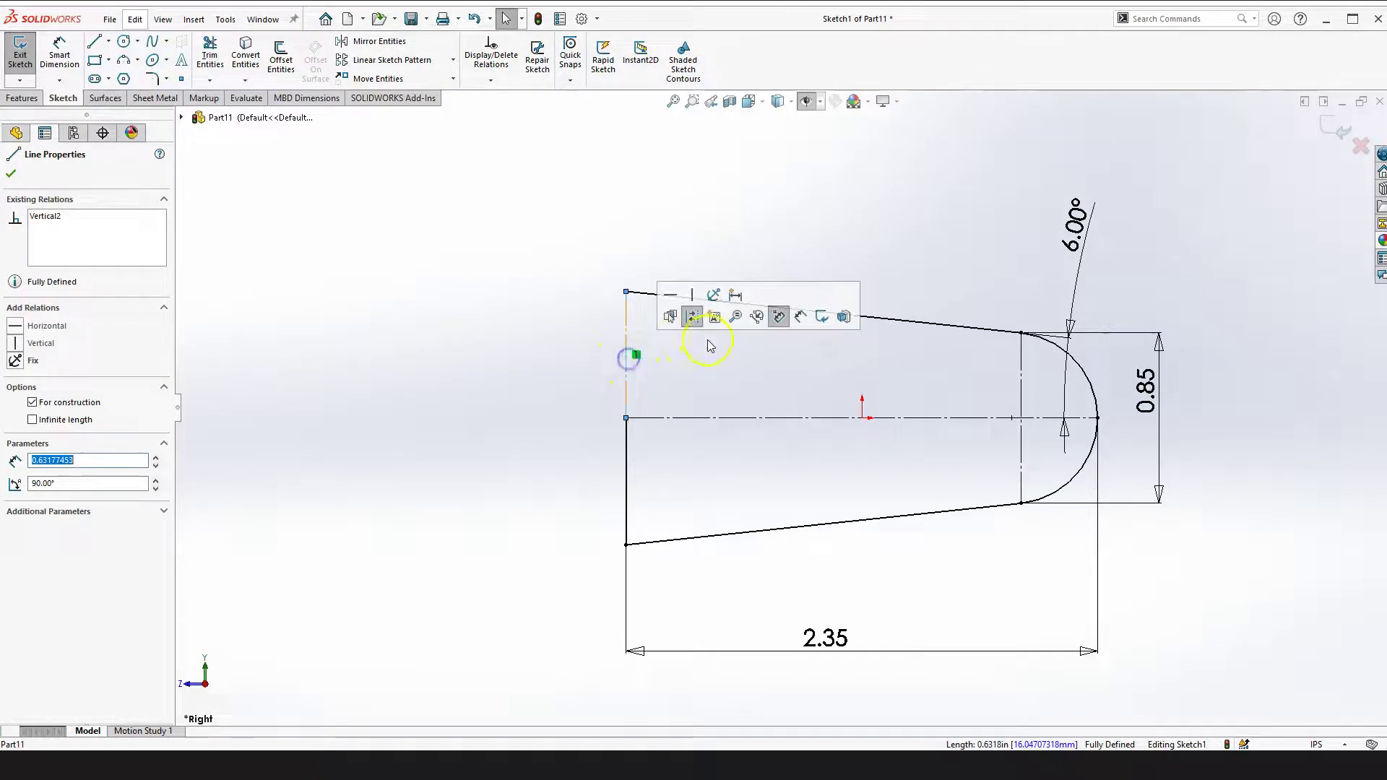
click(691, 317)
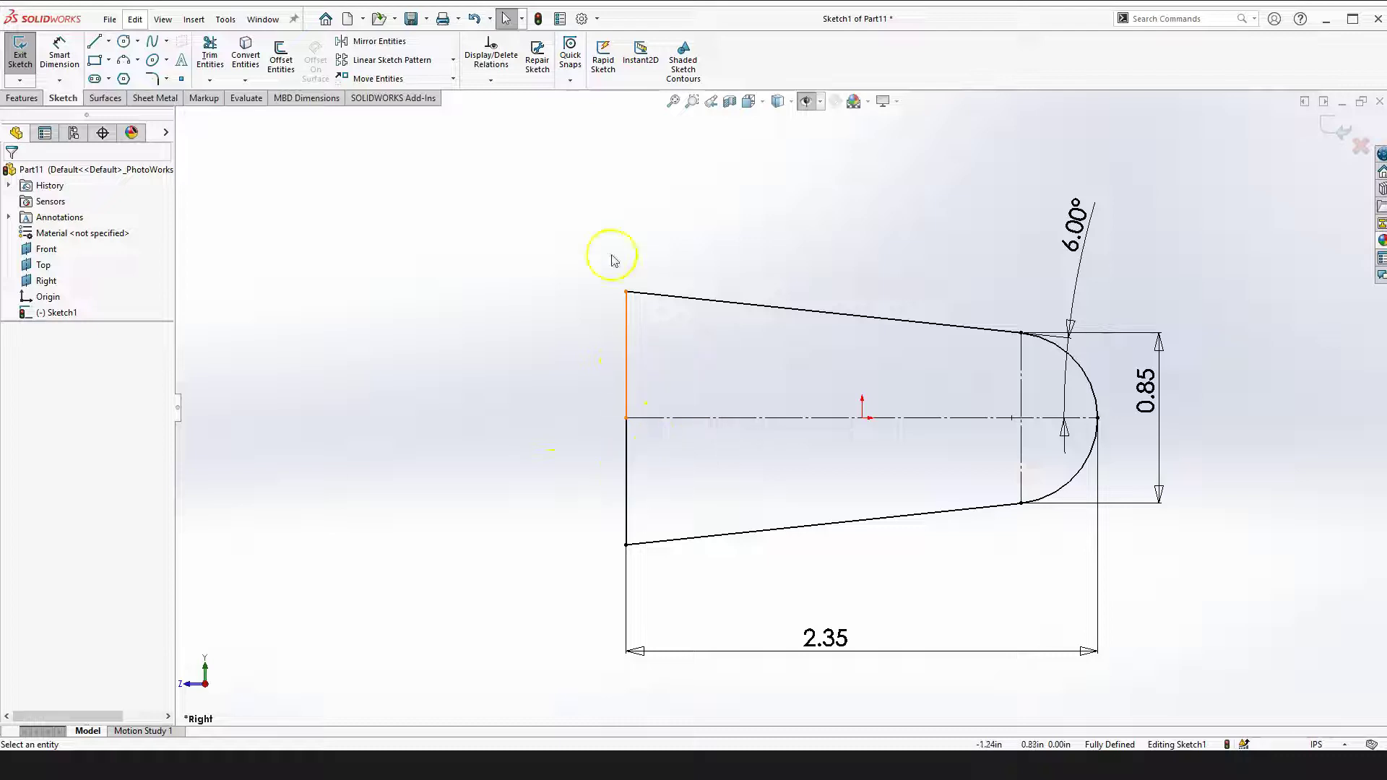
Replace the two short vertical lines at the wide end with one vertical line about 1.26 in long joining the sloping lines' free endpoints
click(627, 354)
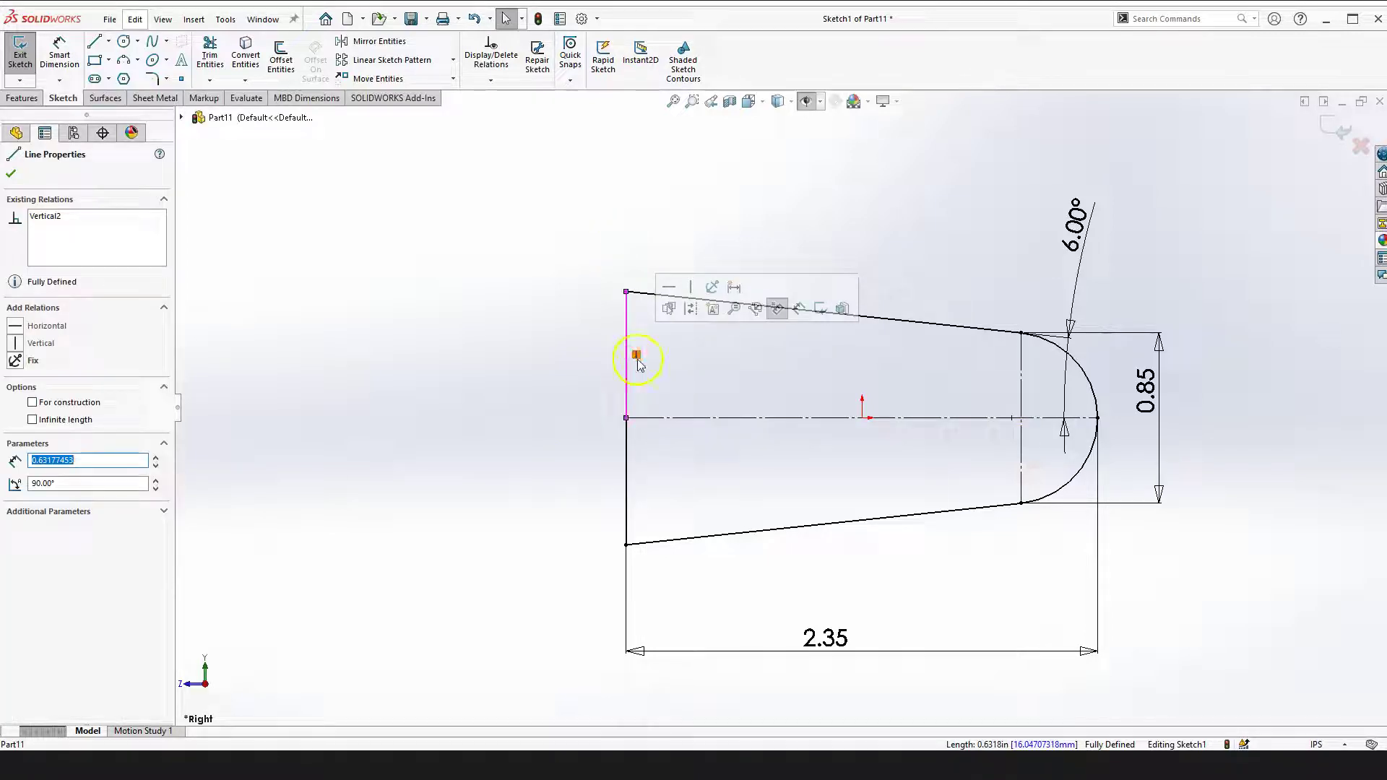
key(Delete)
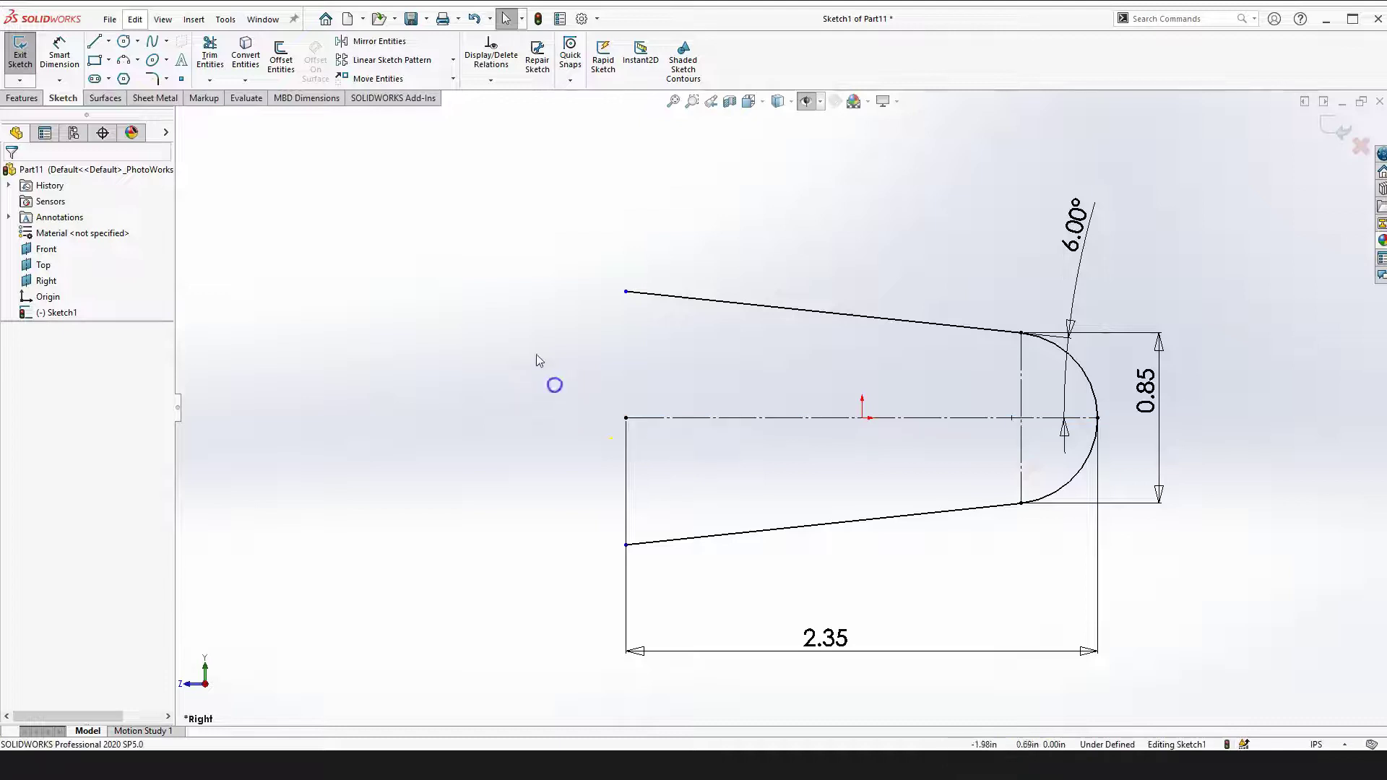
click(96, 42)
drag(626, 291, 627, 548)
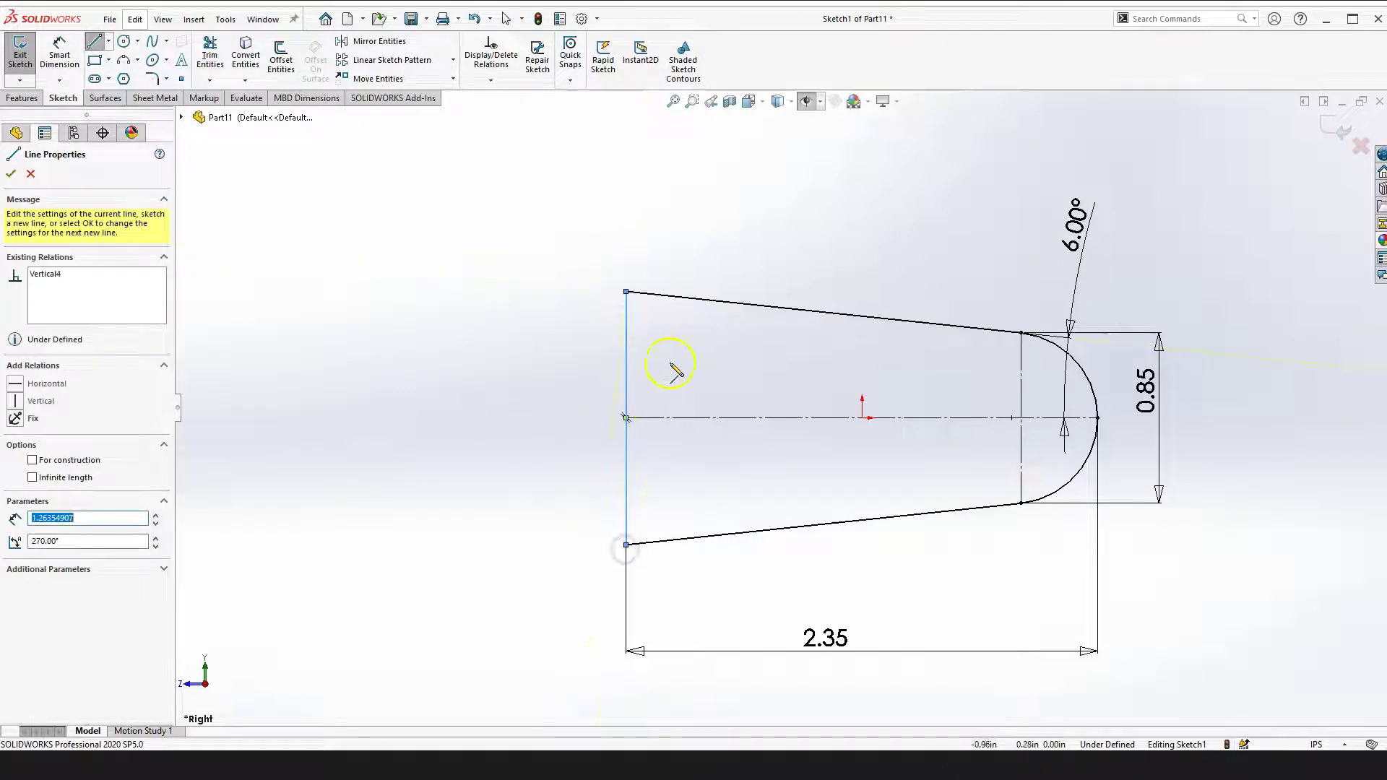
key(Escape)
Add a midpoint relation between the wide-end vertical line and the end of the horizontal centerline
click(626, 426)
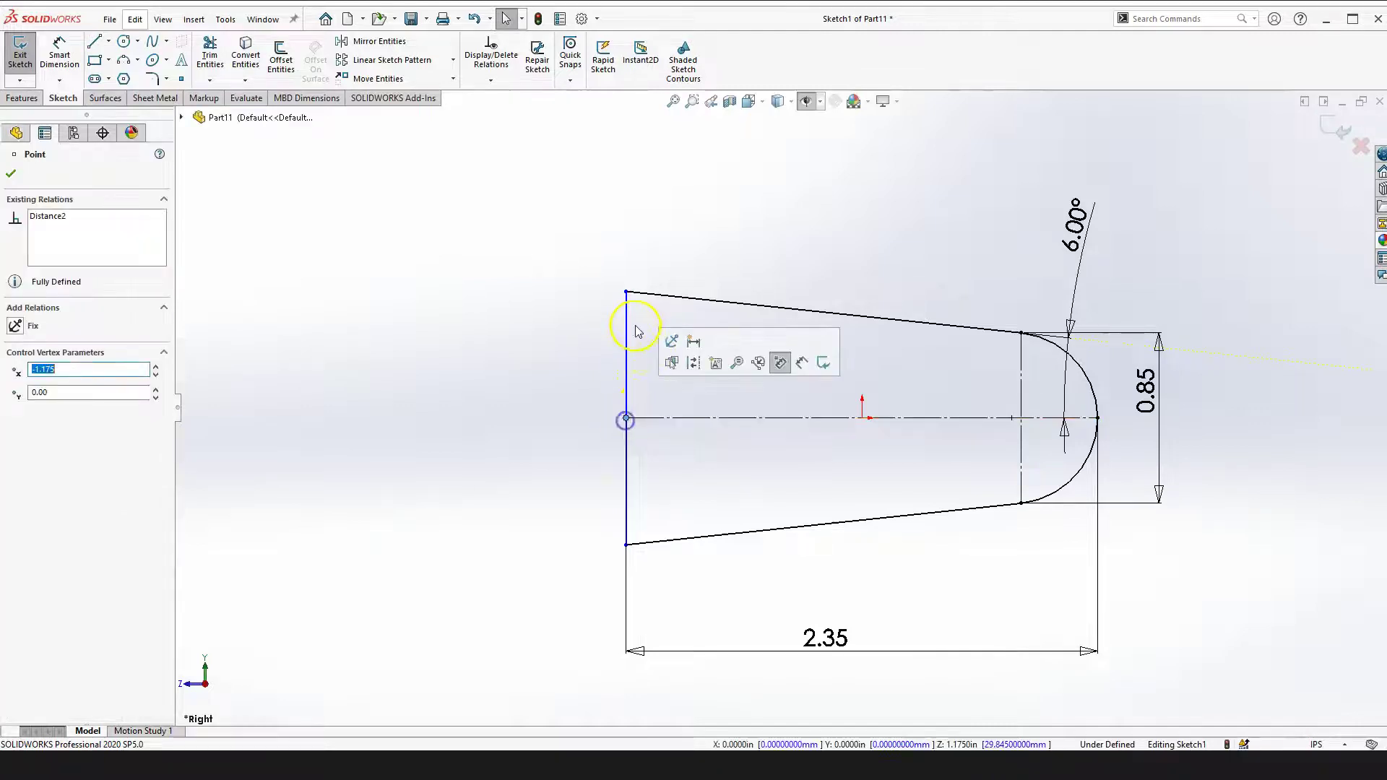
ctrl+click(628, 417)
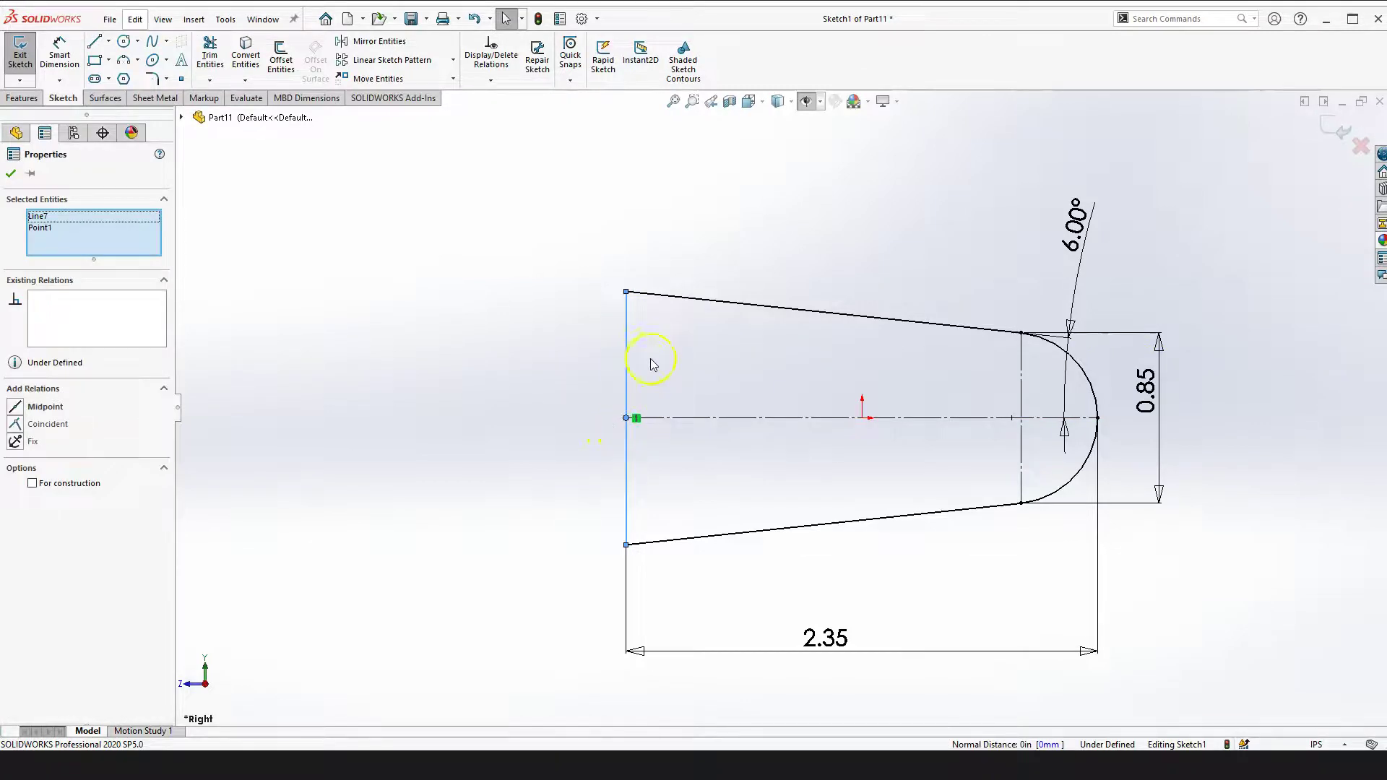
click(652, 364)
click(625, 417)
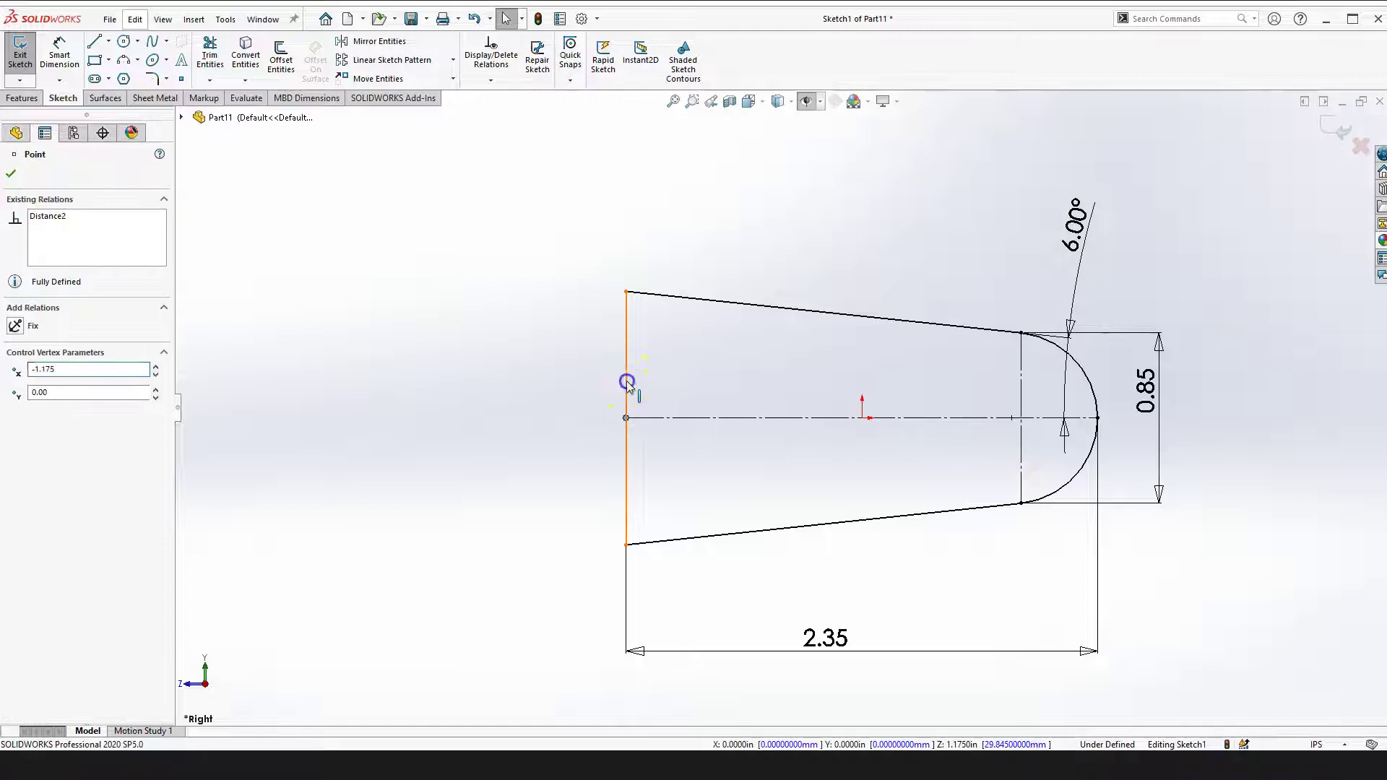
ctrl+click(626, 383)
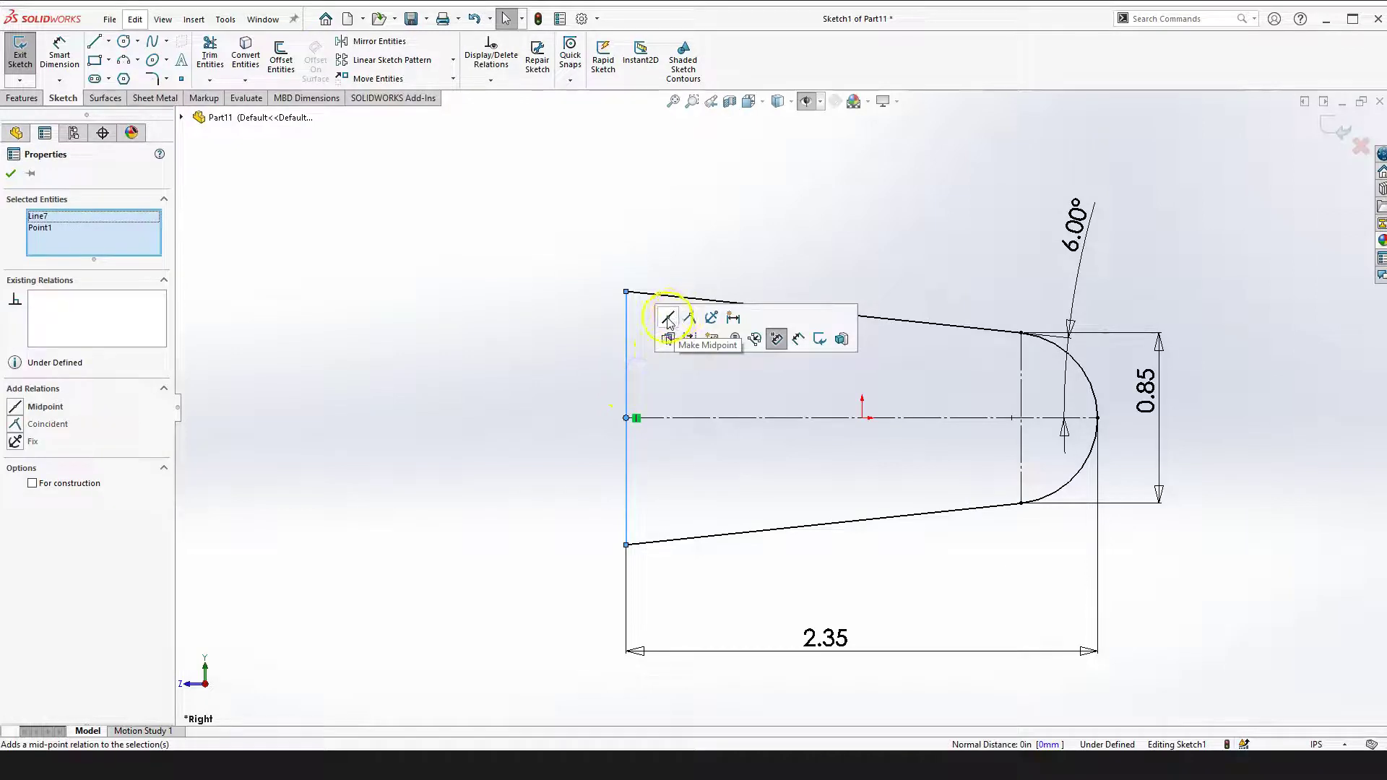
click(669, 319)
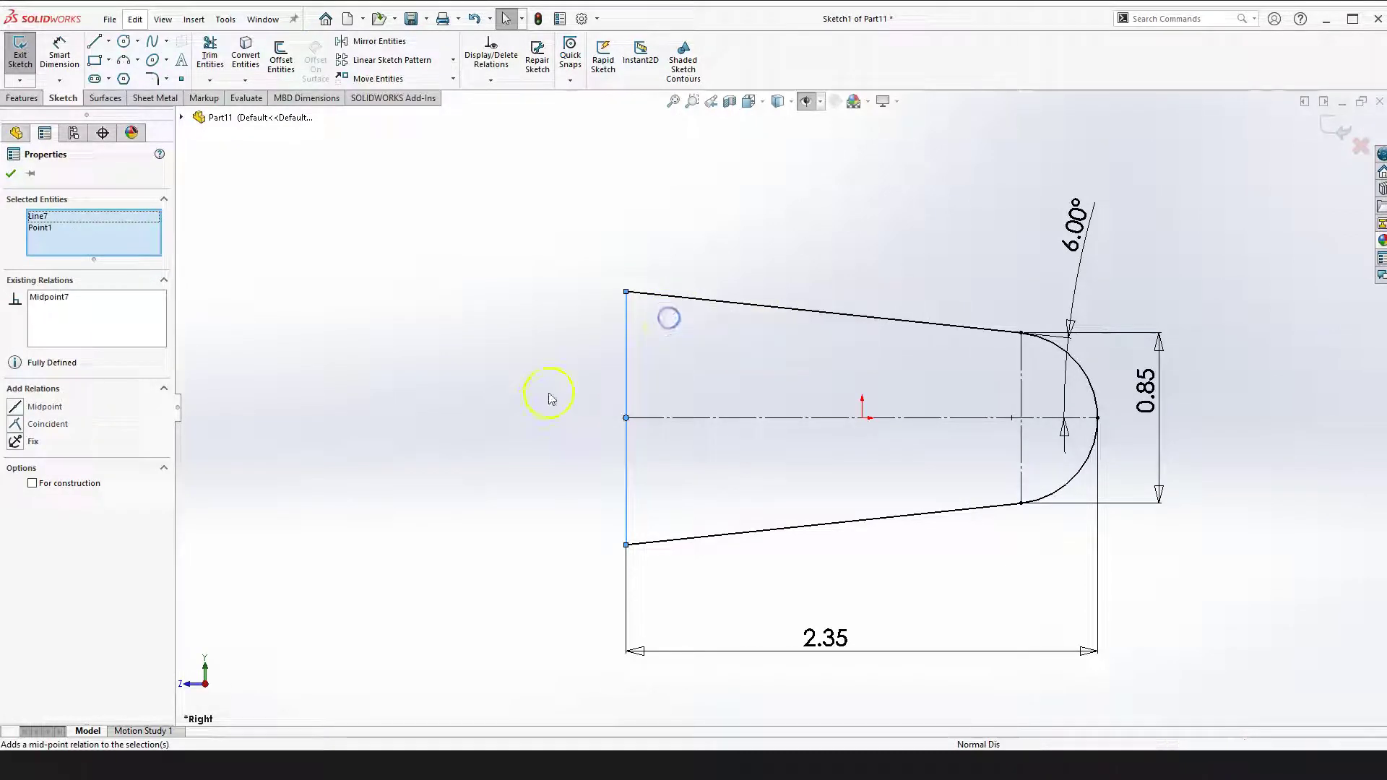
click(549, 396)
Round both corners at the wide end of the outline with 0.45 in sketch fillets
scroll(549, 396, up, 3)
scroll(1076, 426, down, 2)
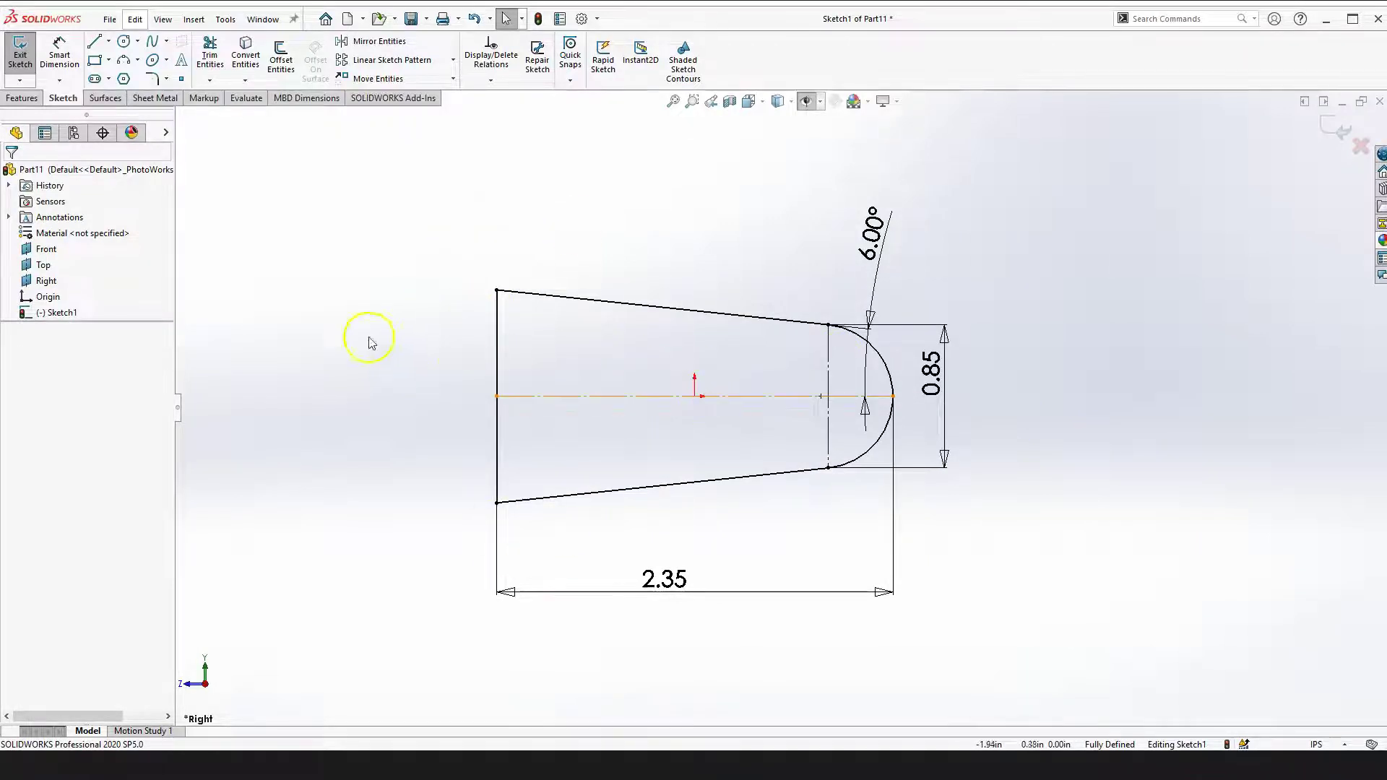
click(154, 80)
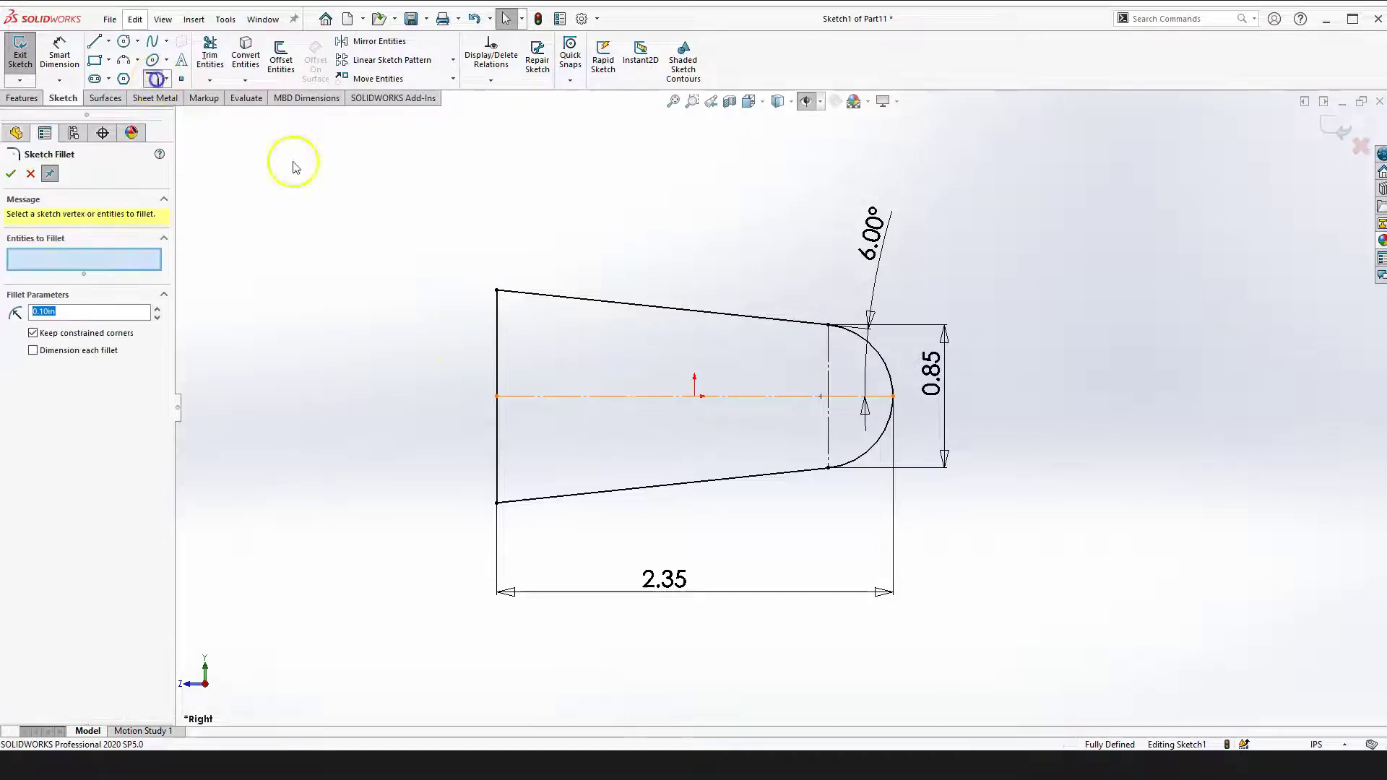
click(497, 291)
click(632, 400)
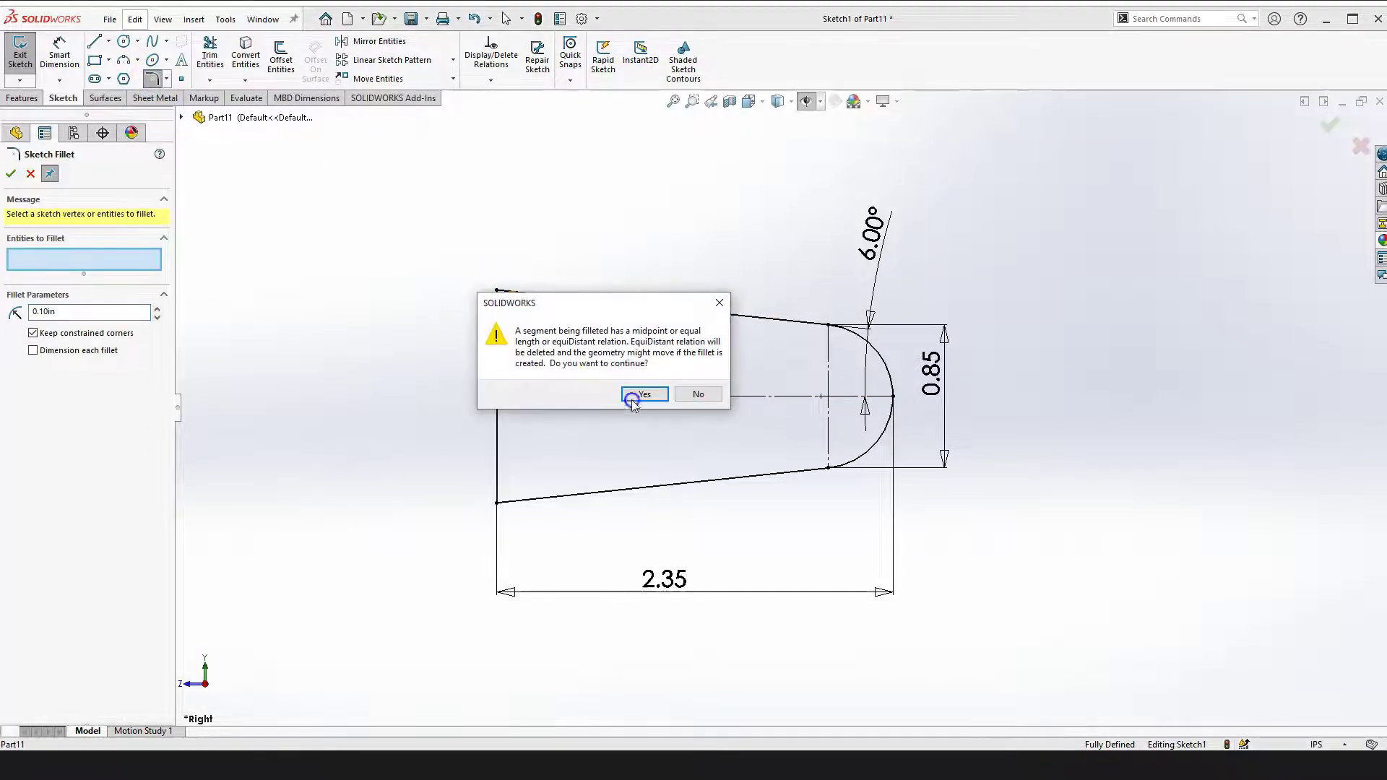
click(497, 503)
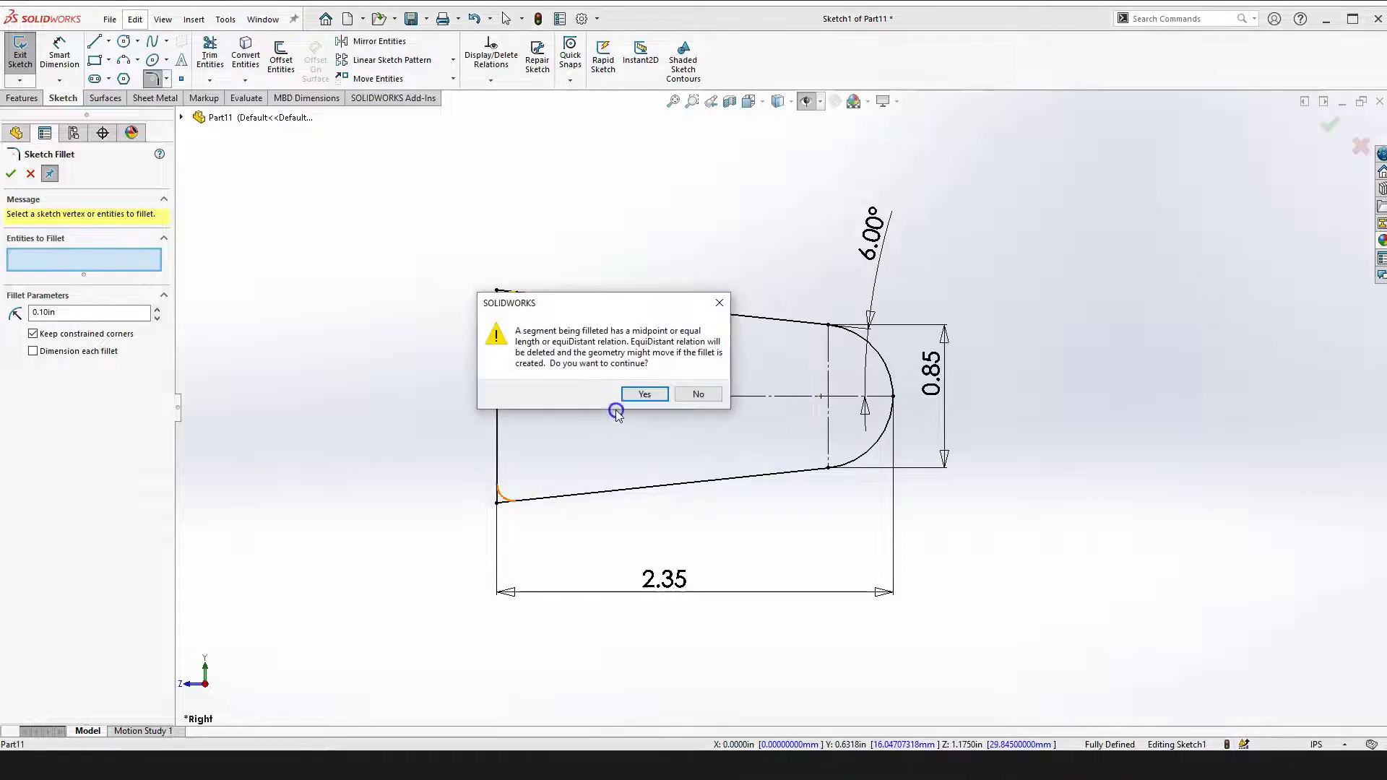
click(643, 394)
click(57, 324)
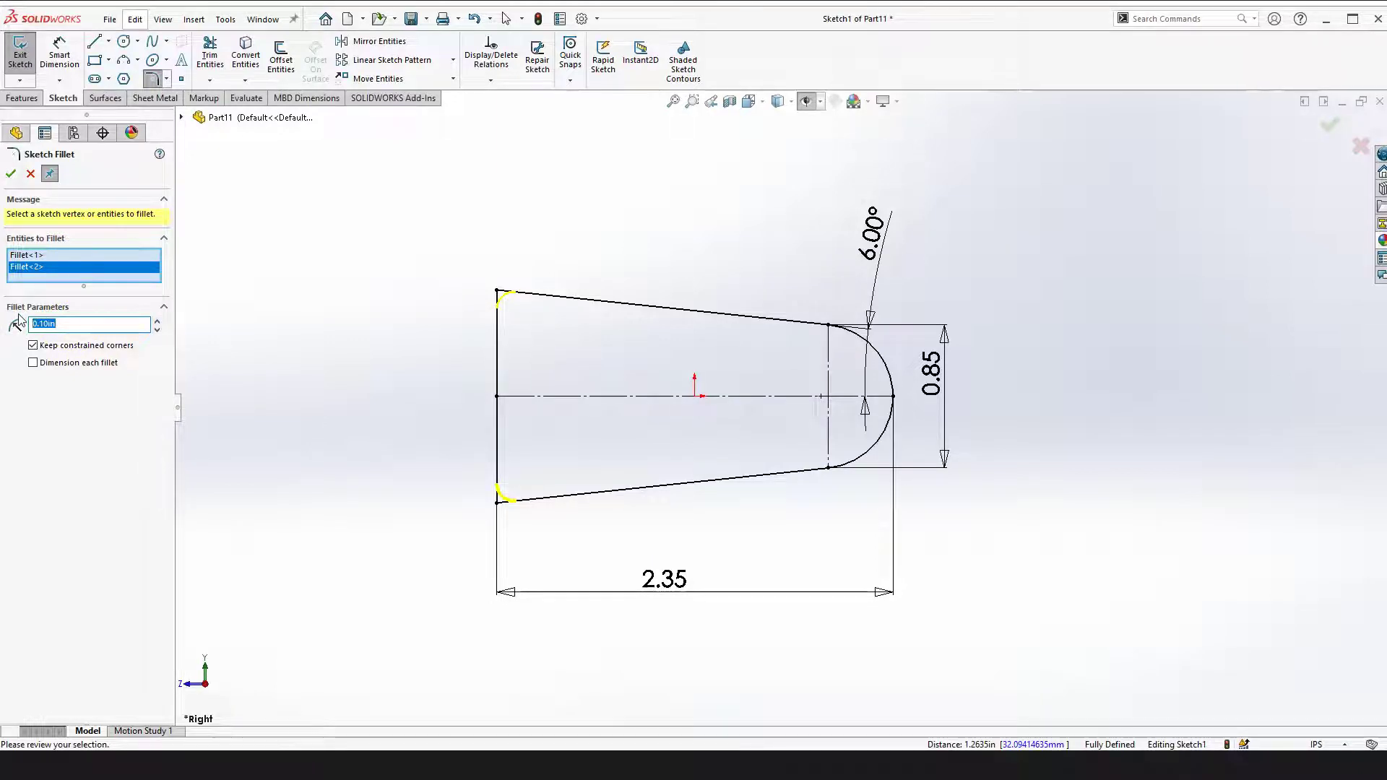
click(10, 325)
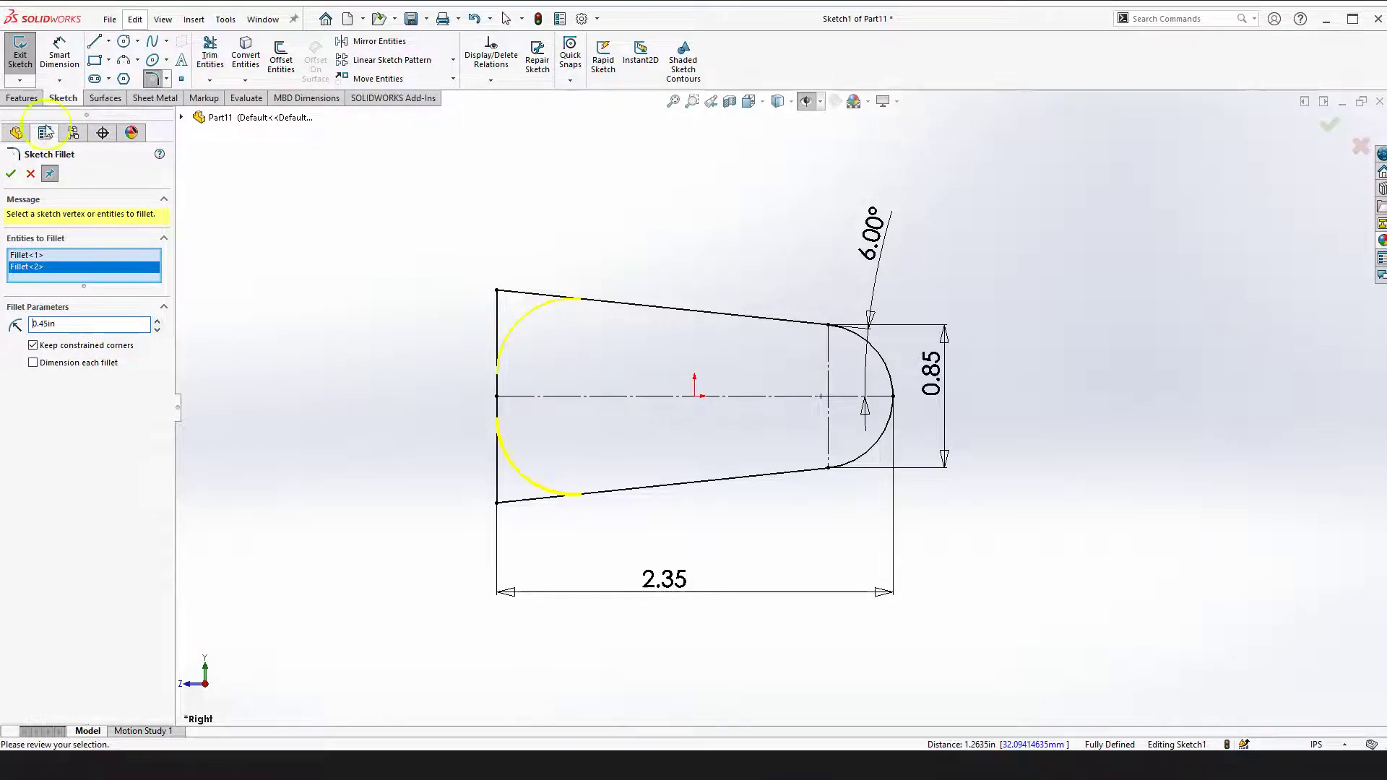
click(11, 174)
scroll(715, 474, down, 2)
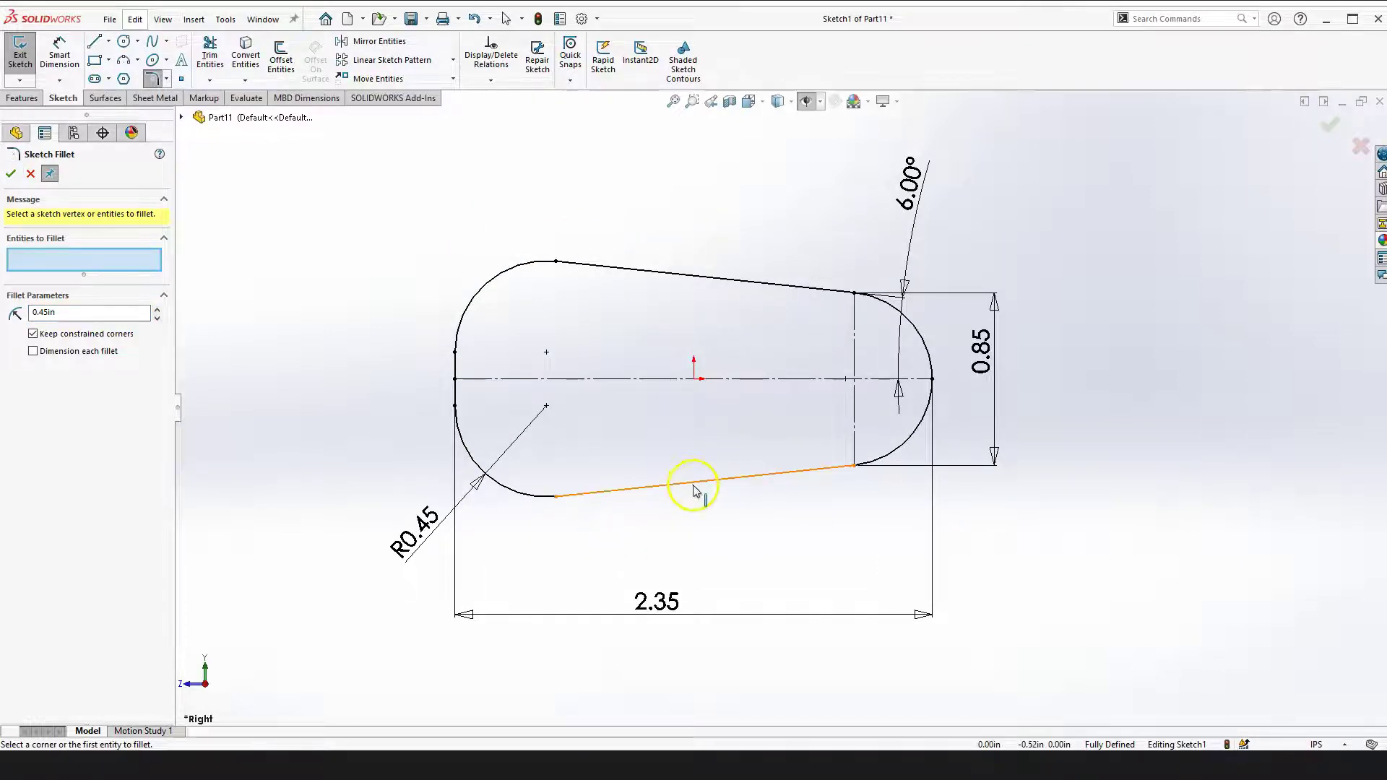
scroll(713, 496, up, 2)
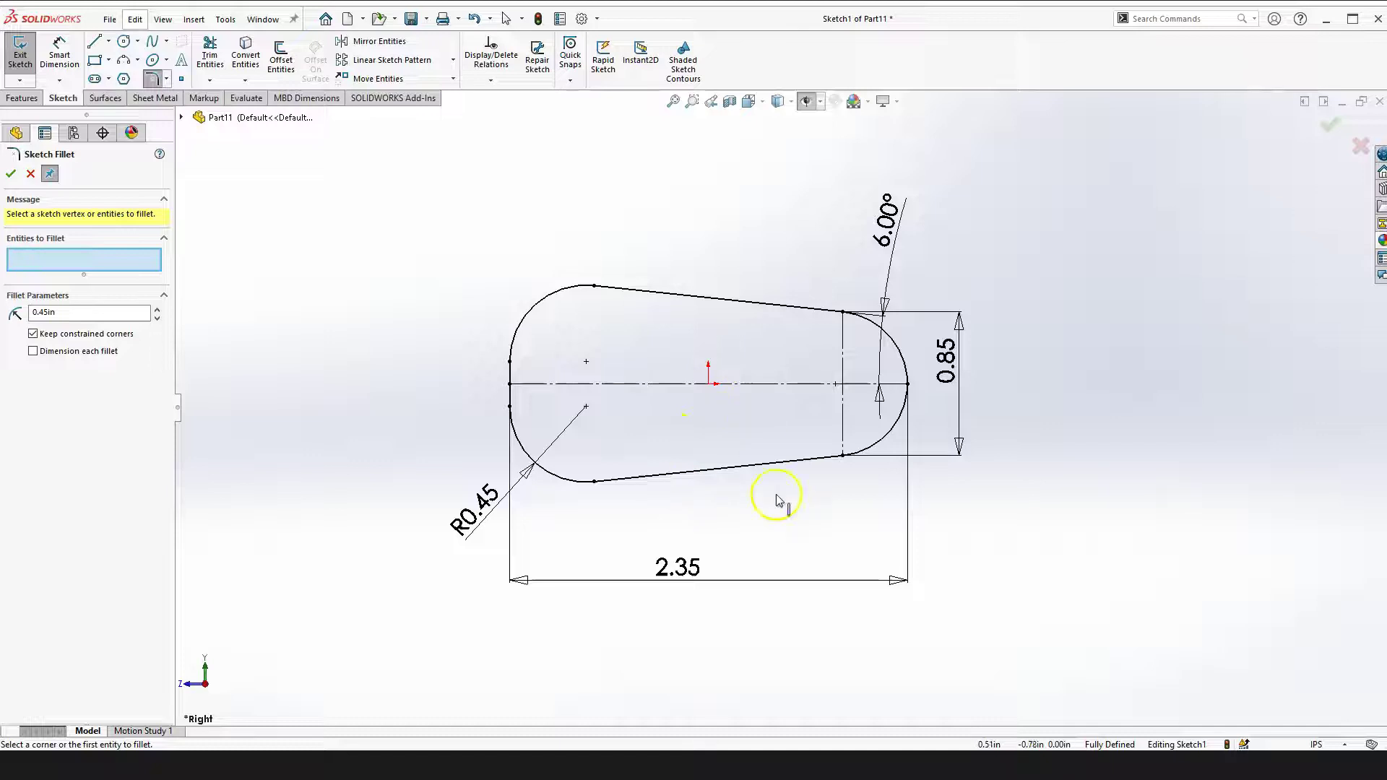
click(89, 315)
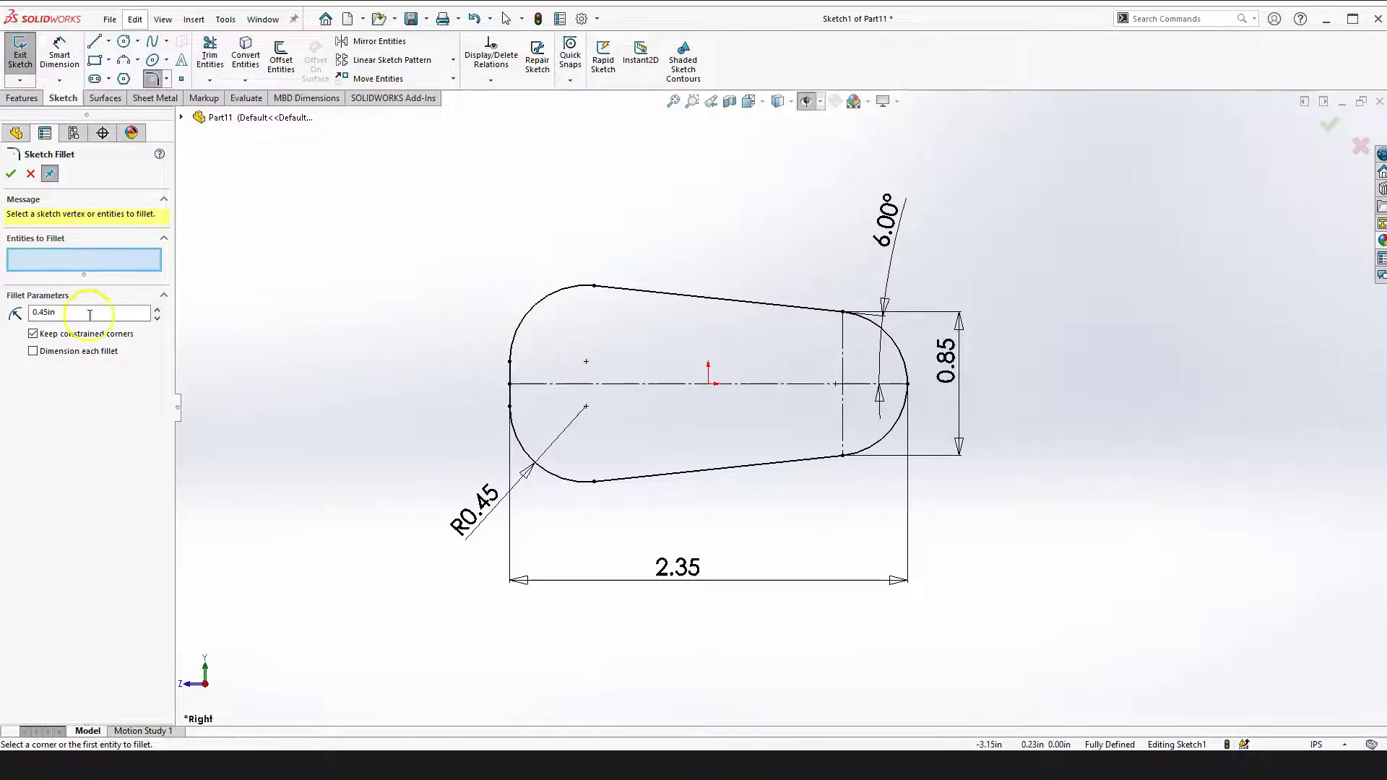
Sketch a three-sided notch on the lower sloping line, with vertical sides about 0.21 in and 0.15 in long joined by a horizontal line
click(94, 44)
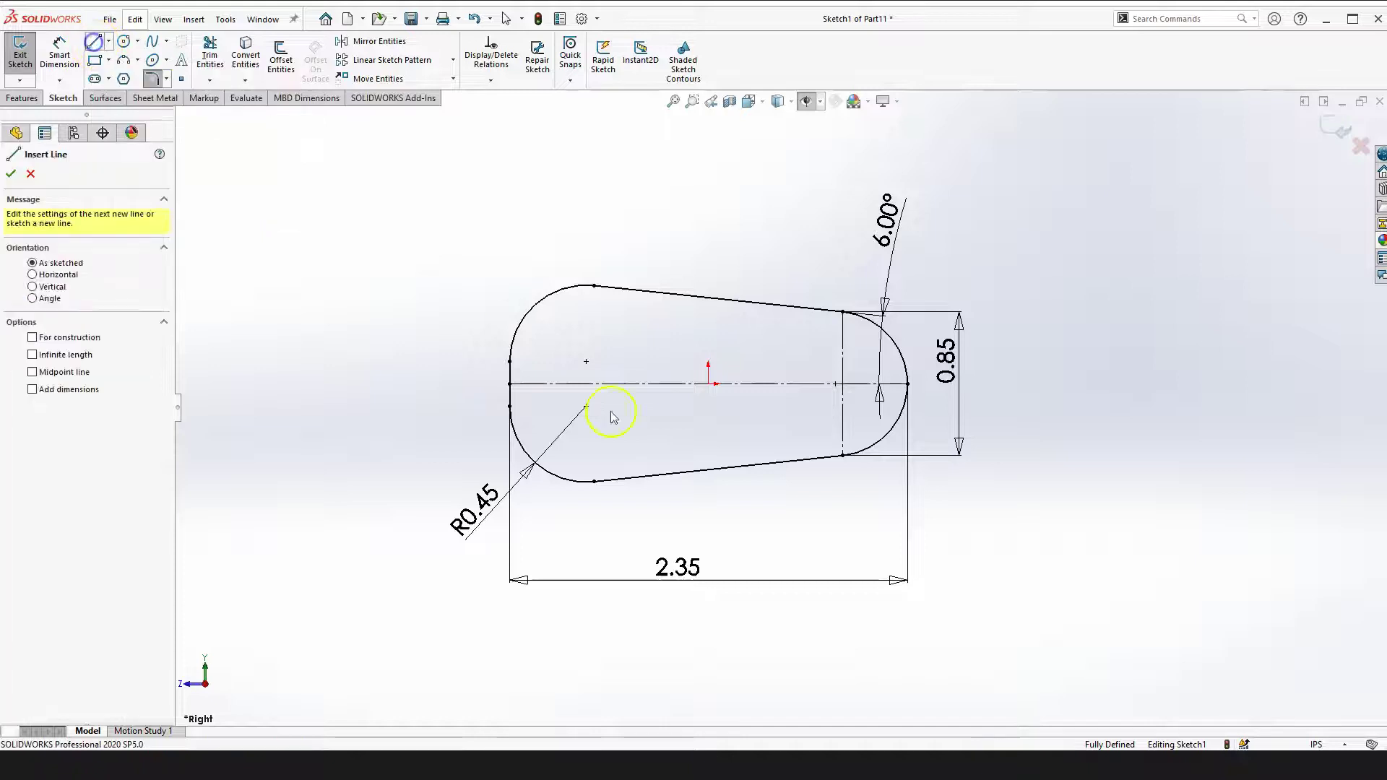
click(657, 474)
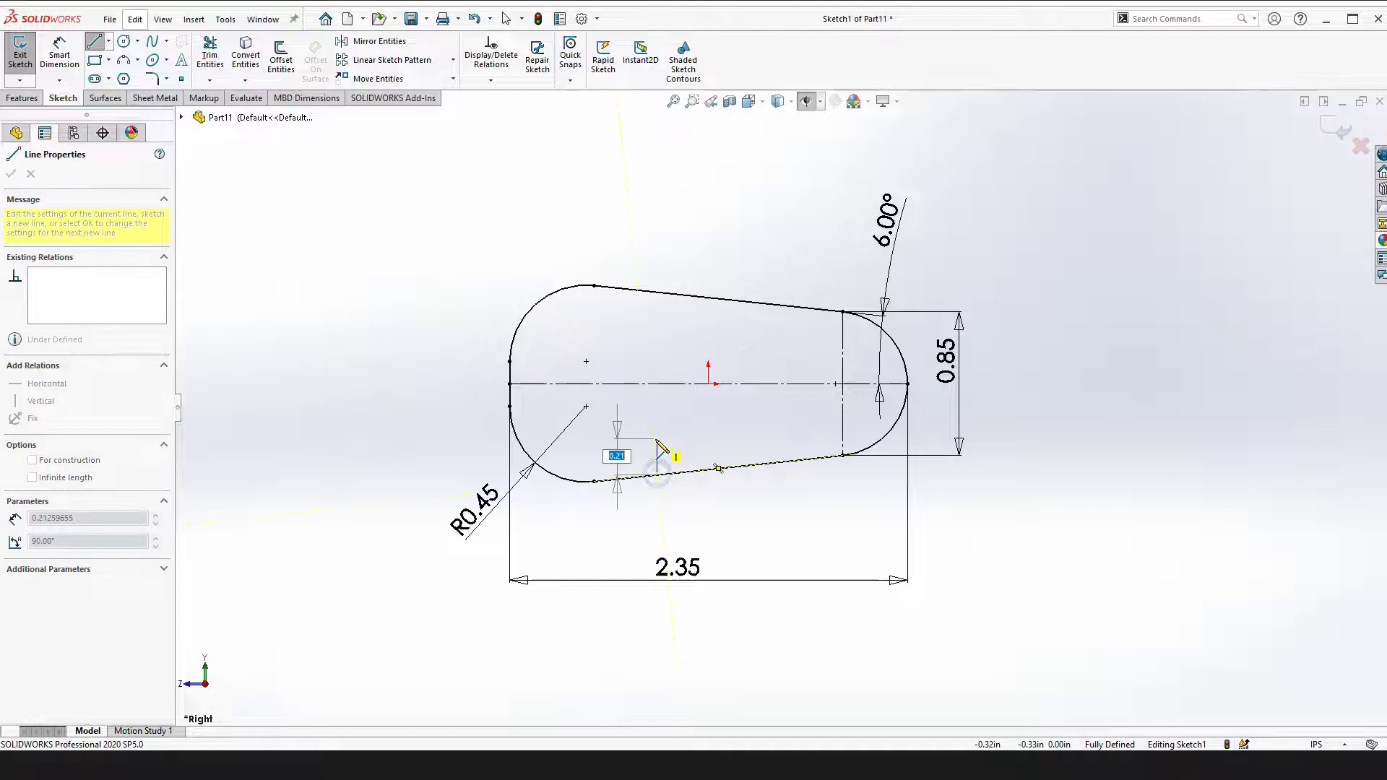
click(656, 439)
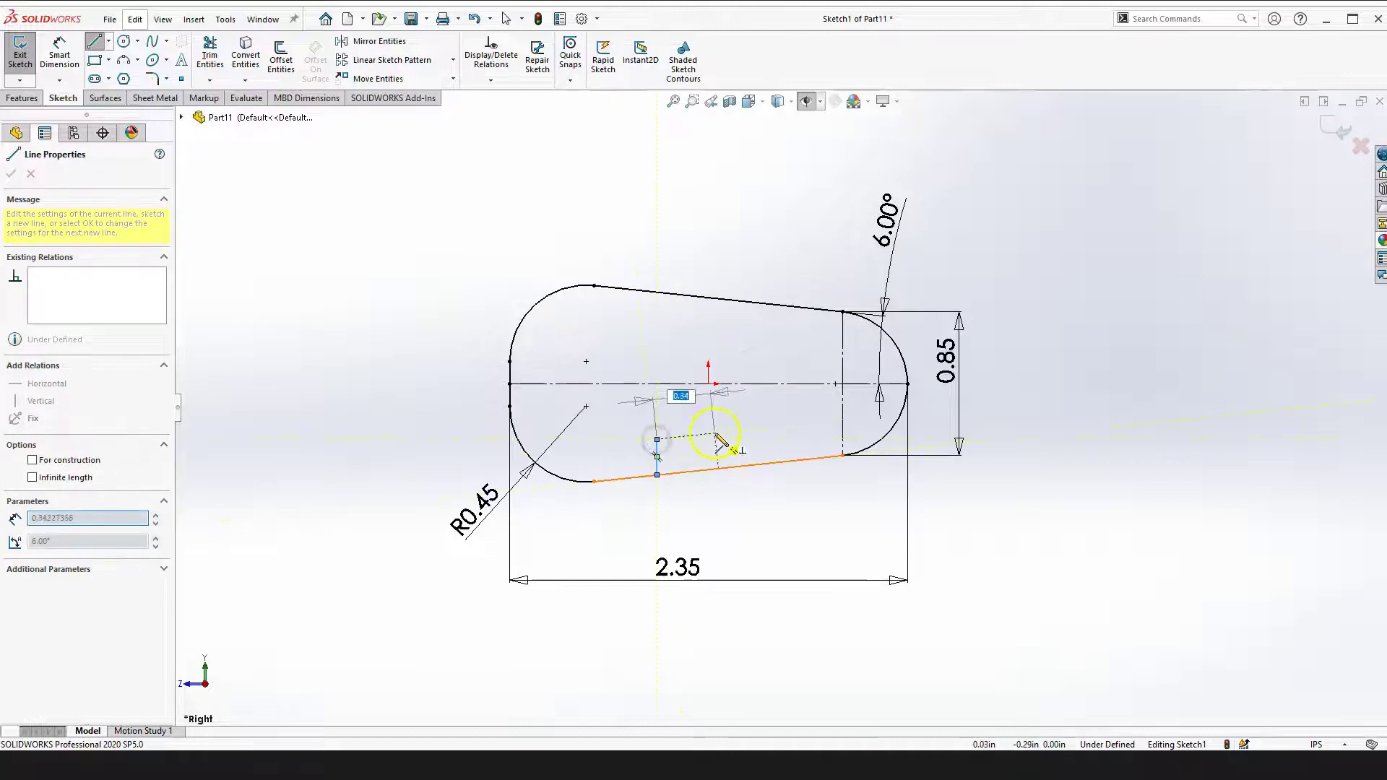
click(757, 439)
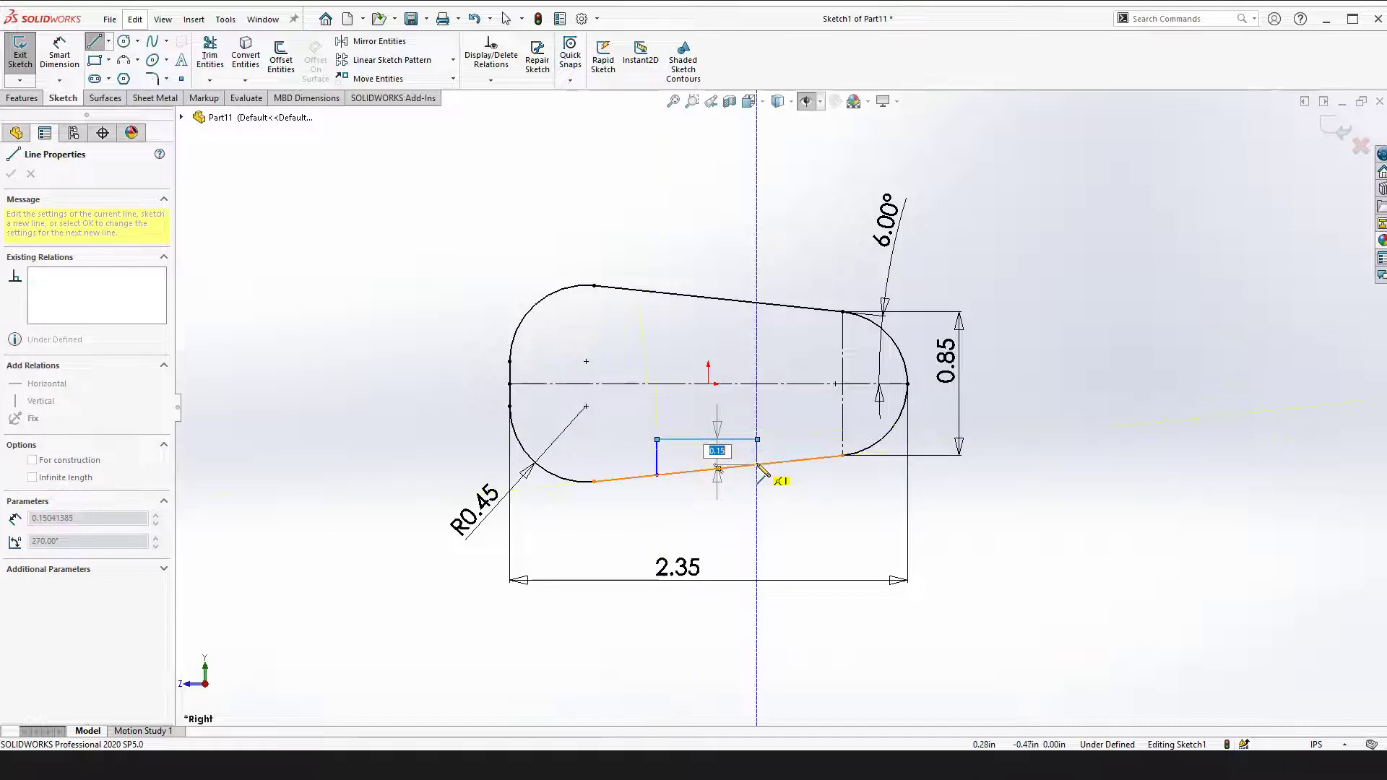
click(757, 466)
key(Escape)
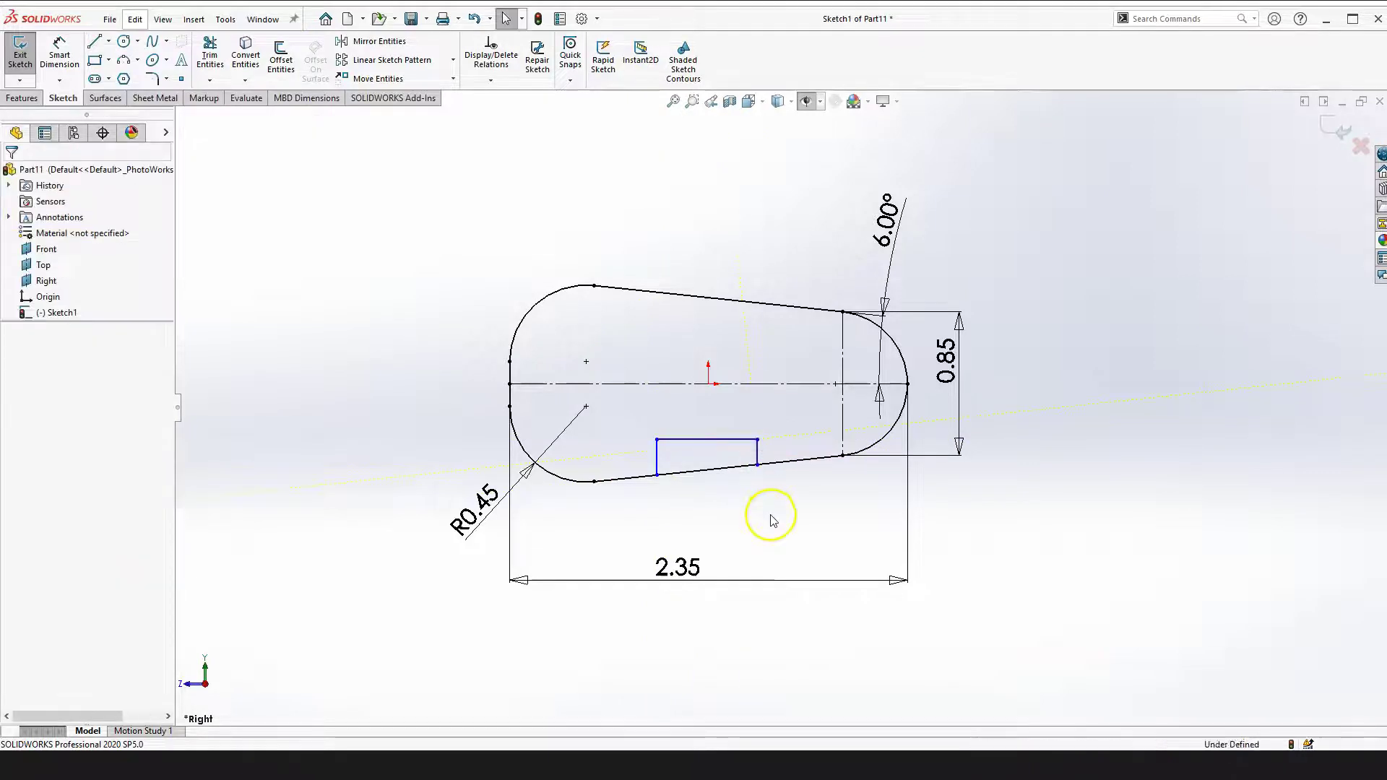
Sketch a line about 0.33 in long from the origin down to the midpoint of the notch's horizontal line
scroll(832, 501, down, 2)
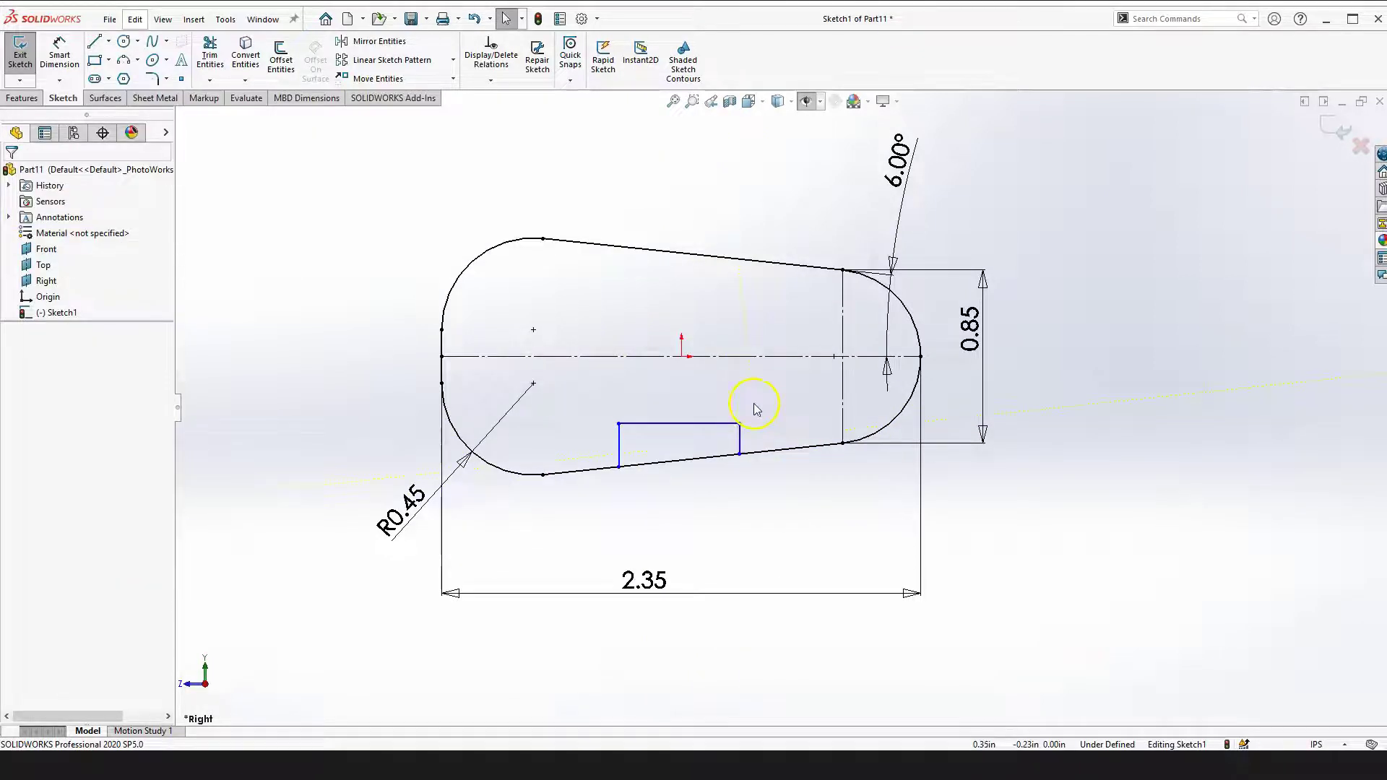
click(95, 41)
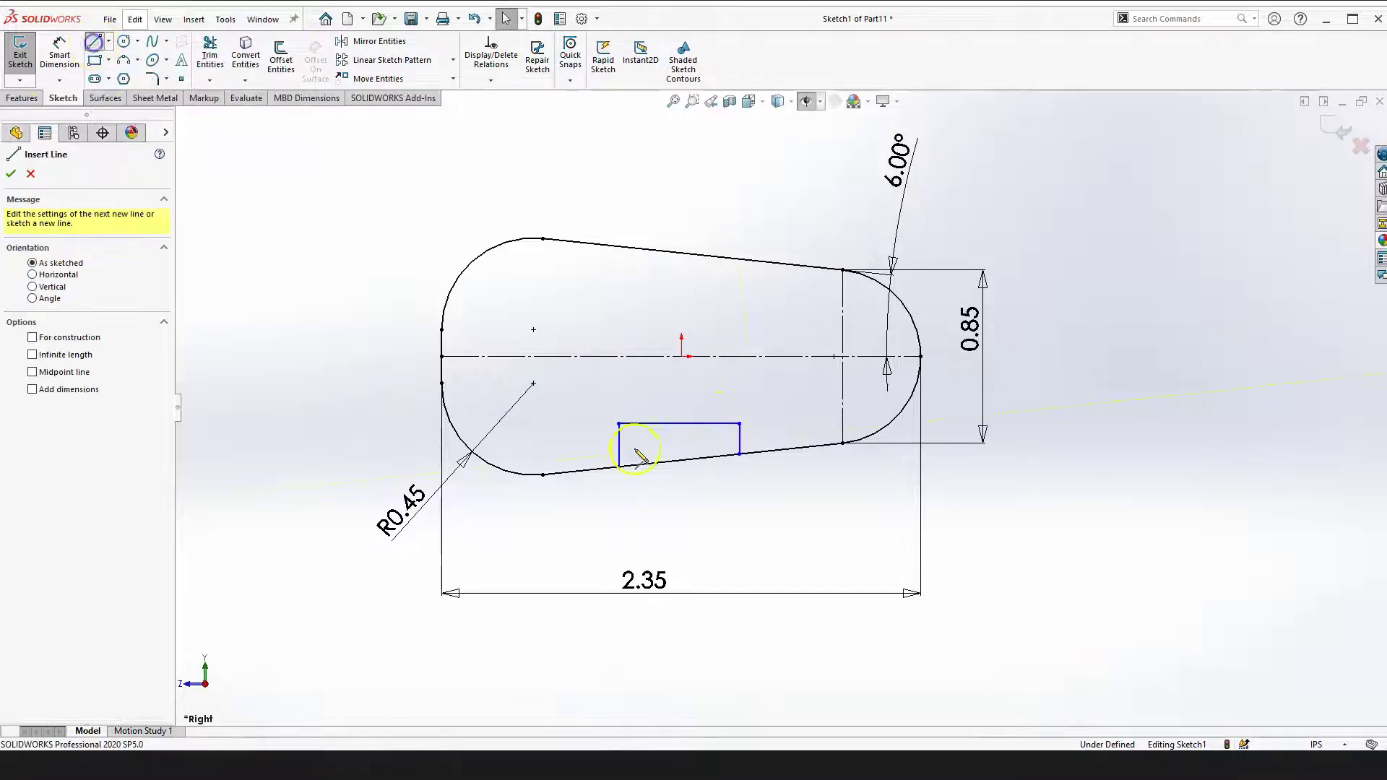
click(681, 356)
scroll(651, 441, down, 3)
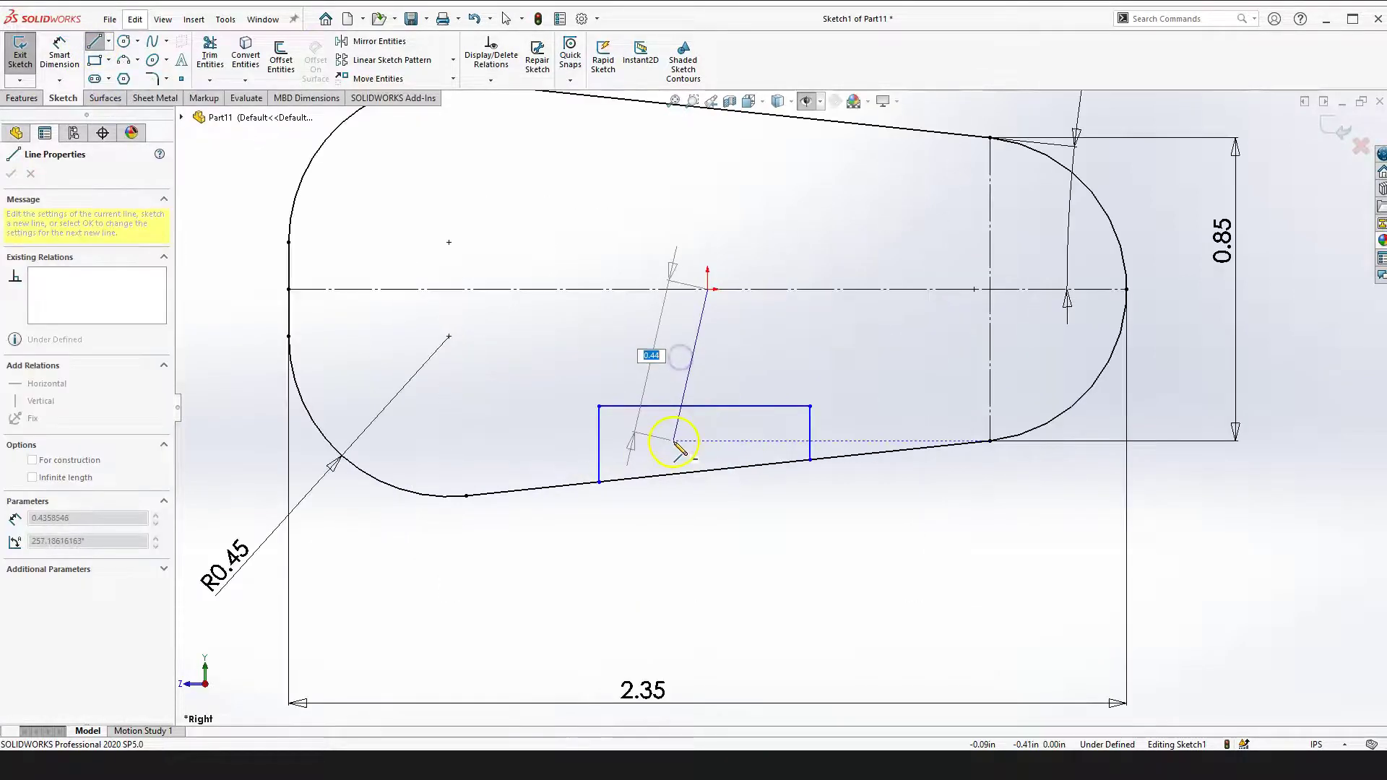
click(701, 408)
key(Escape)
scroll(679, 301, down, 2)
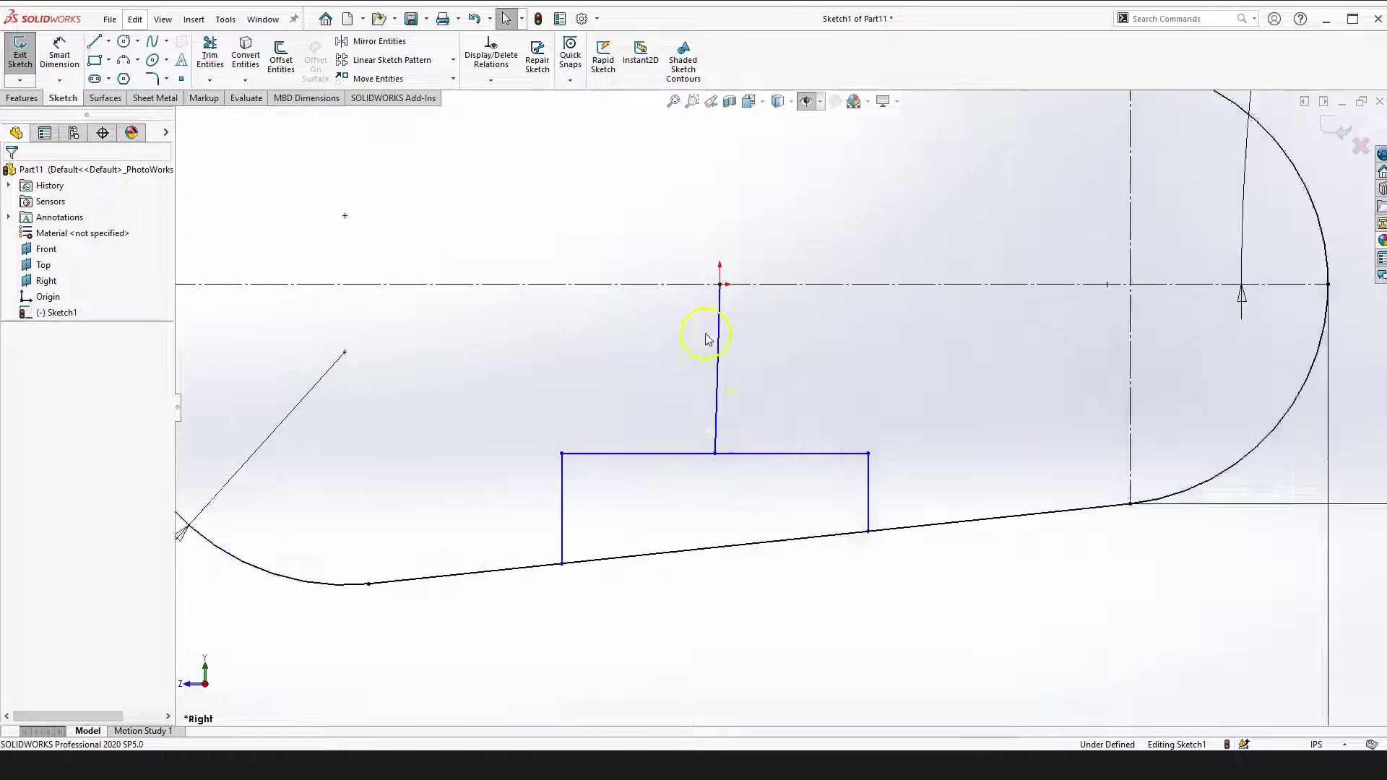
Make the line between the origin and the notch vertical
scroll(707, 339, down, 2)
scroll(782, 408, up, 3)
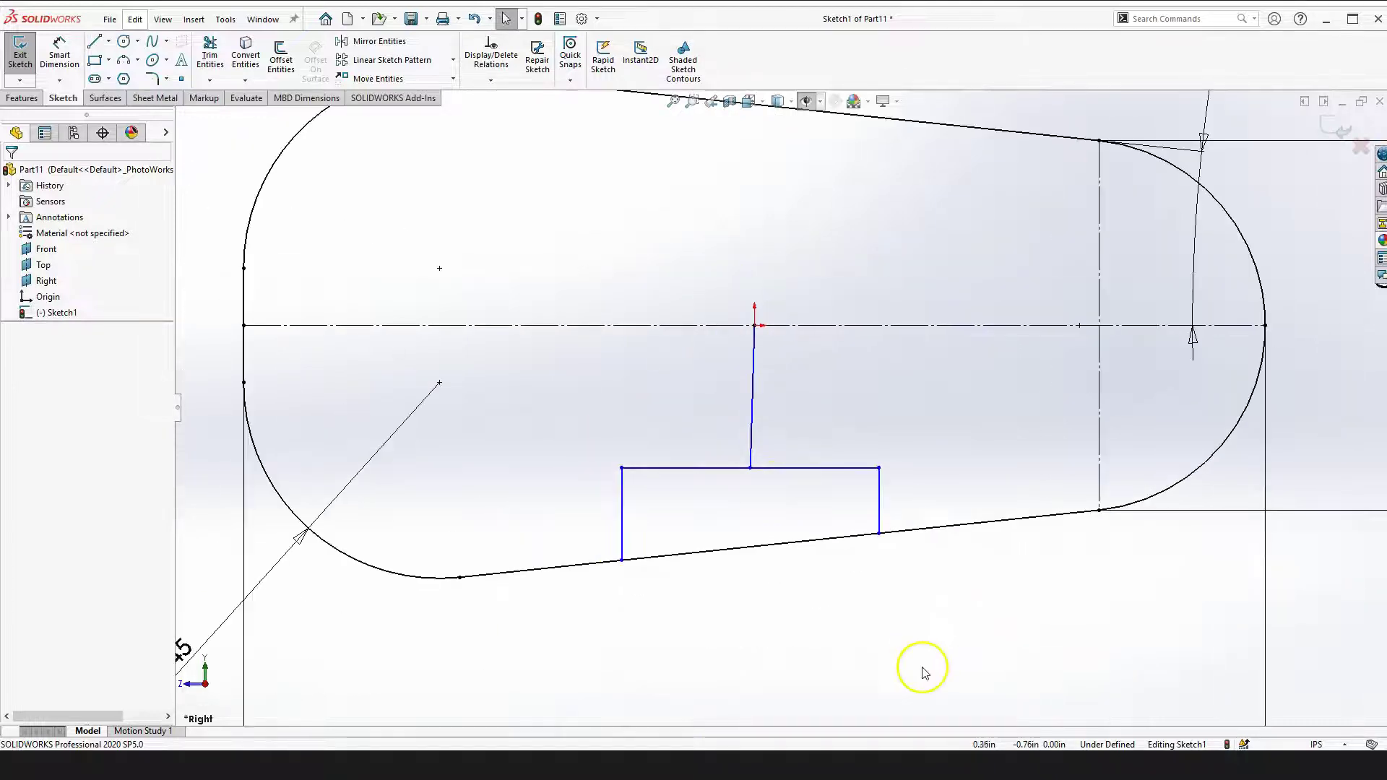
scroll(771, 419, down, 3)
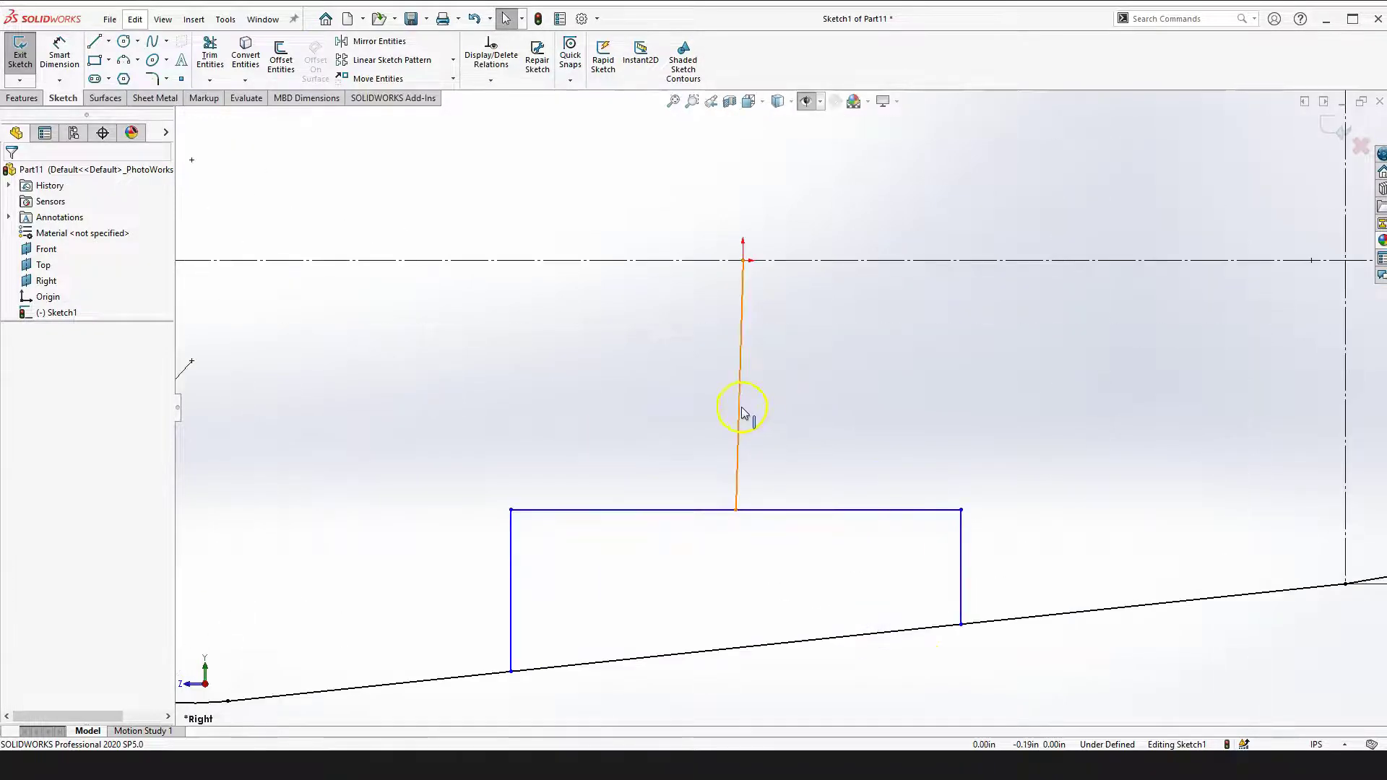
click(742, 413)
click(808, 344)
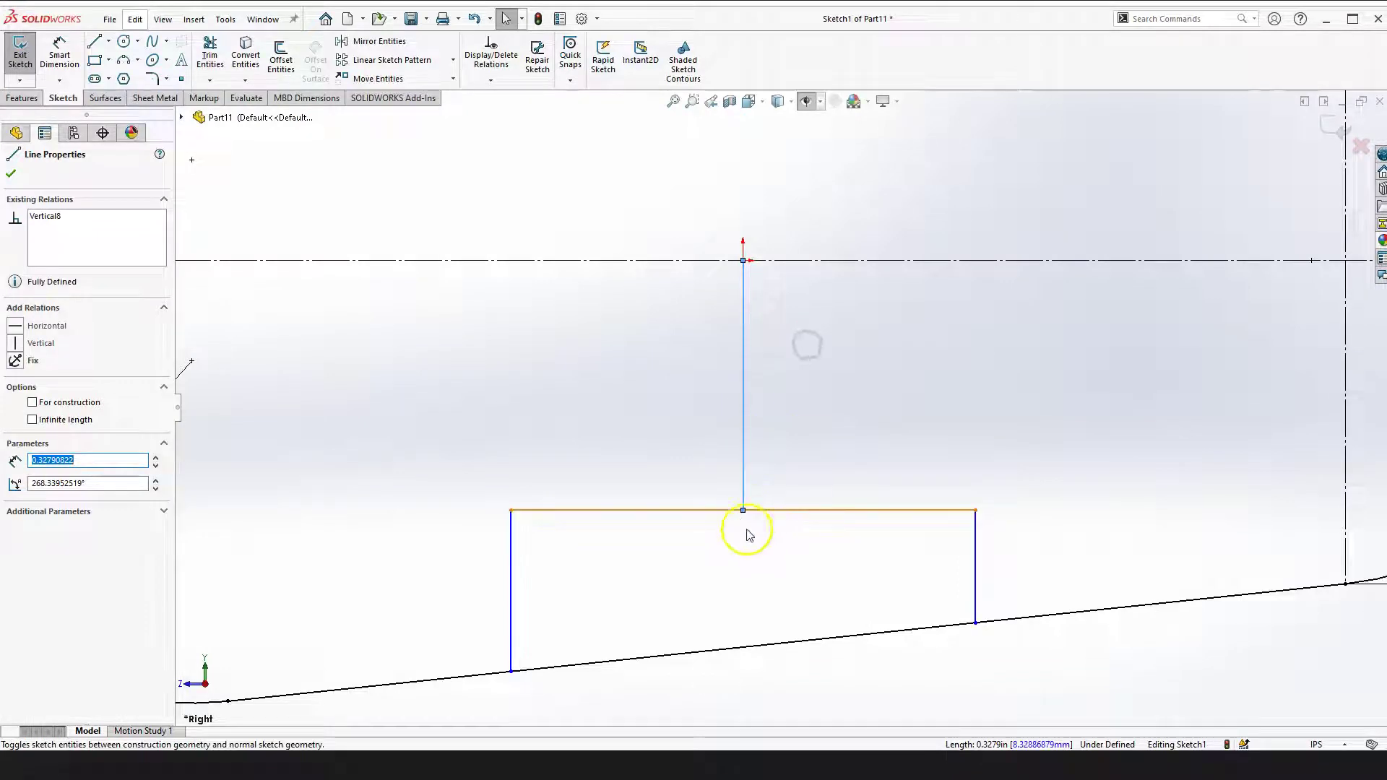
scroll(795, 544, up, 4)
click(809, 588)
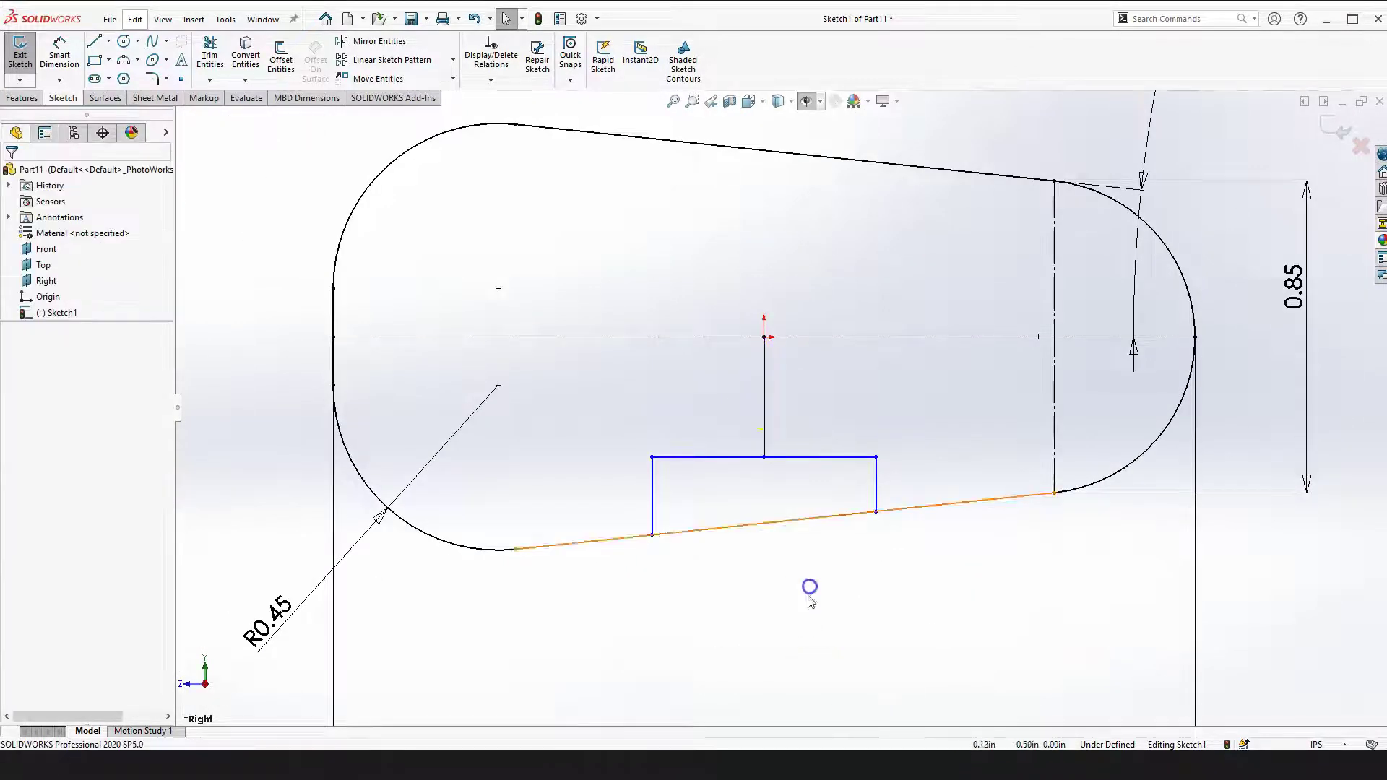
Convert the vertical line between the origin and the notch to construction geometry
click(766, 397)
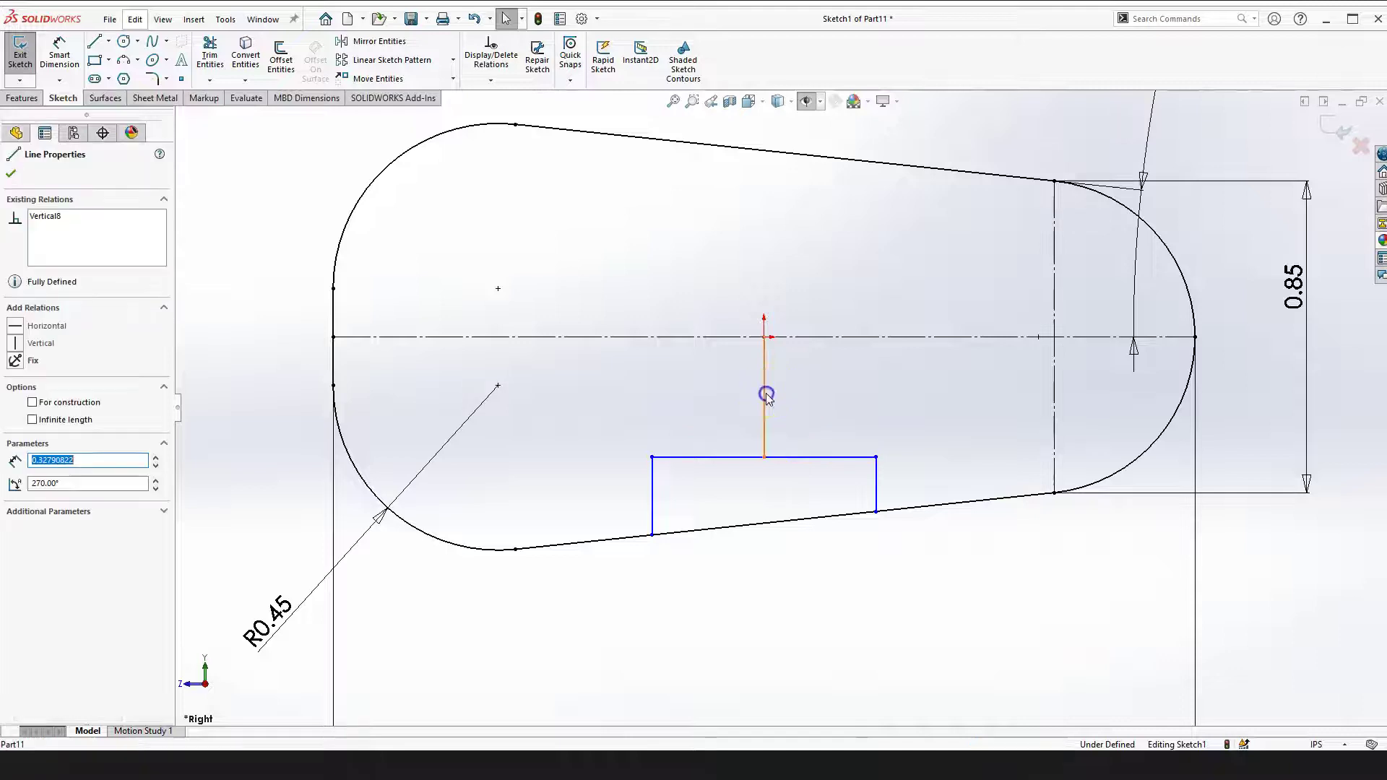
click(830, 352)
click(792, 636)
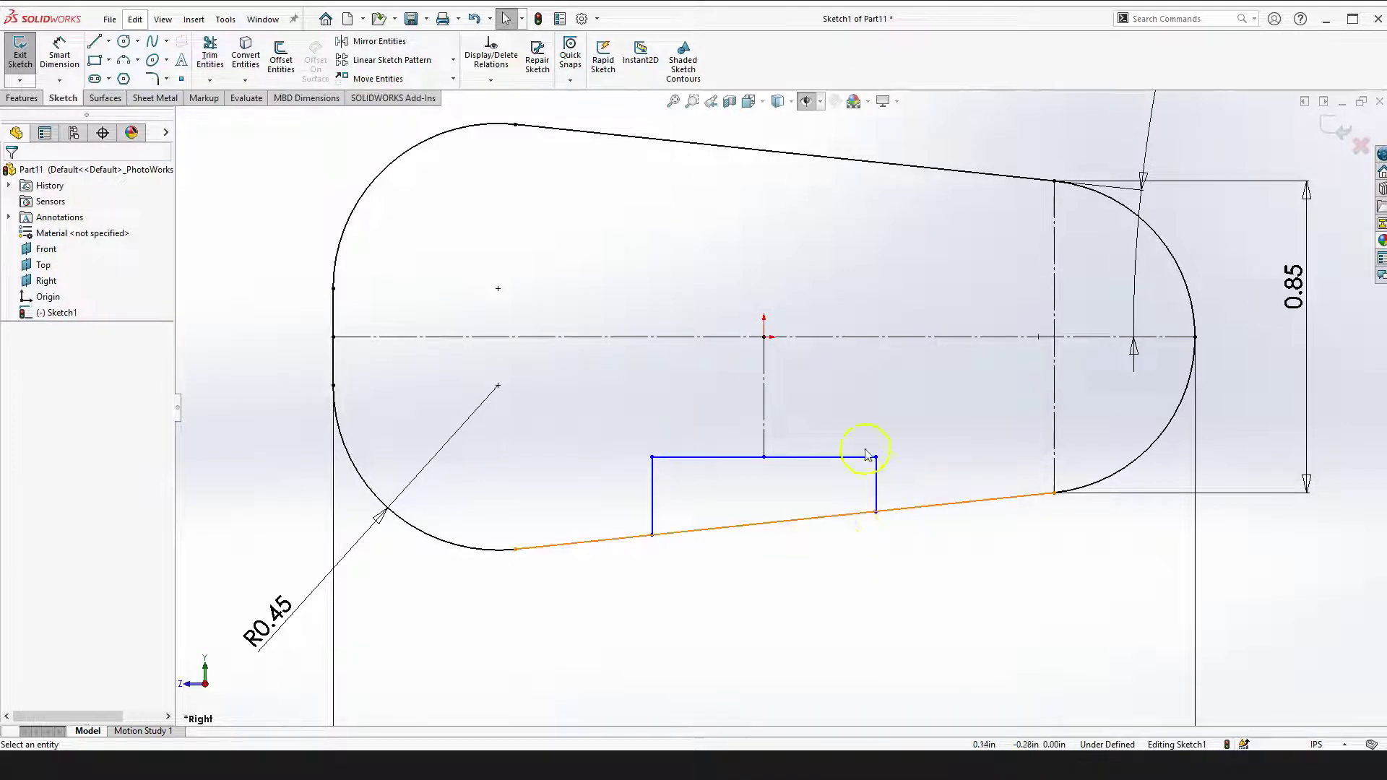
Dimension the notch's horizontal line 0.30 in below the outline's horizontal centreline
scroll(787, 531, up, 1)
scroll(855, 498, down, 1)
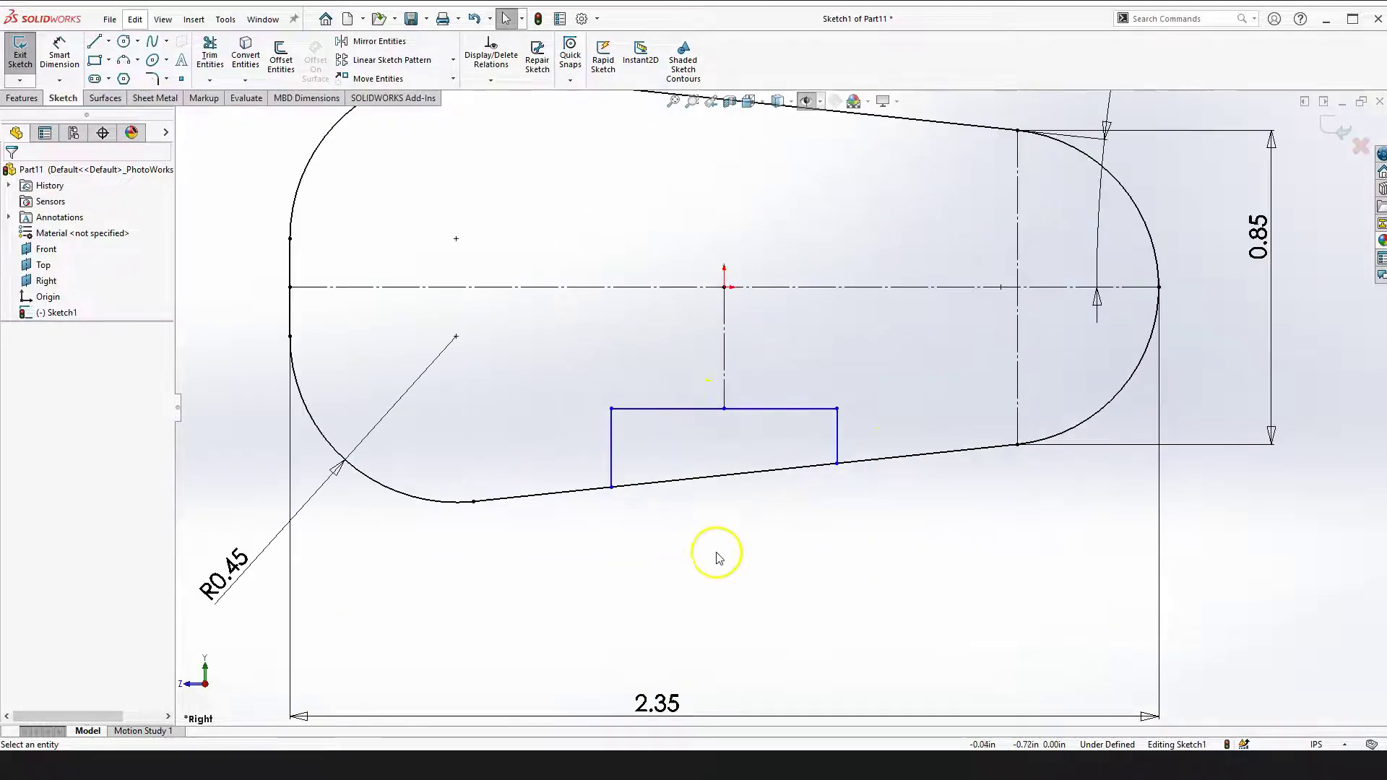
click(62, 50)
click(552, 289)
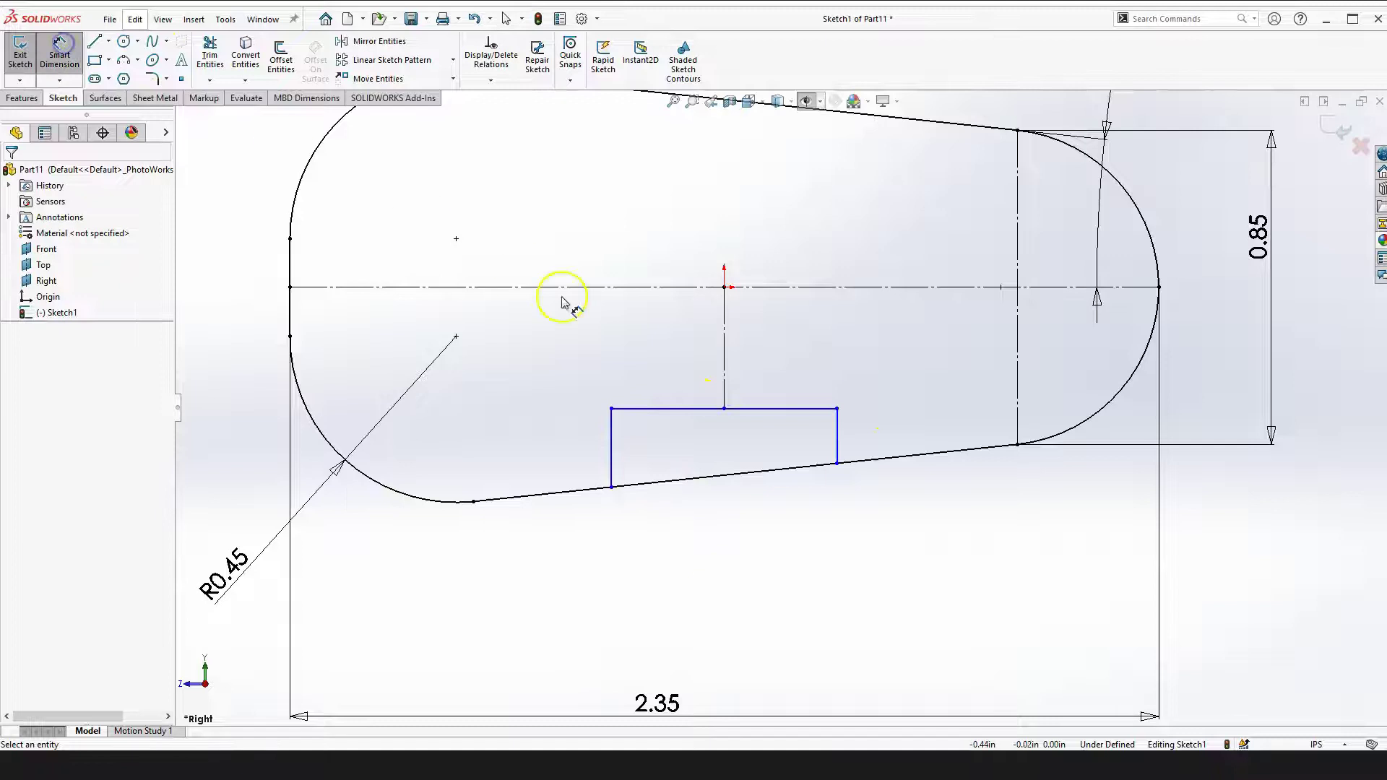
click(652, 409)
click(653, 409)
key(z)
click(342, 363)
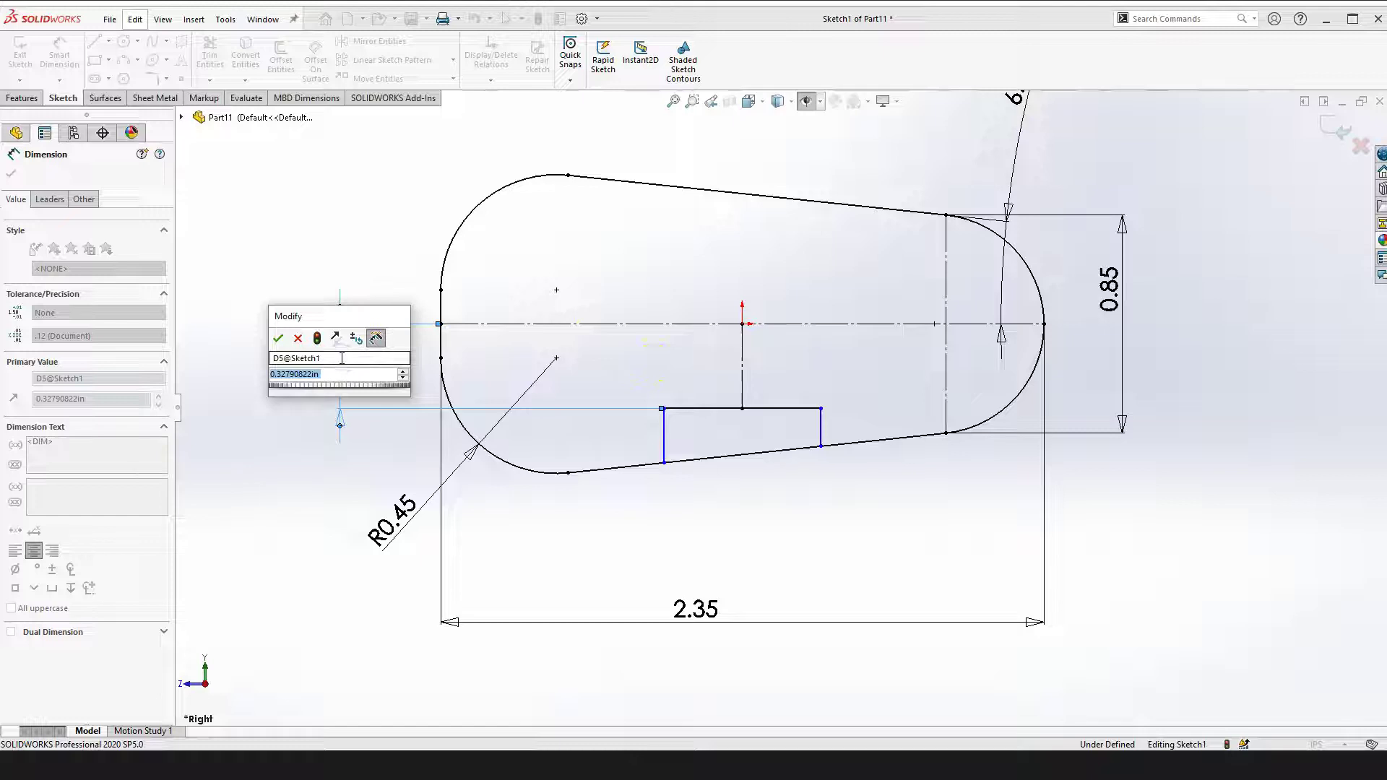
text(.3)
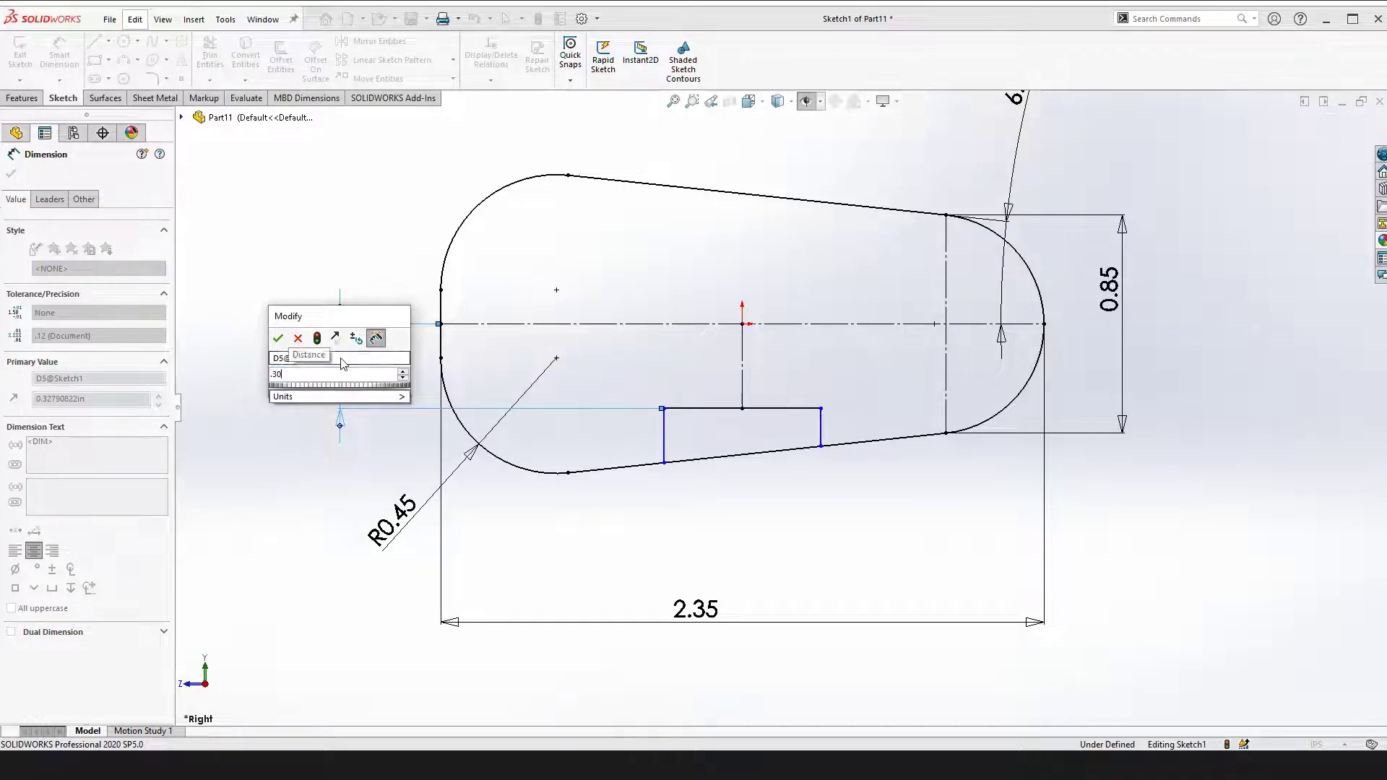
key(Return)
key(Escape)
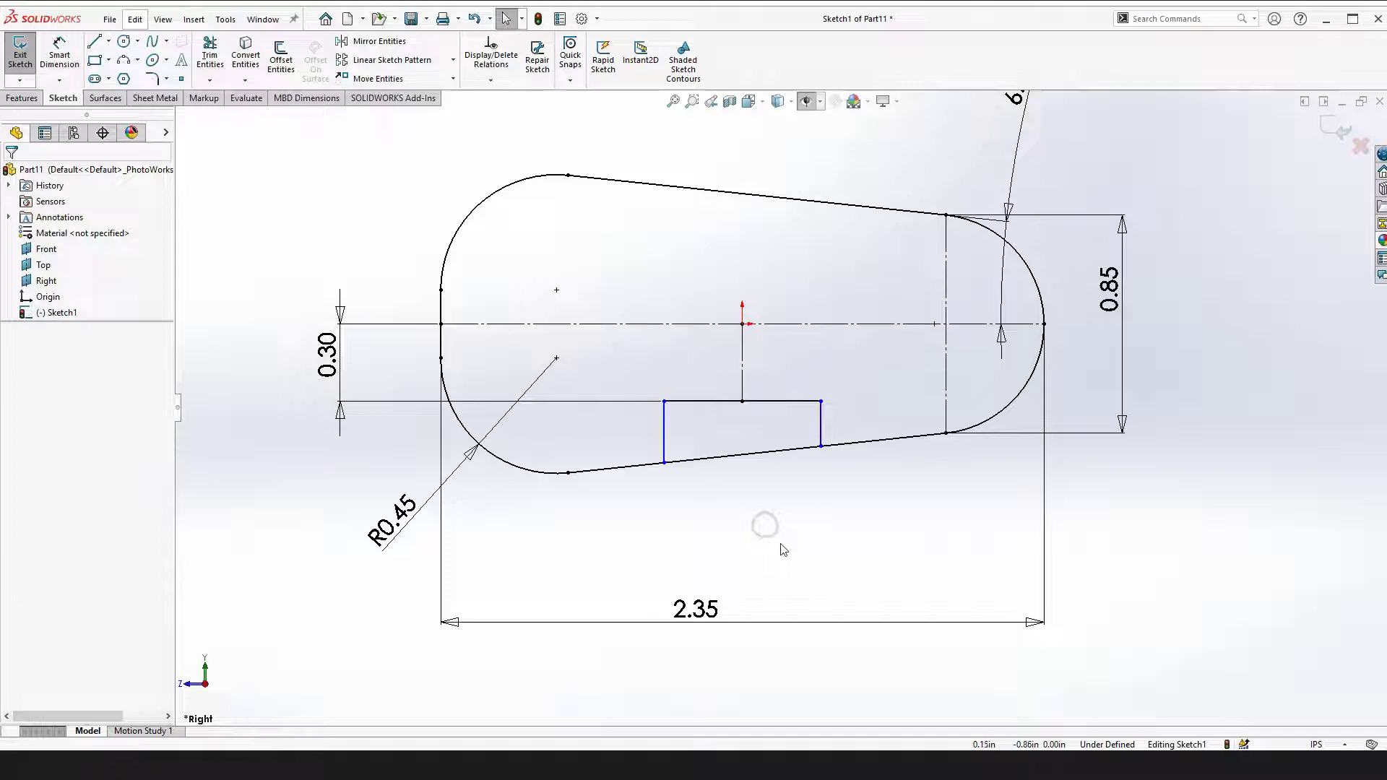
Dimension the distance between the notch's two vertical sides as 0.65 in
click(60, 54)
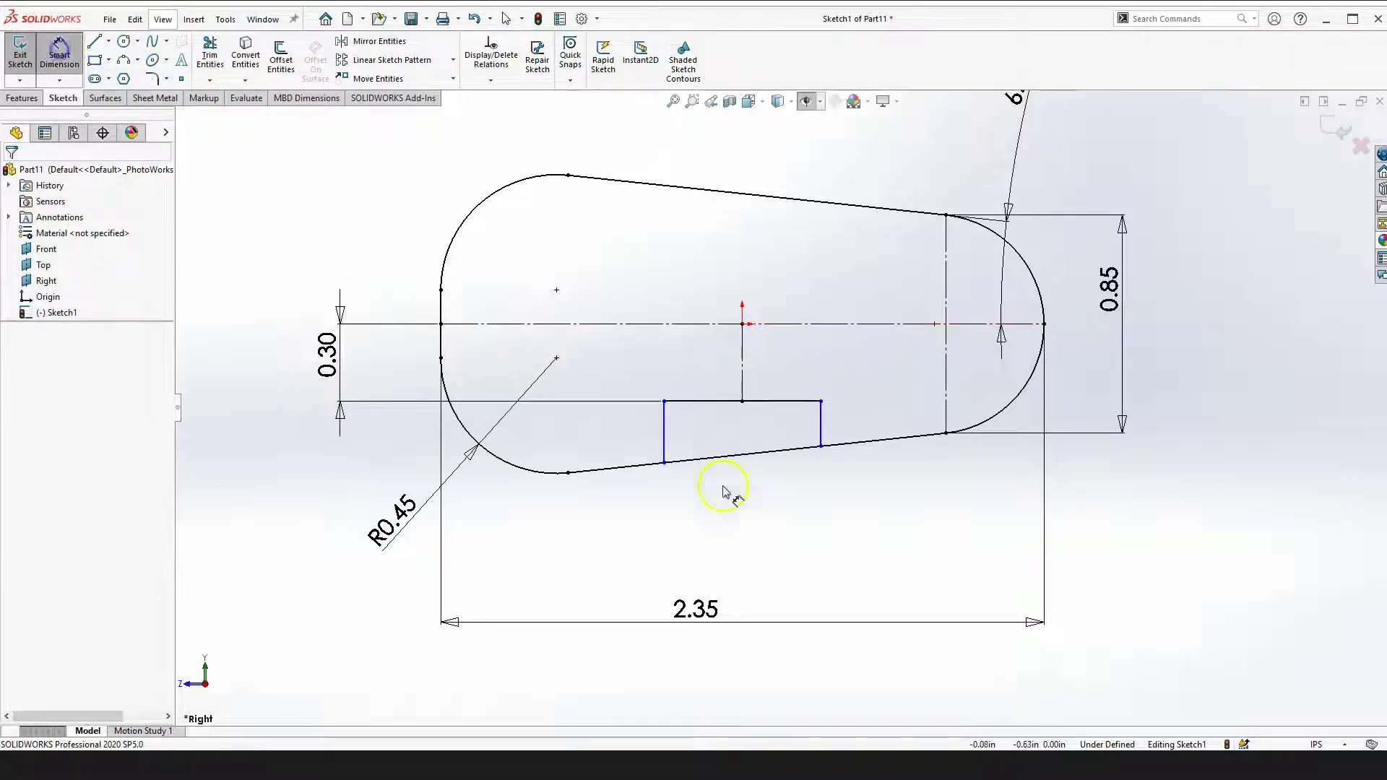
click(665, 433)
click(821, 426)
click(756, 541)
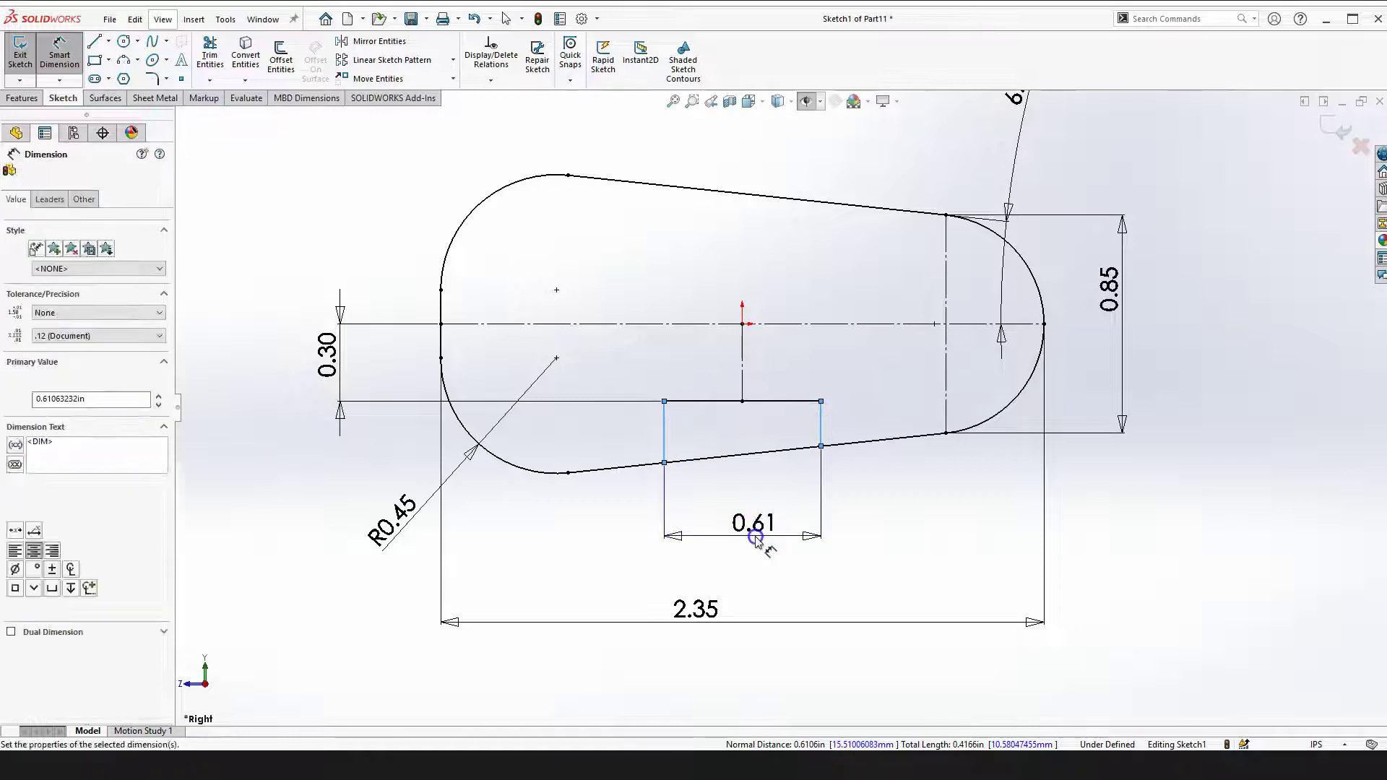
text(0.65)
key(Return)
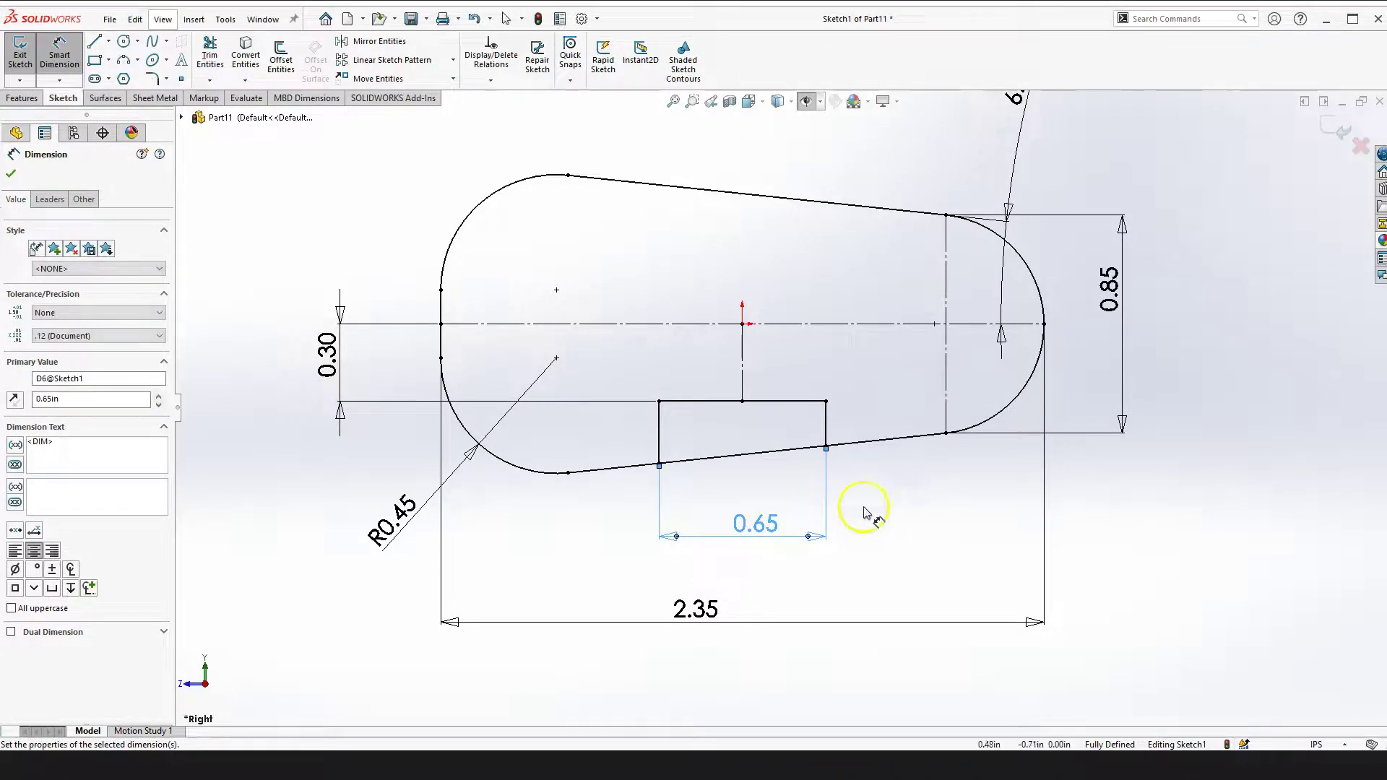
key(Escape)
Convert the notch's two vertical sides and horizontal line to construction geometry
scroll(881, 469, down, 2)
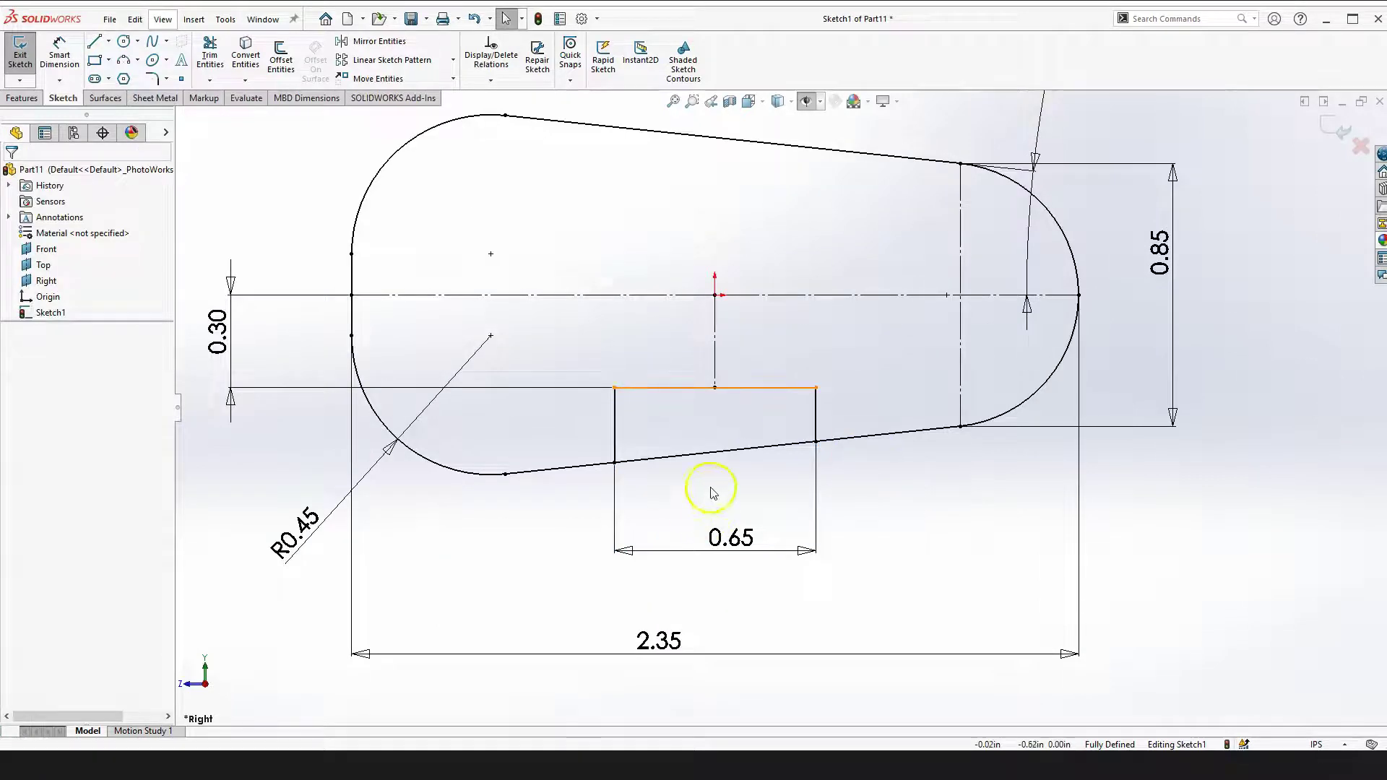
scroll(707, 431, down, 1)
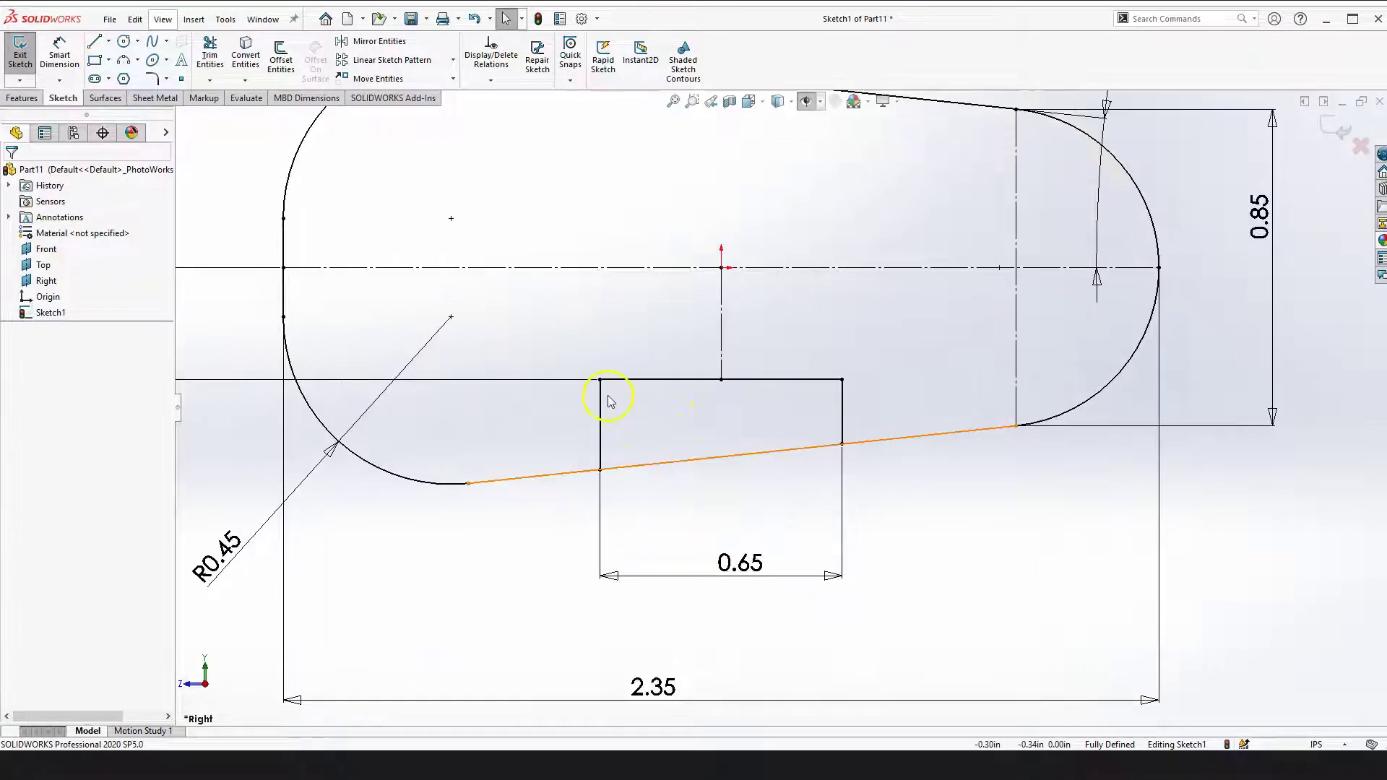
click(604, 403)
click(623, 429)
click(613, 403)
click(643, 378)
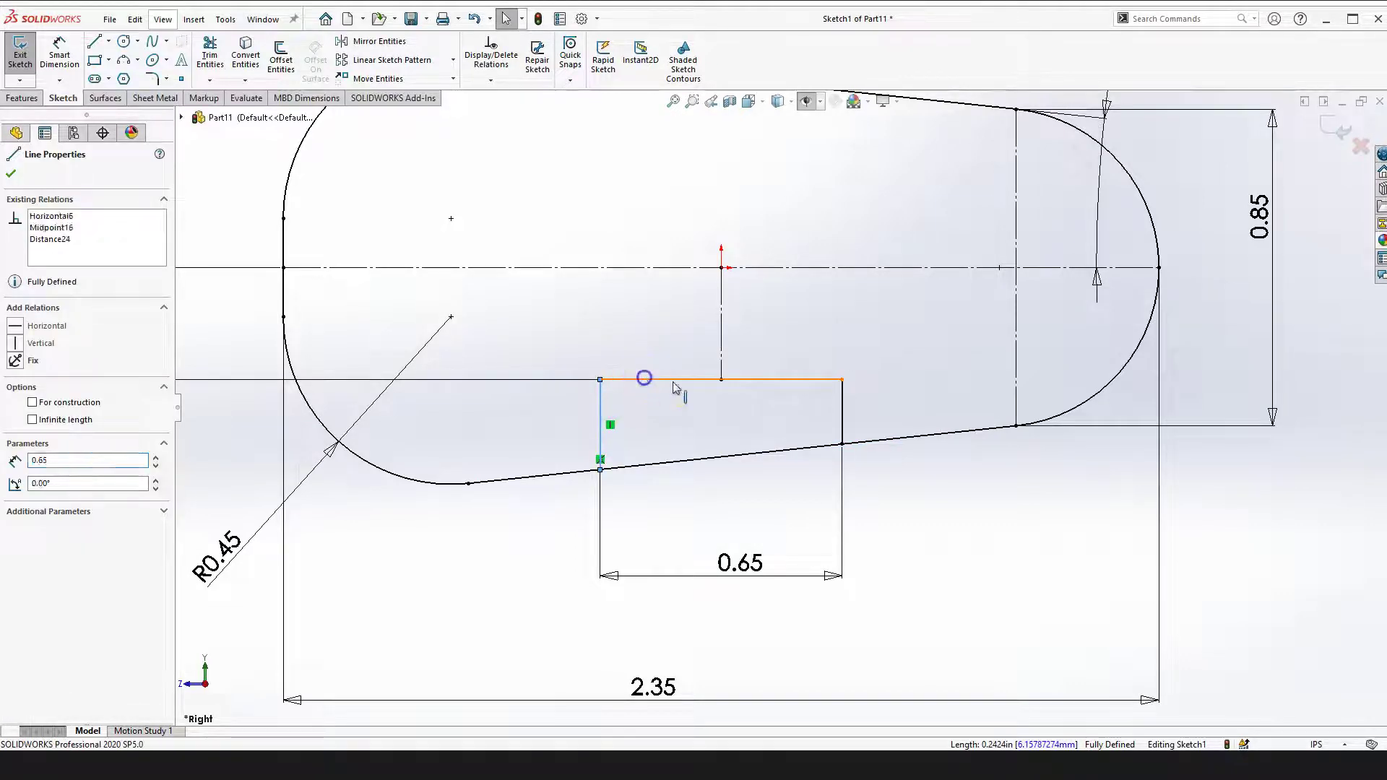
click(847, 419)
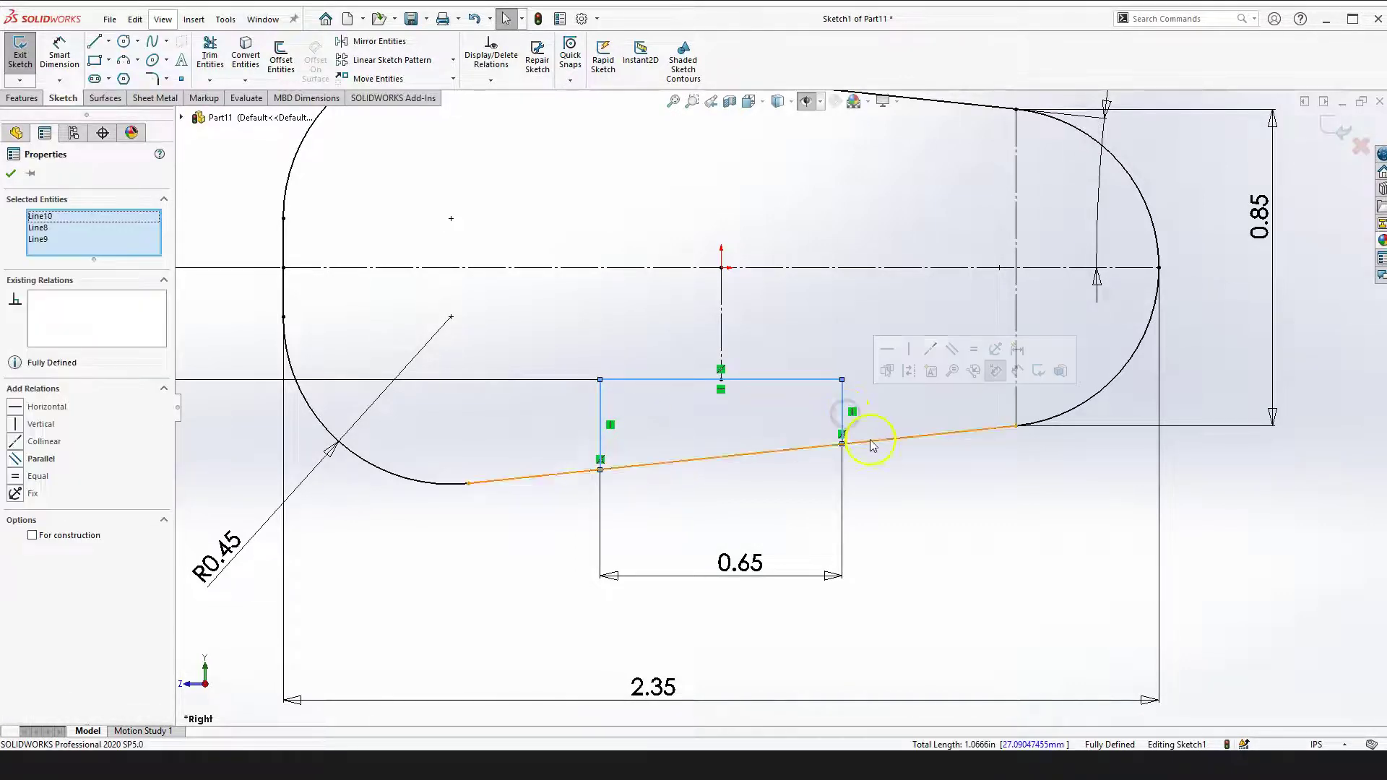
click(34, 536)
click(955, 524)
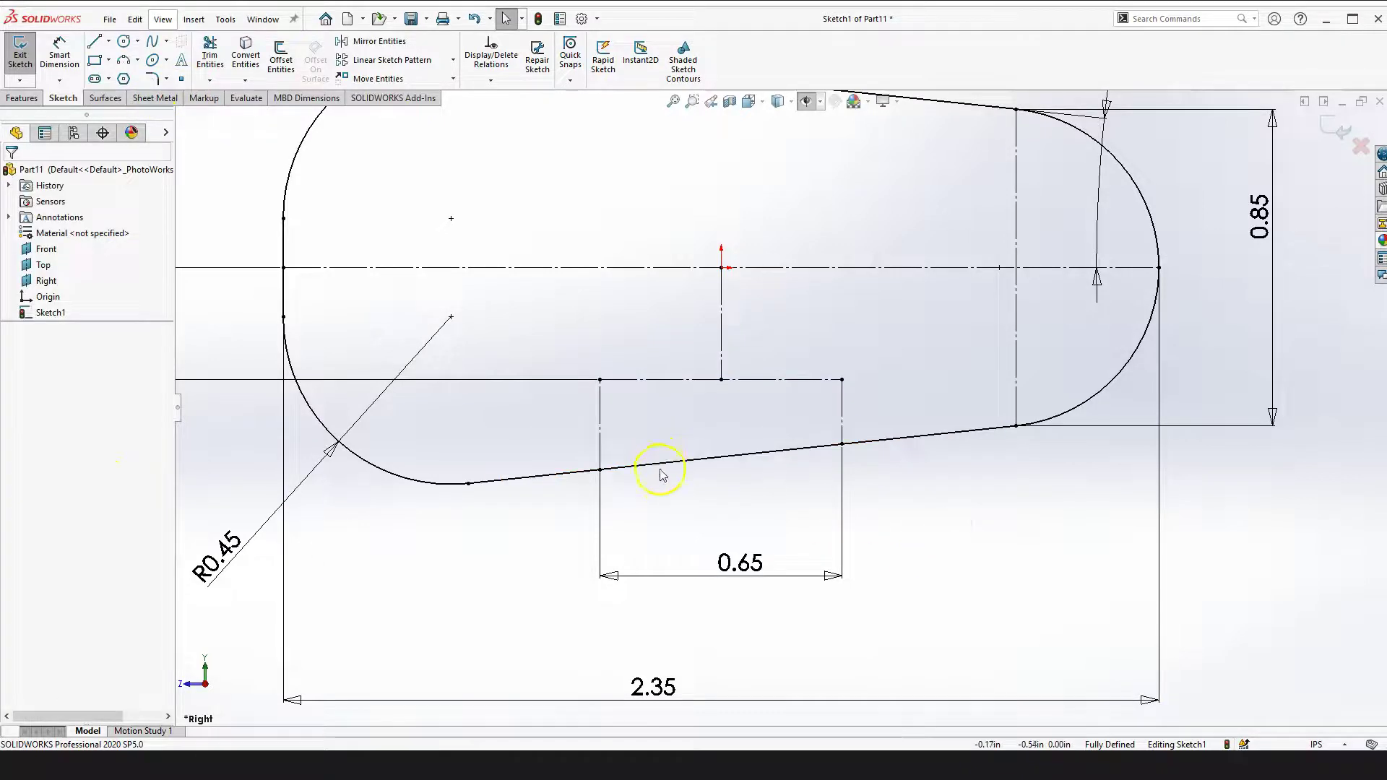
Trim away the part of the lower sloping line between the notch's two vertical sides
key(t)
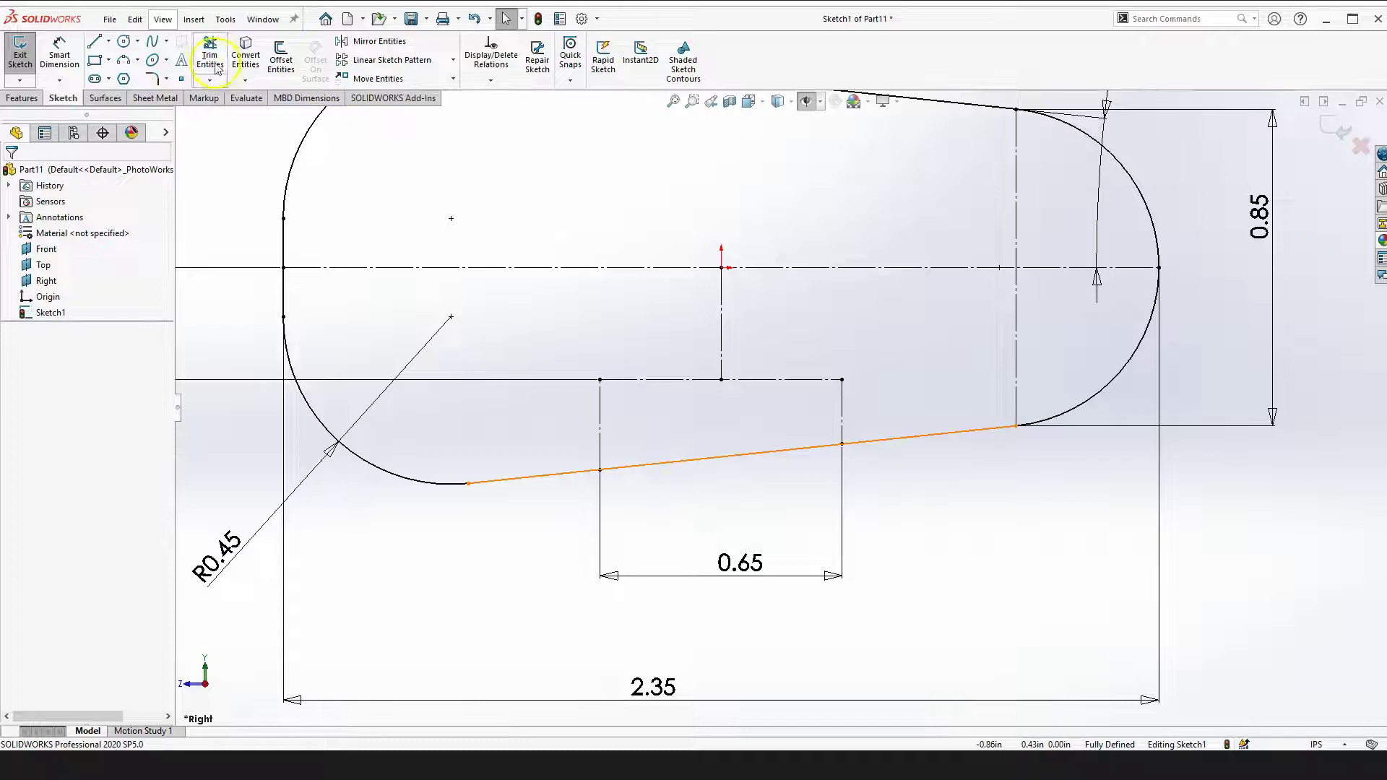
drag(698, 495, 694, 461)
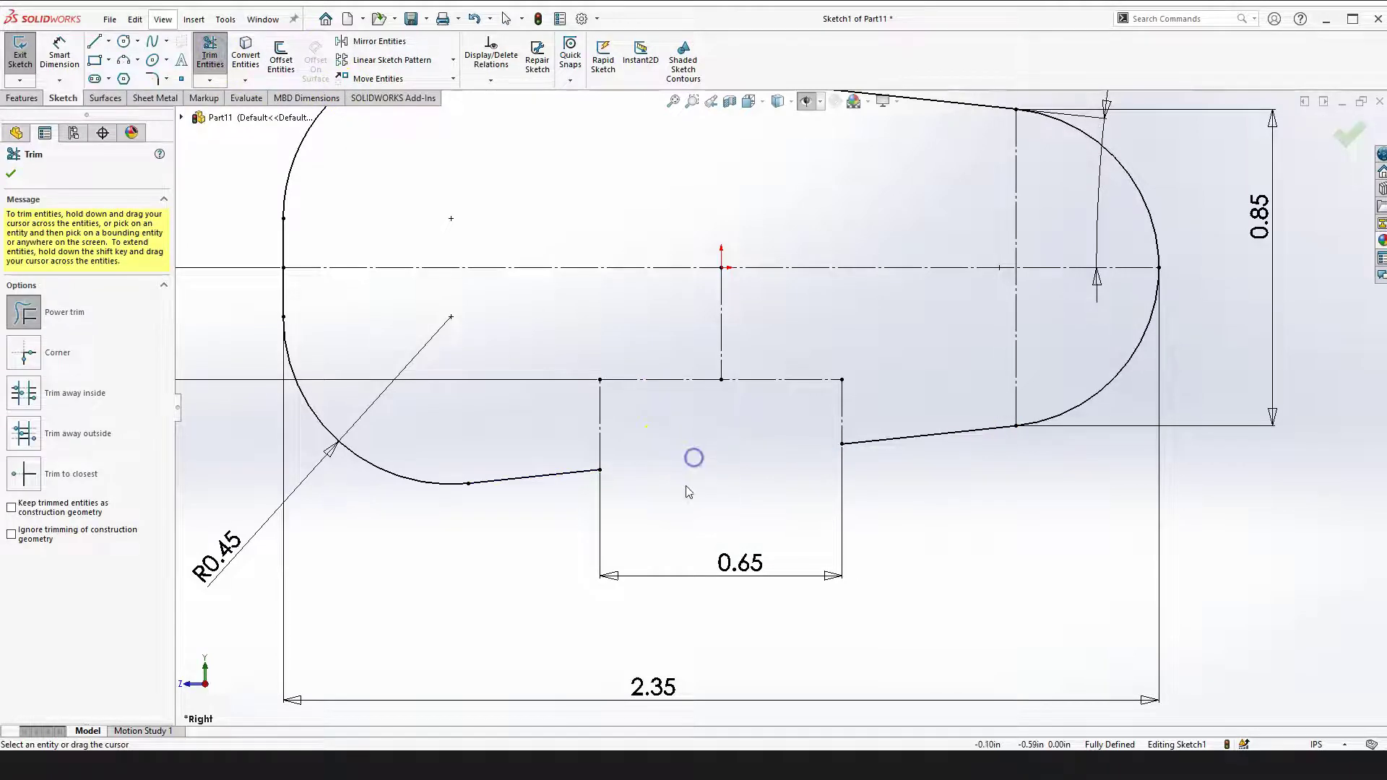
scroll(769, 480, up, 2)
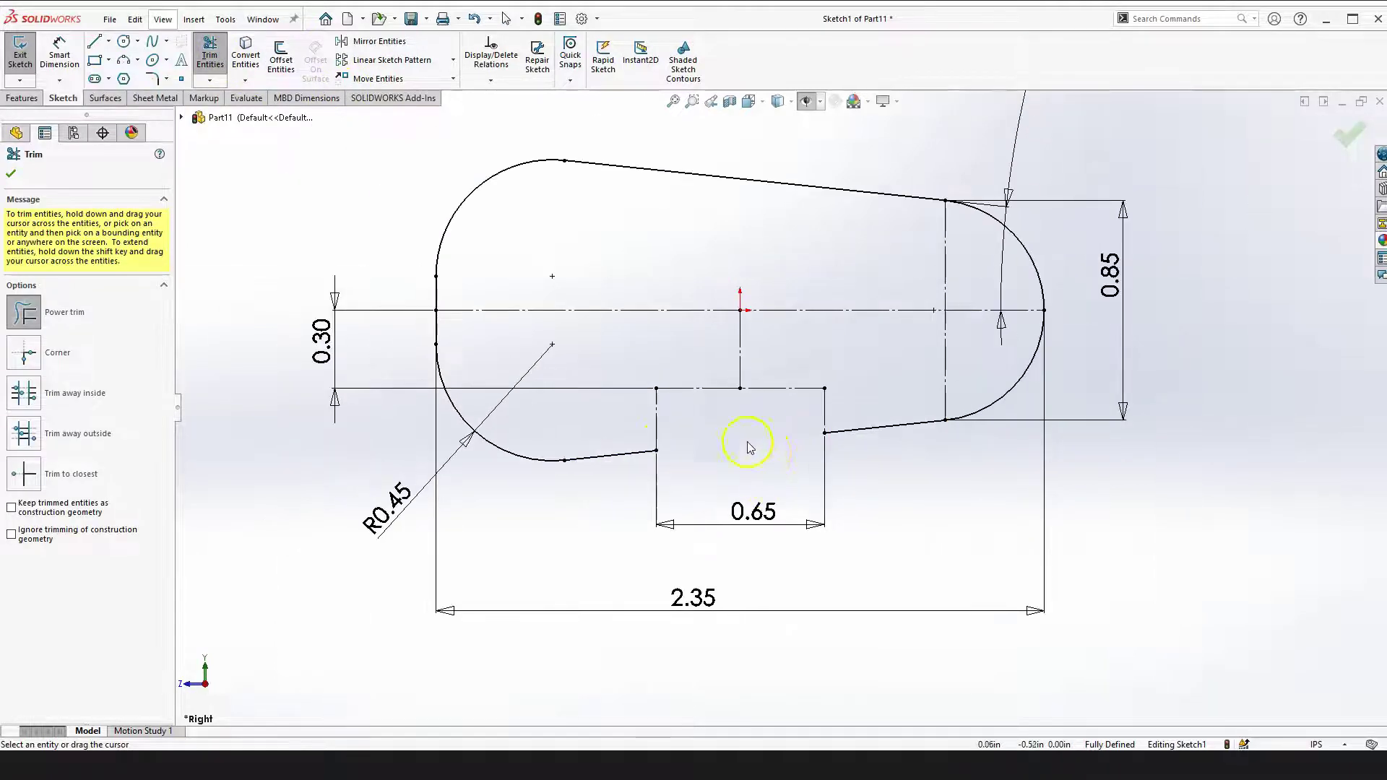
click(12, 174)
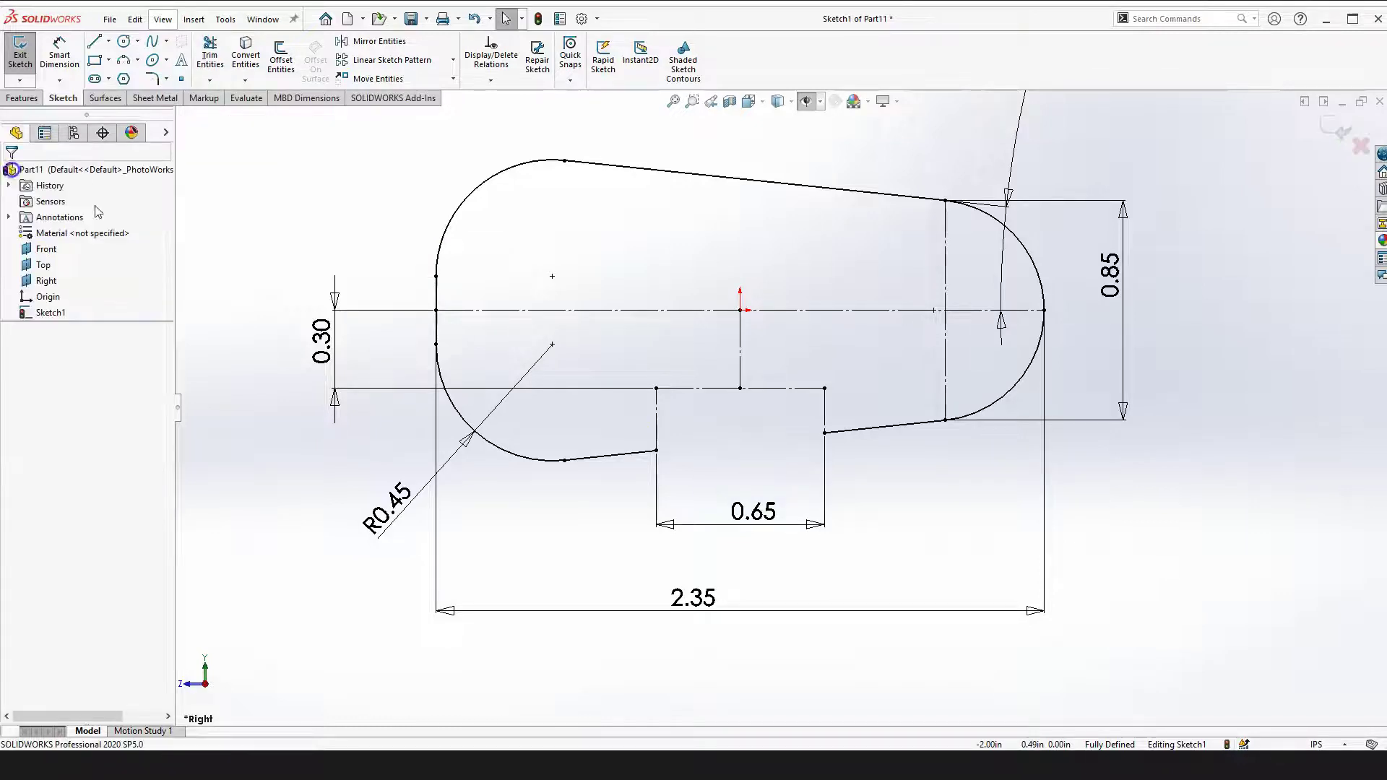
Exit the outline sketch and turn the display of planes and sketches back on
scroll(891, 455, up, 3)
right_drag(1125, 323, 1201, 366)
scroll(765, 345, down, 2)
mouse_move(765, 344)
middle_down()
mouse_move(752, 411)
mouse_move(758, 300)
mouse_move(737, 365)
mouse_move(786, 295)
mouse_move(804, 313)
mouse_move(737, 300)
mouse_move(795, 297)
middle_up()
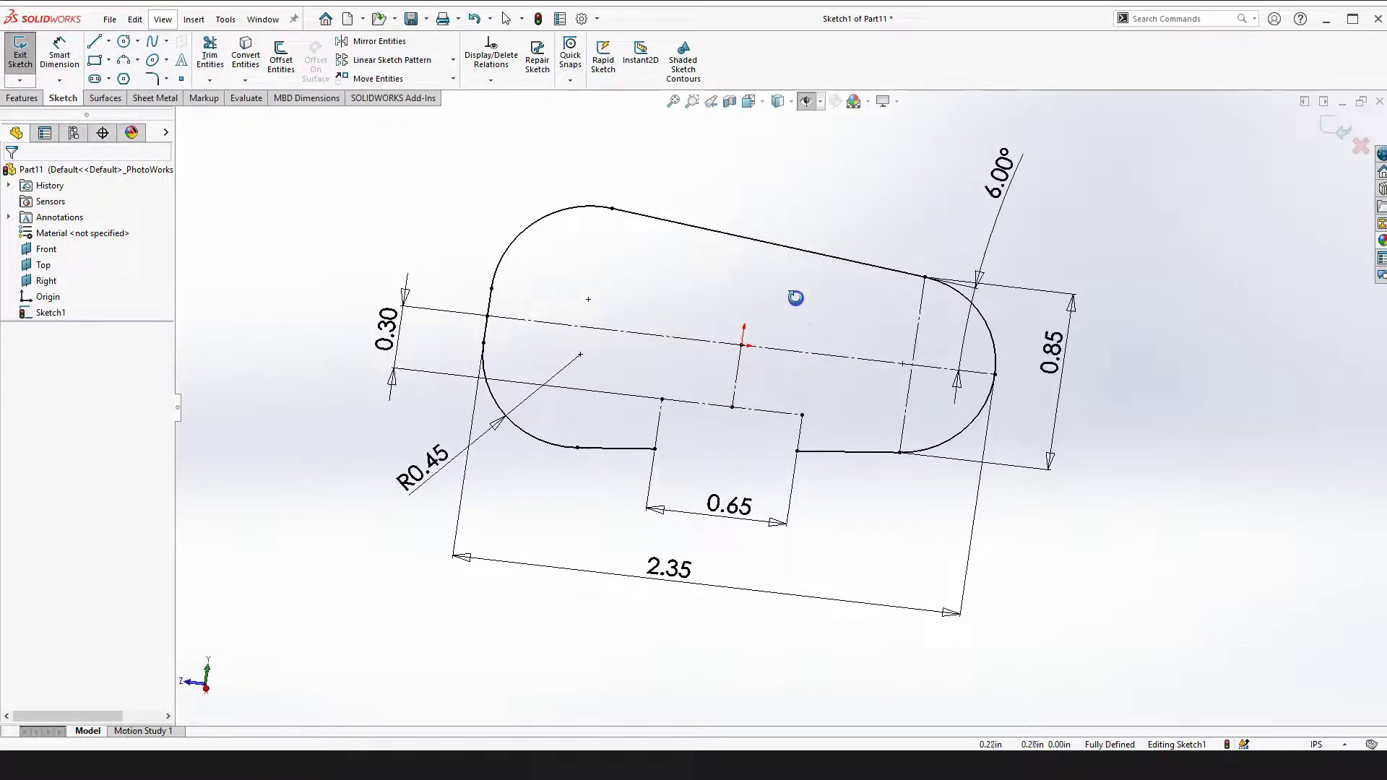
drag(786, 360, 776, 365)
key(Escape)
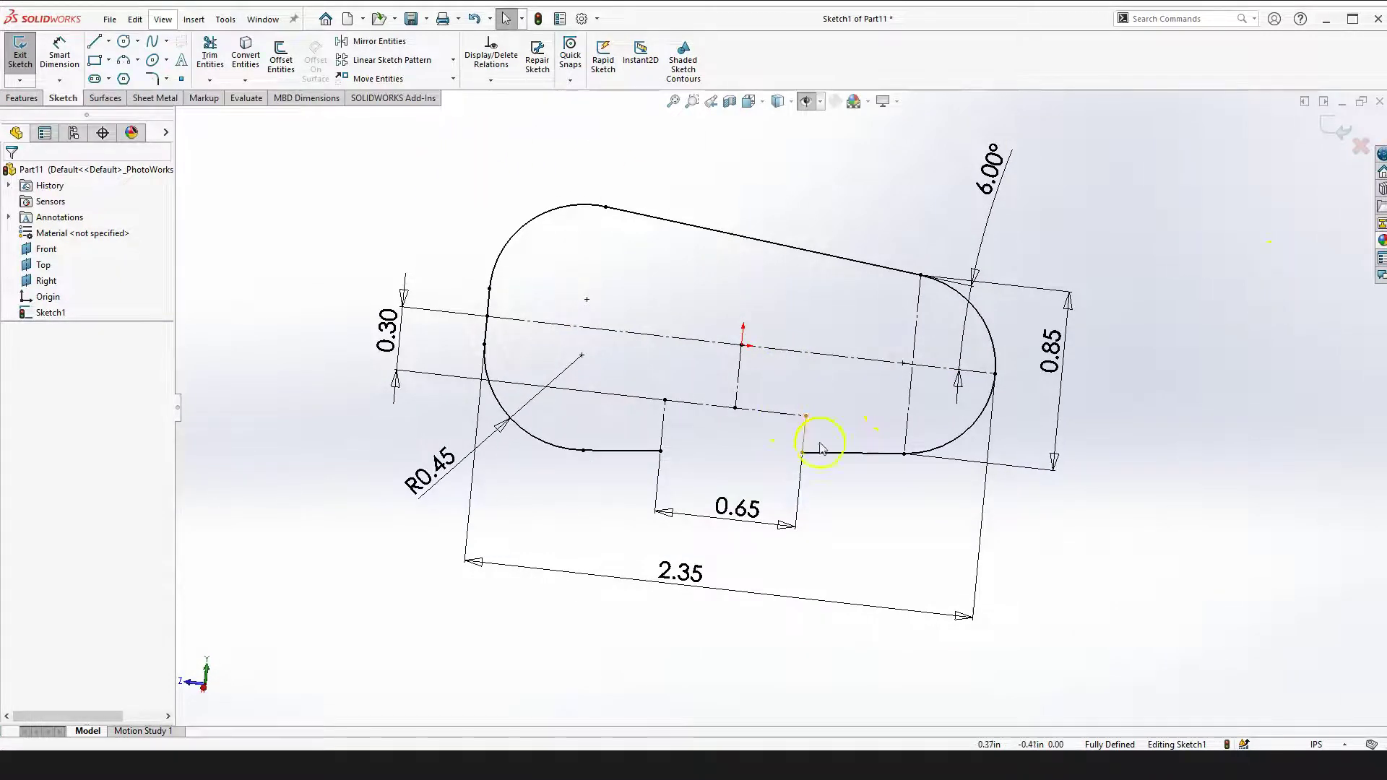
click(1224, 289)
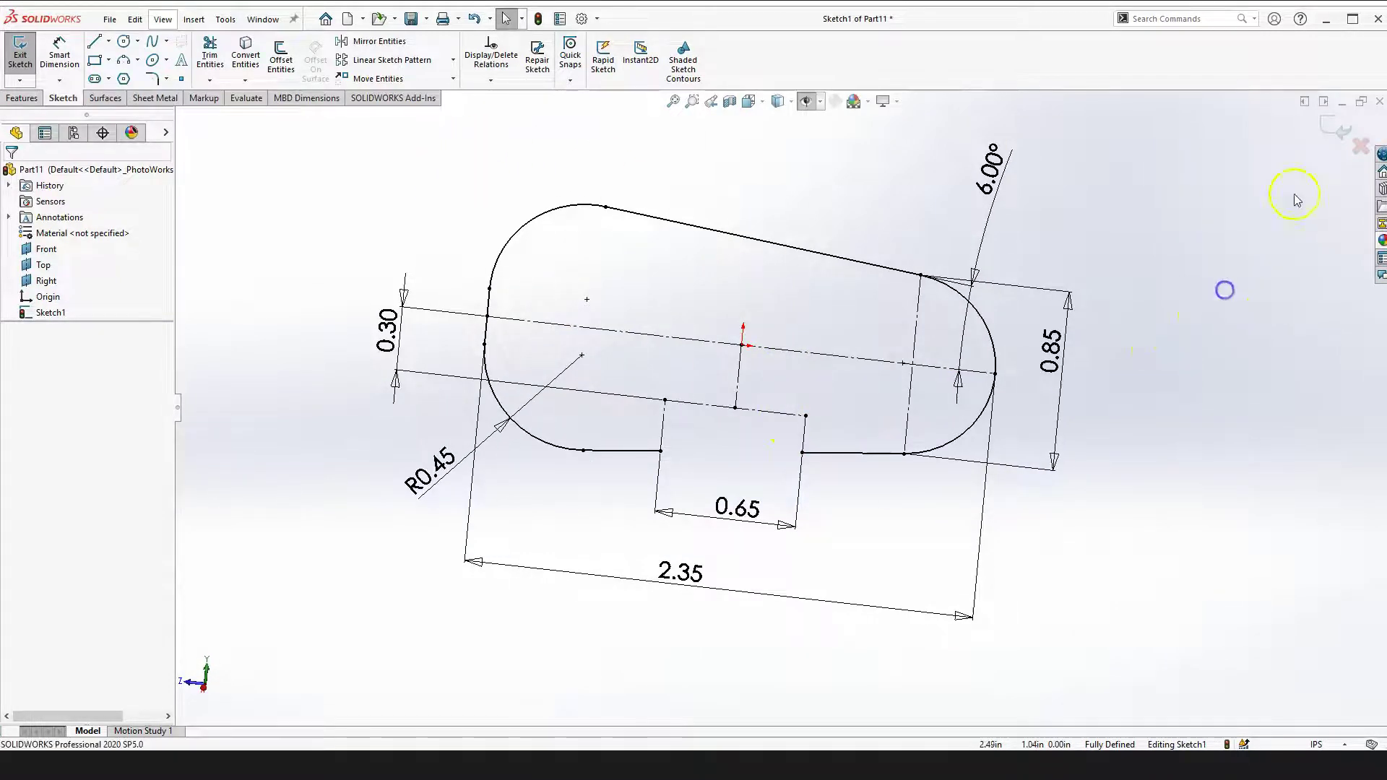
click(1329, 130)
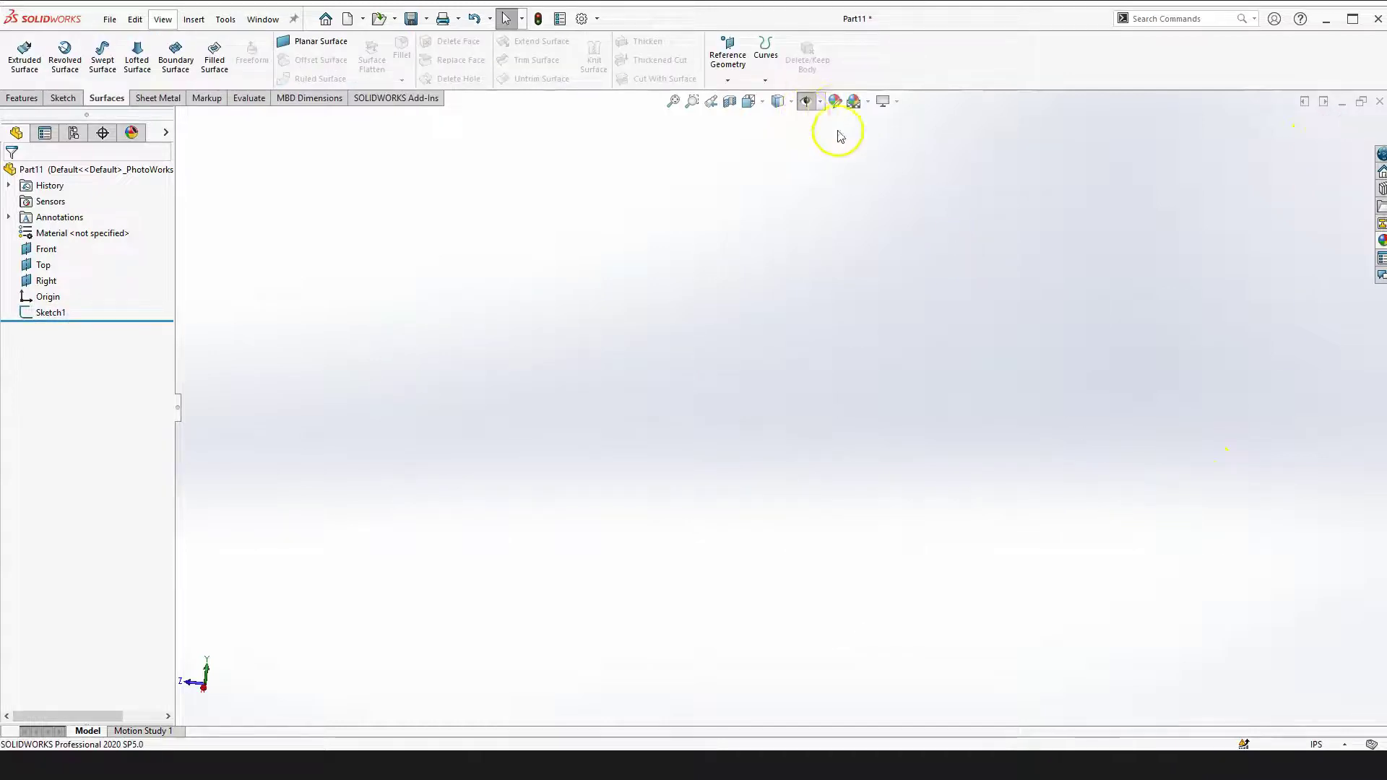
click(807, 103)
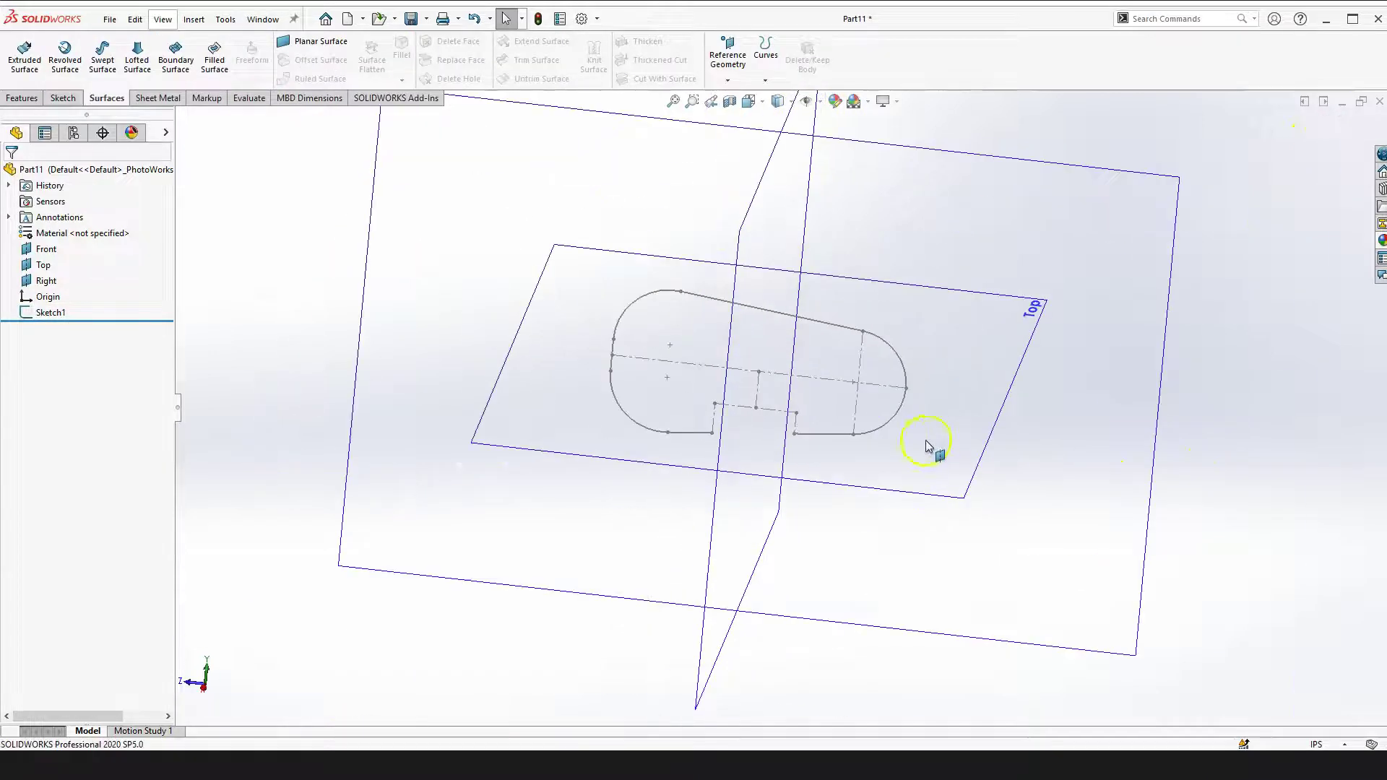
Turn the visibility of sketches off and back on
click(821, 102)
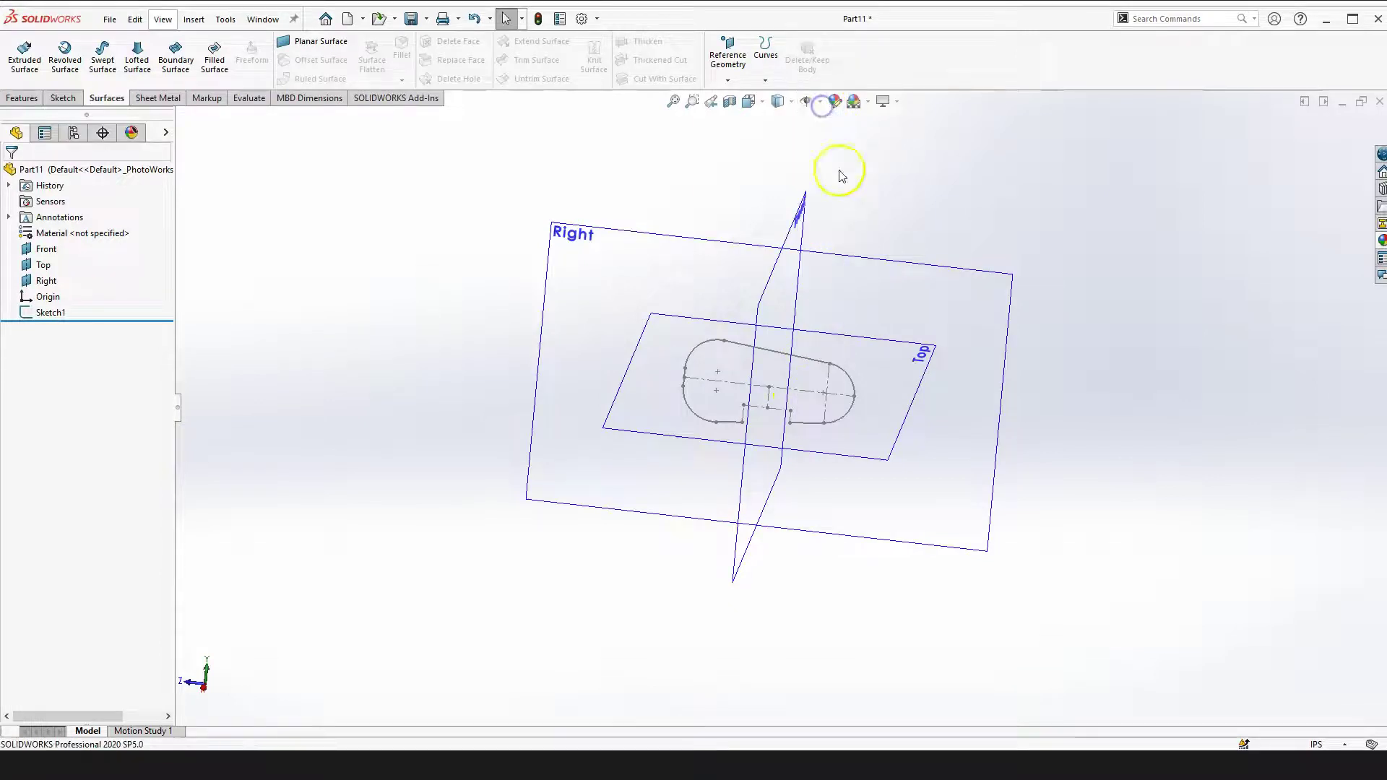
click(821, 102)
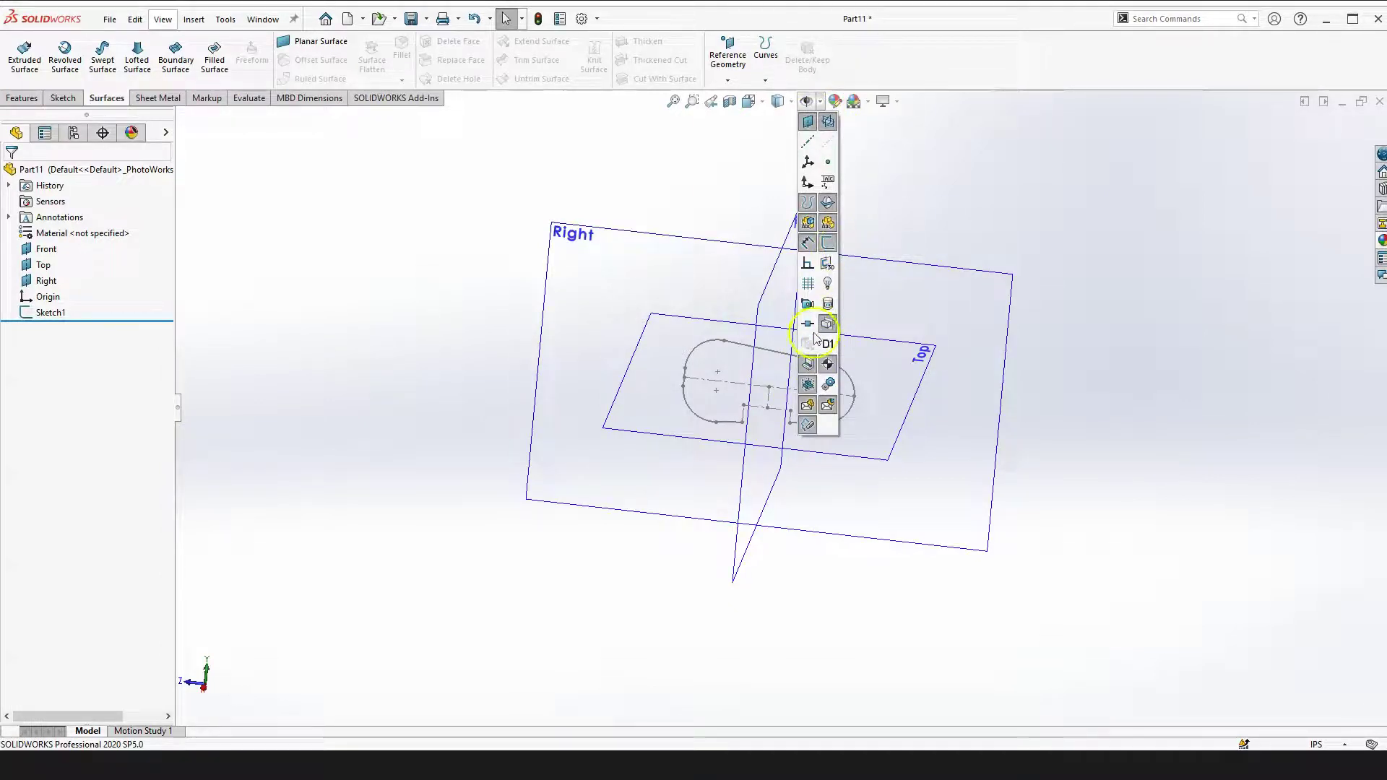
click(828, 244)
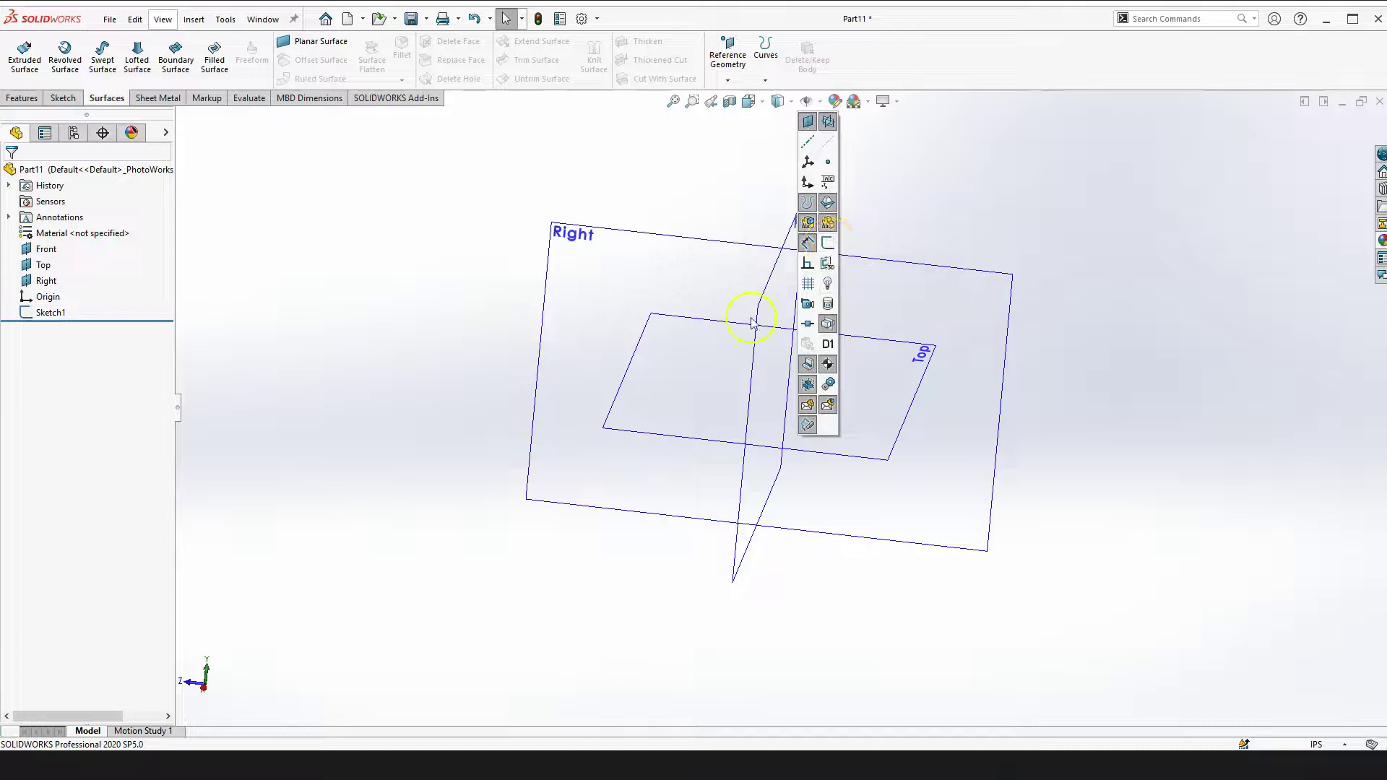
click(828, 245)
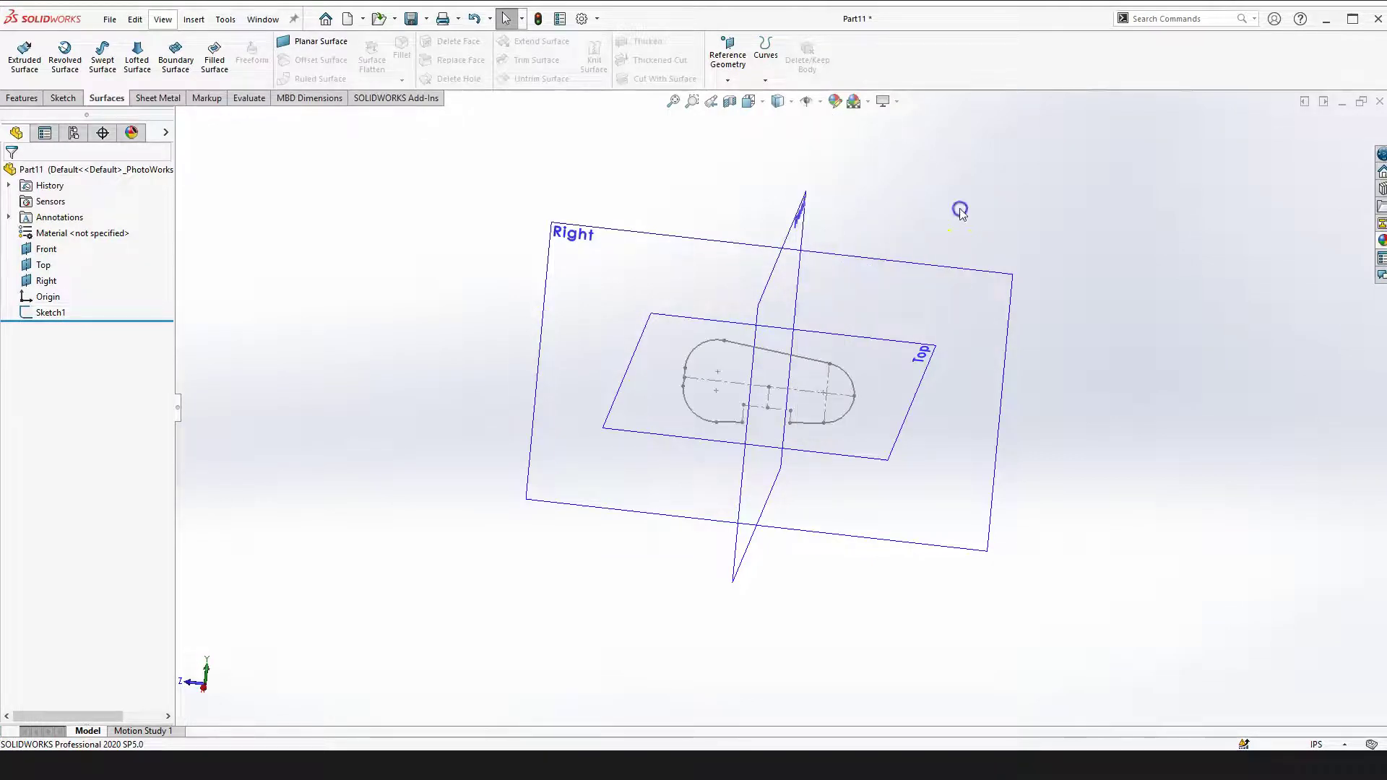
Examine the open ends of the outline sketch and their position relative to the Front, Top and Right planes
right_drag(1067, 214, 1059, 315)
middle_drag(1059, 315, 773, 406)
scroll(775, 412, down, 5)
mouse_move(804, 453)
middle_down()
mouse_move(808, 478)
mouse_move(794, 463)
middle_up()
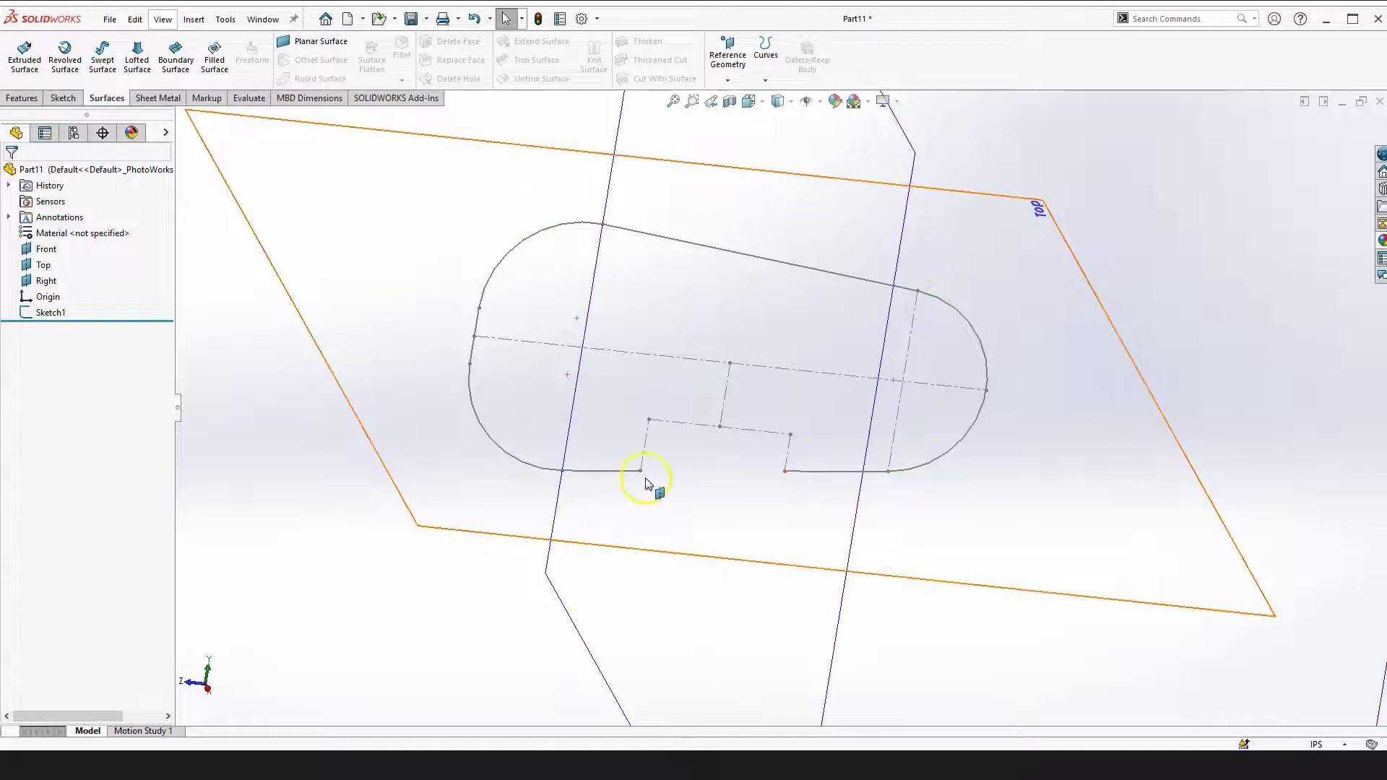
scroll(794, 390, up, 3)
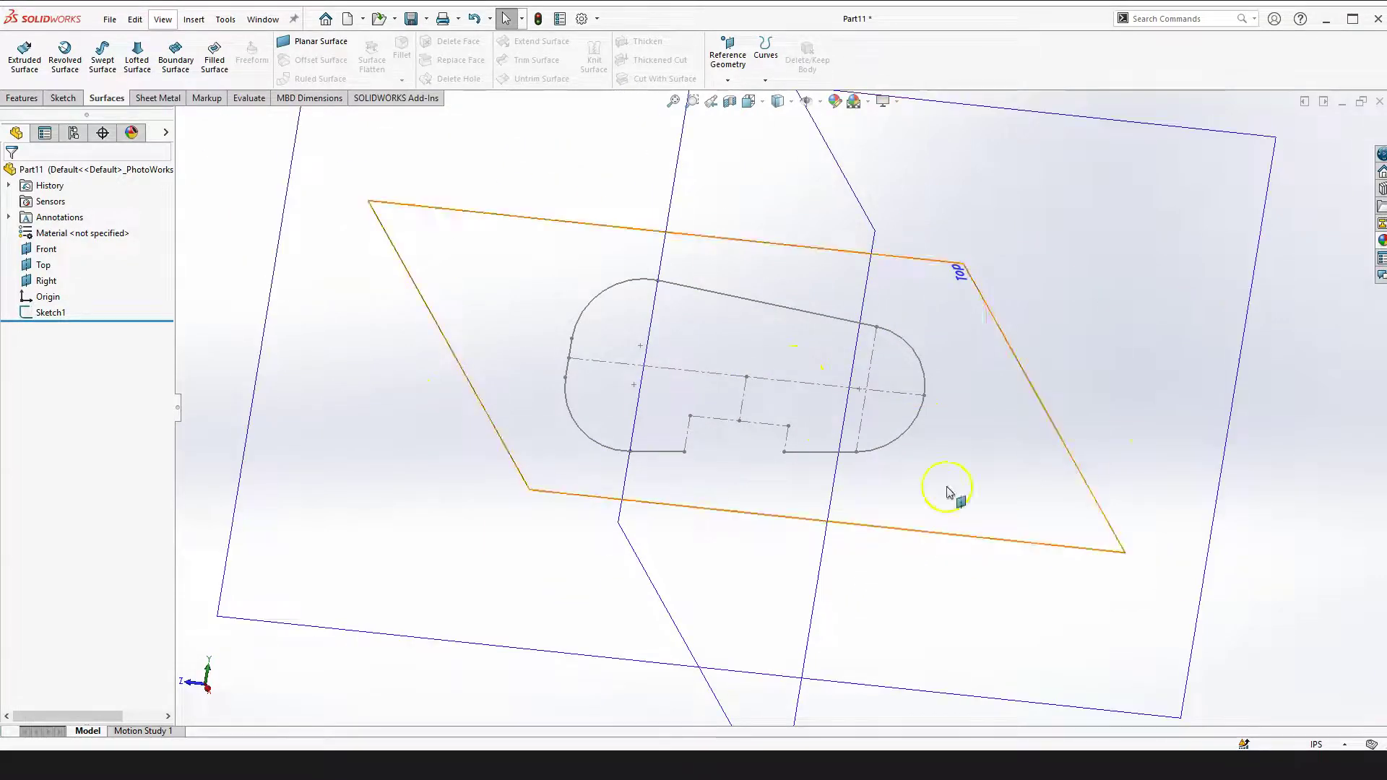
scroll(823, 459, up, 5)
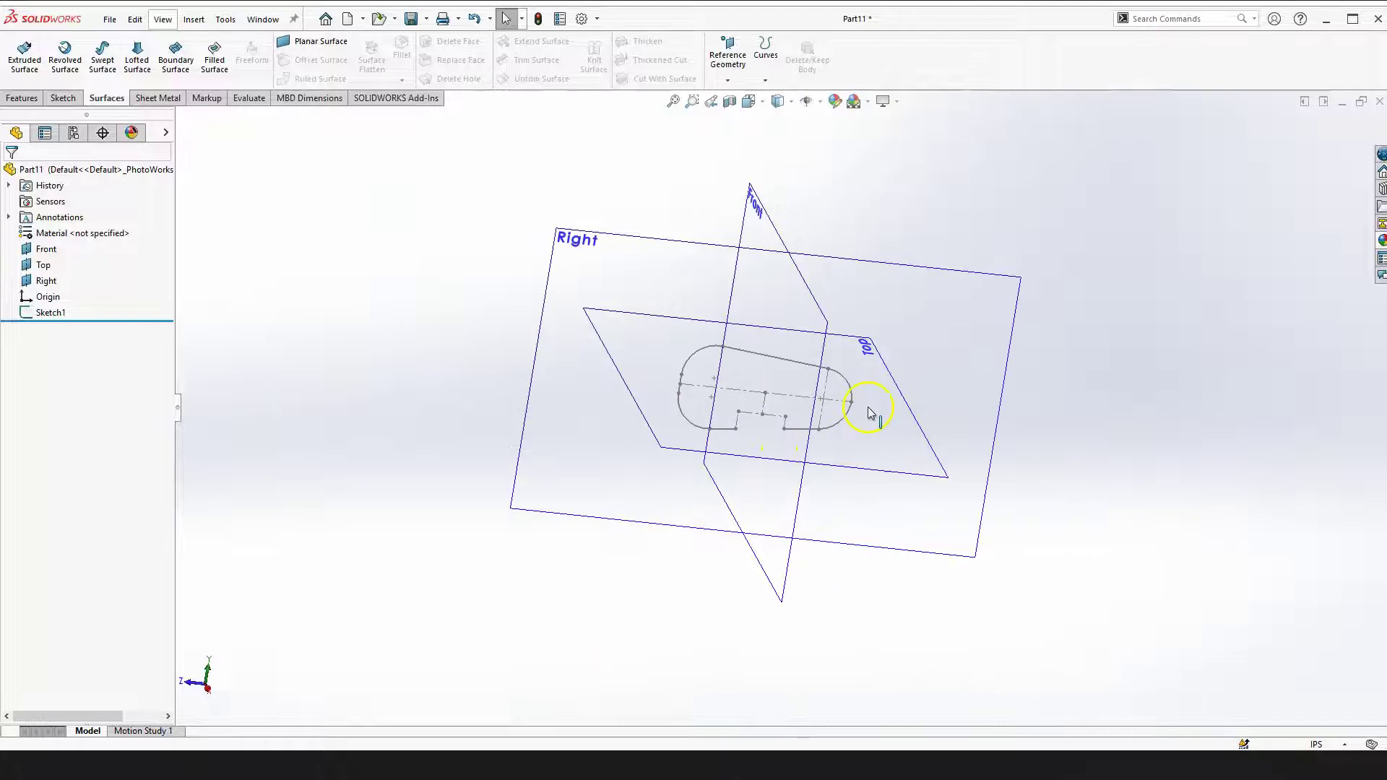
right_drag(1086, 362, 1087, 452)
mouse_move(838, 394)
mouse_down()
mouse_move(777, 378)
mouse_move(808, 367)
mouse_move(780, 383)
mouse_move(796, 406)
mouse_move(805, 263)
mouse_up()
scroll(795, 407, down, 3)
scroll(805, 262, up, 2)
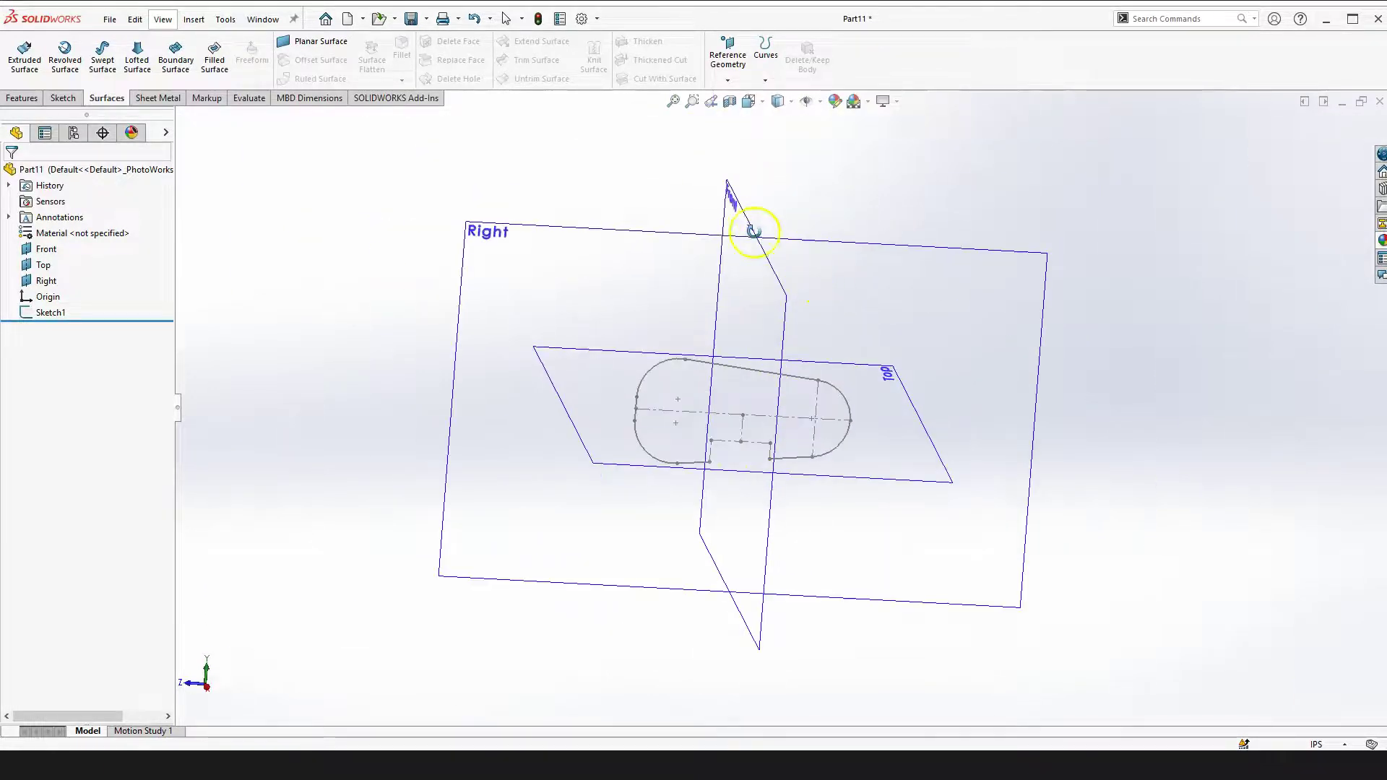
key(Escape)
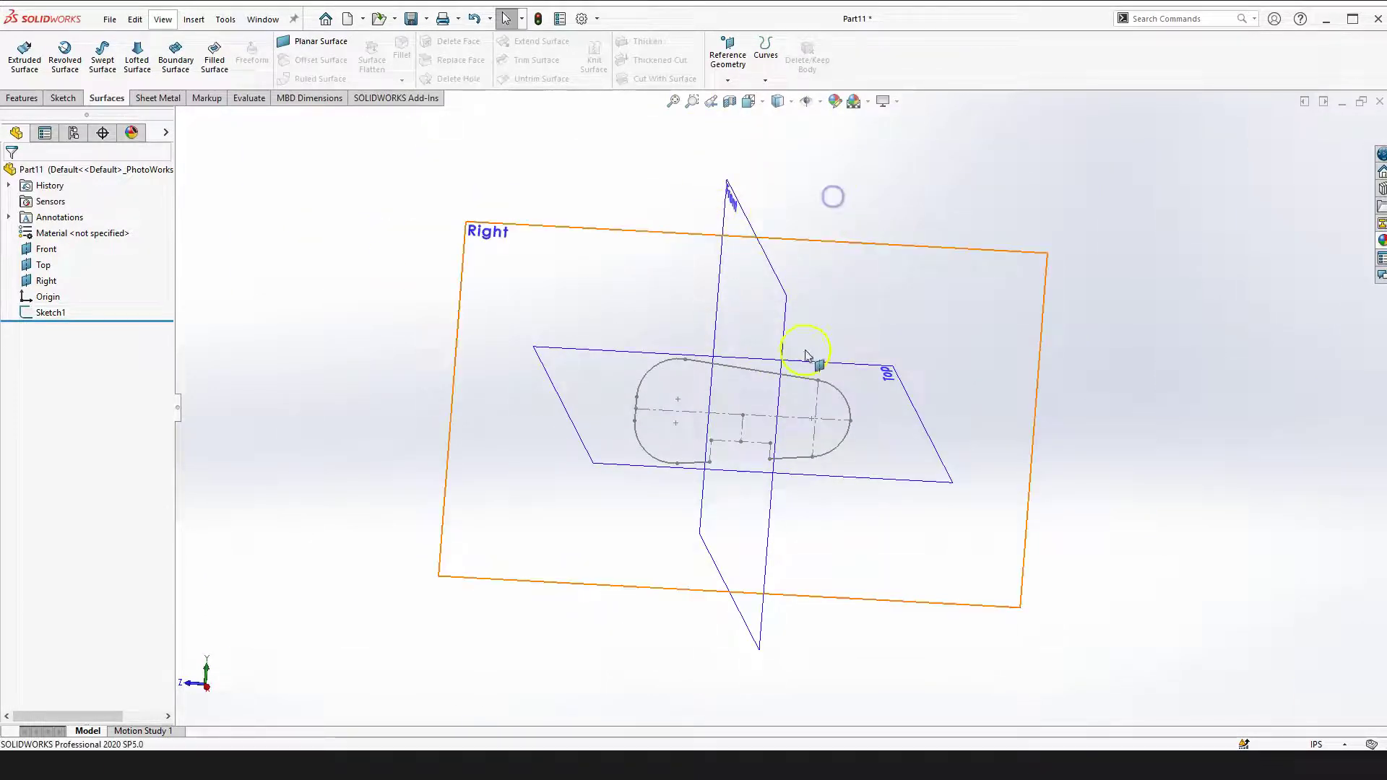
Create a reference plane parallel to Front through the outline's open endpoint nearer the narrow end, and hide the Front plane
scroll(794, 357, down, 2)
click(758, 513)
click(713, 144)
key(f)
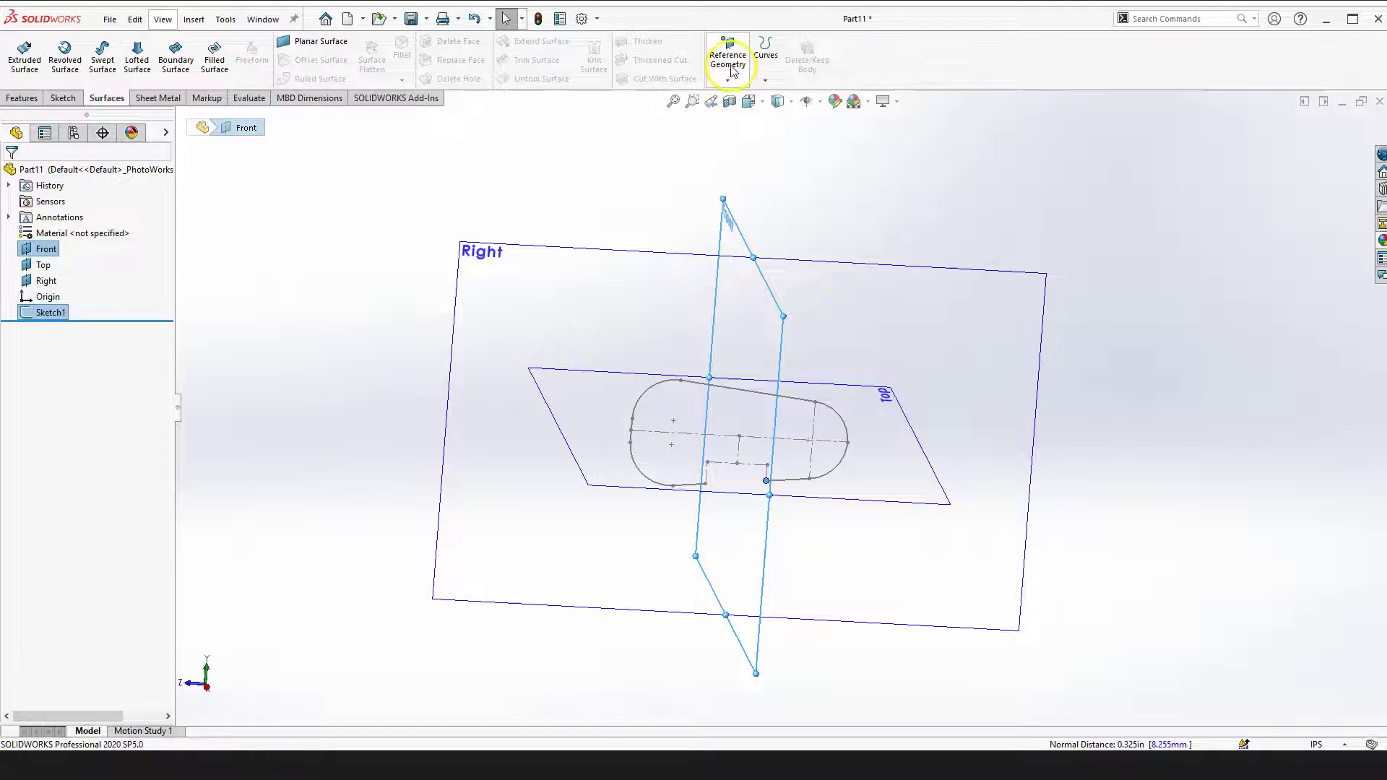
click(727, 58)
click(742, 97)
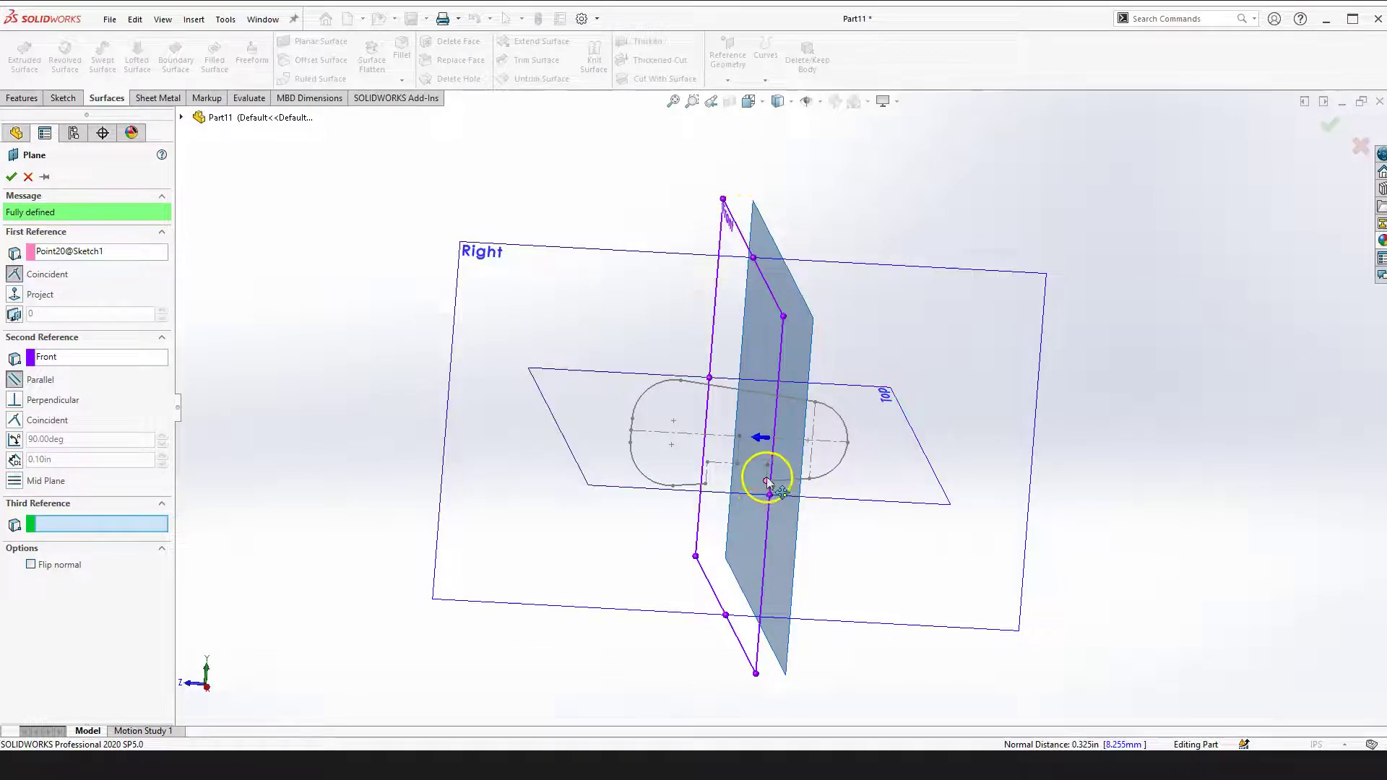
click(11, 176)
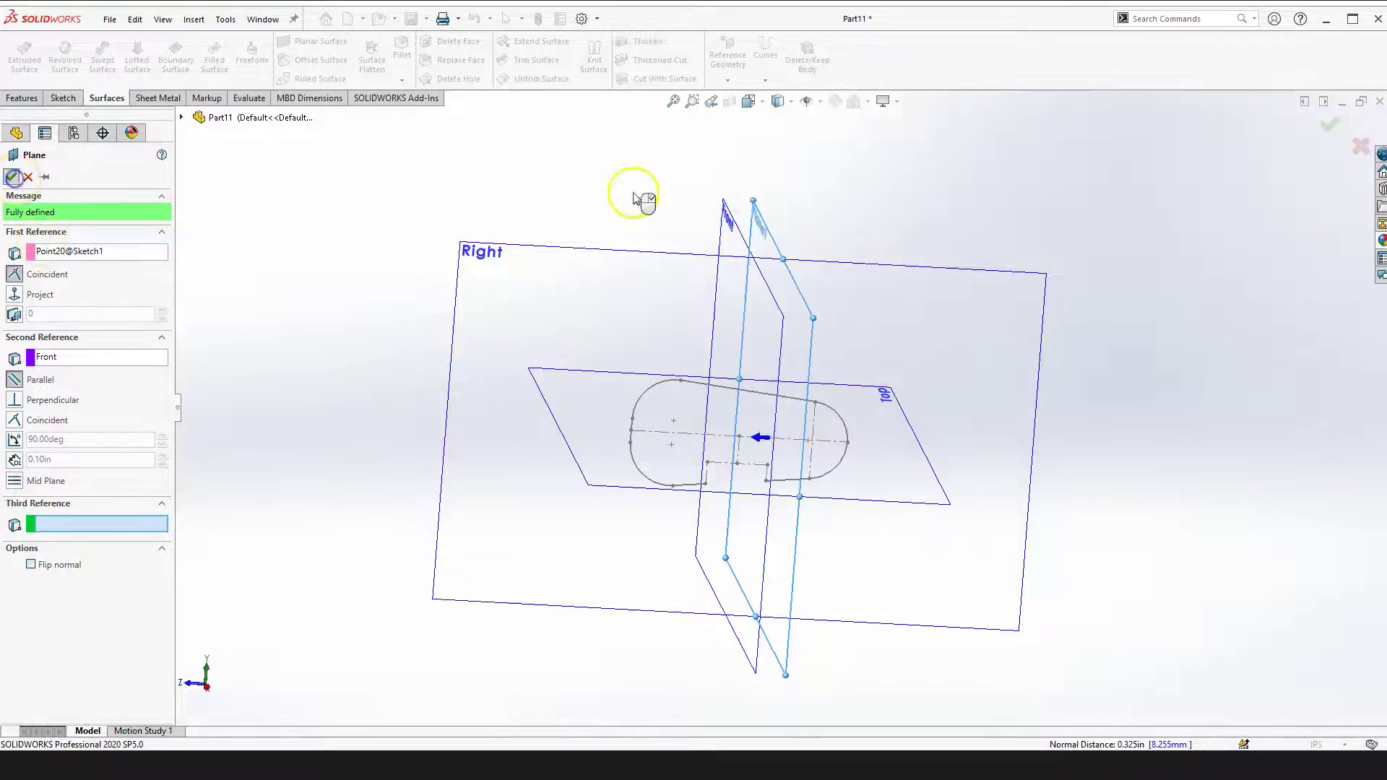
click(729, 233)
click(816, 186)
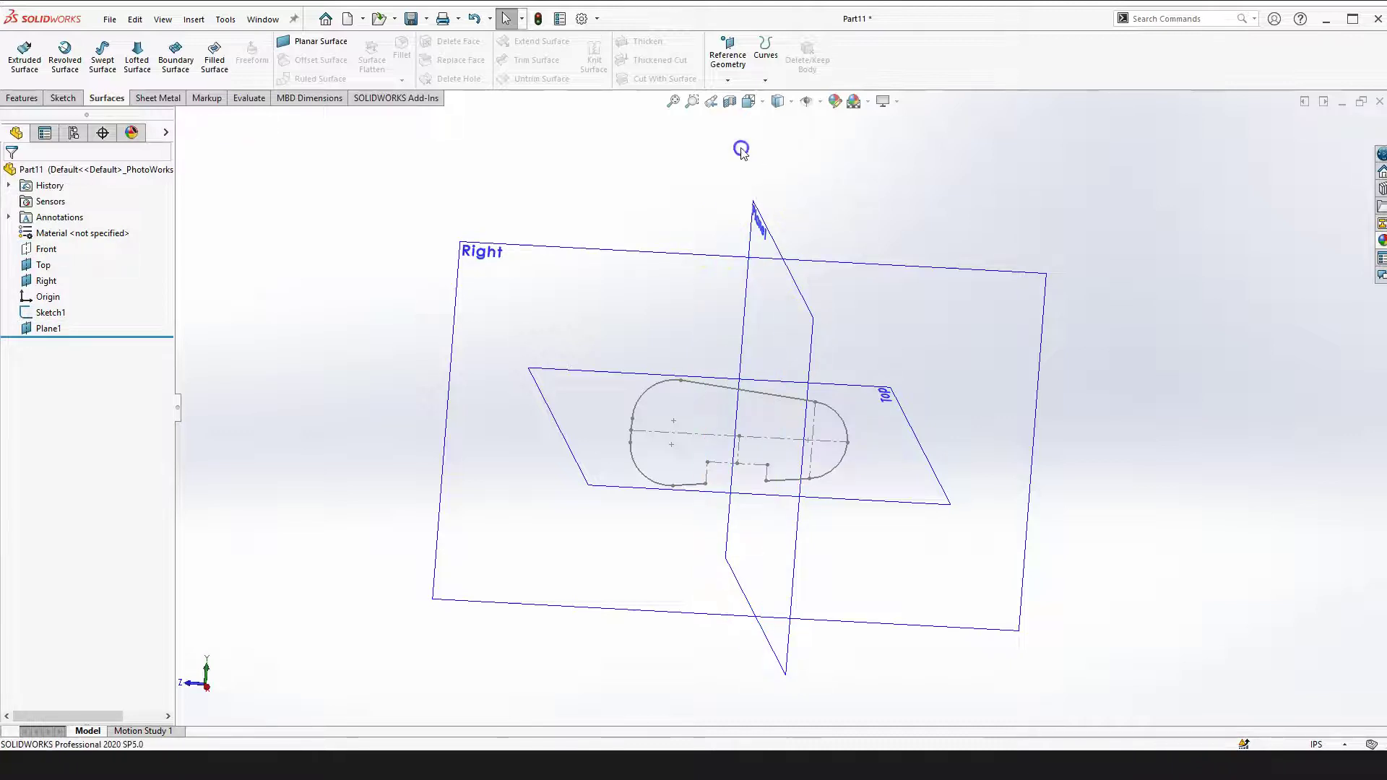
Hide the Right and Top planes, leaving the plane at the outline's open end displayed
click(583, 302)
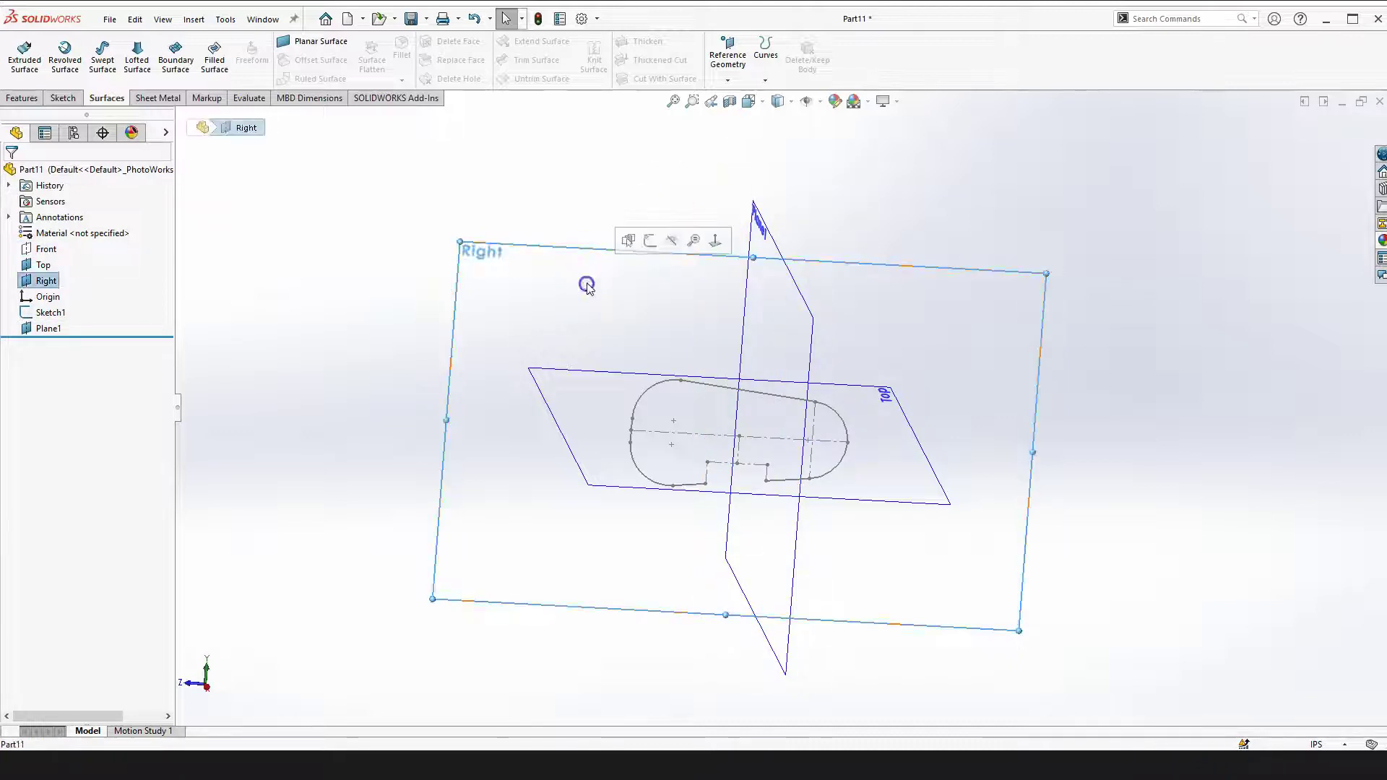
click(671, 239)
click(588, 395)
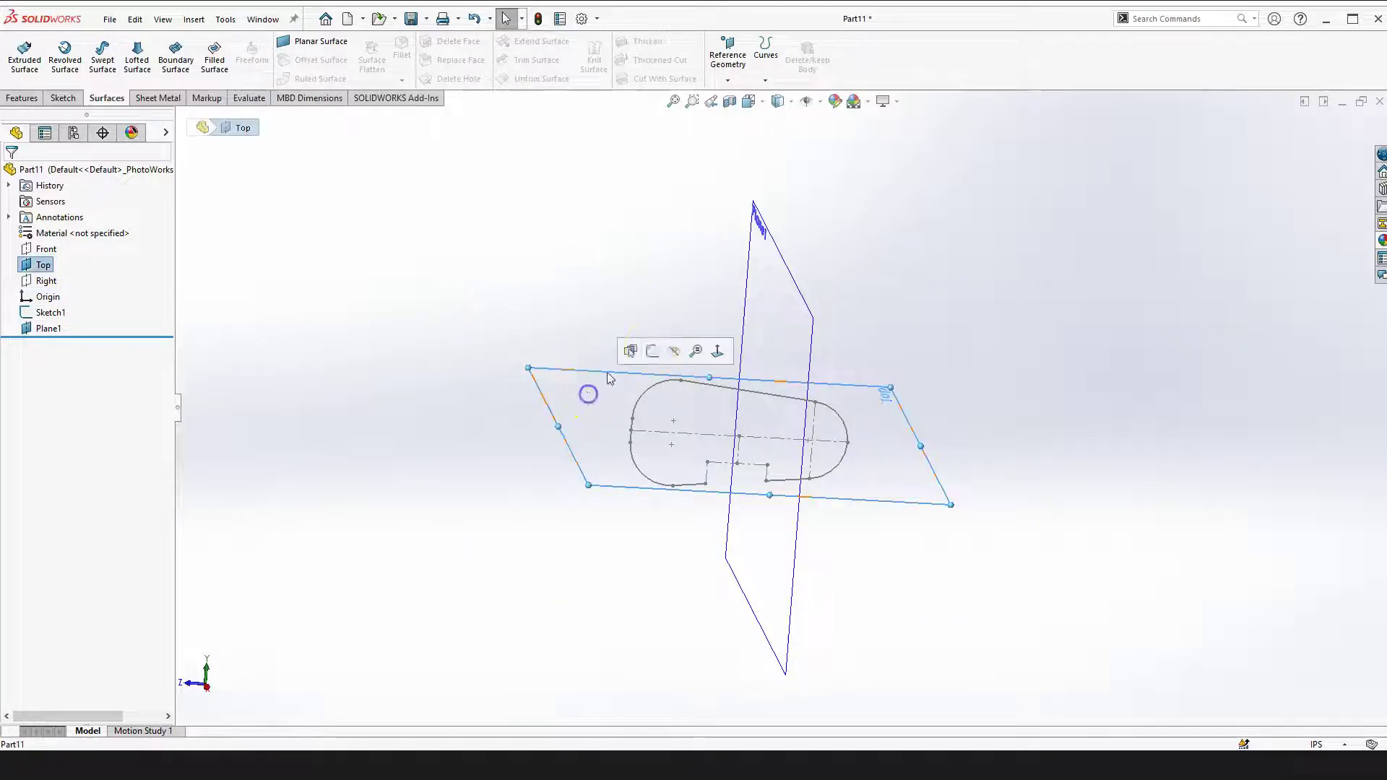
click(674, 350)
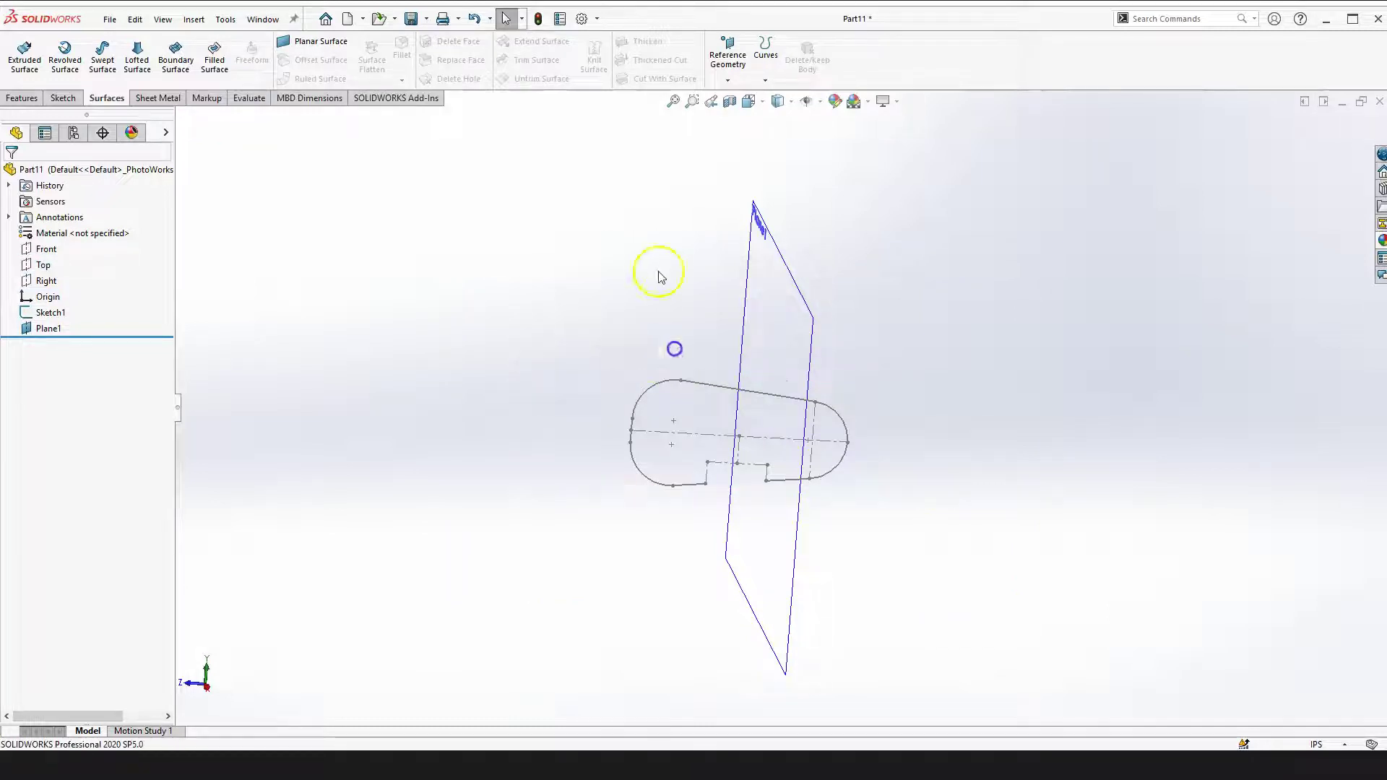
Start a sketch on the plane at the outline's open end and draw a circle about 0.70 in in diameter centered on the outline's endpoint
right_click(648, 228)
mouse_move(648, 228)
middle_down()
mouse_move(770, 294)
mouse_move(697, 217)
mouse_move(761, 285)
middle_up()
key(Escape)
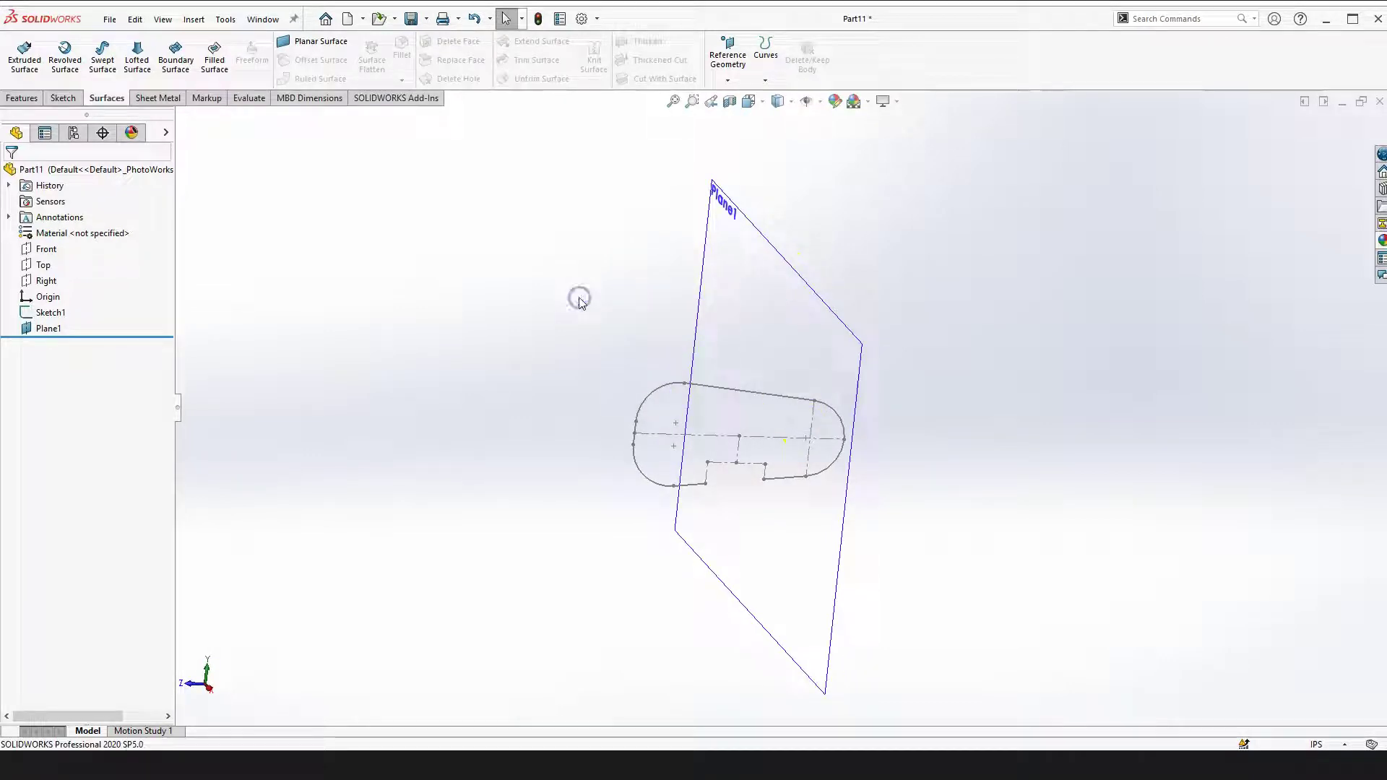
click(755, 318)
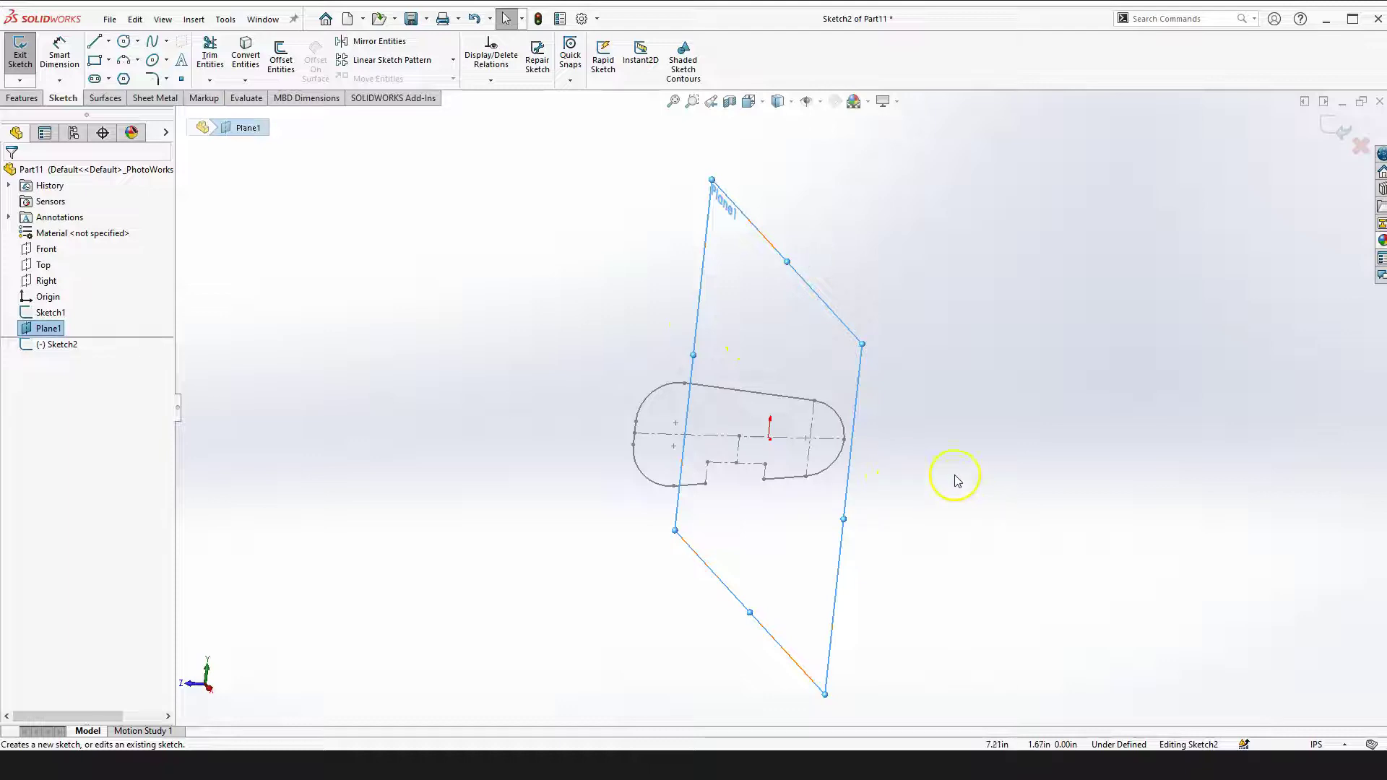
mouse_move(948, 411)
right_down()
mouse_move(952, 439)
mouse_move(1046, 463)
right_up()
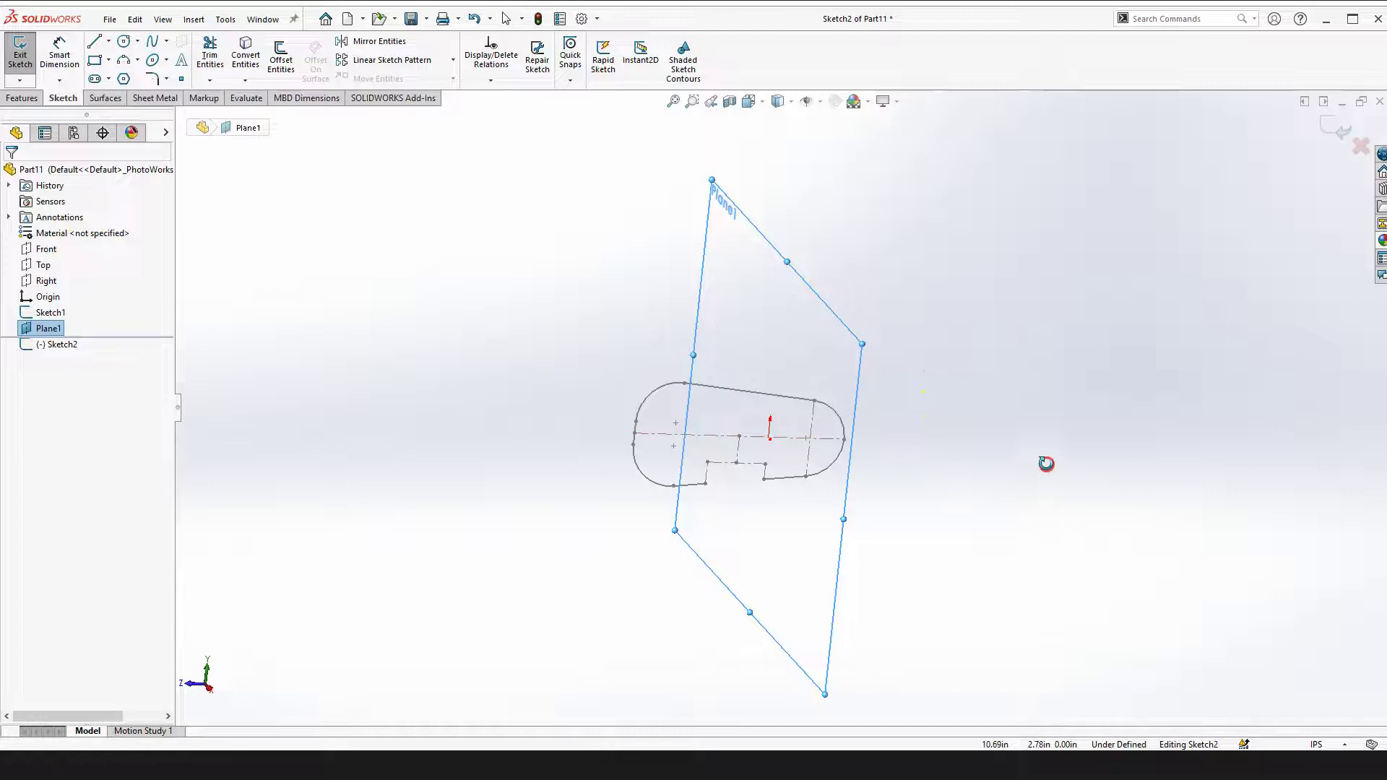
mouse_move(785, 438)
middle_down()
mouse_move(796, 471)
mouse_move(815, 465)
mouse_move(780, 530)
mouse_move(749, 539)
middle_up()
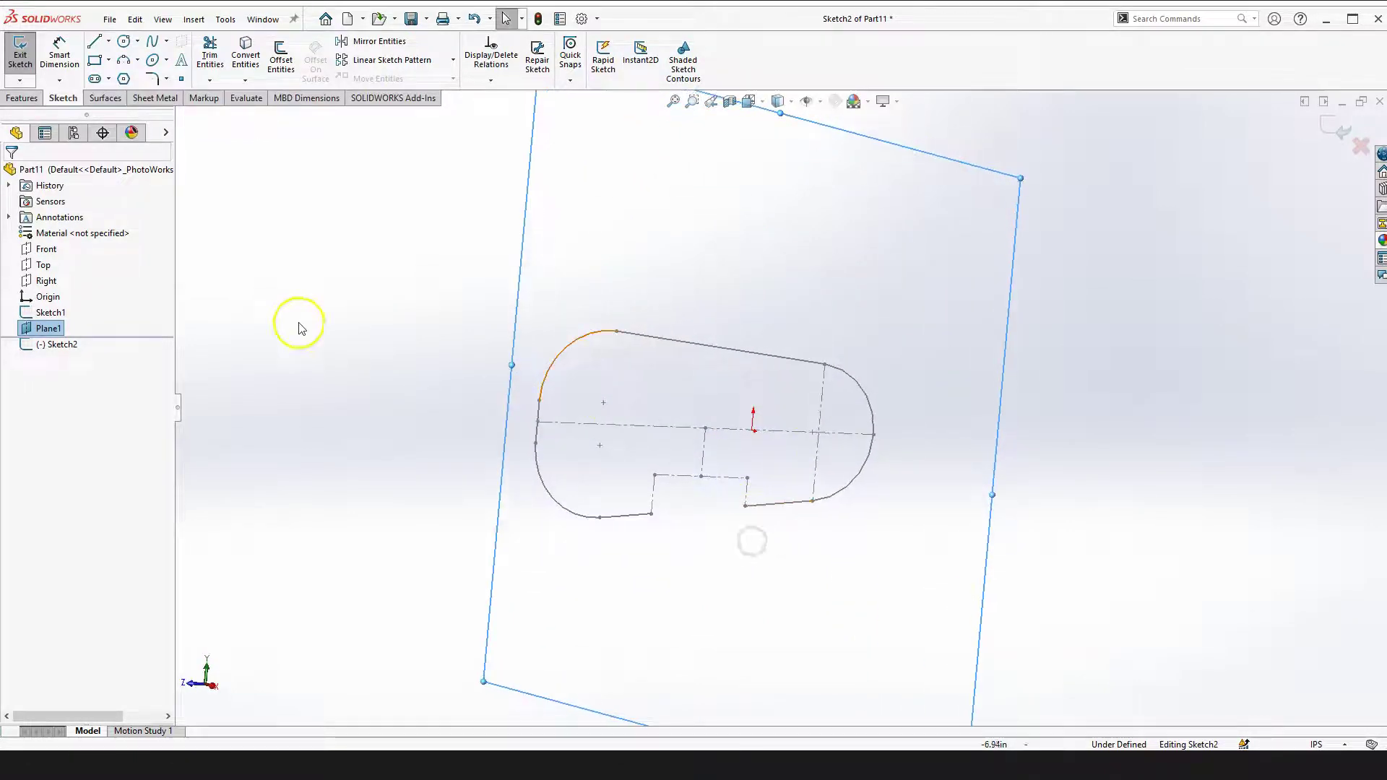
click(127, 44)
scroll(749, 504, down, 5)
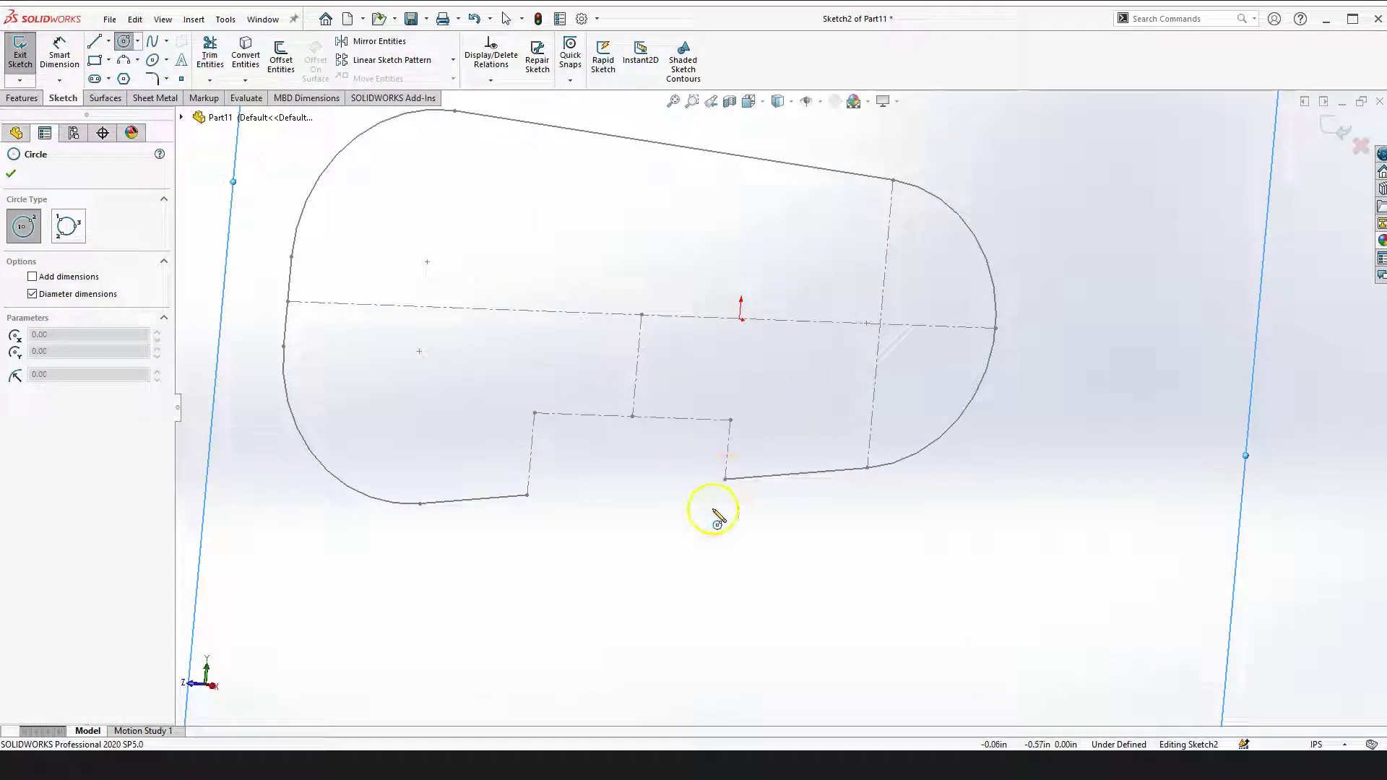
click(726, 480)
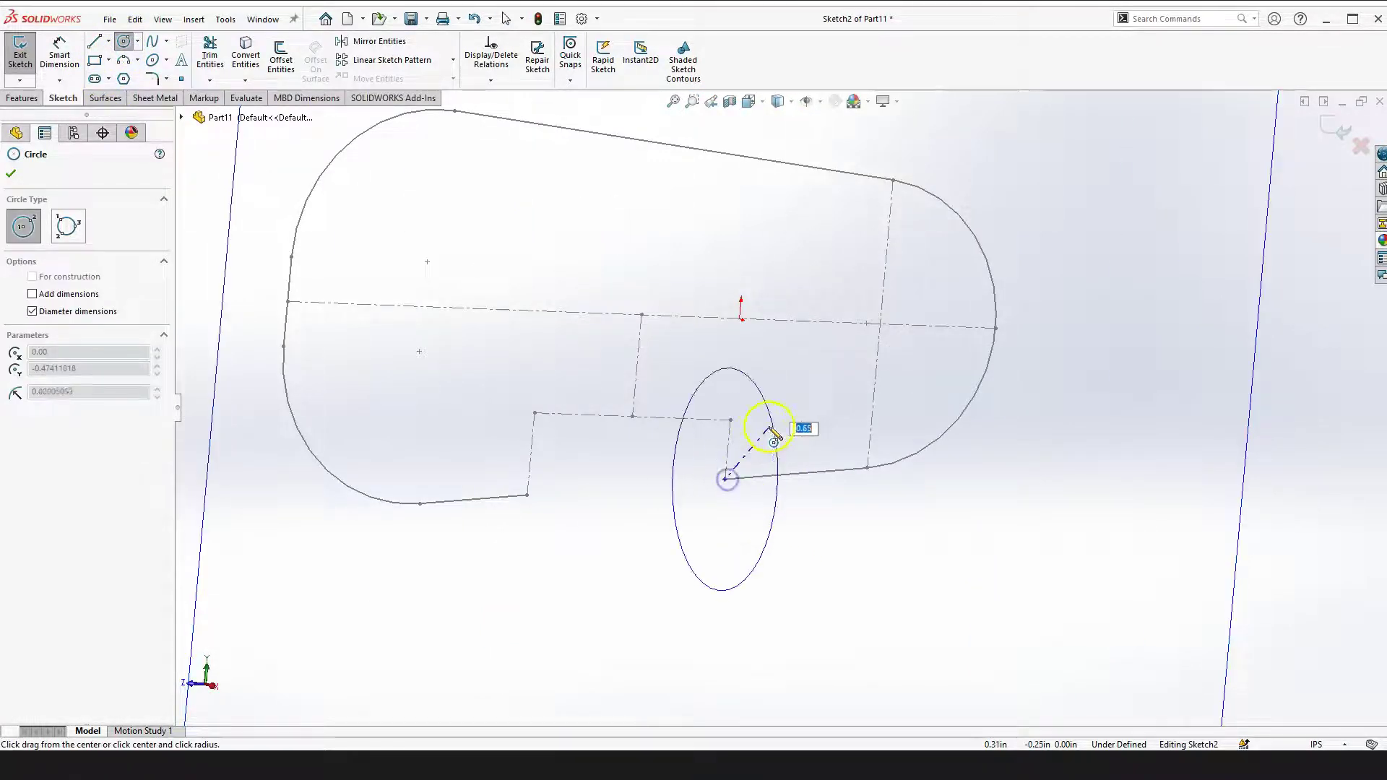
click(777, 425)
key(Escape)
scroll(780, 433, up, 3)
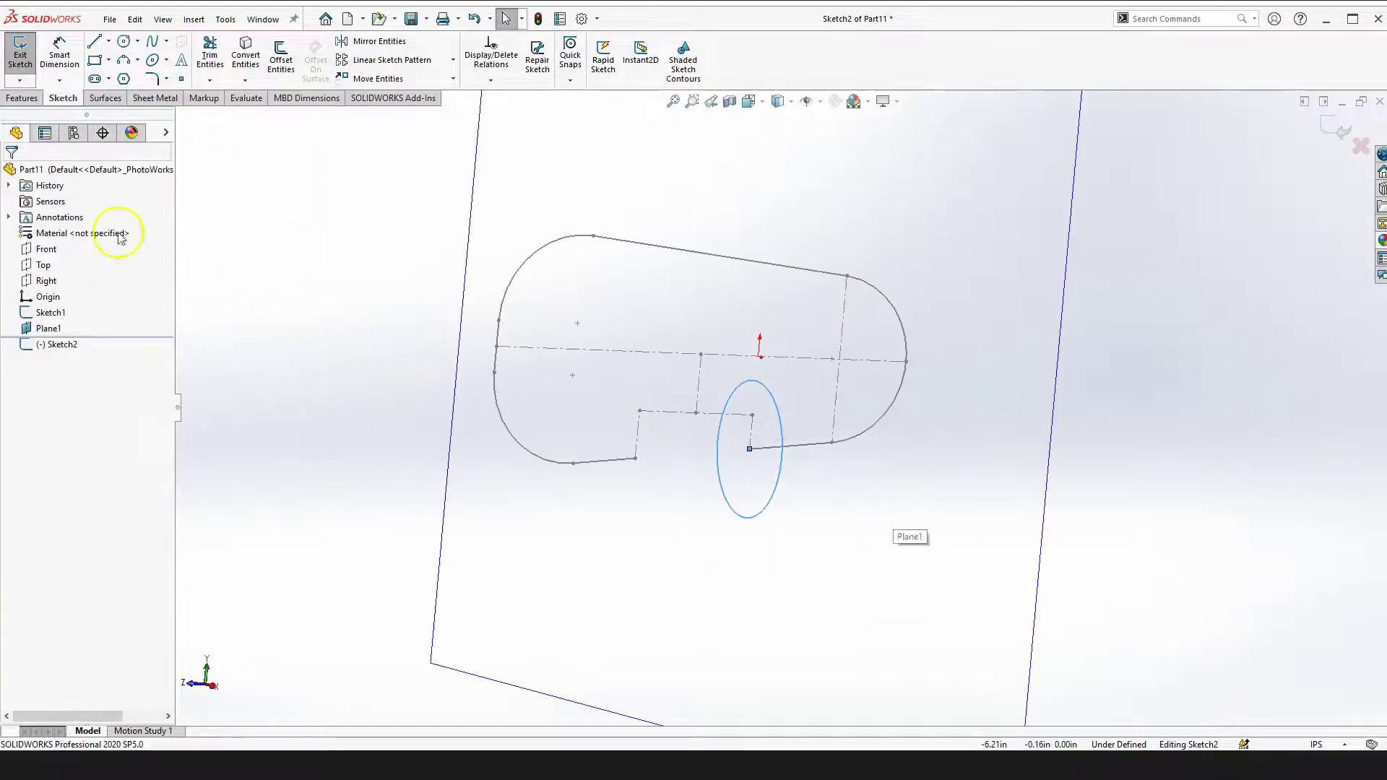
Dimension the circle's diameter as 0.22 in and exit the sketch
click(60, 54)
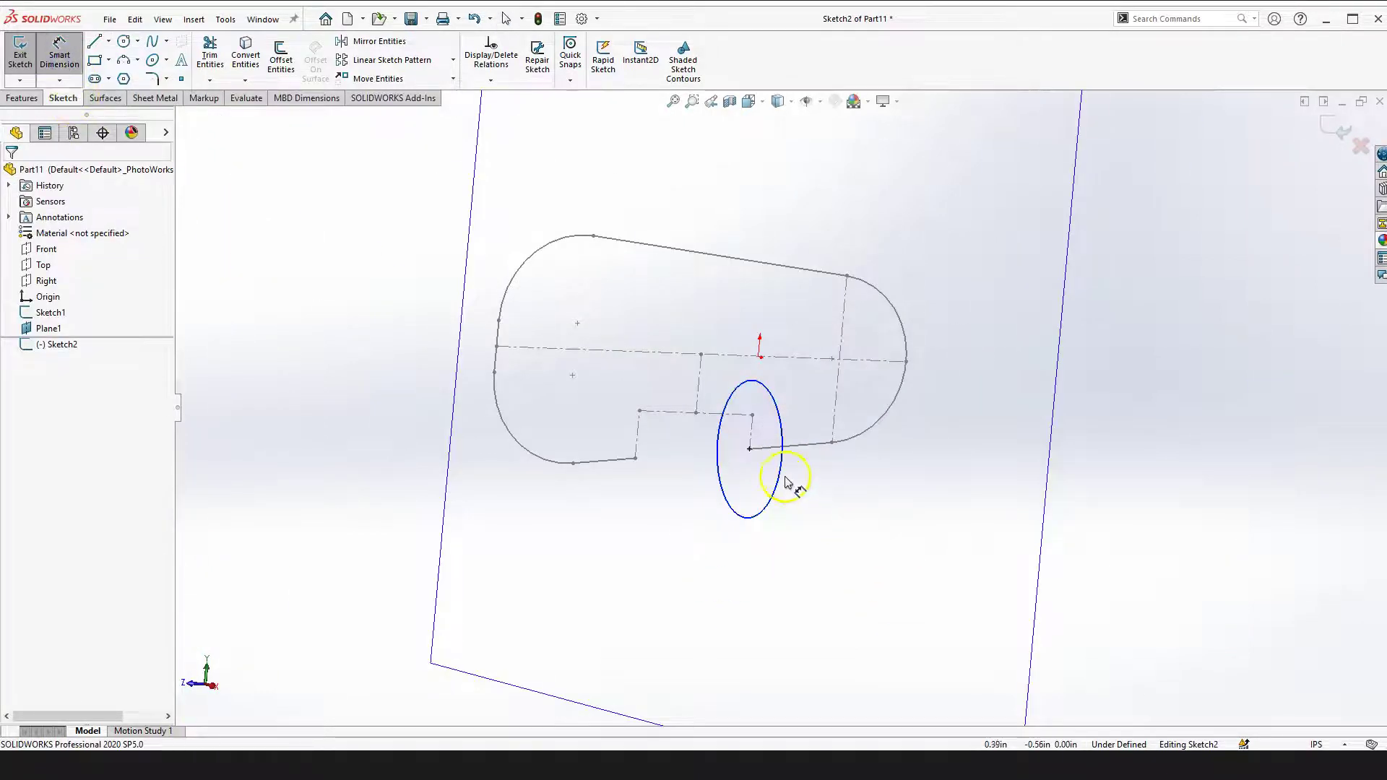
click(783, 481)
click(878, 536)
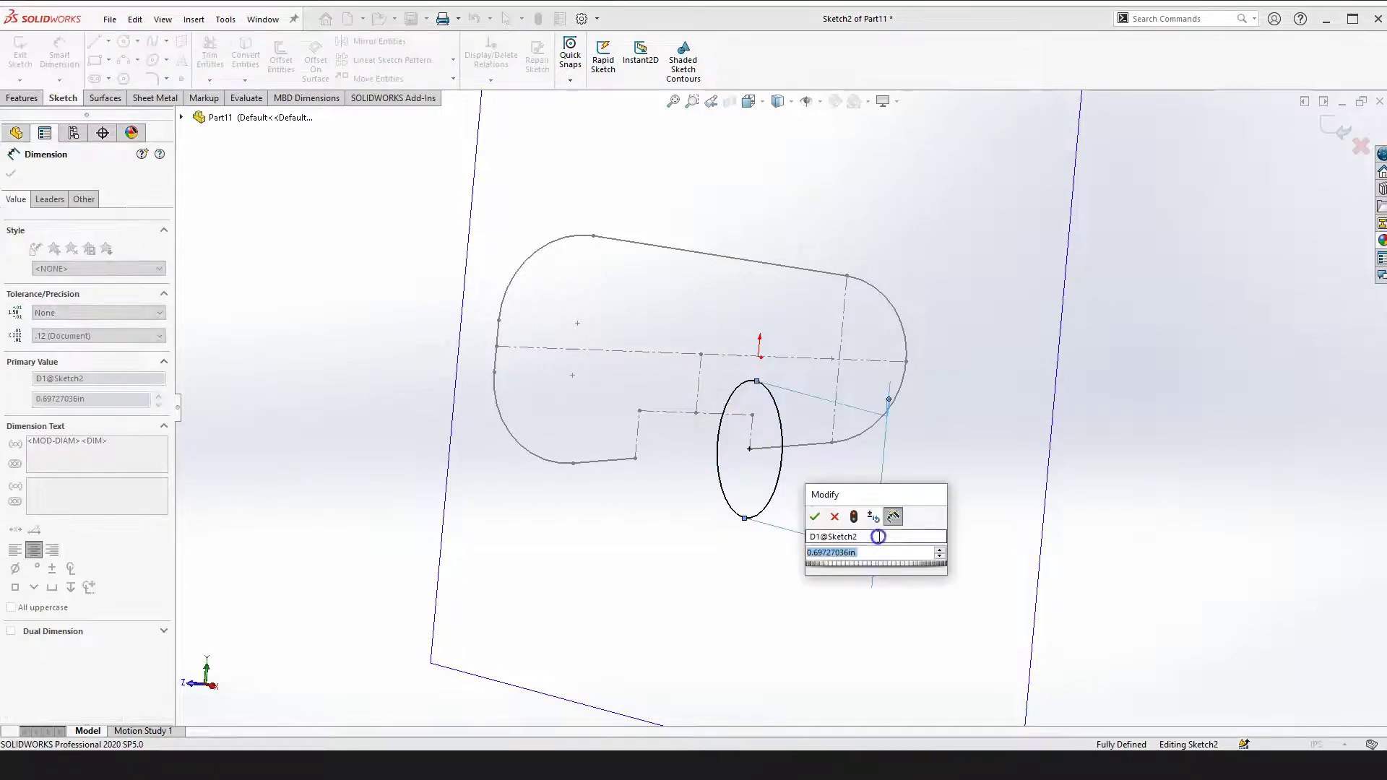
text(.22)
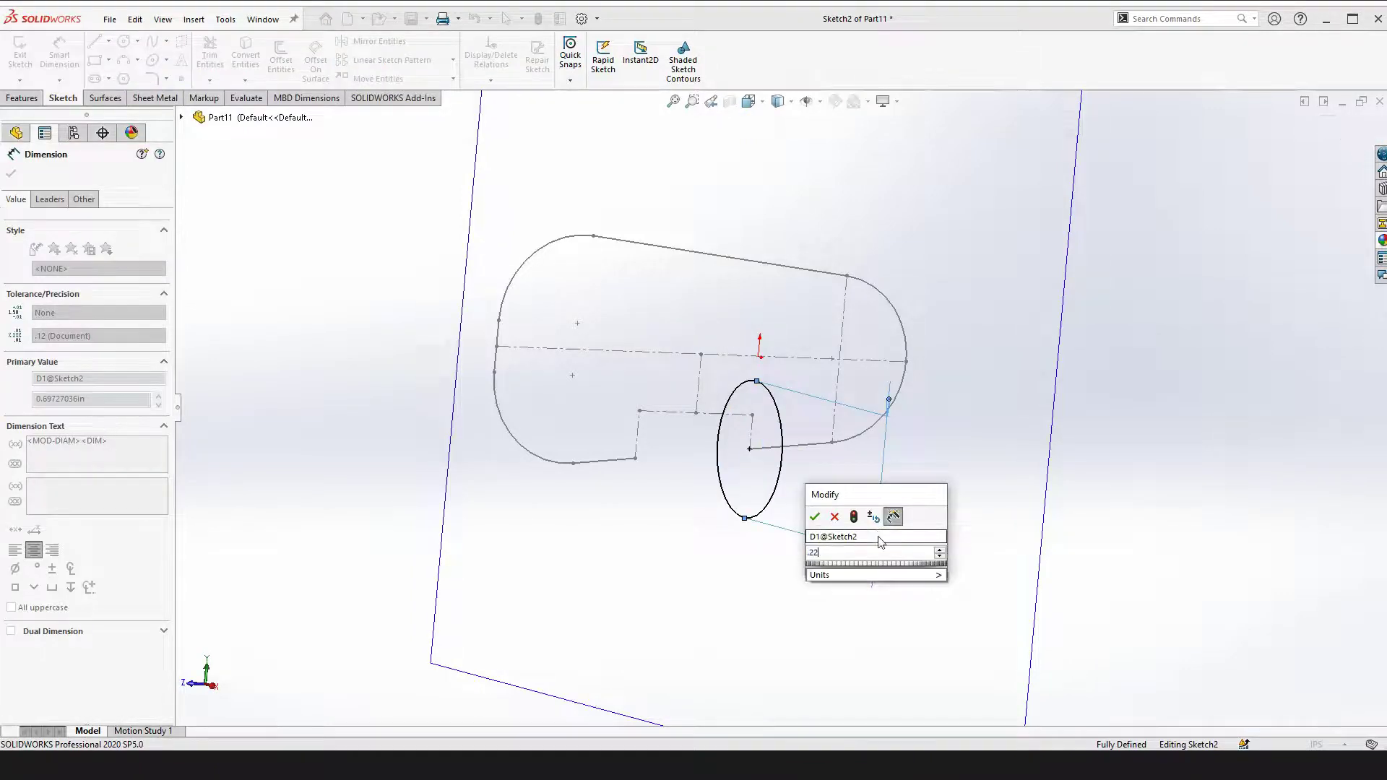
key(Return)
click(881, 552)
middle_drag(829, 582, 787, 417)
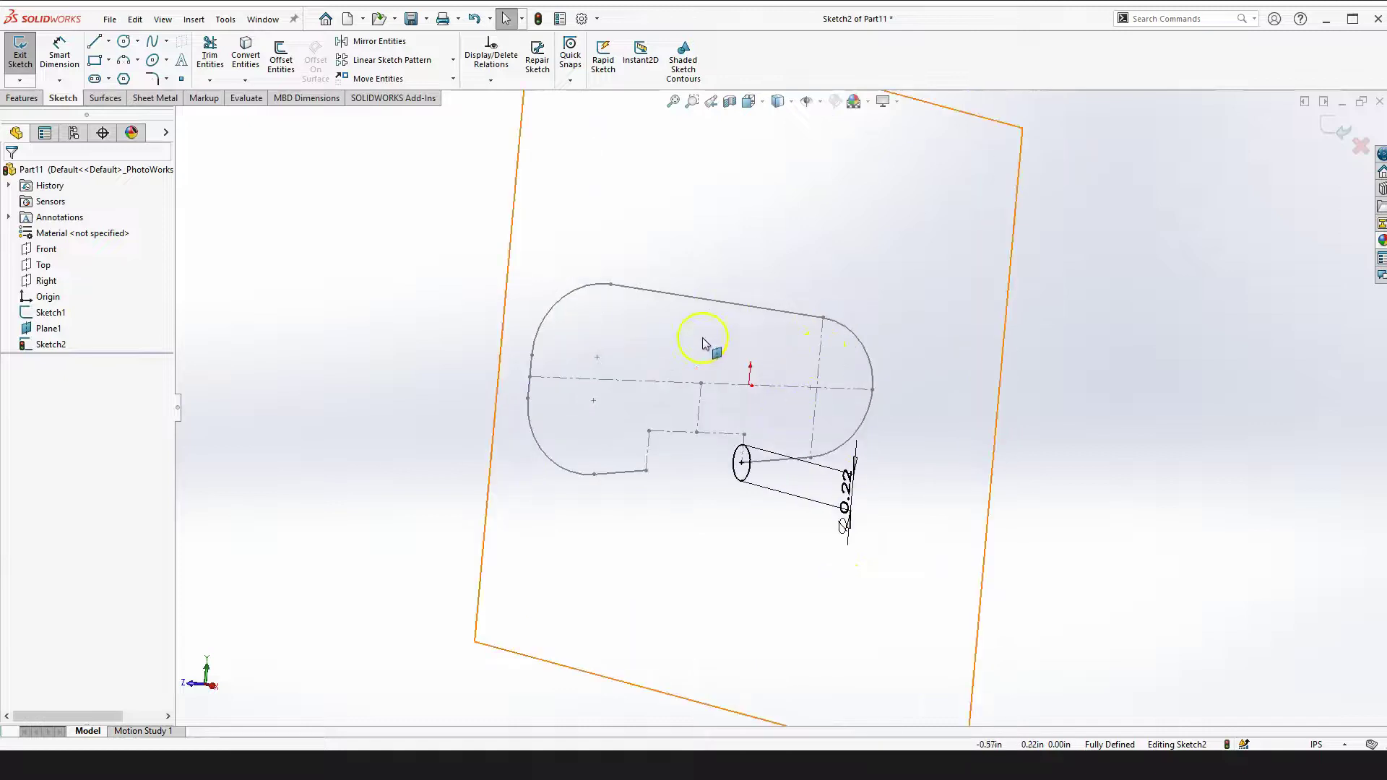
click(1257, 242)
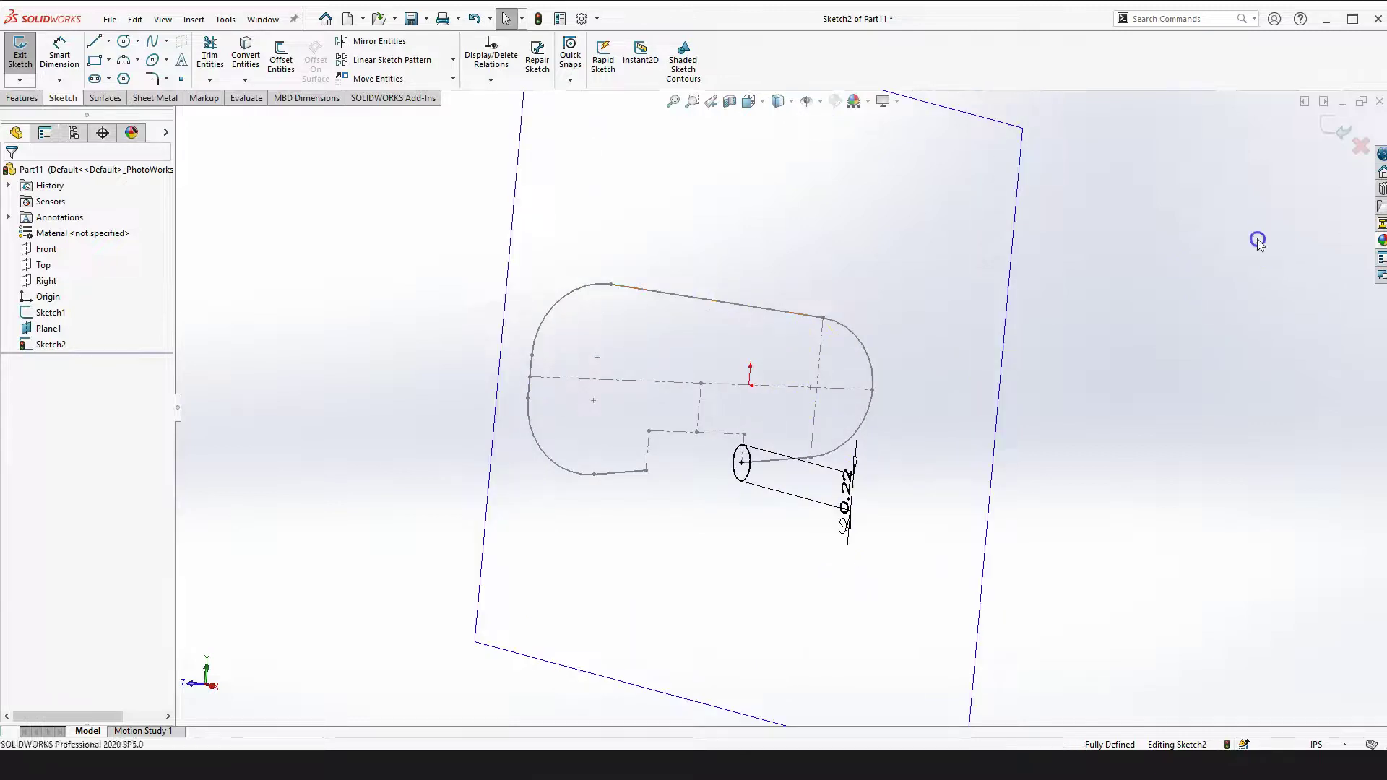
click(1337, 131)
click(1121, 453)
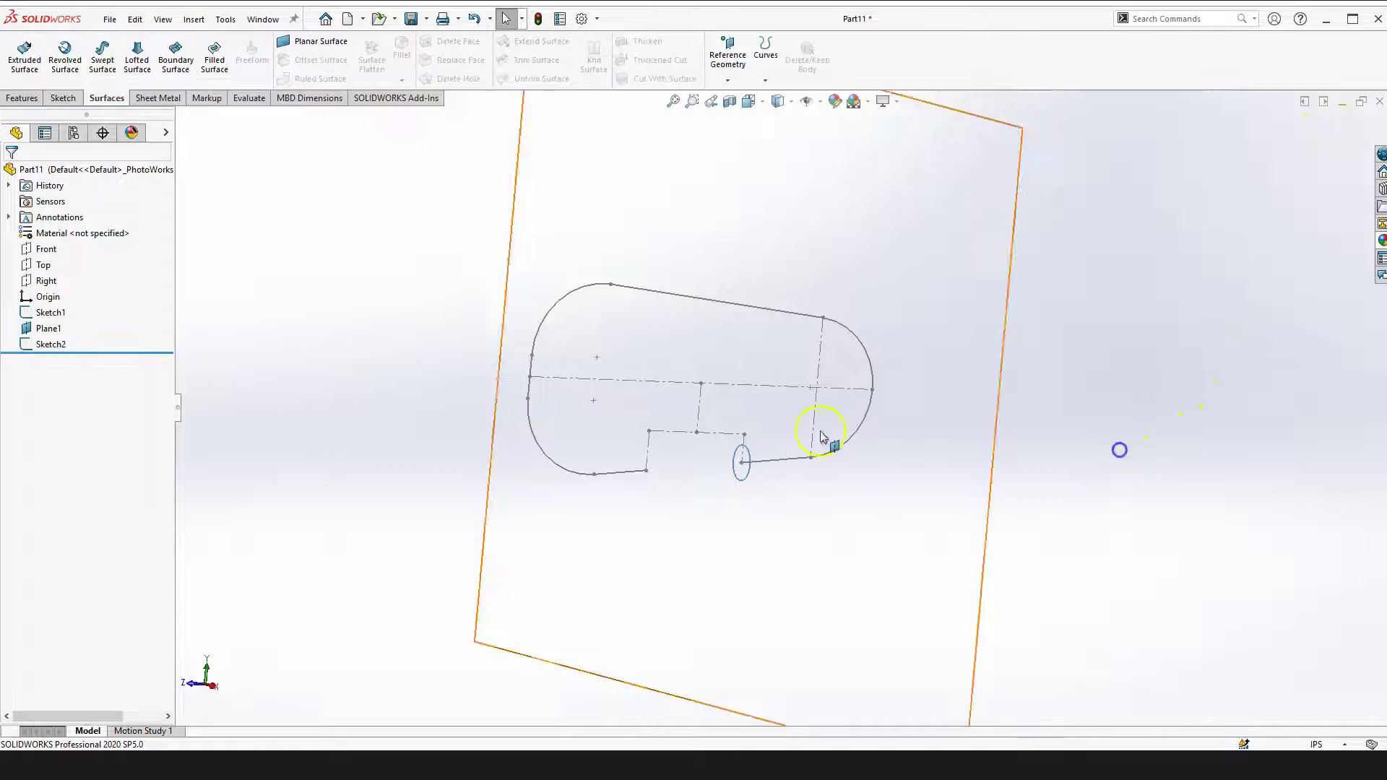
Create a Swept Boss/Base using the 0.22 in circle as the sketch profile and the open outline as the path
click(272, 383)
click(50, 312)
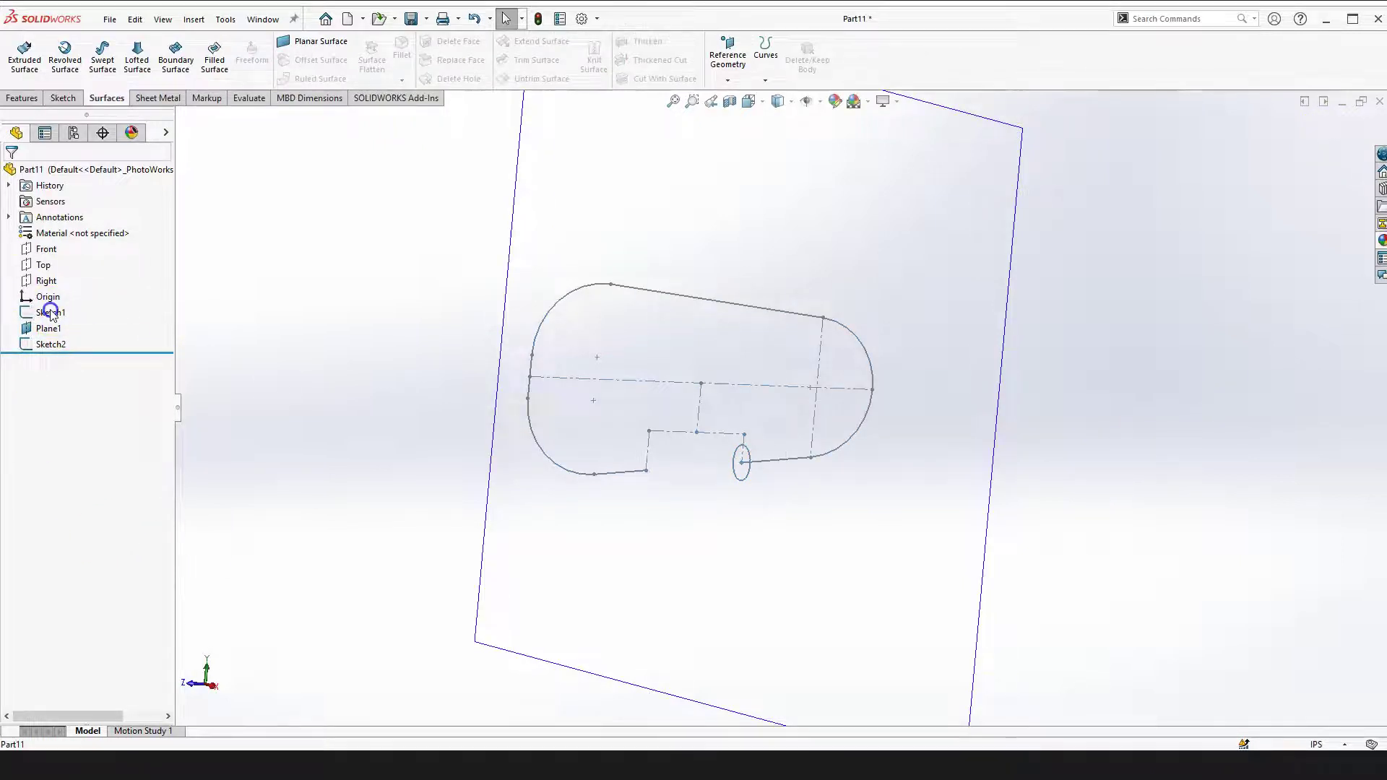
click(240, 273)
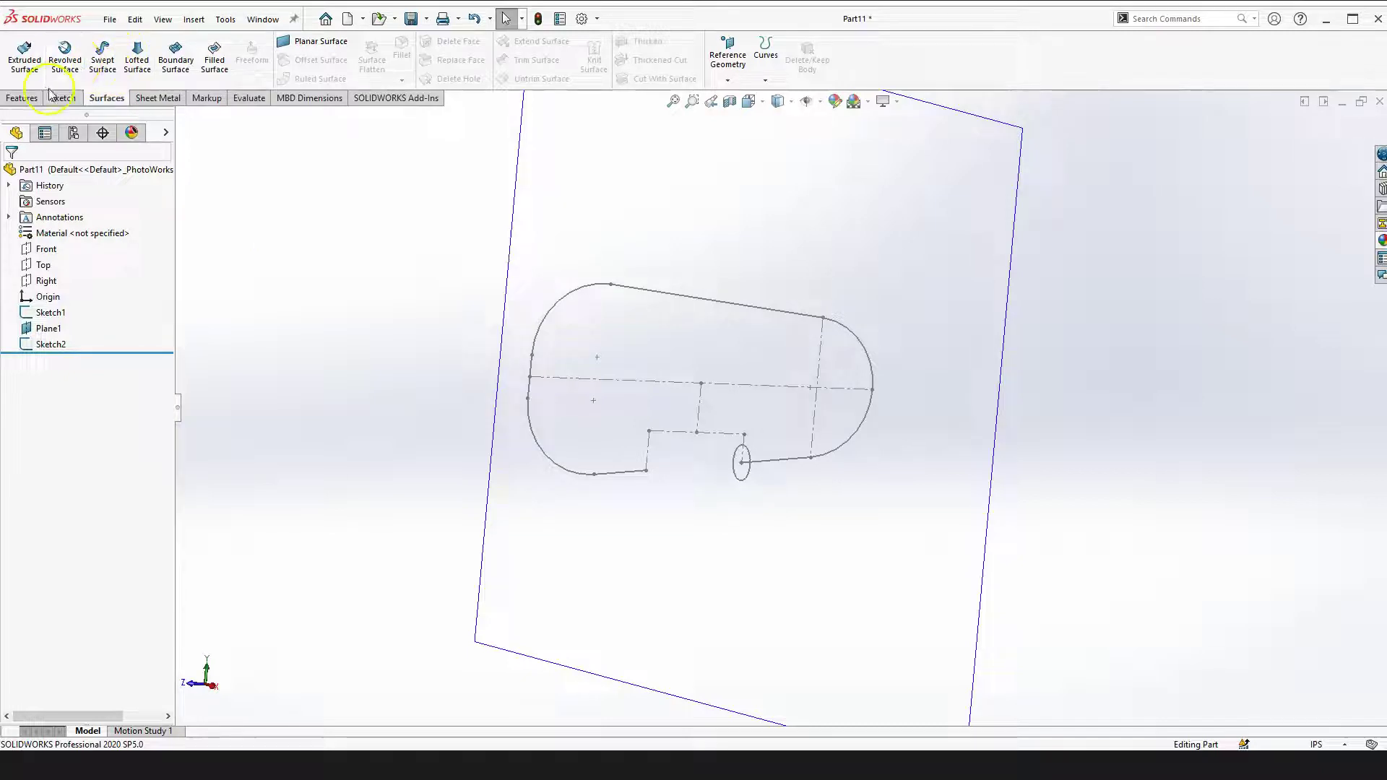
click(21, 97)
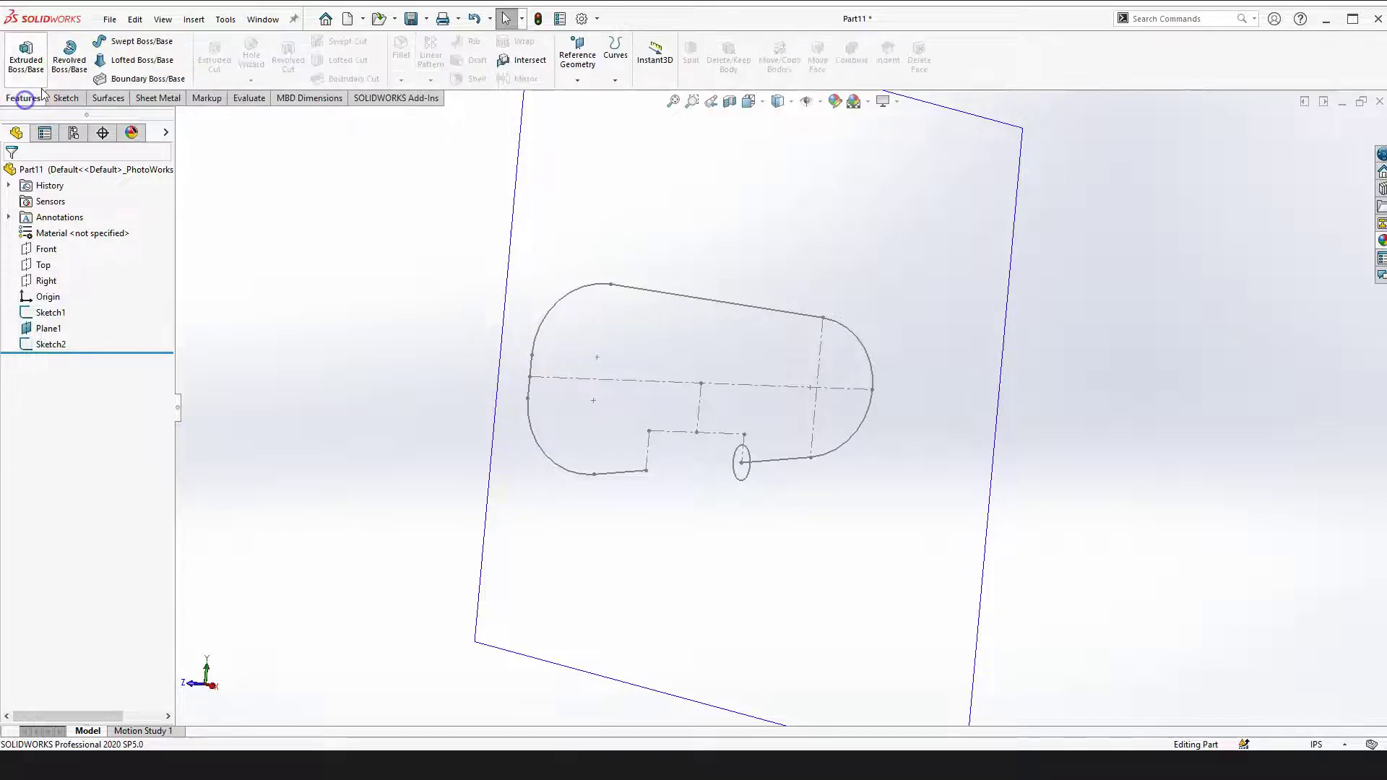
click(134, 46)
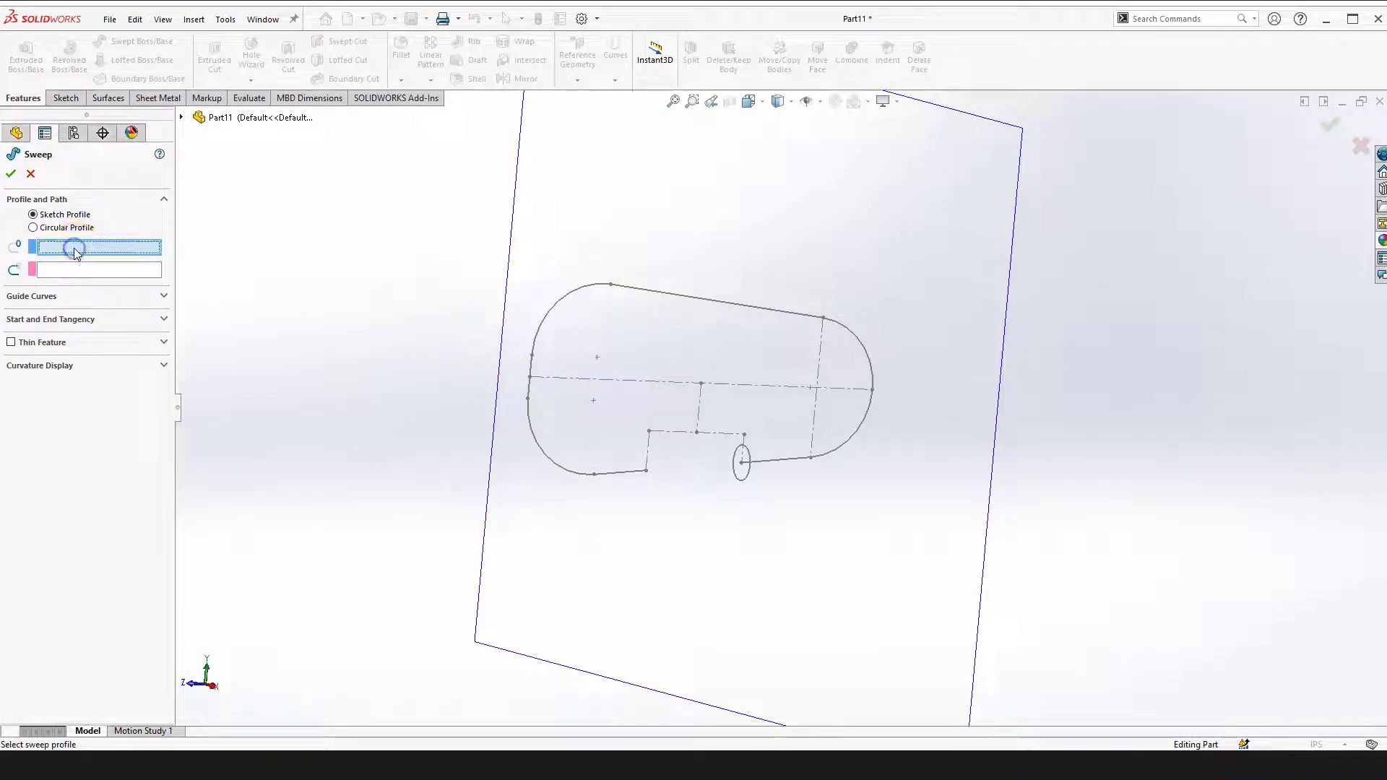
scroll(766, 461, down, 2)
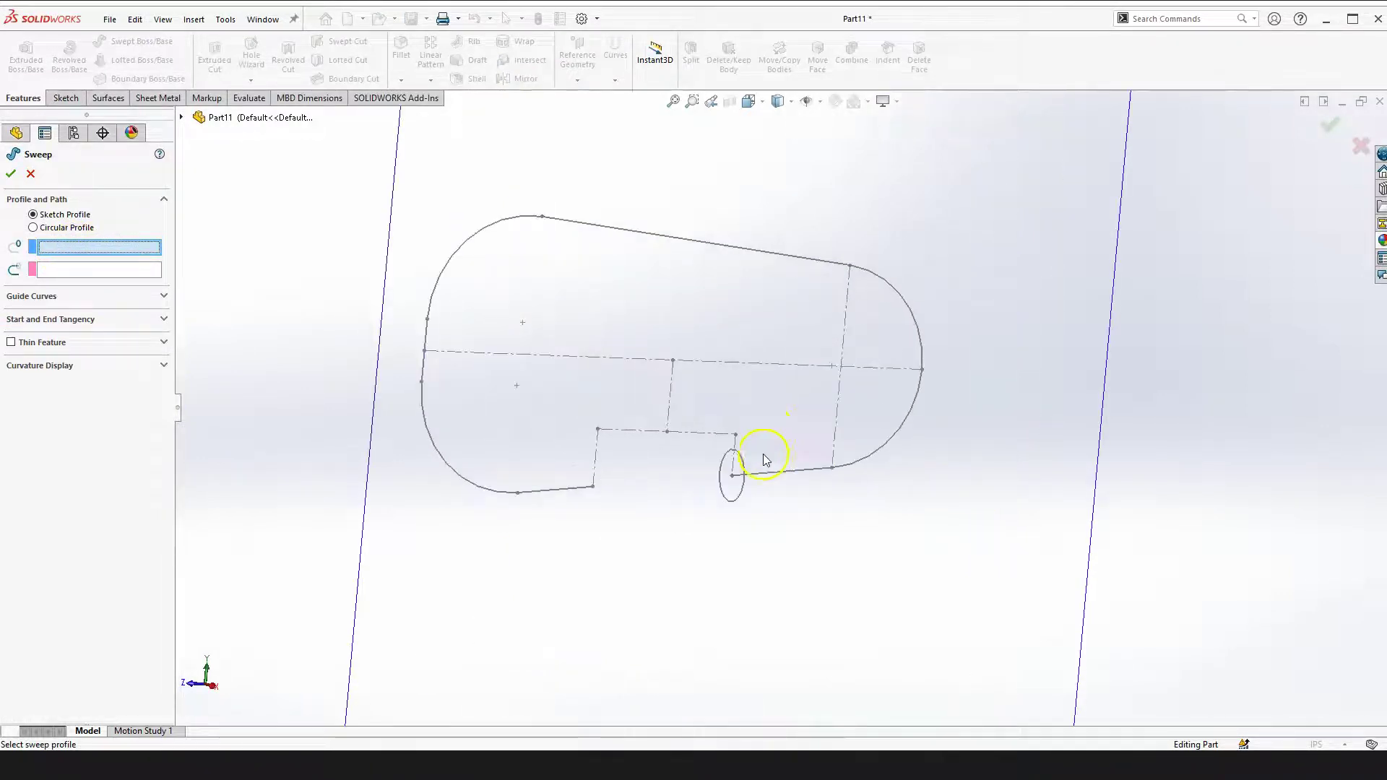
click(742, 498)
click(60, 278)
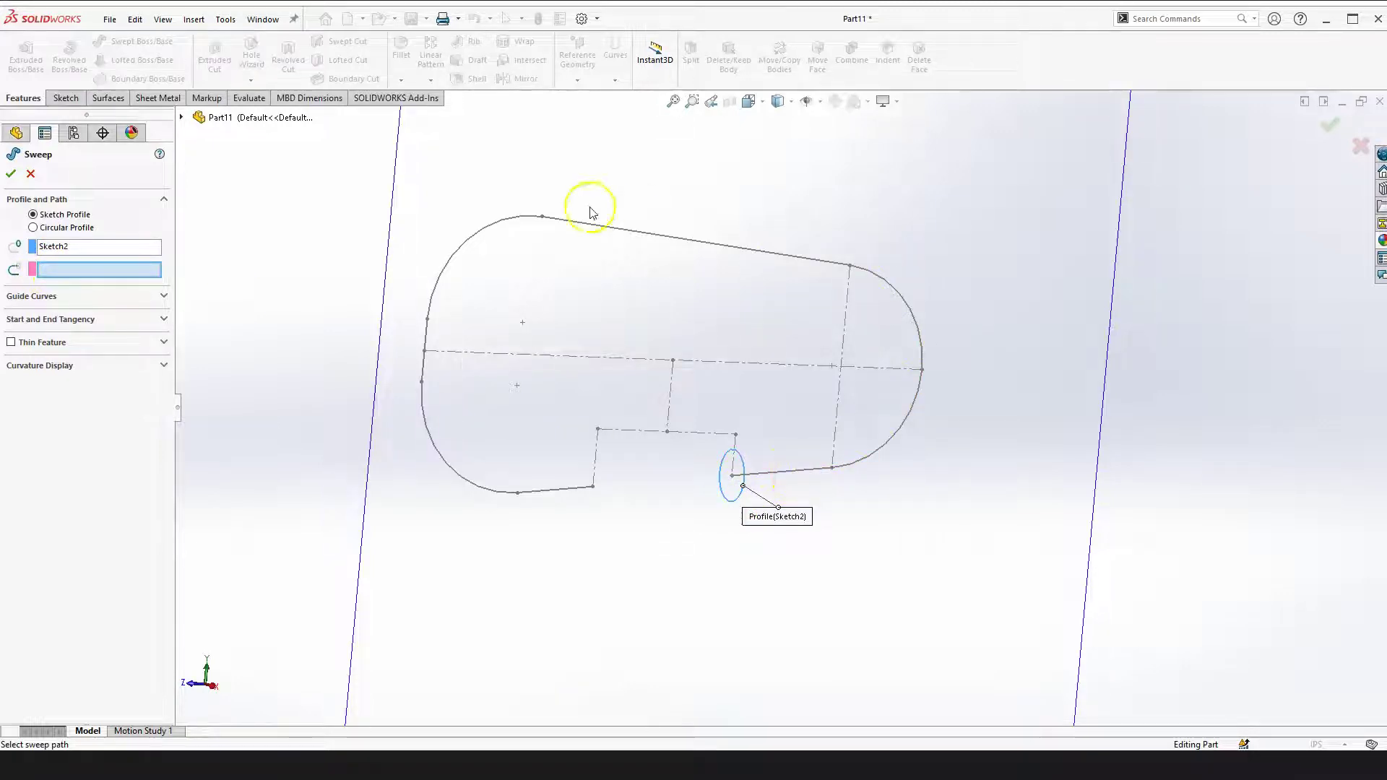
click(789, 476)
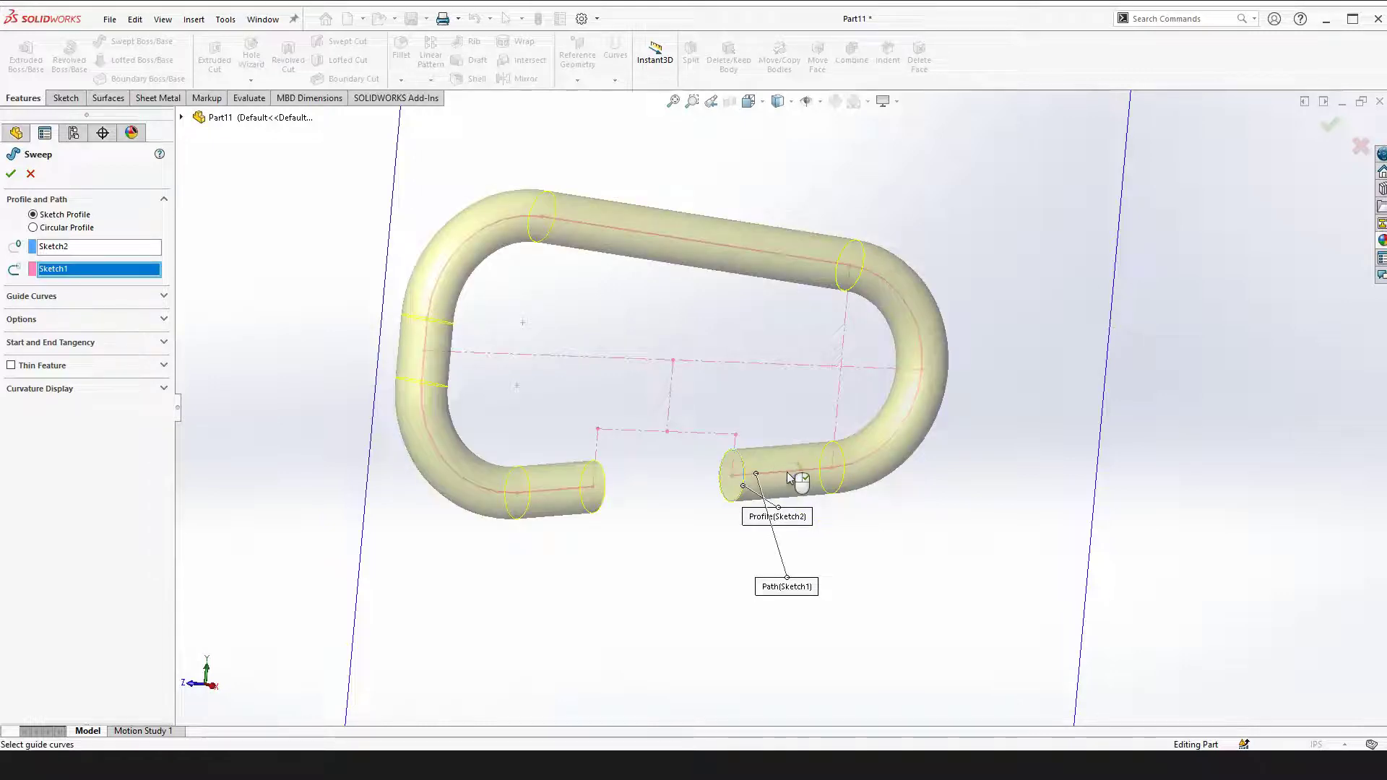
click(11, 174)
scroll(802, 480, up, 3)
click(369, 410)
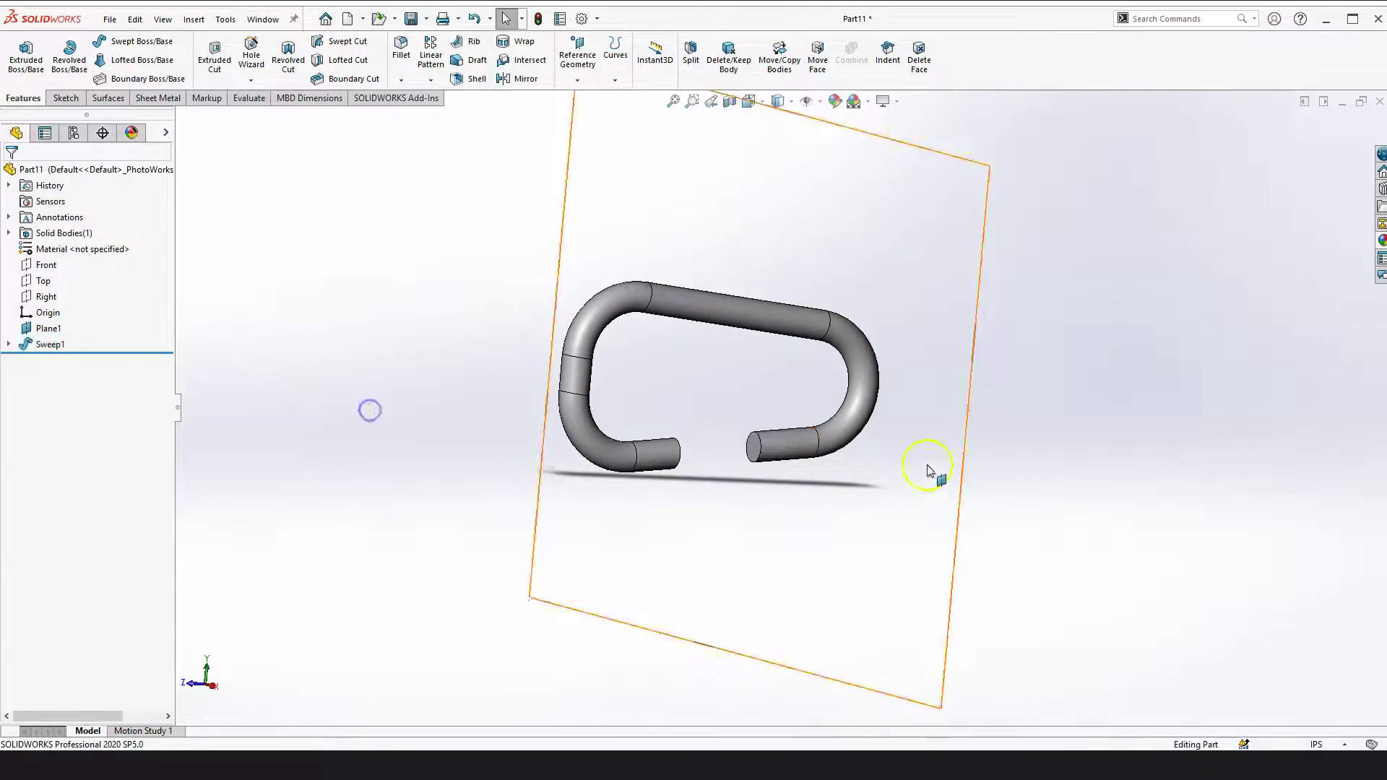
Examine the swept hook body and its two open ends in a trimetric view and from the side
key(z)
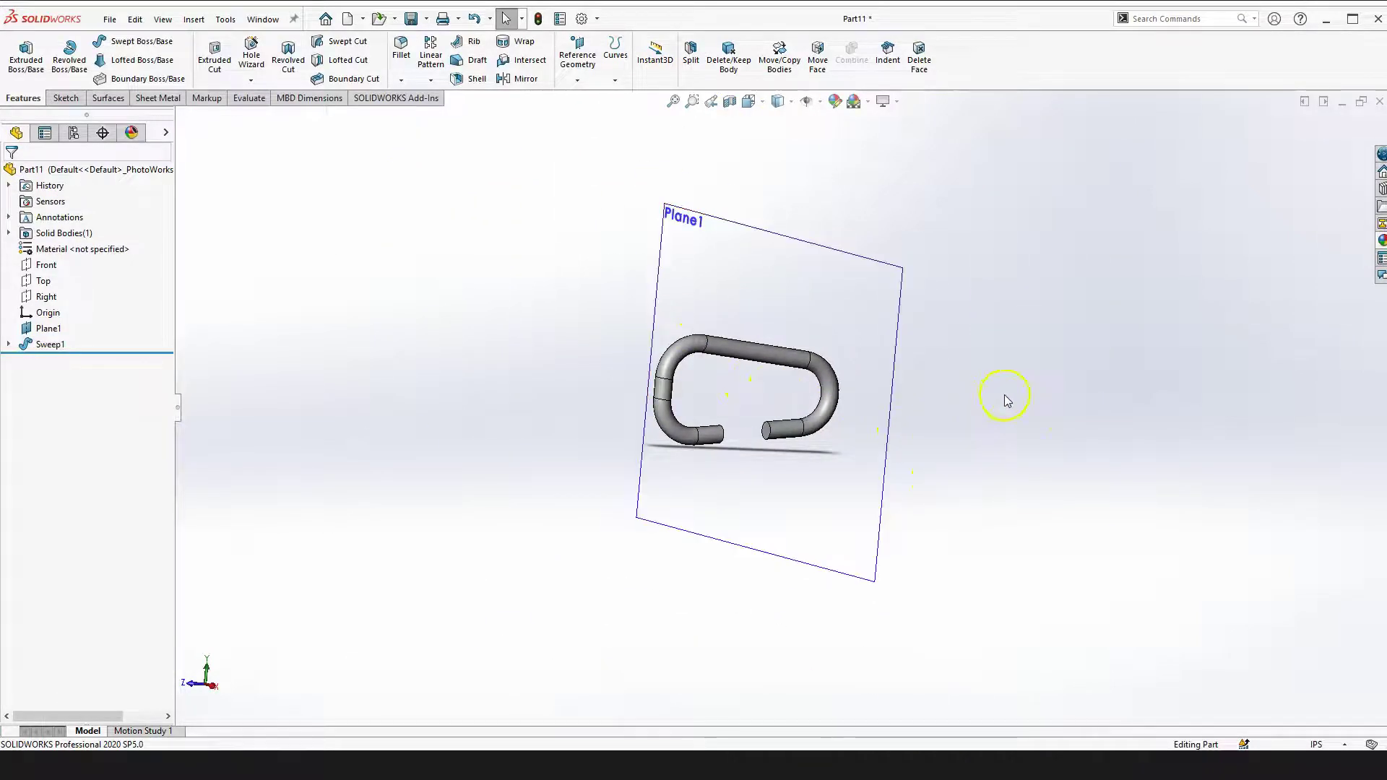
key(space)
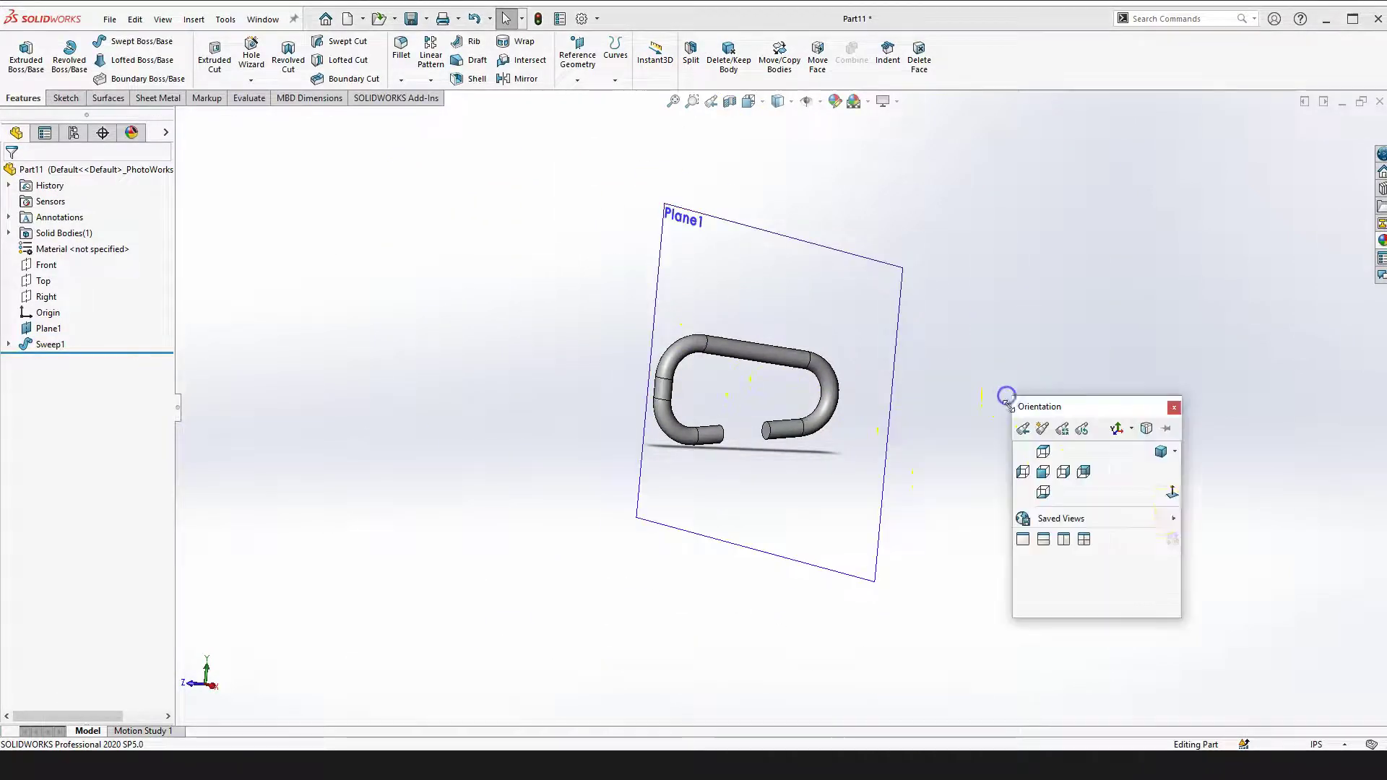
click(1164, 453)
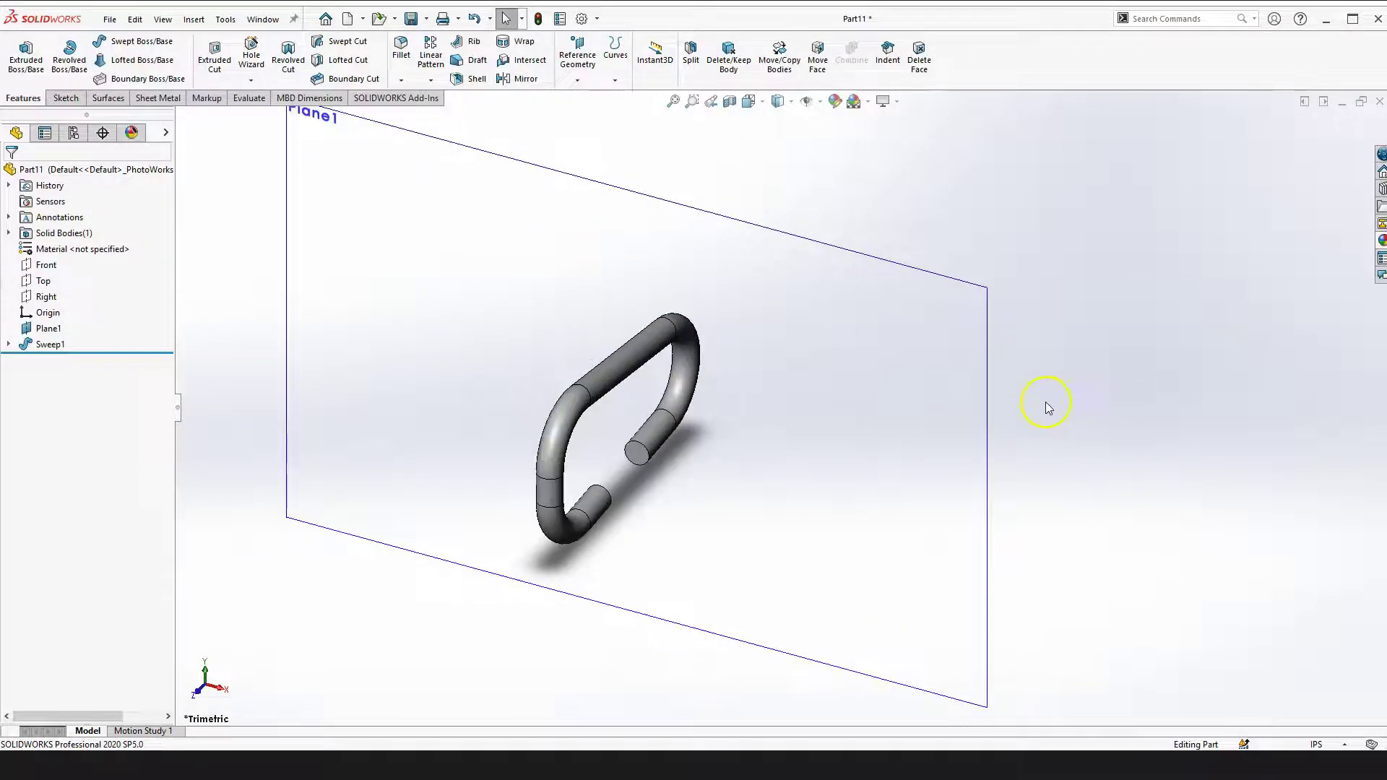
right_drag(1055, 402, 1063, 437)
middle_drag(944, 533, 634, 502)
key(Escape)
scroll(708, 461, down, 5)
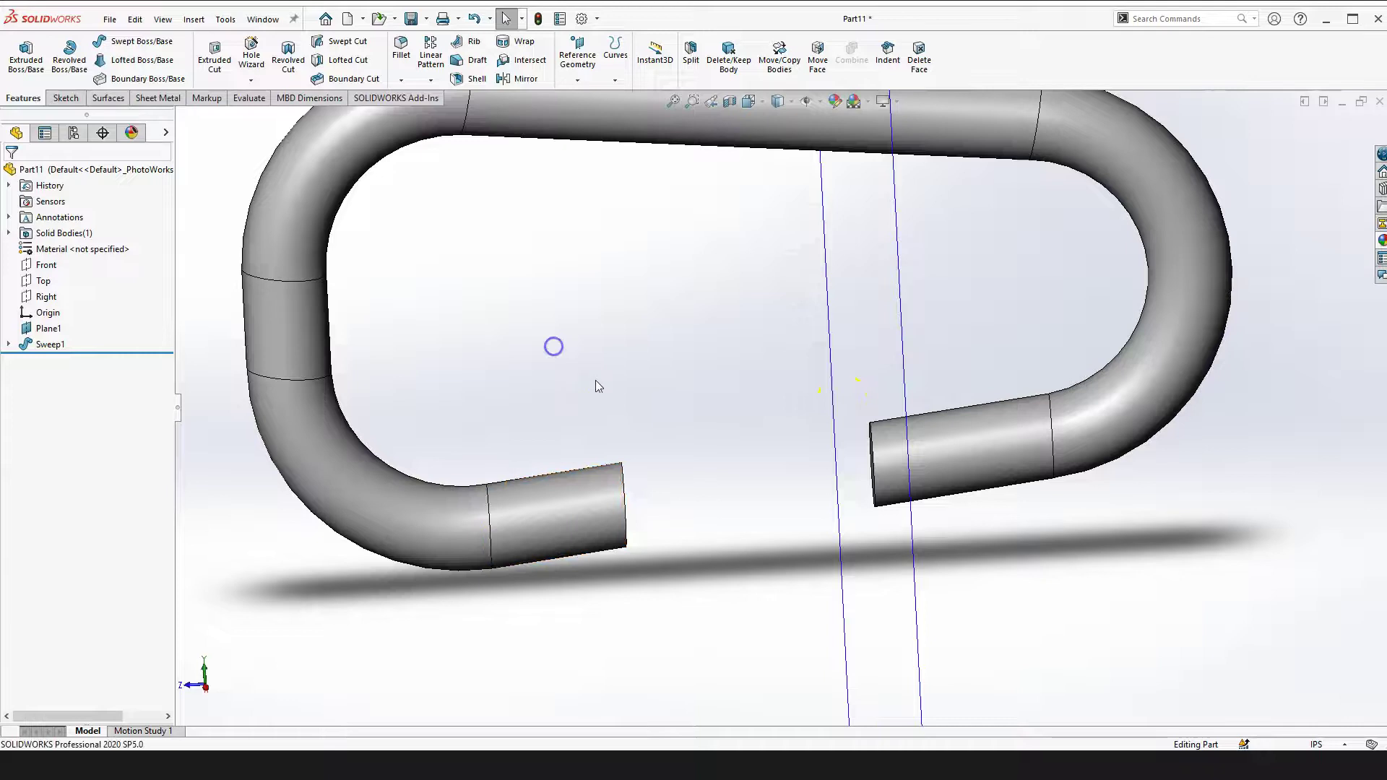
scroll(709, 385, up, 3)
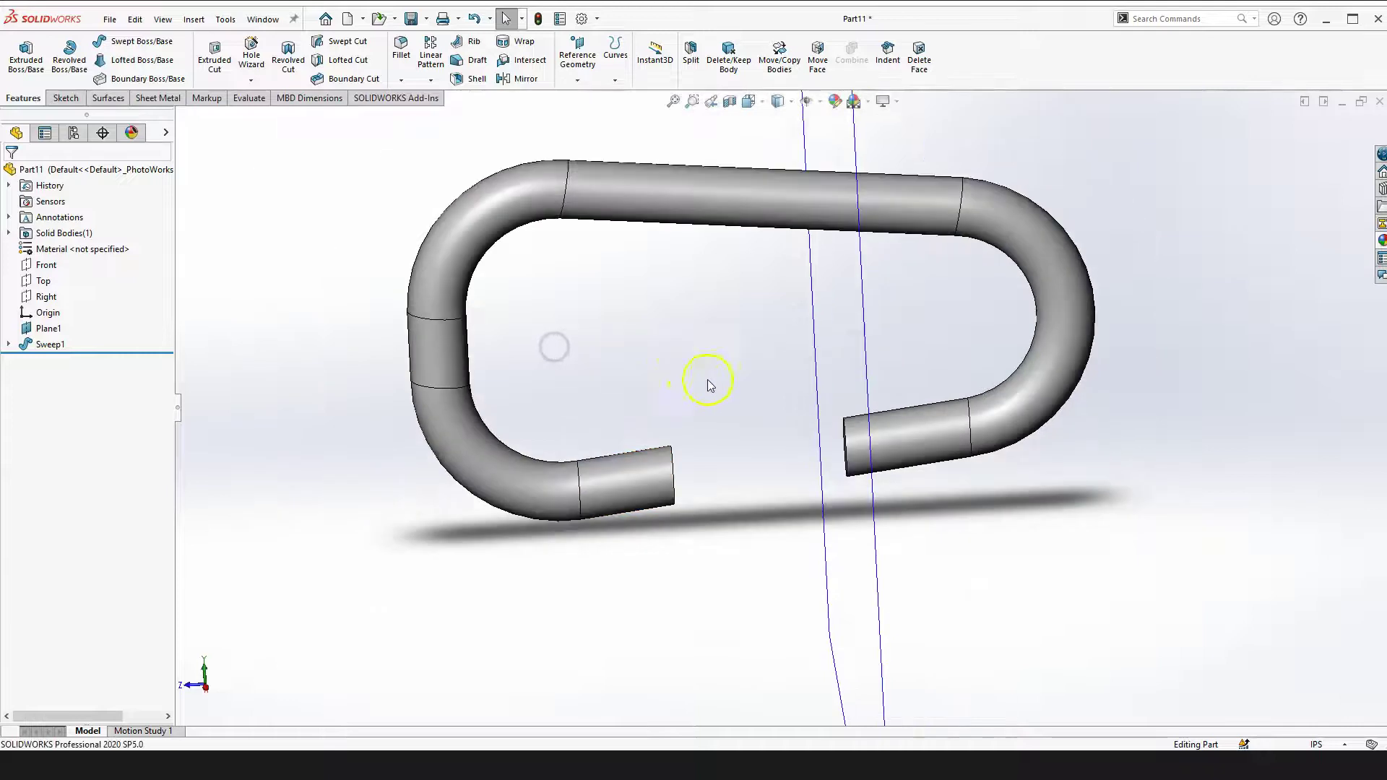
Compare the Front and Top planes with the hook's open ends, and select the Top plane in a straight side view
click(41, 302)
scroll(458, 486, up, 5)
click(359, 398)
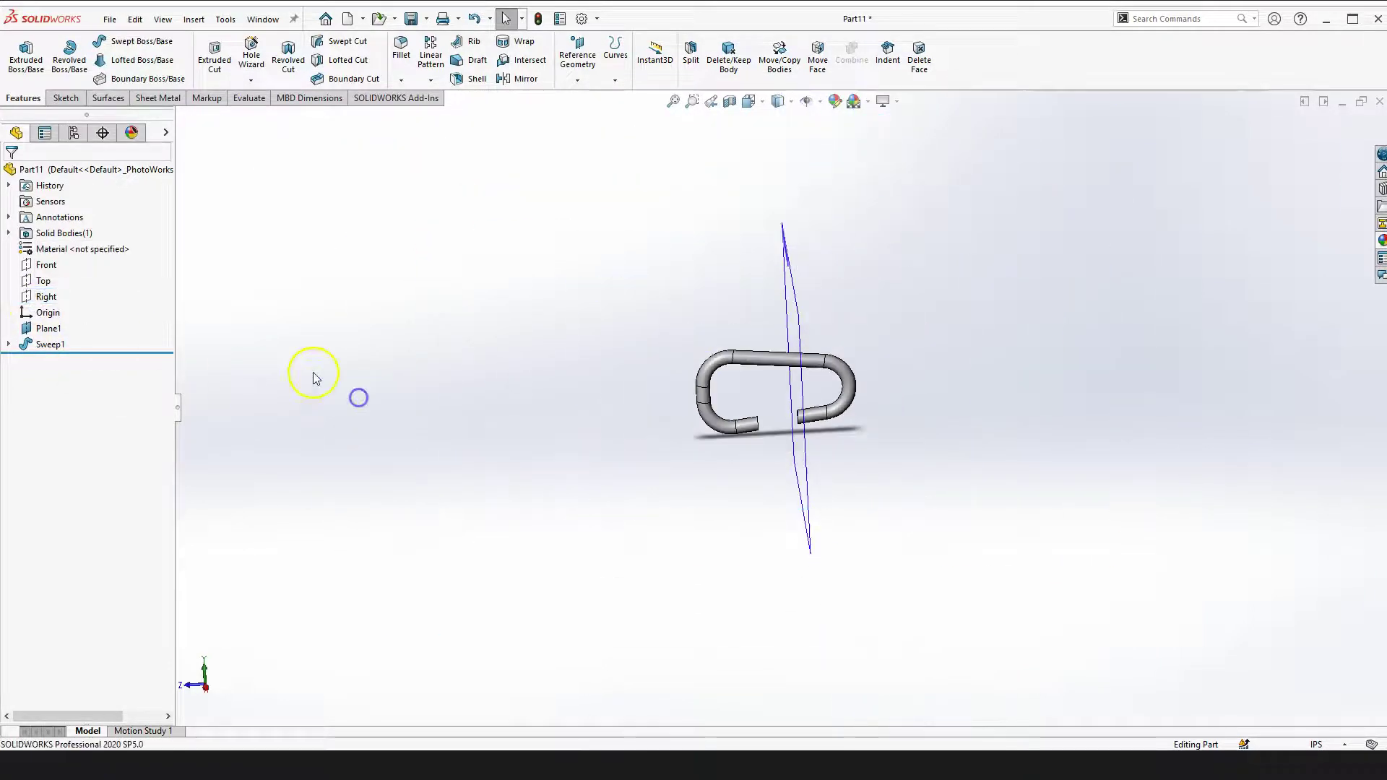
click(45, 265)
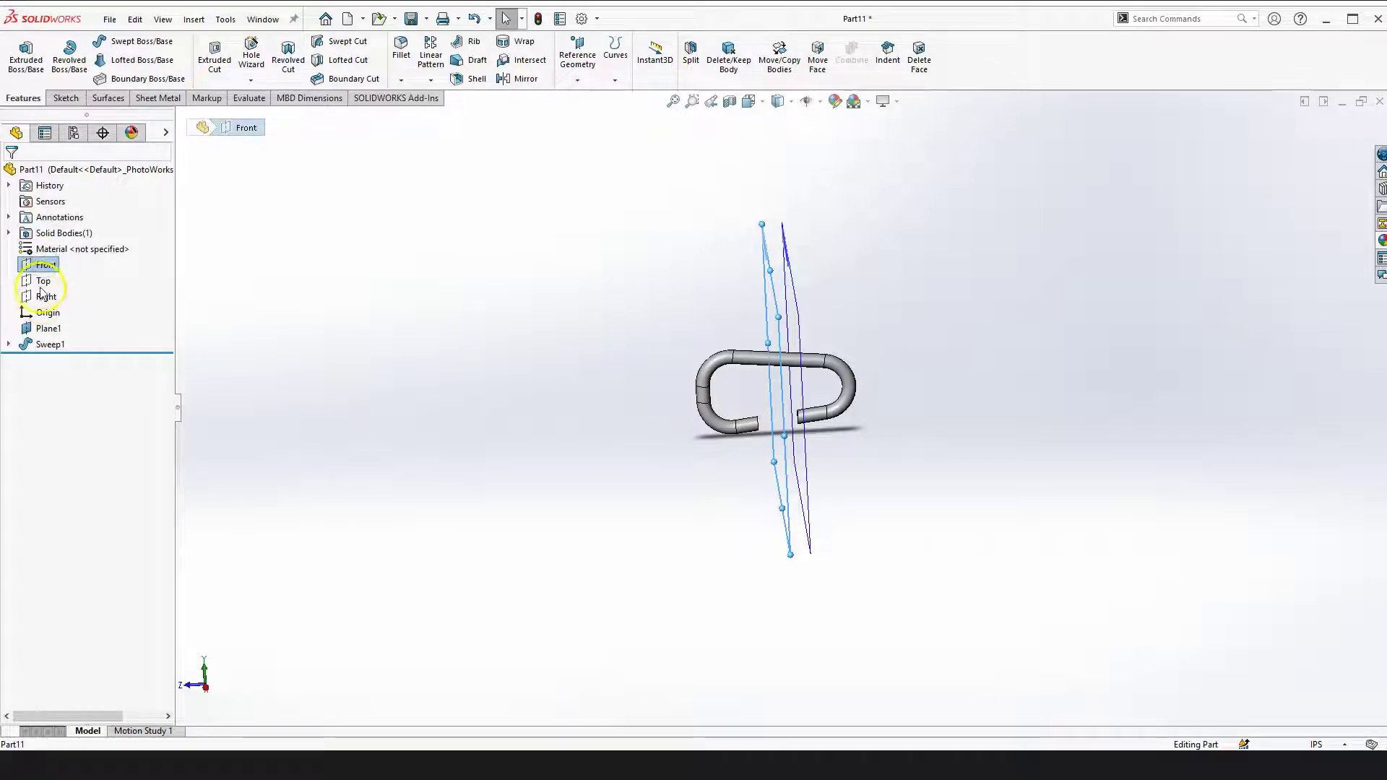
click(44, 281)
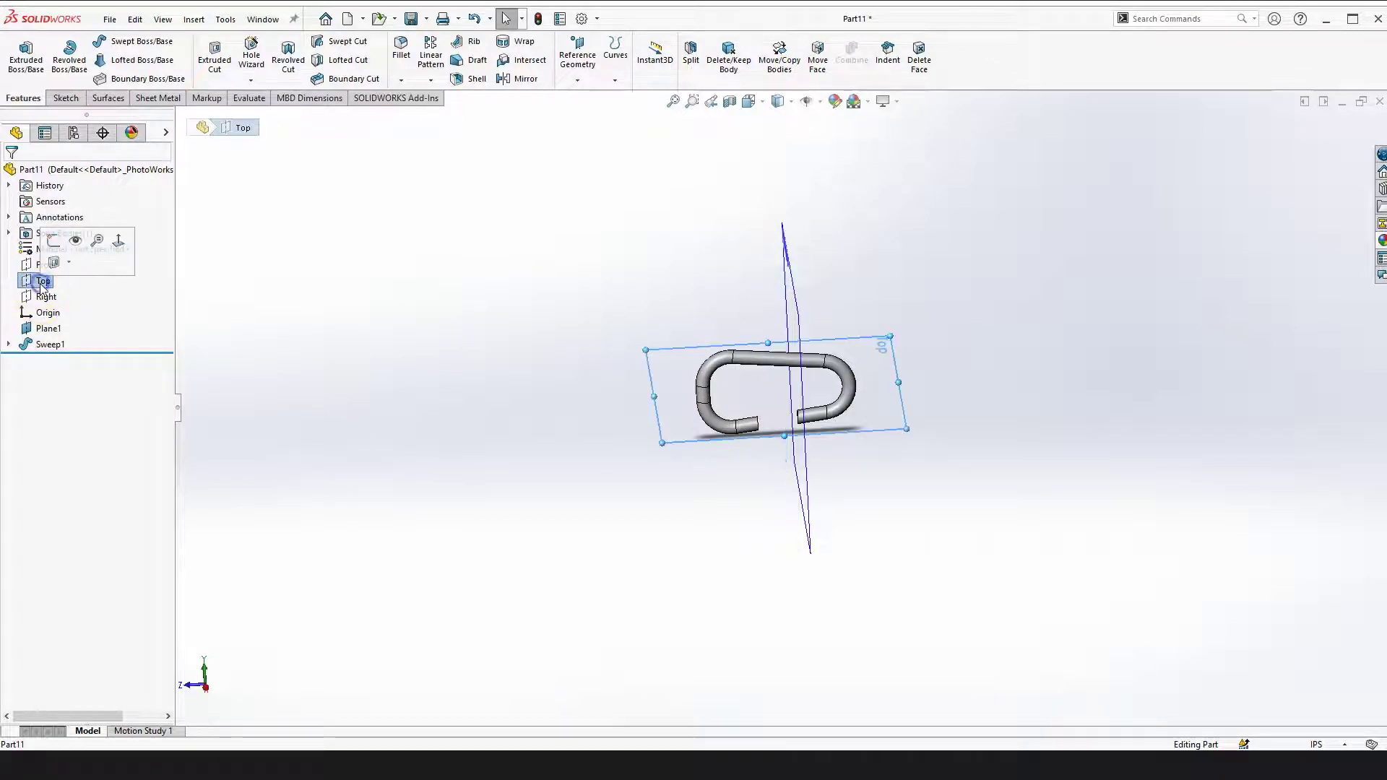
click(929, 525)
key(space)
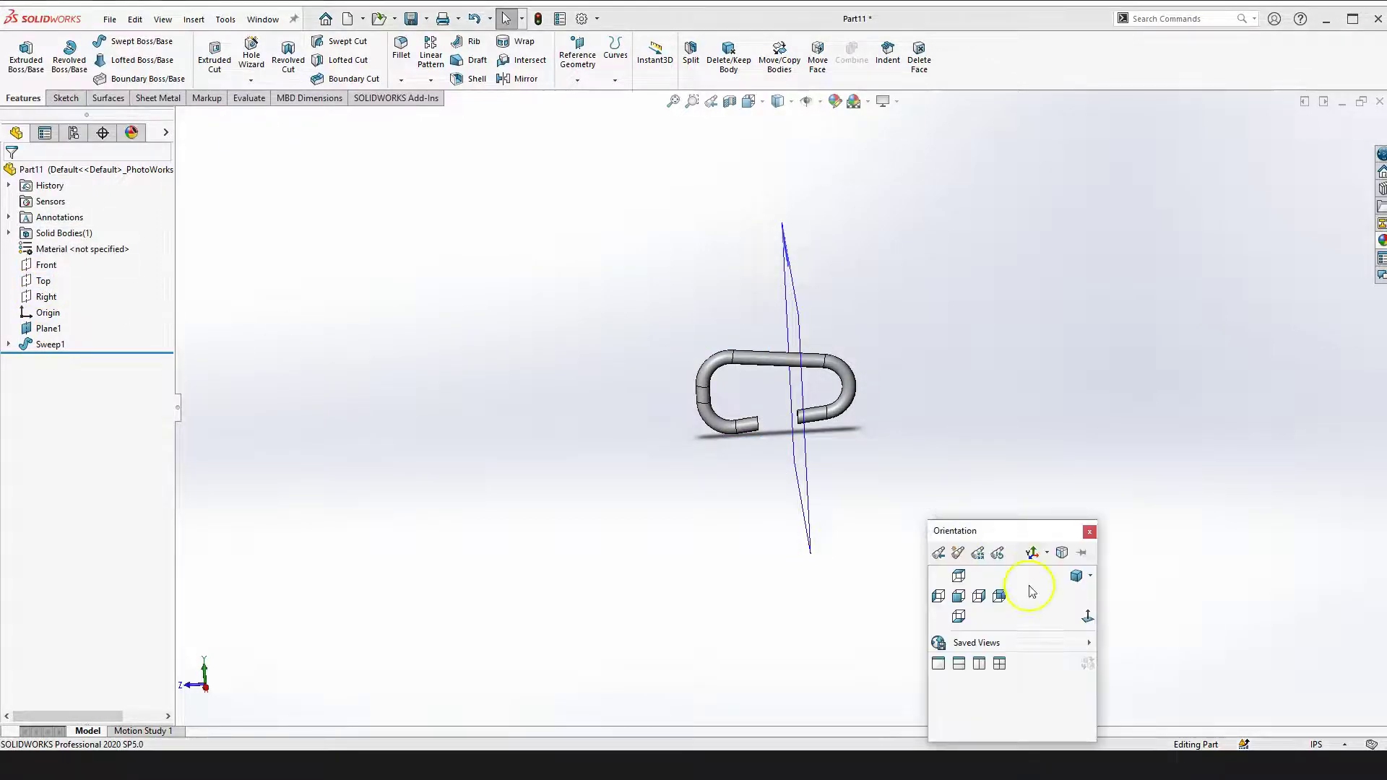
click(1087, 618)
click(896, 429)
click(43, 281)
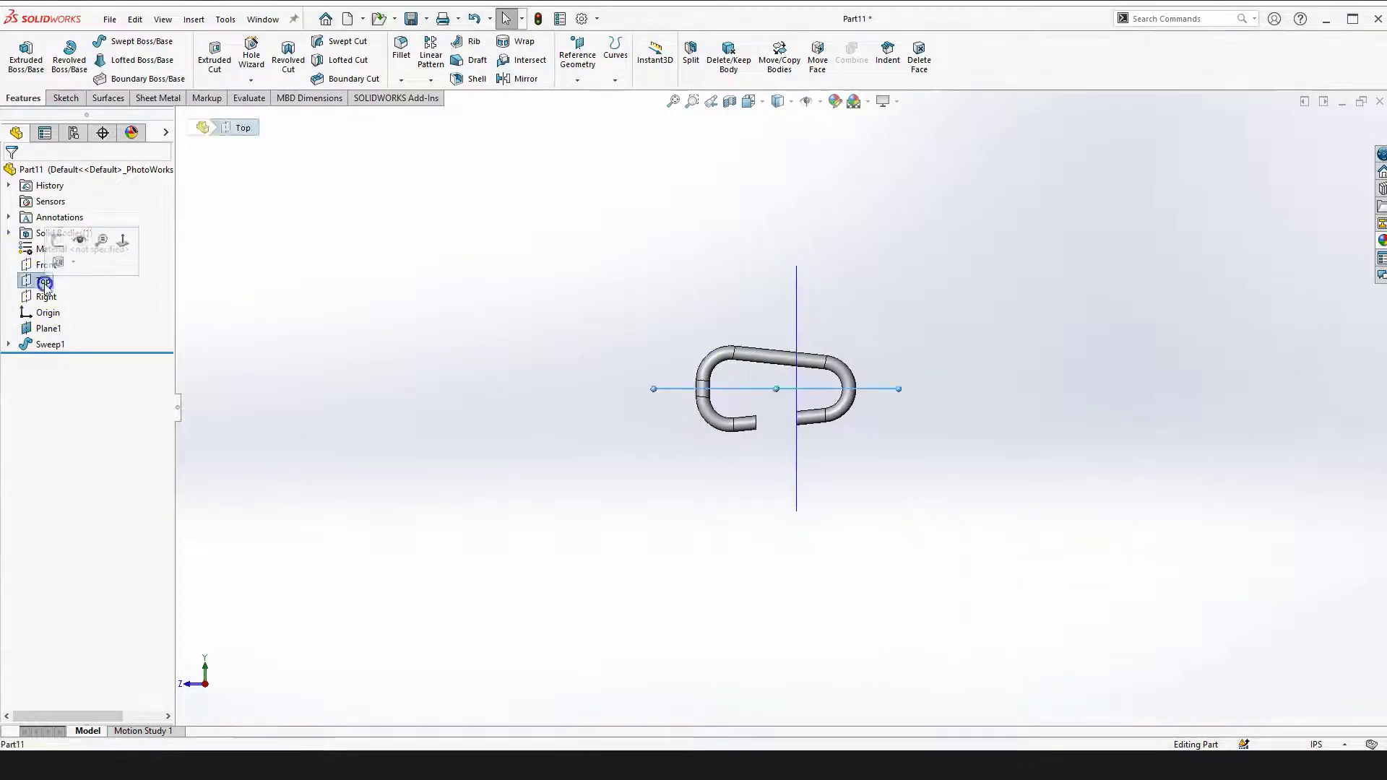
scroll(845, 419, down, 3)
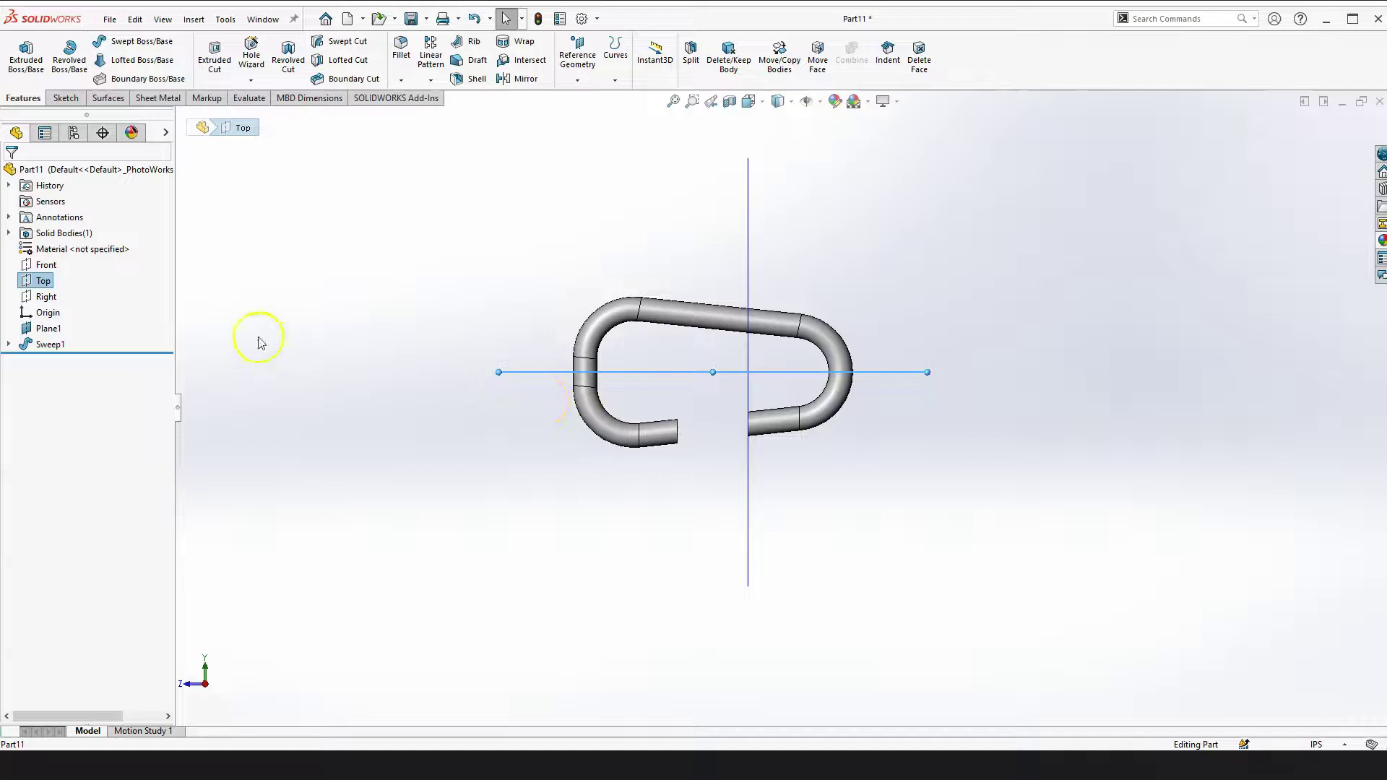
Start a new sketch on the Top plane and view the plane straight on
click(344, 363)
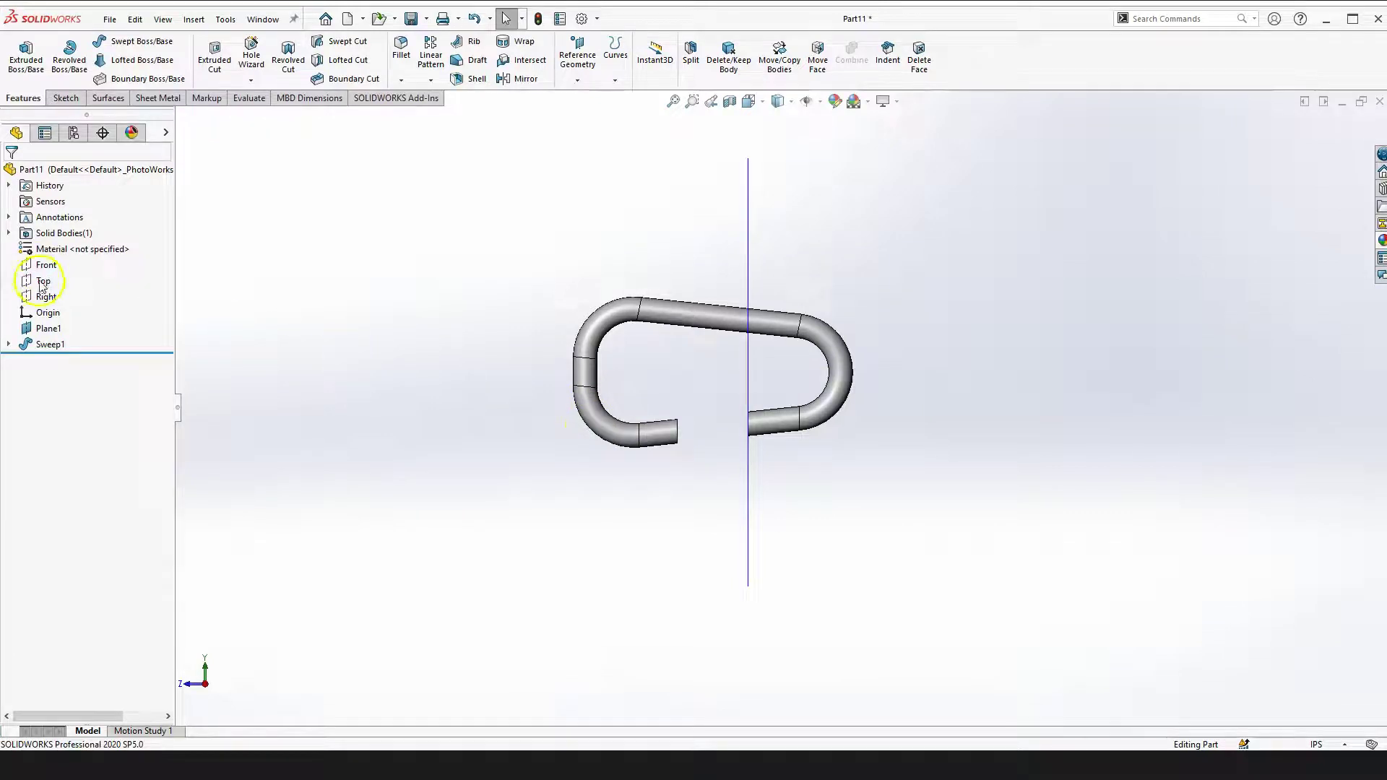
click(41, 283)
click(53, 239)
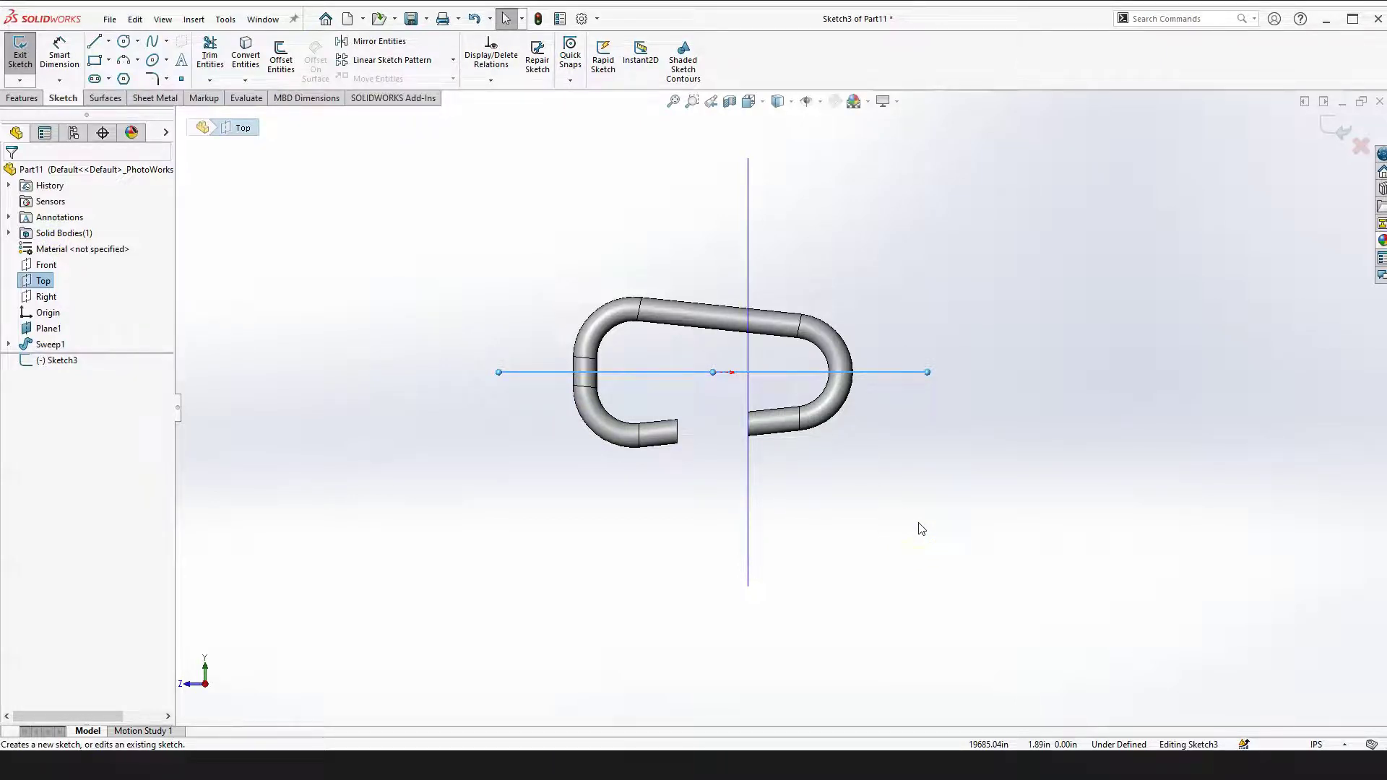
key(ctrl+8)
key(z)
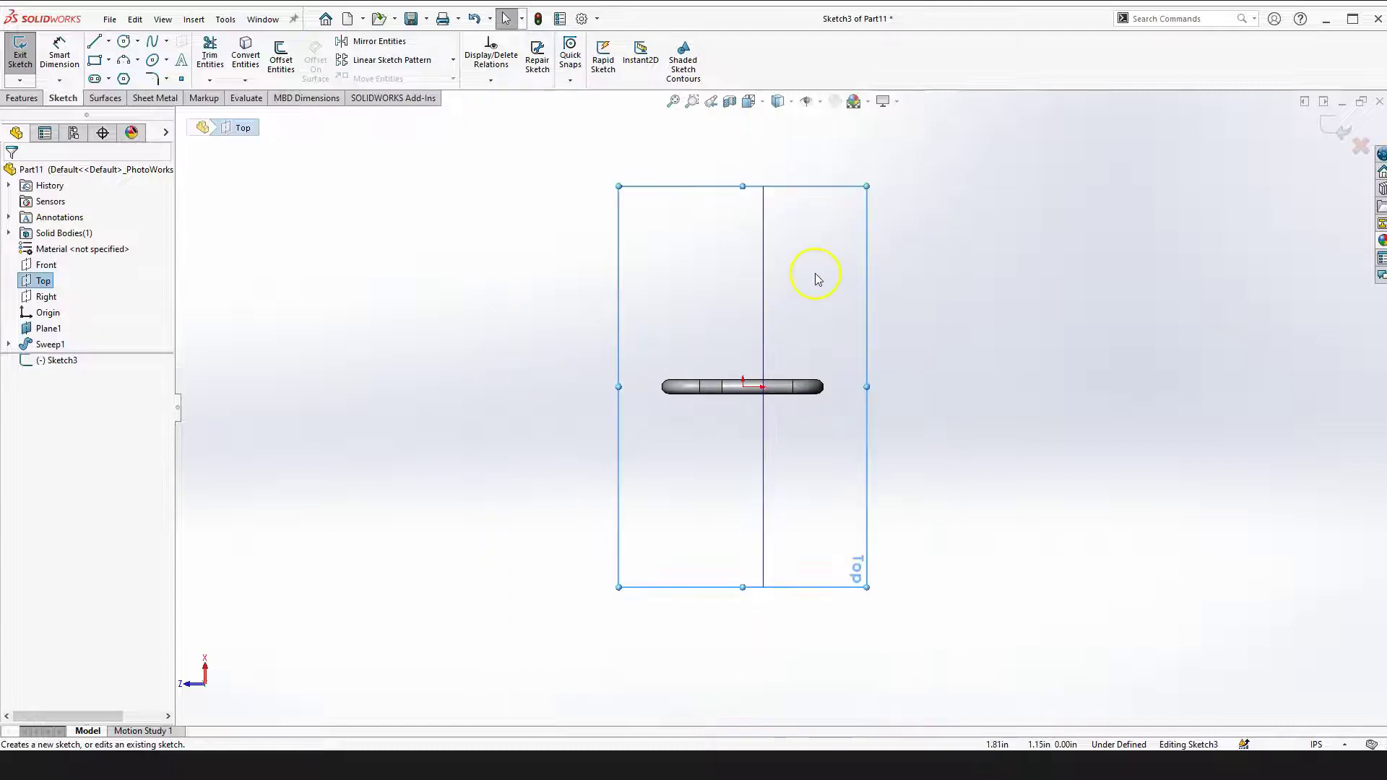
scroll(814, 269, down, 2)
click(1087, 361)
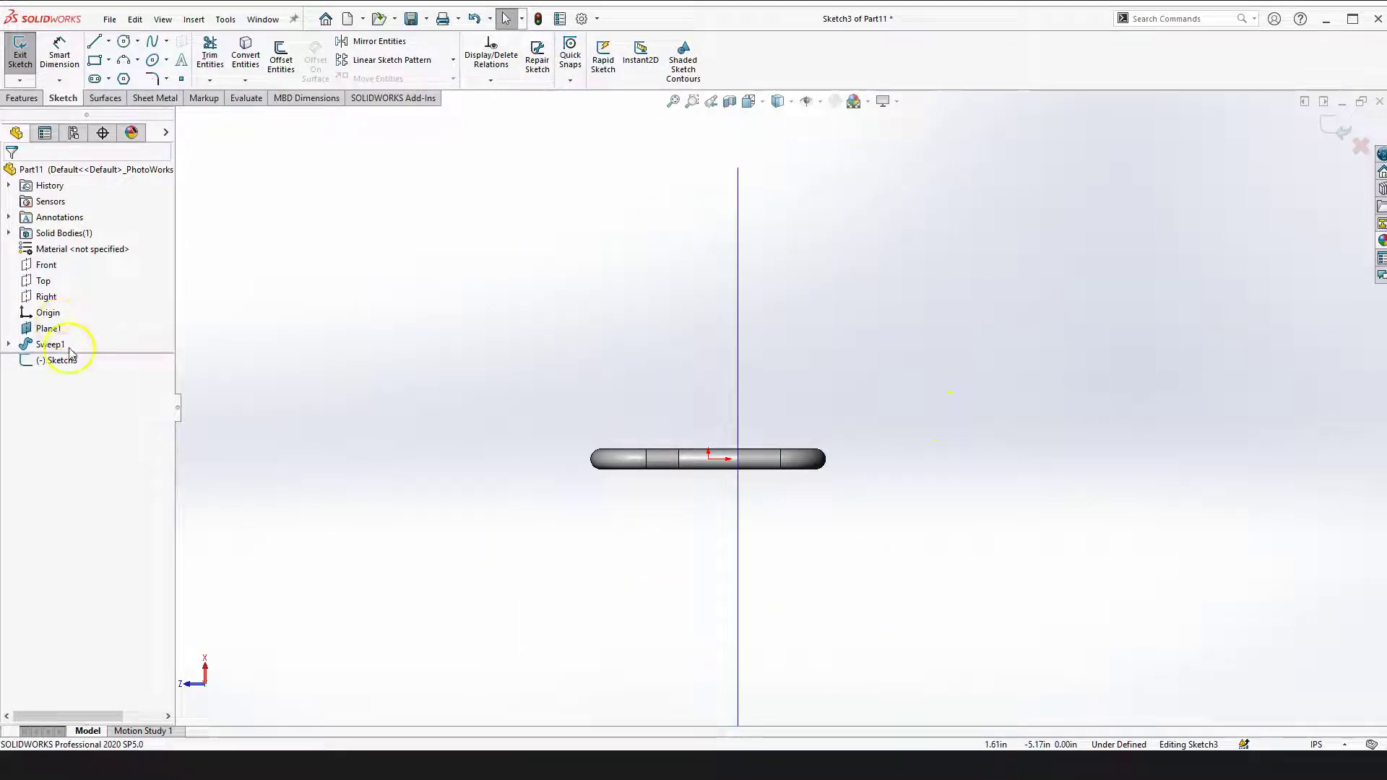
Hide Plane1 and check the hook's open ends before returning to the straight-on view of the sketch
click(54, 329)
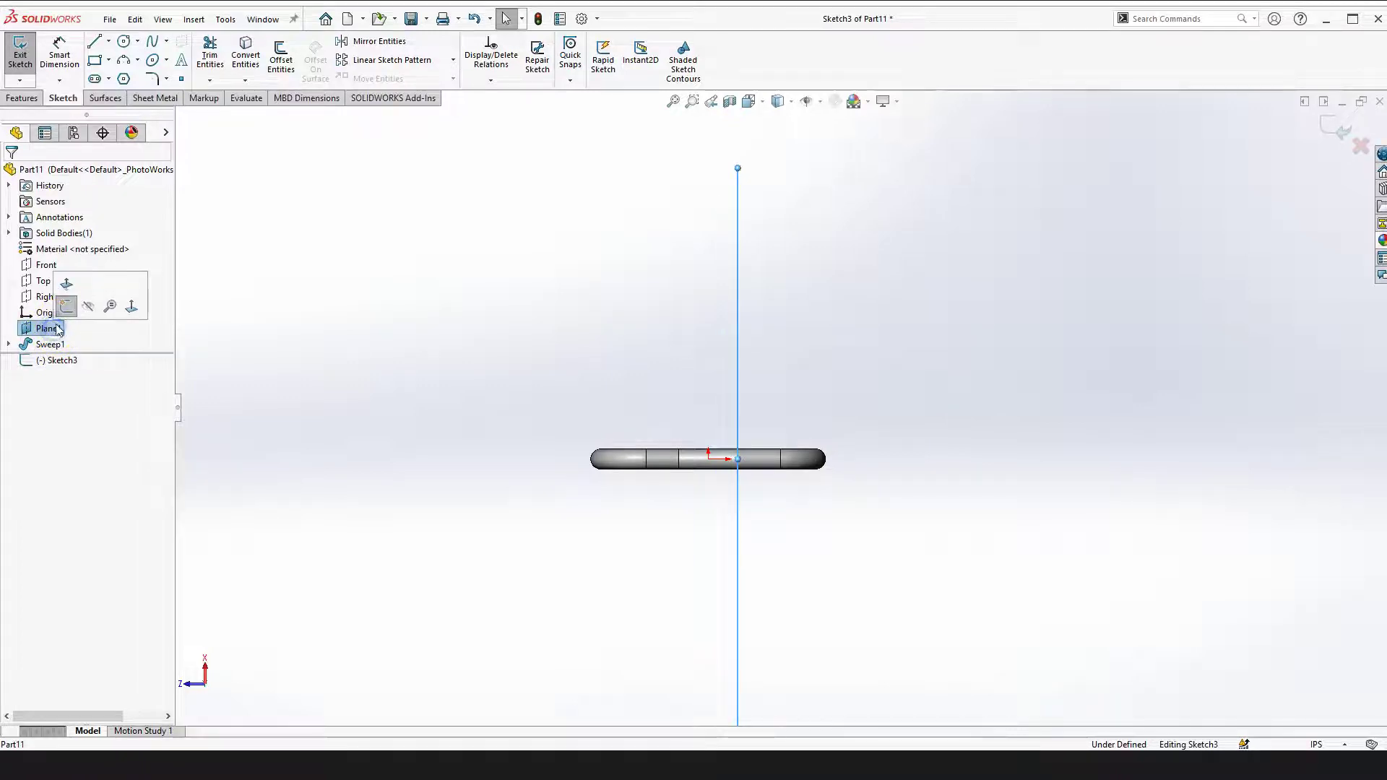
click(90, 307)
scroll(652, 419, down, 3)
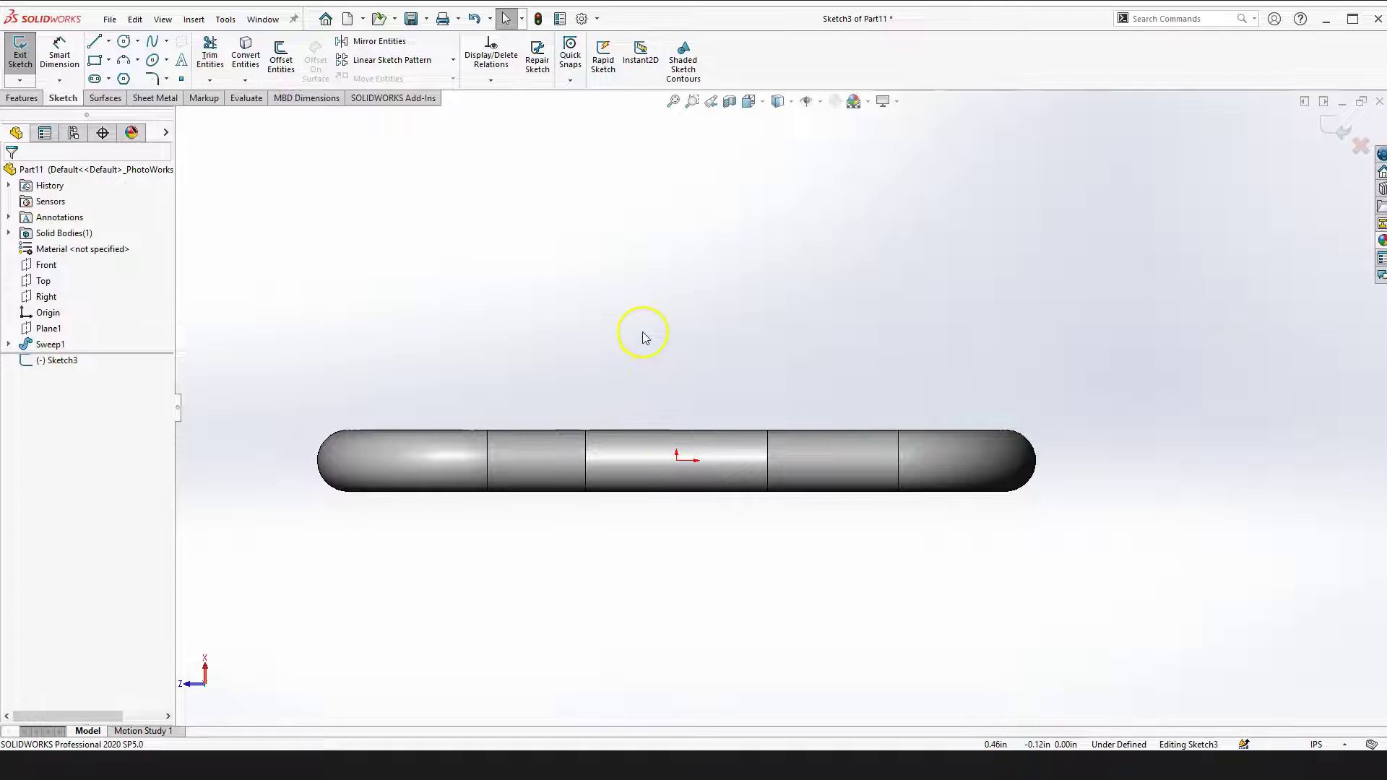
key(Down)
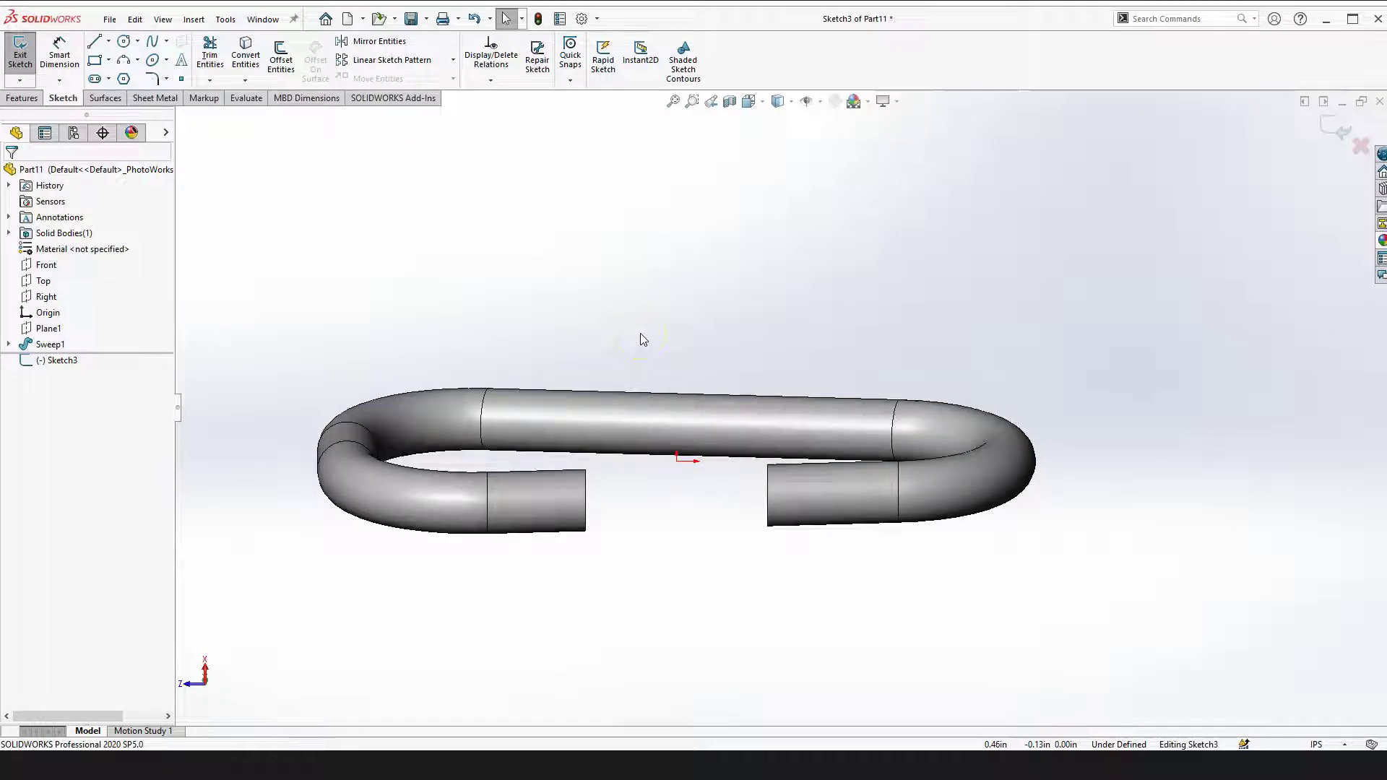
key(Up)
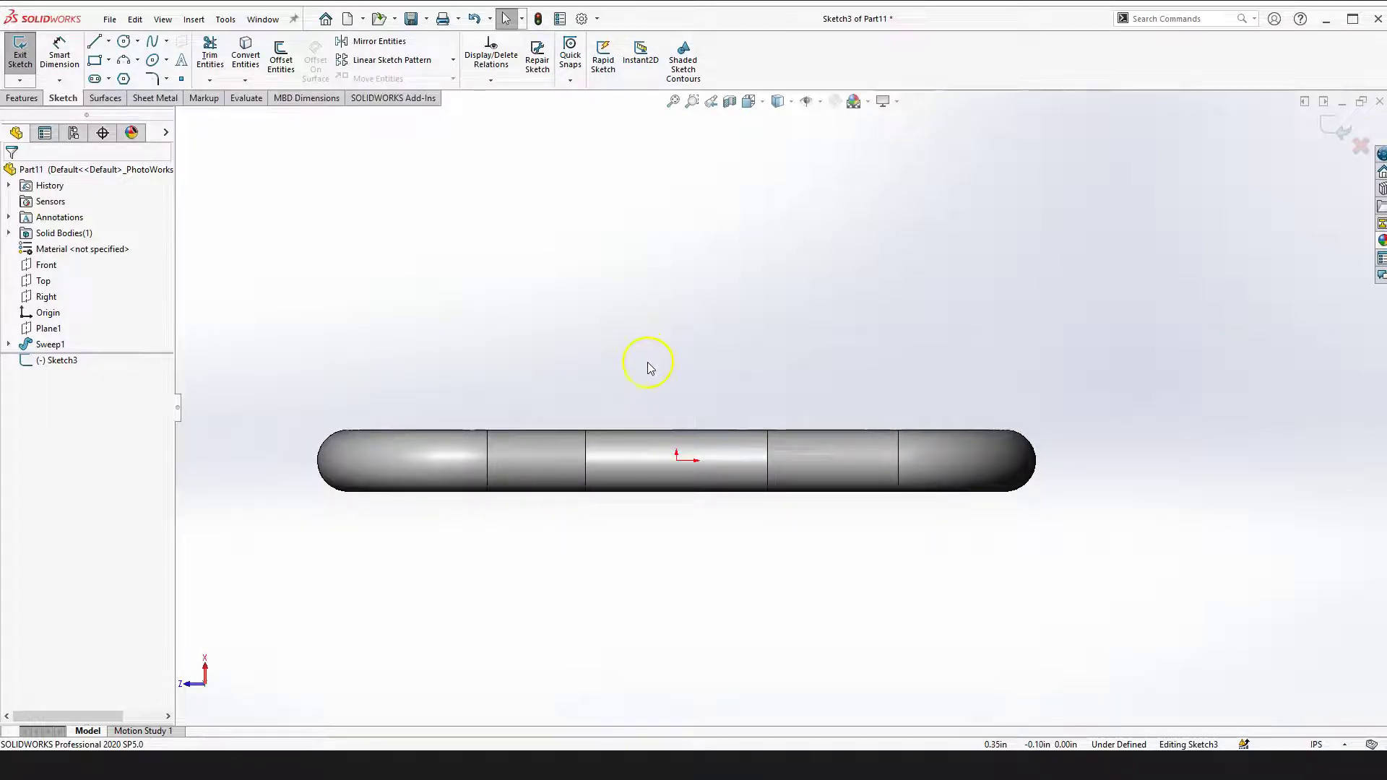
key(z)
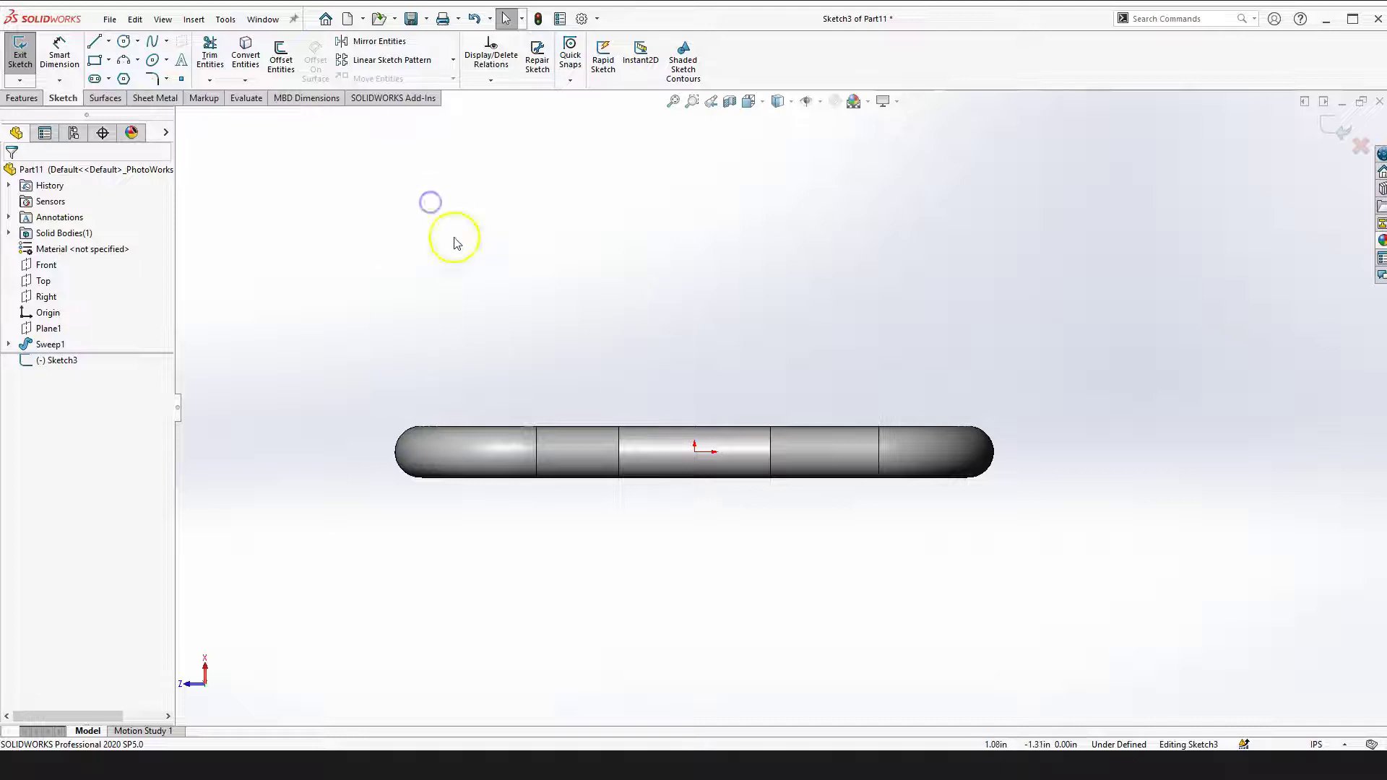
scroll(847, 452, down, 2)
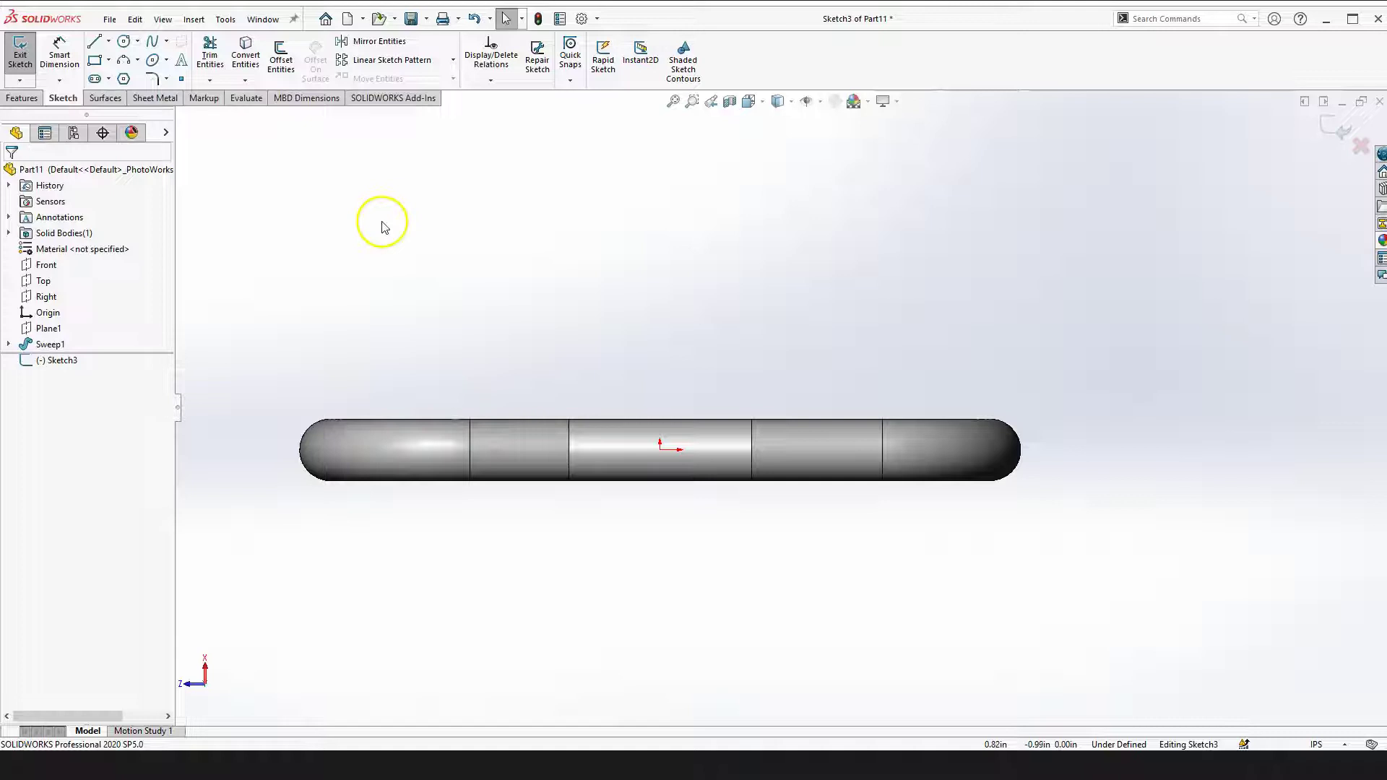
Sketch a slanted line about 0.16 in long into the hook's wider-end tip, joined to a line about 0.34 in long parallel to the bar
click(94, 44)
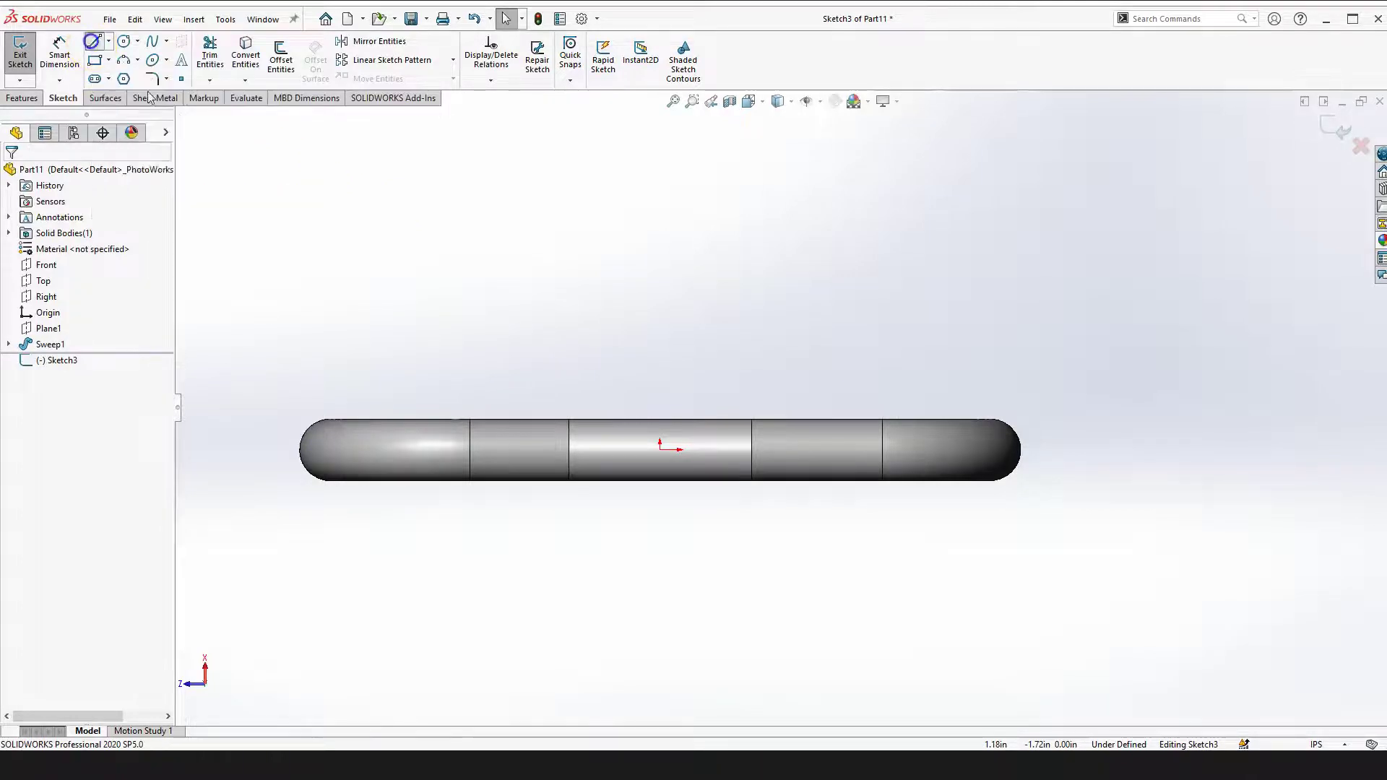
scroll(578, 446, down, 3)
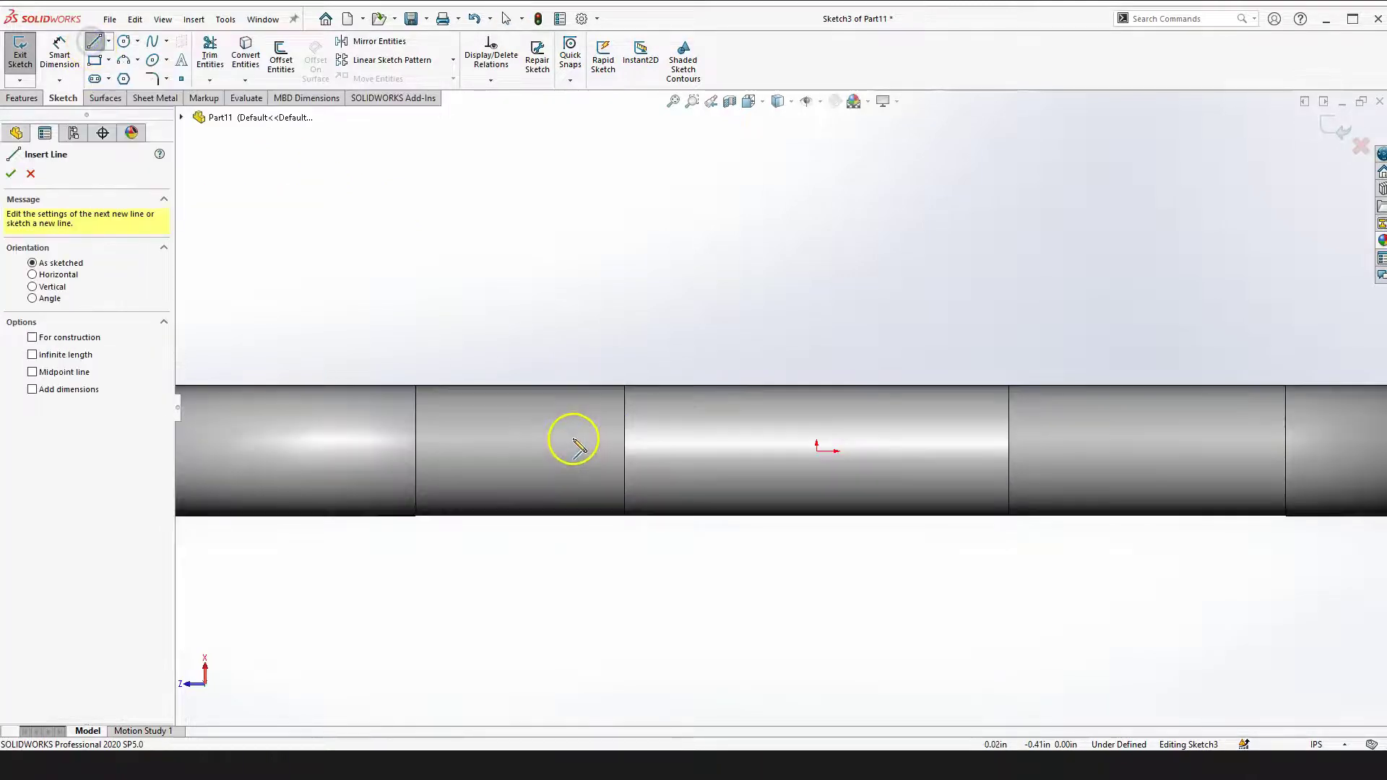
click(391, 349)
click(457, 417)
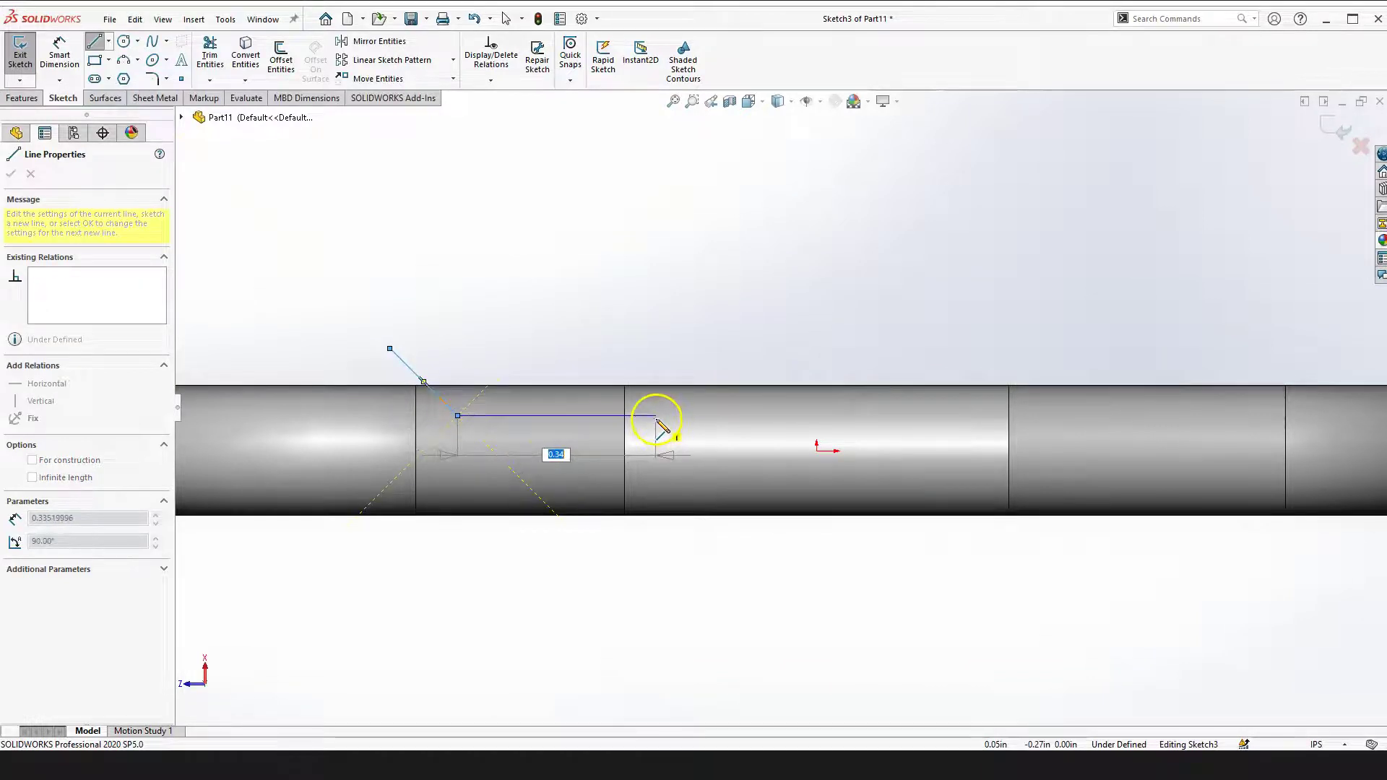
click(655, 417)
key(Escape)
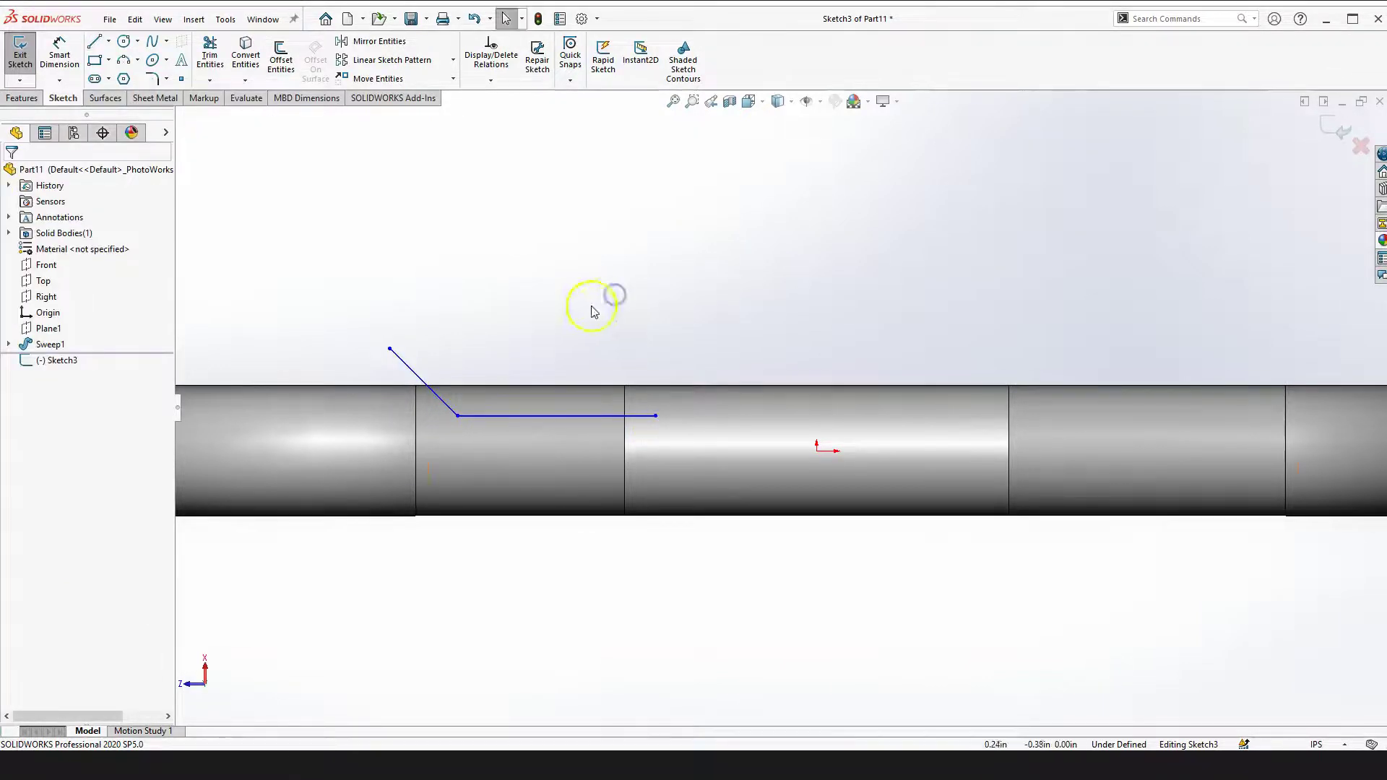
Sketch a line about 0.63 in long from the origin along the bar's axis toward the wider end
click(95, 43)
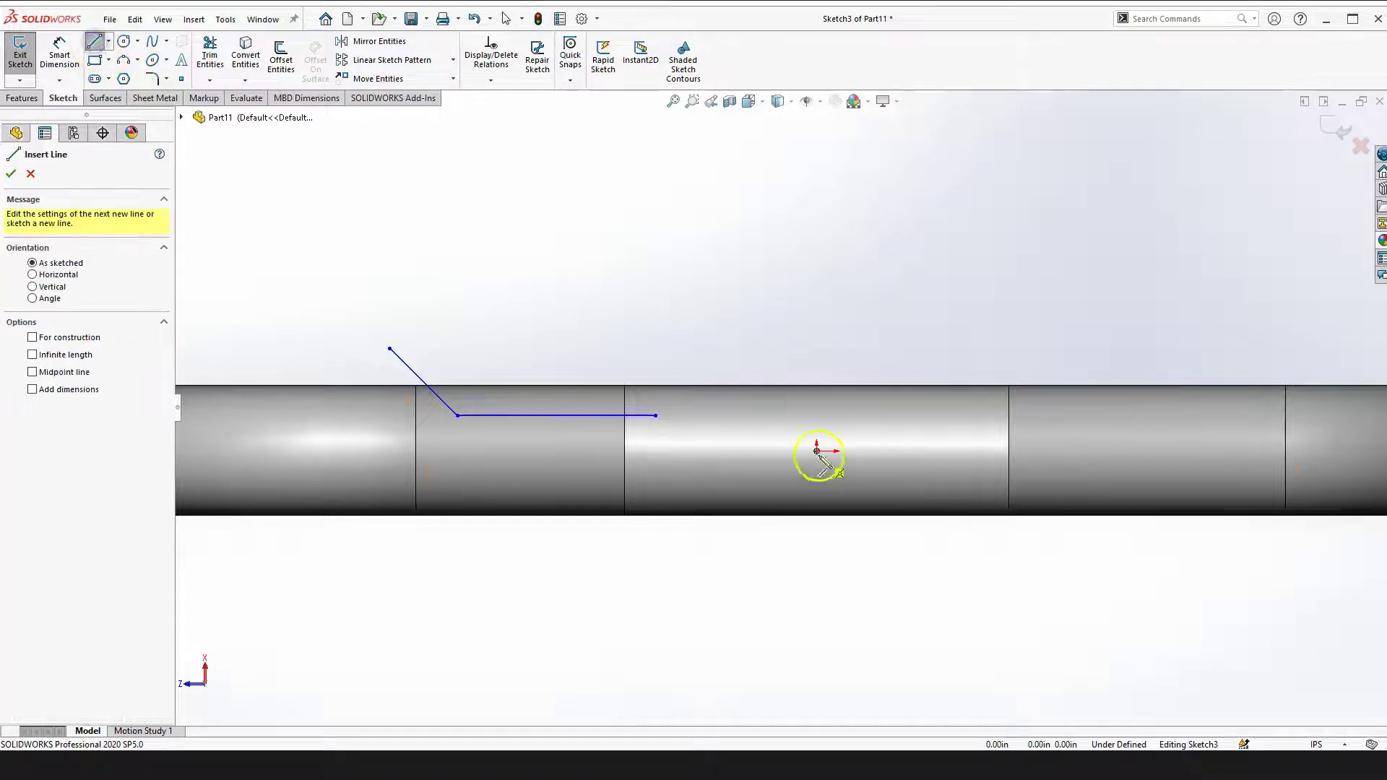
click(816, 451)
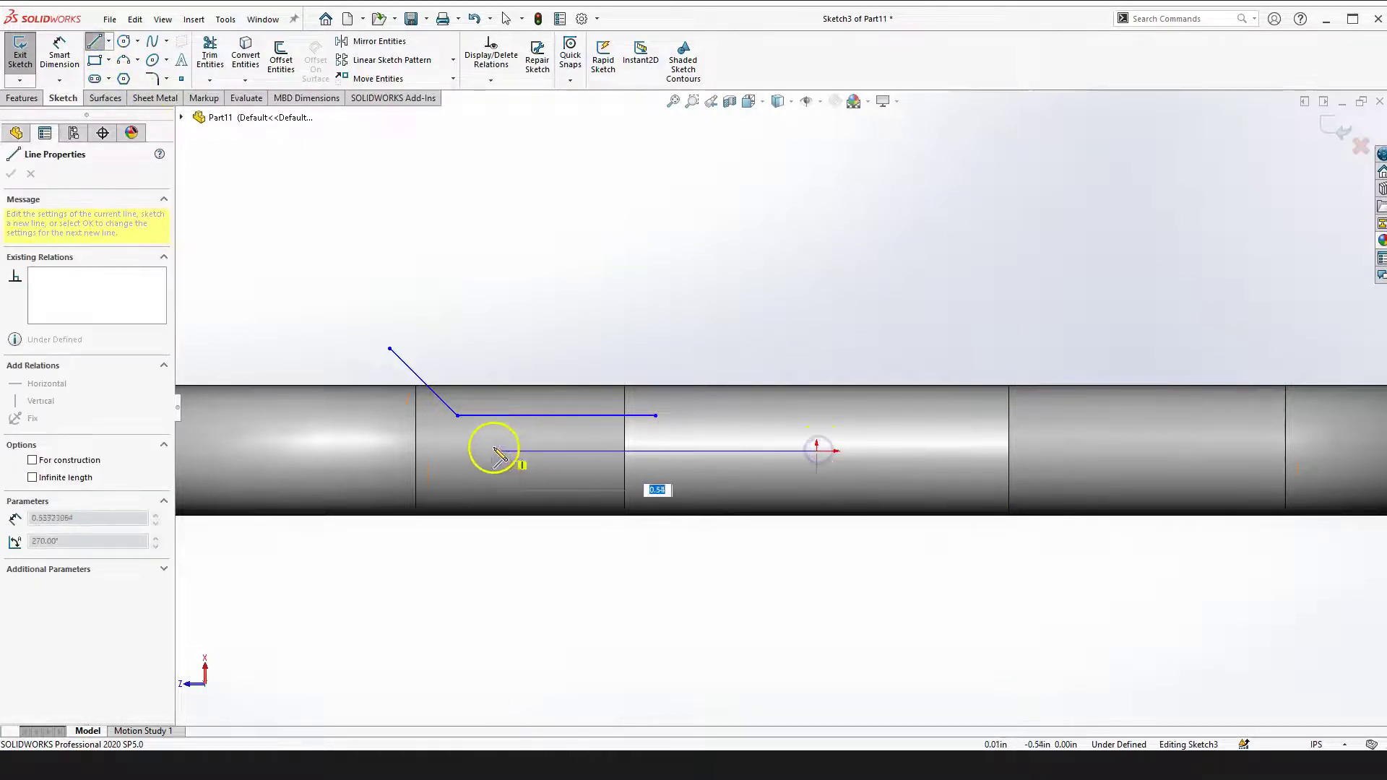
click(443, 452)
key(Escape)
Convert the axis line to construction geometry and stretch its free end to about 0.72 in from the origin
click(486, 451)
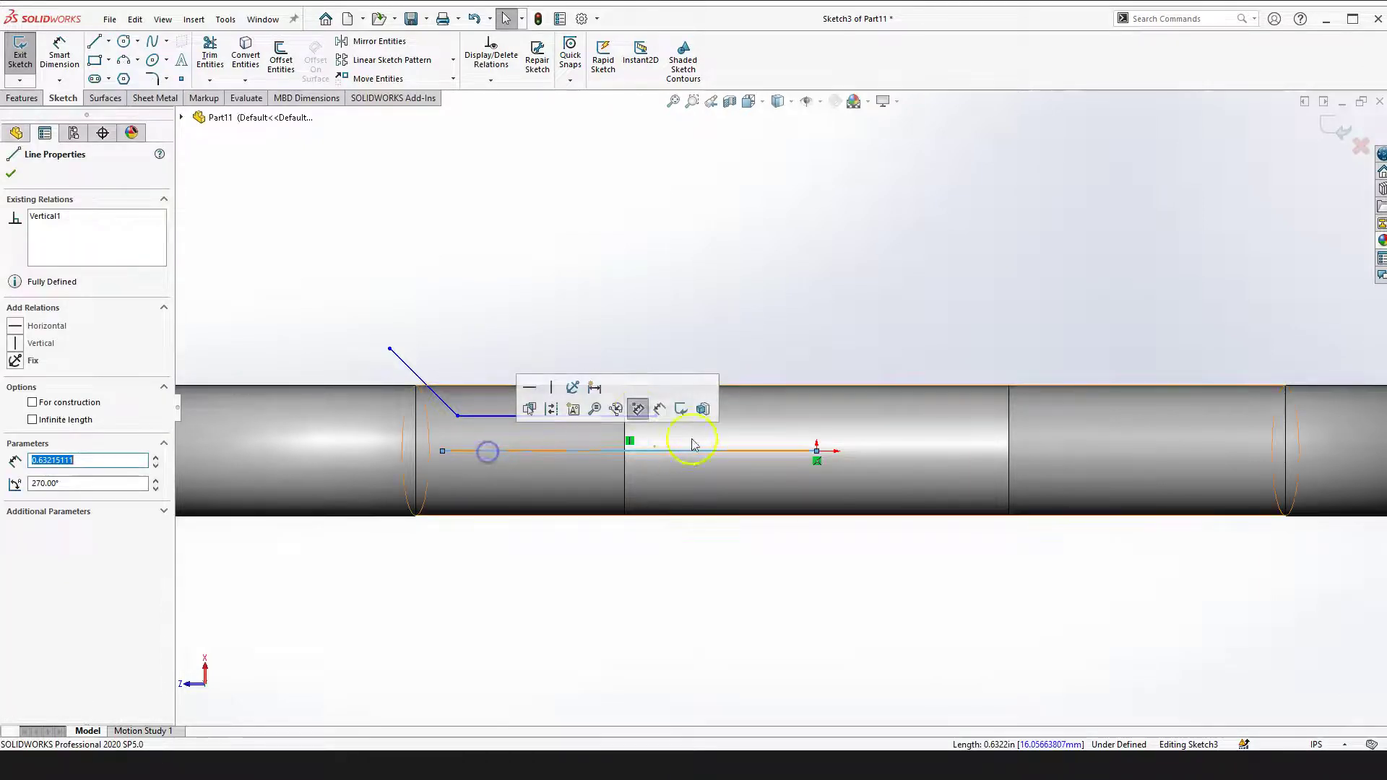
click(552, 410)
click(405, 450)
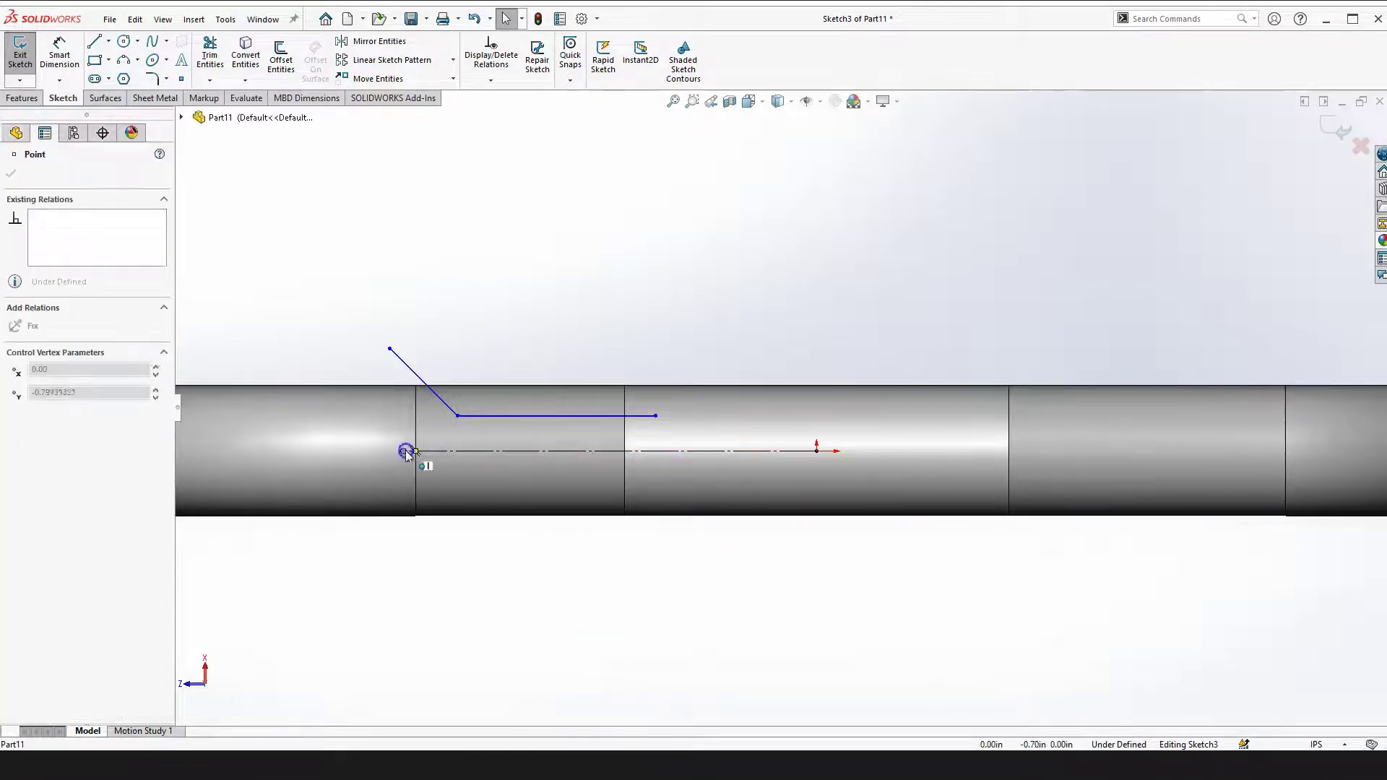
click(571, 619)
scroll(697, 439, up, 1)
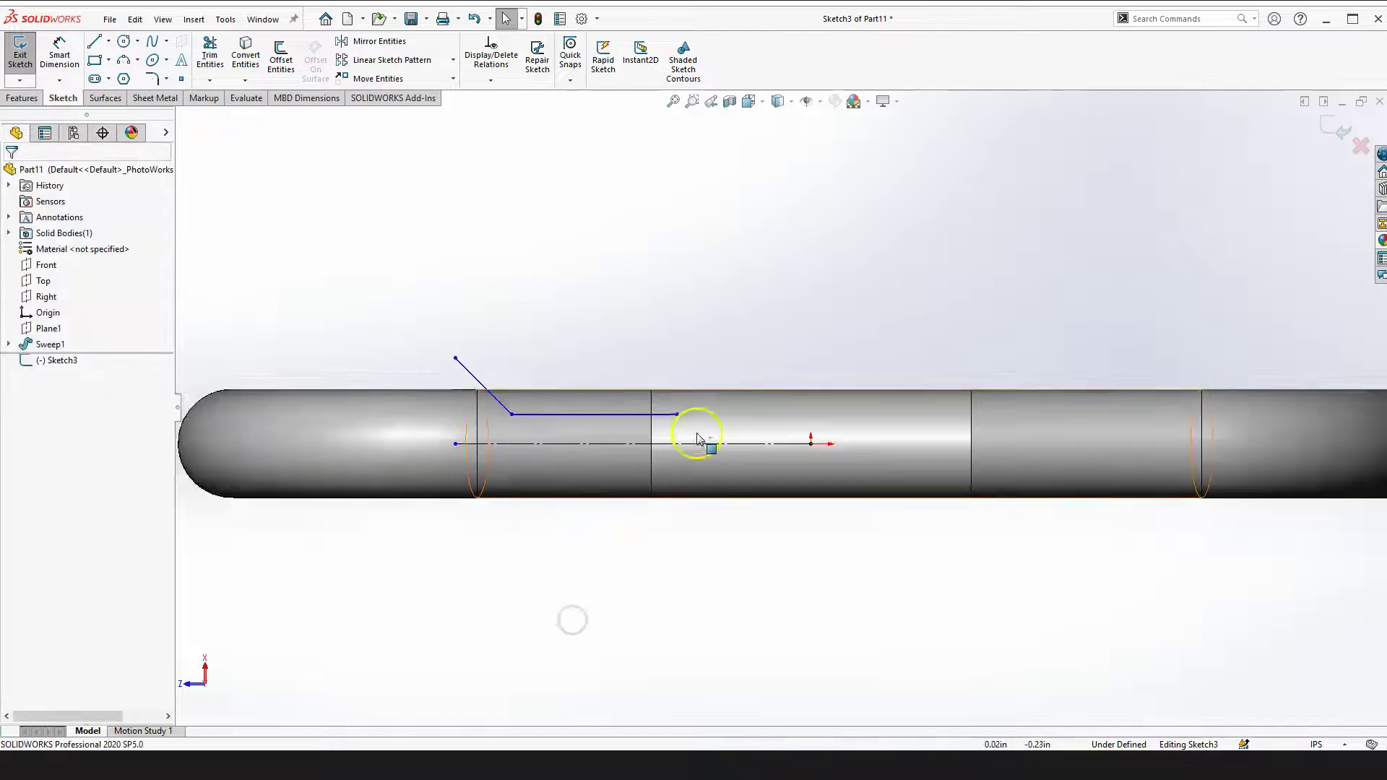
scroll(737, 420, down, 2)
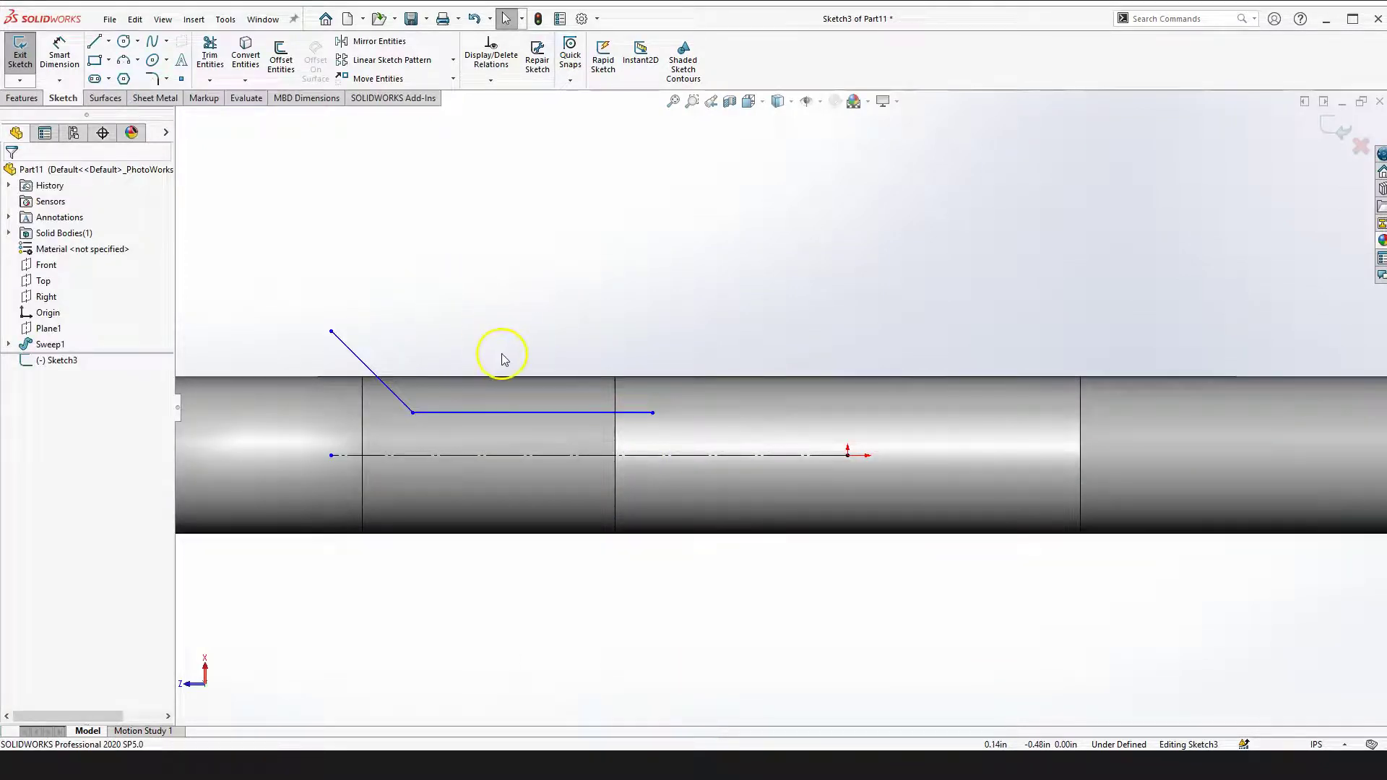
click(490, 295)
scroll(530, 492, up, 3)
Dimension the straight profile line across the centerline as a doubled distance of 0.08 in
click(59, 55)
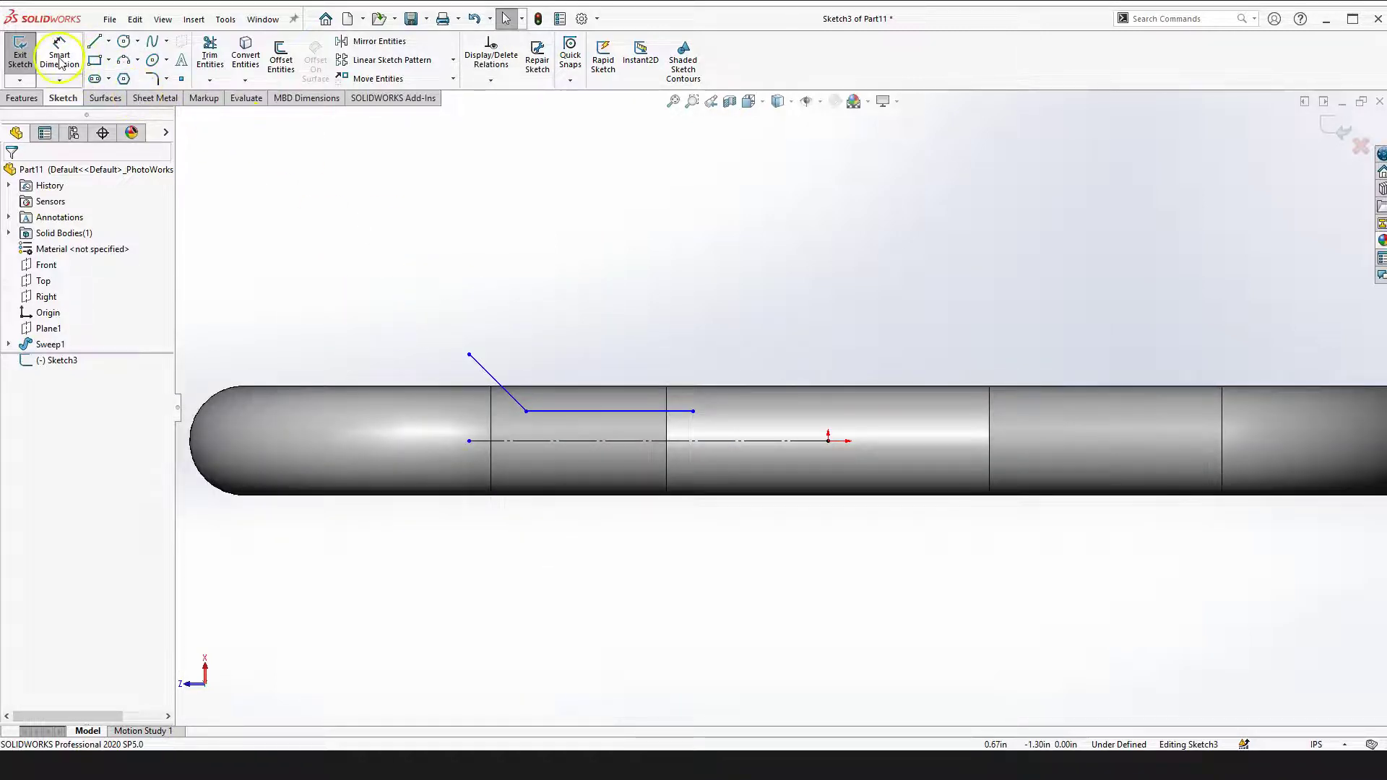
click(607, 412)
click(599, 439)
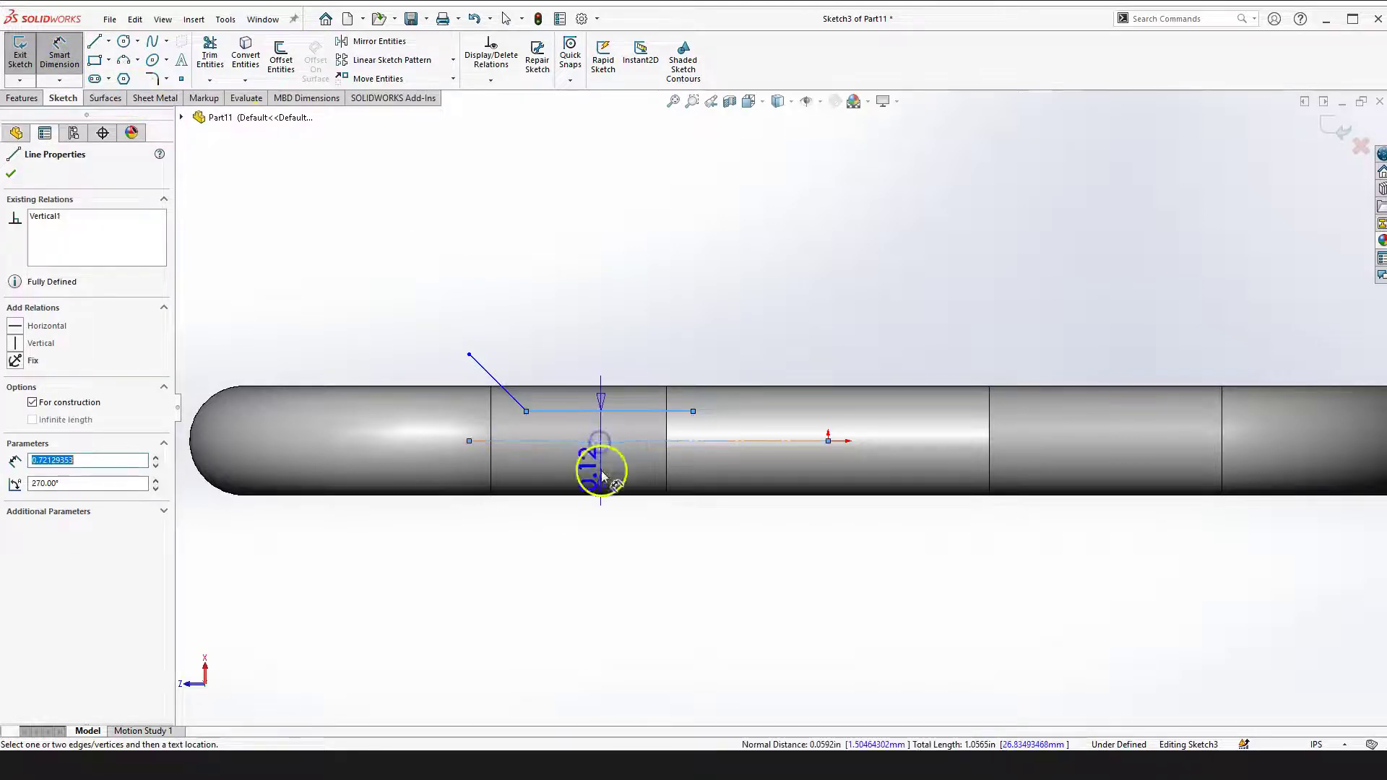
click(734, 525)
text(.08)
key(Return)
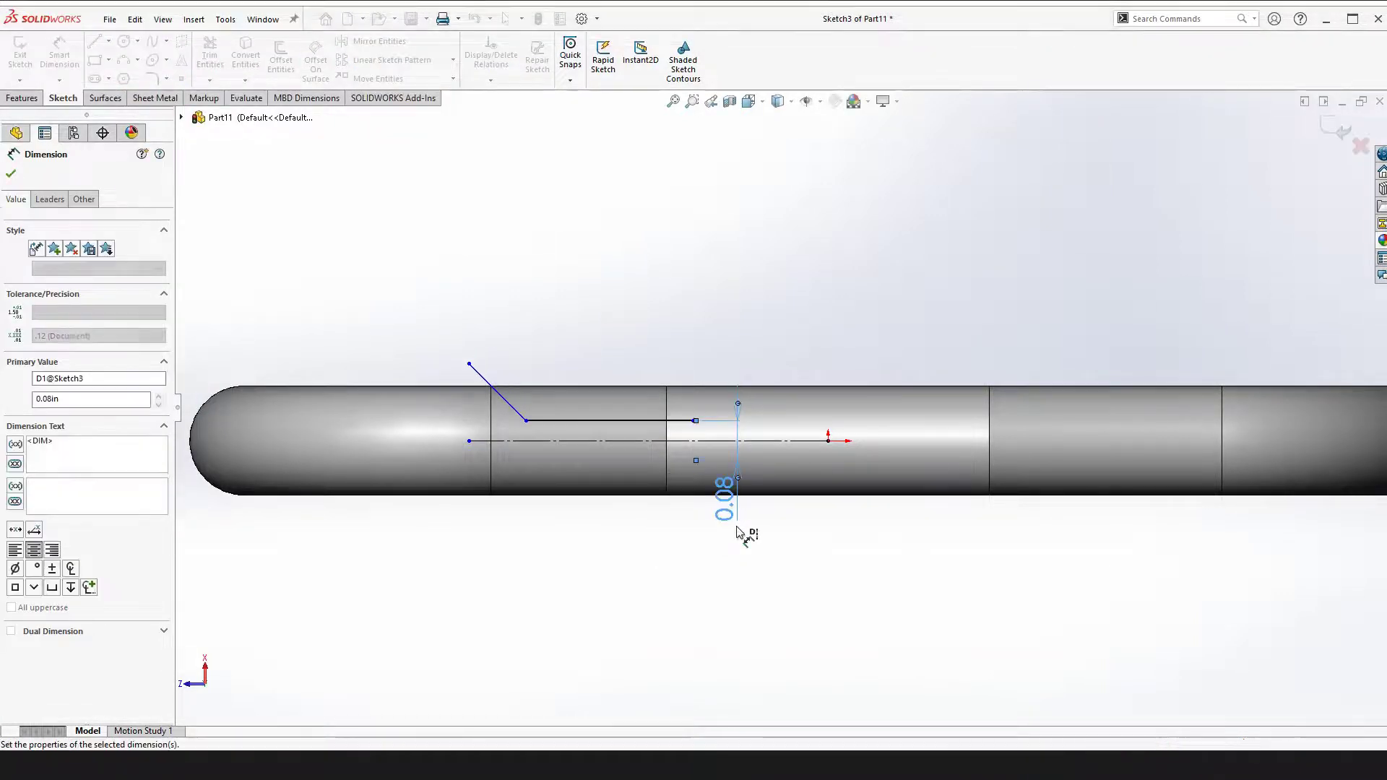
Dimension the angle between the slanted line and the centerline as 45 degrees
scroll(691, 393, down, 3)
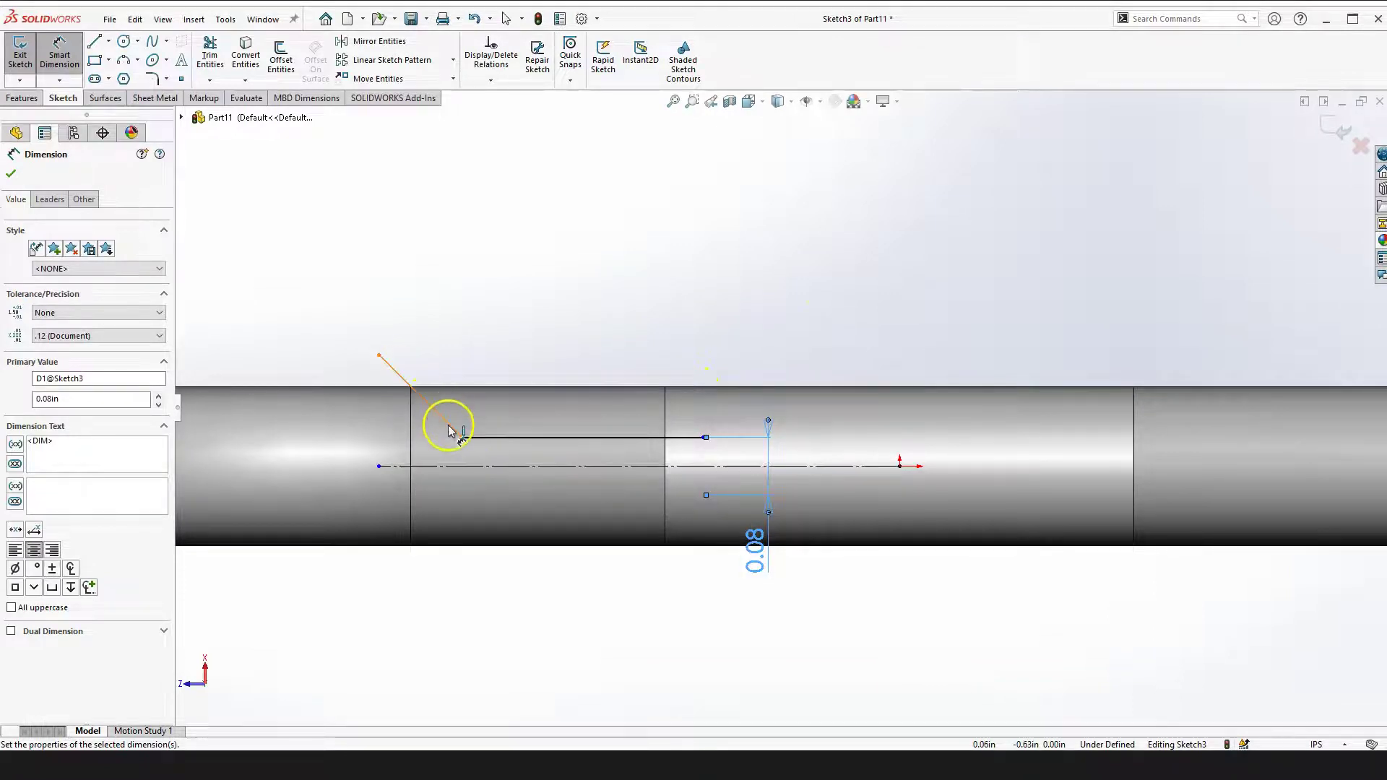
click(450, 430)
click(477, 465)
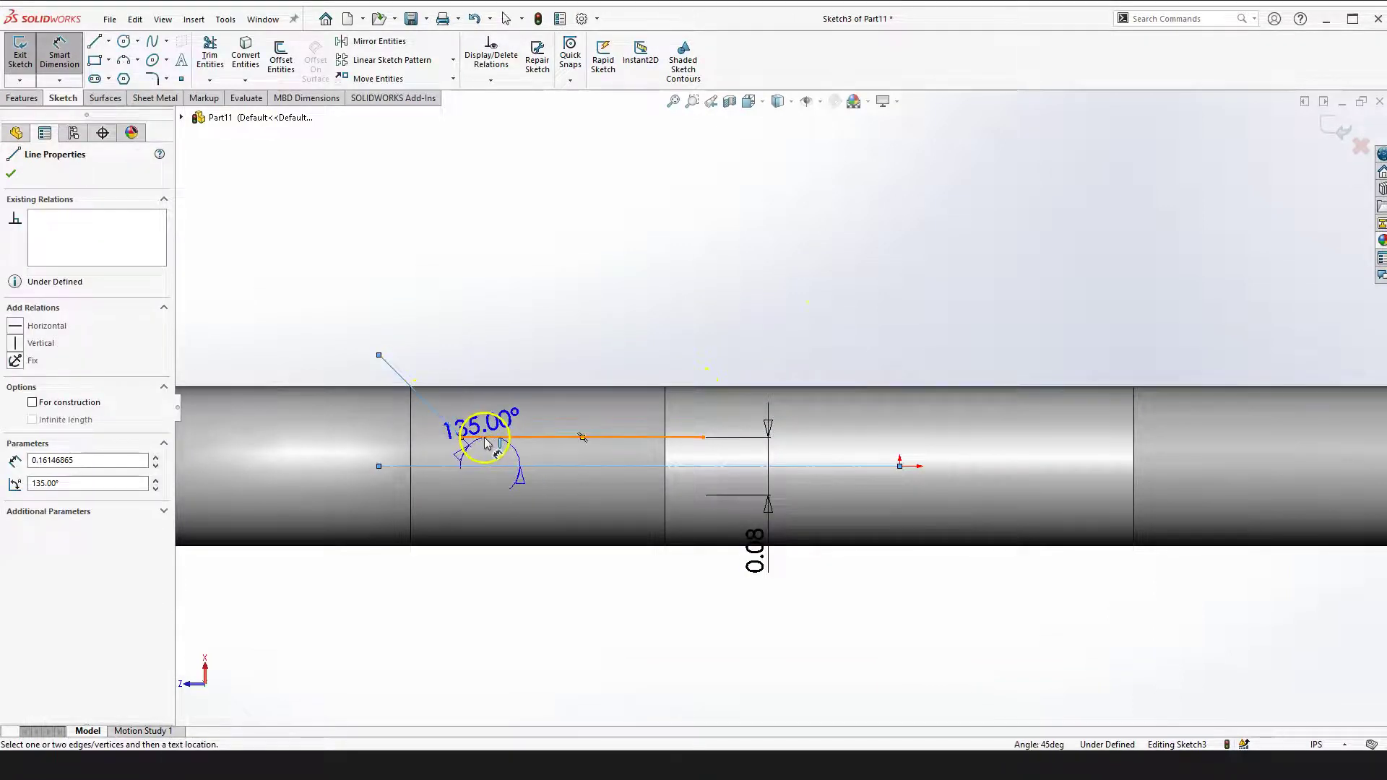
click(354, 414)
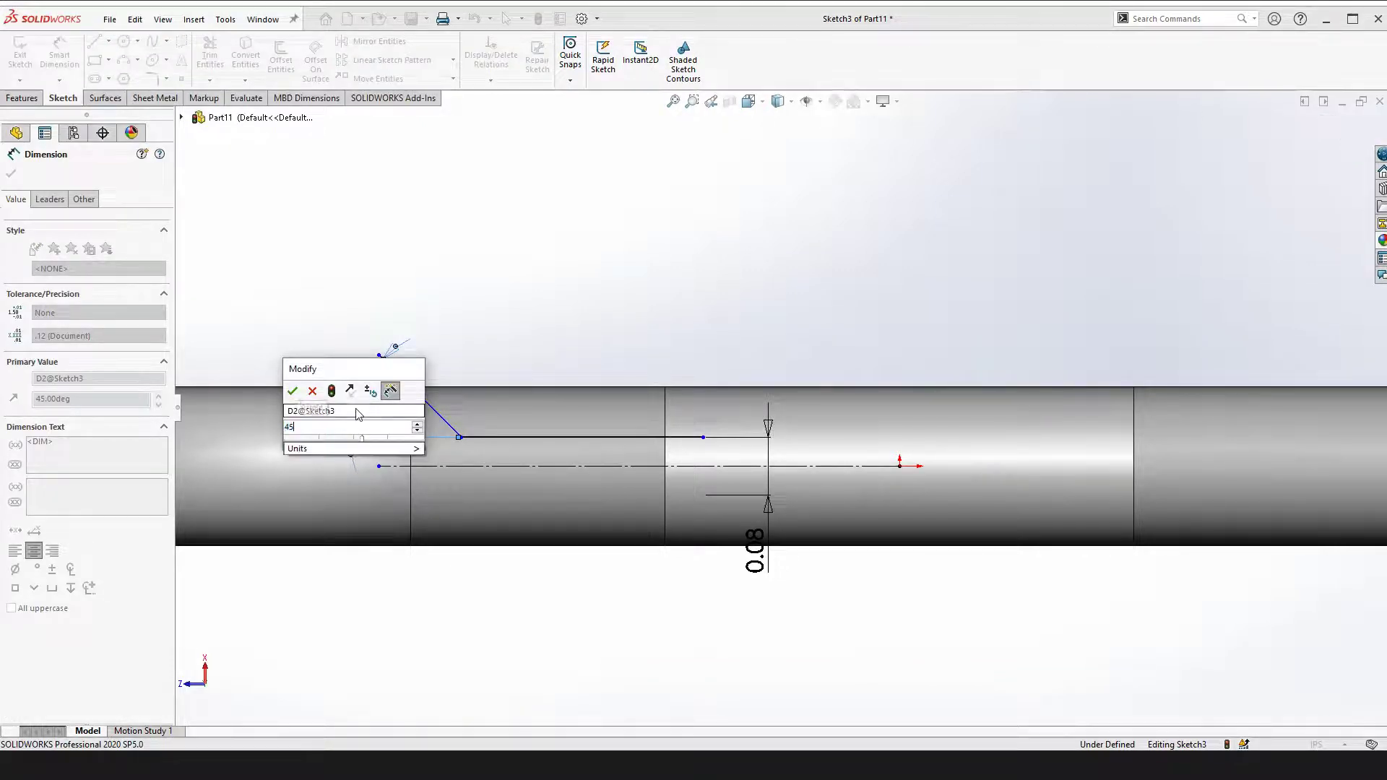
key(Return)
click(474, 323)
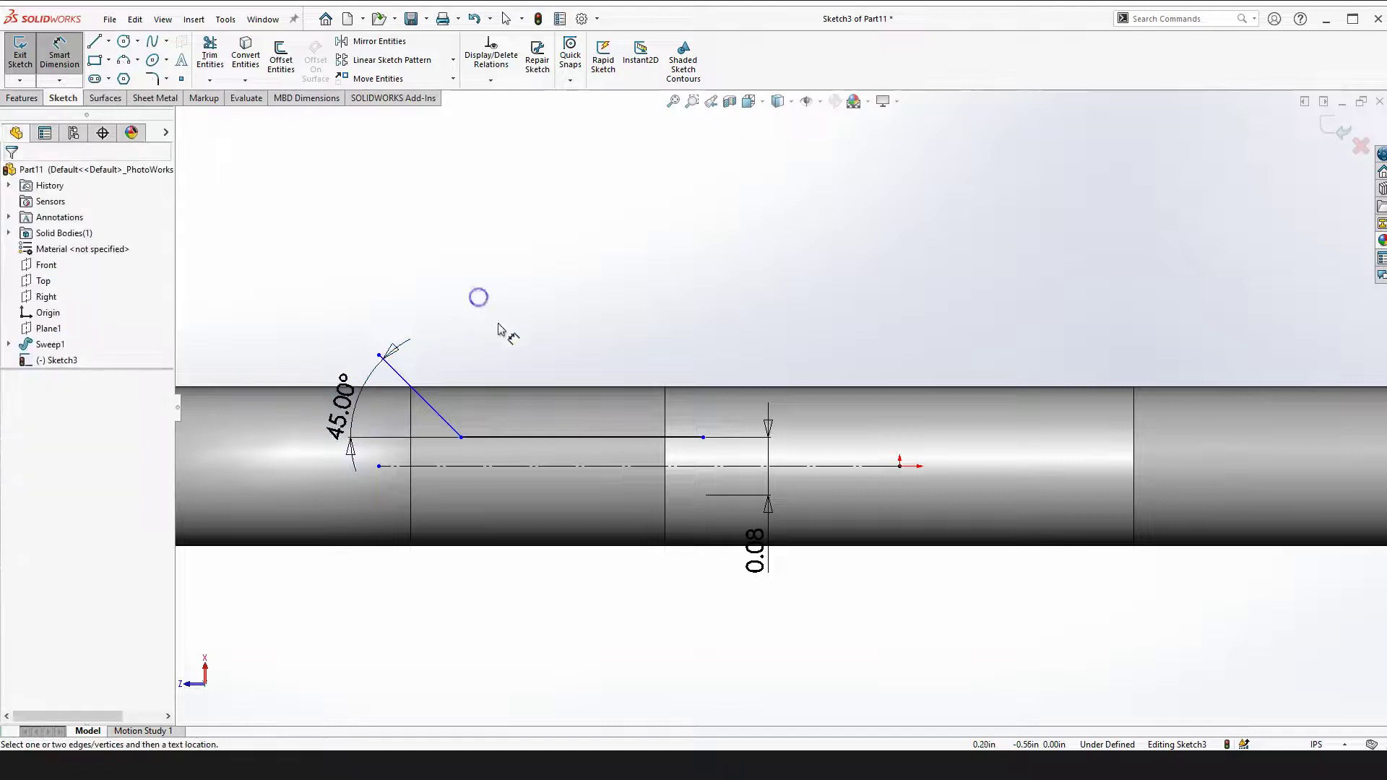
key(Escape)
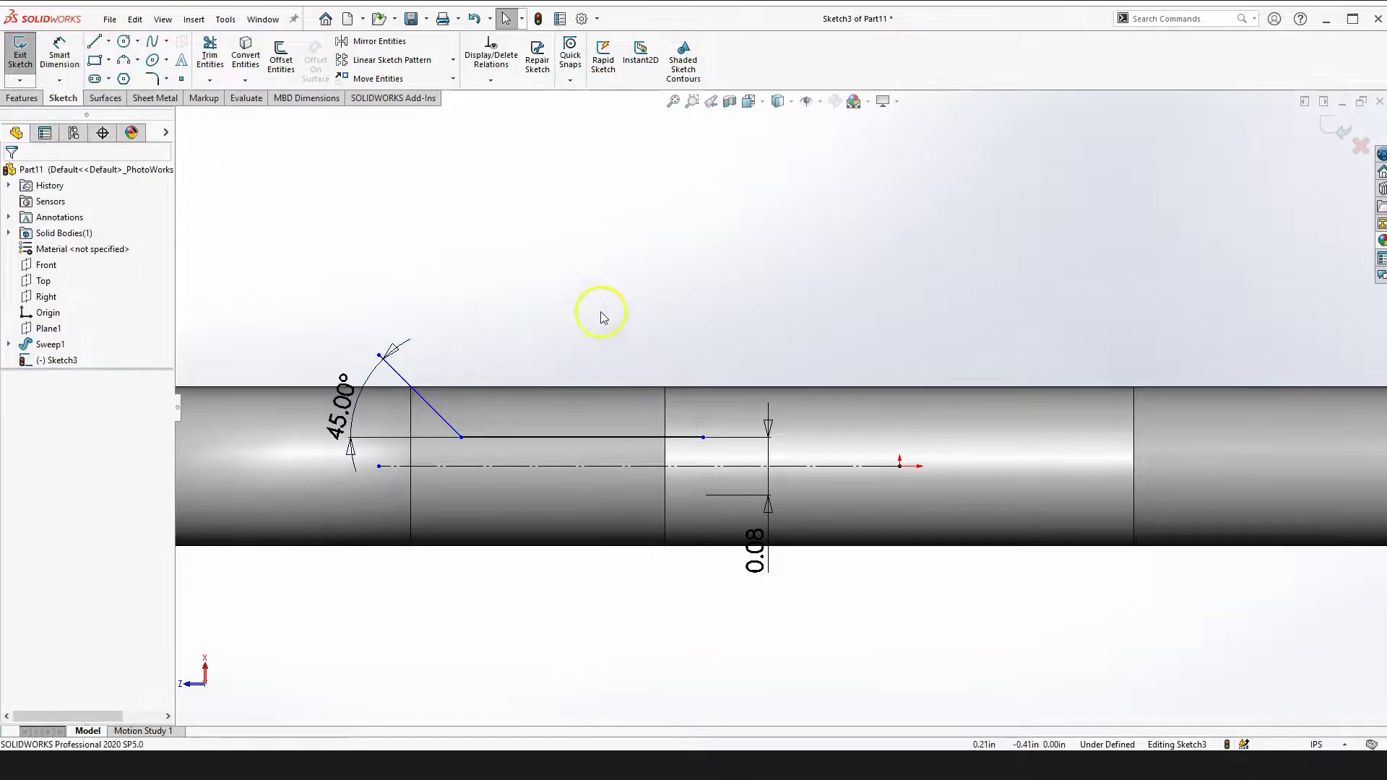
Move the straight profile line's free endpoint onto the end edge of the hook's tip, making it coincident
click(701, 440)
drag(701, 441, 665, 438)
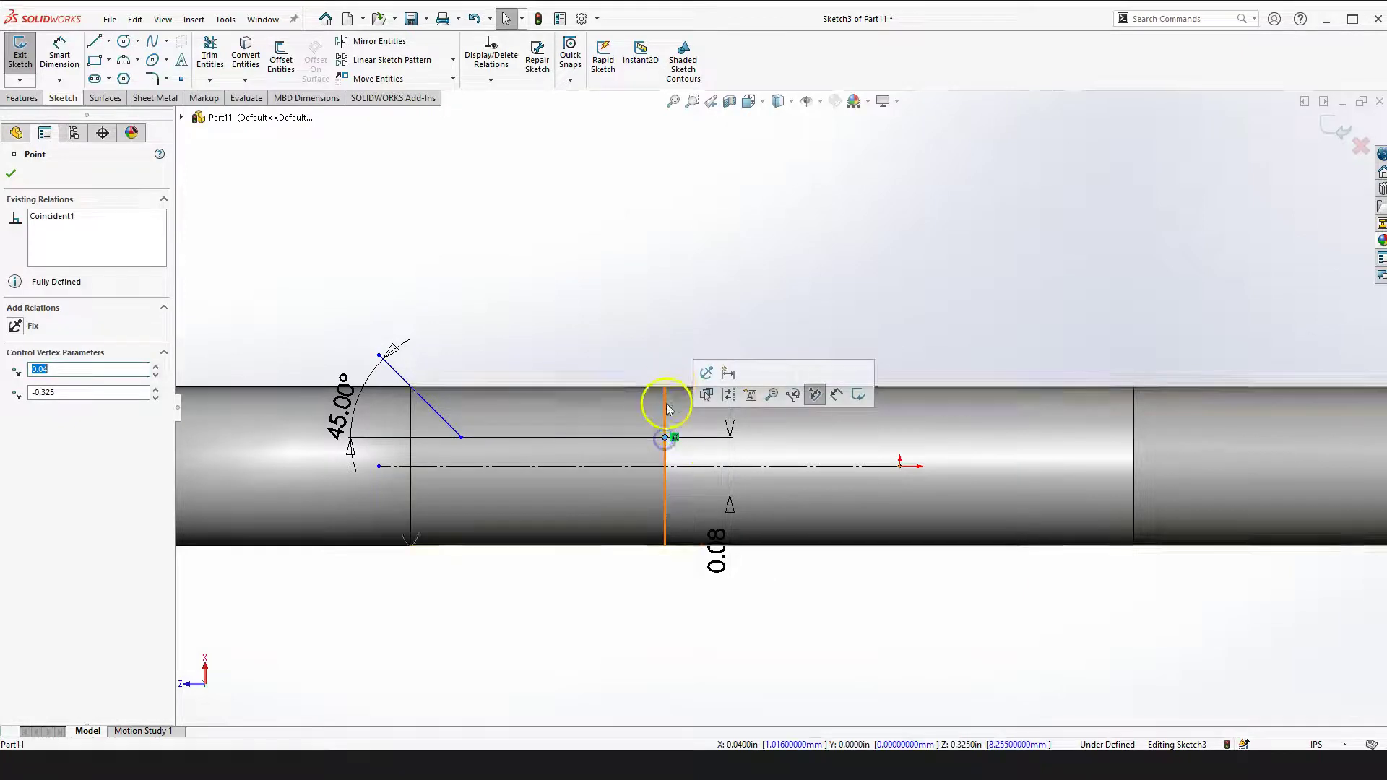
click(610, 313)
Sketch a line about 0.07 in long from that endpoint to the bar's outer edge, and another along the edge past the slanted line
scroll(653, 370, down, 1)
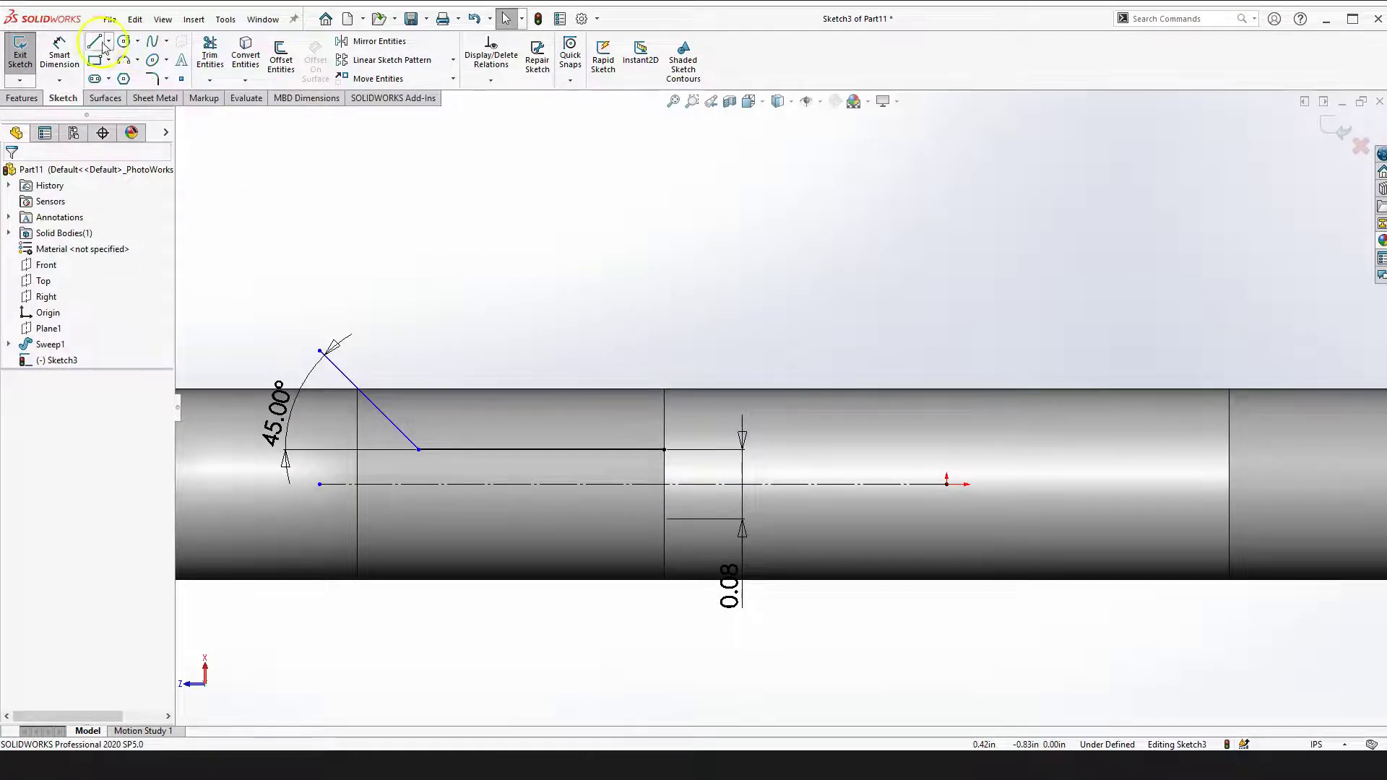
click(102, 44)
click(664, 450)
click(664, 390)
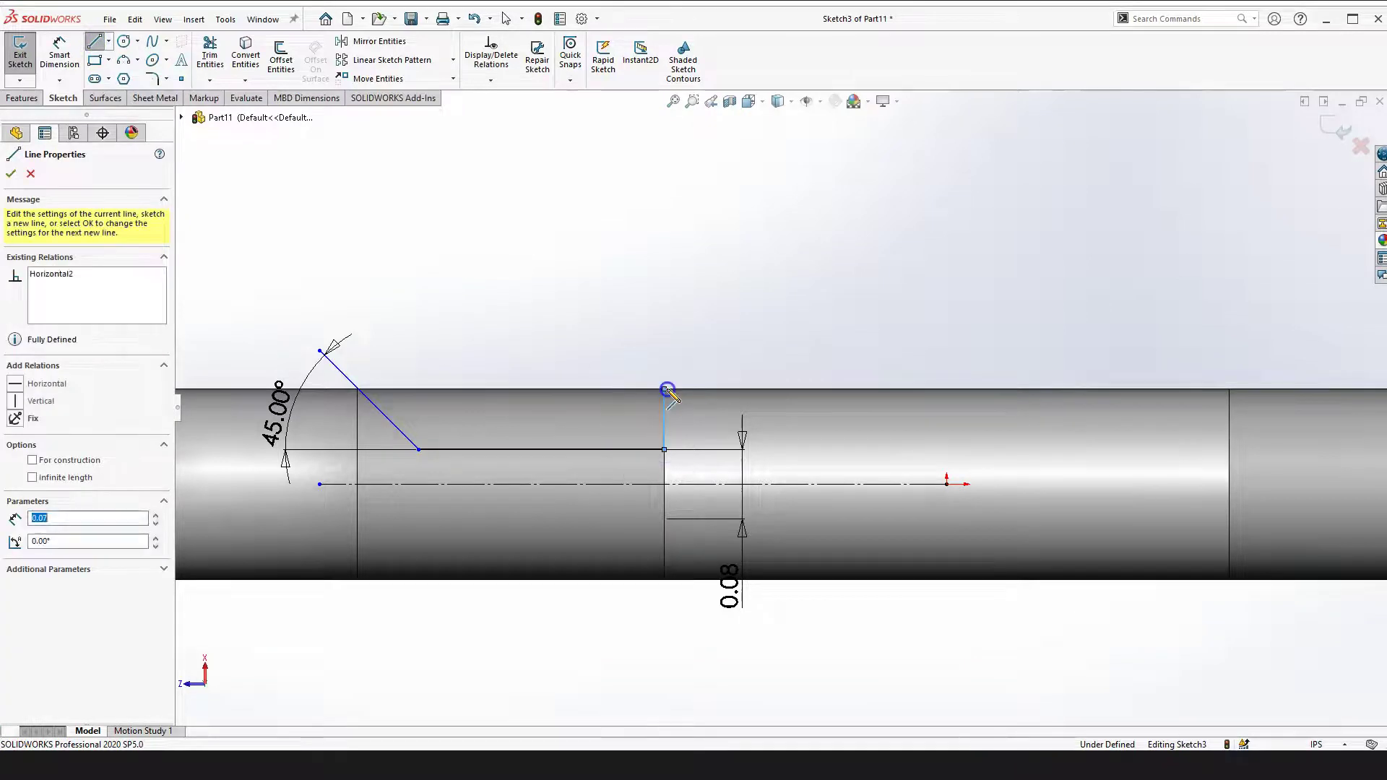
click(320, 390)
key(Escape)
scroll(448, 394, up, 2)
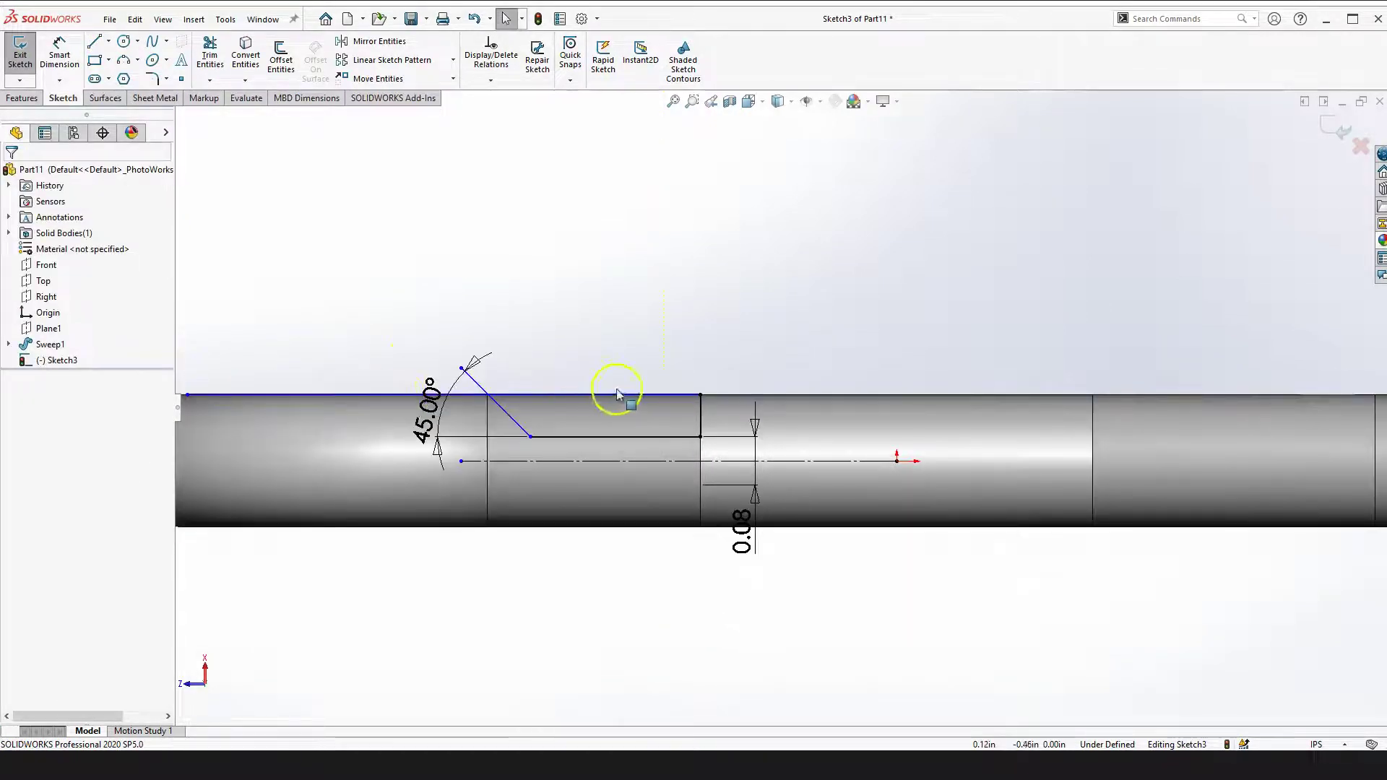
Trim the top edge line and the 45-degree line back to their intersection
scroll(616, 376, down, 3)
scroll(614, 347, up, 2)
scroll(786, 388, down, 1)
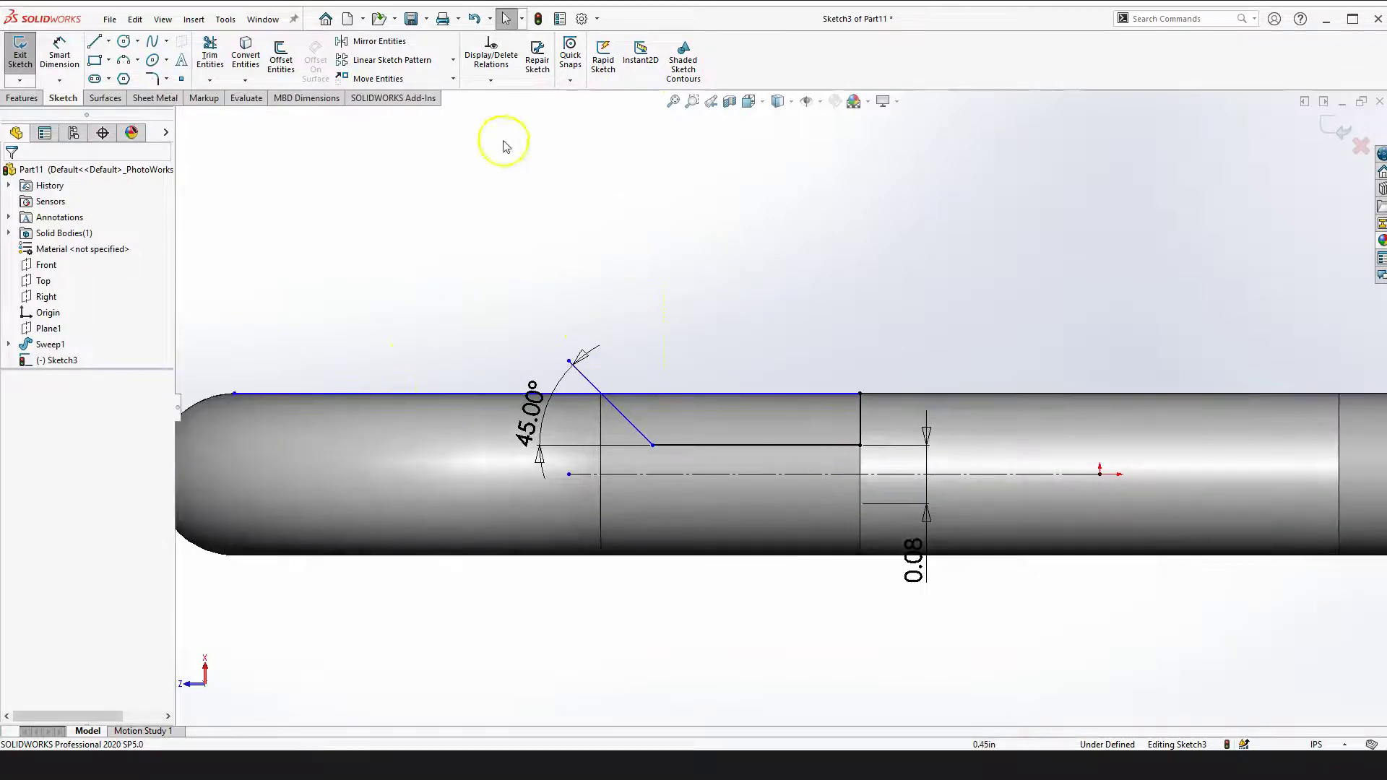
click(209, 55)
scroll(674, 374, down, 4)
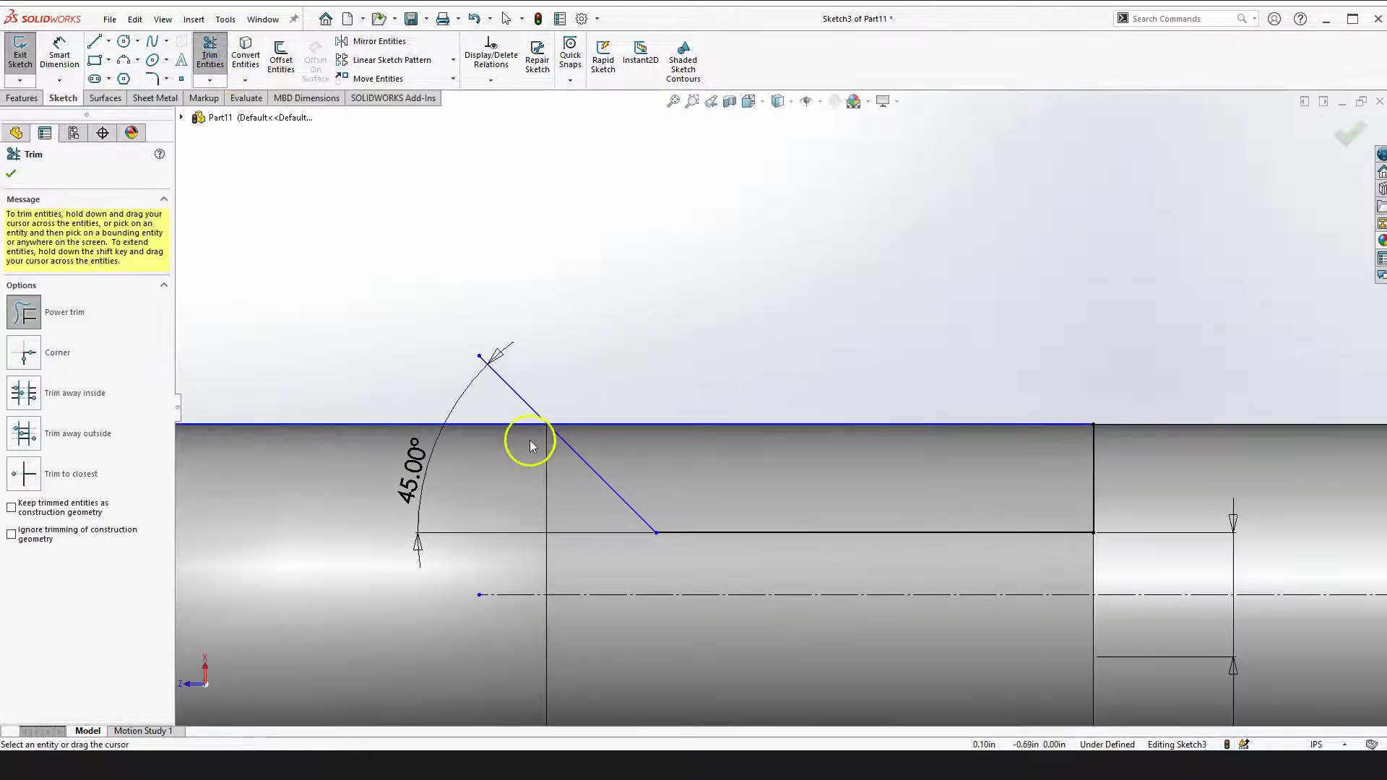
key(Escape)
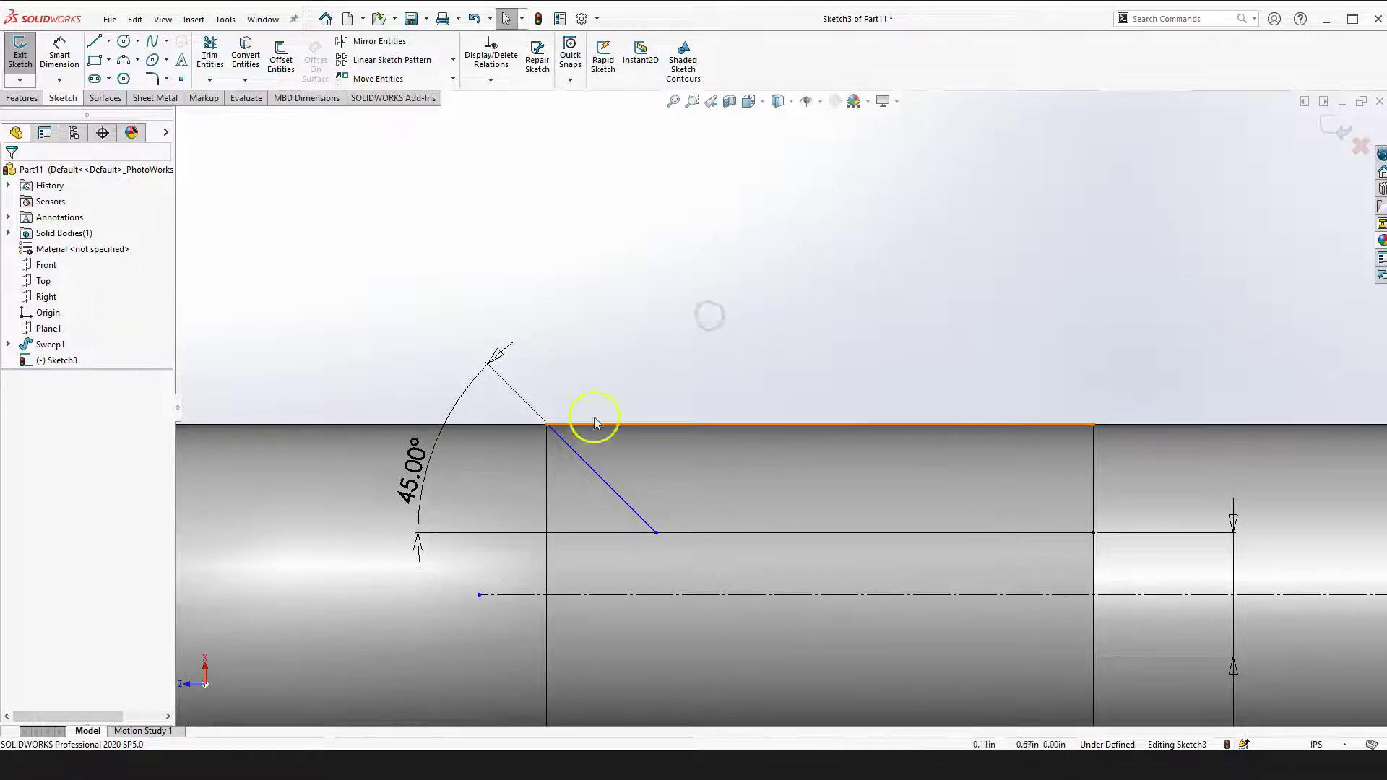
click(1043, 426)
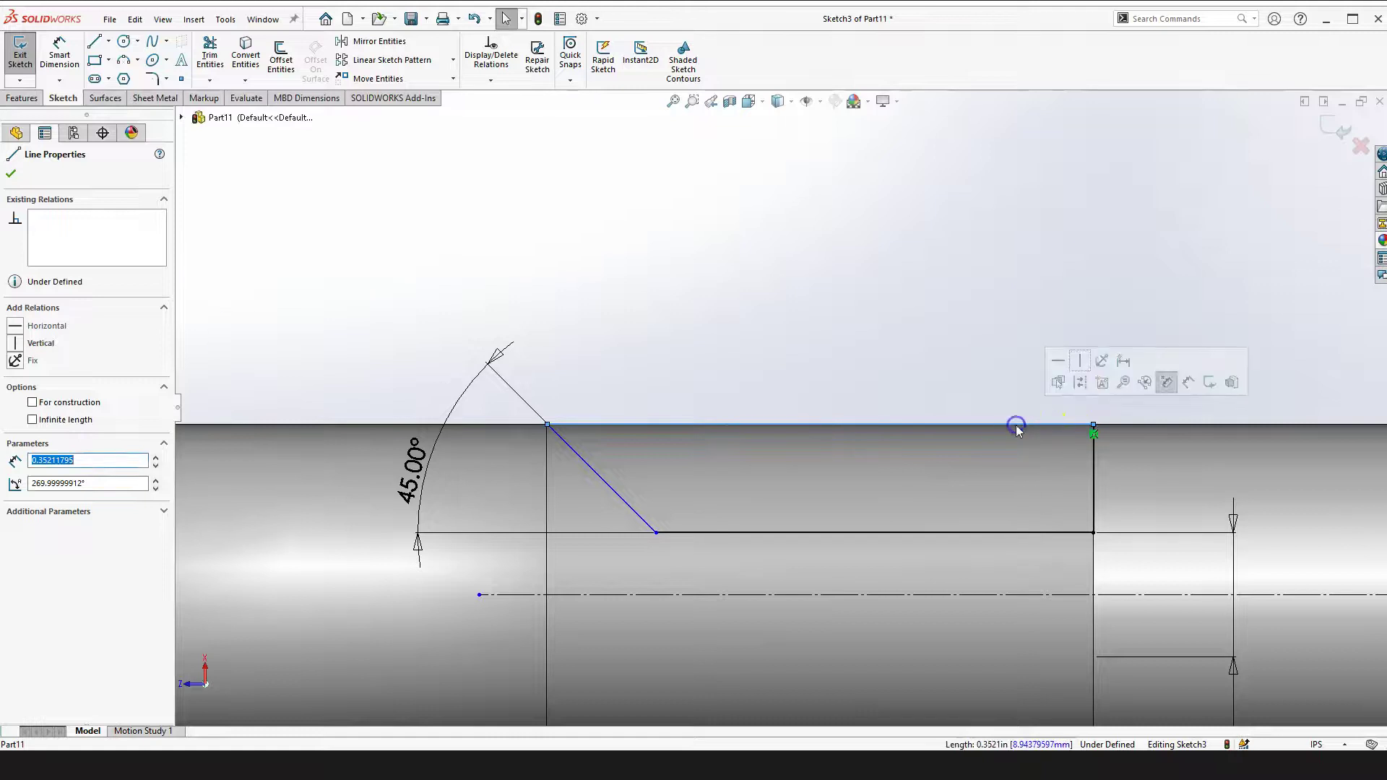
key(Delete)
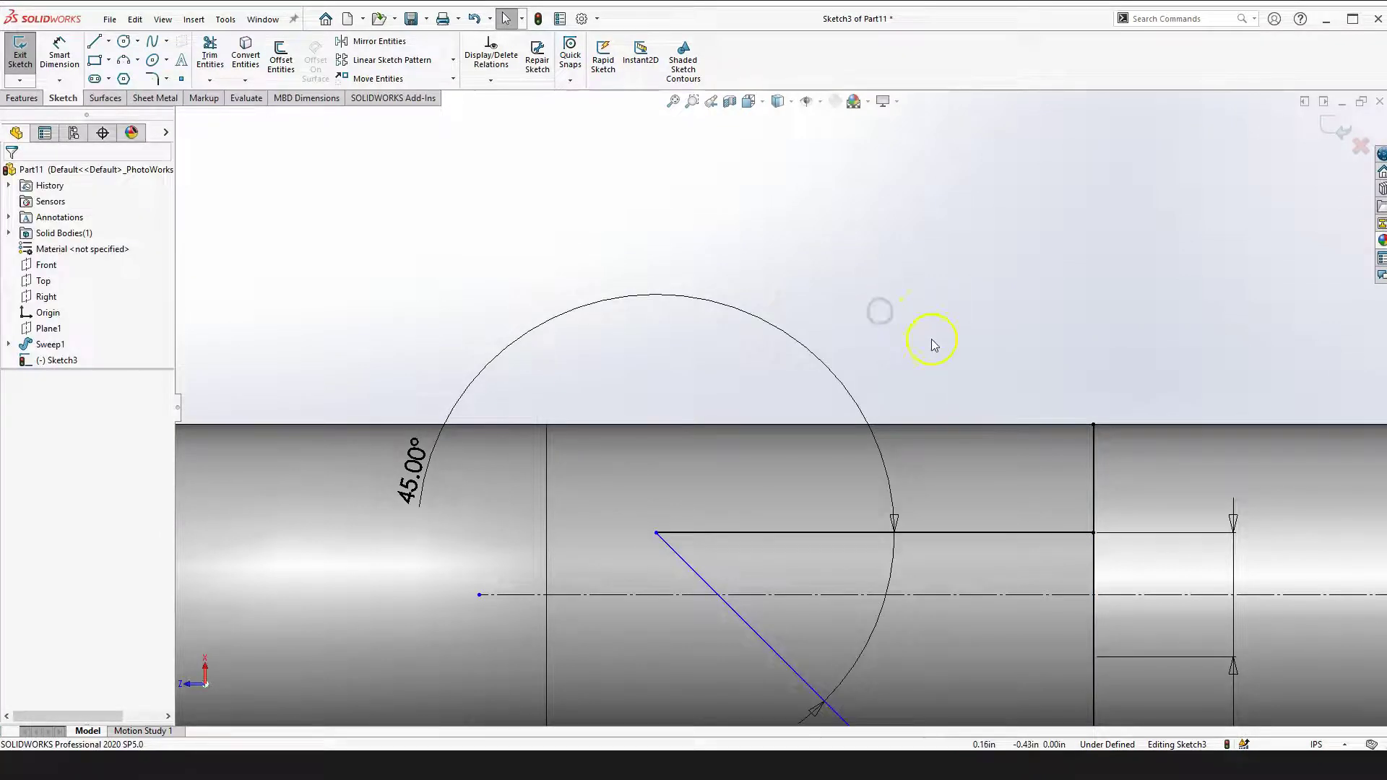
key(ctrl+z)
Pull the trimmed top line off the tube's edge and give it a vertical relation
mouse_move(1032, 429)
mouse_down()
mouse_move(1025, 464)
mouse_move(996, 412)
mouse_up()
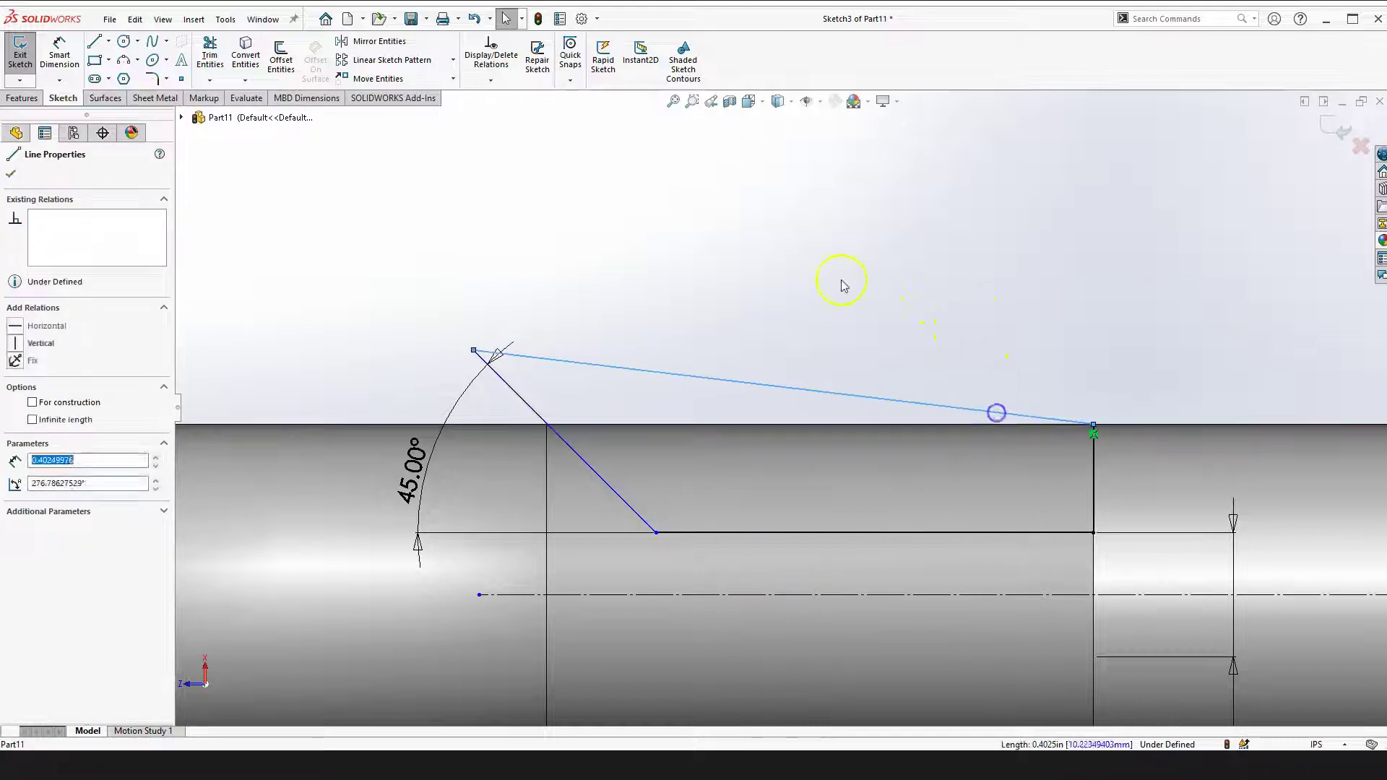
click(844, 286)
click(751, 383)
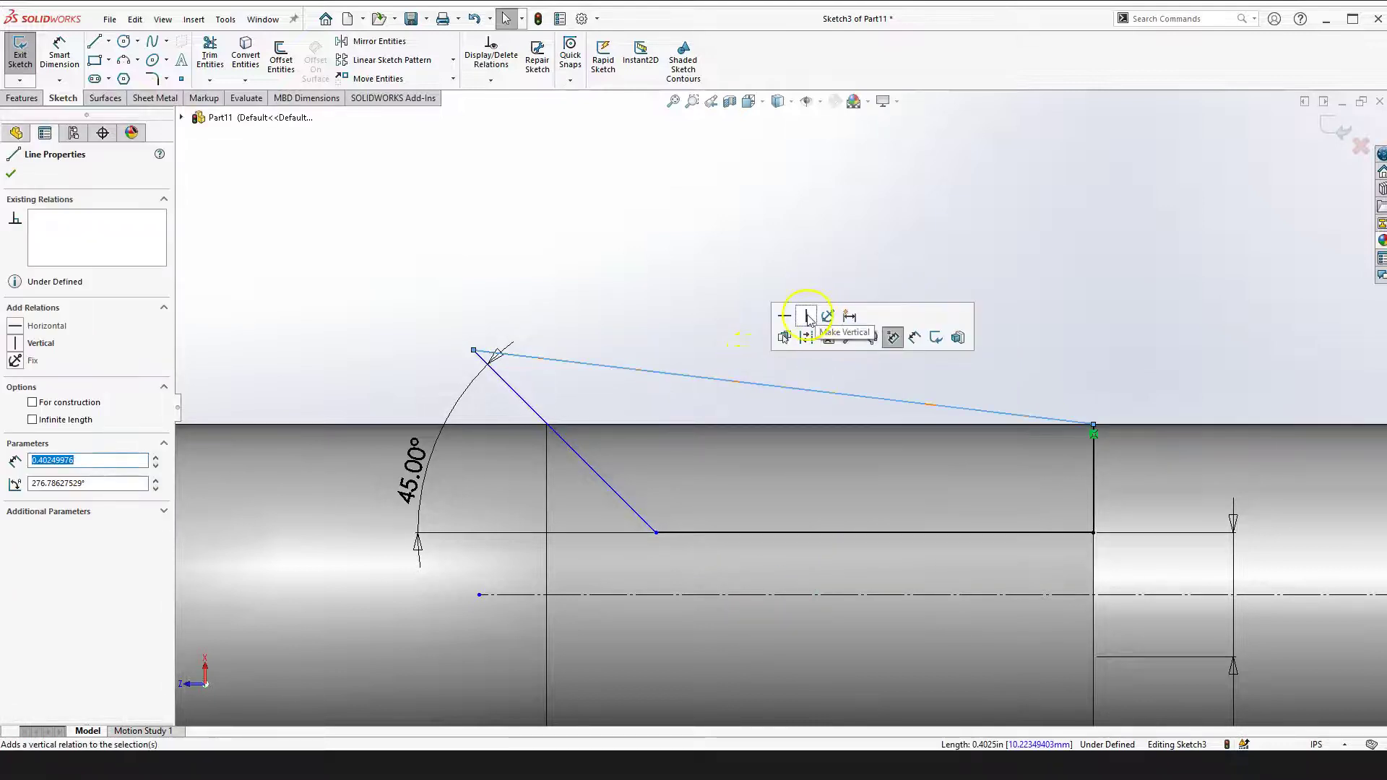
click(808, 318)
click(615, 317)
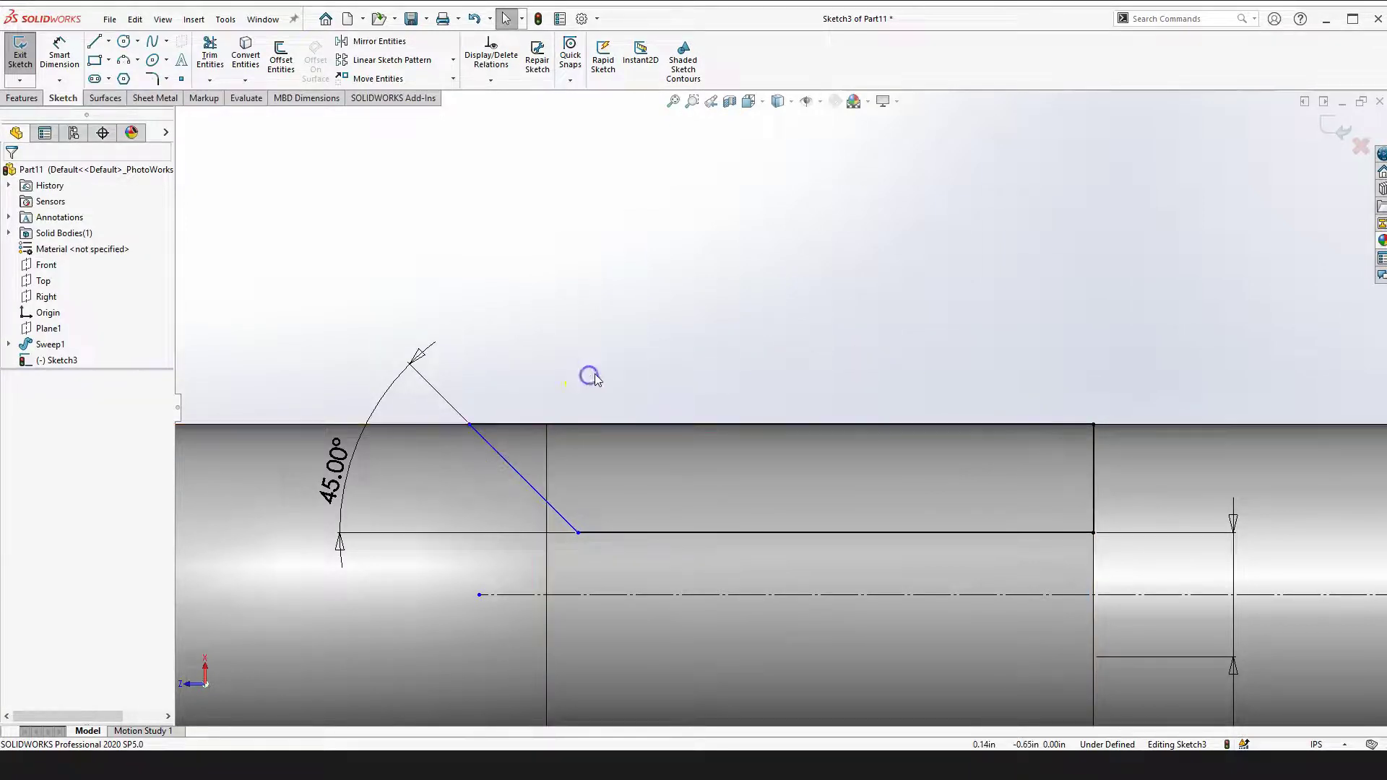
Dimension the profile's lower straight line at 0.28 in
scroll(599, 375, up, 2)
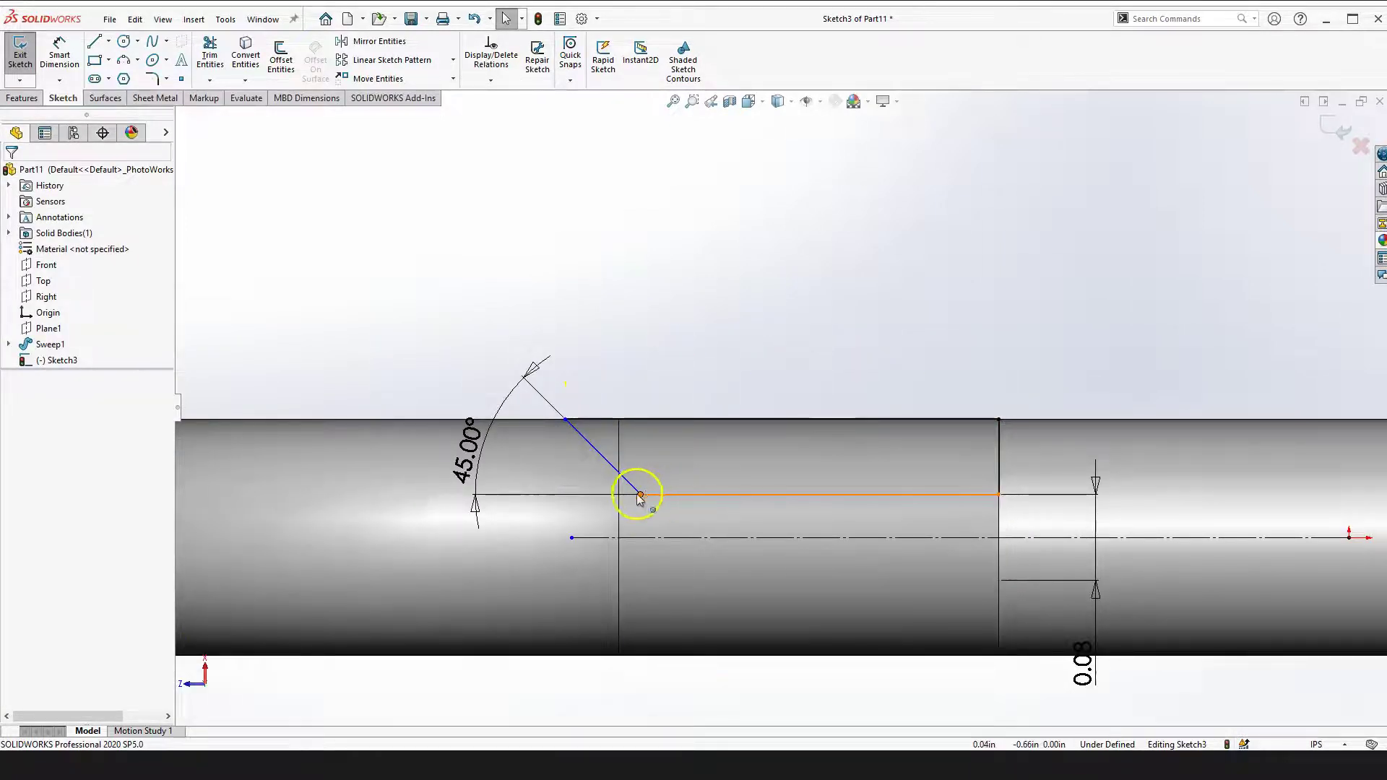
click(59, 52)
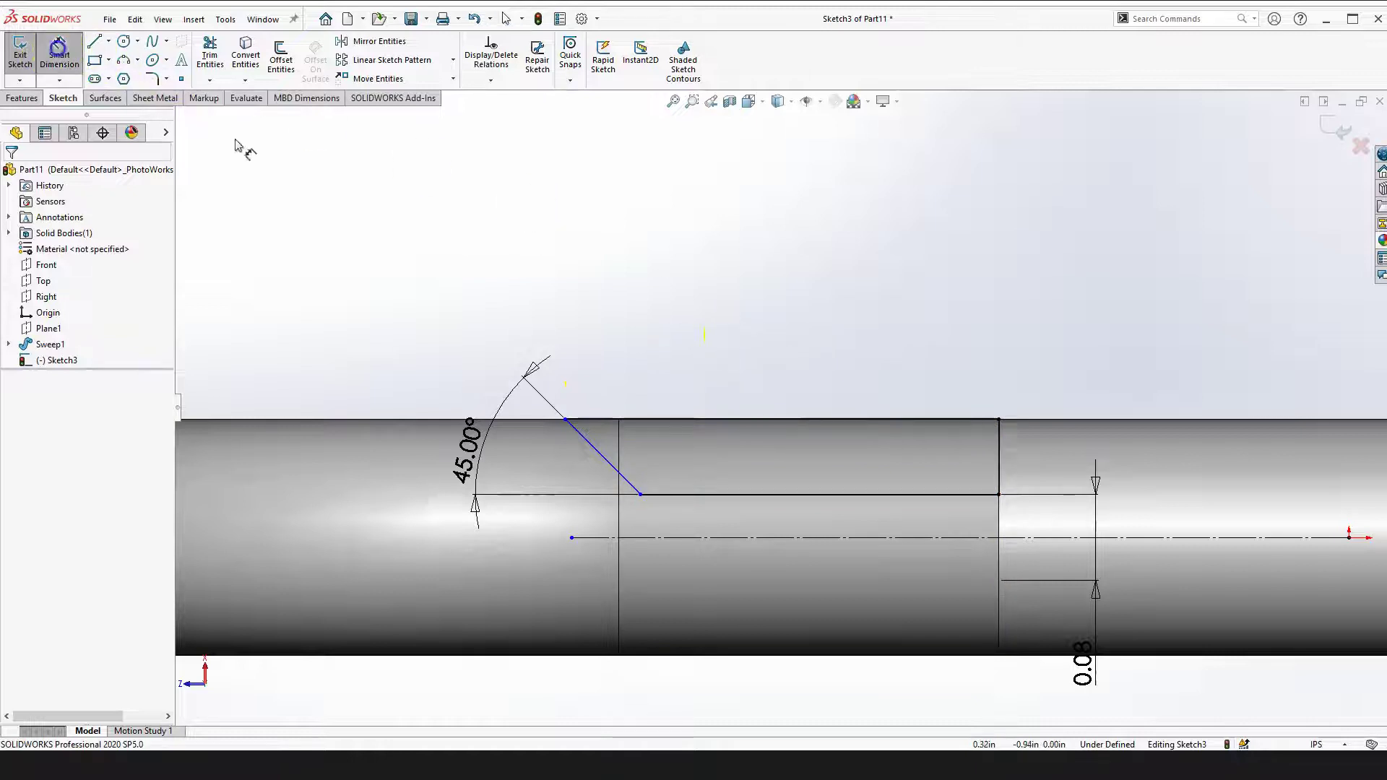
click(717, 498)
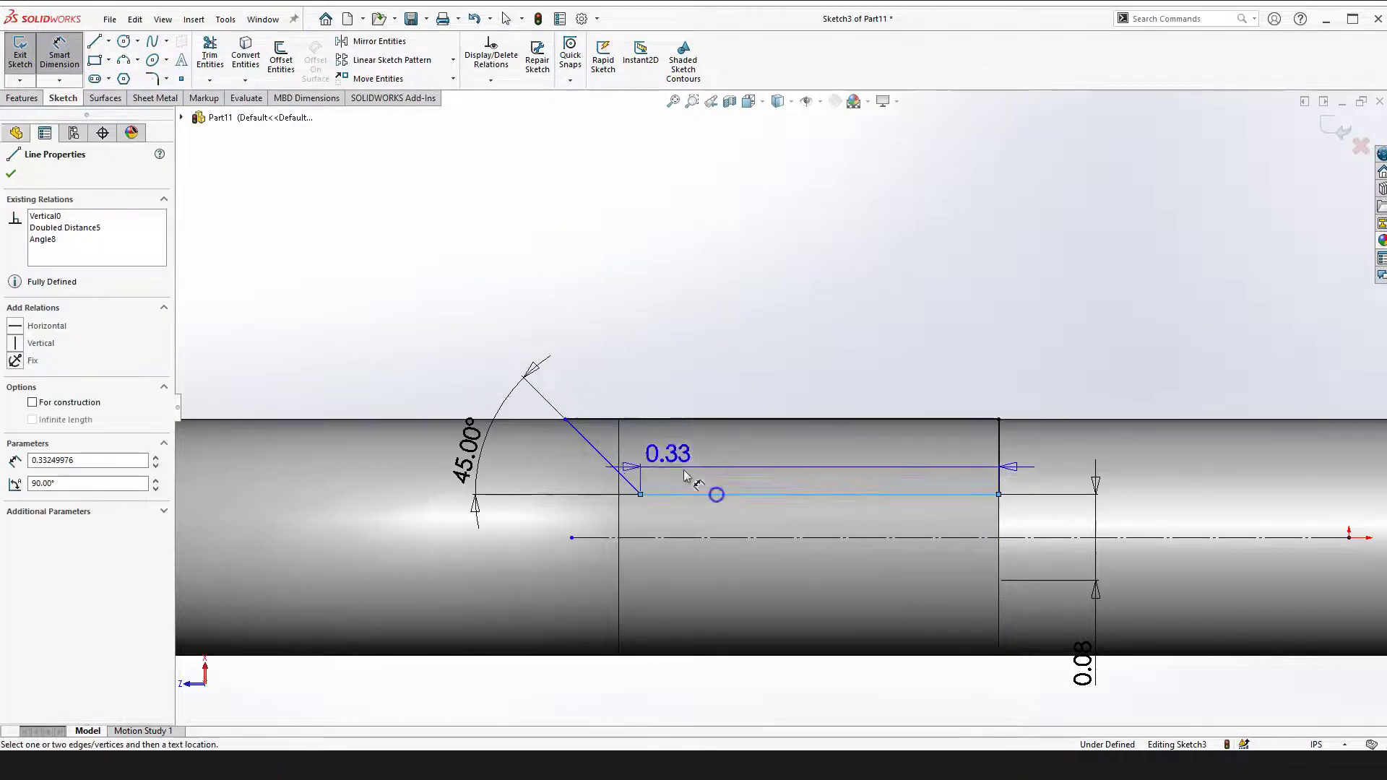
click(765, 318)
text(.28)
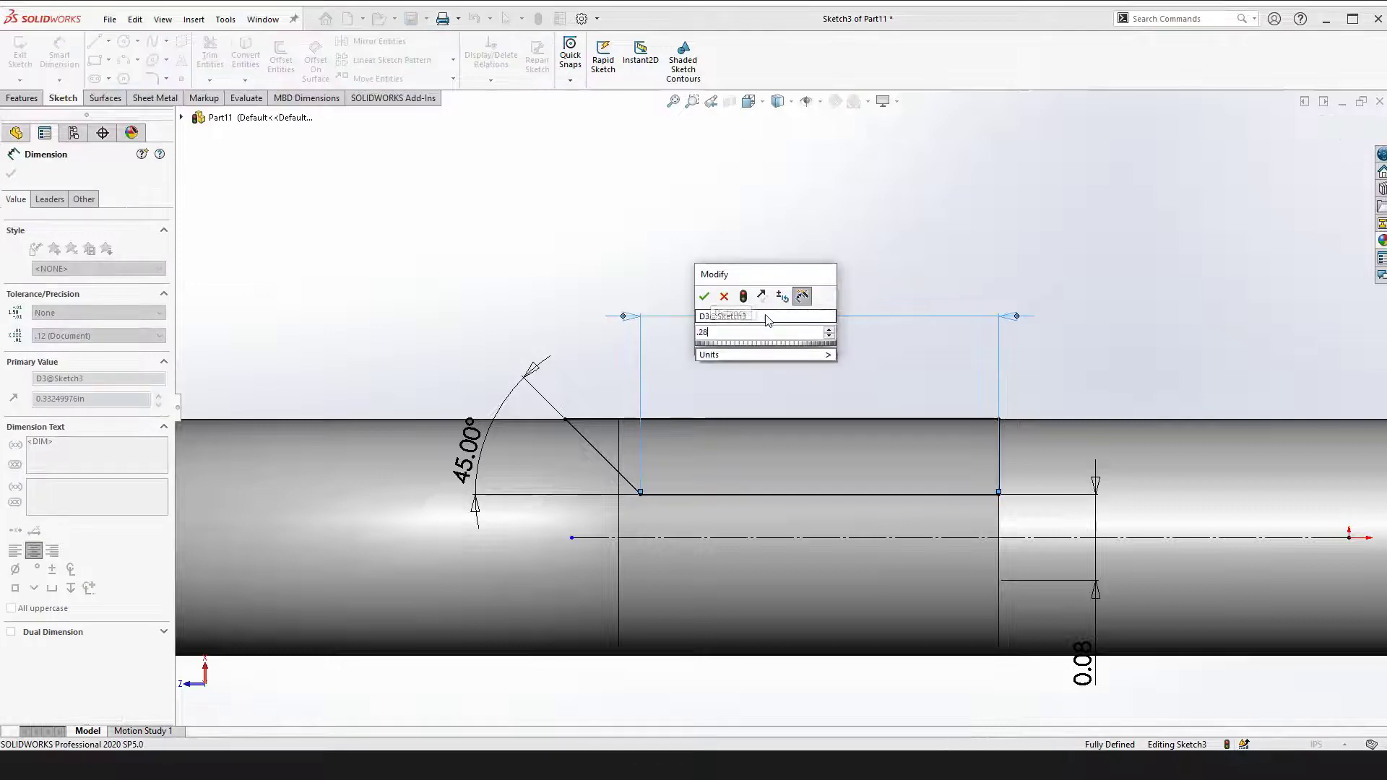
key(Return)
key(Escape)
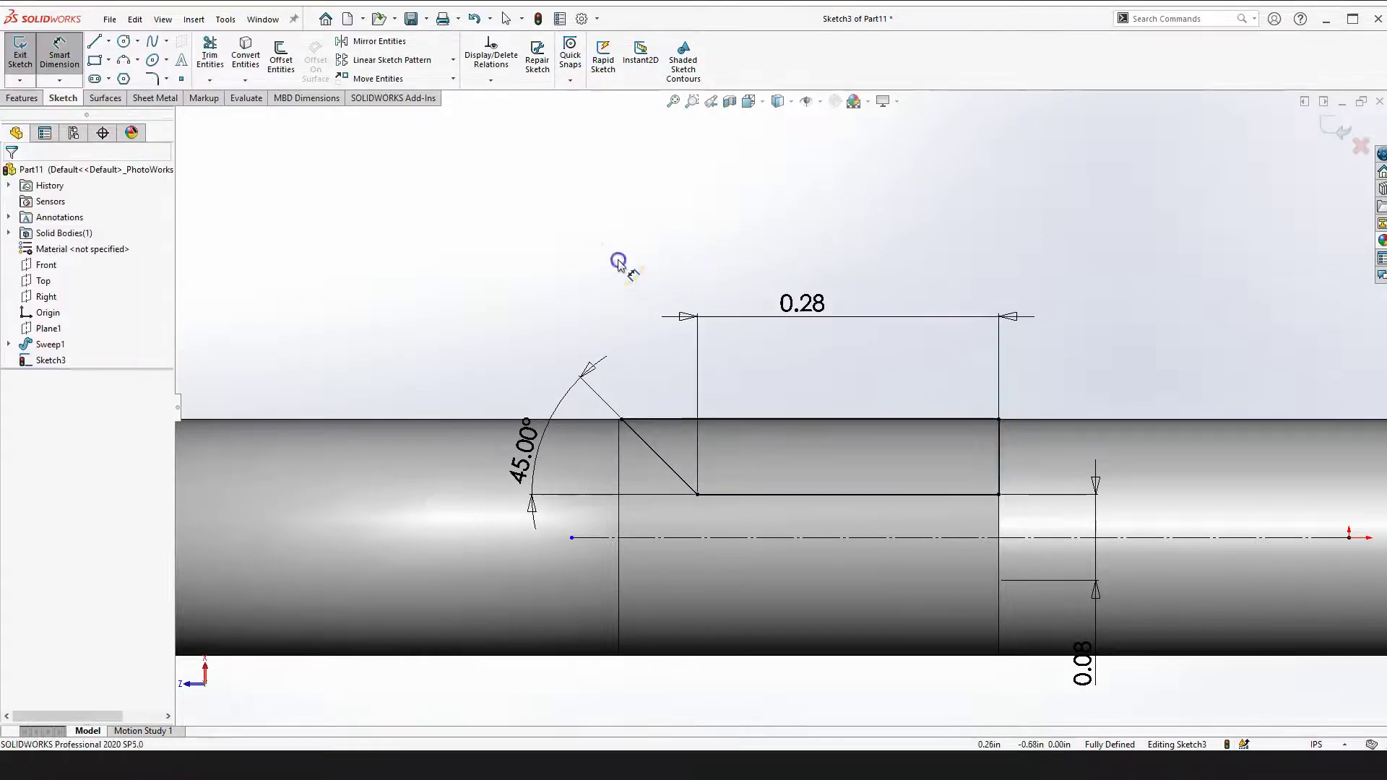
Mirror the four-line cut profile about the tube's lengthwise centerline
ctrl+middle_drag(1010, 542, 900, 455)
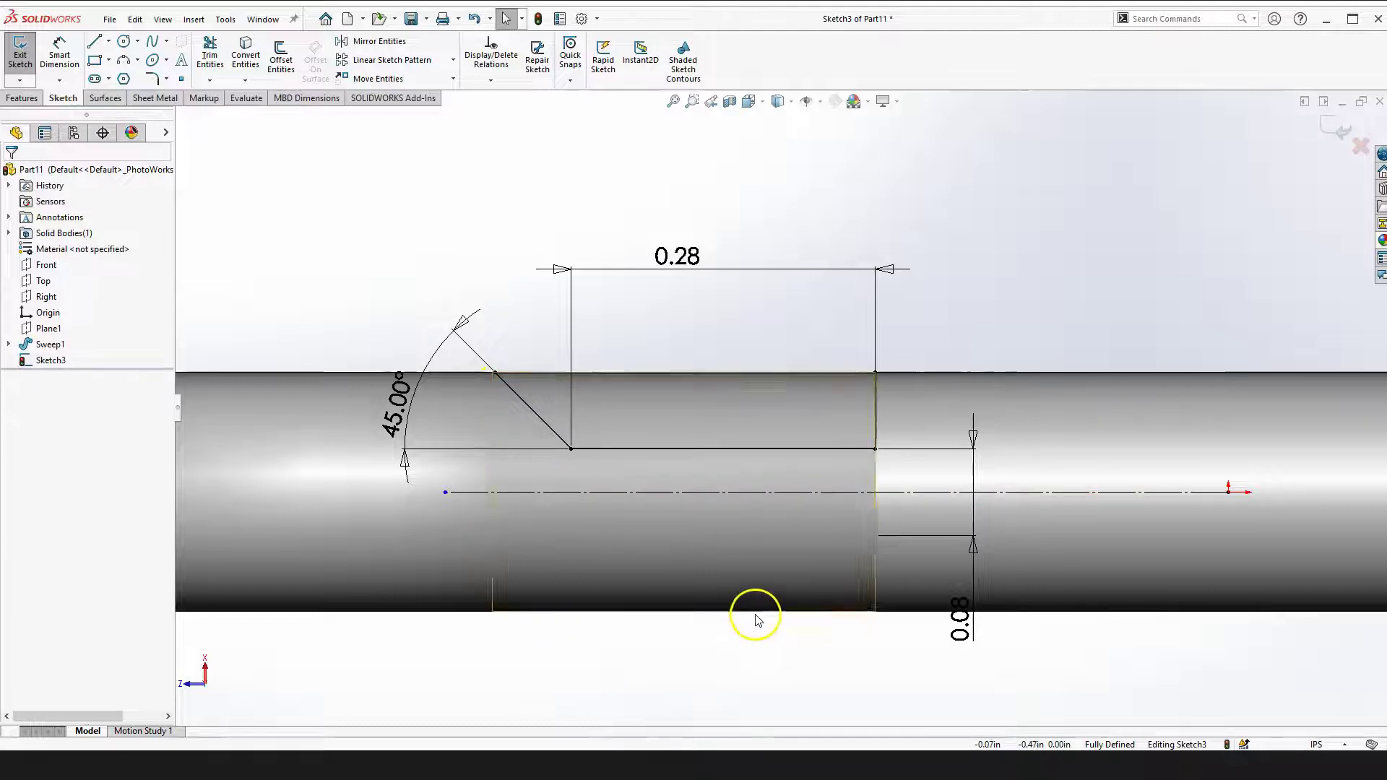
mouse_move(480, 326)
mouse_down()
mouse_move(563, 411)
mouse_move(893, 490)
mouse_move(897, 459)
mouse_up()
click(381, 42)
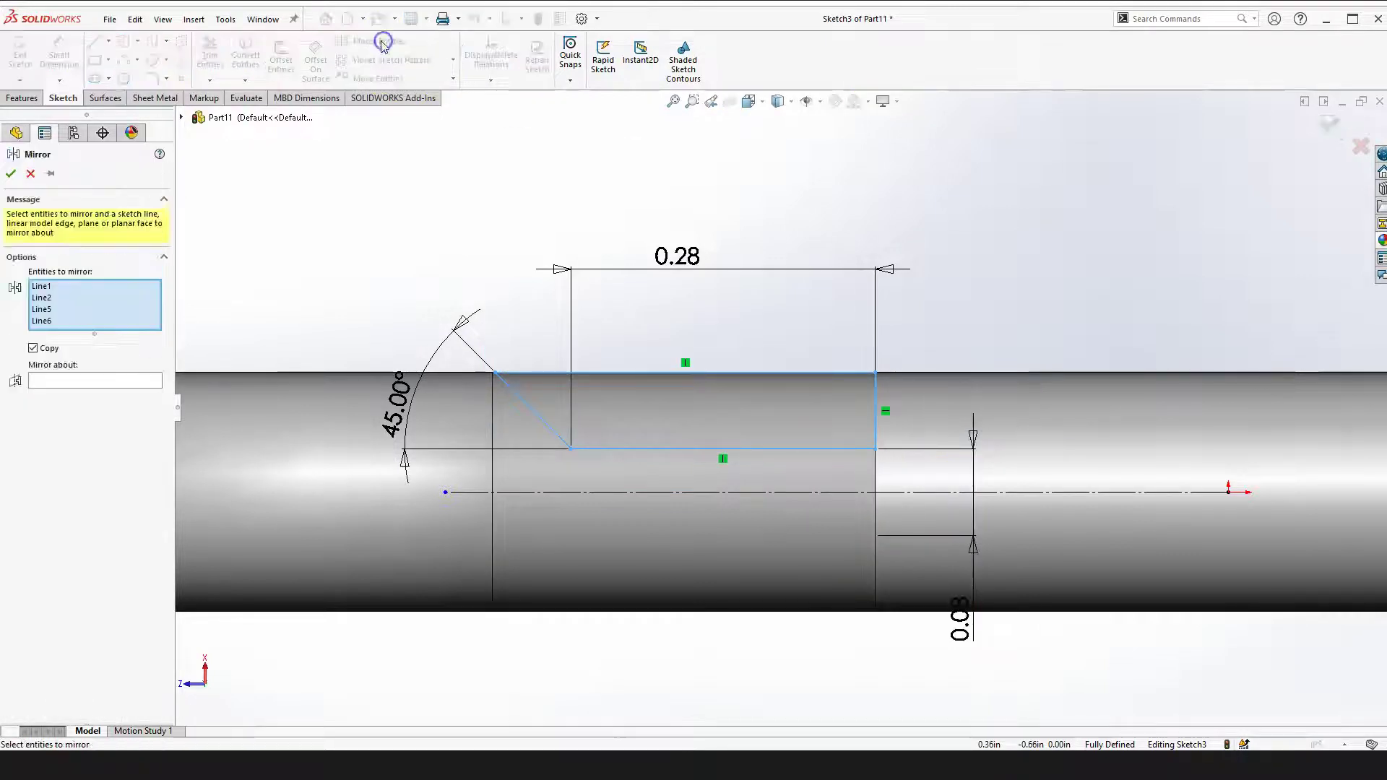
click(62, 382)
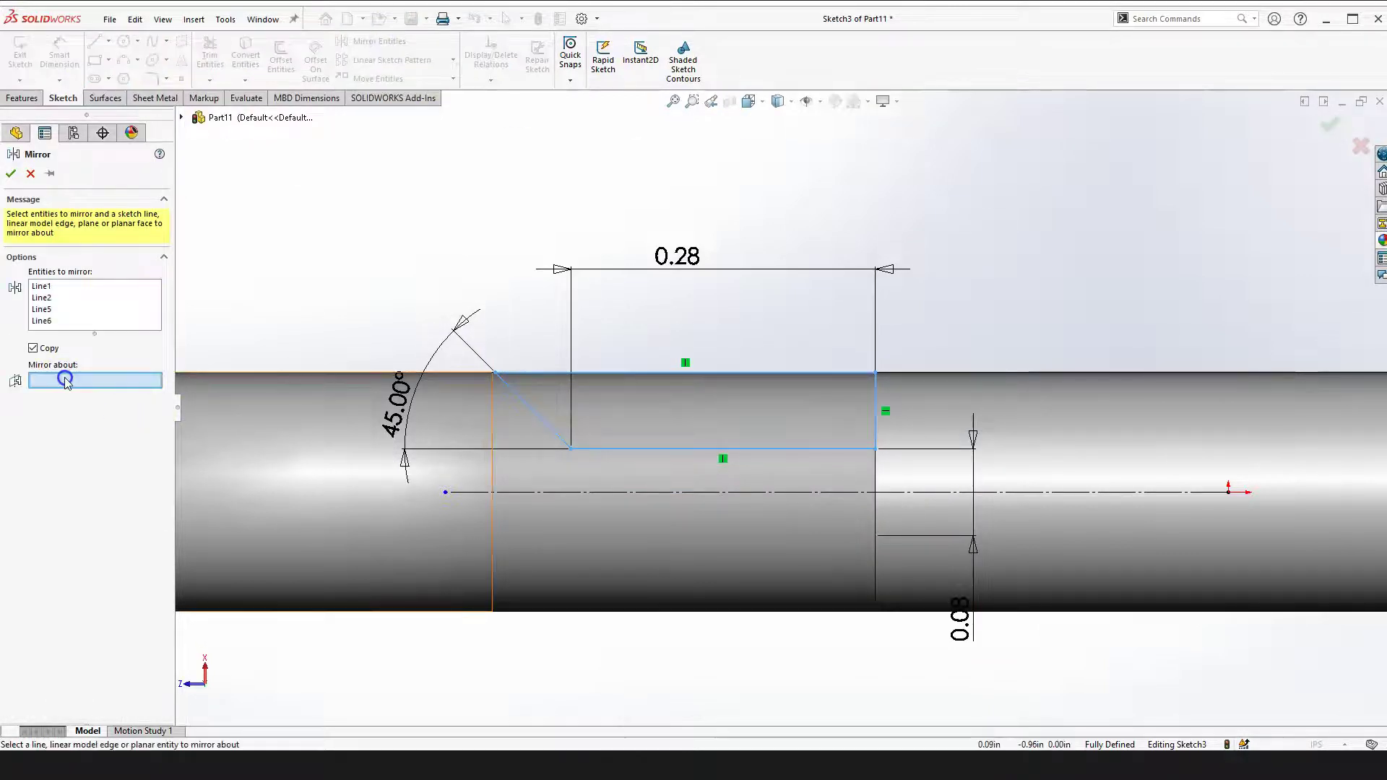
click(809, 494)
key(Return)
Draw a construction line about 0.23 in long from the origin, perpendicular to the lengthwise centerline
scroll(813, 581, down, 3)
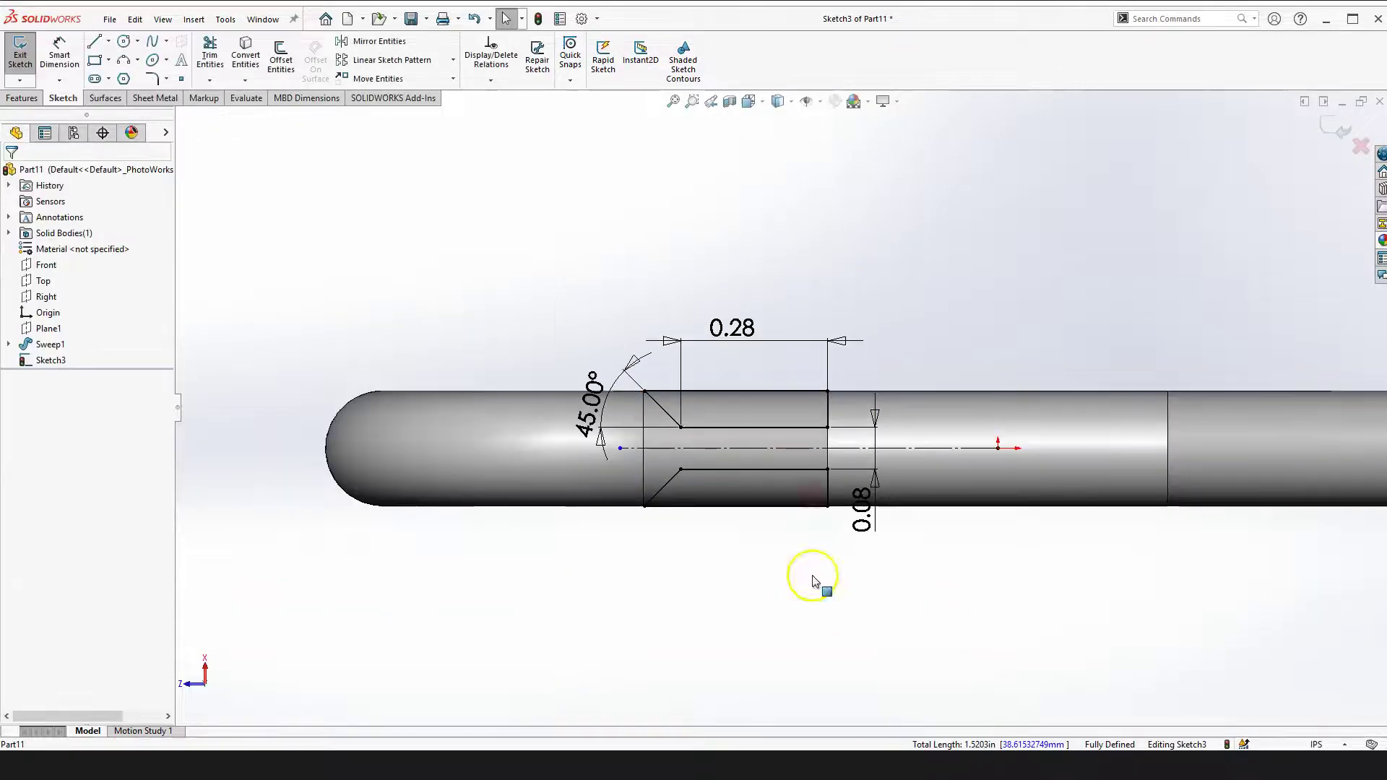
scroll(907, 453, down, 2)
scroll(929, 566, up, 2)
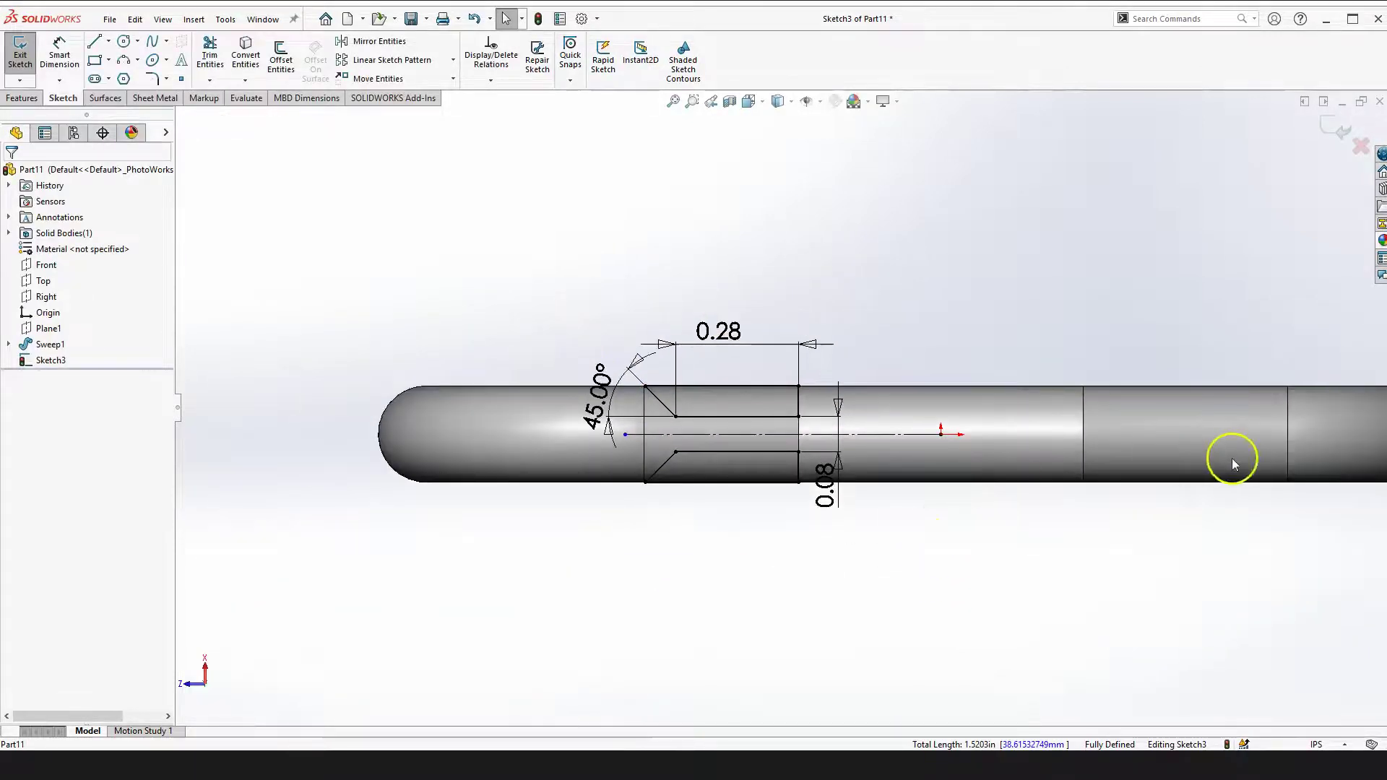
scroll(1232, 458, down, 2)
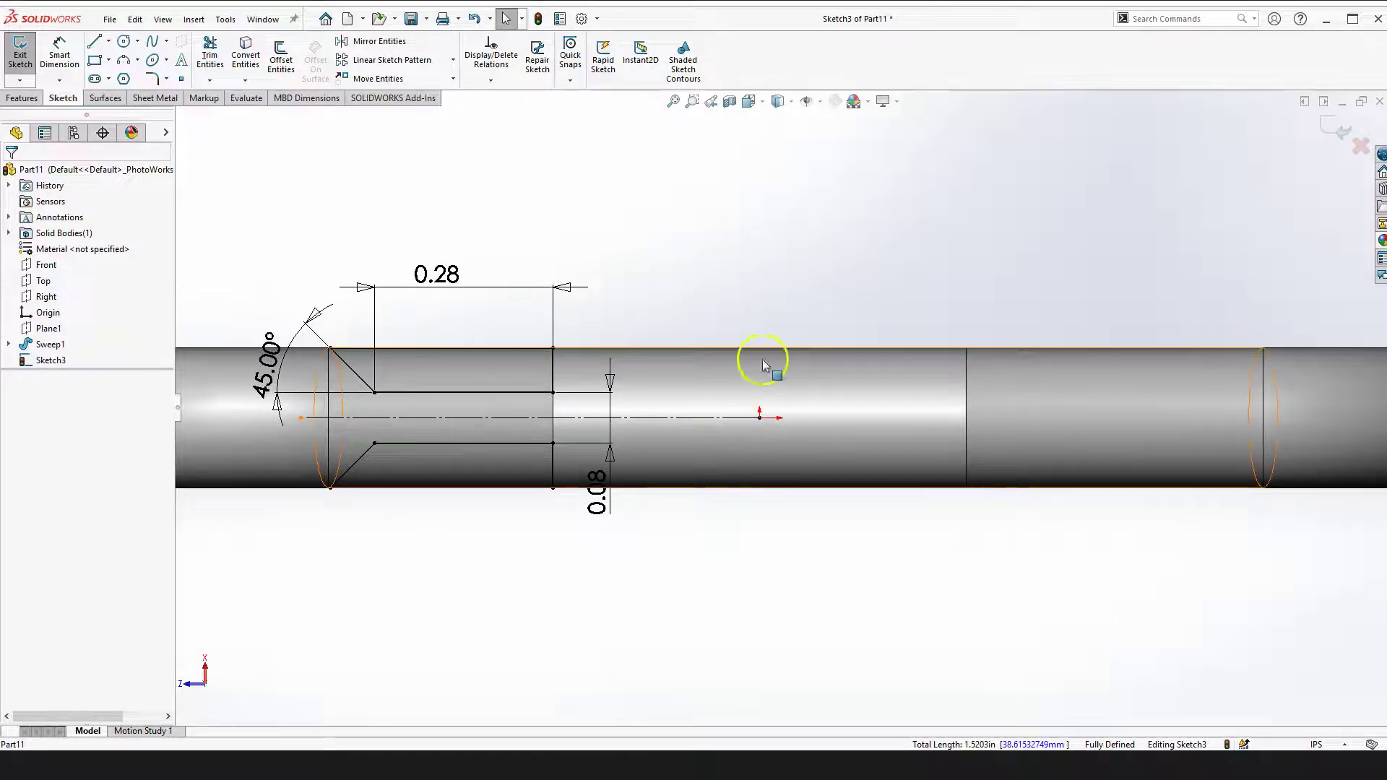
click(94, 42)
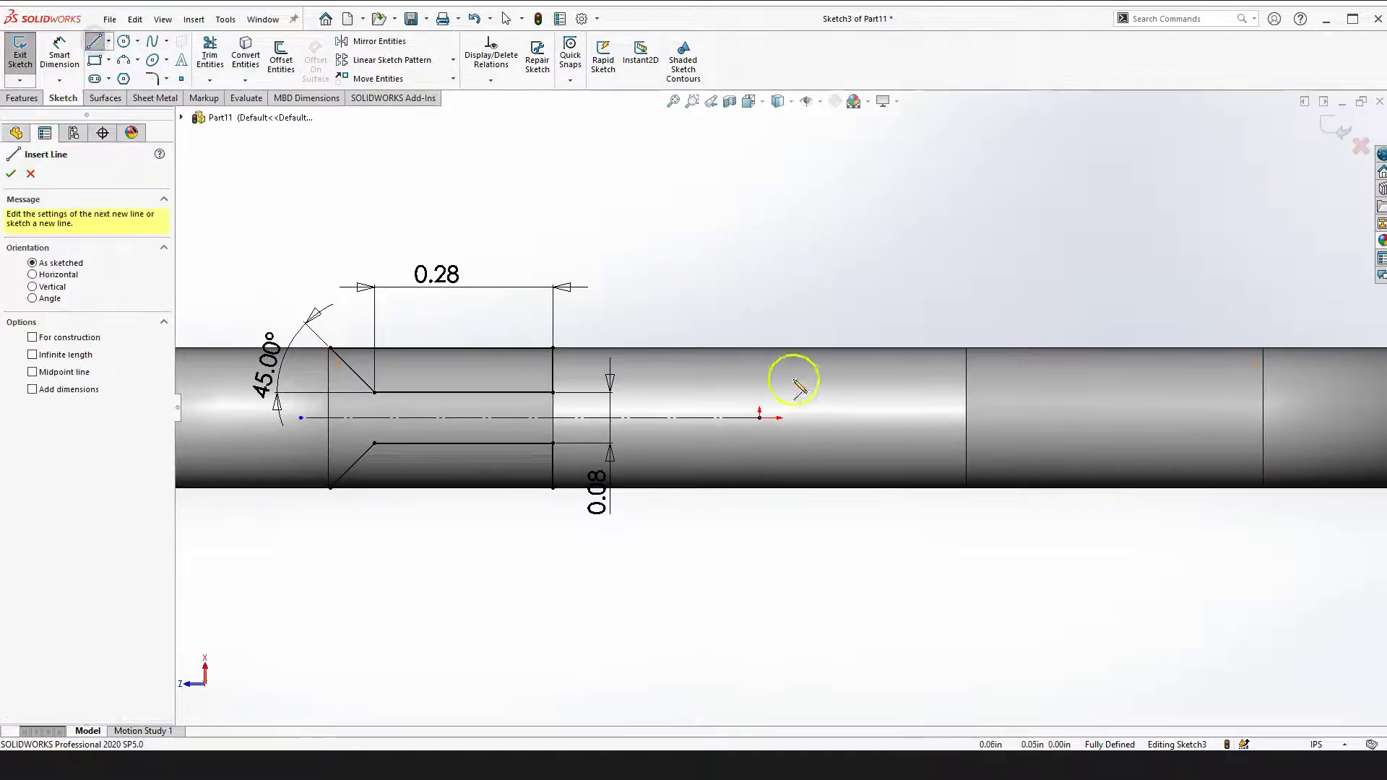
drag(760, 418, 759, 272)
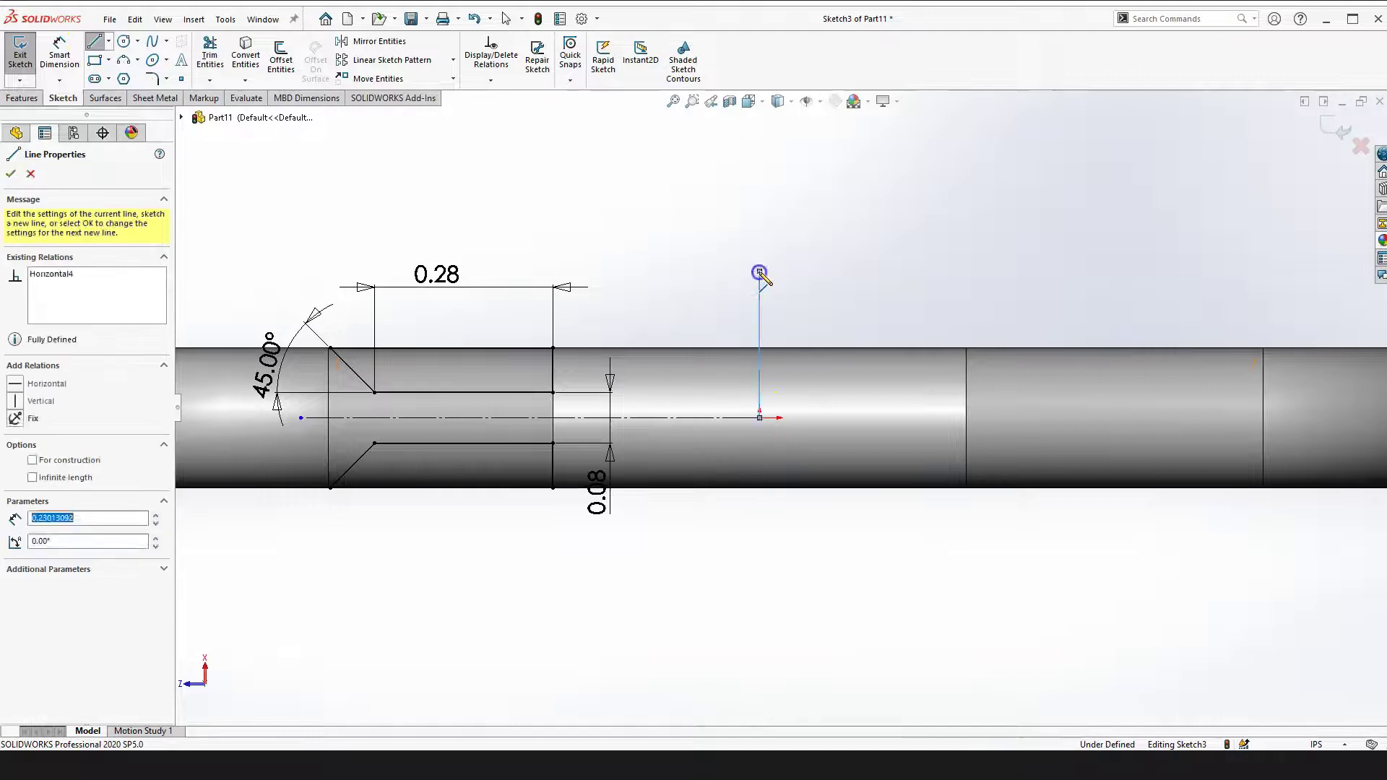
key(Escape)
click(760, 318)
click(829, 276)
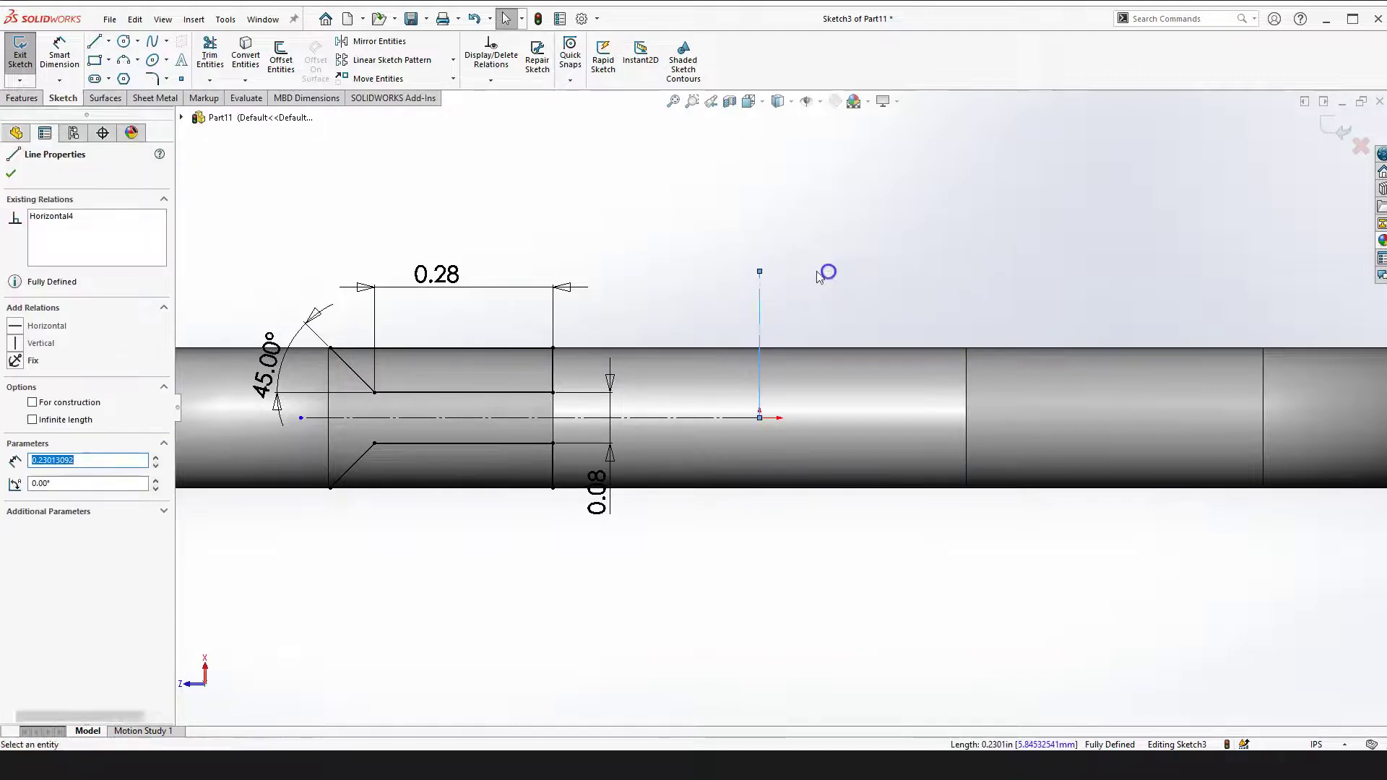
Mirror all eight lines of the two cut profiles about the short construction line at the origin
scroll(729, 266, up, 2)
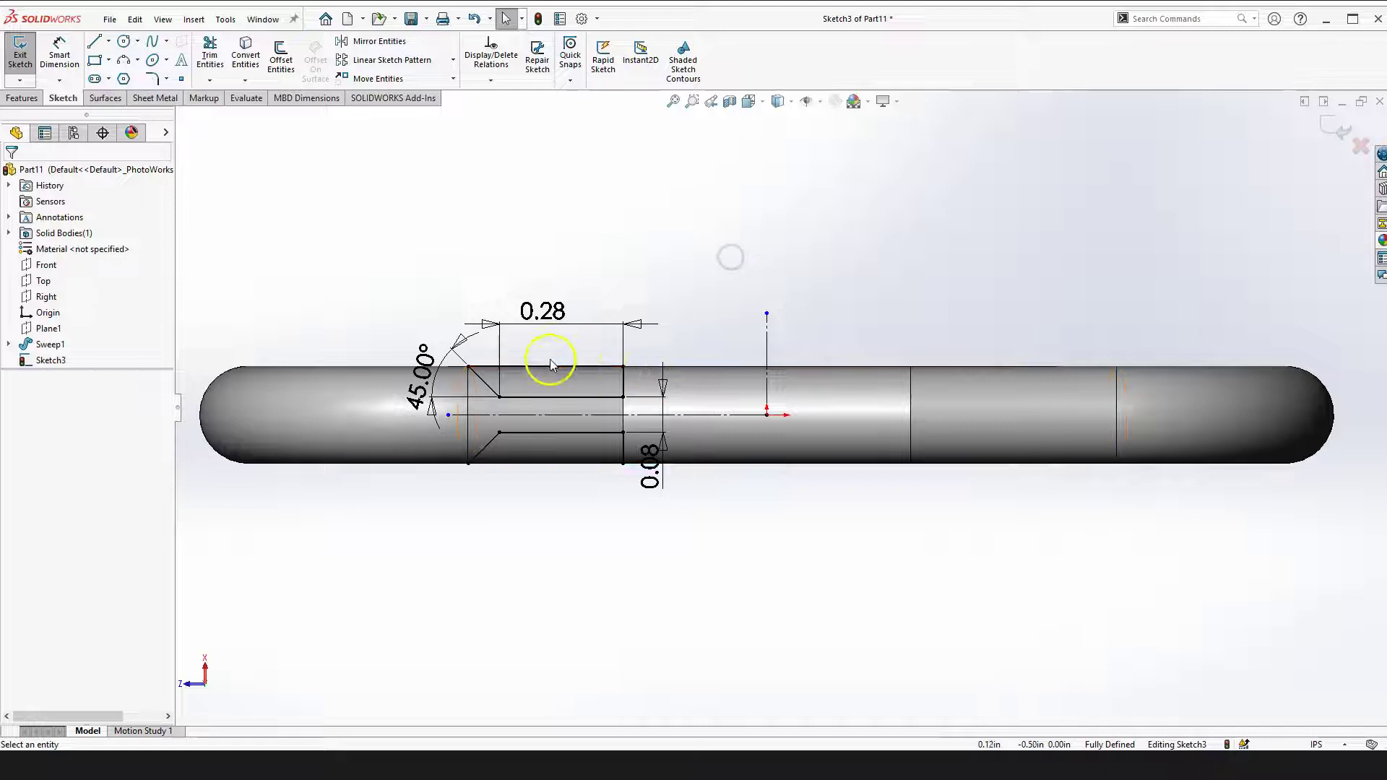
scroll(456, 366, down, 2)
mouse_move(458, 352)
mouse_down()
mouse_move(627, 431)
mouse_move(713, 427)
mouse_up()
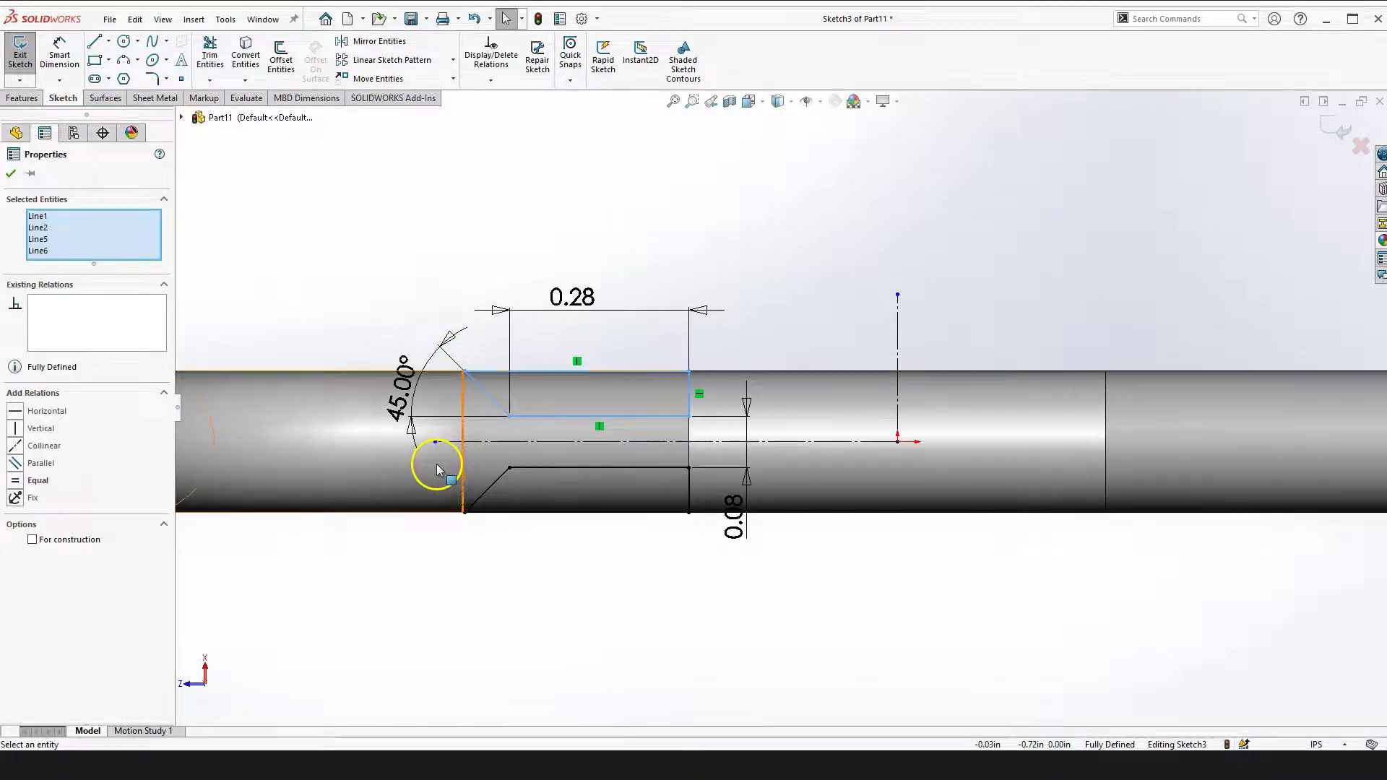
scroll(497, 476, down, 2)
ctrl+click(497, 478)
ctrl+click(552, 463)
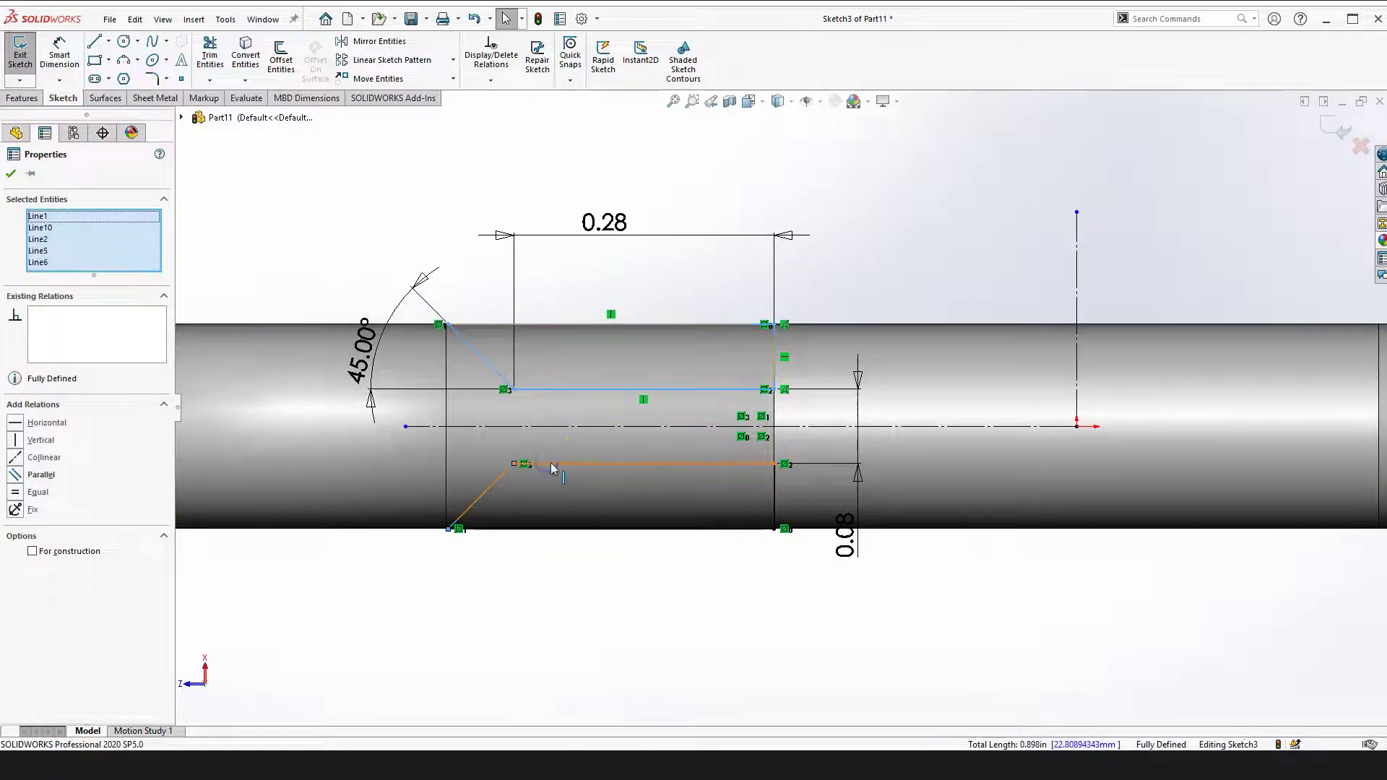
ctrl+click(775, 495)
ctrl+click(699, 529)
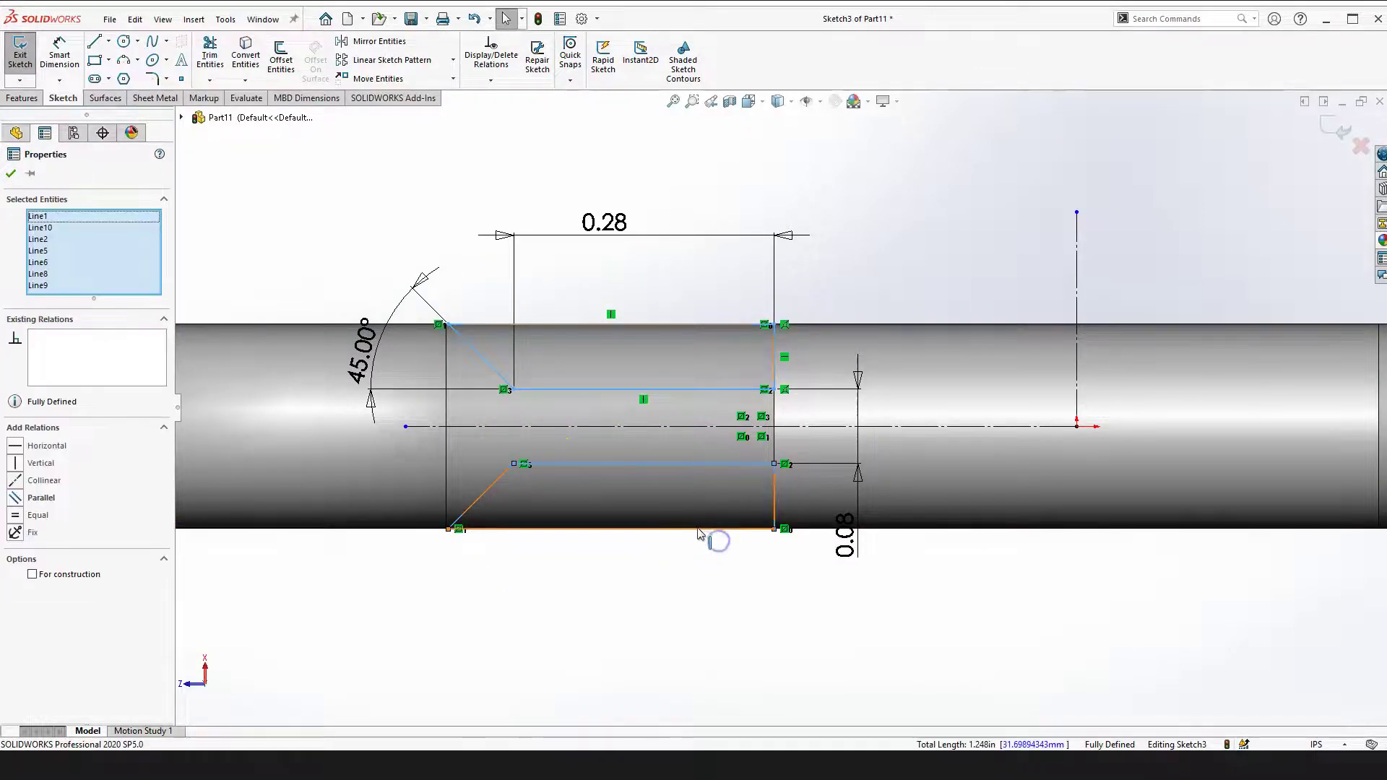
ctrl+click(698, 530)
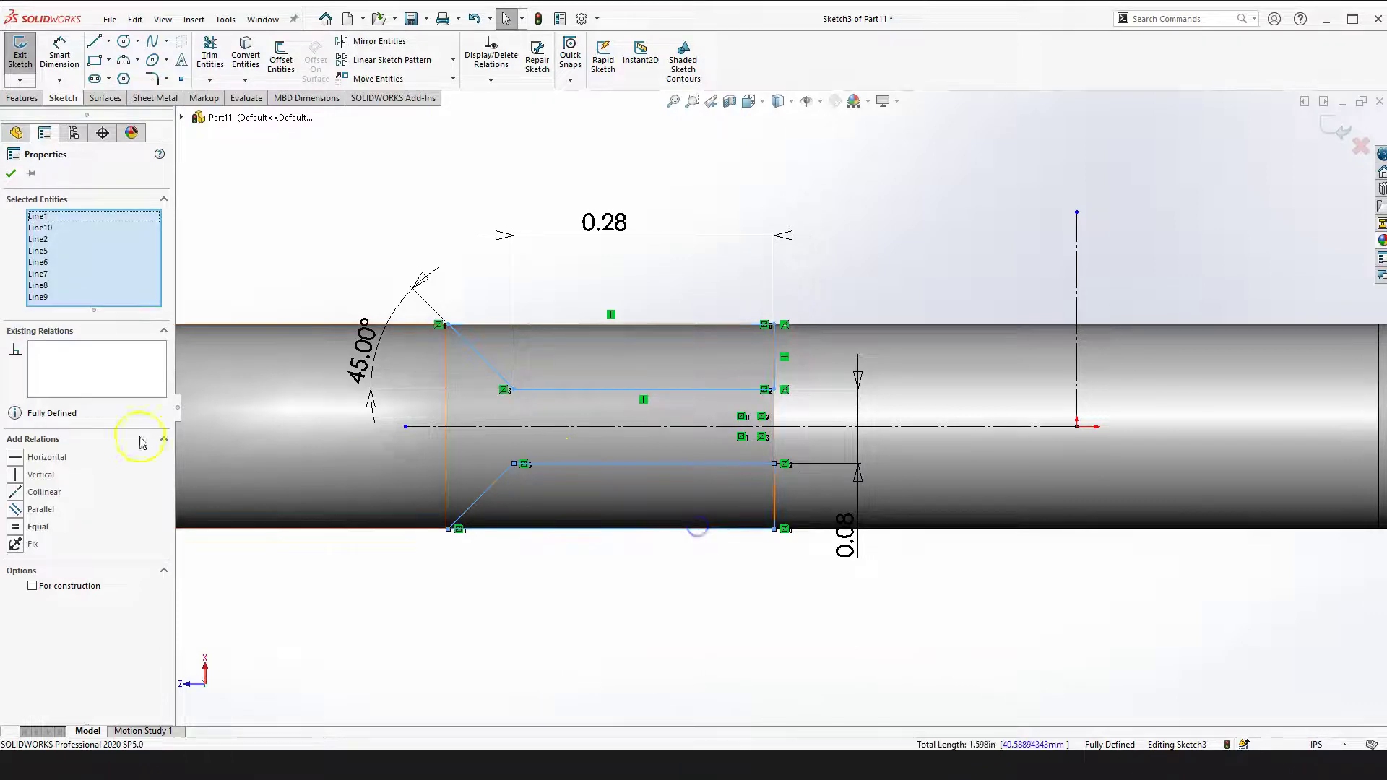
click(370, 41)
click(64, 427)
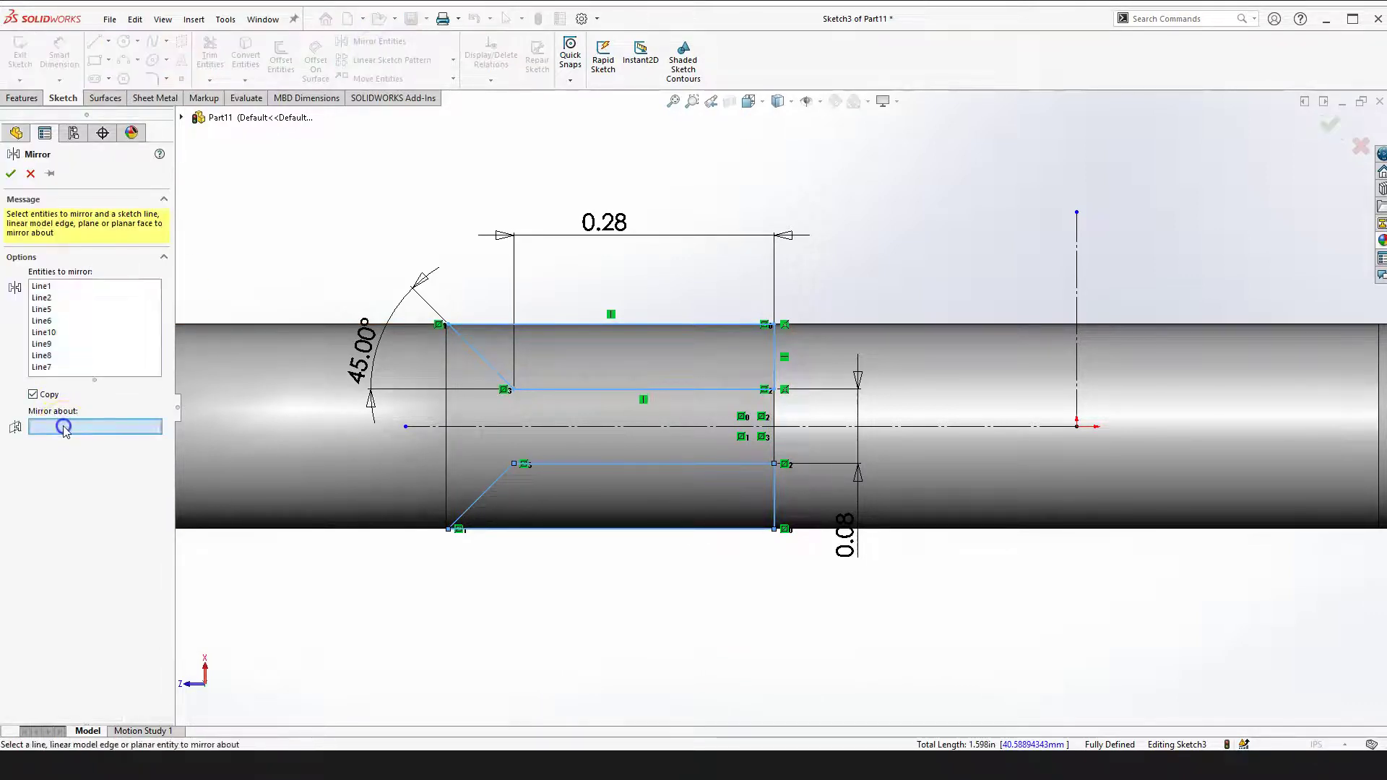
scroll(781, 419, up, 3)
click(956, 338)
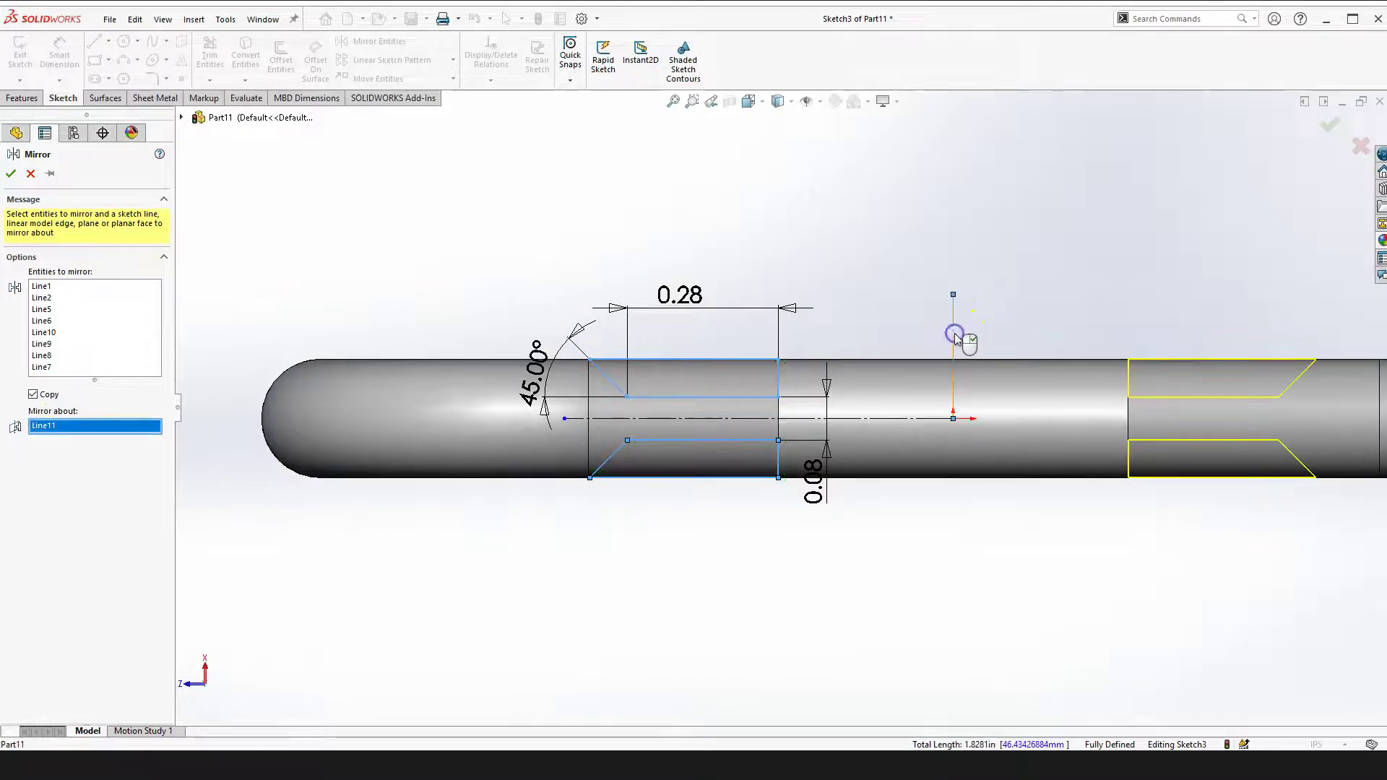
key(Return)
Examine the four cut profiles relative to the bent tube, including the corner where the angled line meets the outer line
scroll(759, 408, up, 3)
right_drag(757, 520, 799, 544)
mouse_move(868, 584)
middle_down()
mouse_move(886, 514)
mouse_move(830, 402)
mouse_move(842, 427)
mouse_move(847, 404)
mouse_move(891, 504)
middle_up()
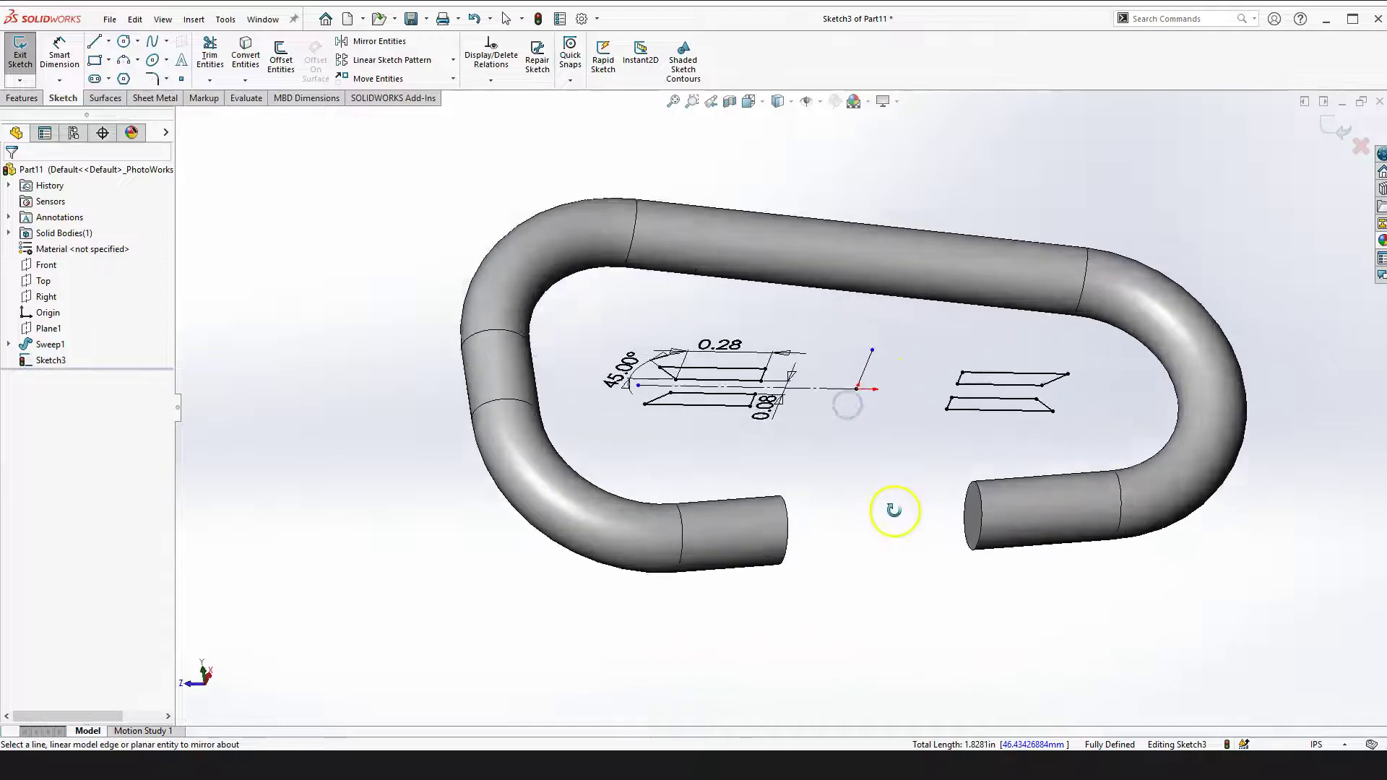
mouse_move(1077, 529)
middle_down()
mouse_move(910, 507)
mouse_move(876, 462)
middle_up()
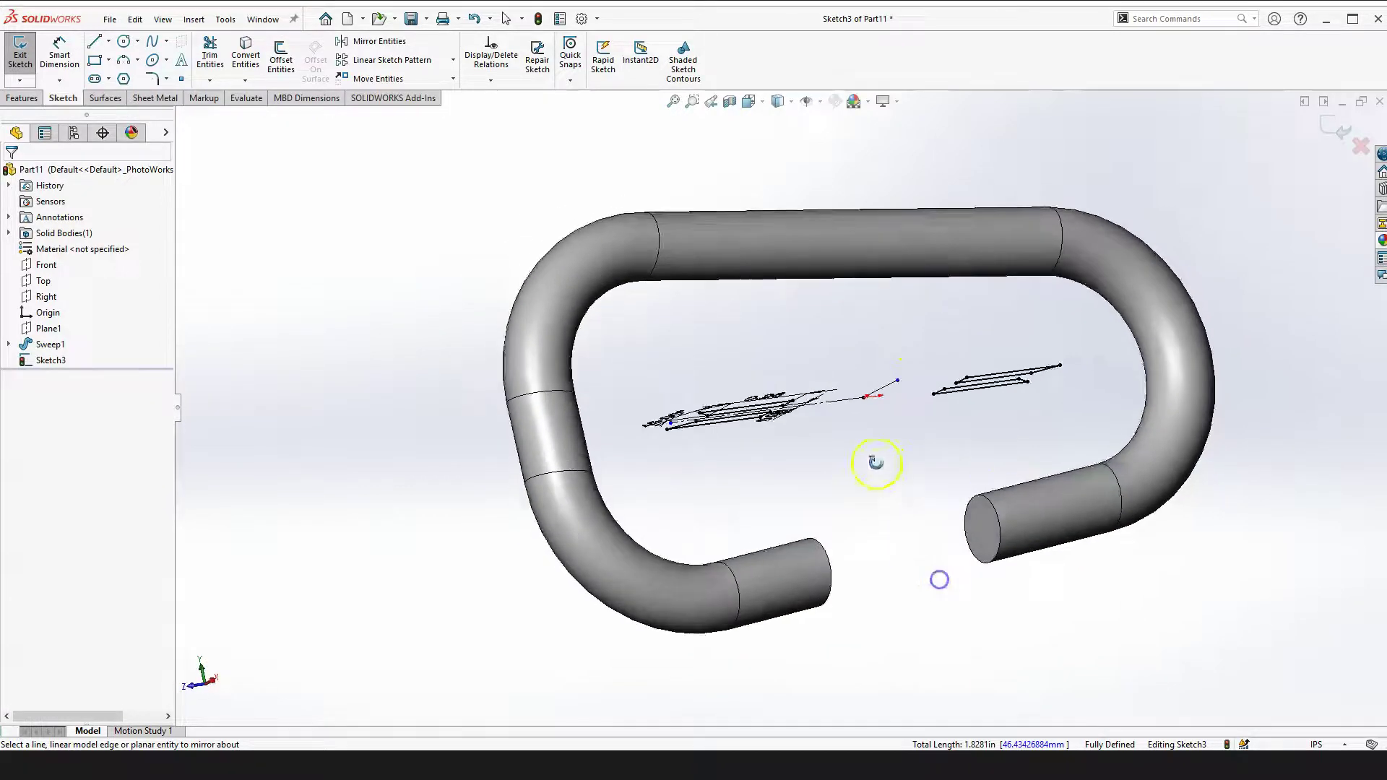
mouse_move(1009, 541)
middle_down()
mouse_move(758, 465)
mouse_move(721, 365)
mouse_move(635, 318)
mouse_move(1040, 346)
middle_up()
scroll(1001, 372, down, 5)
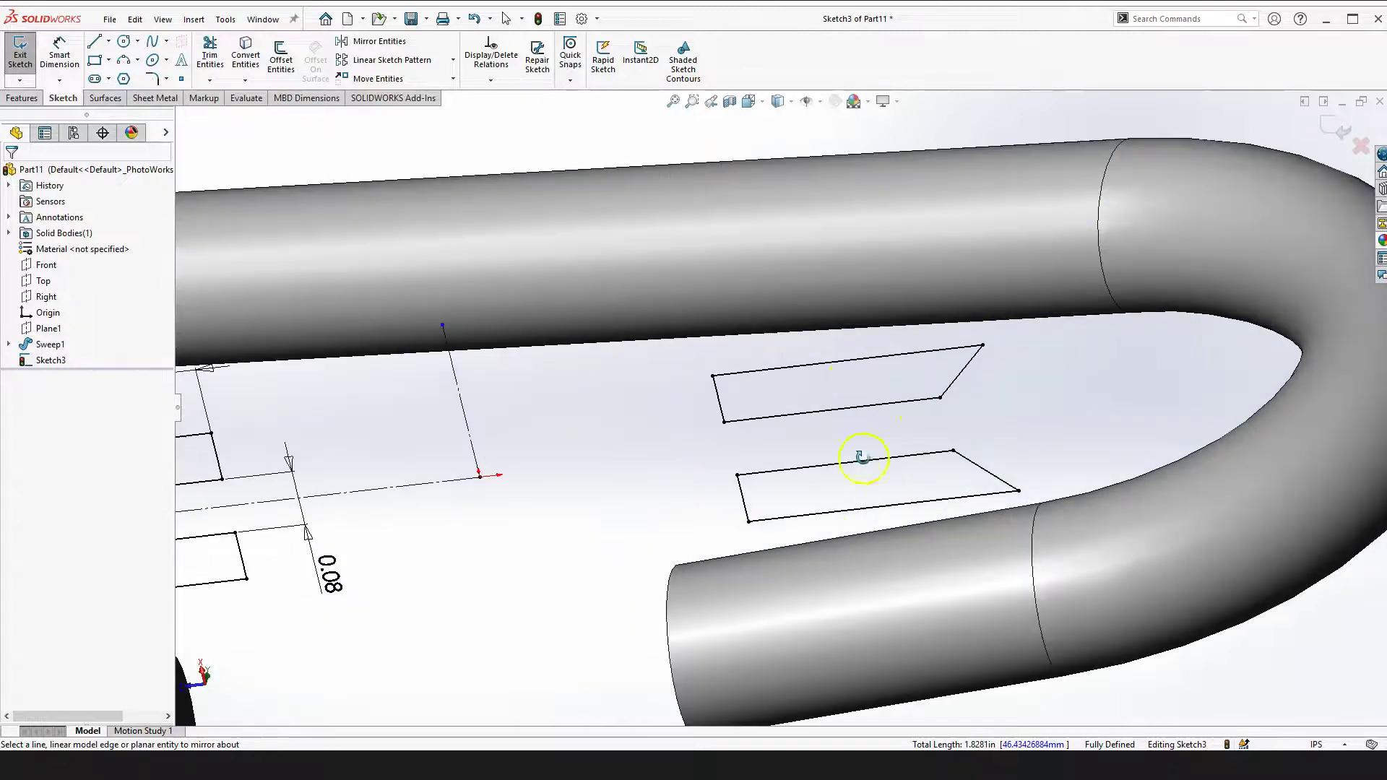
middle_drag(863, 457, 452, 452)
scroll(504, 433, down, 6)
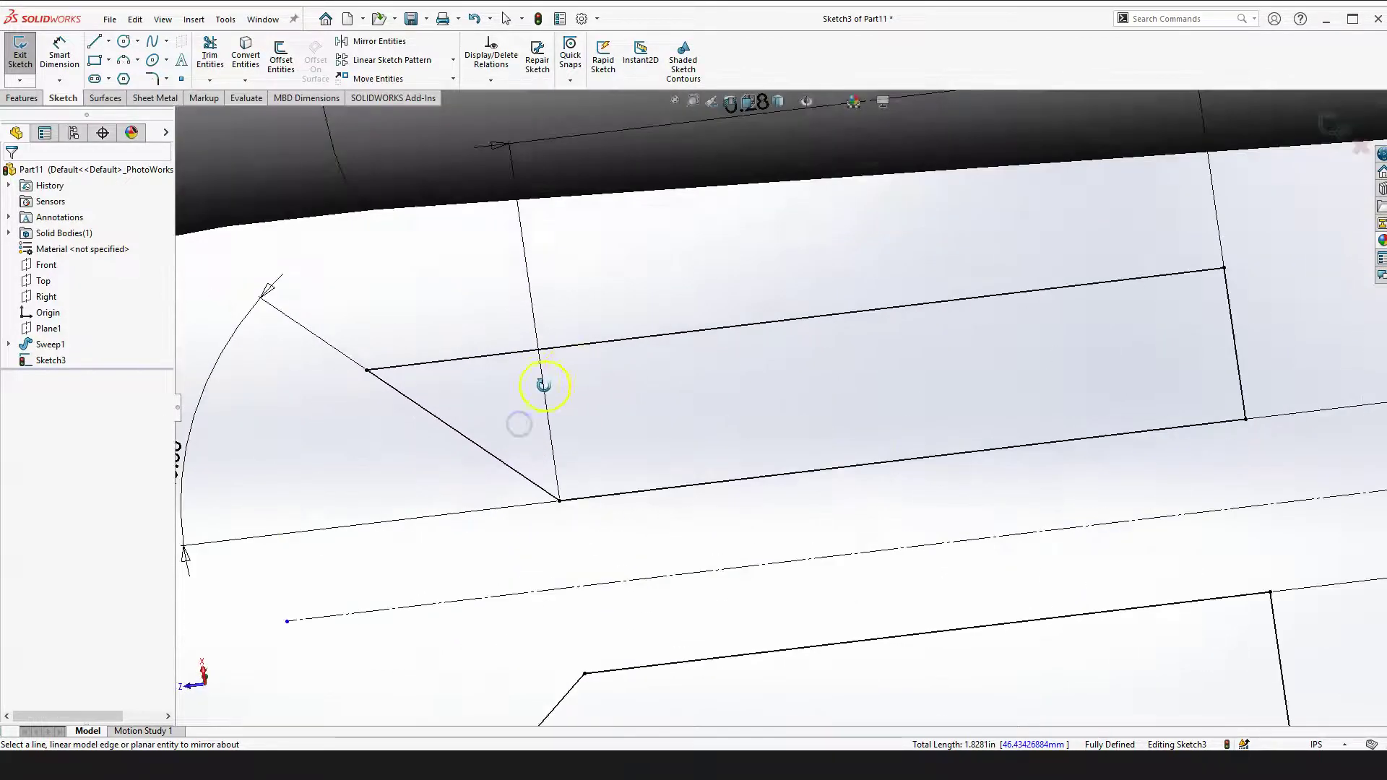
scroll(526, 381, down, 4)
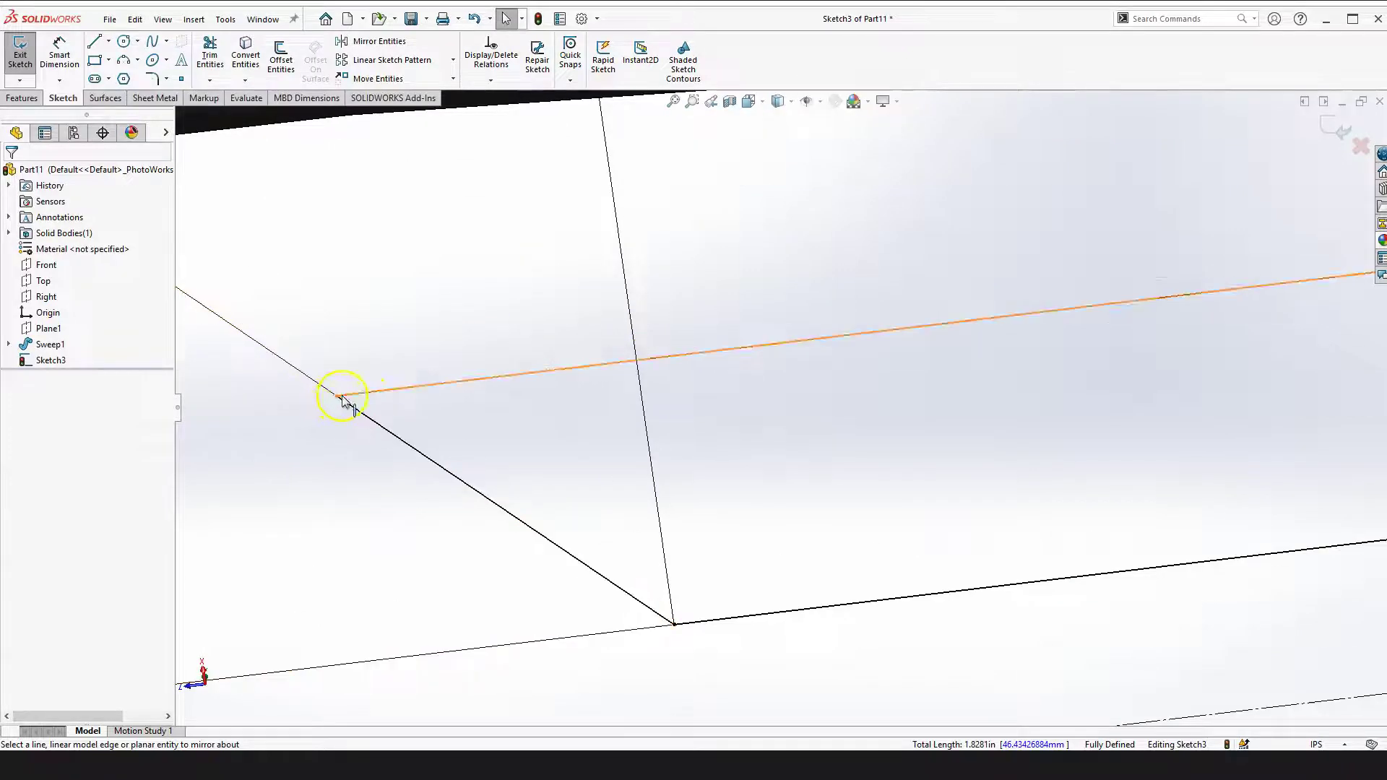
scroll(527, 402, up, 10)
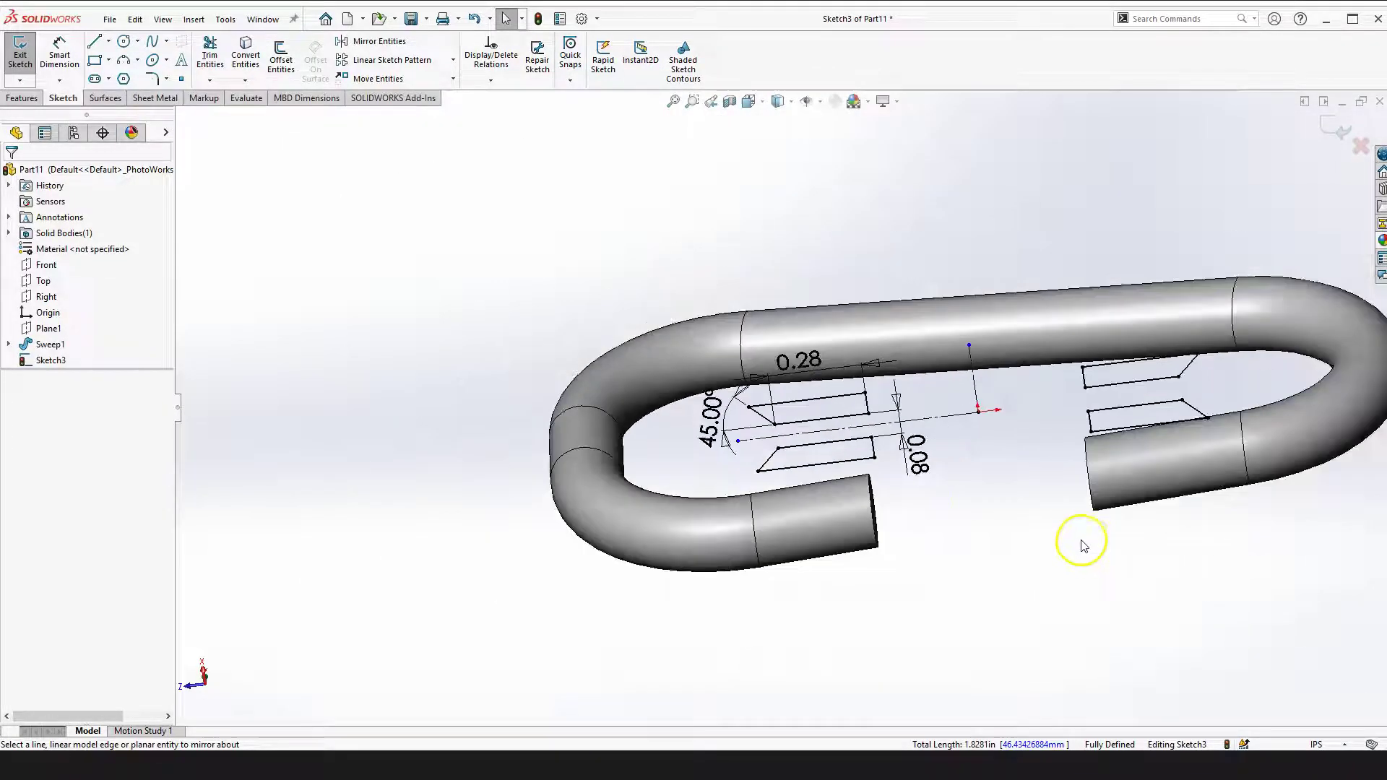
Cut-extrude the four mirrored profiles through all of both tube ends
mouse_move(962, 483)
right_down()
mouse_move(968, 509)
mouse_move(1026, 549)
right_up()
mouse_move(1047, 583)
middle_down()
mouse_move(969, 520)
mouse_move(1114, 449)
mouse_move(1093, 490)
mouse_move(804, 350)
middle_up()
scroll(802, 350, down, 3)
scroll(694, 381, down, 5)
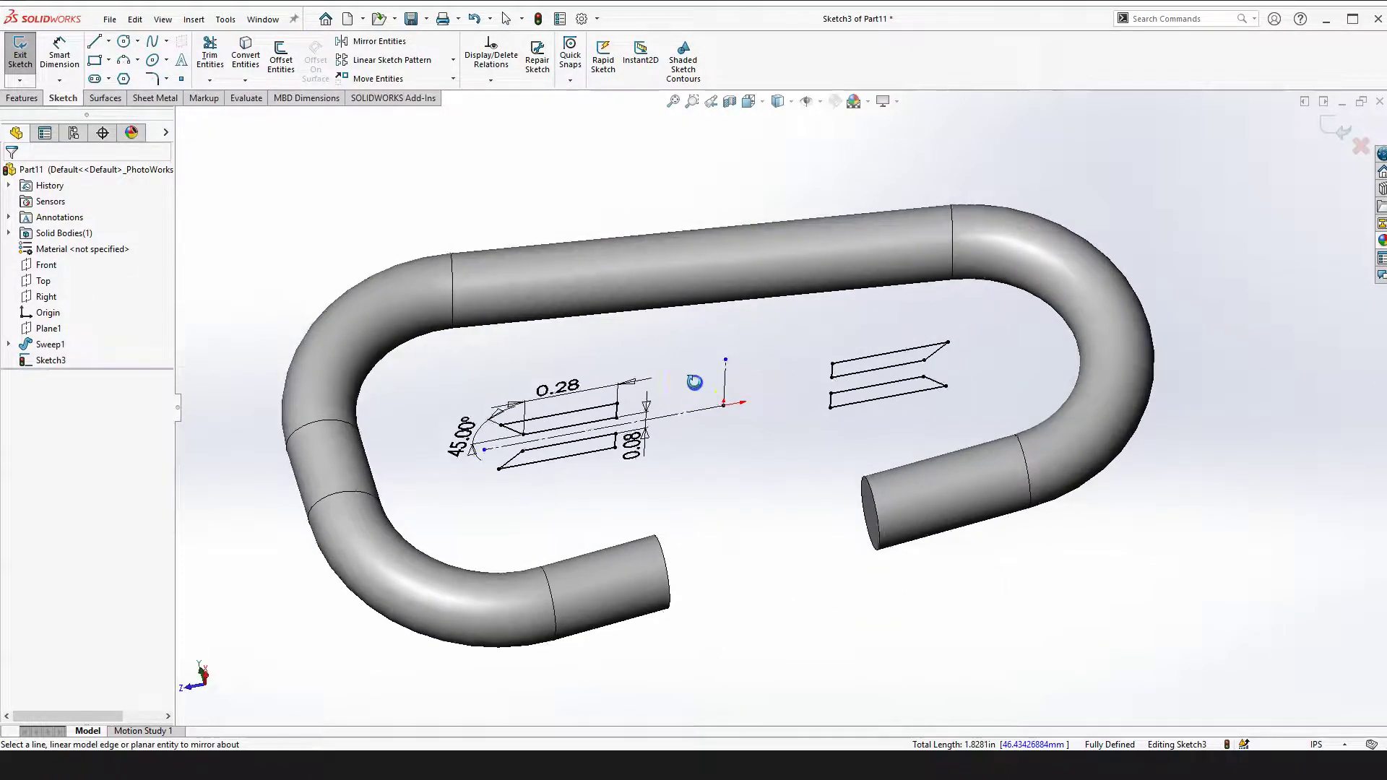
middle_drag(682, 447, 714, 441)
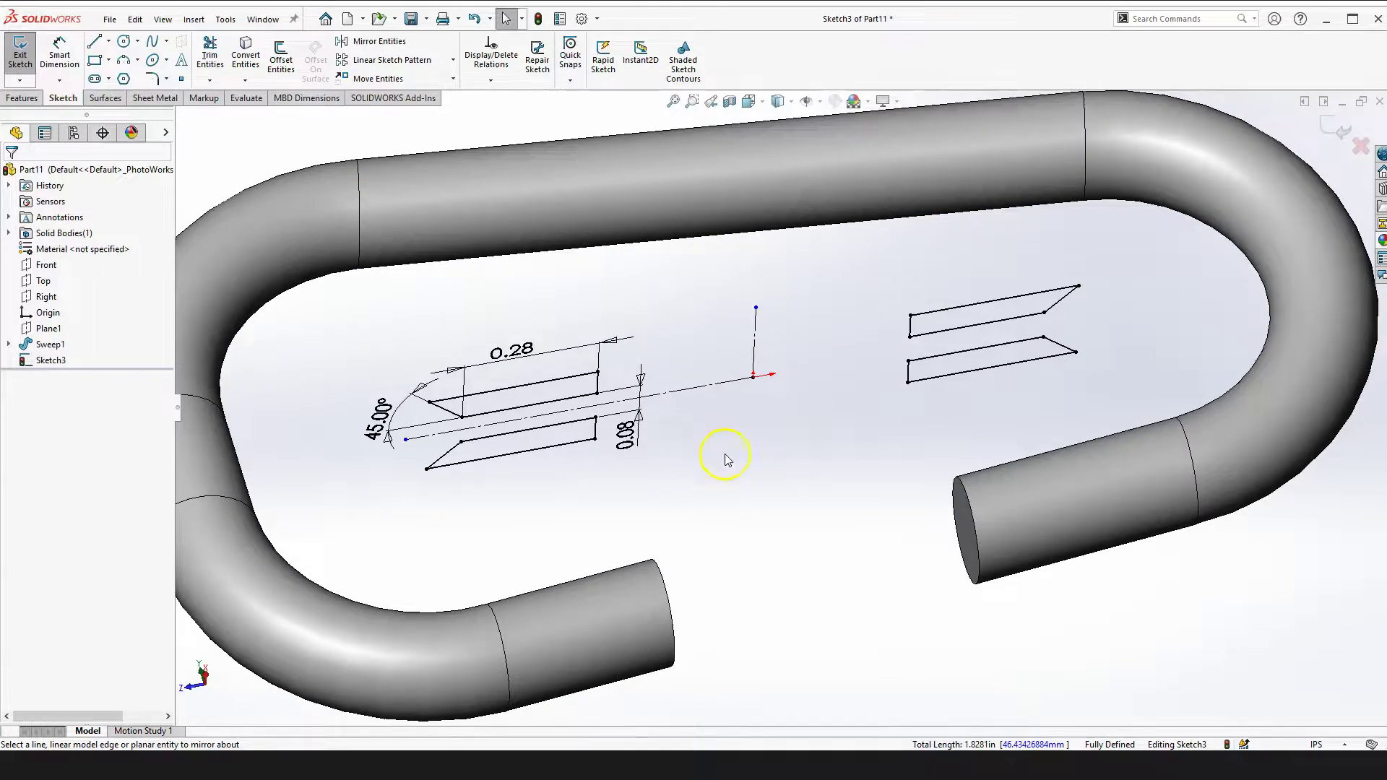
scroll(725, 459, up, 3)
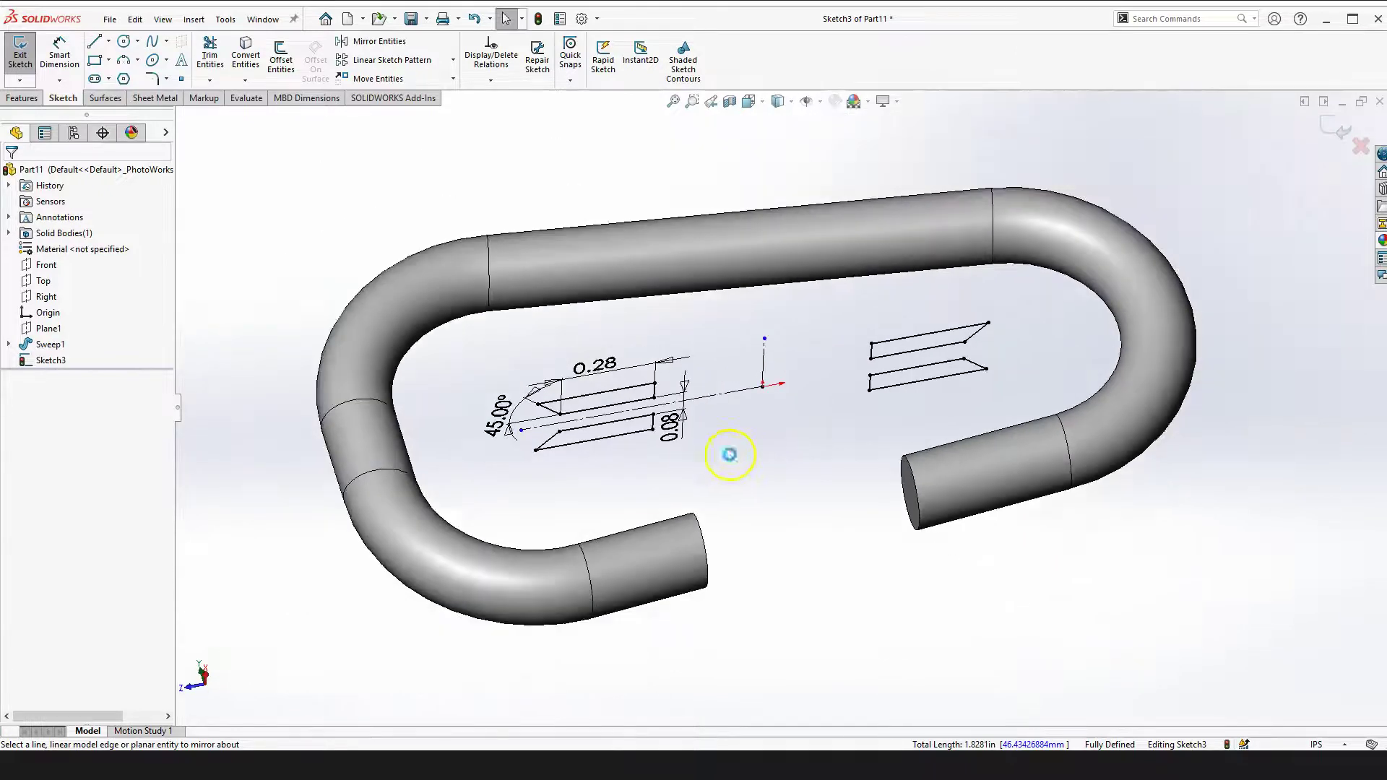
click(29, 99)
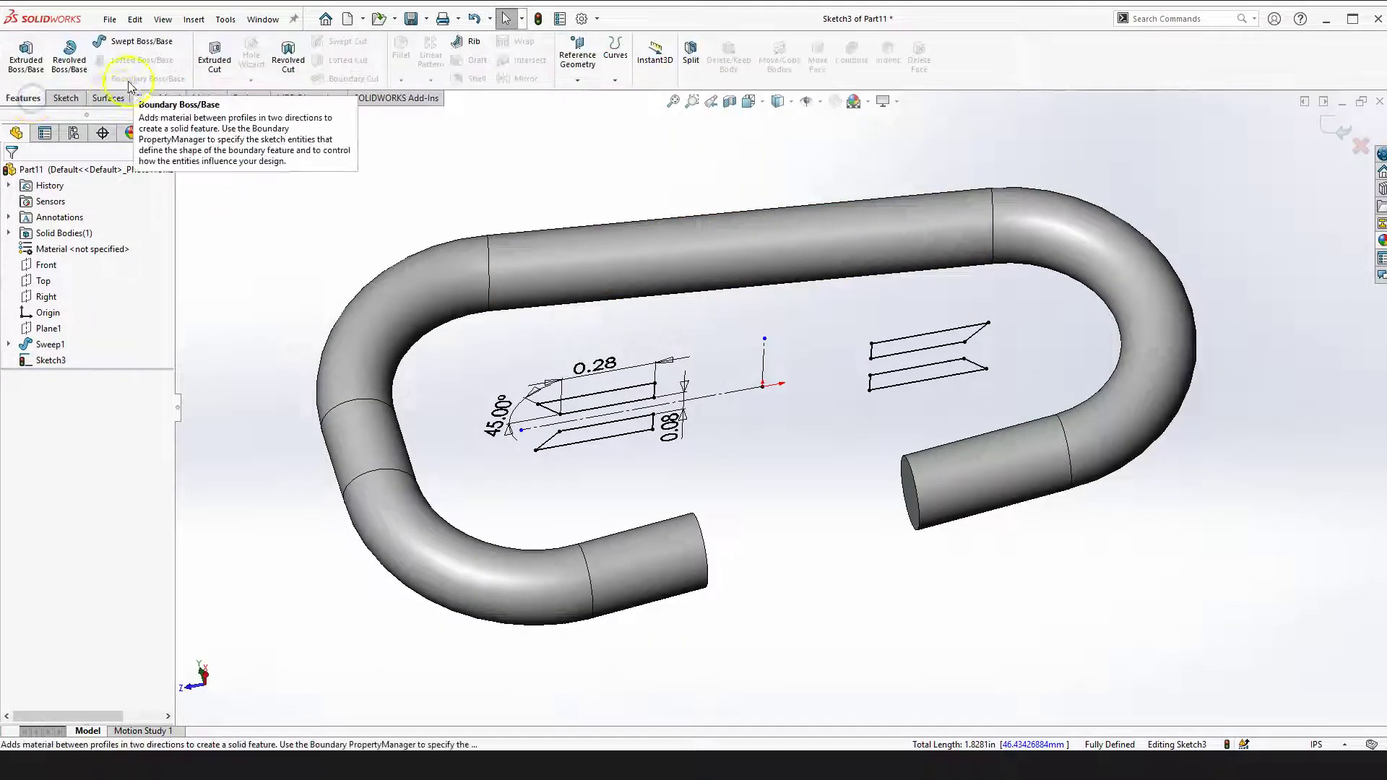
click(216, 62)
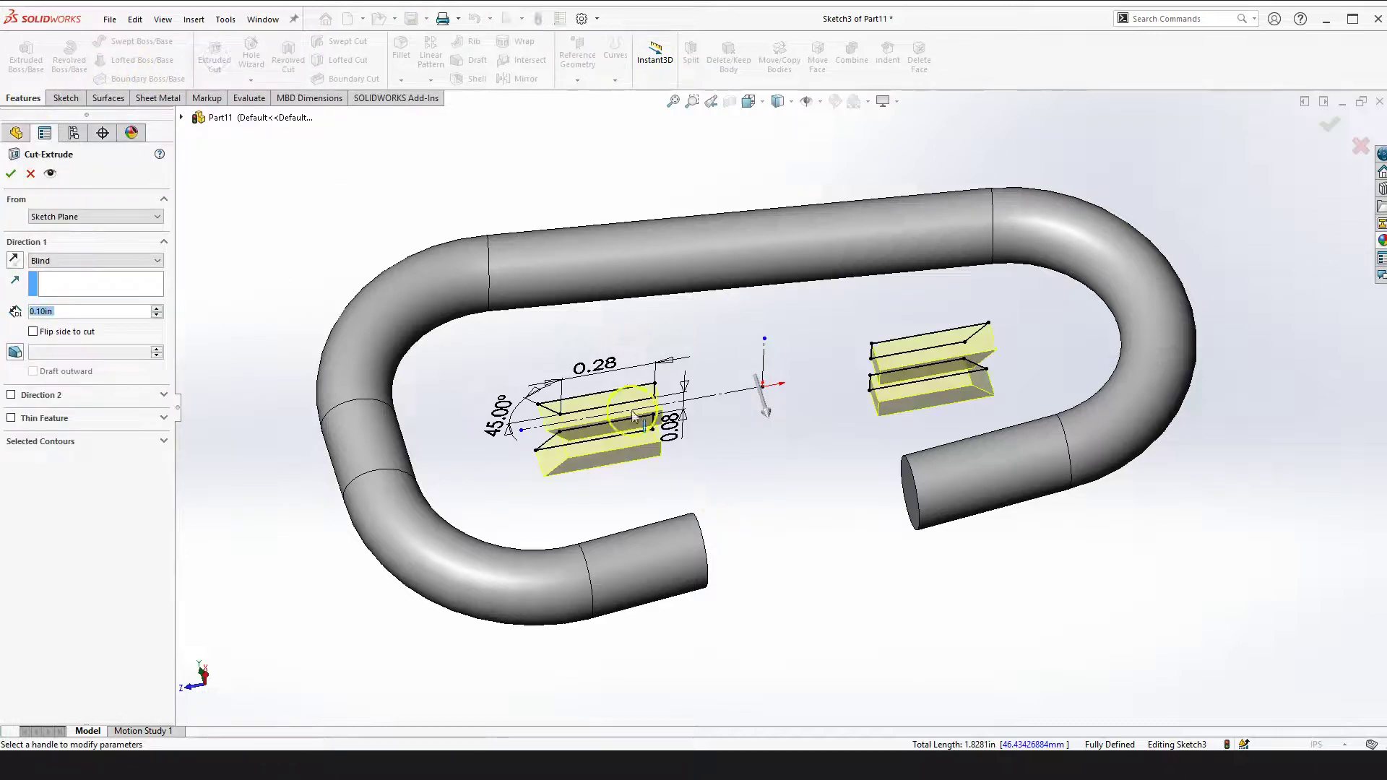
click(91, 261)
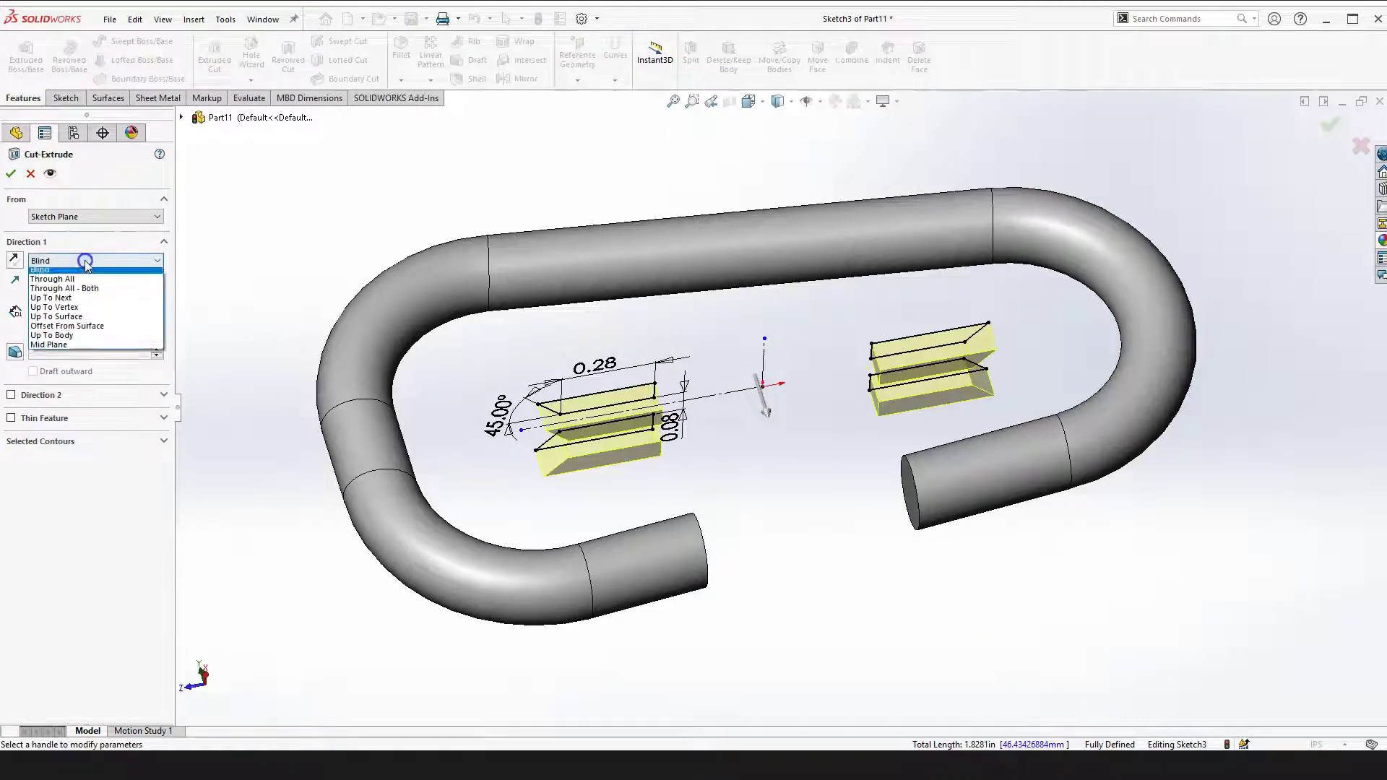
click(72, 286)
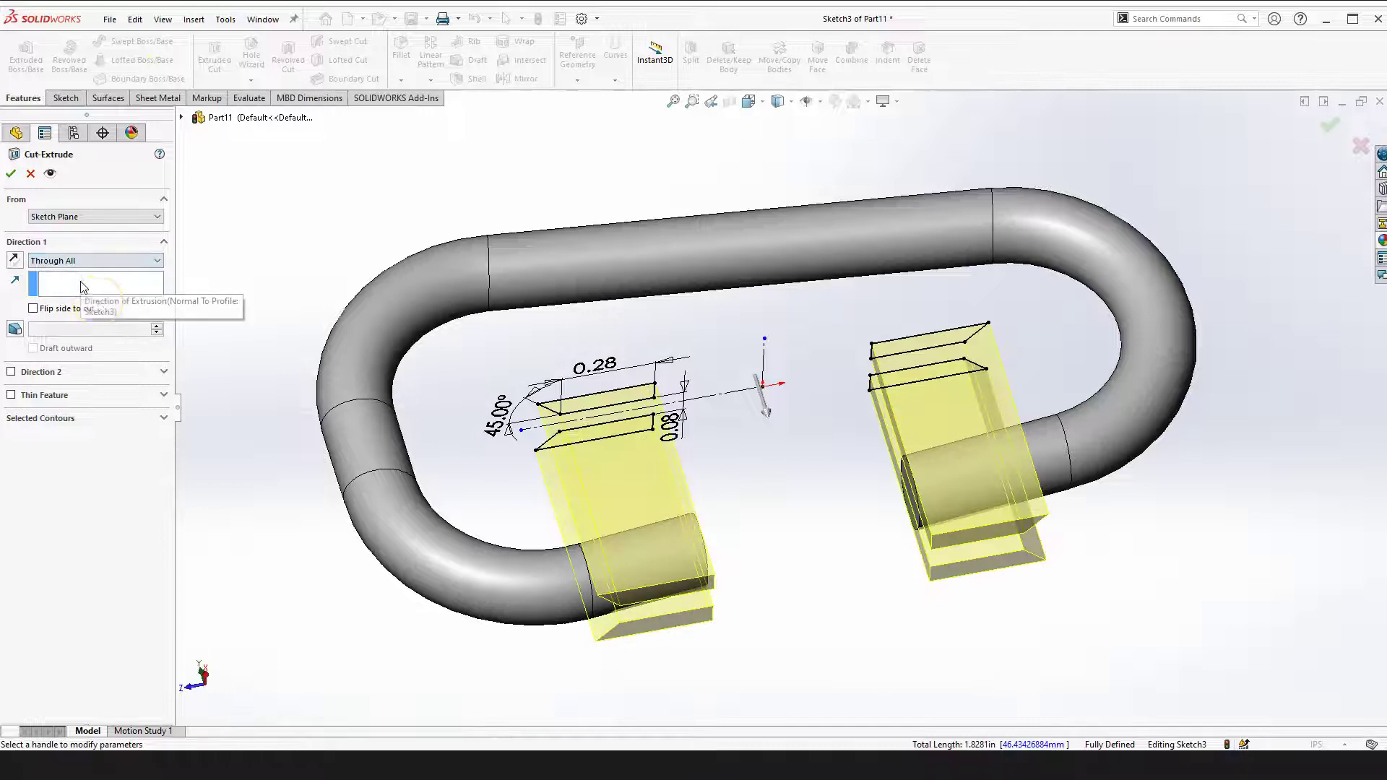
click(9, 174)
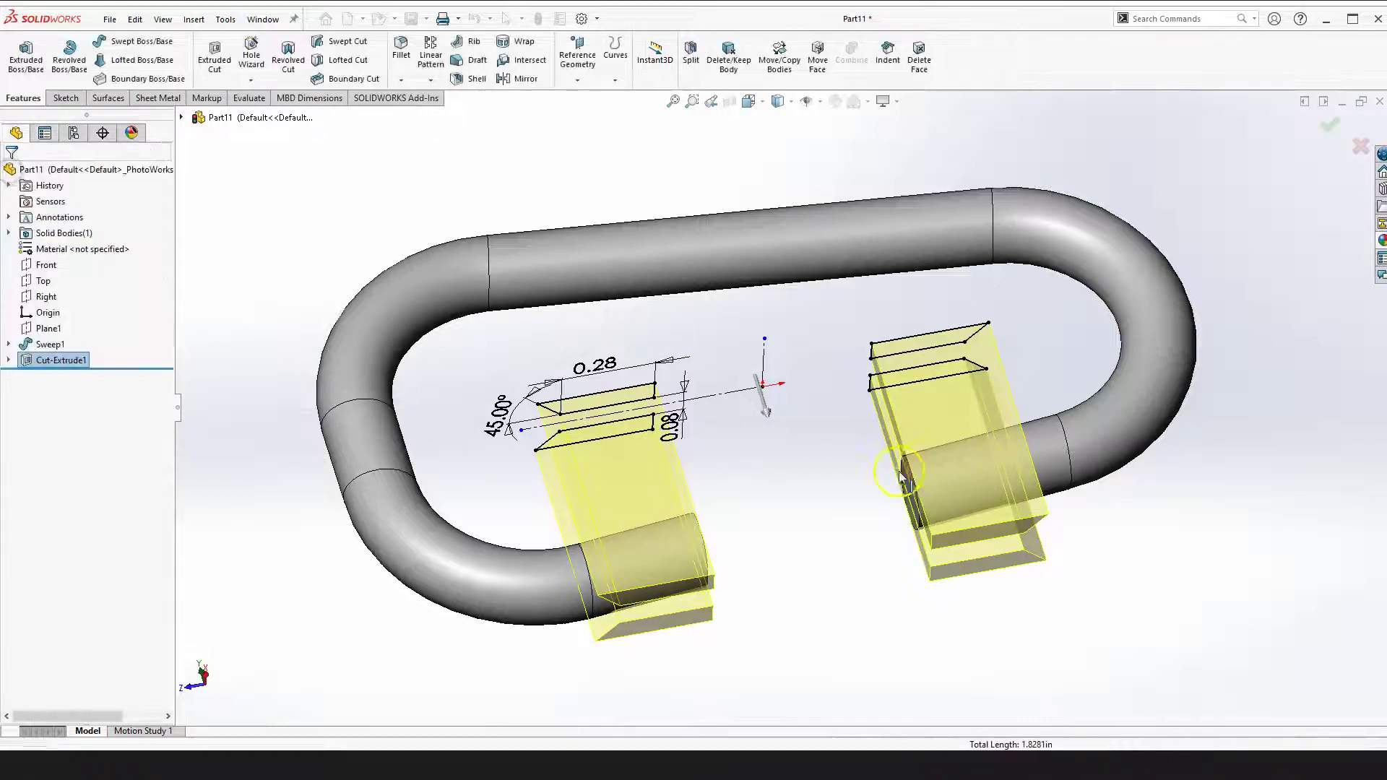
Inspect the flats cut into both tube ends from an angle and in a straight side view
right_drag(764, 445, 736, 569)
drag(790, 541, 725, 448)
key(Escape)
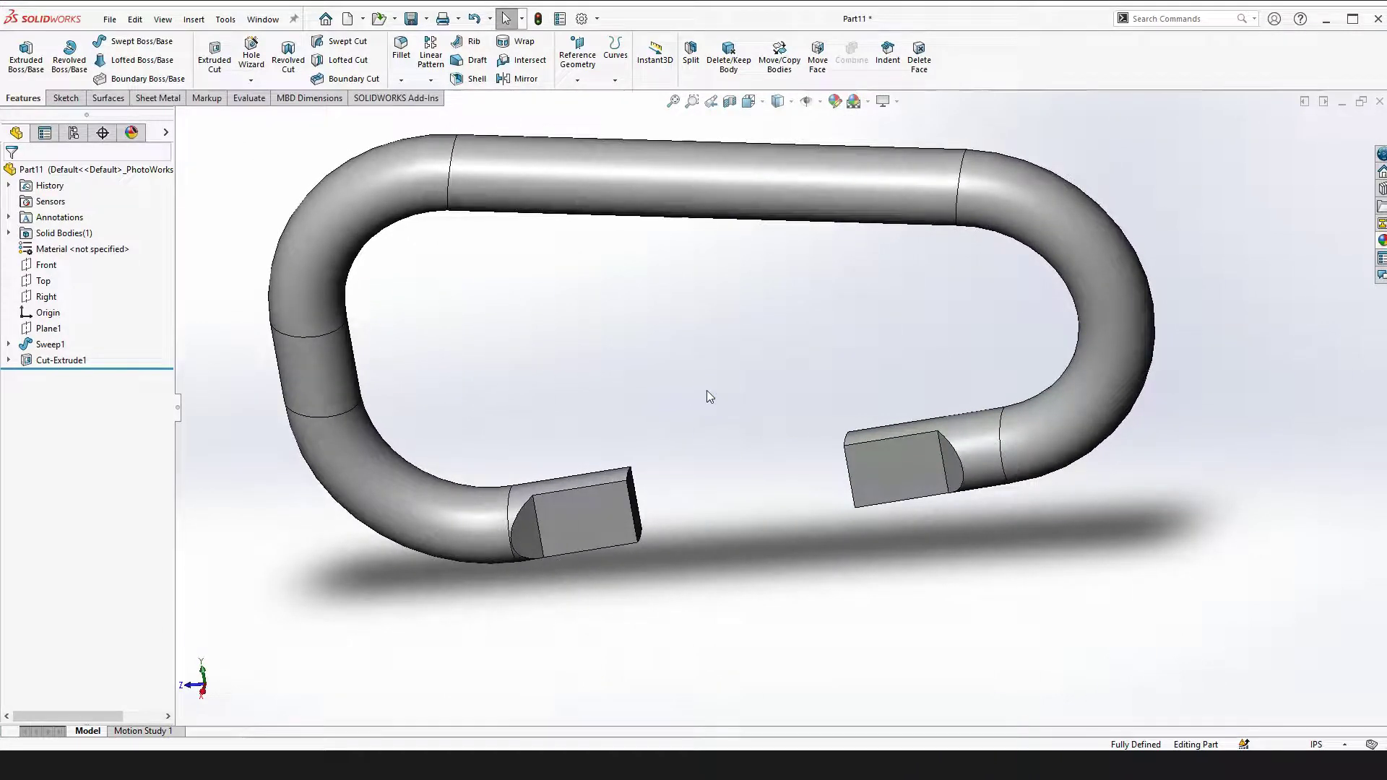
key(space)
click(872, 486)
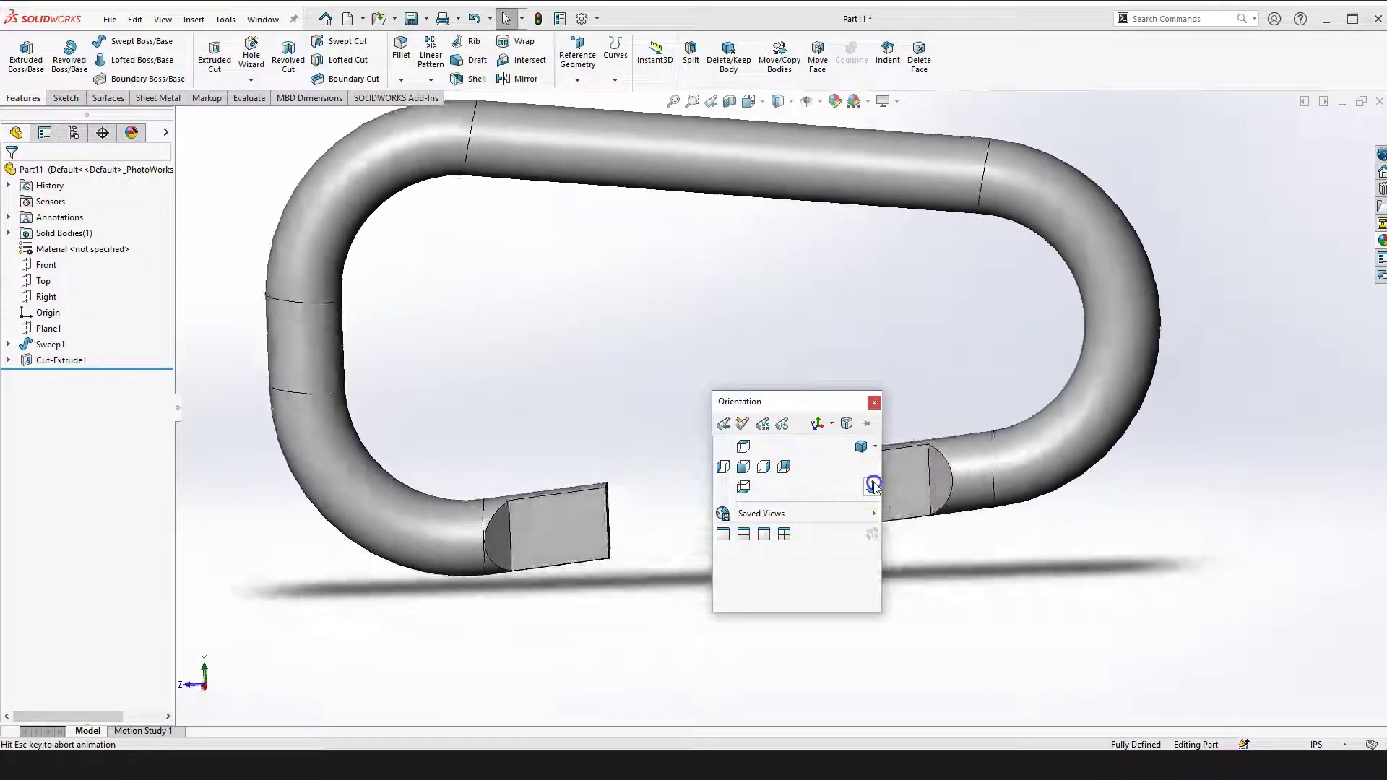
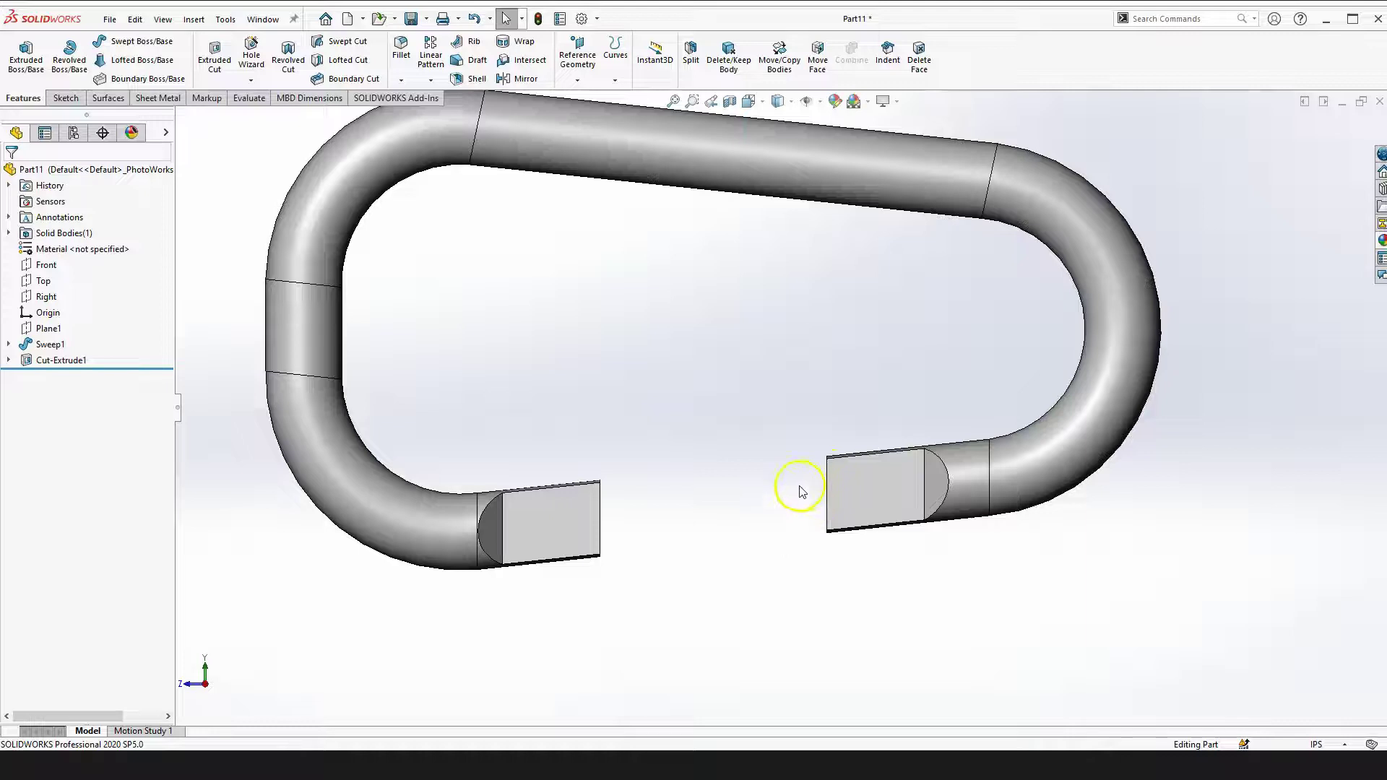
scroll(745, 464, up, 3)
click(719, 432)
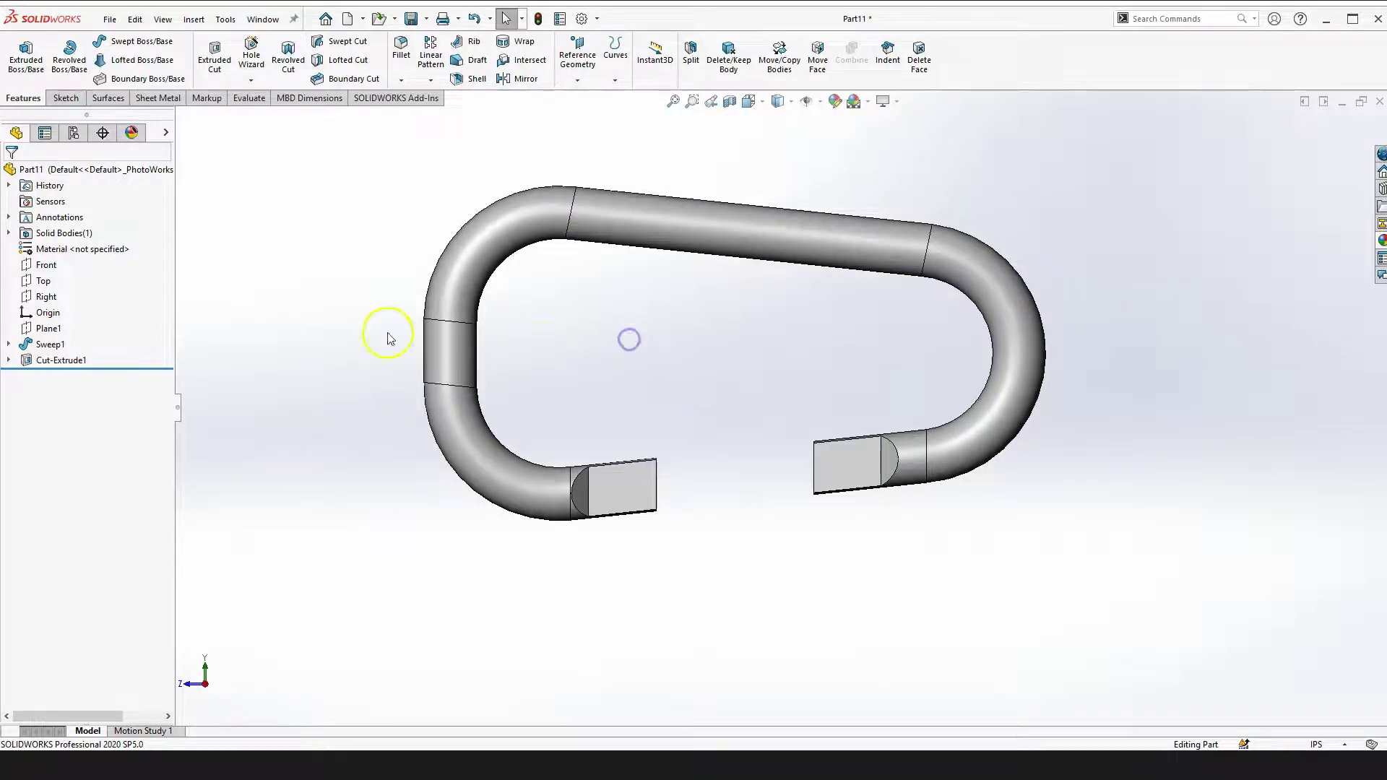
Start a new sketch on the Right plane
click(42, 281)
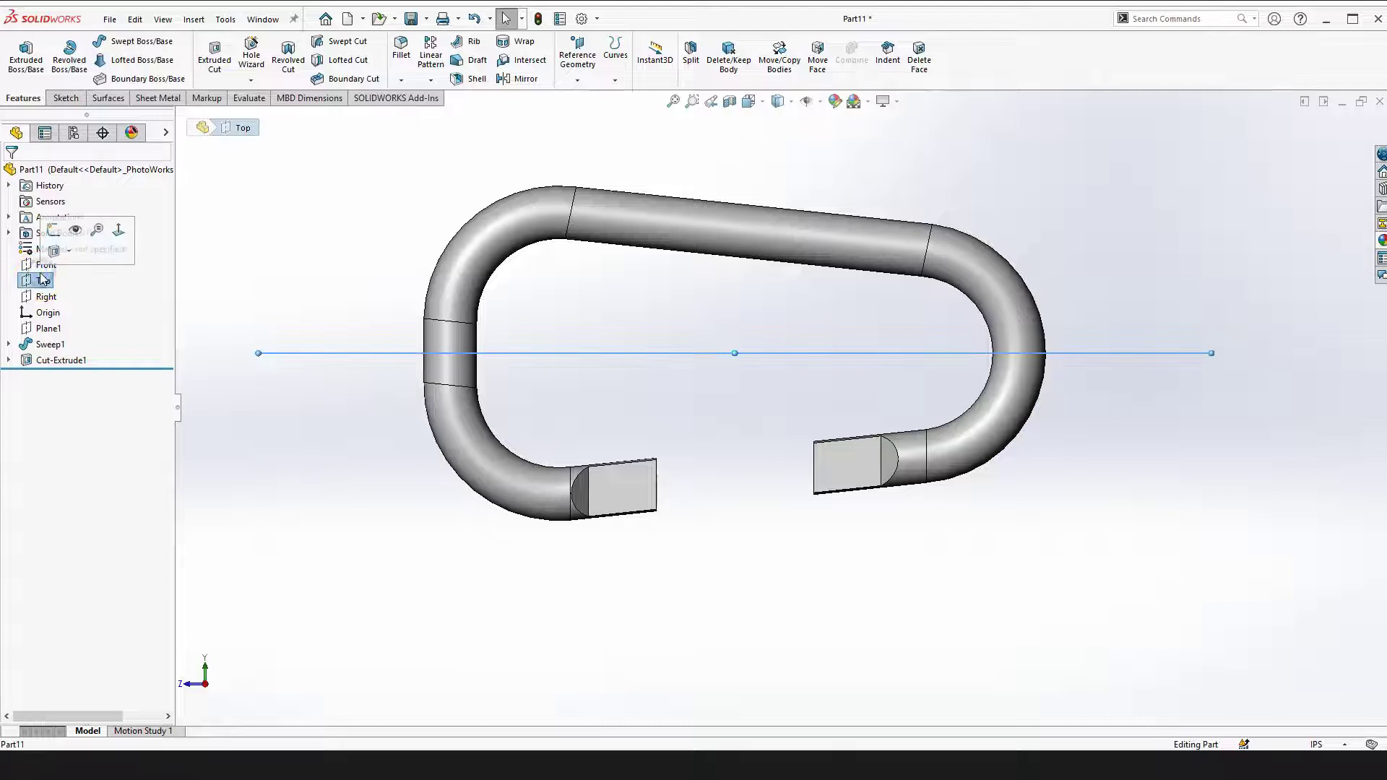
click(242, 279)
click(47, 265)
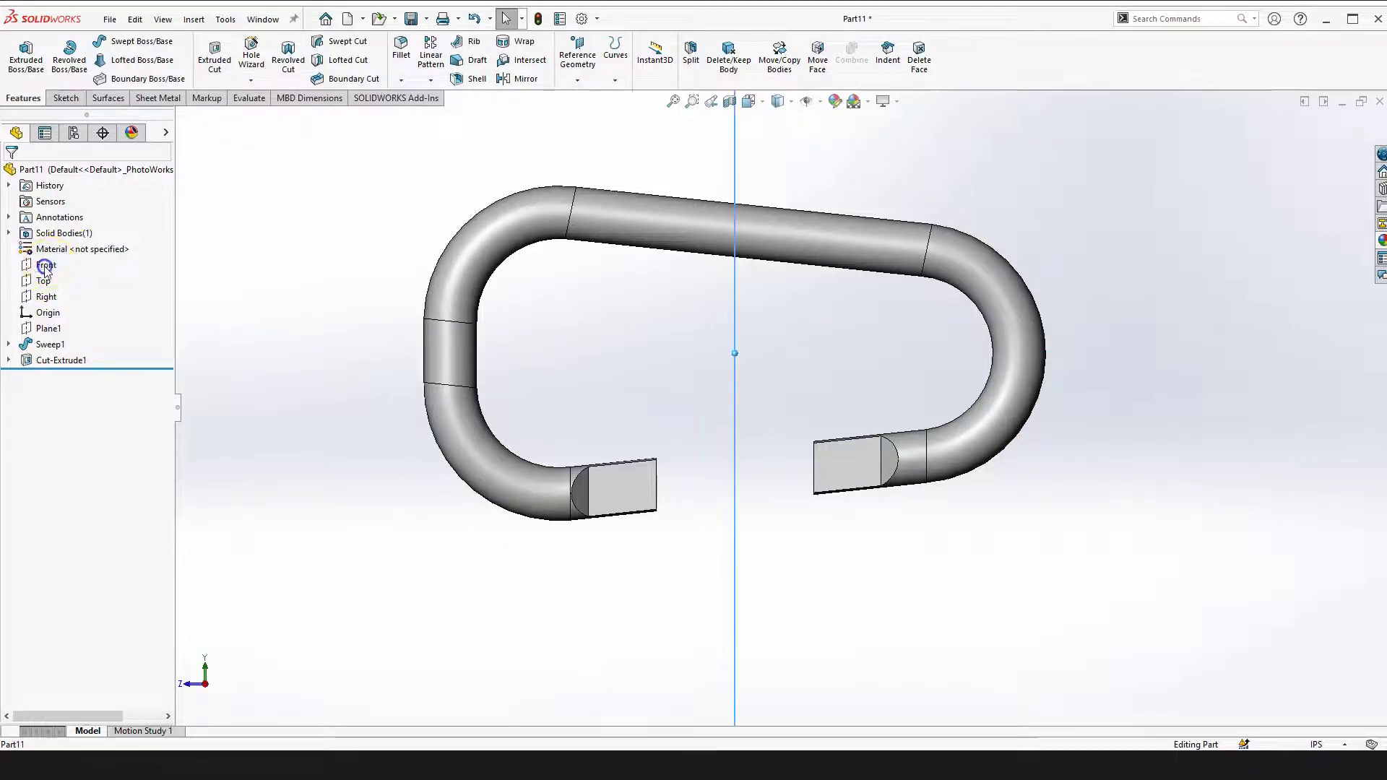
key(f)
click(45, 296)
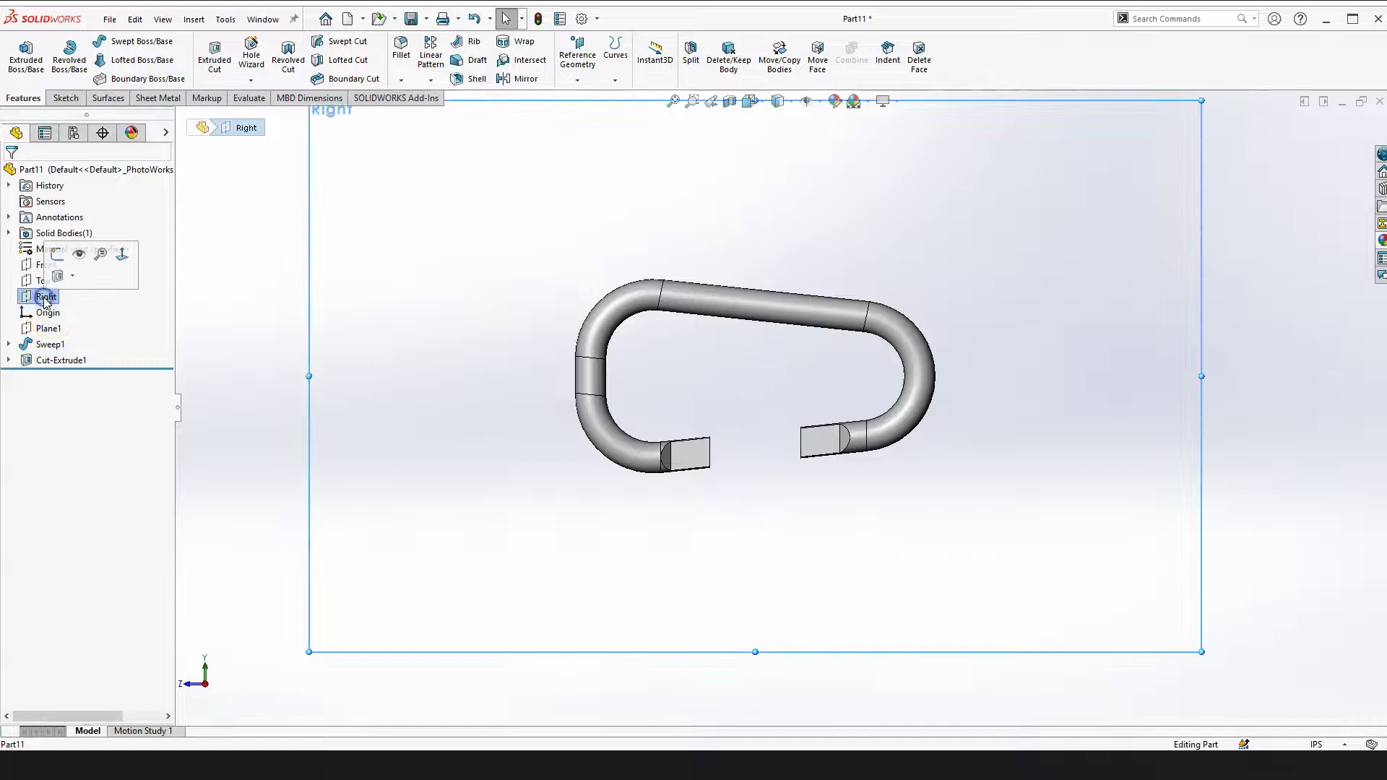
click(182, 339)
click(45, 296)
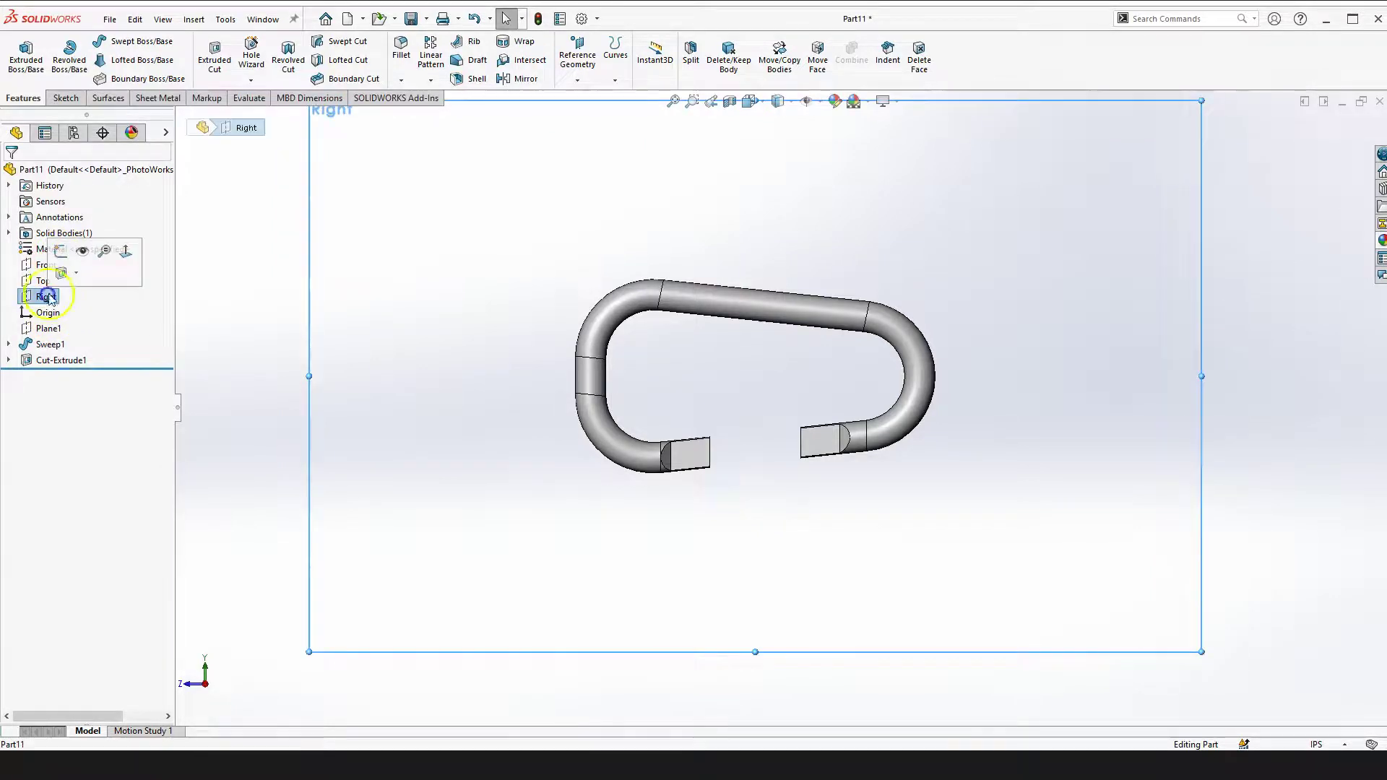
click(59, 251)
scroll(881, 456, up, 2)
scroll(867, 437, down, 5)
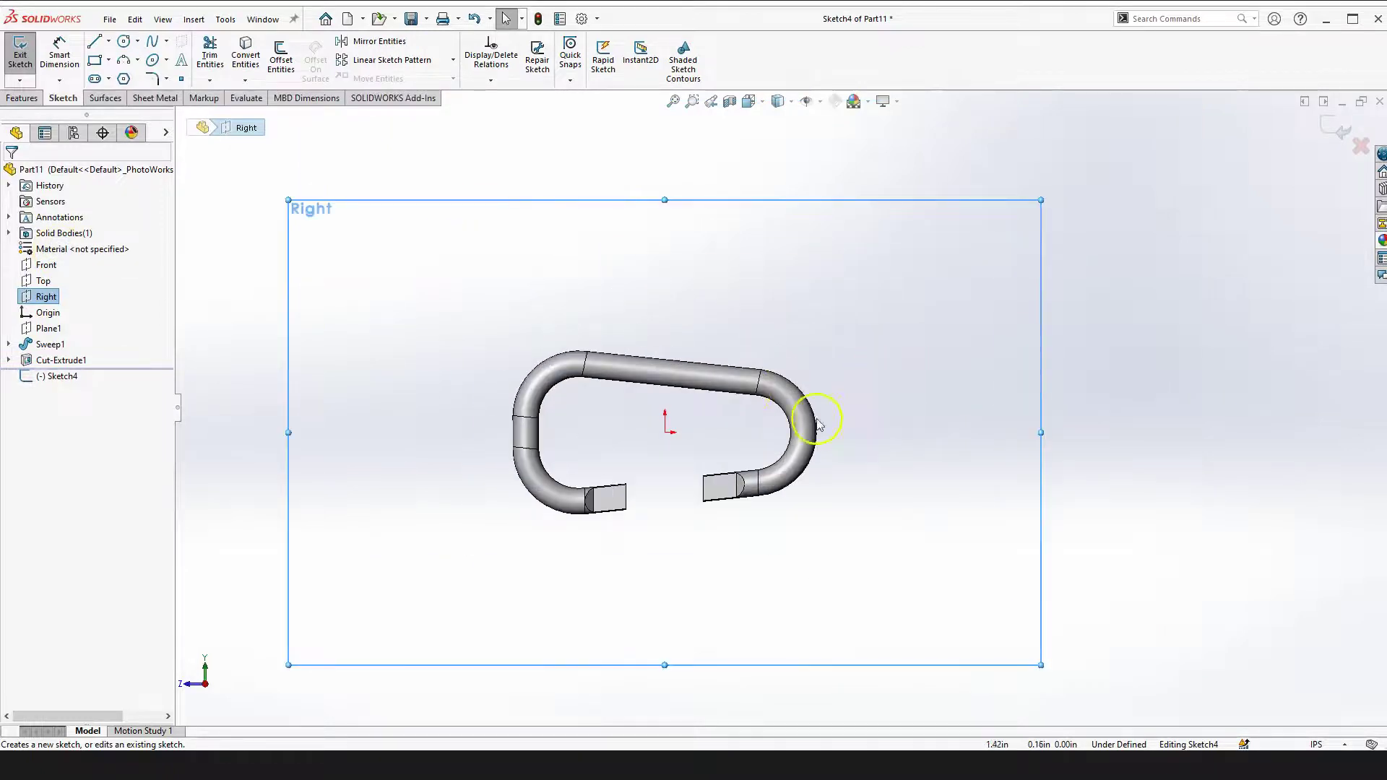
scroll(520, 571, down, 3)
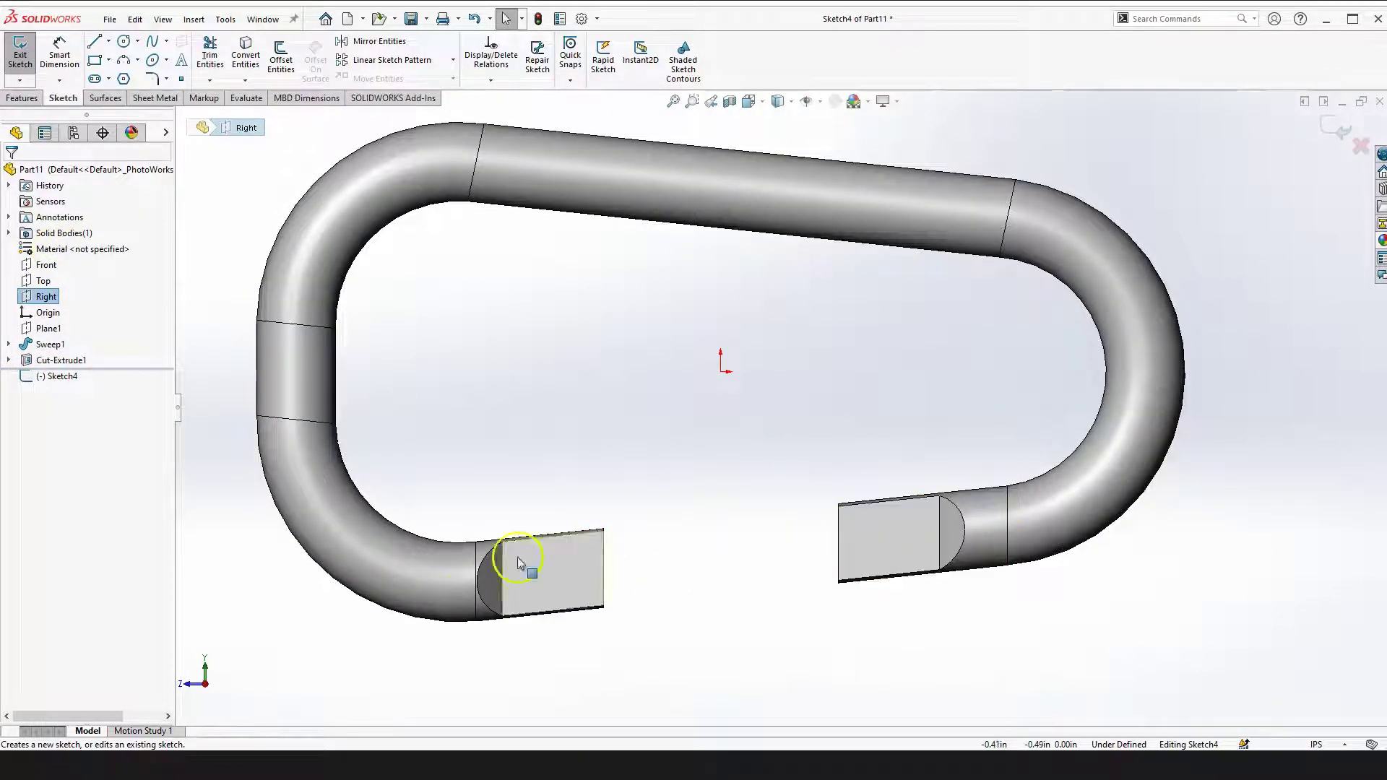
Draw a line across the gap joining the midpoints of the two flats' edges at the curved shoulders
click(94, 41)
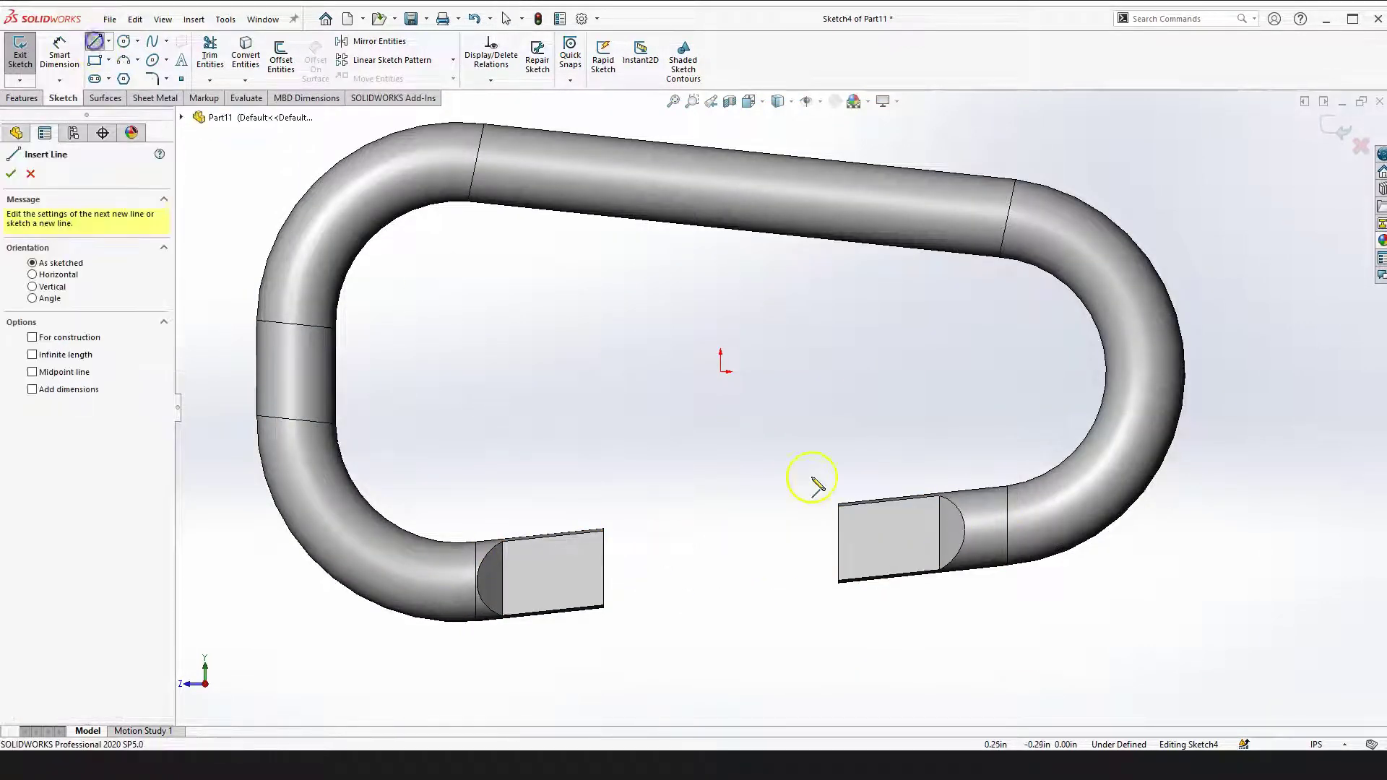
click(939, 532)
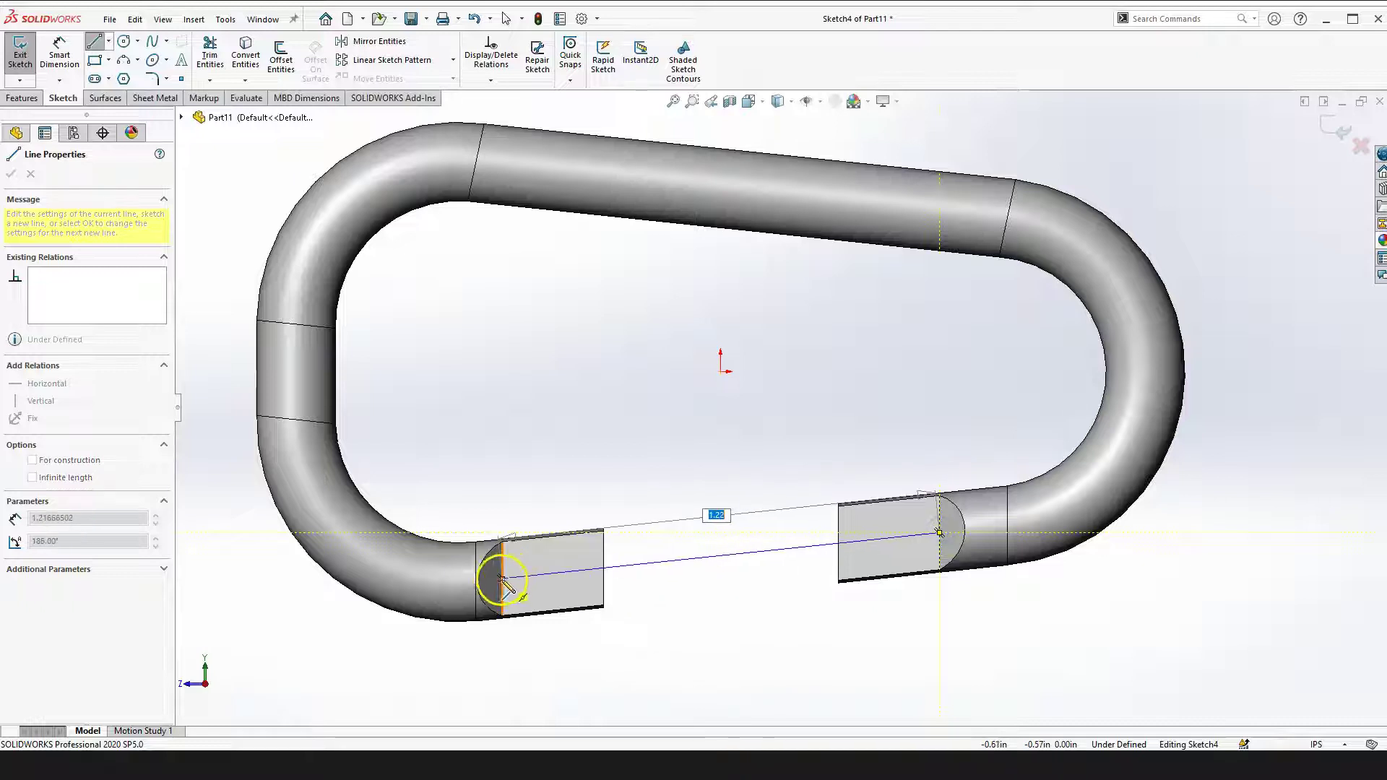
click(504, 579)
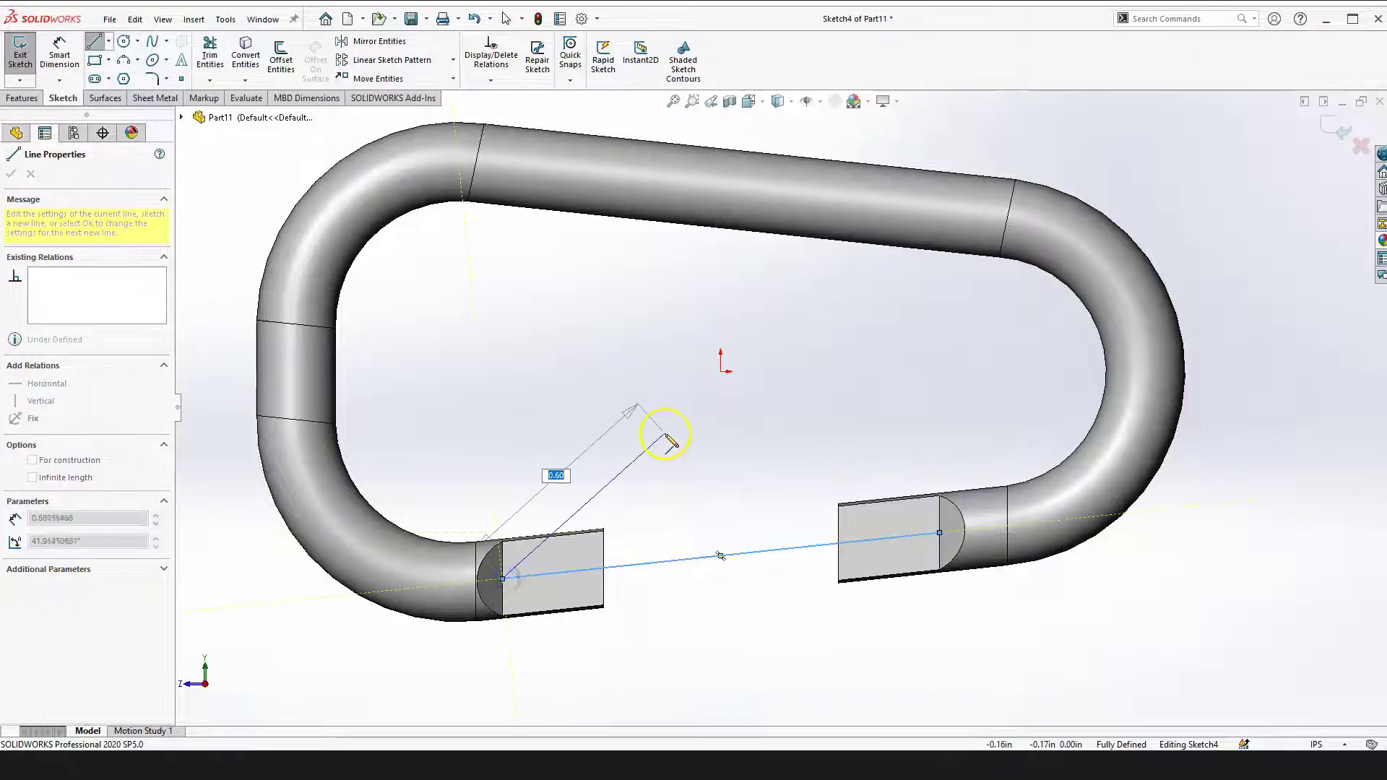
key(Escape)
key(Escape)
Convert the line joining the two flats to construction geometry
scroll(720, 486, up, 2)
click(802, 606)
scroll(898, 462, down, 1)
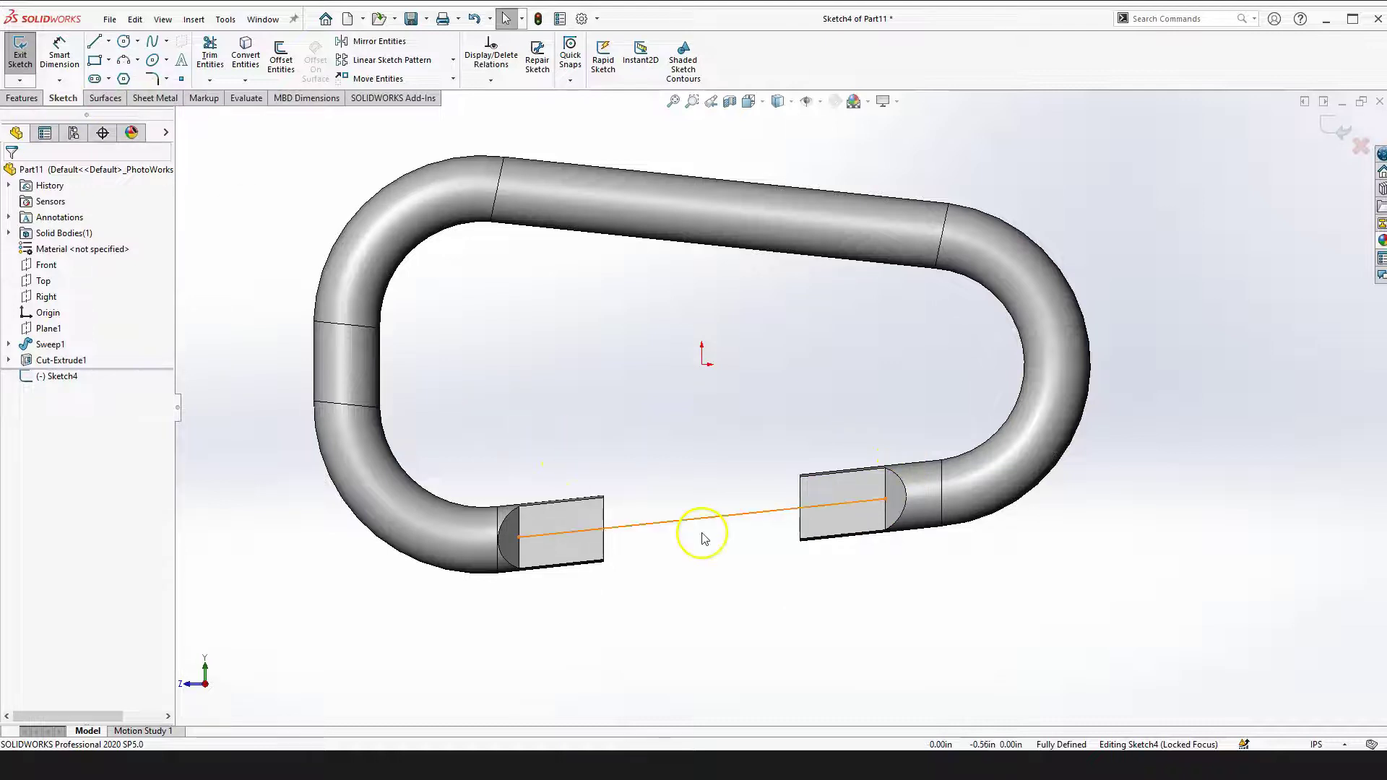
click(691, 528)
click(757, 483)
click(723, 573)
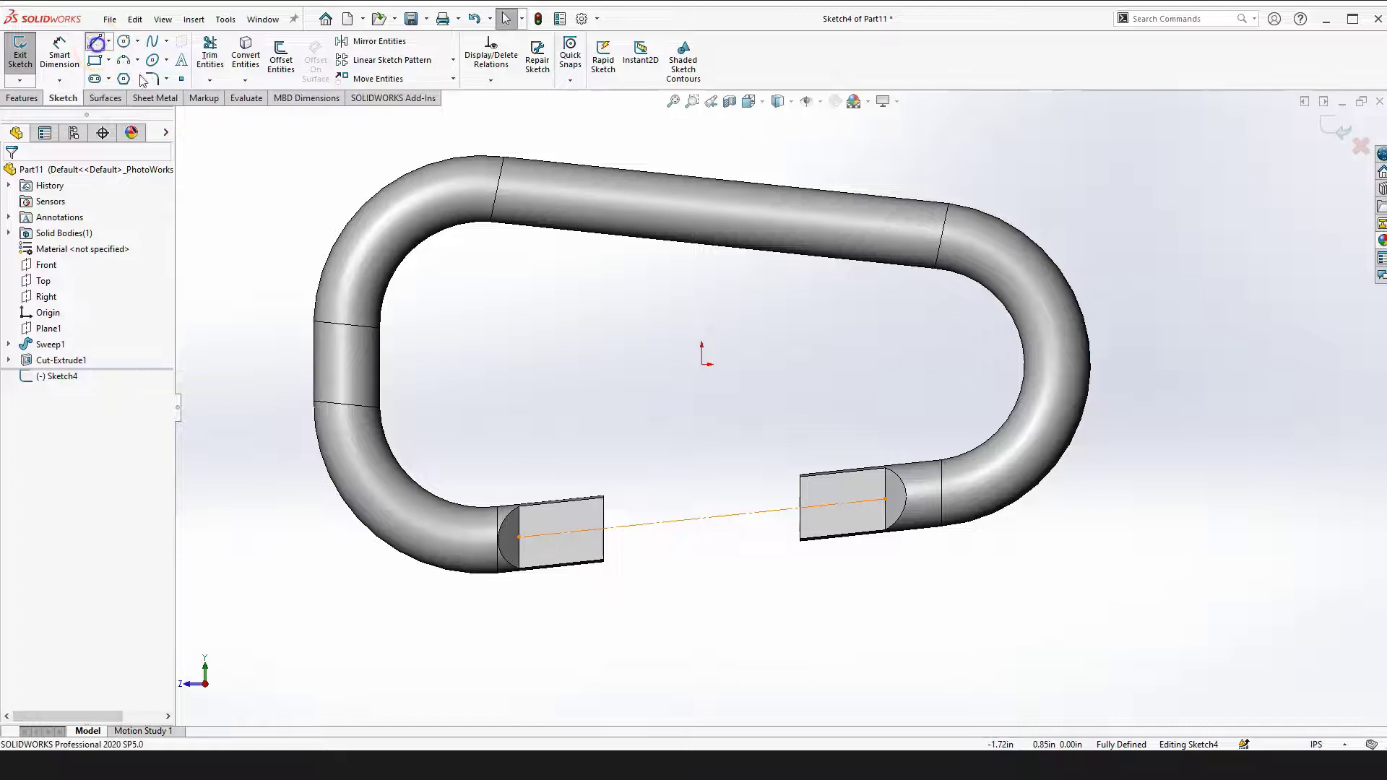
Draw a slanted line about 0.84 in long from the construction line on the right flat up into the tube's opening
click(94, 41)
click(811, 505)
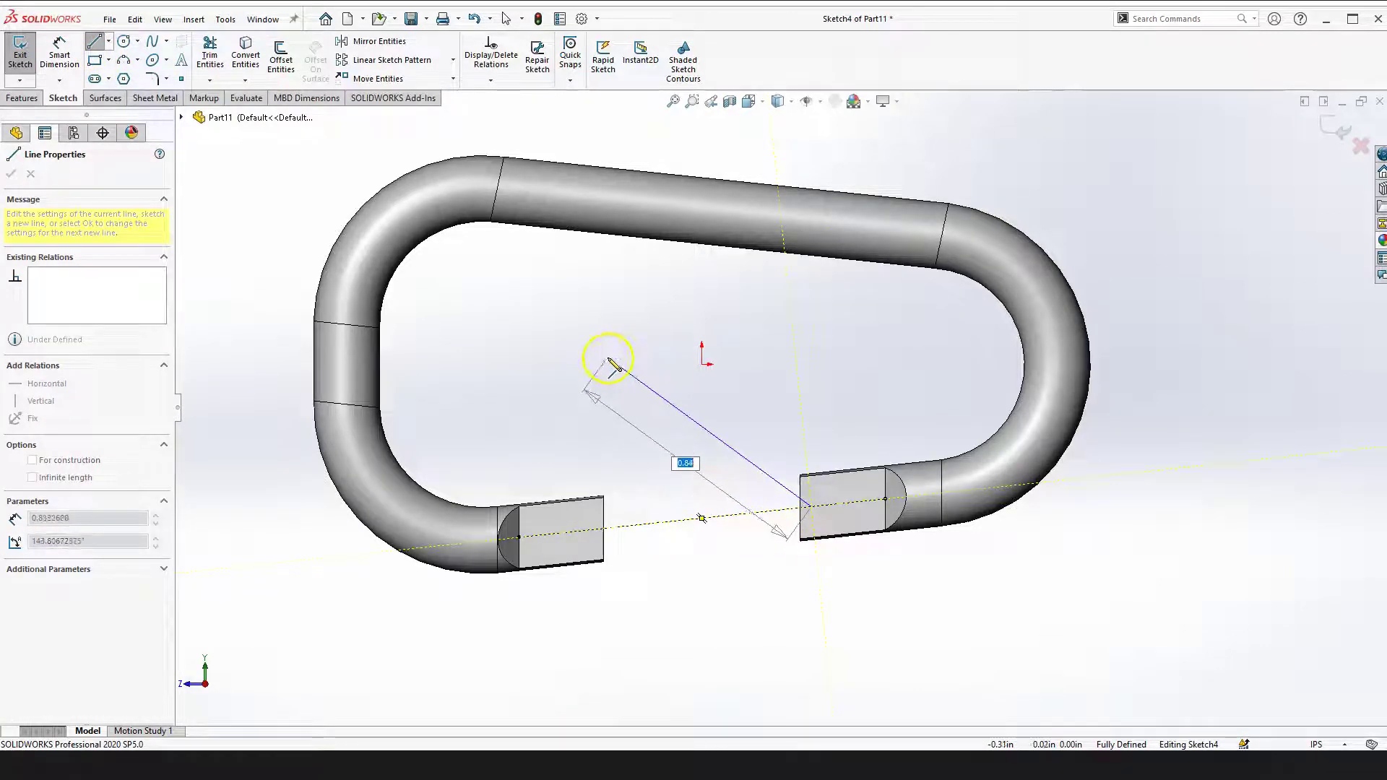
click(608, 359)
key(Escape)
click(716, 589)
Dimension the slanted line's length and set it to 1 in
right_drag(729, 635, 725, 588)
click(695, 421)
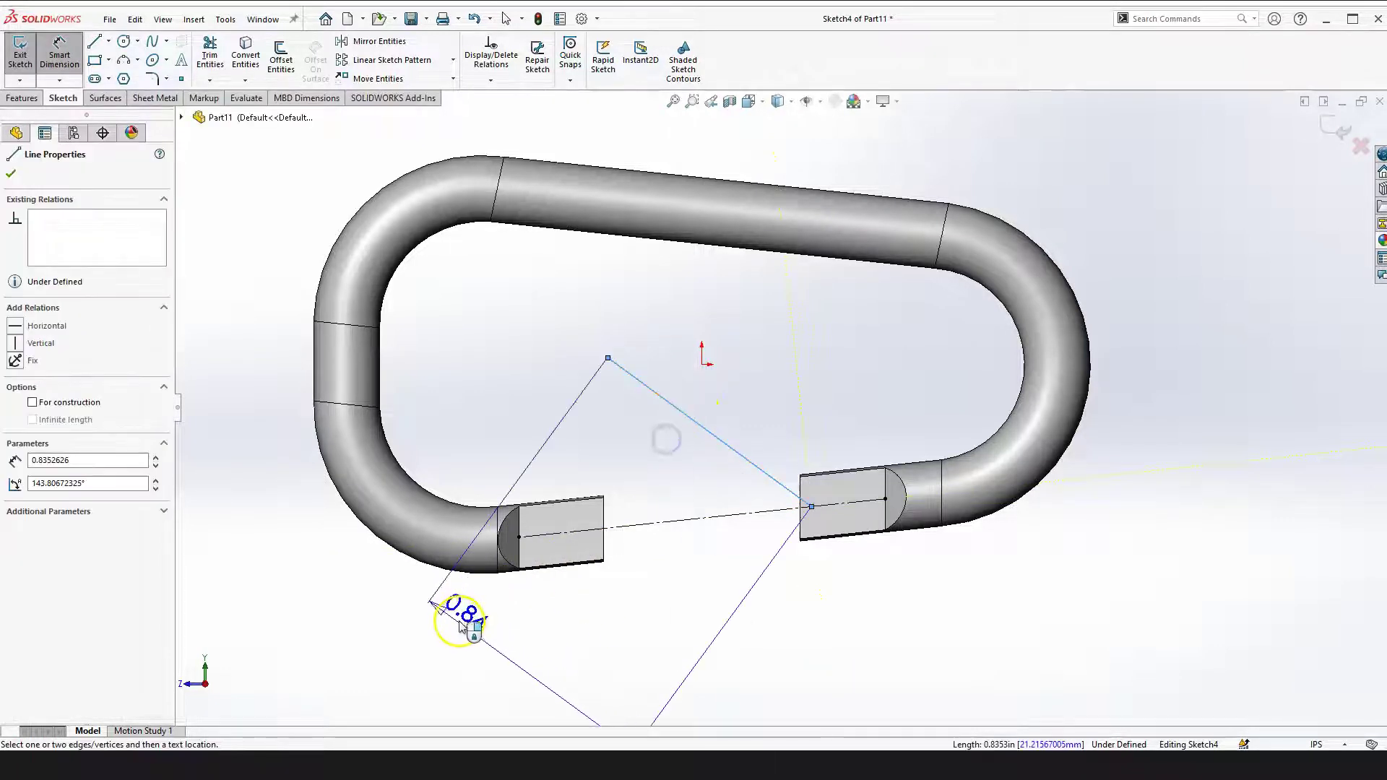
click(506, 634)
text(1)
key(Return)
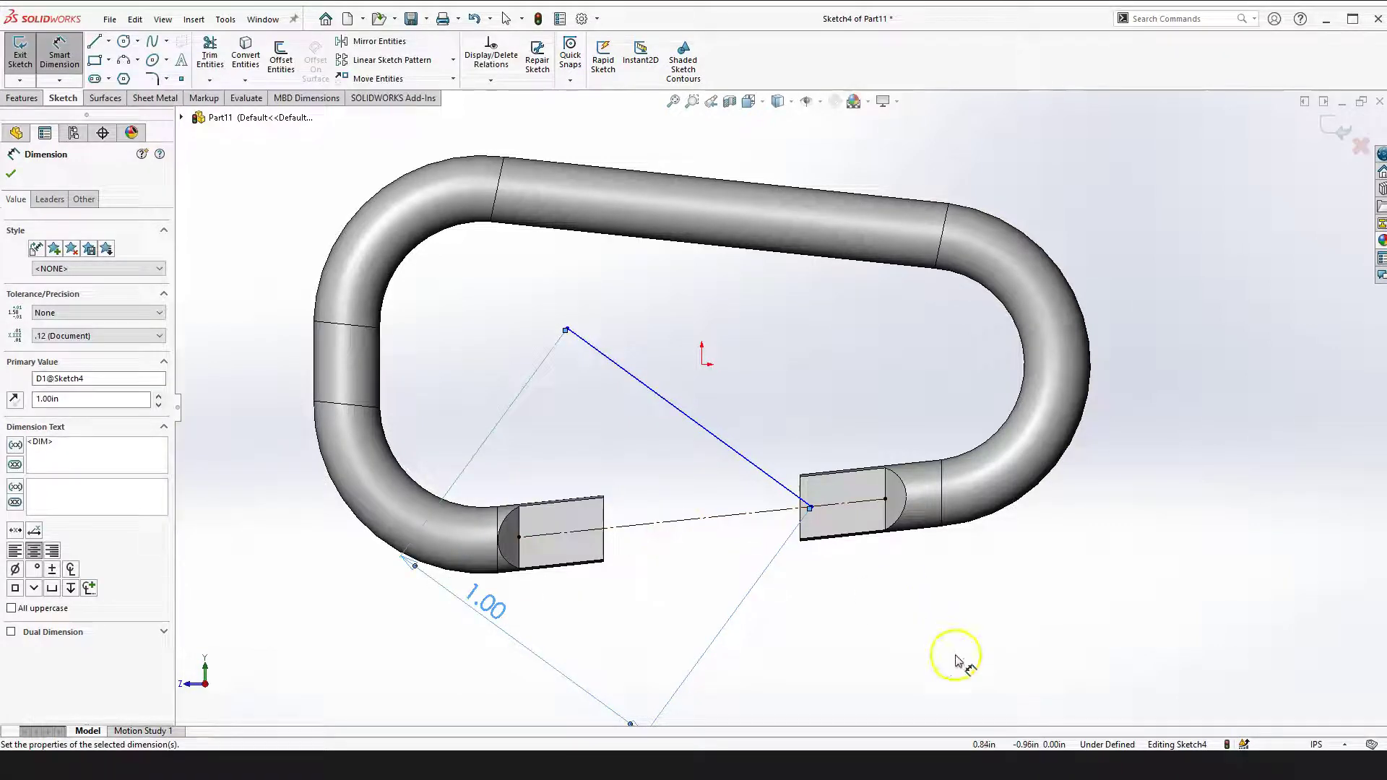
key(Escape)
Set the horizontal distance between the slanted line's lower end and the construction line's right endpoint to 0.12 in, and shift the dimension text aside
scroll(910, 641, up, 2)
scroll(859, 484, down, 2)
right_drag(845, 666, 843, 603)
click(765, 500)
click(841, 491)
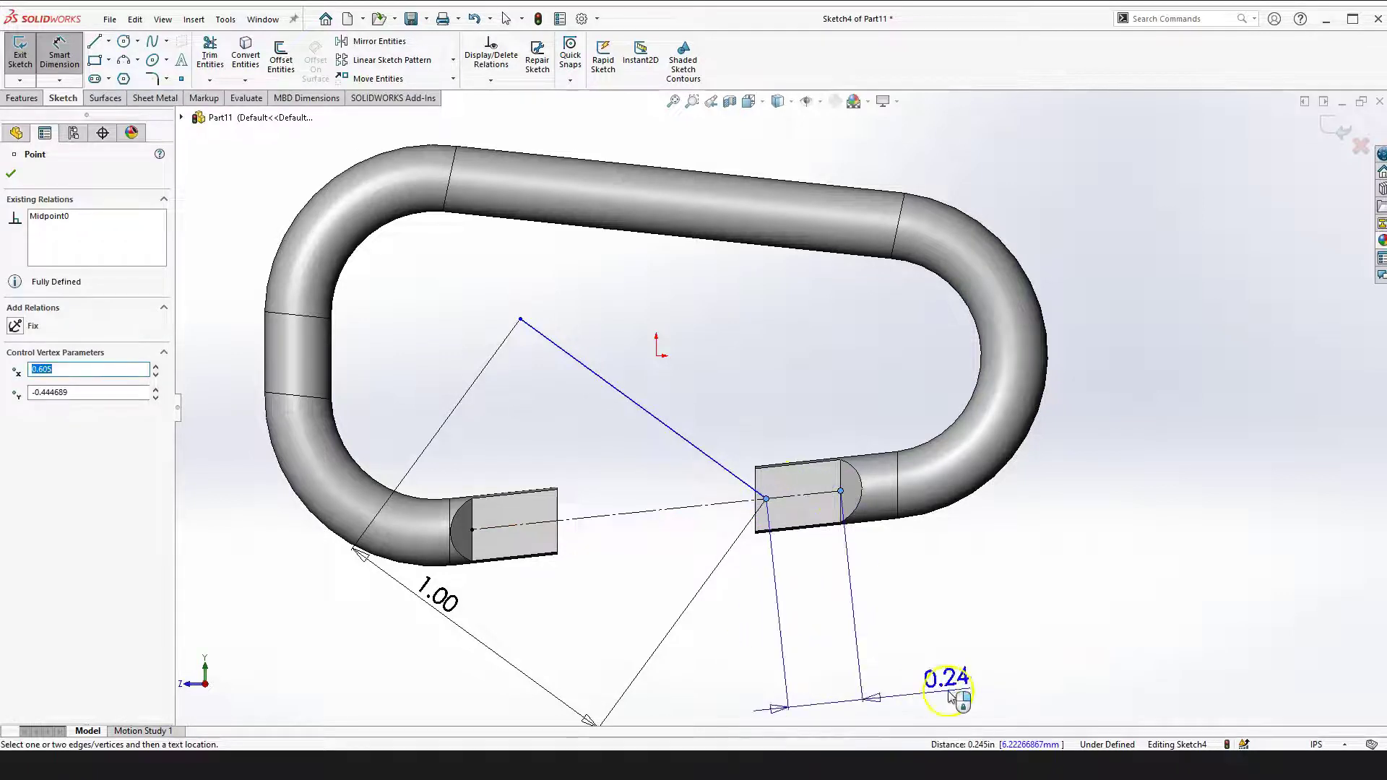
click(824, 688)
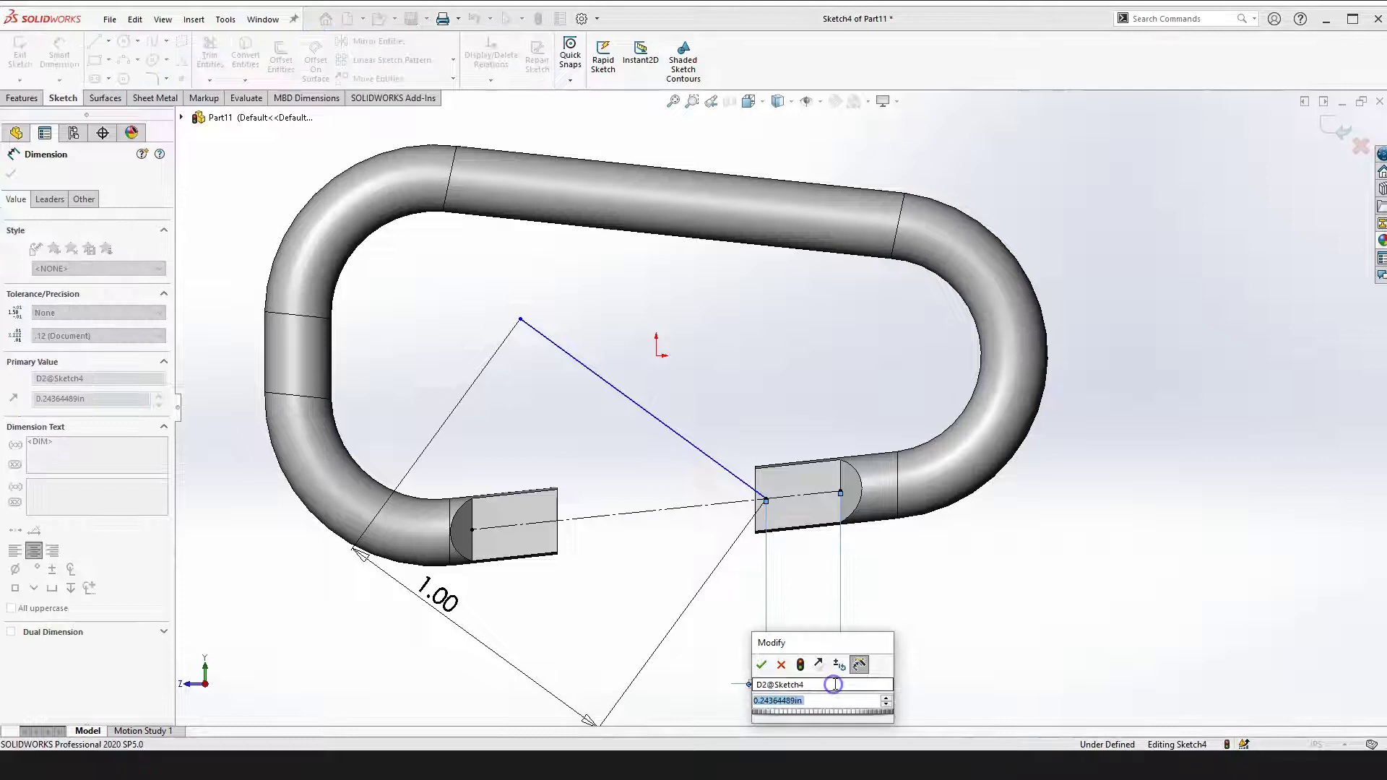
text(0.12)
key(Return)
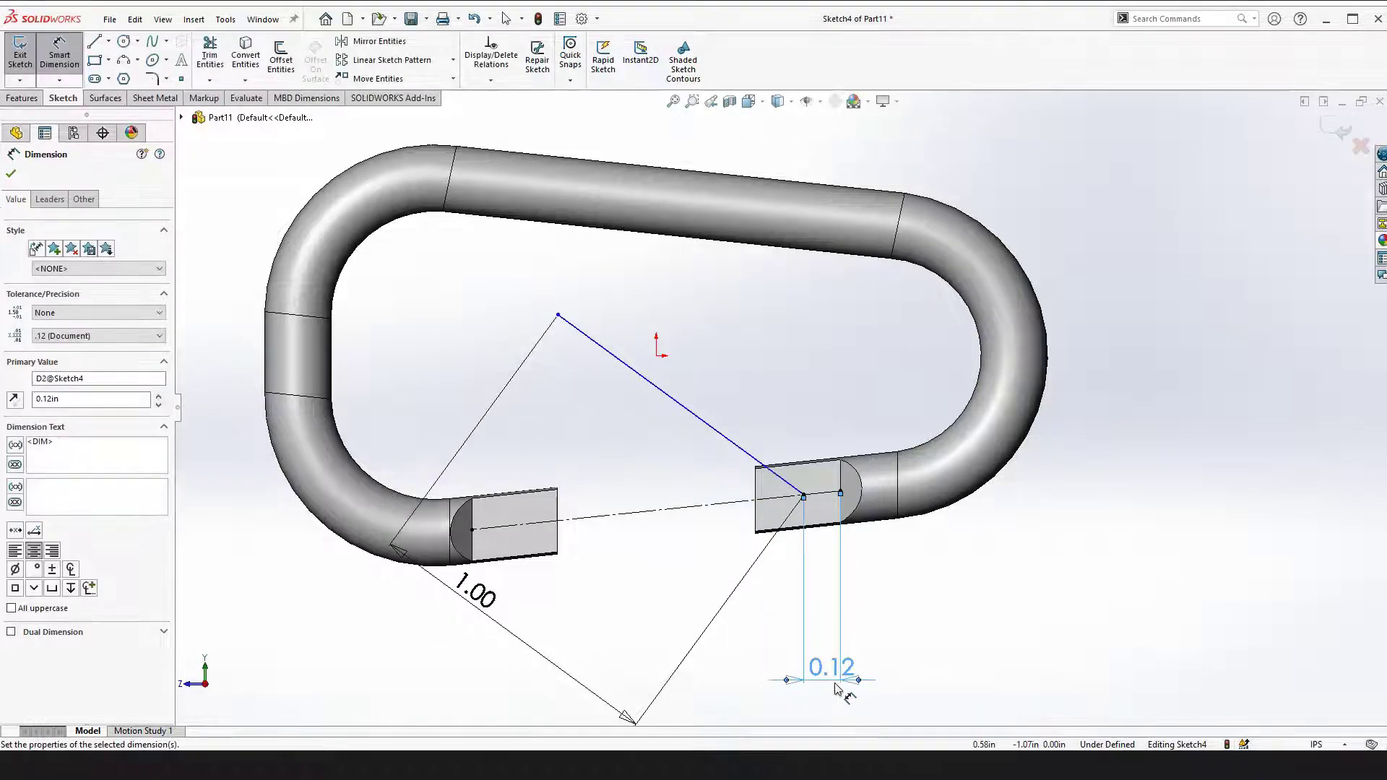
click(955, 592)
click(915, 628)
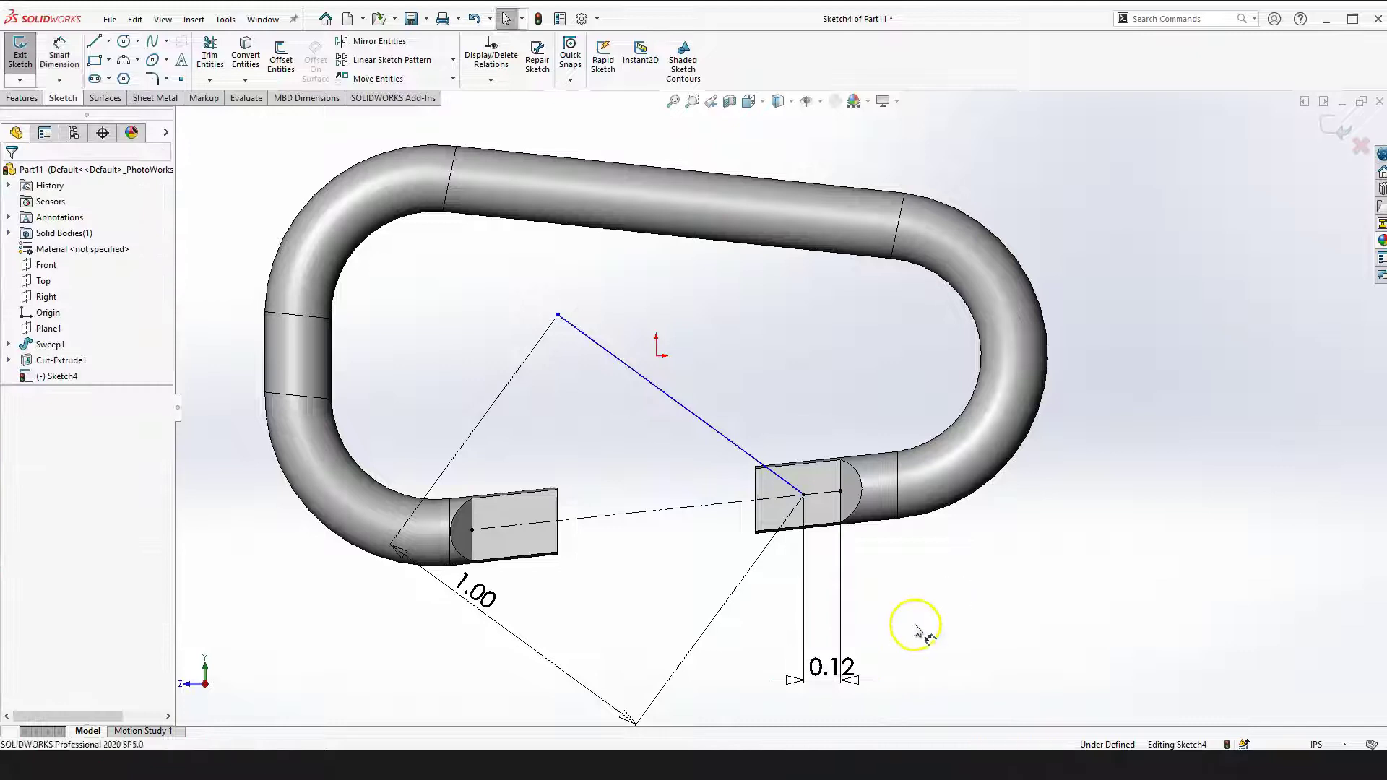
drag(831, 666, 899, 683)
click(897, 570)
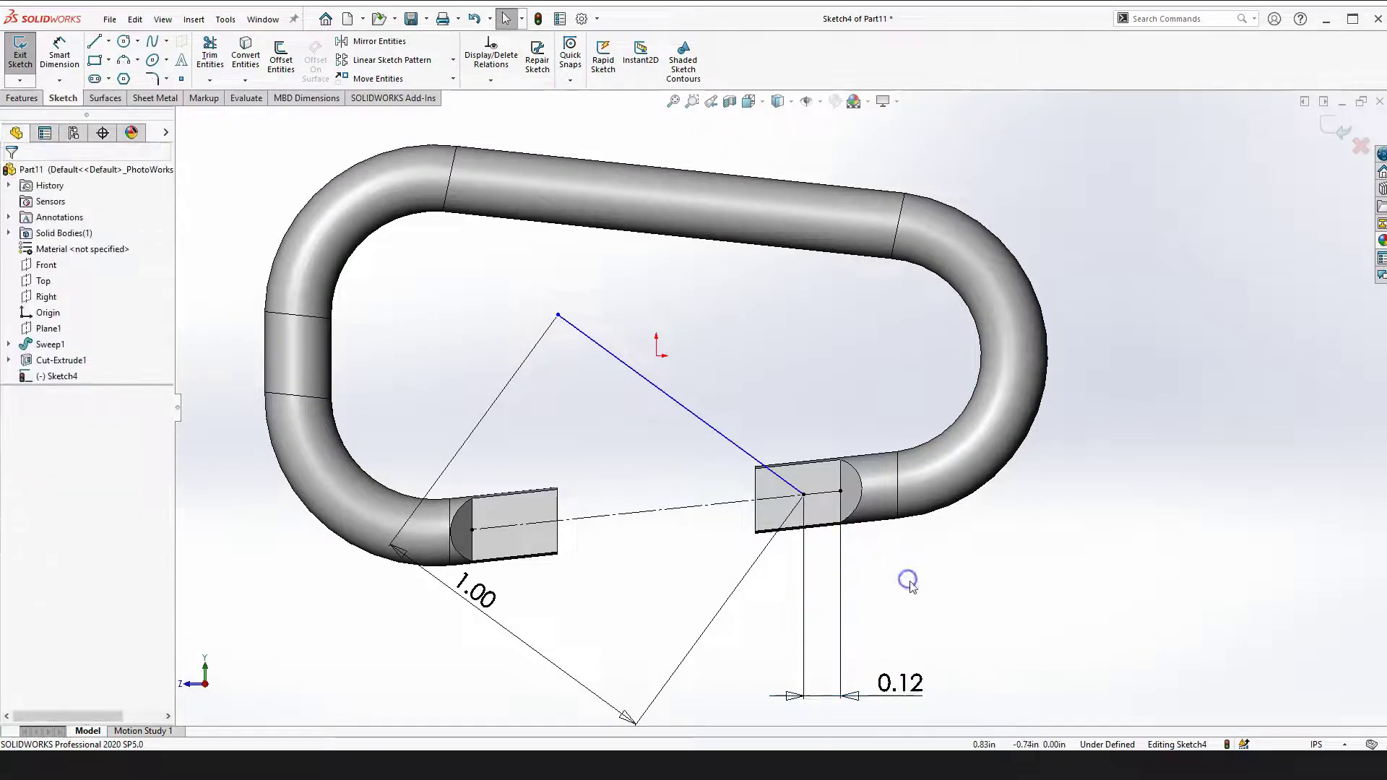
Dimension the angle between the slanted line and the construction line and set it to 30°
right_drag(959, 618, 963, 579)
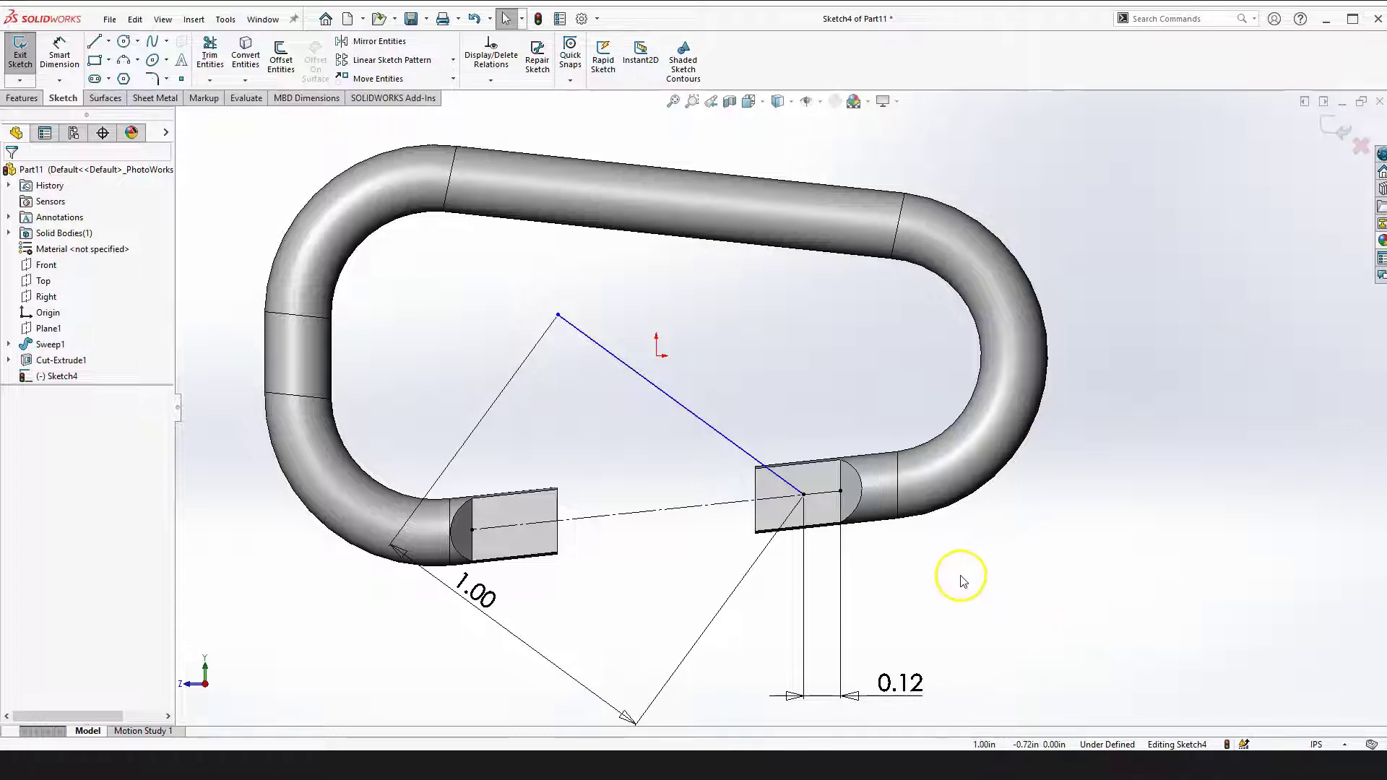
right_drag(1002, 609, 1003, 594)
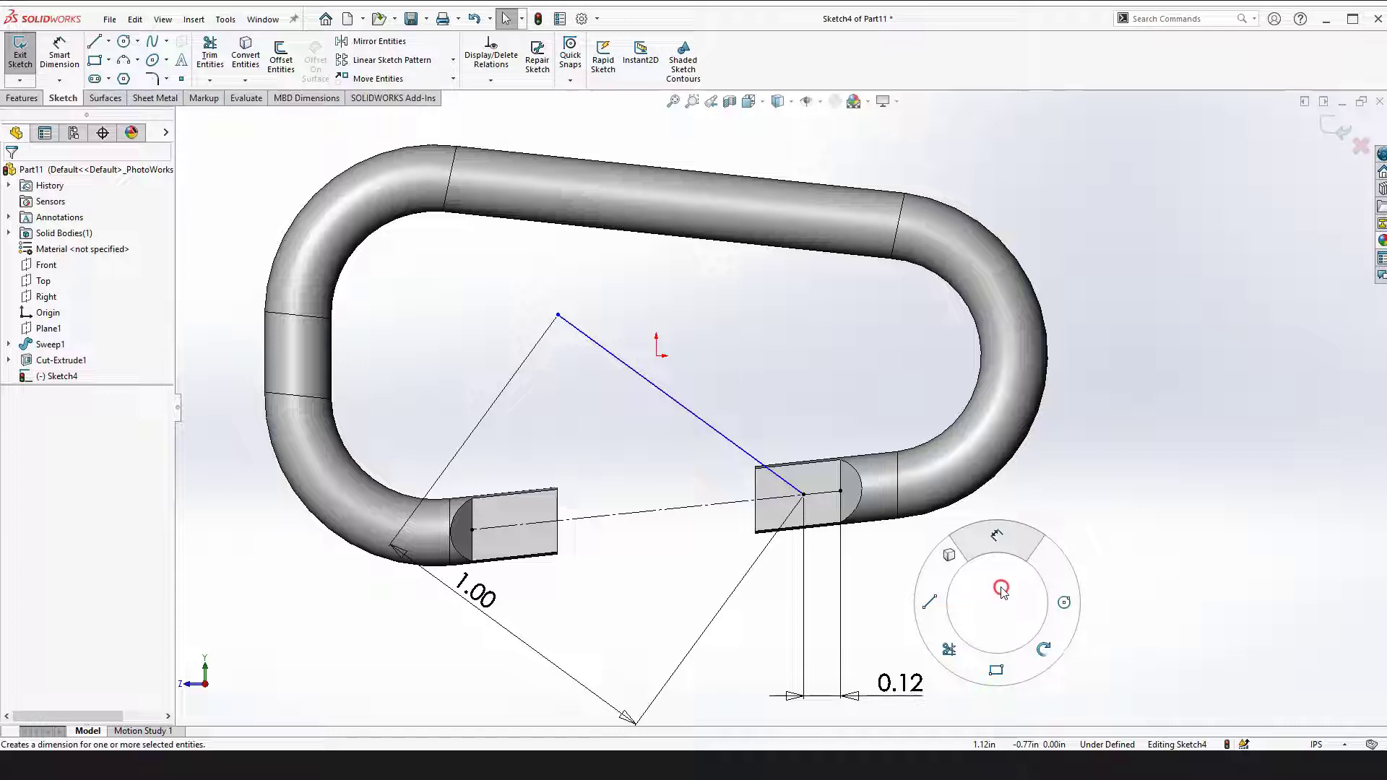
right_drag(1002, 591, 1001, 594)
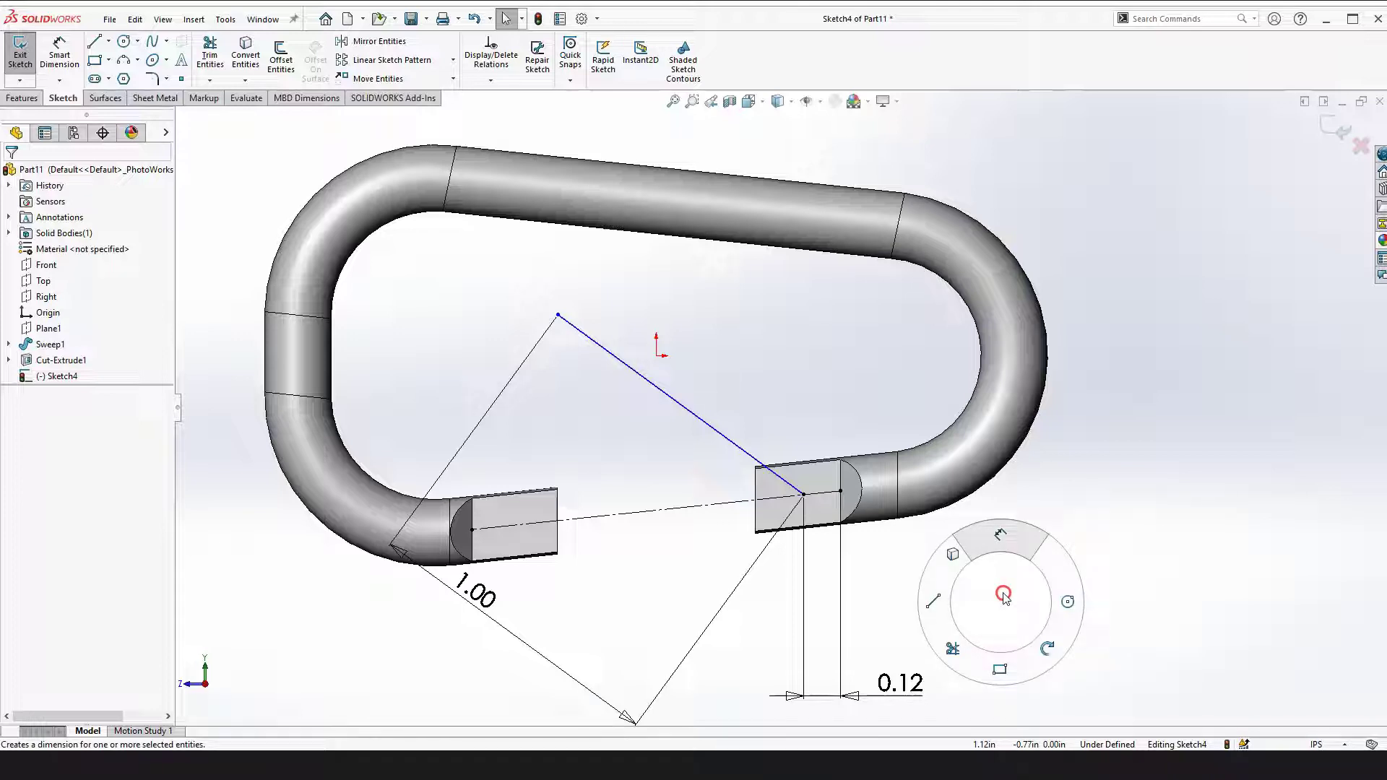
right_drag(1001, 575, 1001, 539)
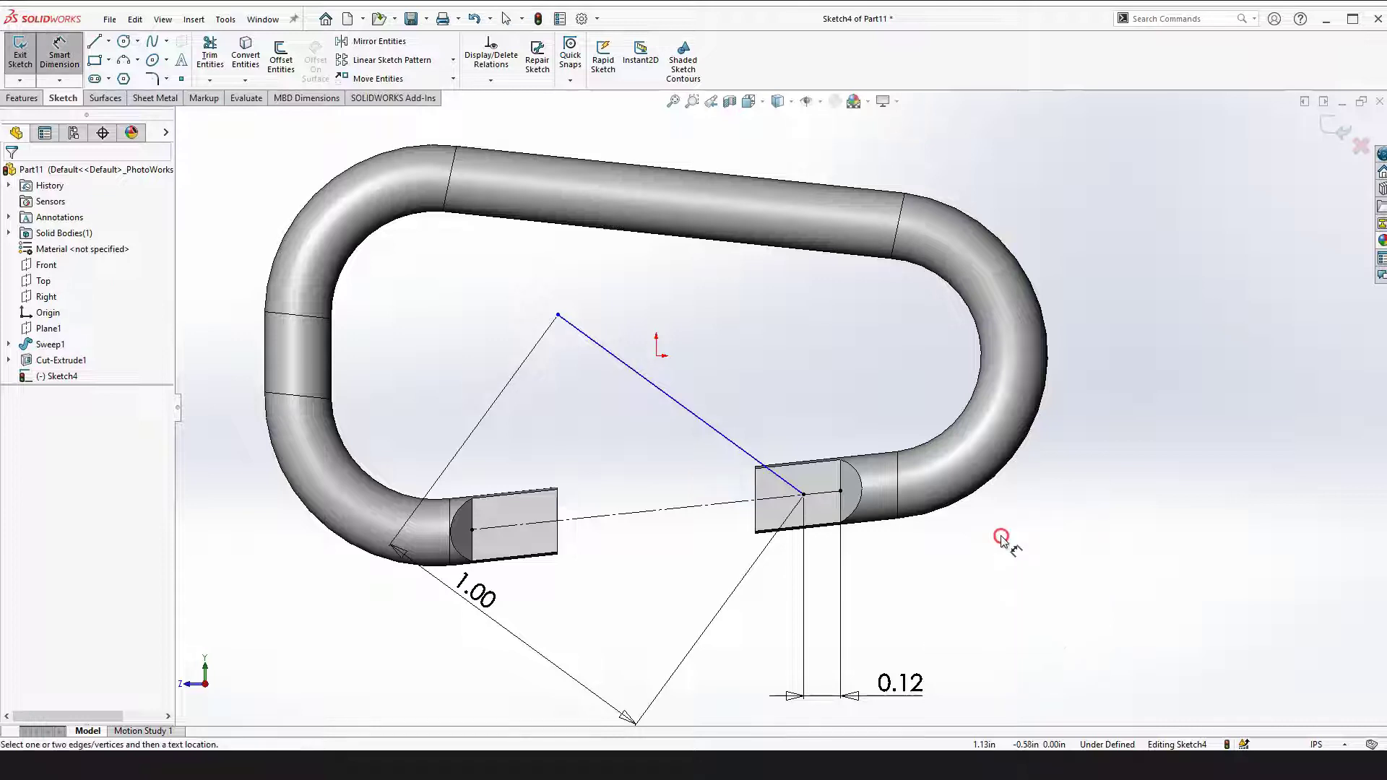
click(700, 421)
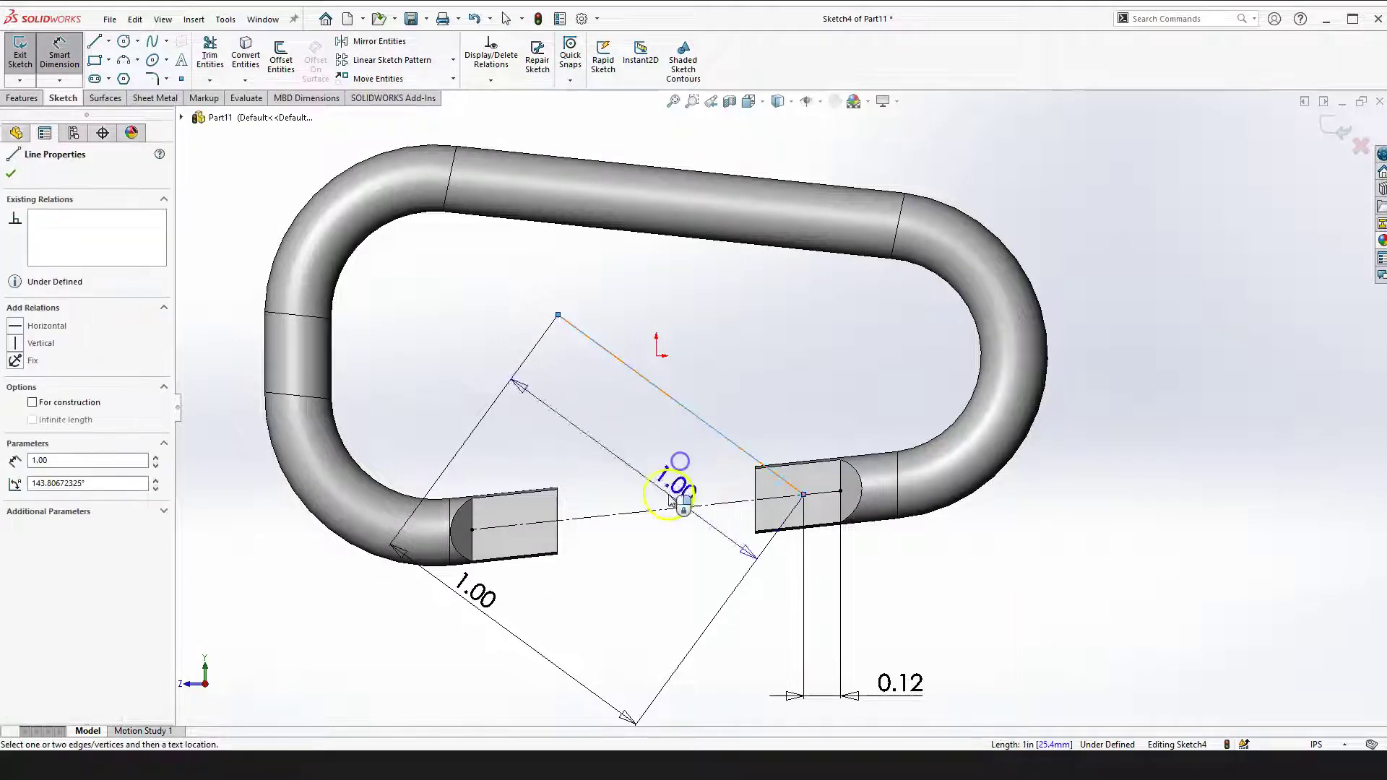
click(636, 512)
click(593, 451)
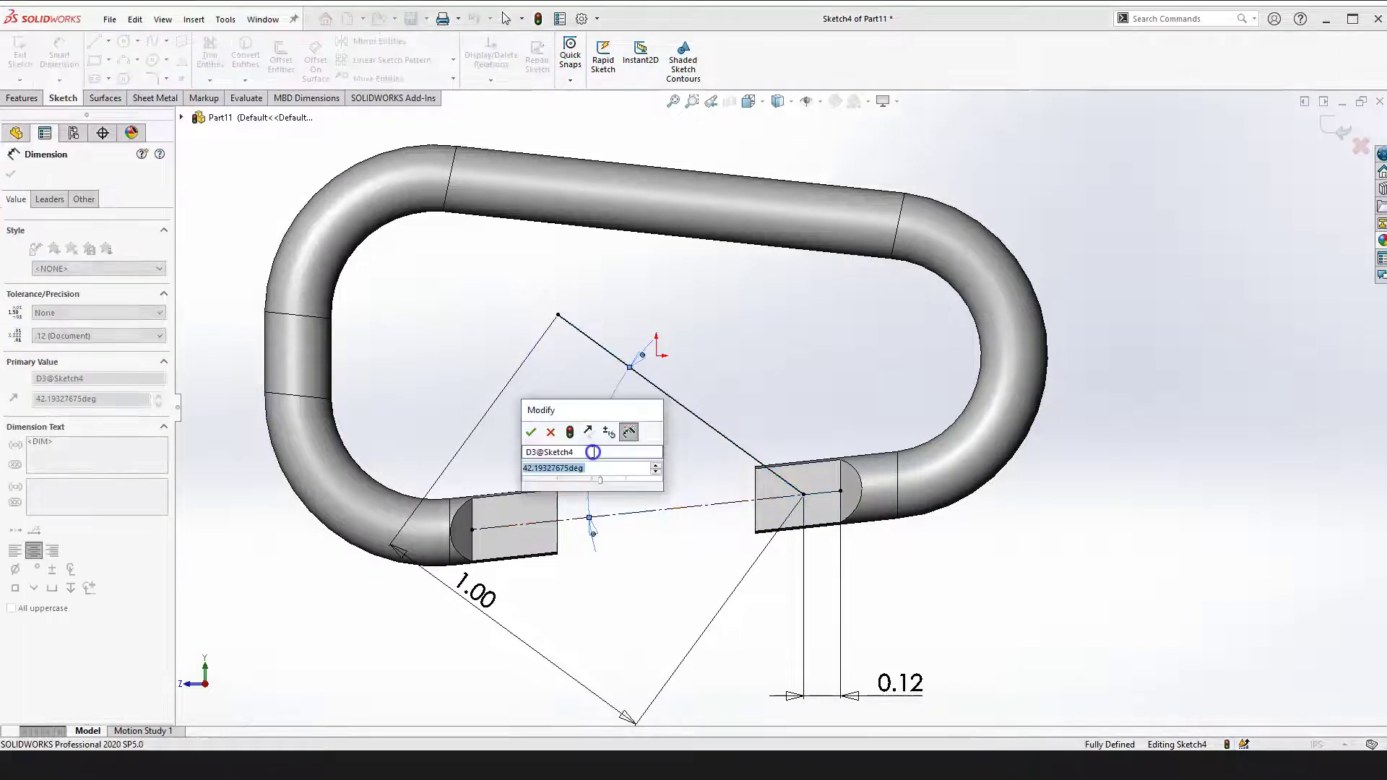
text(30)
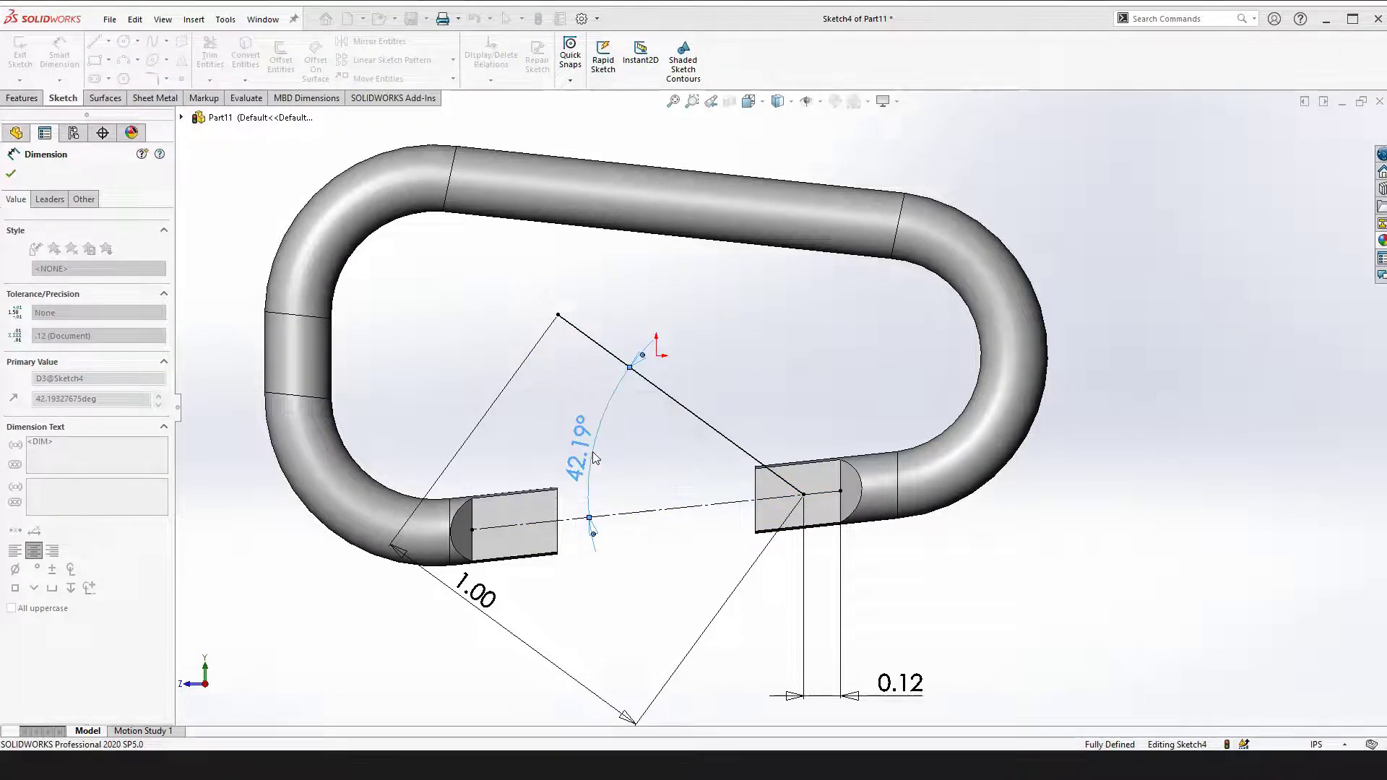
key(Return)
click(716, 388)
key(Escape)
Close the fully dimensioned sketch of the gate line
click(1071, 621)
scroll(904, 524, up, 1)
scroll(905, 514, down, 1)
click(950, 522)
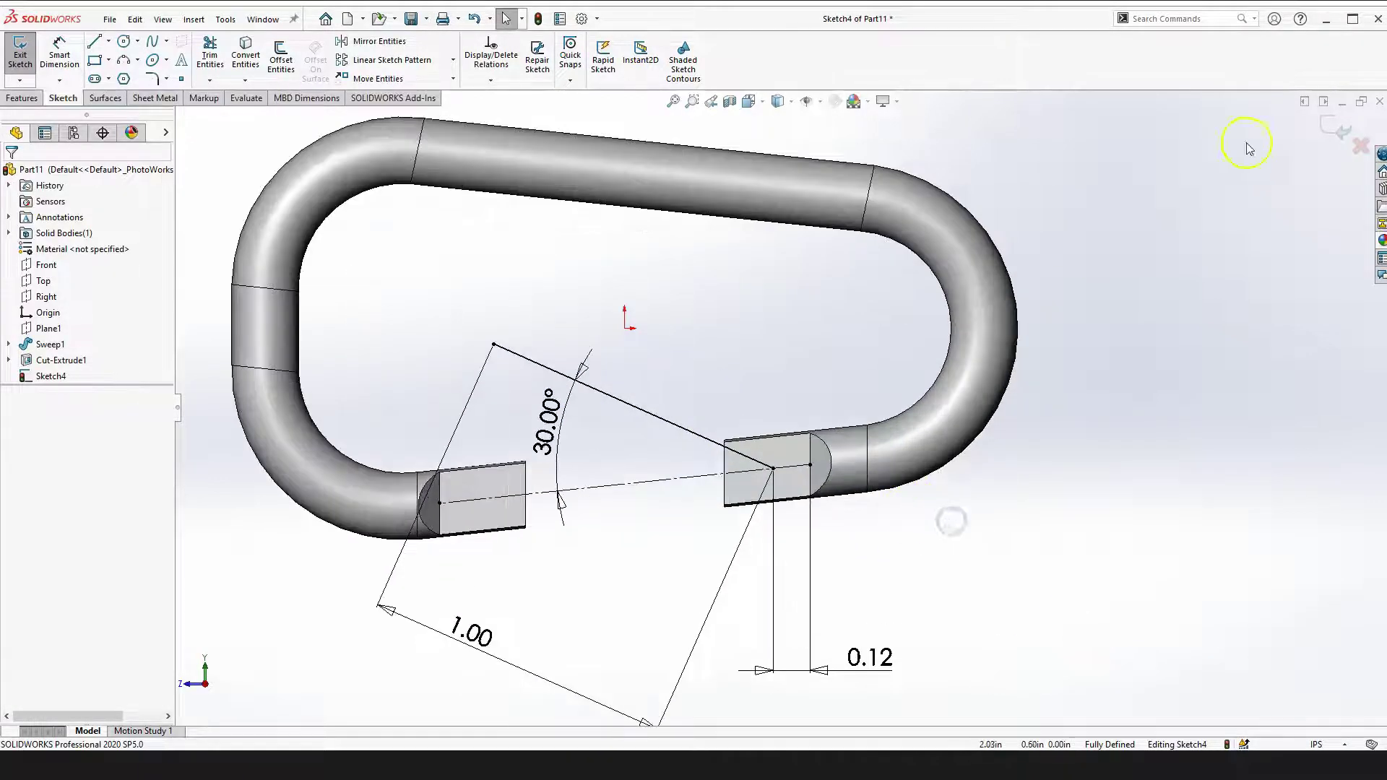
click(1332, 125)
click(1072, 487)
scroll(861, 543, up, 2)
click(796, 538)
scroll(766, 448, down, 2)
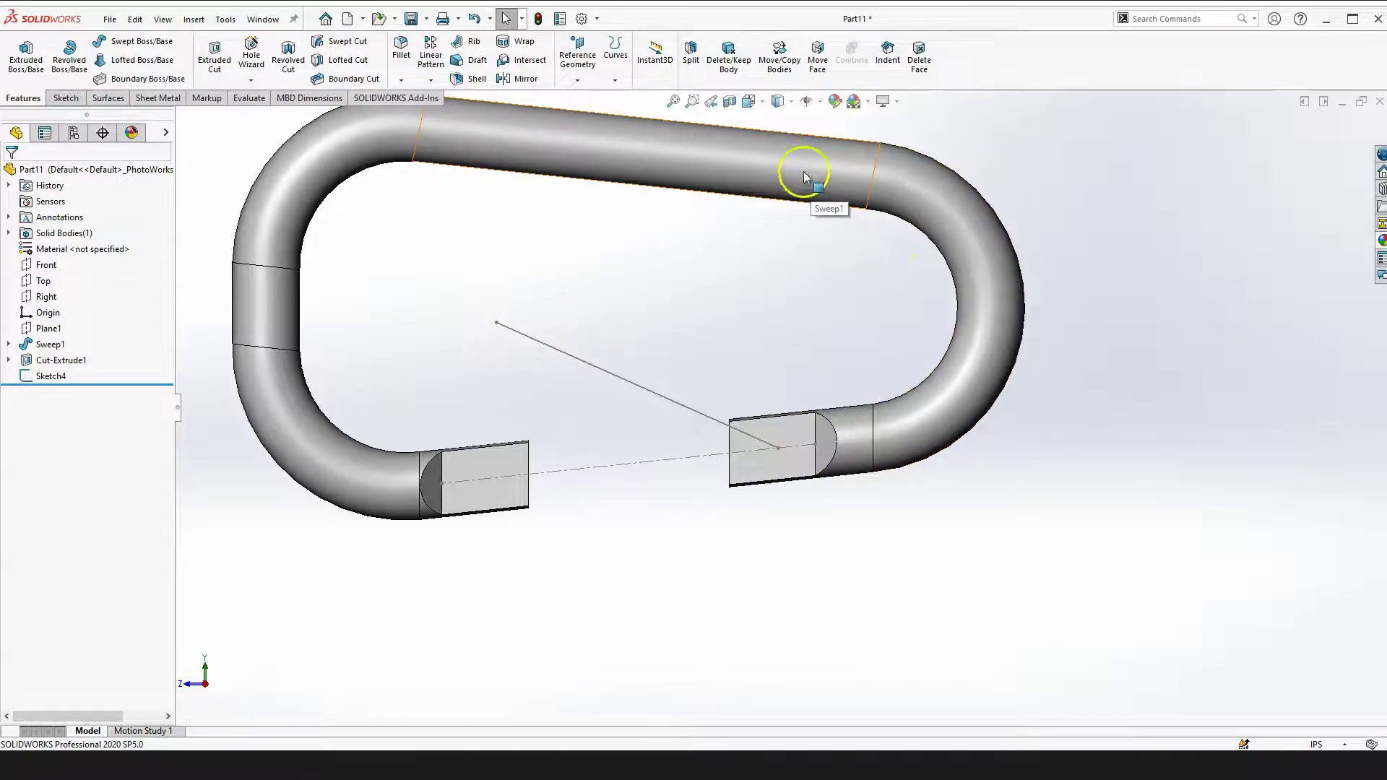
Create a reference plane perpendicular to the slanted line and coincident with its lower endpoint on the right flat
middle_drag(801, 179, 799, 232)
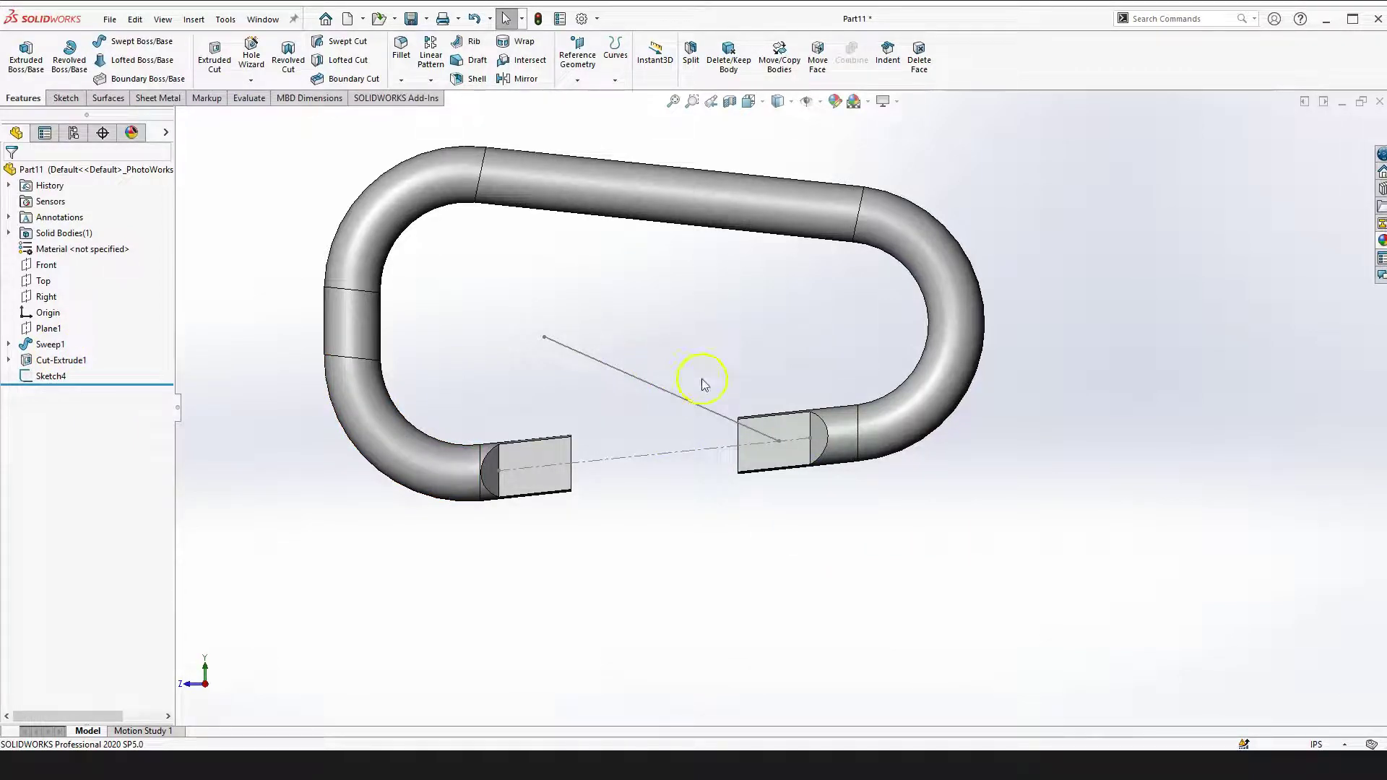
click(685, 403)
ctrl+click(780, 455)
ctrl+click(780, 442)
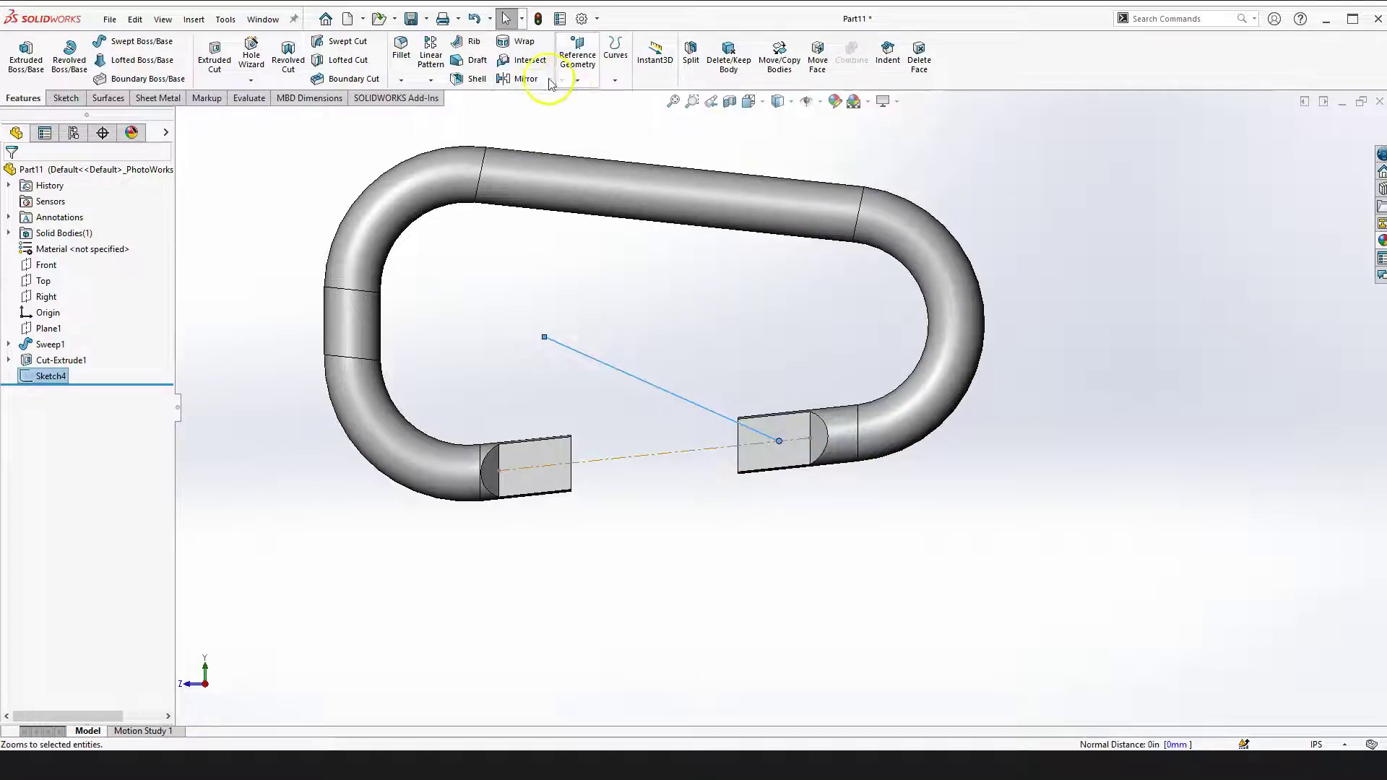
click(578, 64)
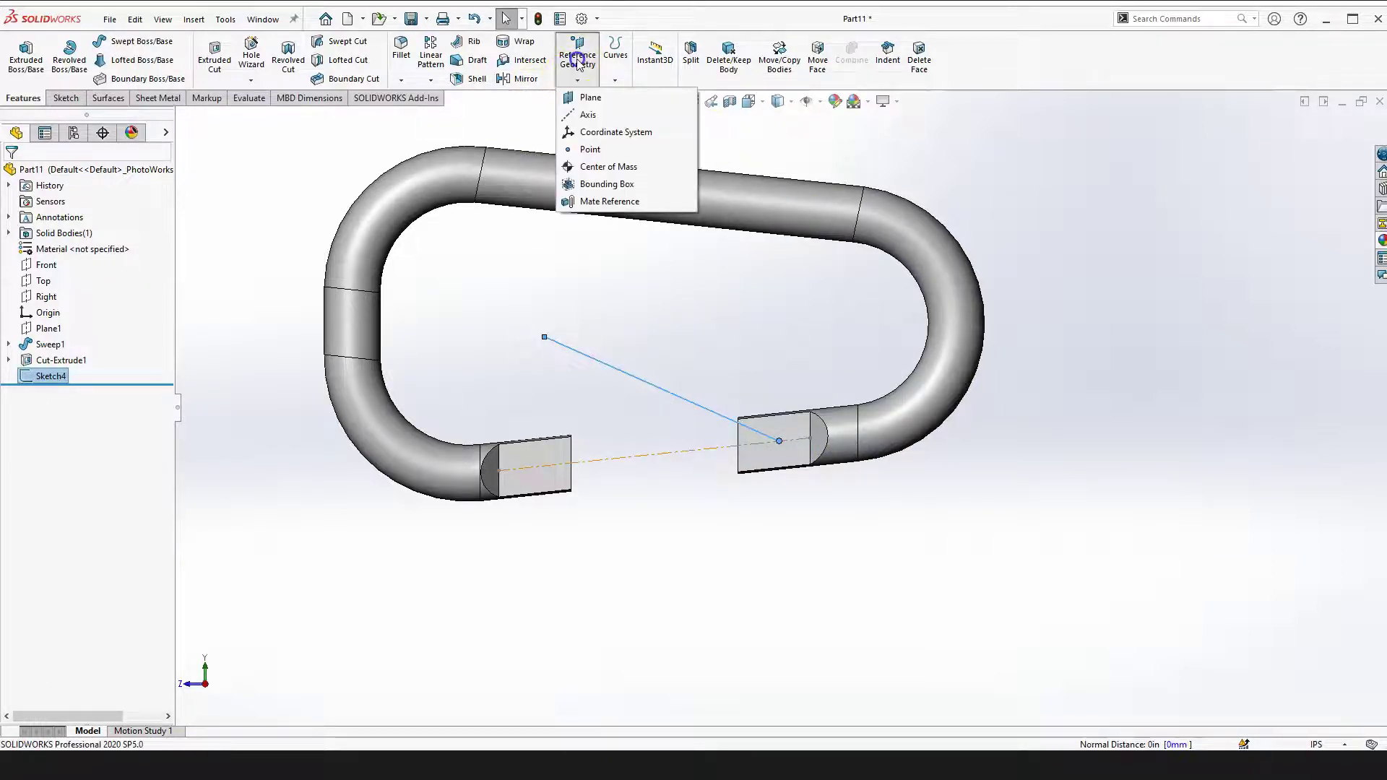
click(600, 98)
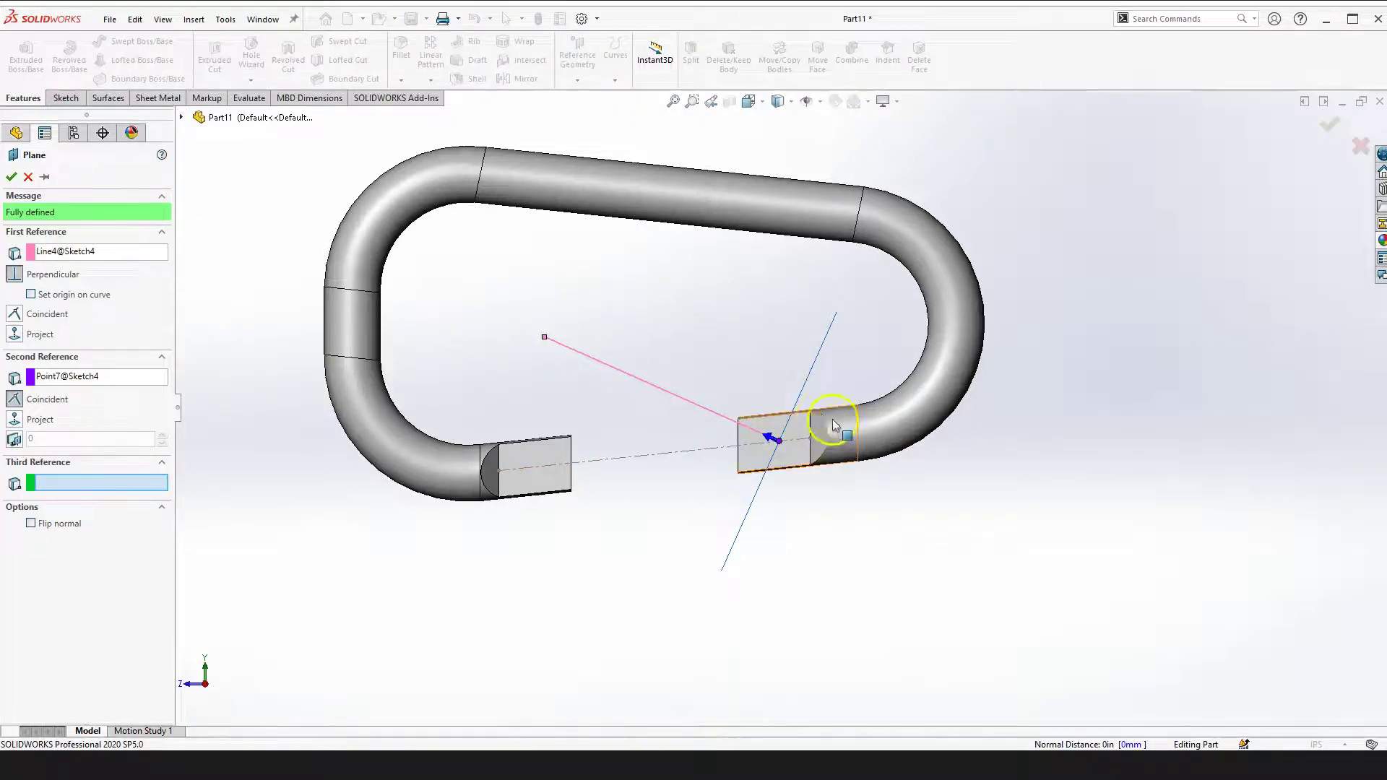
scroll(821, 434, down, 2)
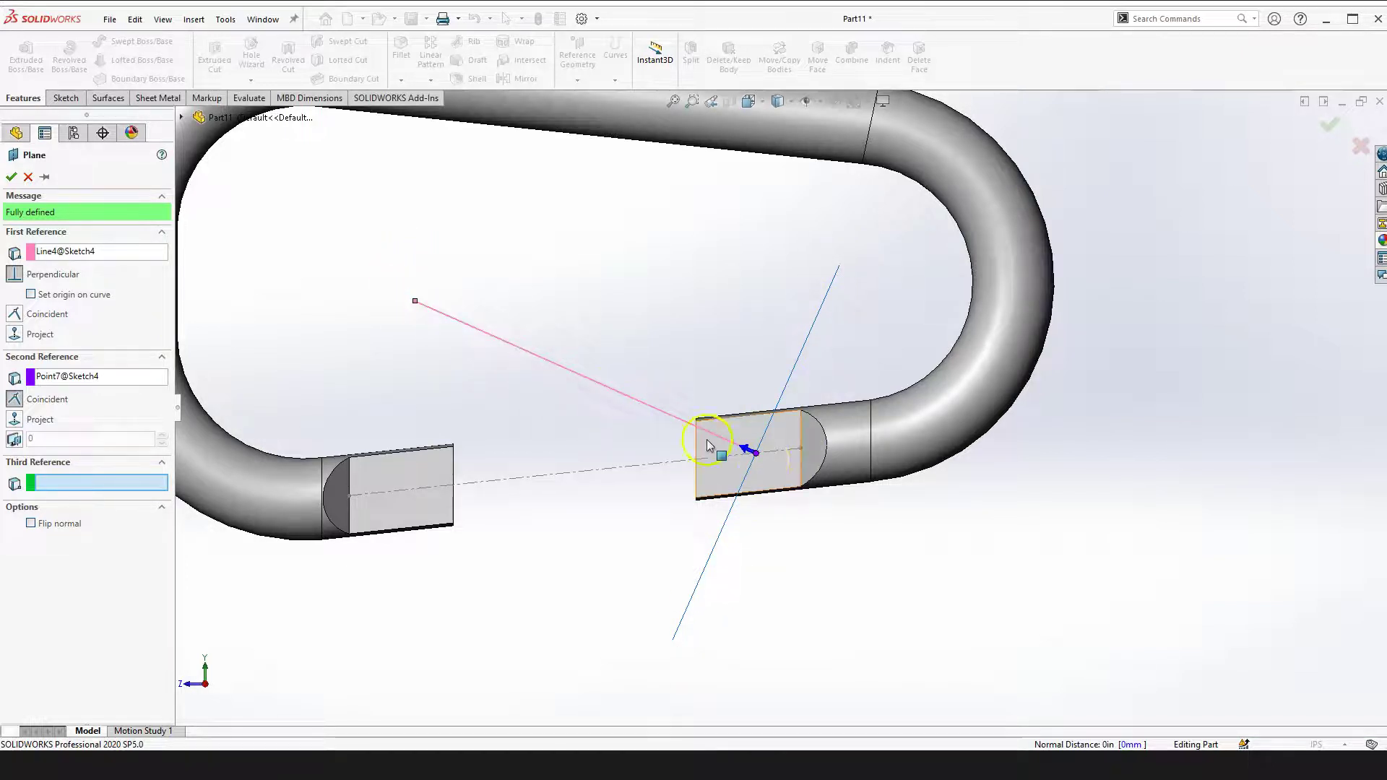
click(11, 178)
Start a sketch on the new perpendicular plane and draw a circle centred on the slanted line's lower endpoint
scroll(836, 563, up, 3)
right_drag(859, 521, 851, 526)
middle_drag(845, 643, 765, 377)
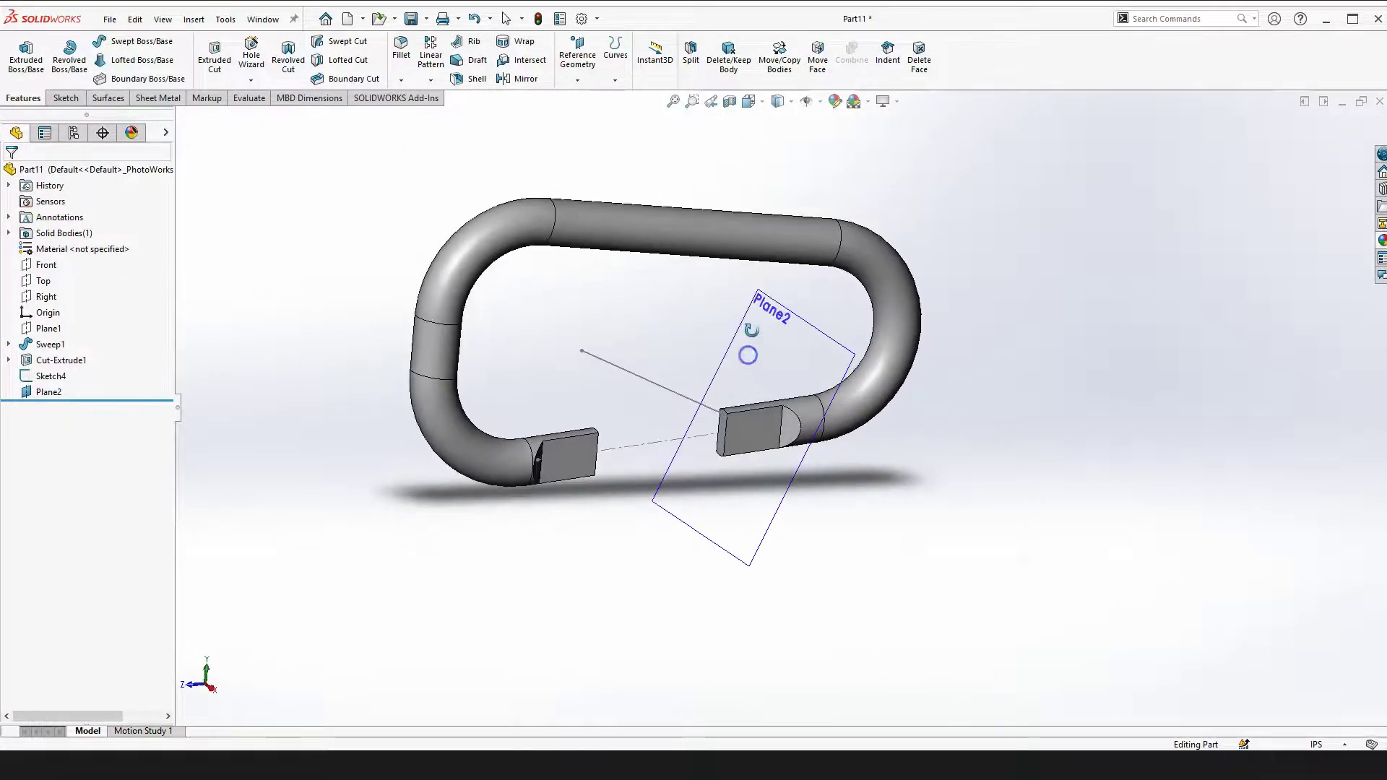
scroll(739, 320, down, 4)
click(790, 375)
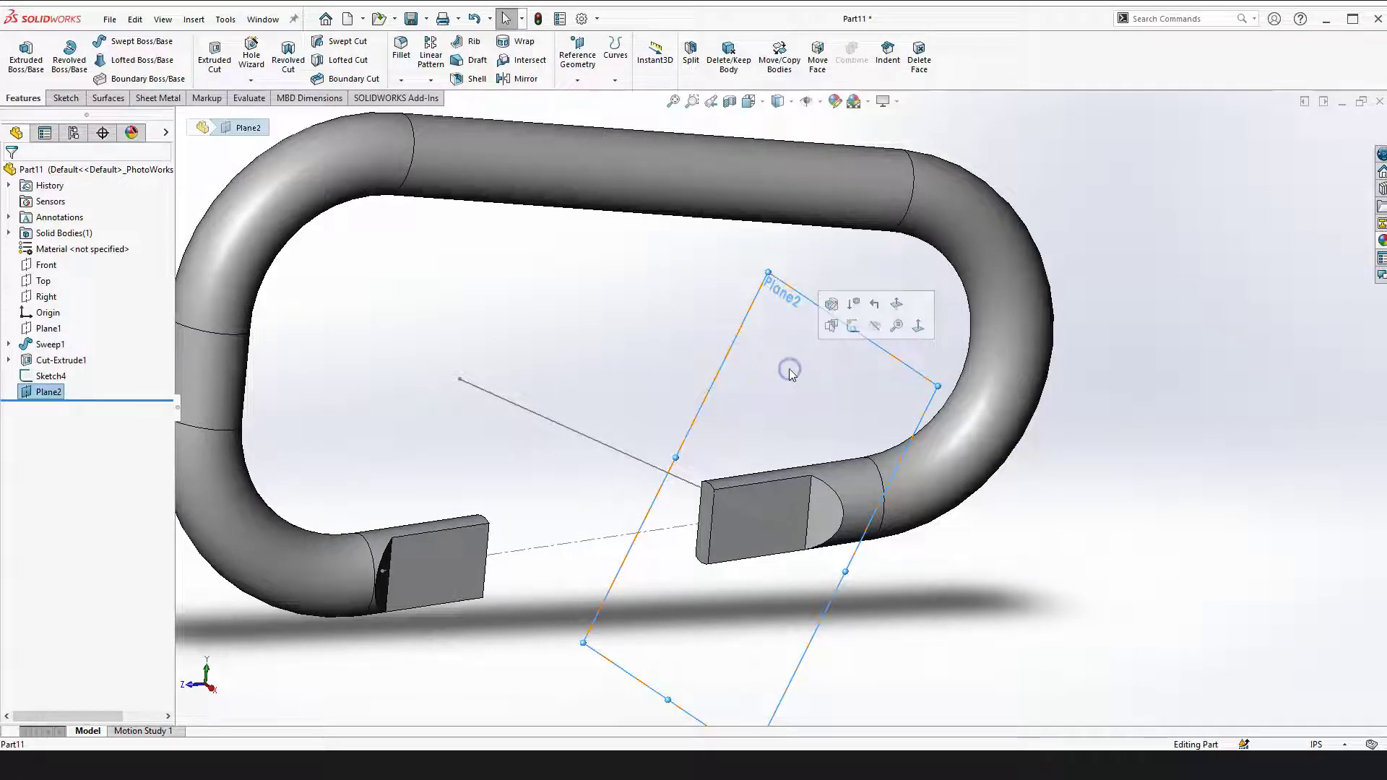
click(854, 327)
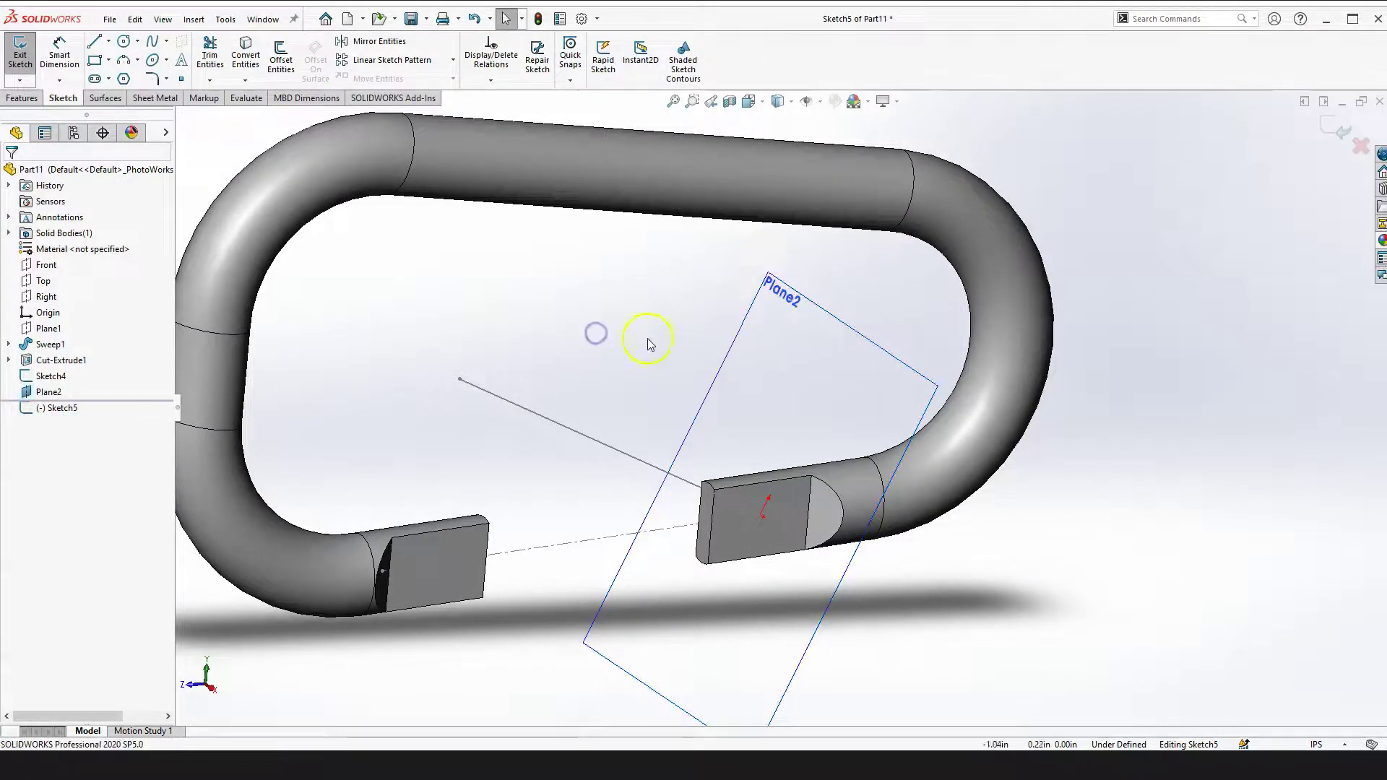
click(124, 43)
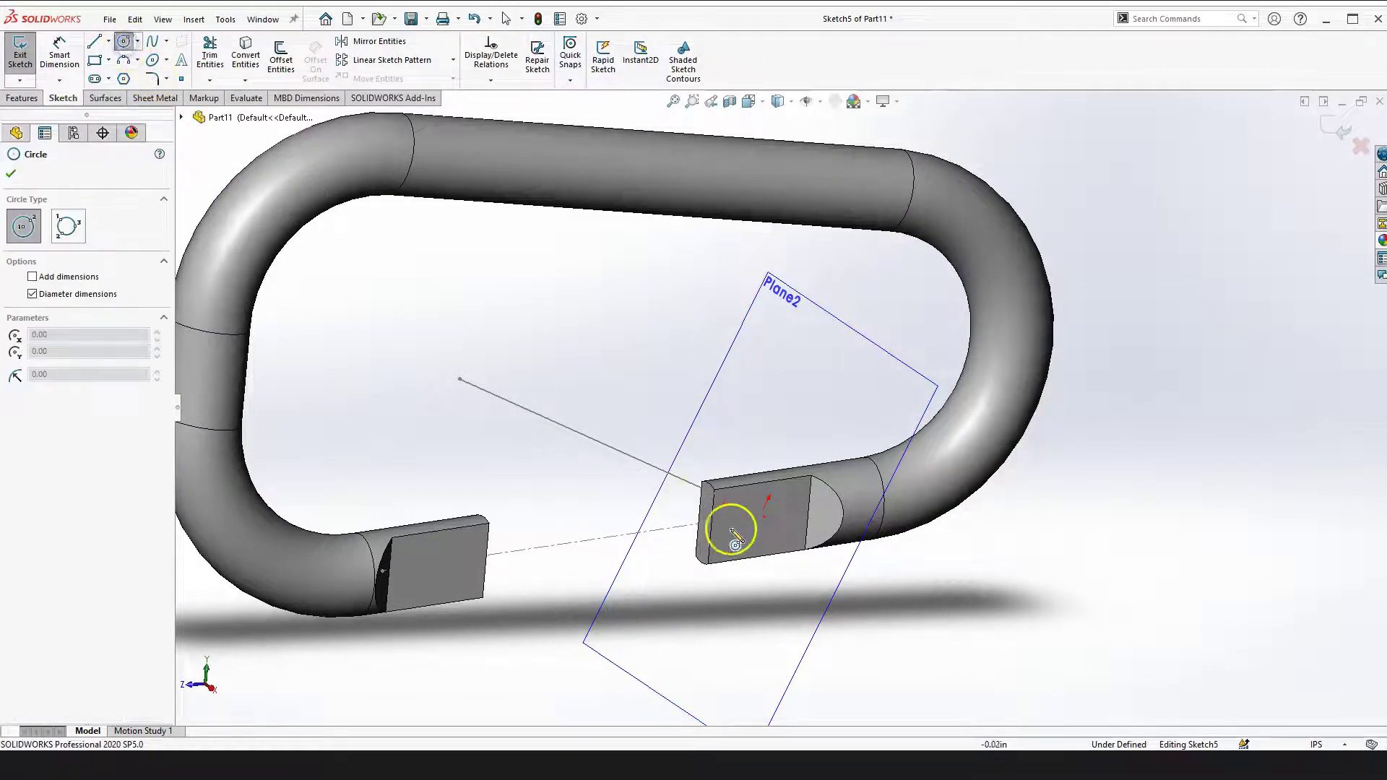
click(760, 515)
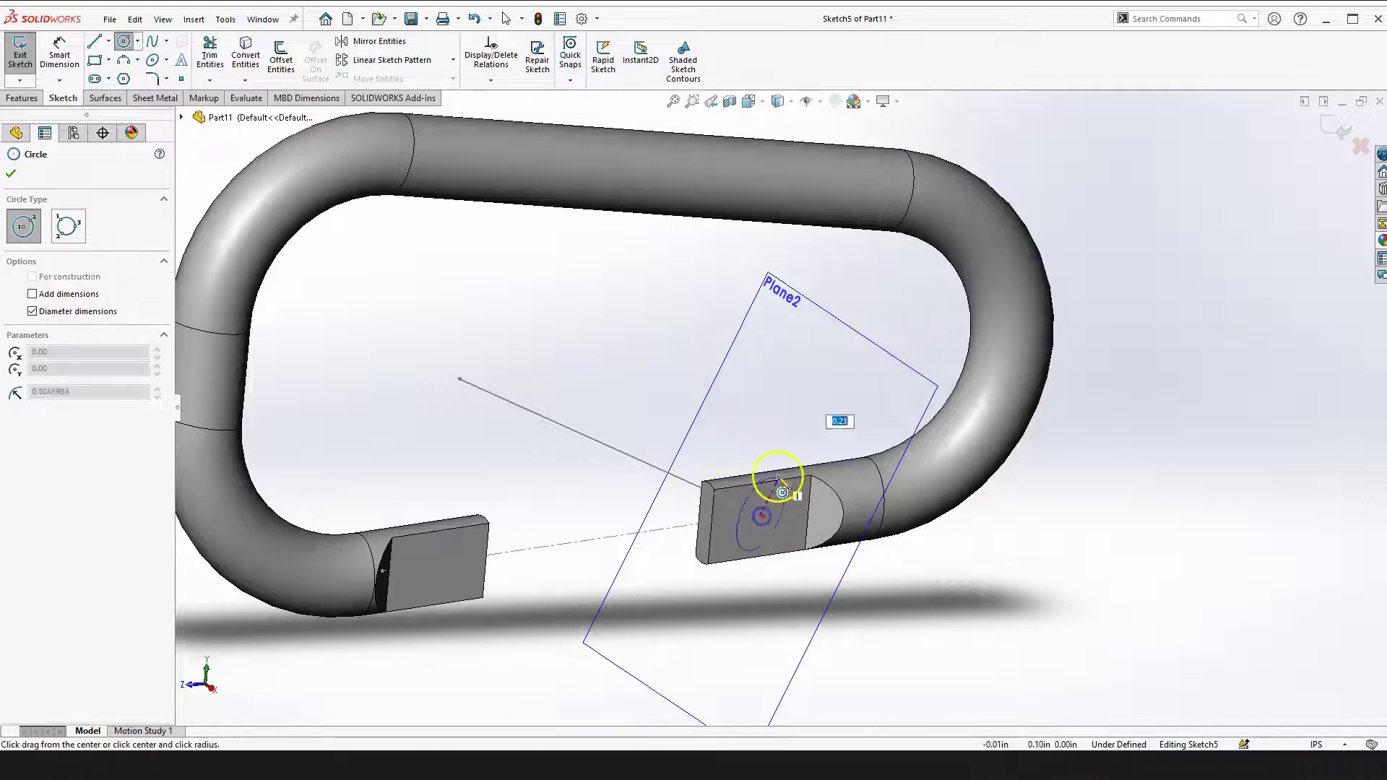
click(793, 481)
key(Escape)
click(751, 412)
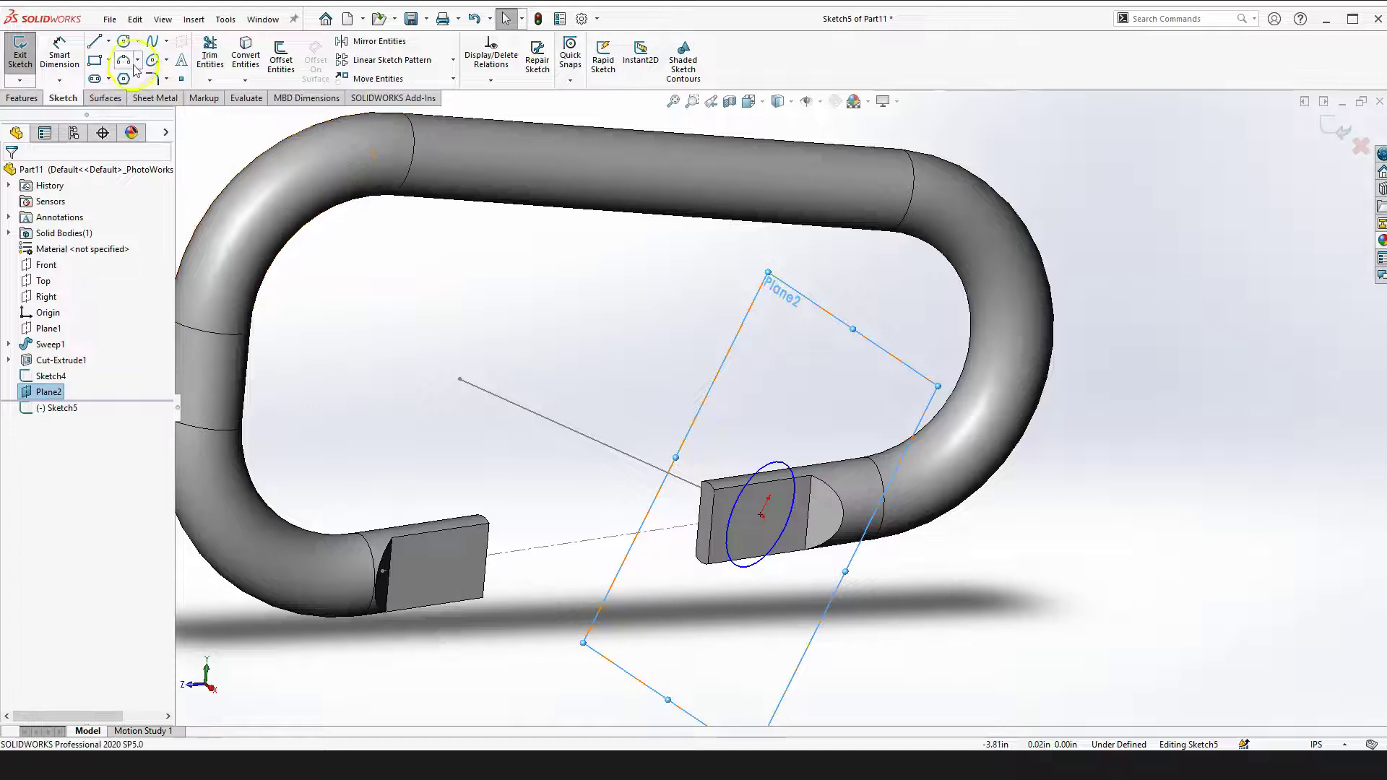
Dimension the circle's diameter and set it to 0.22 in
click(60, 51)
click(785, 468)
click(793, 396)
text(0.22)
key(Return)
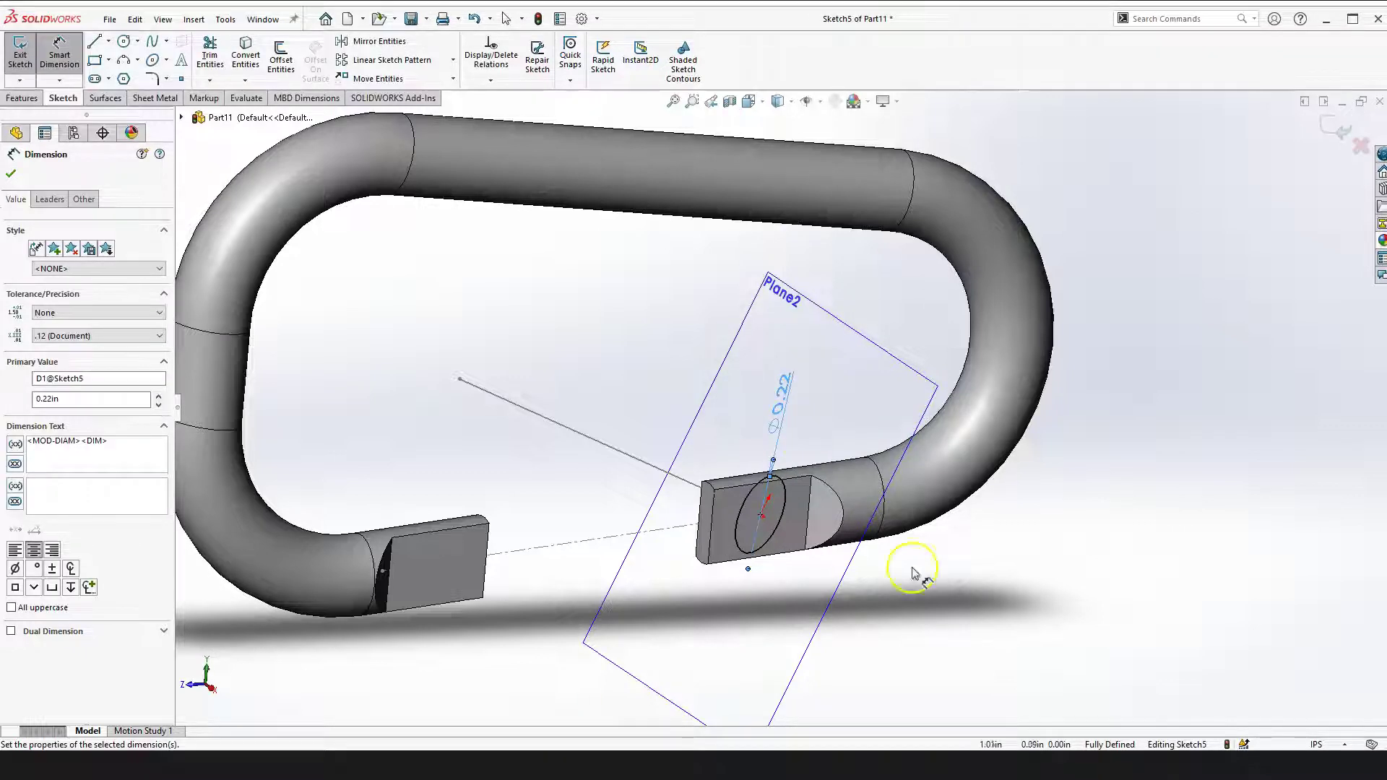
key(Escape)
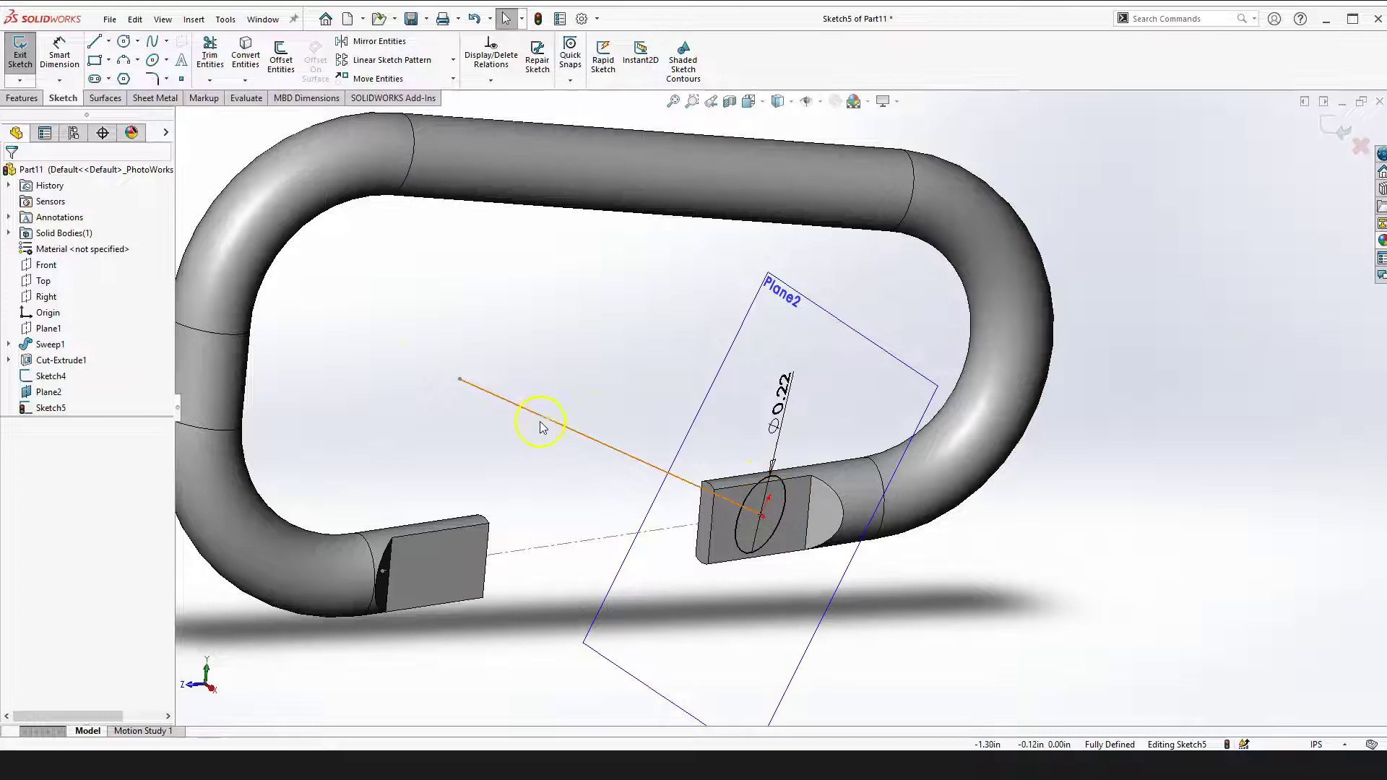
Create a Swept Boss/Base using the 0.22 in circle as the profile and the slanted line as the path
click(22, 101)
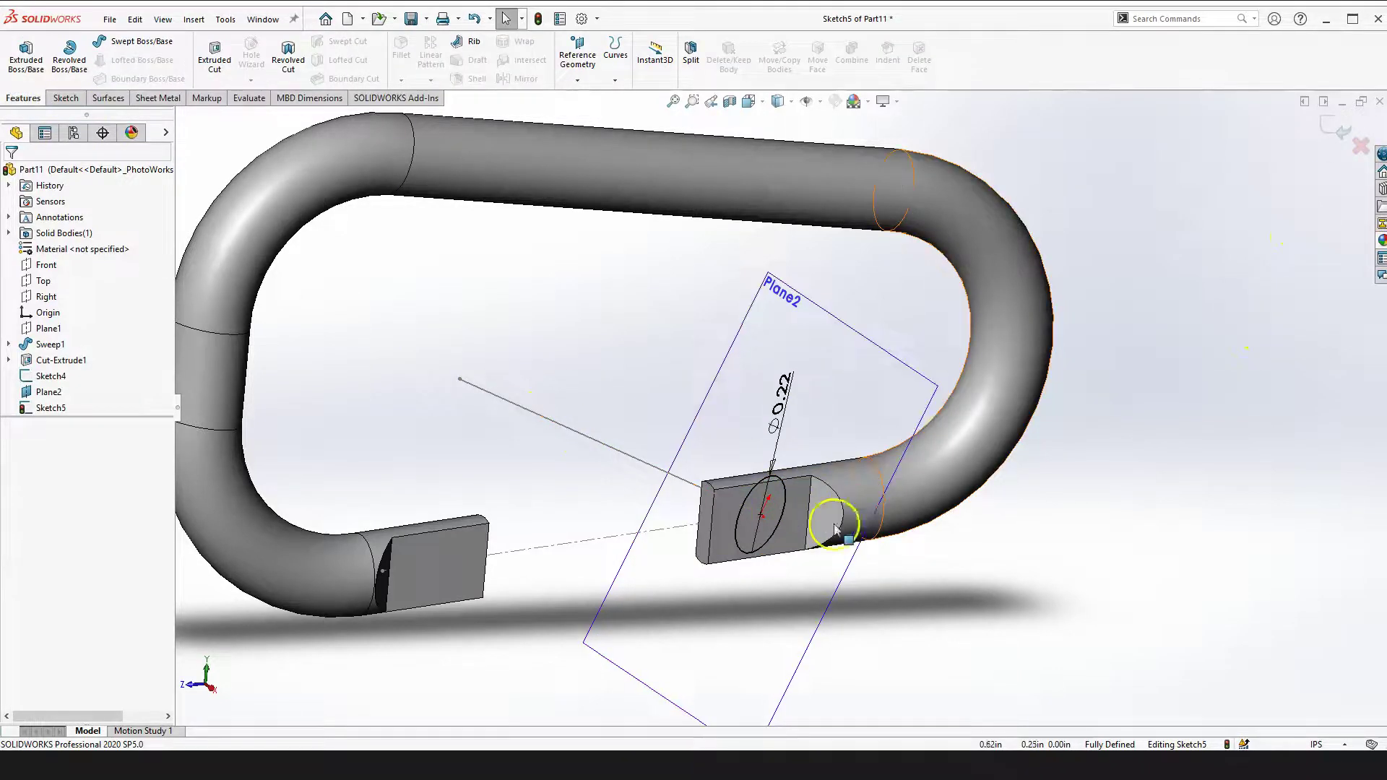
click(131, 45)
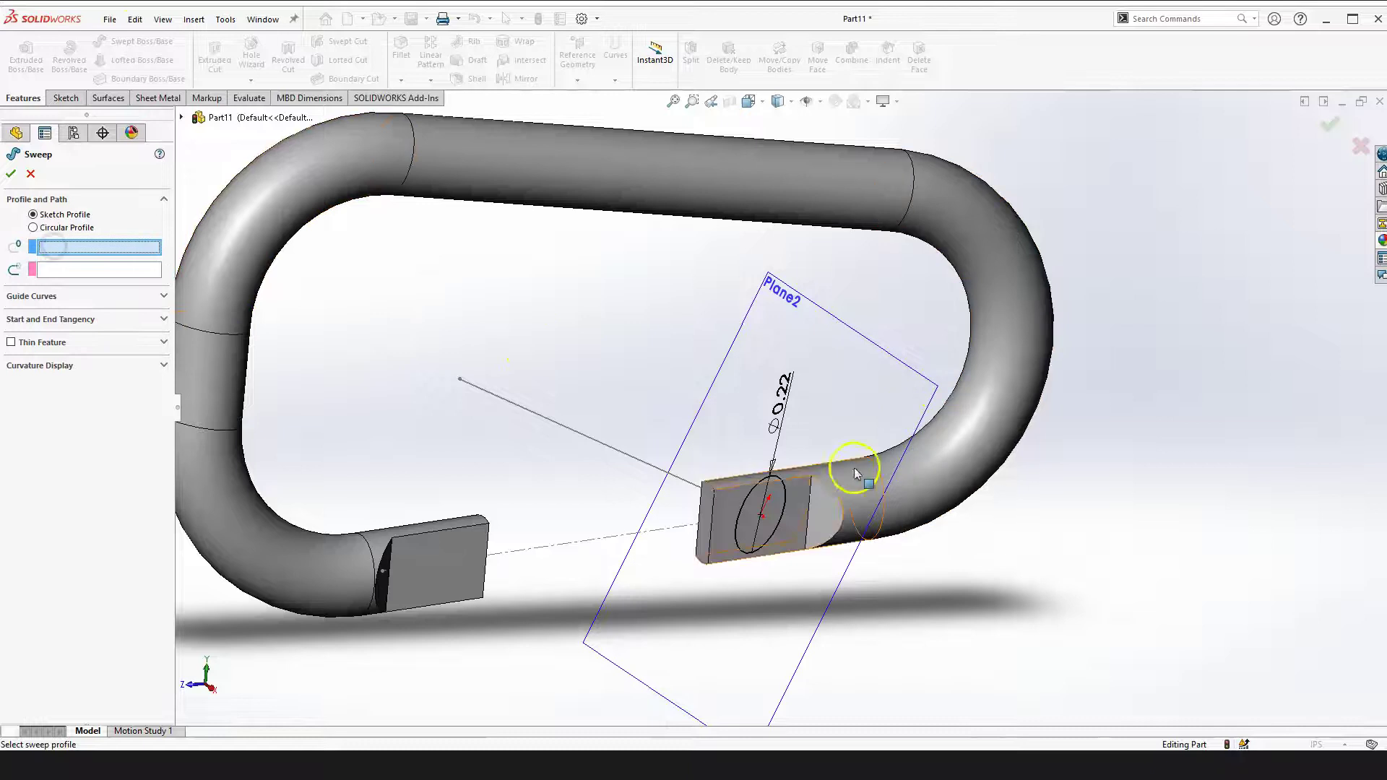
click(785, 498)
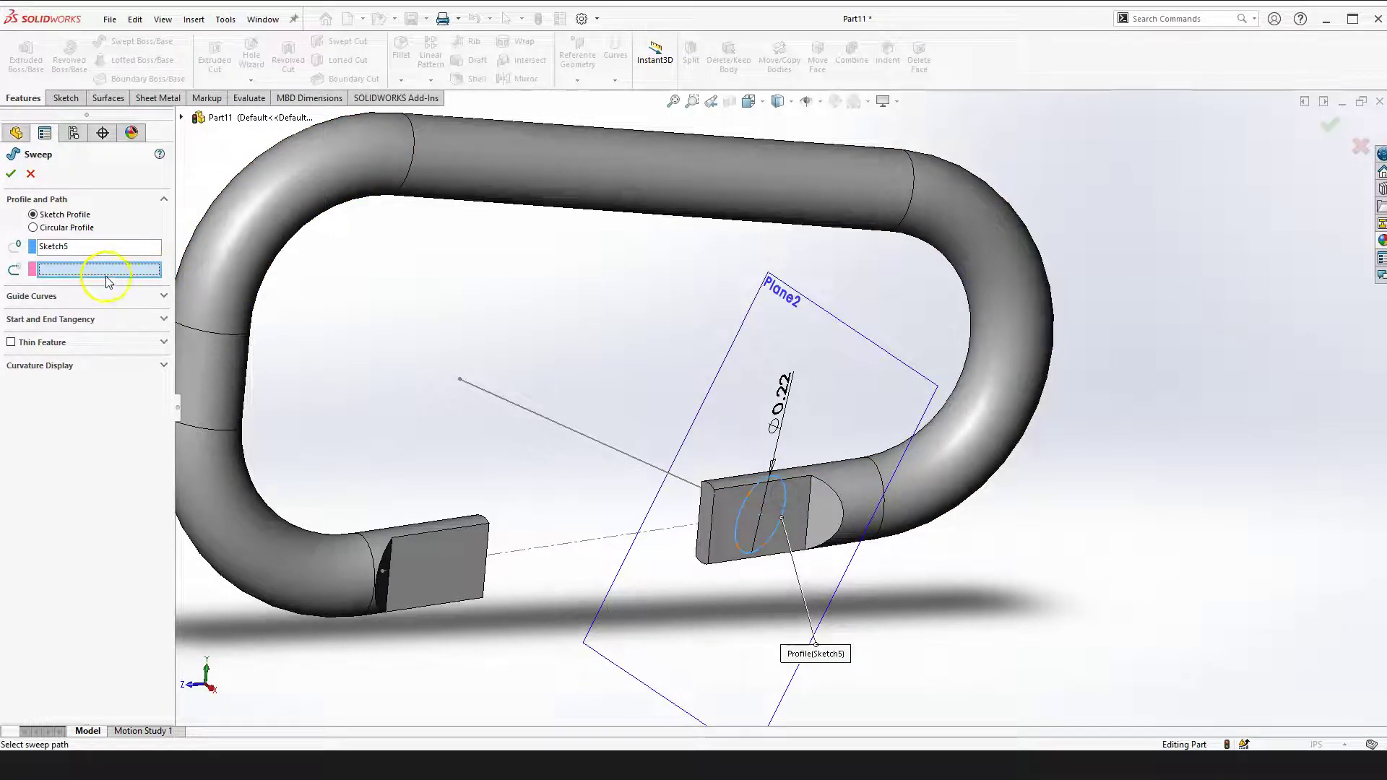
click(614, 453)
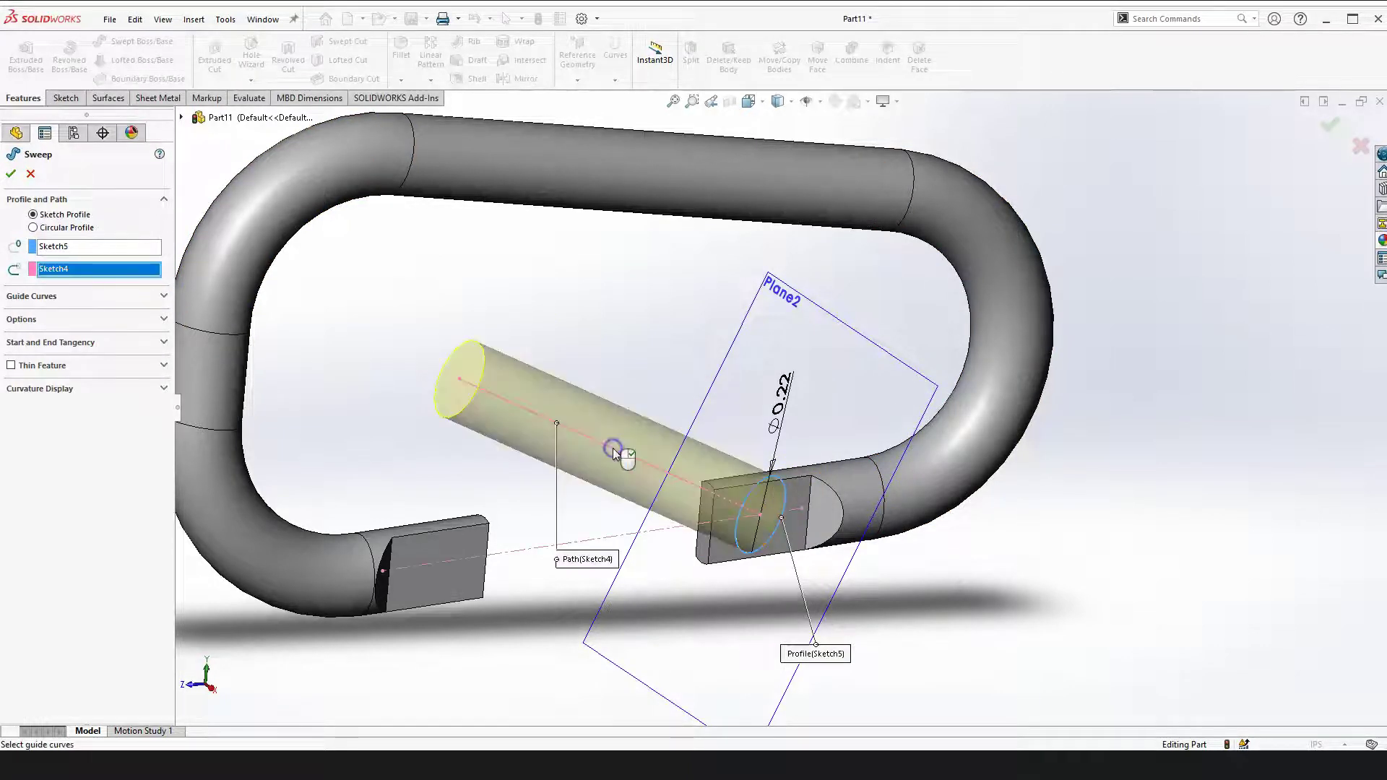
right_click(614, 454)
scroll(969, 592, up, 5)
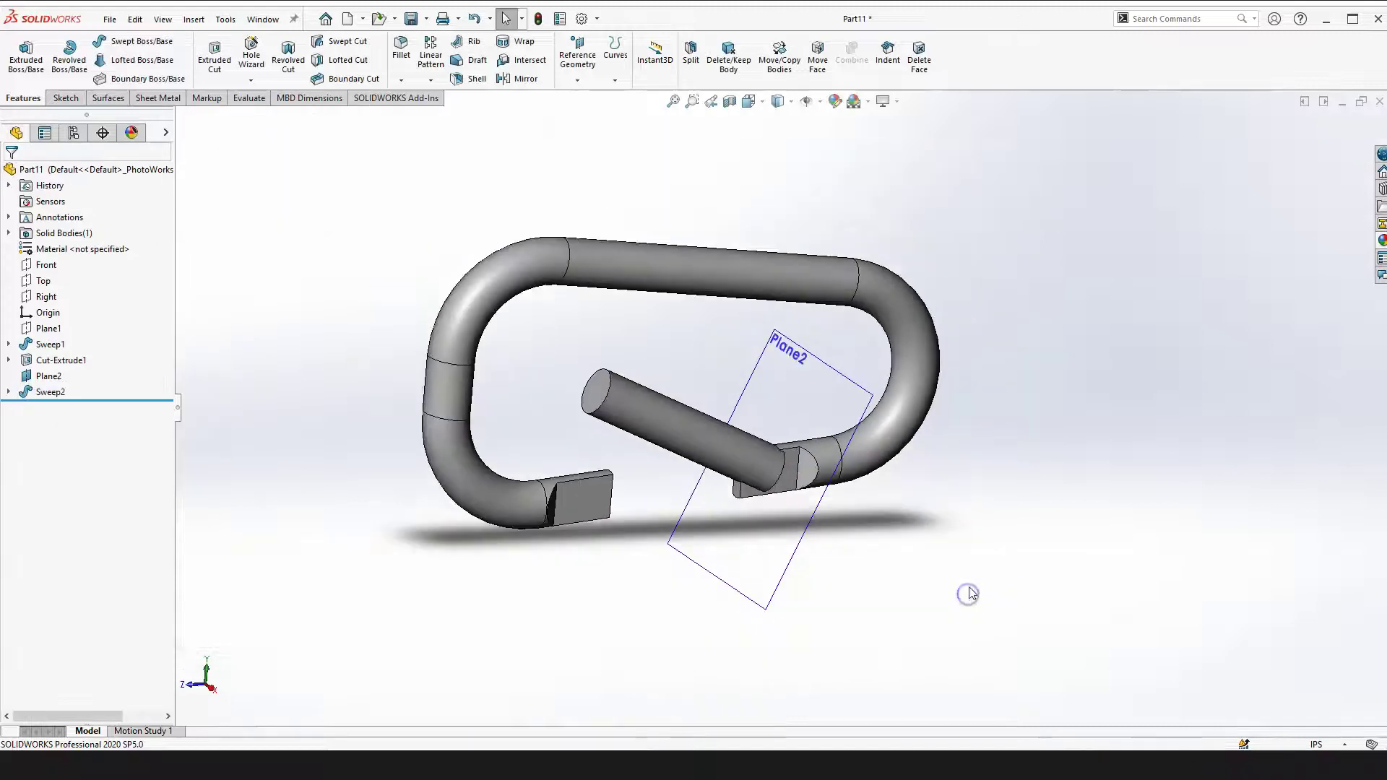
Examine how the swept gate meets the flat at the right end of the tube
right_drag(1017, 478, 1012, 557)
scroll(734, 419, down, 4)
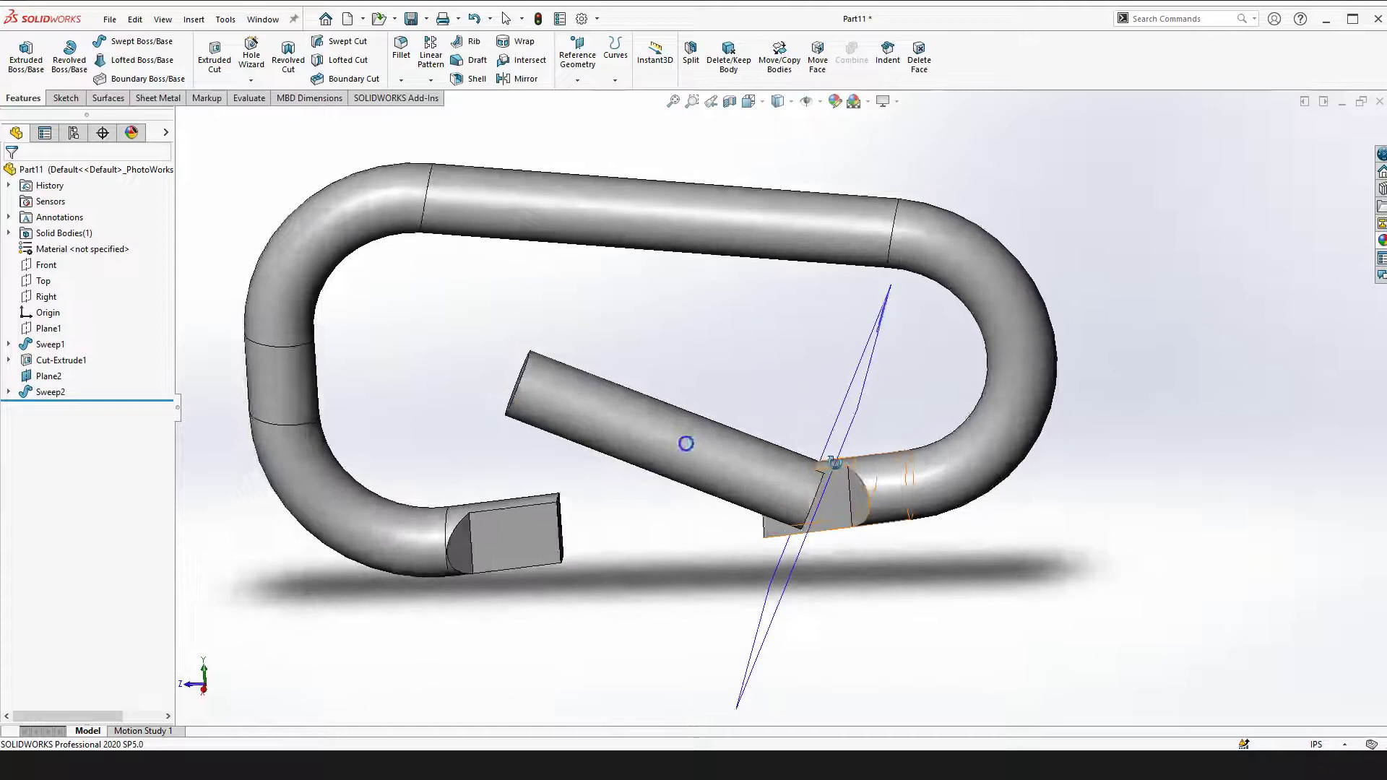
scroll(834, 462, down, 3)
middle_drag(783, 495, 679, 313)
scroll(684, 358, up, 2)
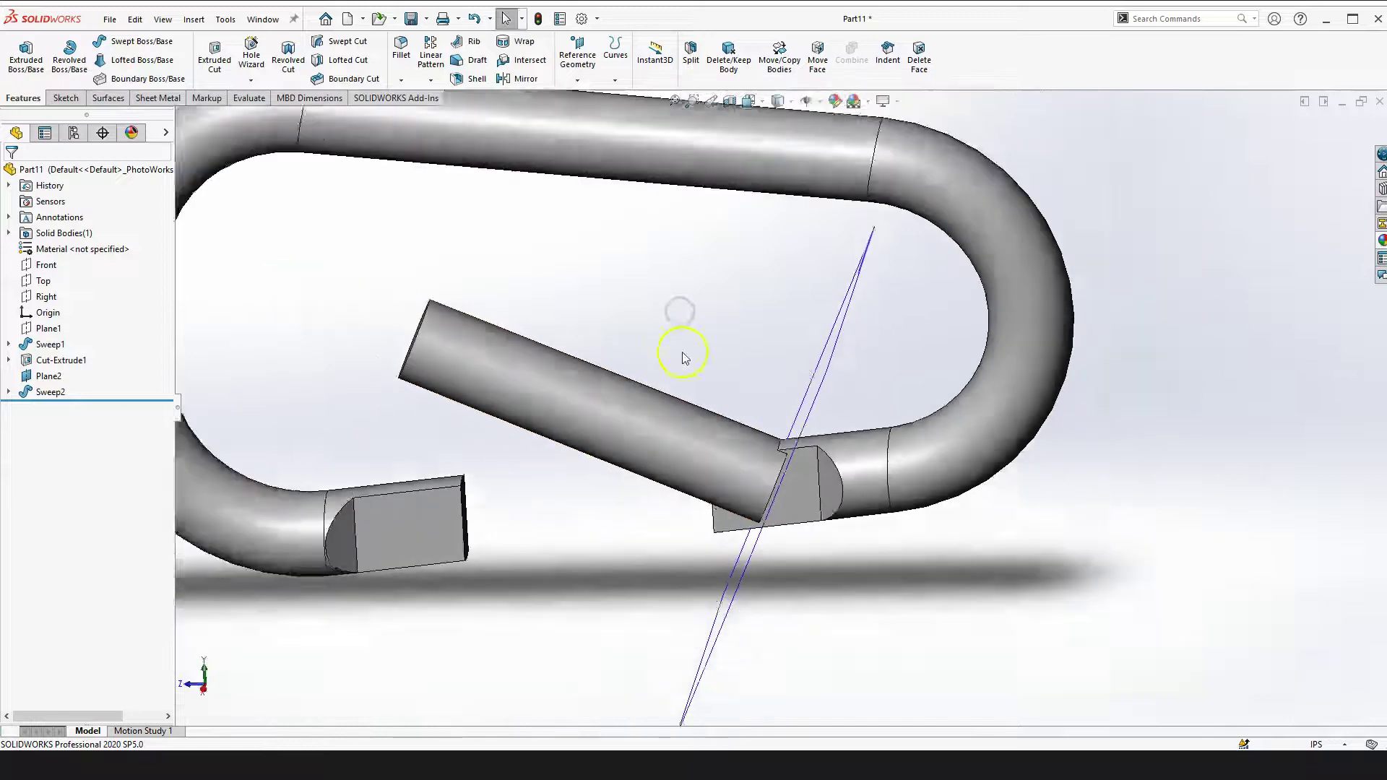
scroll(682, 354, up, 2)
scroll(708, 306, down, 2)
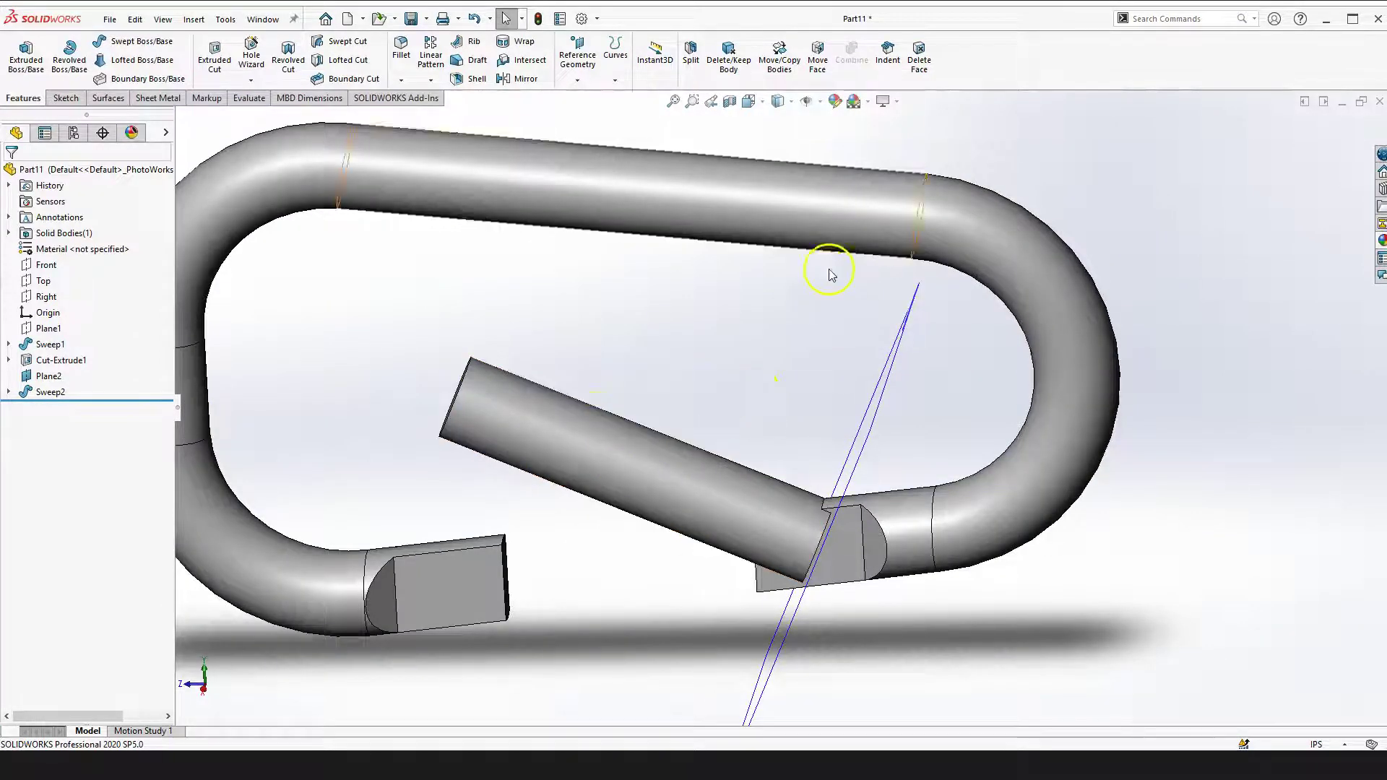
scroll(551, 220, up, 1)
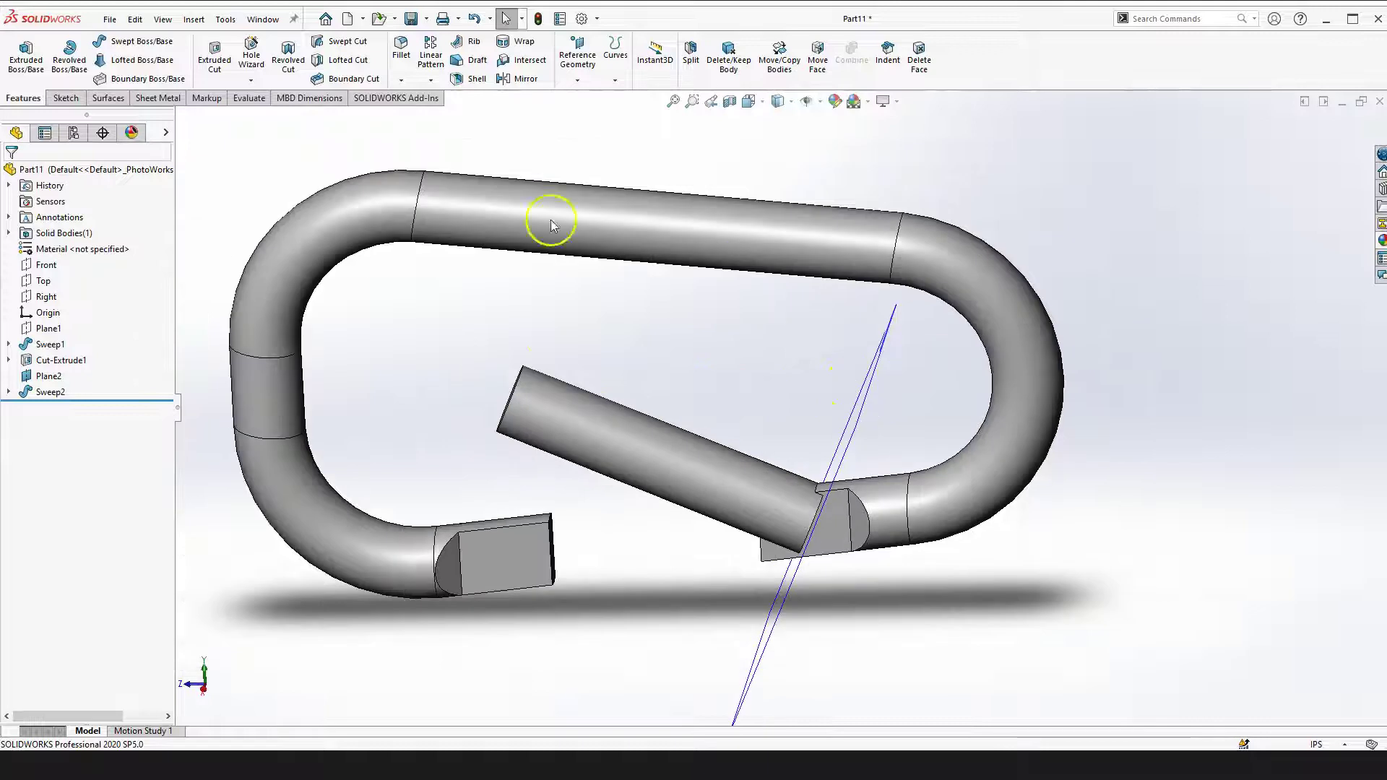
Edit the gate sweep to turn off Merge result, and expand the list of the part's solid bodies
click(52, 394)
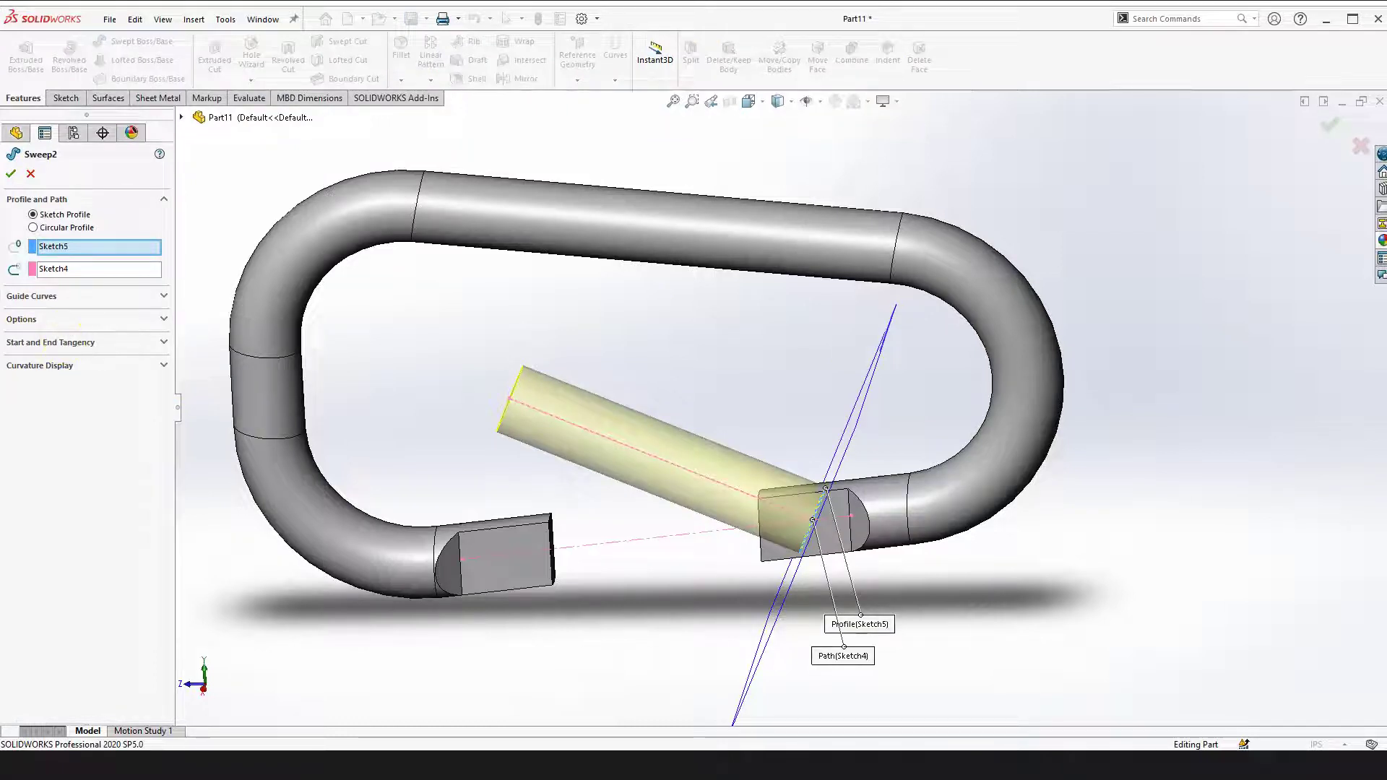
click(73, 323)
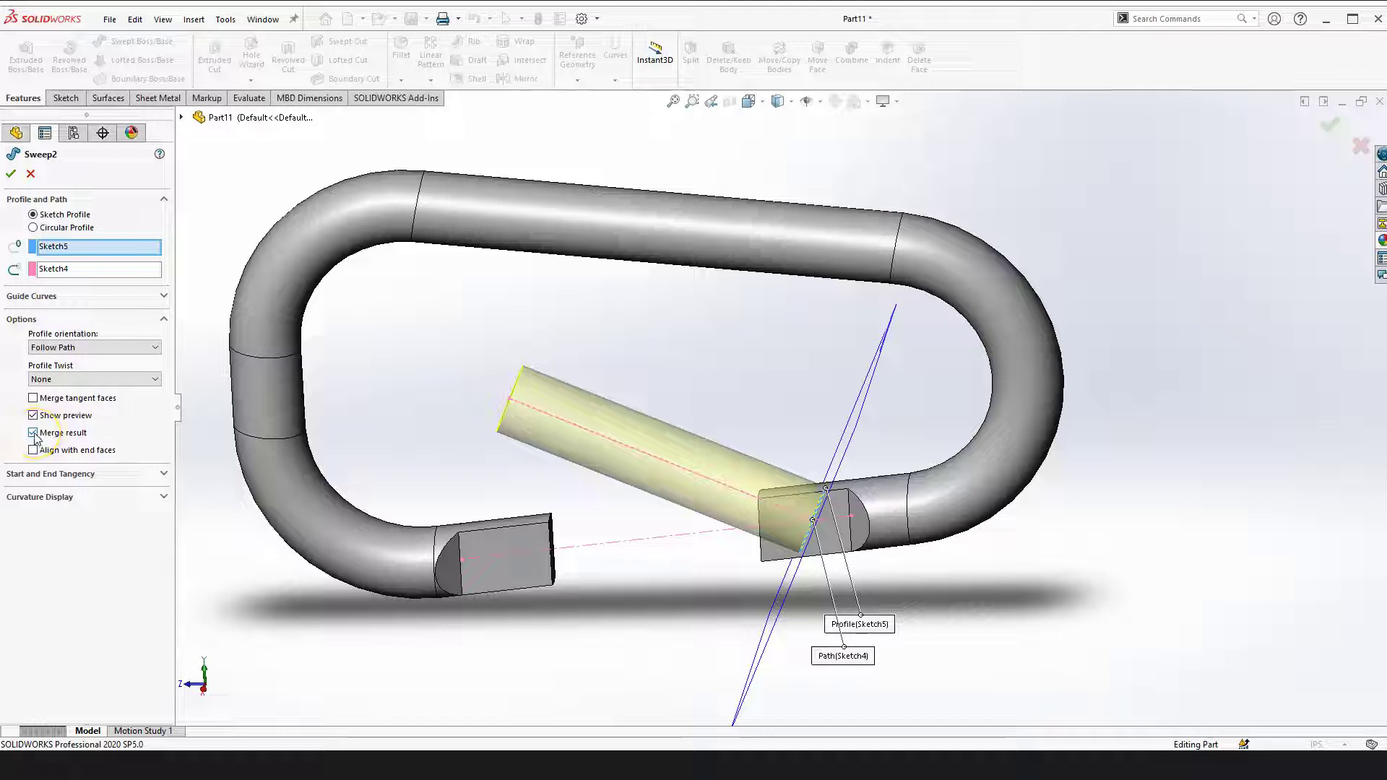
click(11, 176)
scroll(775, 402, up, 4)
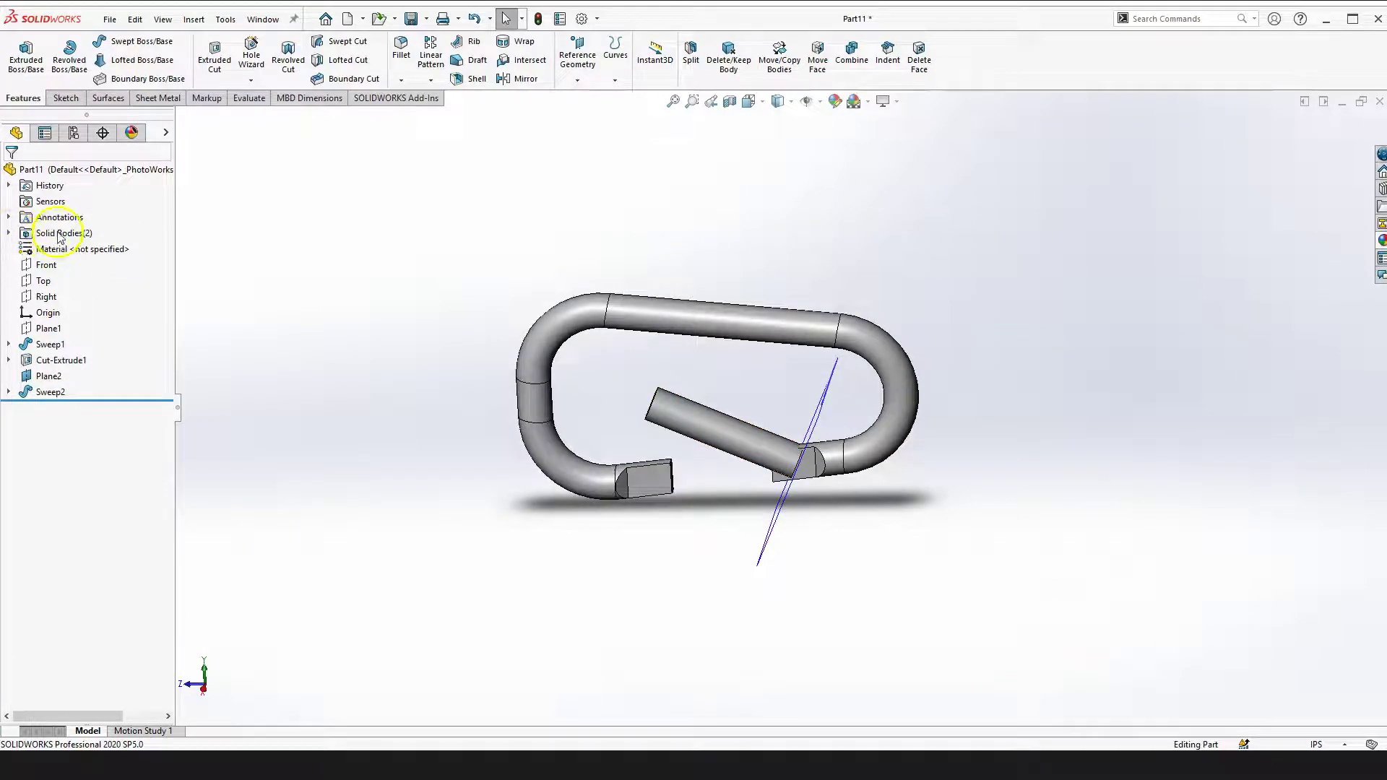
click(8, 233)
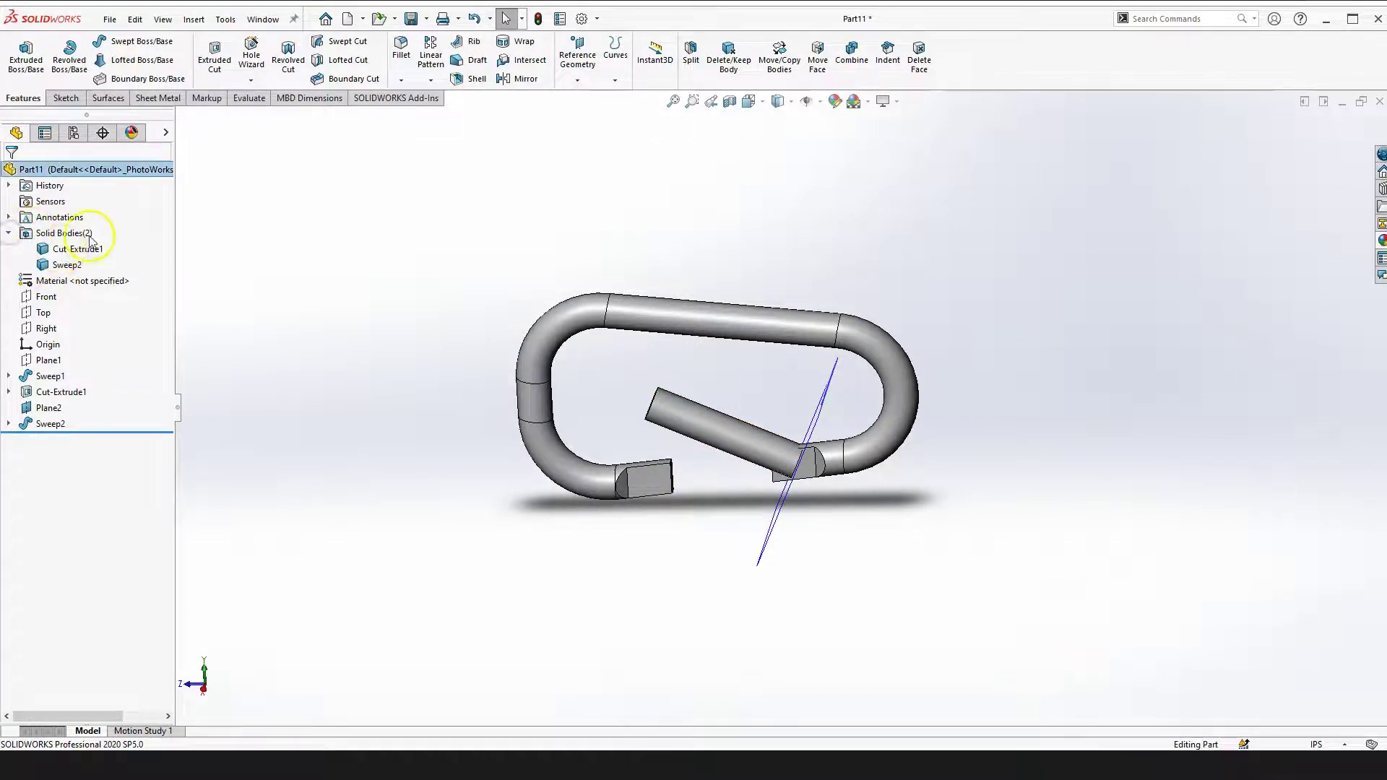
Expand the display settings for the part's solid bodies and view how the gate sits against the reference plane and flat
click(165, 133)
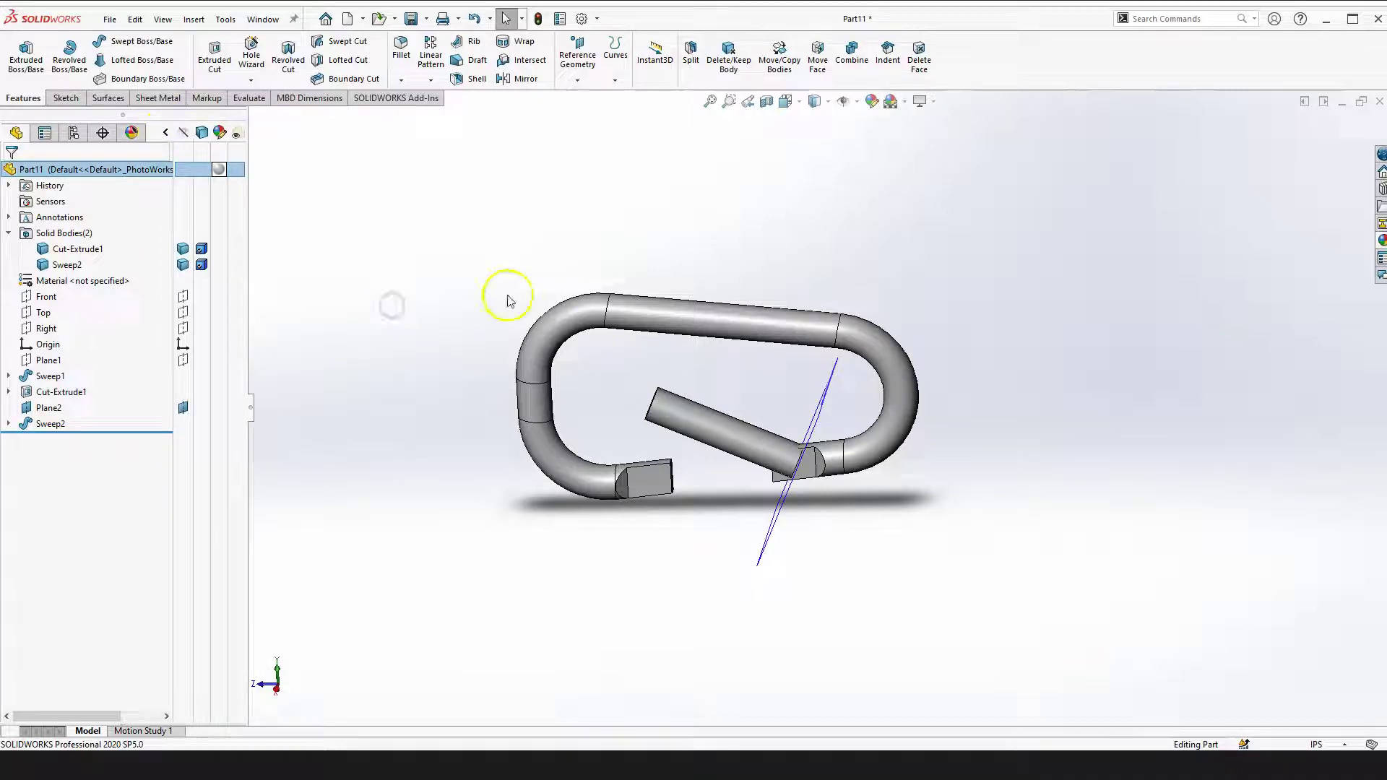
scroll(827, 367, down, 1)
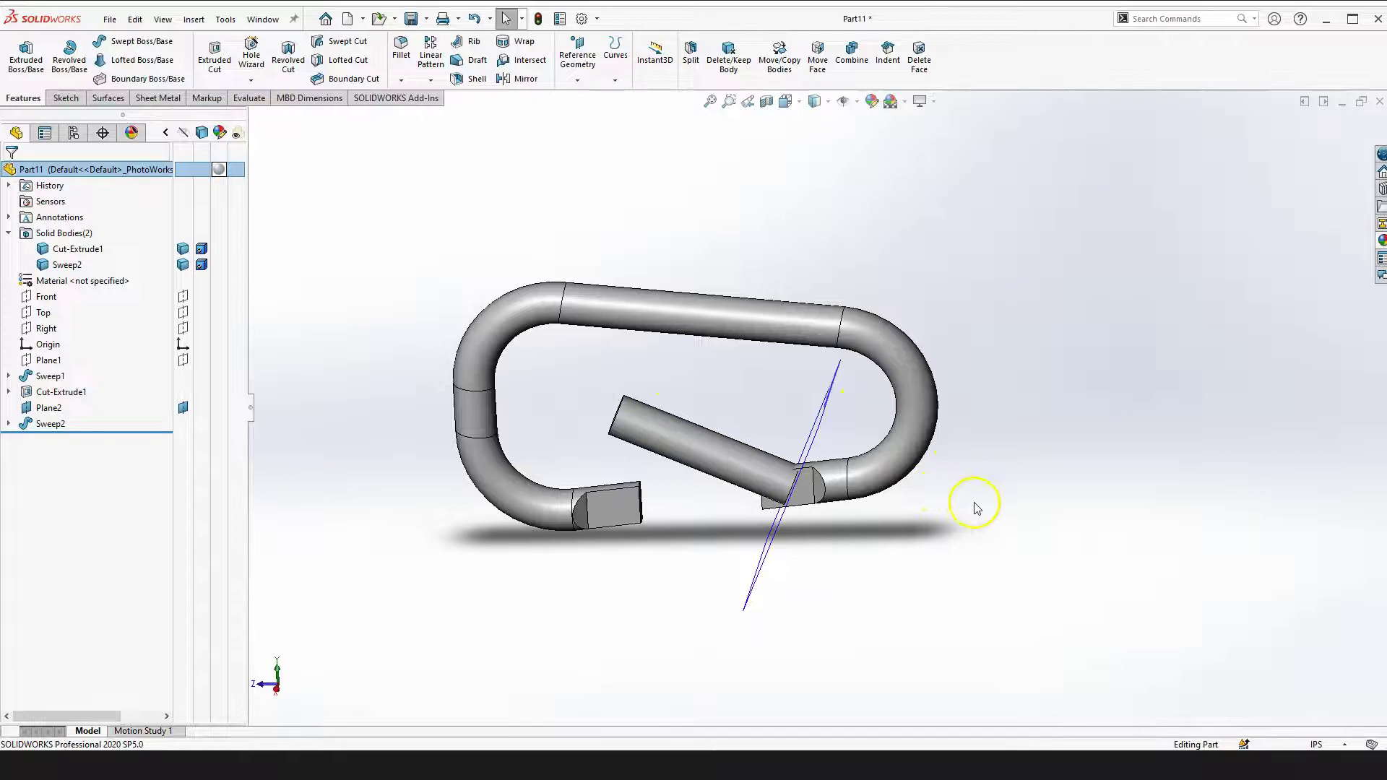
middle_drag(969, 495, 840, 518)
scroll(777, 473, down, 5)
click(848, 515)
click(854, 340)
scroll(889, 404, up, 5)
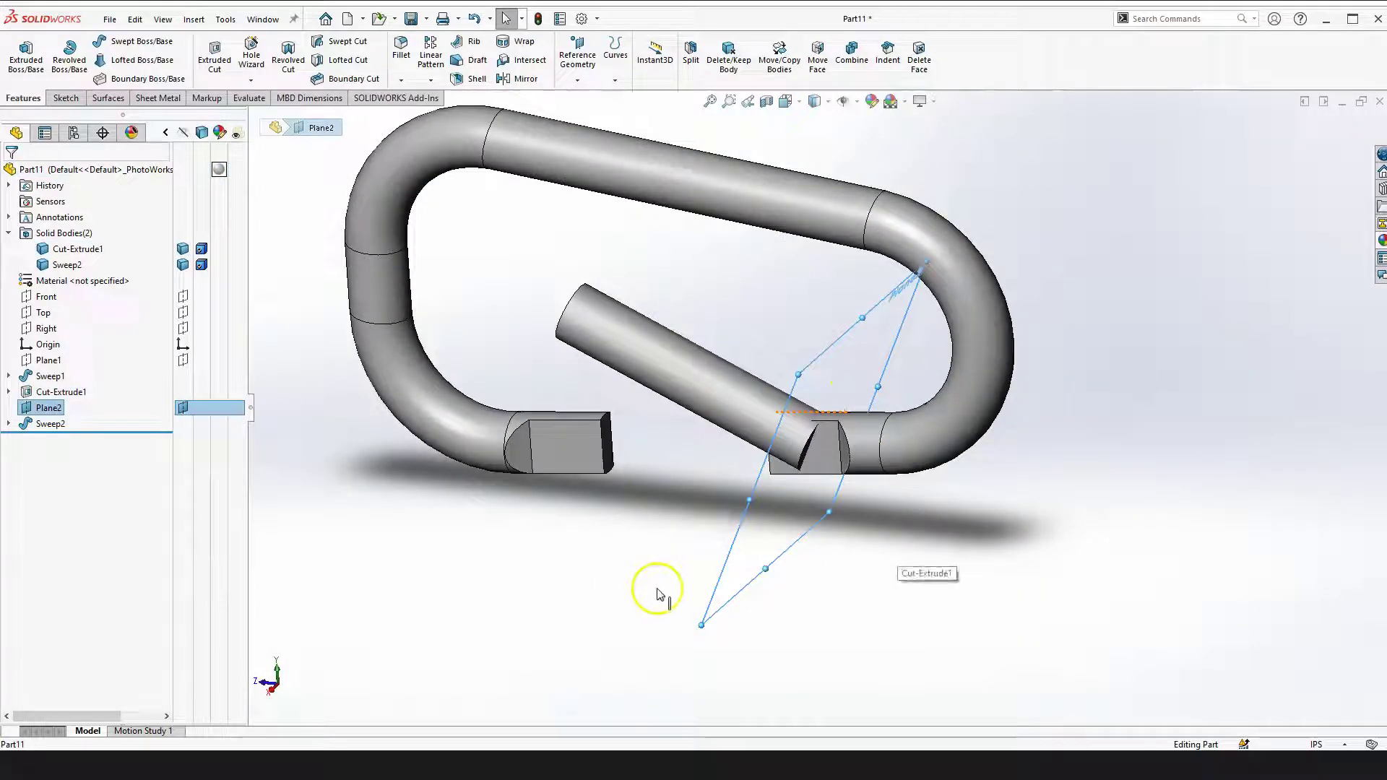
click(657, 594)
scroll(937, 280, up, 2)
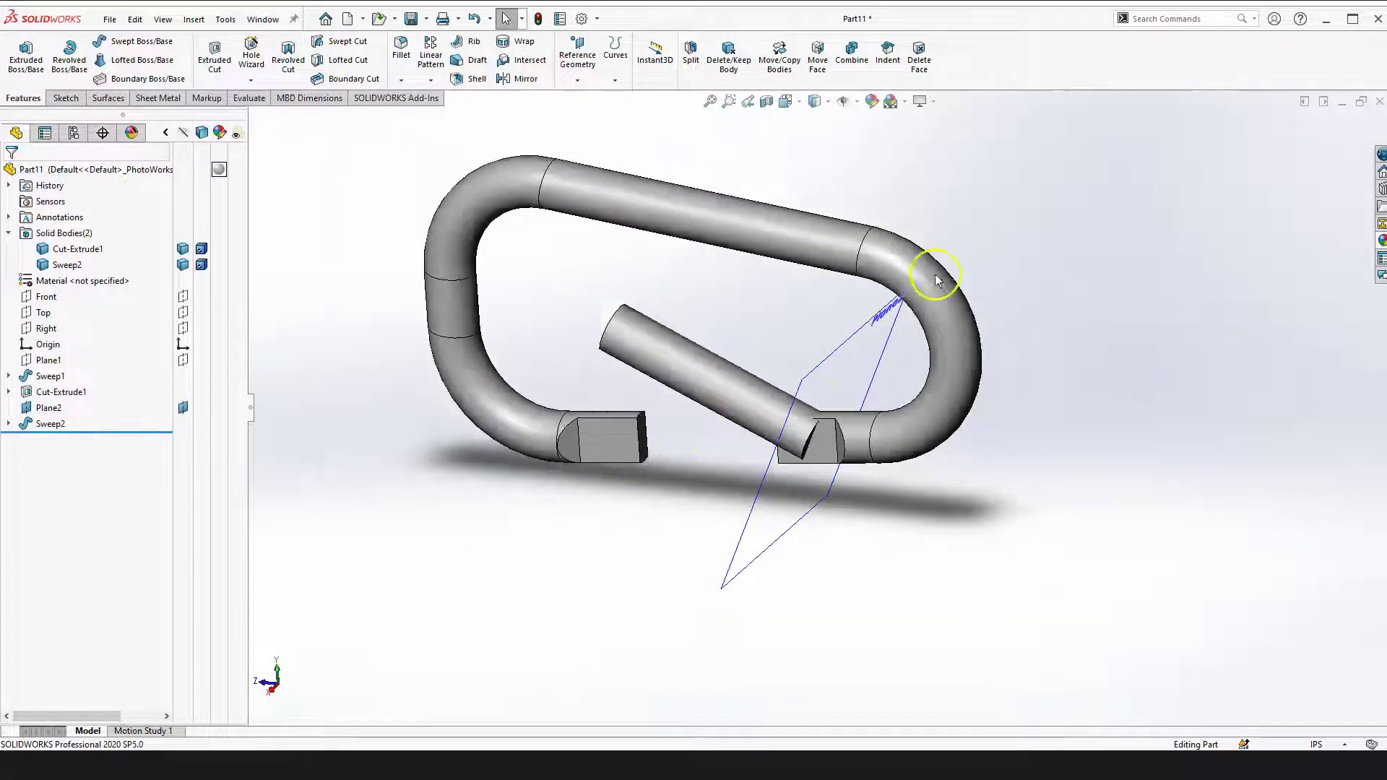
Examine up close where the gate's lower end overlaps the flat at the right end of the tube
scroll(937, 280, down, 3)
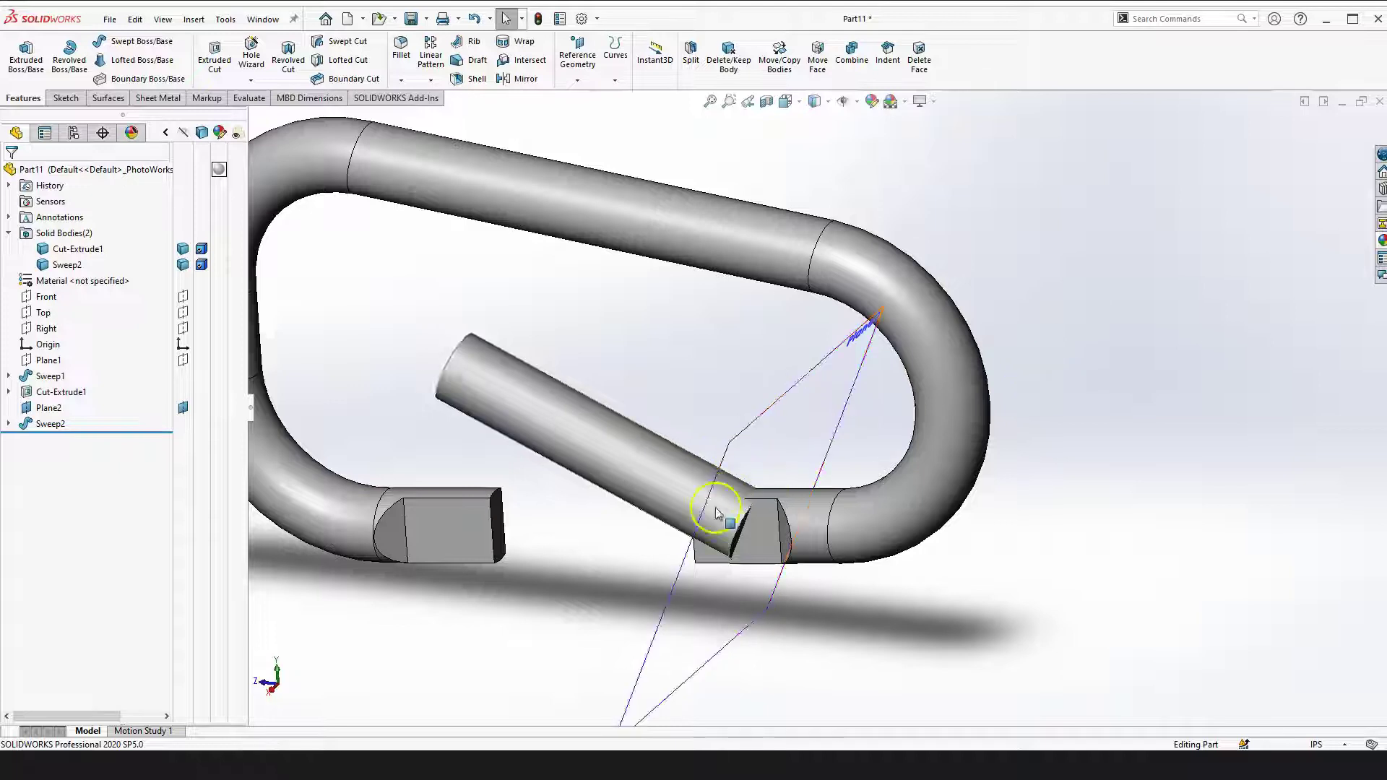
scroll(748, 509, down, 2)
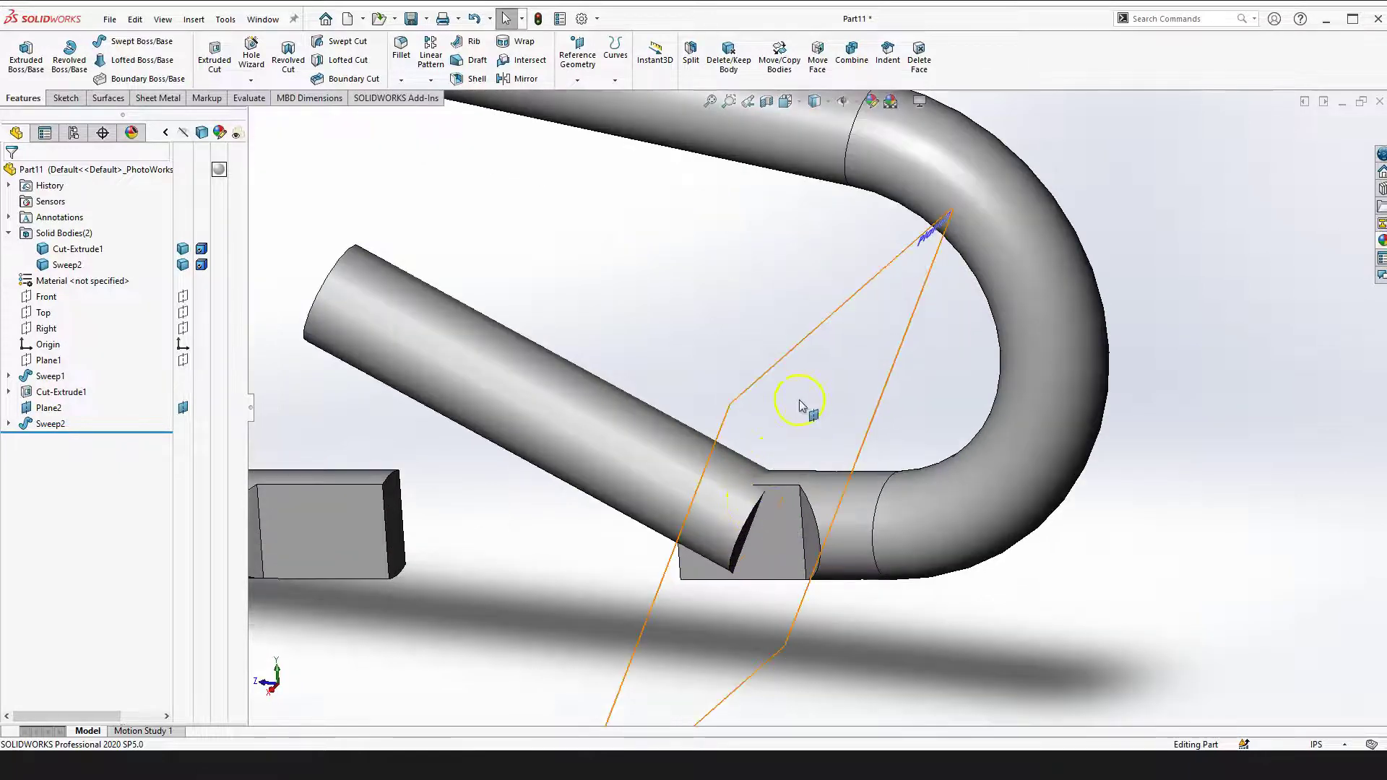
click(929, 657)
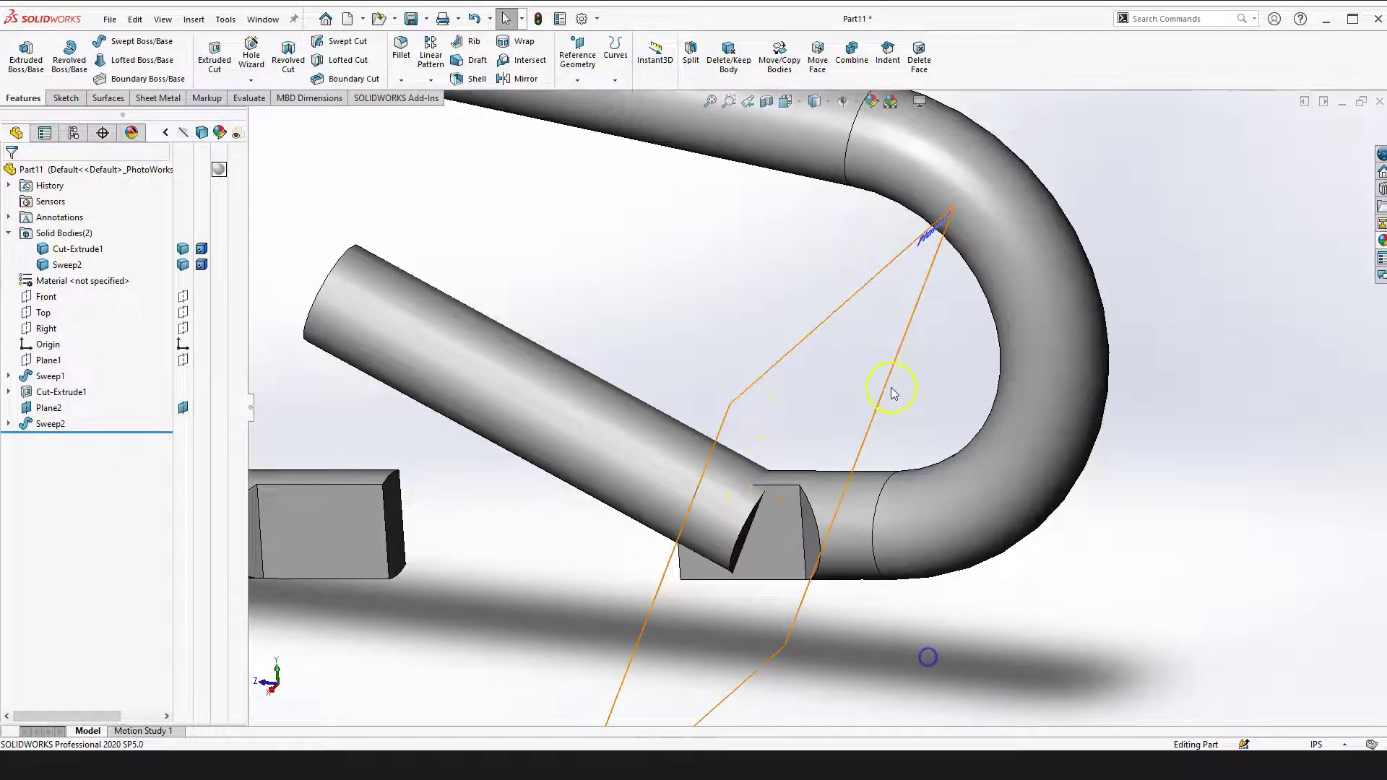
click(860, 363)
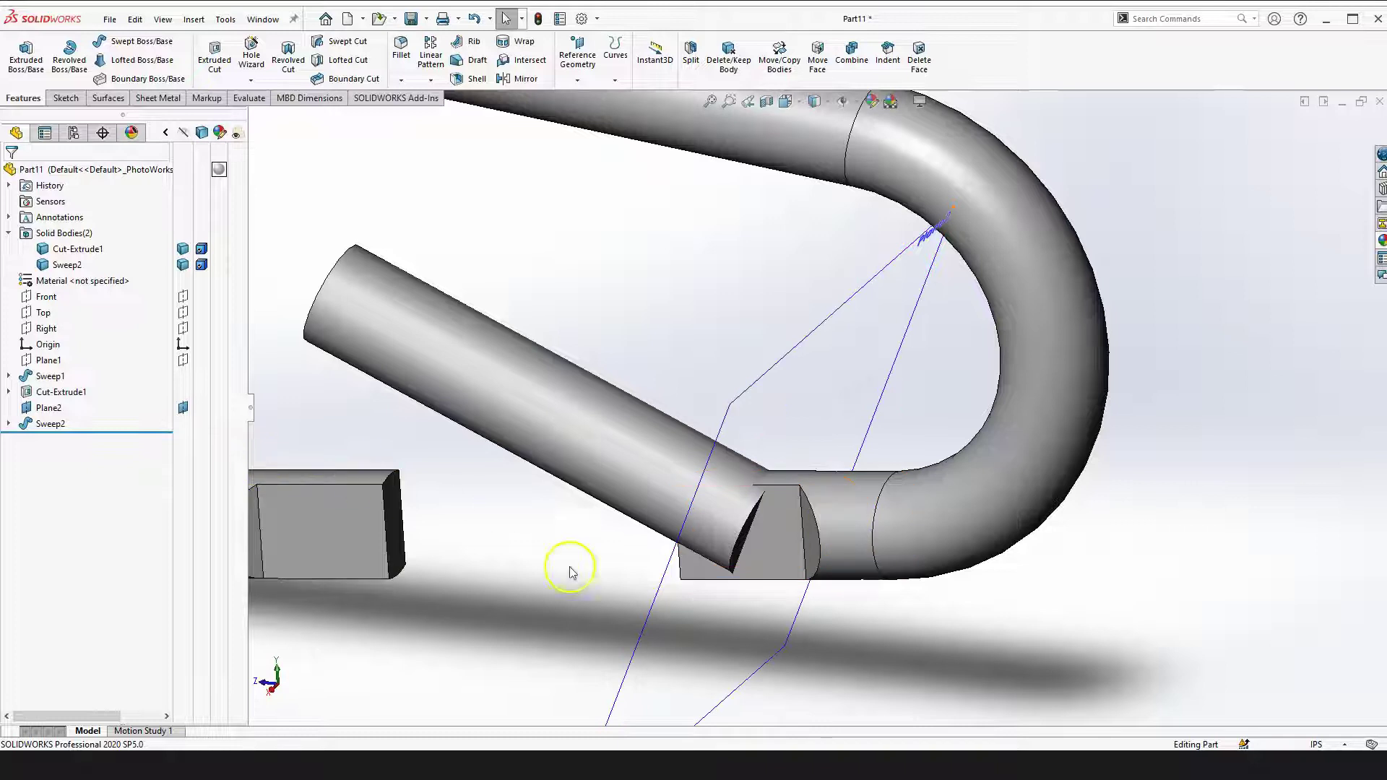
scroll(816, 433, up, 4)
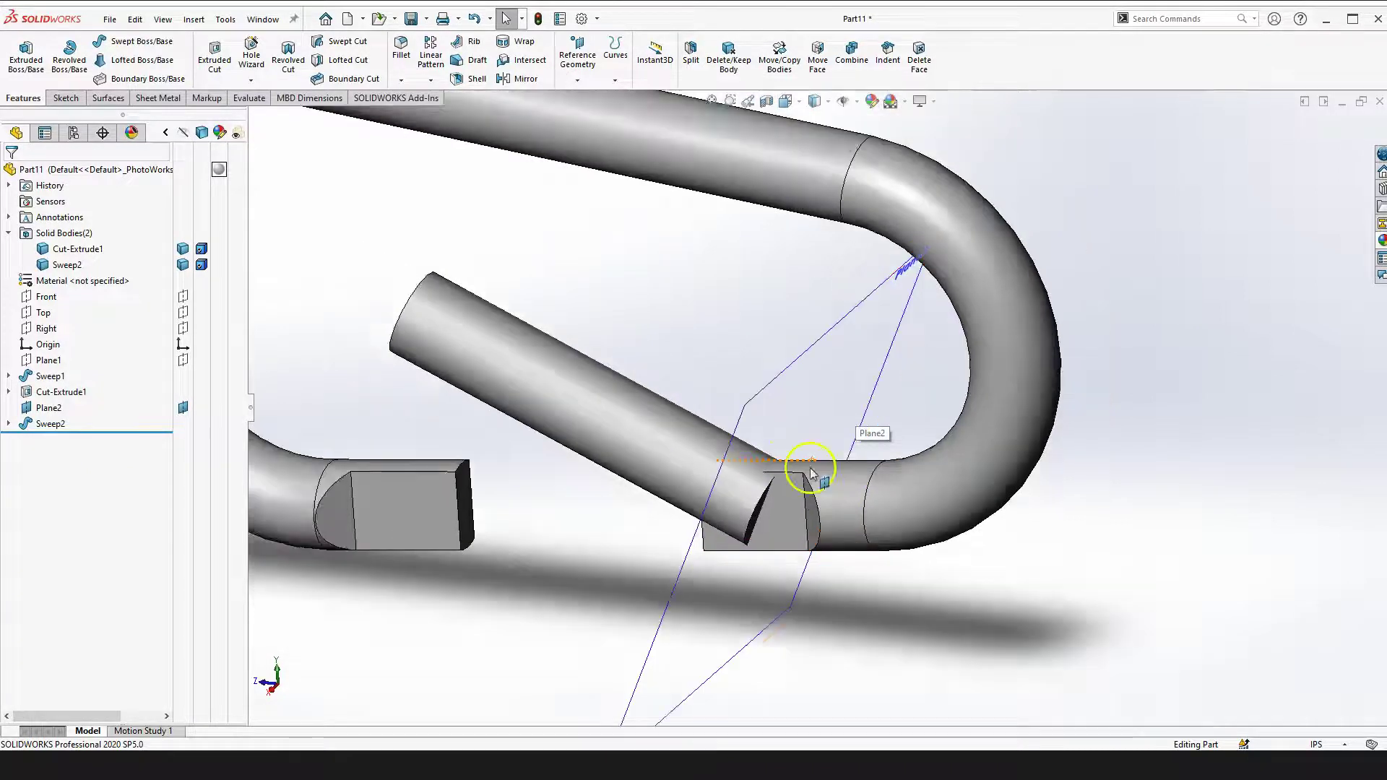
scroll(787, 484, down, 10)
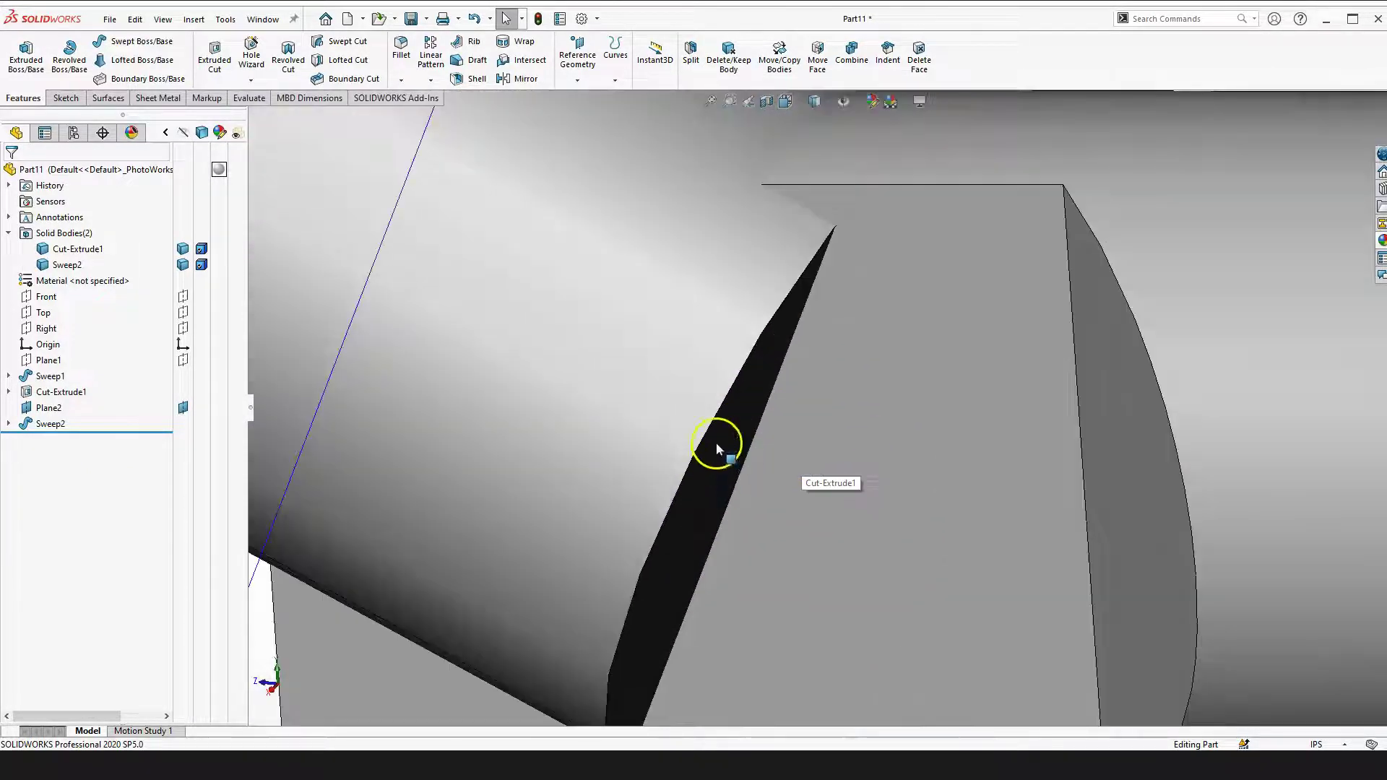
click(717, 444)
scroll(774, 579, up, 8)
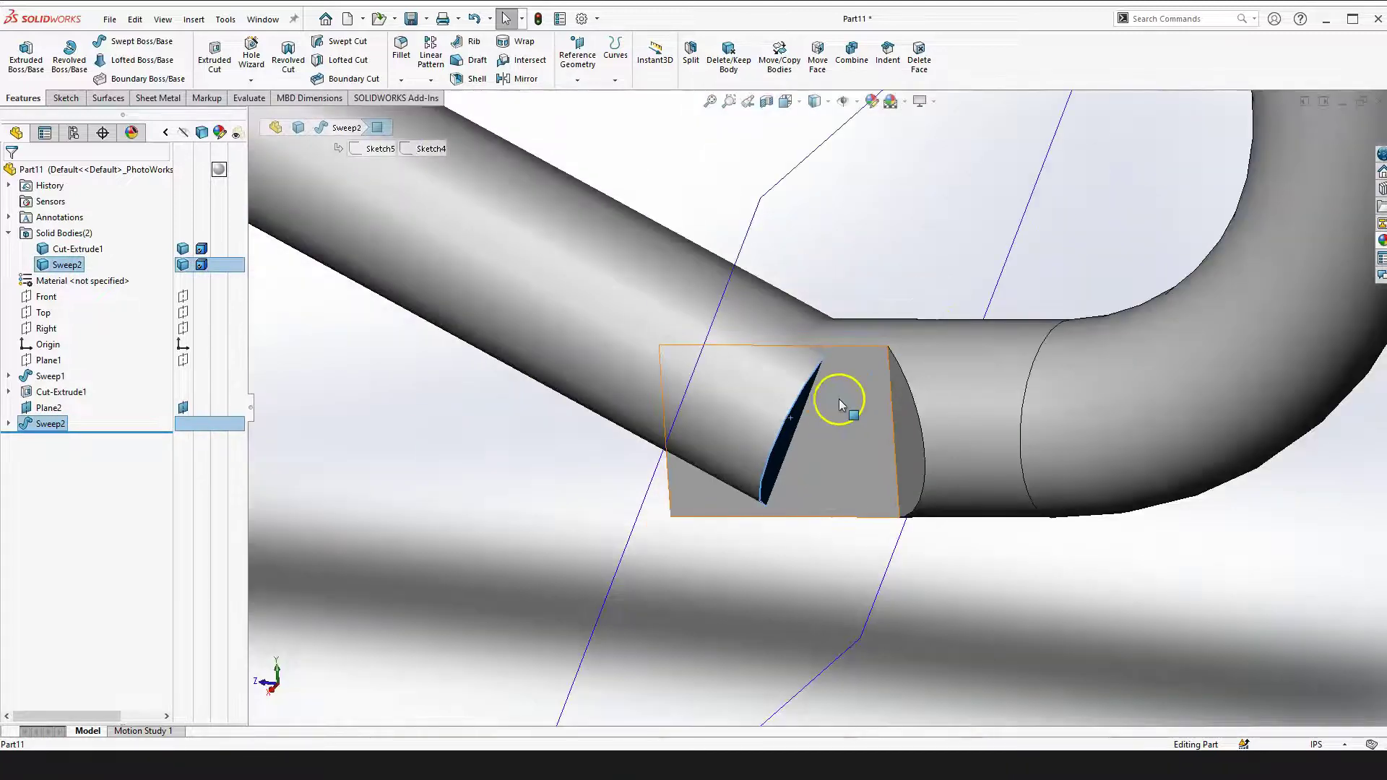
scroll(840, 405, up, 10)
click(600, 560)
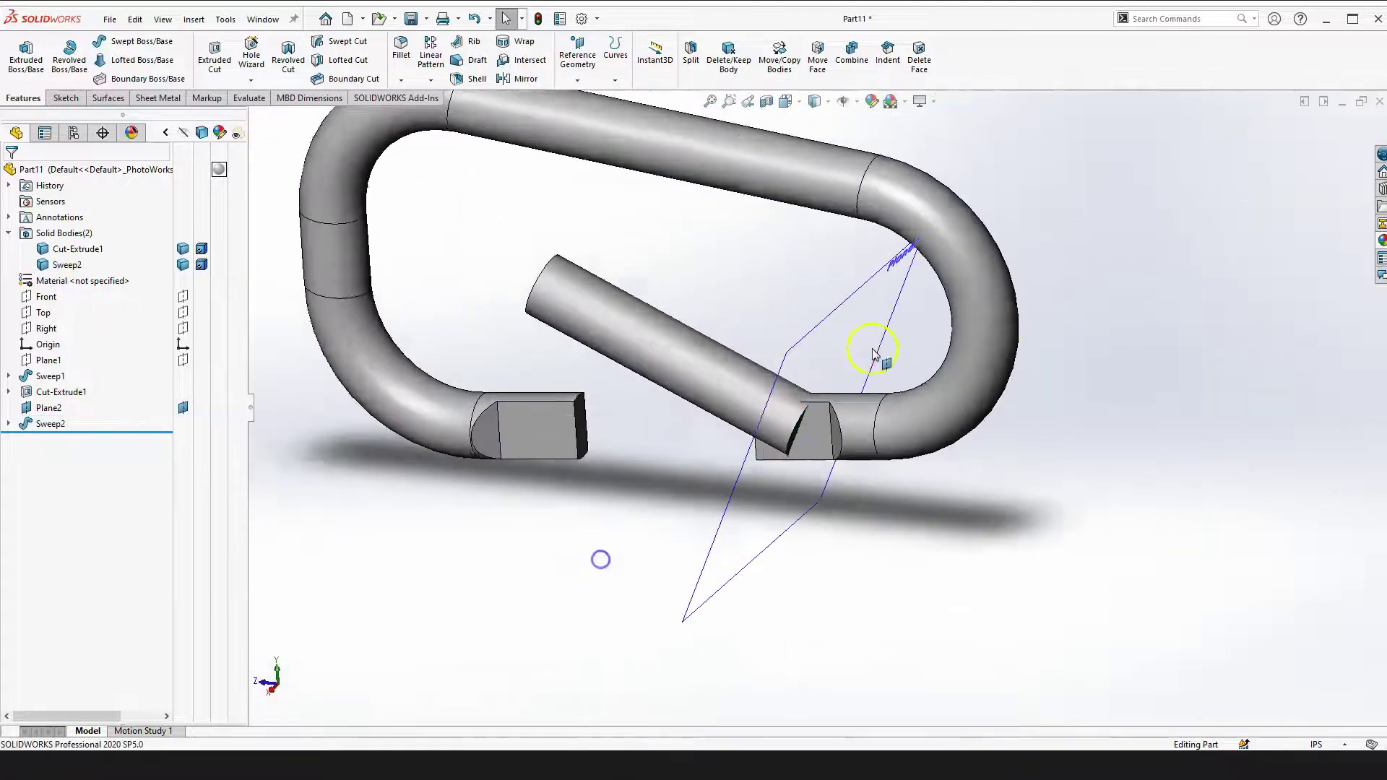
scroll(873, 349, down, 1)
click(926, 511)
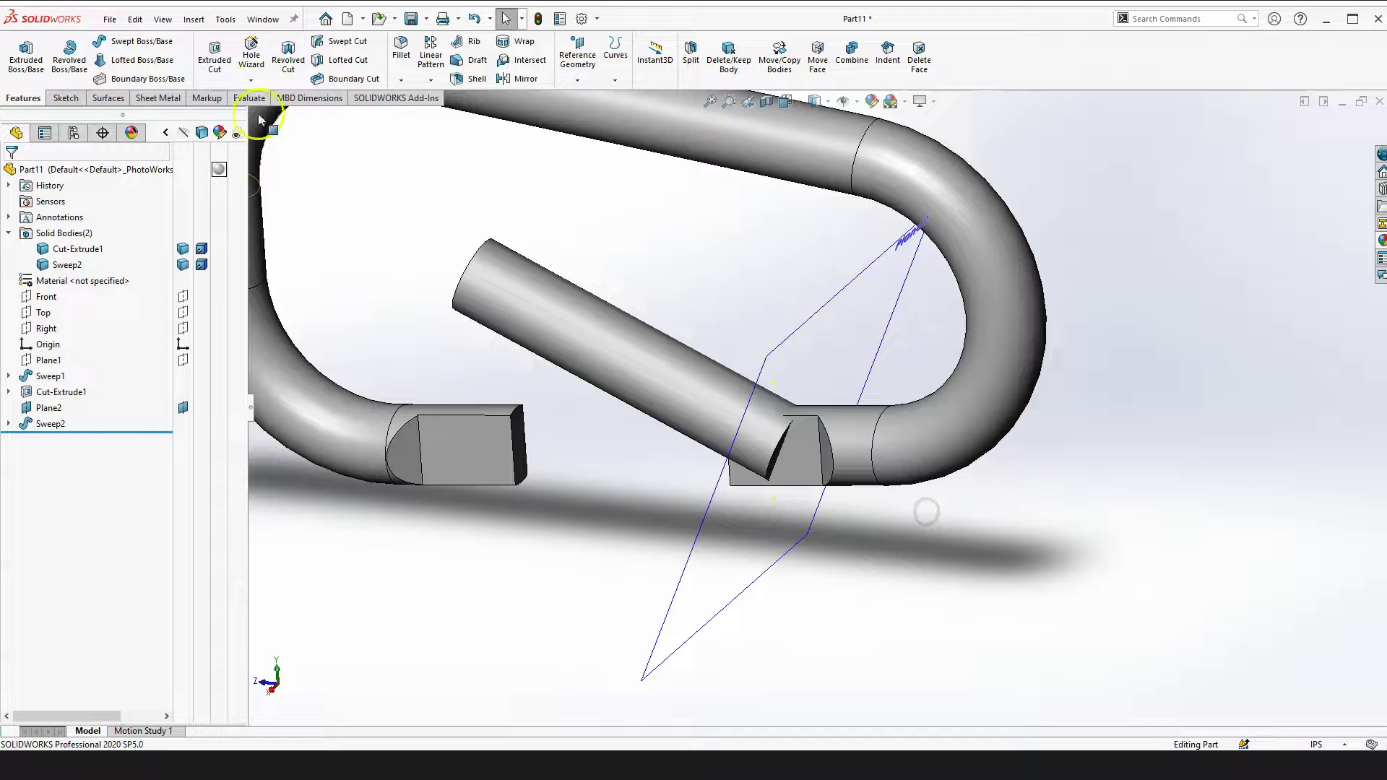
Start an Indent with the gate as target body, Remove selections, the right flat as tool body region, and Cut enabled
click(185, 20)
click(186, 19)
click(186, 19)
mouse_move(216, 78)
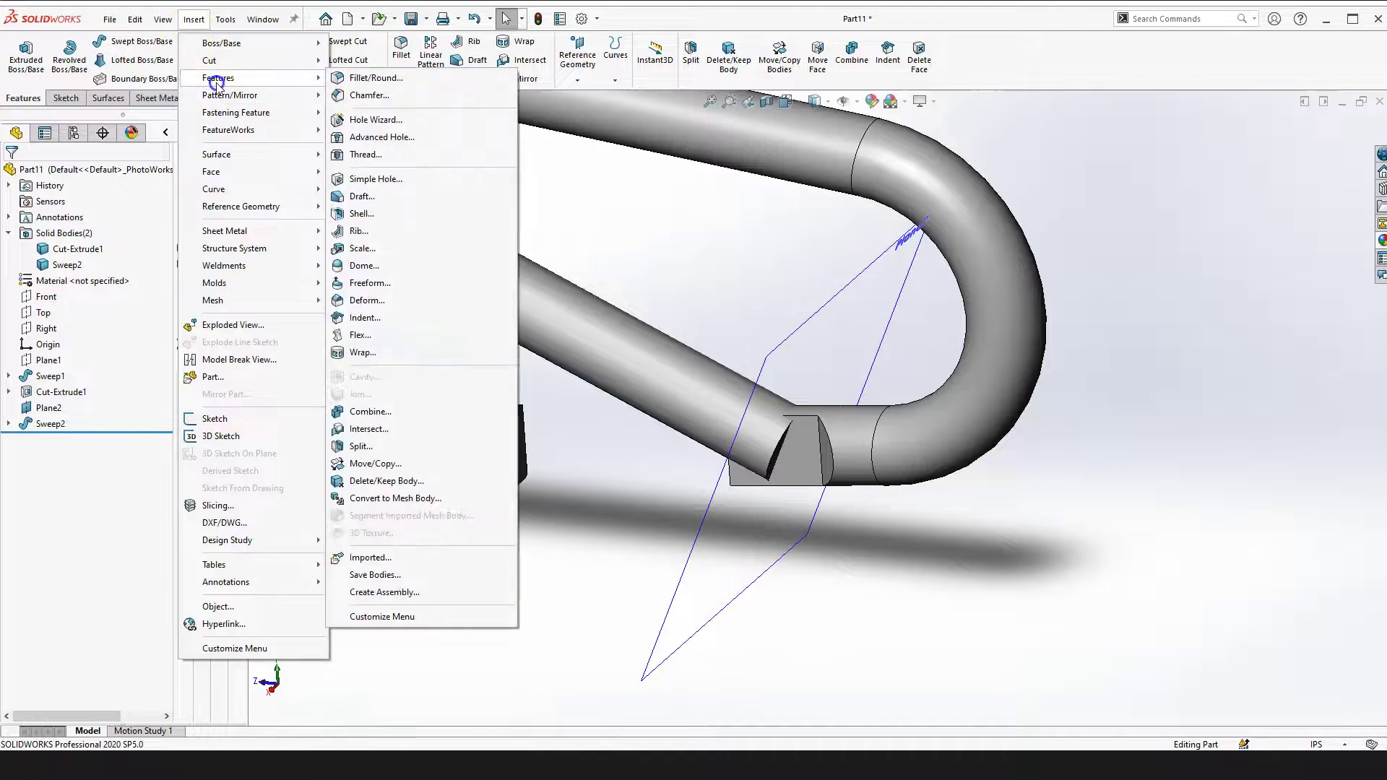
click(365, 318)
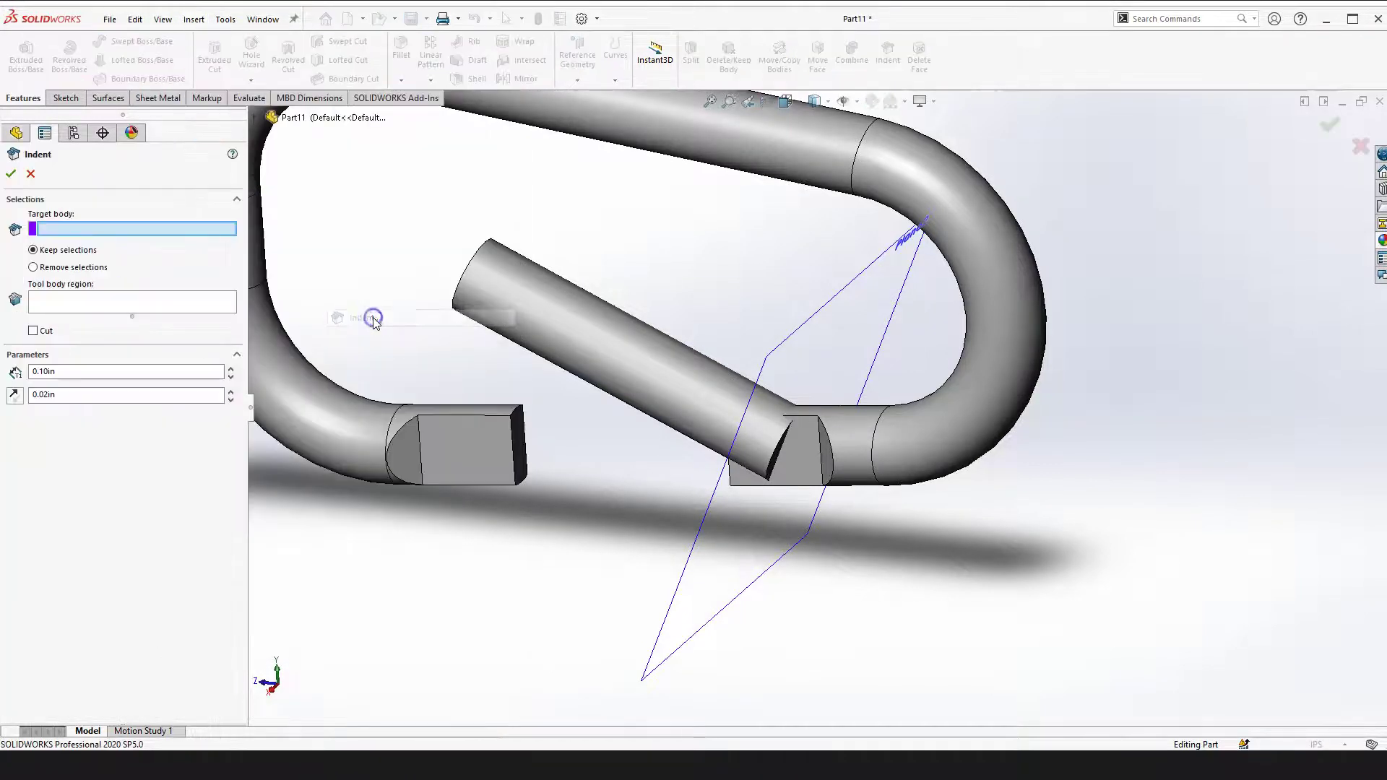
scroll(427, 378, up, 3)
scroll(838, 289, down, 4)
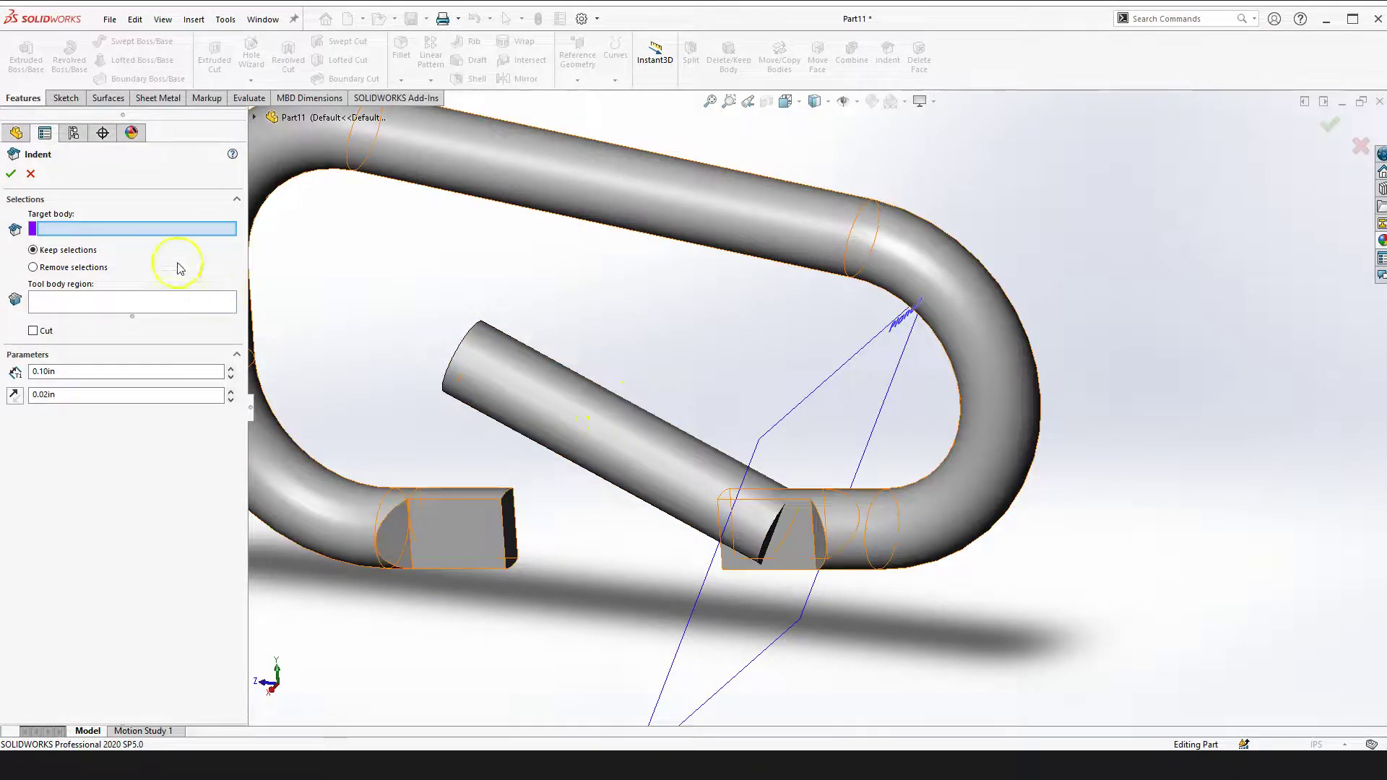
click(570, 412)
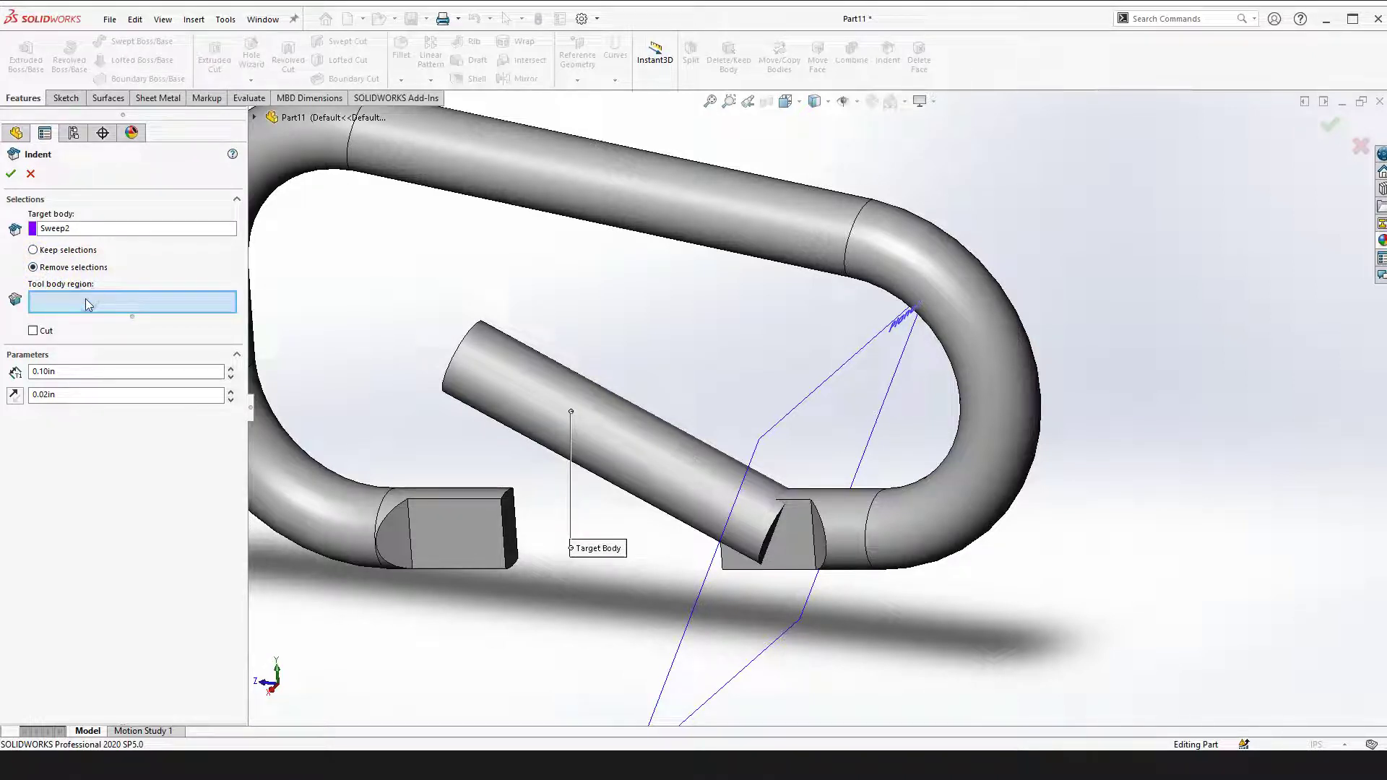
click(785, 535)
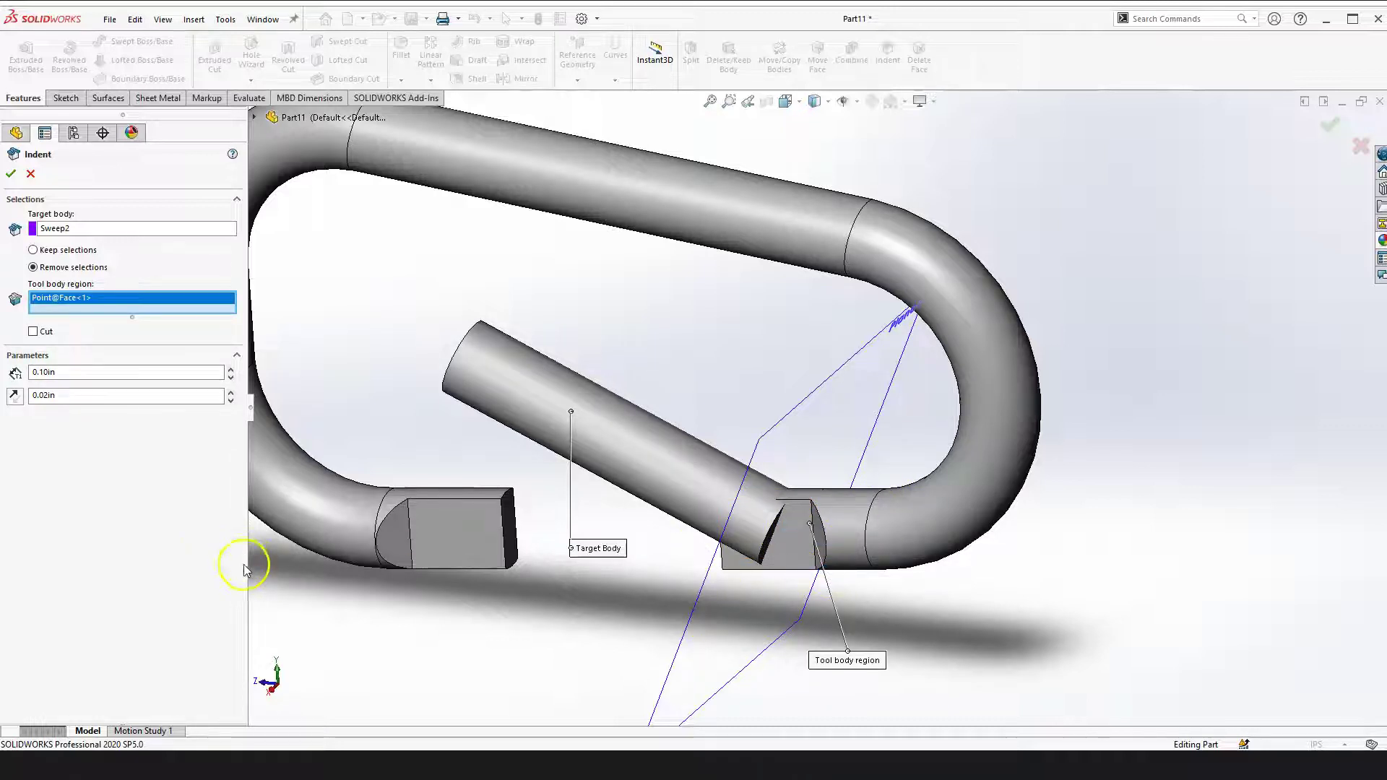
click(31, 331)
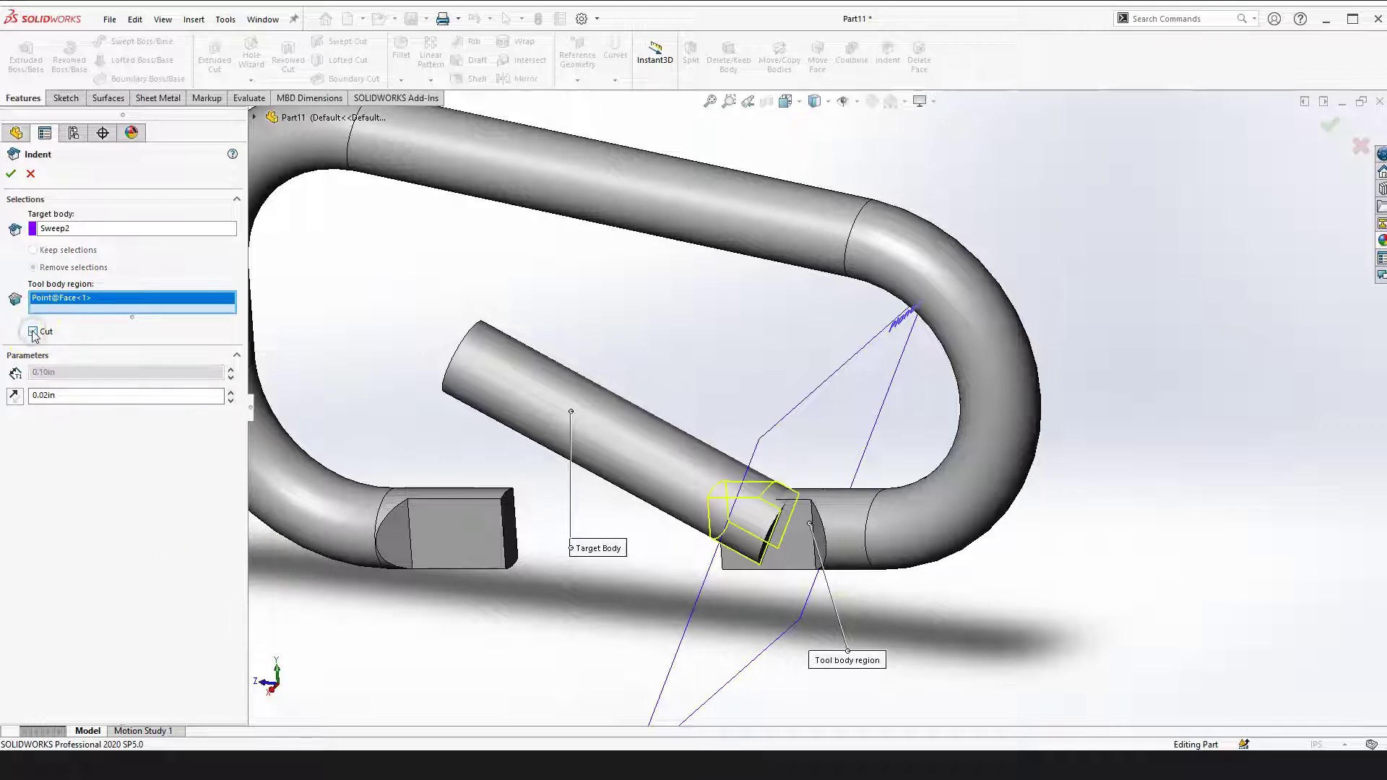
Set the indent clearance to 0.01 in and create the cut in the gate
right_drag(1040, 635, 955, 613)
scroll(783, 448, down, 6)
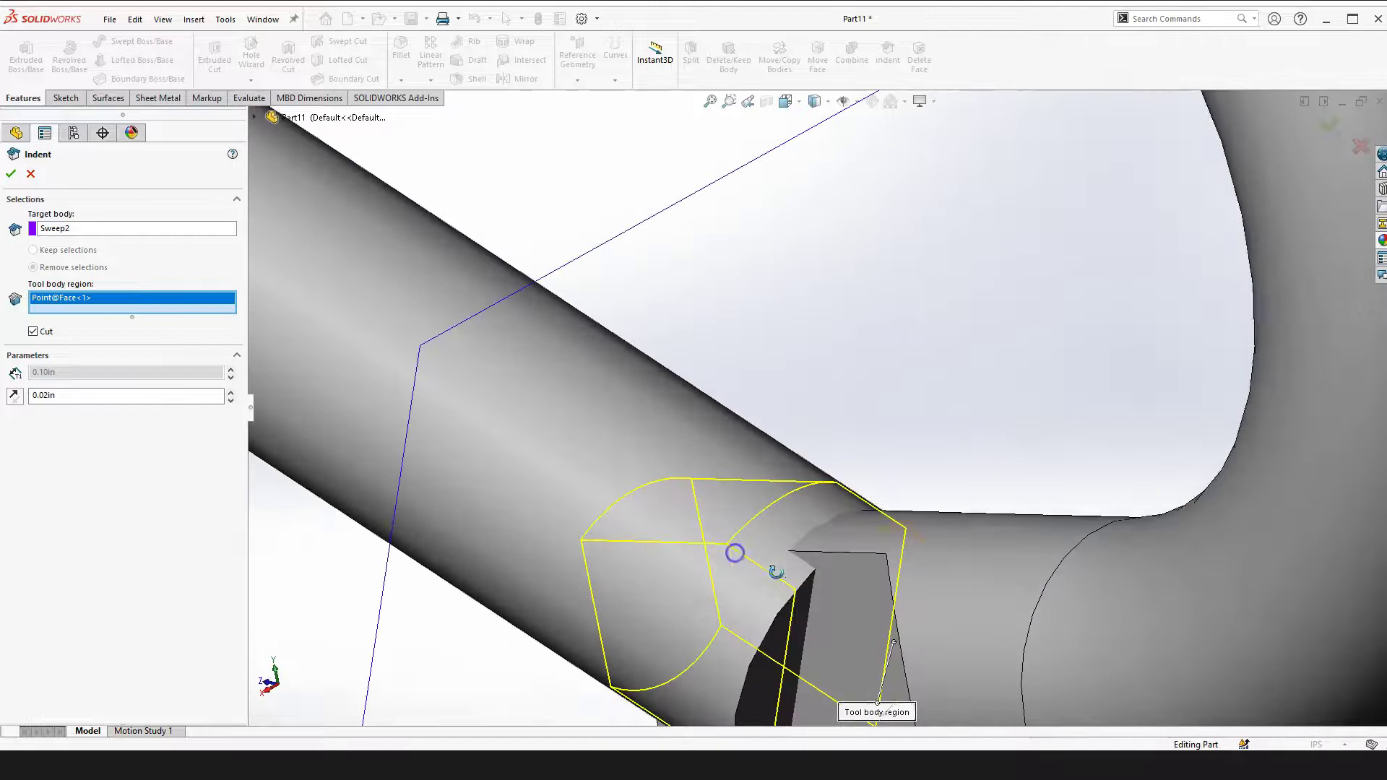
scroll(782, 528, down, 1)
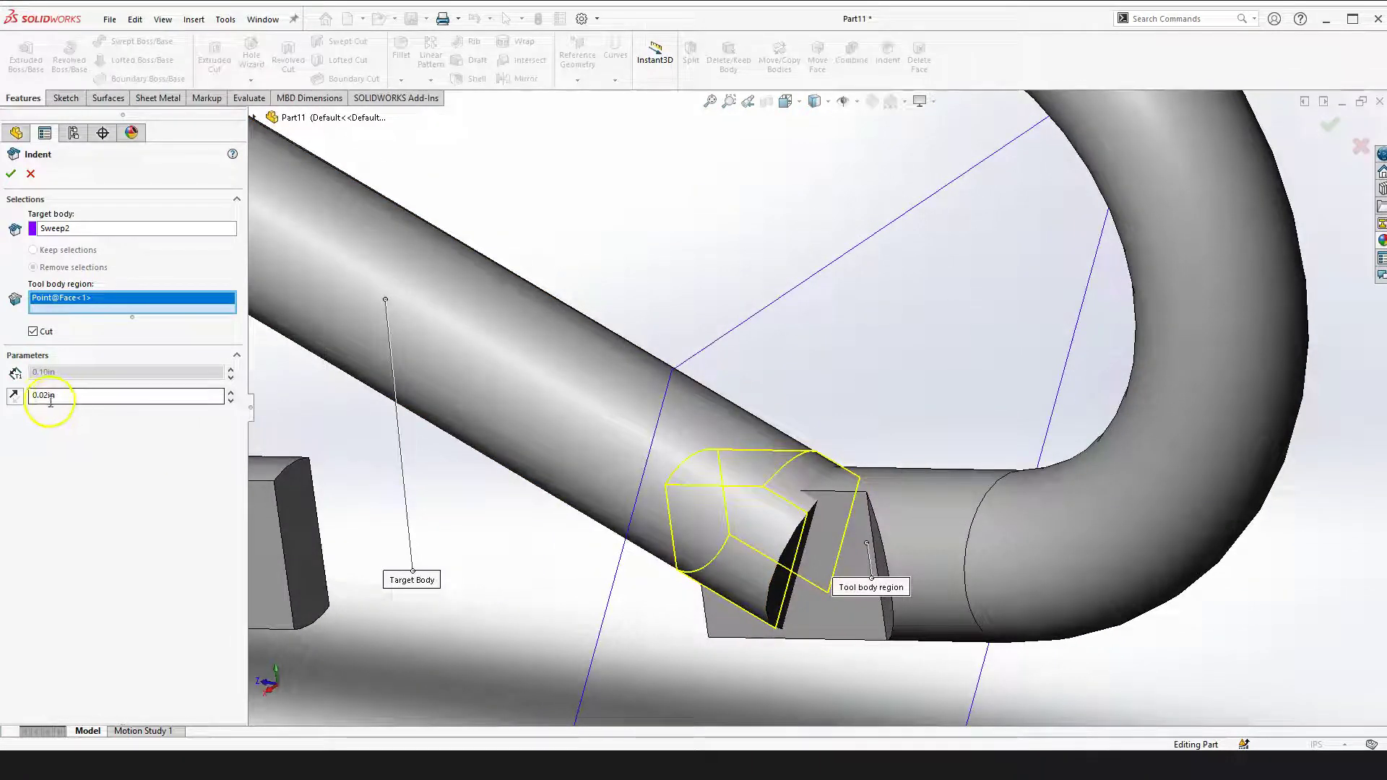
scroll(907, 534, down, 1)
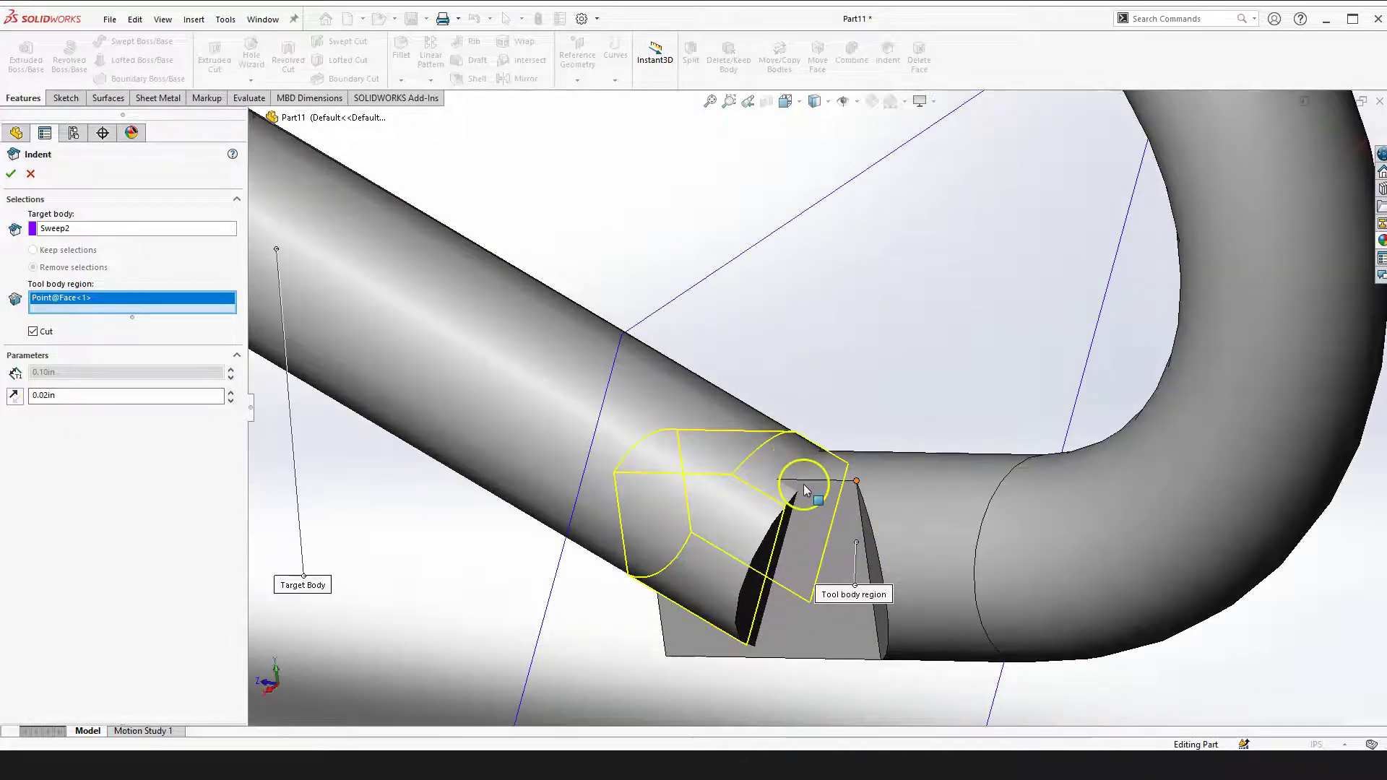
click(42, 395)
key(ctrl+a)
text(.01)
key(Return)
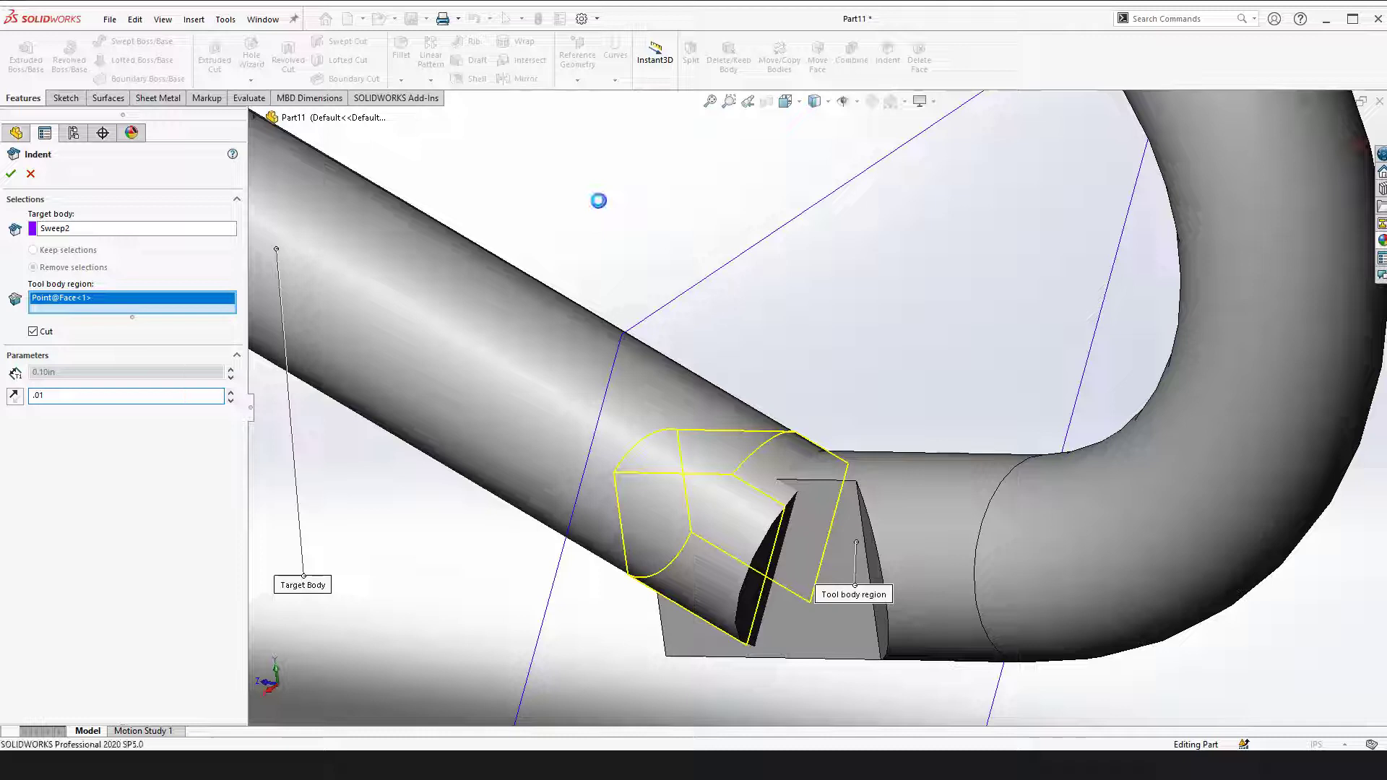
Examine the indent cut into the gate around the right flat from several angles
middle_drag(794, 462, 996, 557)
right_drag(1102, 556, 1139, 721)
scroll(703, 387, down, 5)
drag(978, 476, 894, 576)
scroll(1028, 458, down, 3)
scroll(1049, 405, up, 5)
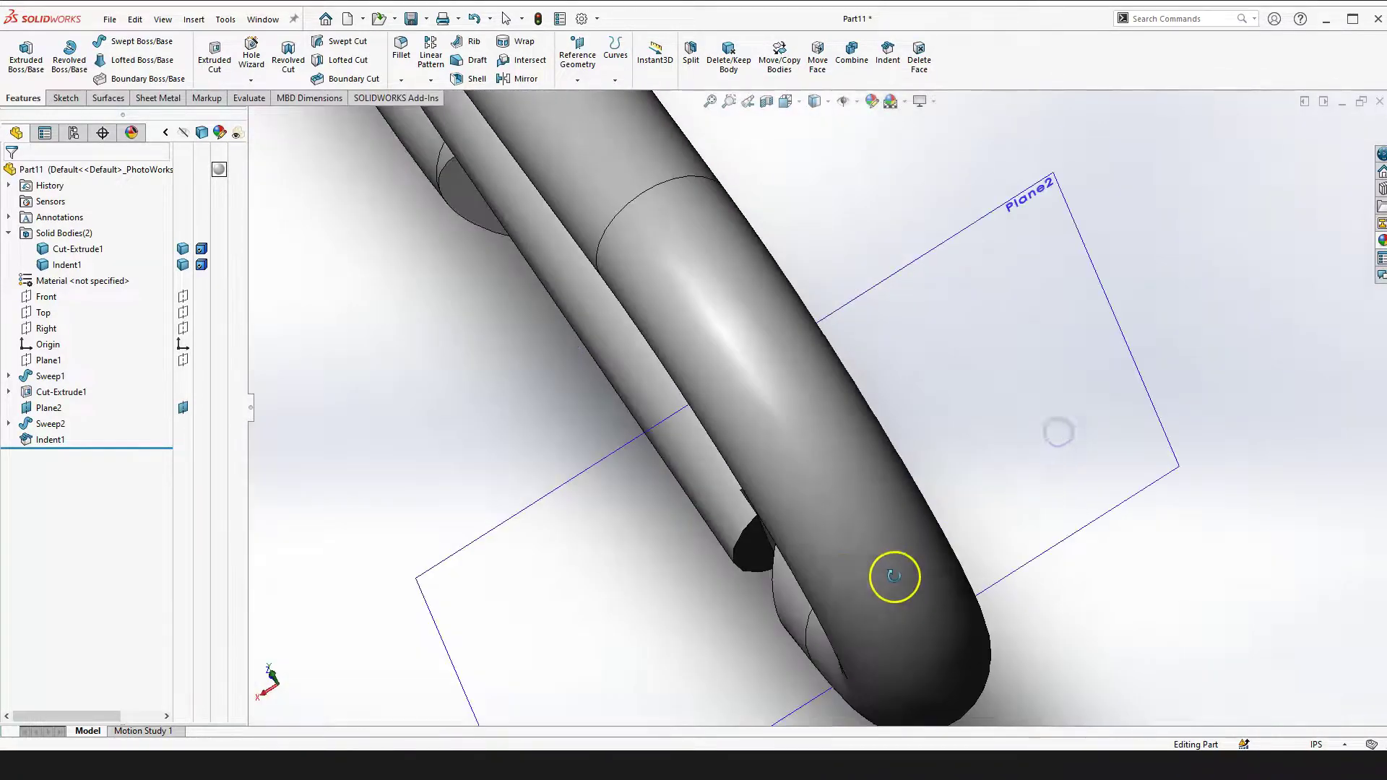
scroll(894, 576, up, 4)
drag(802, 510, 780, 454)
scroll(829, 408, down, 6)
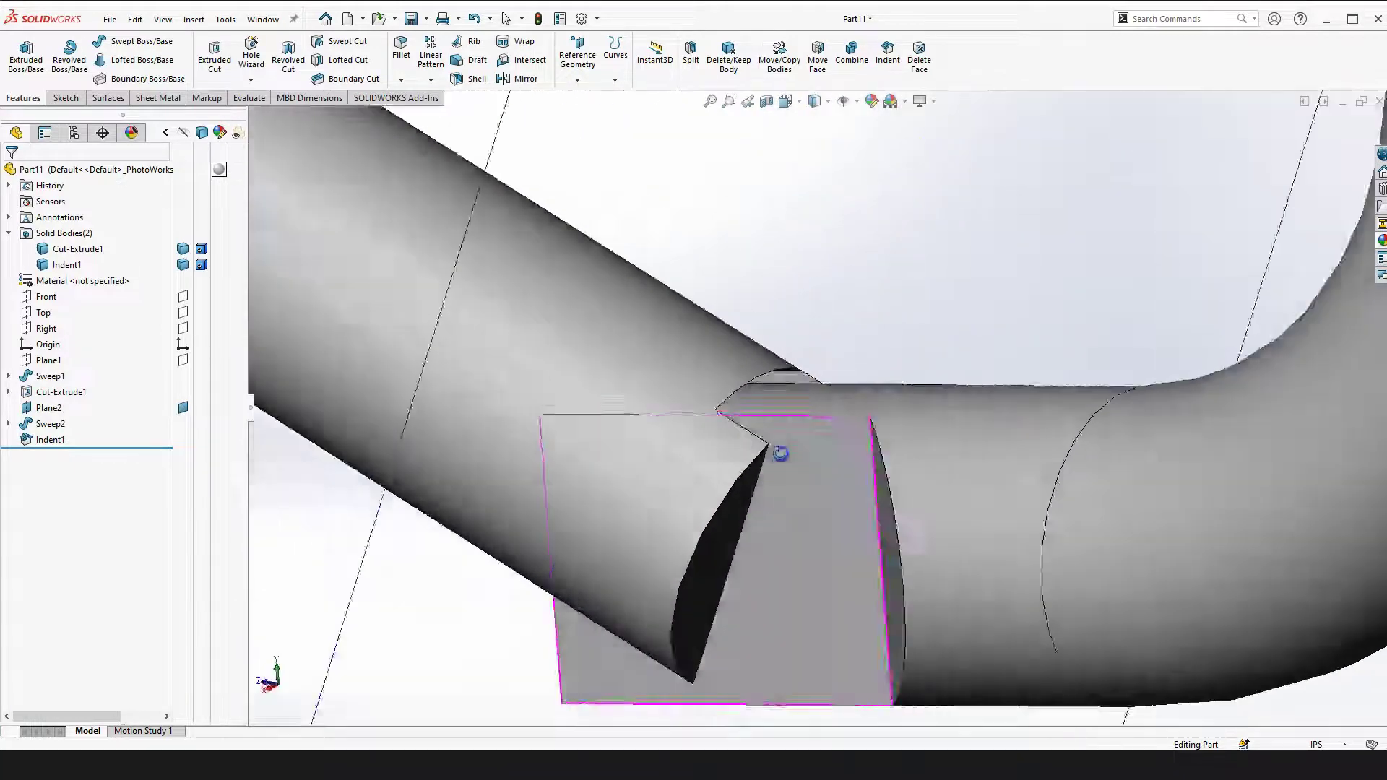
middle_drag(780, 454, 835, 353)
scroll(836, 354, up, 3)
middle_drag(678, 547, 677, 647)
scroll(731, 448, up, 2)
middle_drag(731, 441, 734, 563)
scroll(759, 402, up, 4)
middle_drag(759, 402, 623, 450)
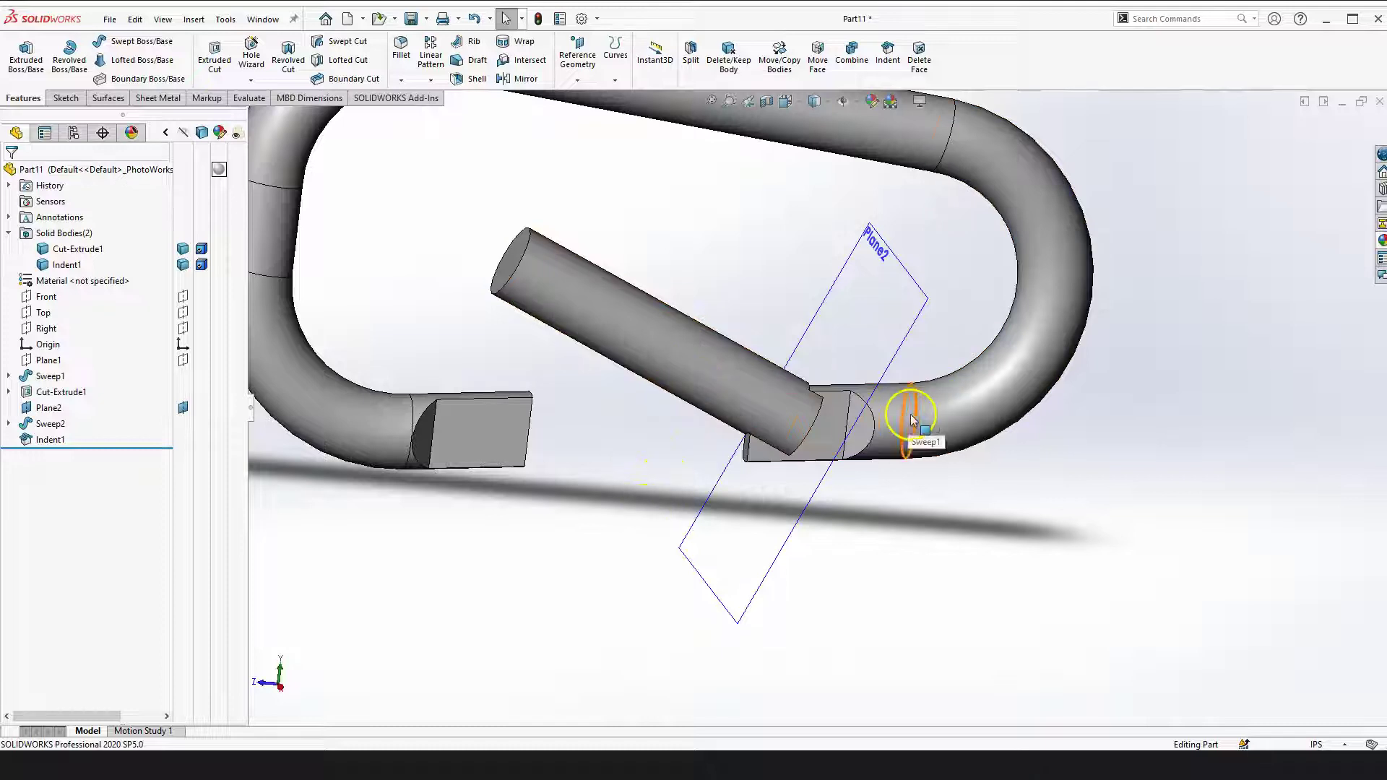
Hide the tube body to inspect the notch in the gate's end, and show the tube body again
click(182, 249)
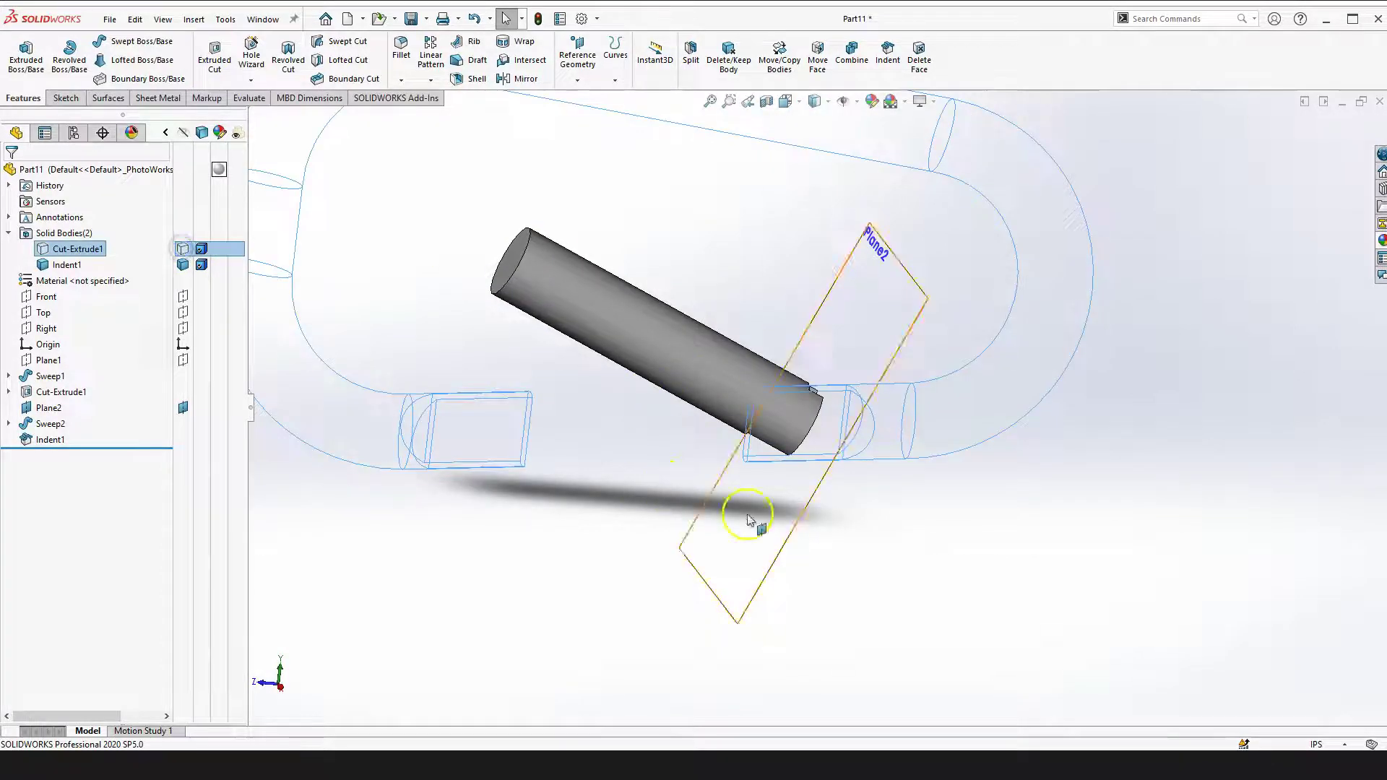
right_drag(976, 495, 991, 533)
scroll(831, 419, down, 5)
drag(821, 424, 471, 427)
middle_drag(454, 309, 636, 405)
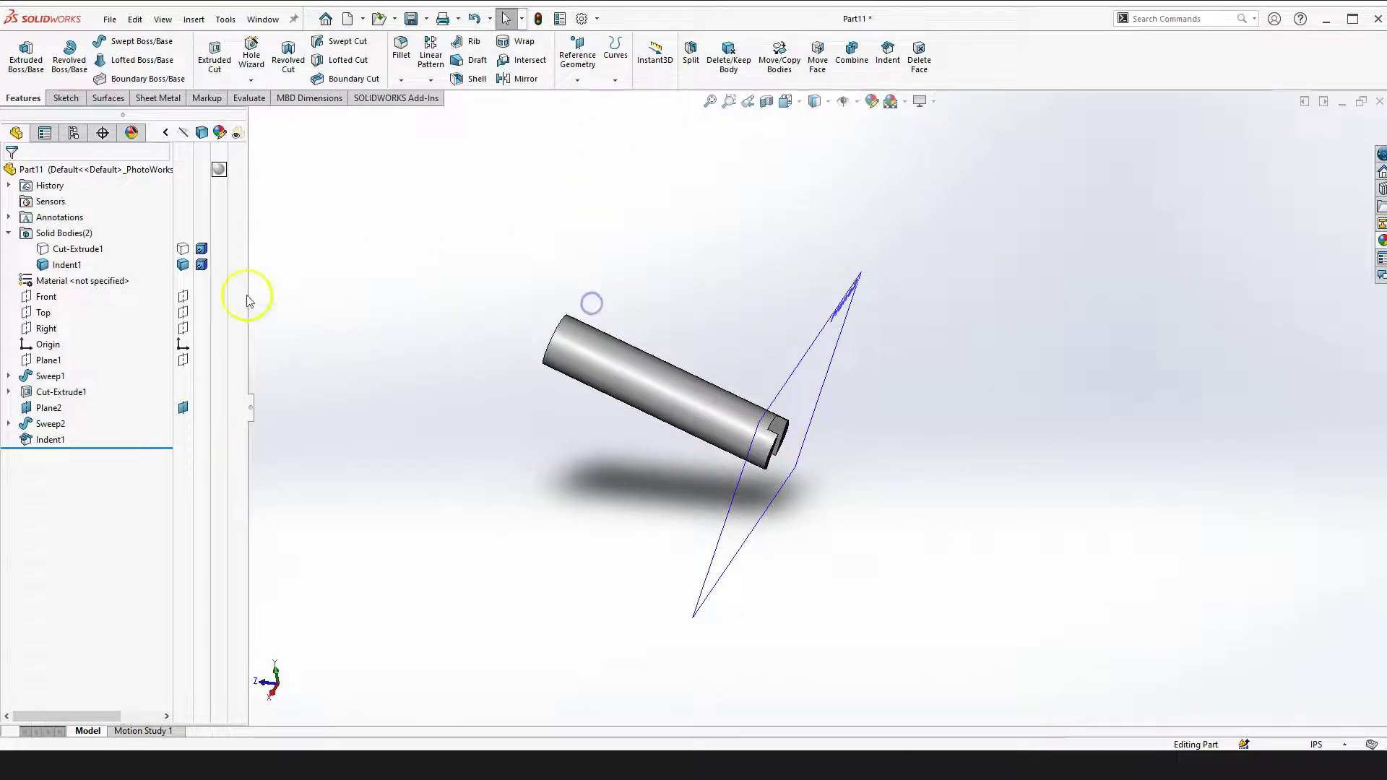
click(182, 249)
click(964, 552)
Start a sketch on the flat face at the tube's left end and orient the view normal to it
middle_drag(824, 402, 758, 501)
scroll(661, 536, up, 3)
middle_drag(661, 536, 783, 640)
scroll(650, 486, up, 3)
scroll(801, 499, down, 3)
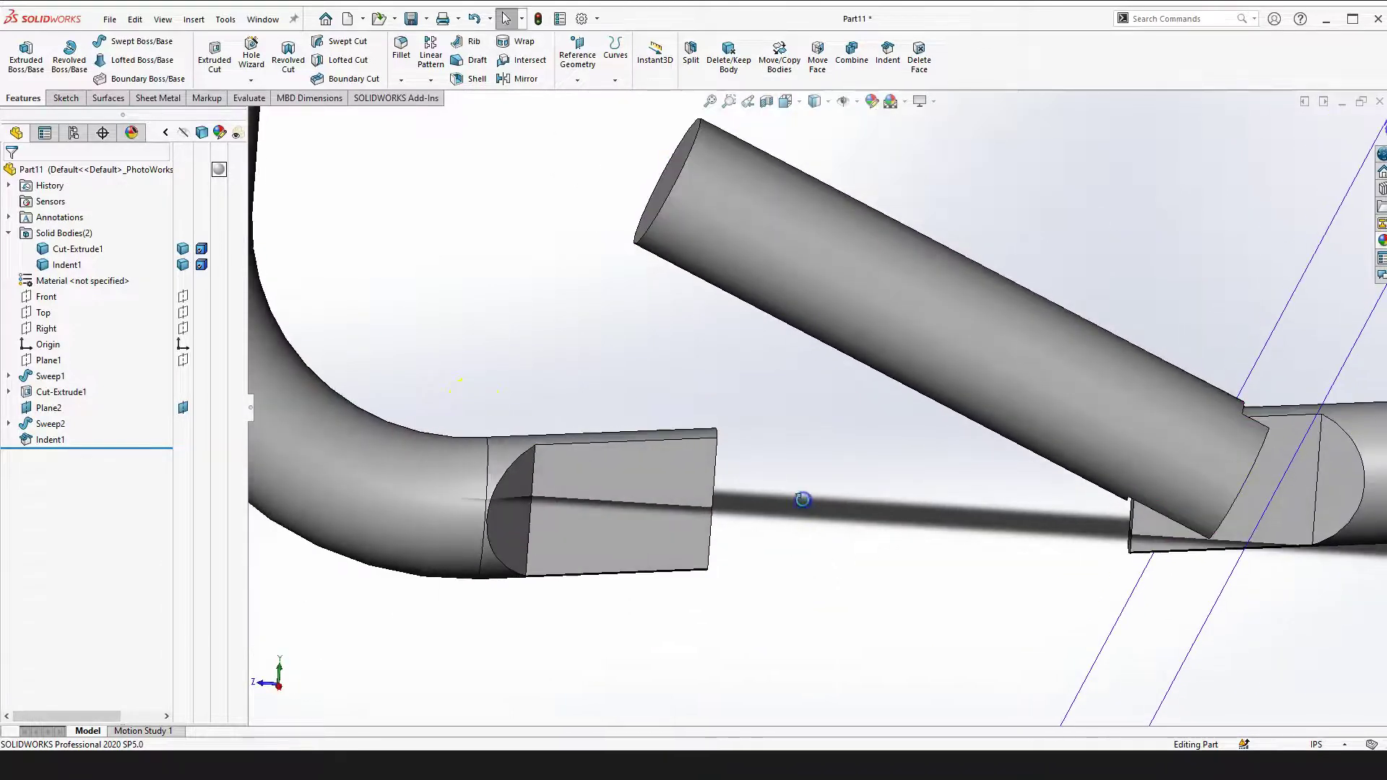
click(666, 463)
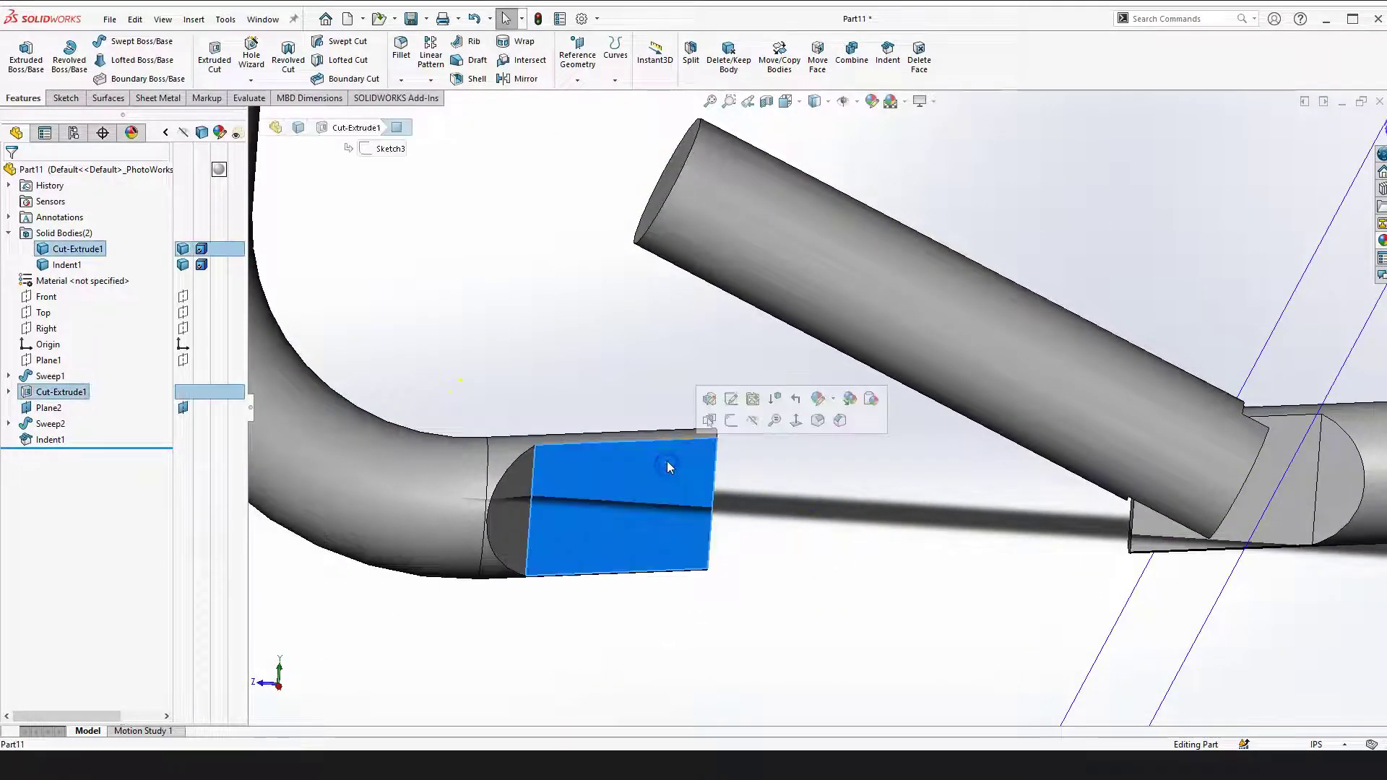
key(Escape)
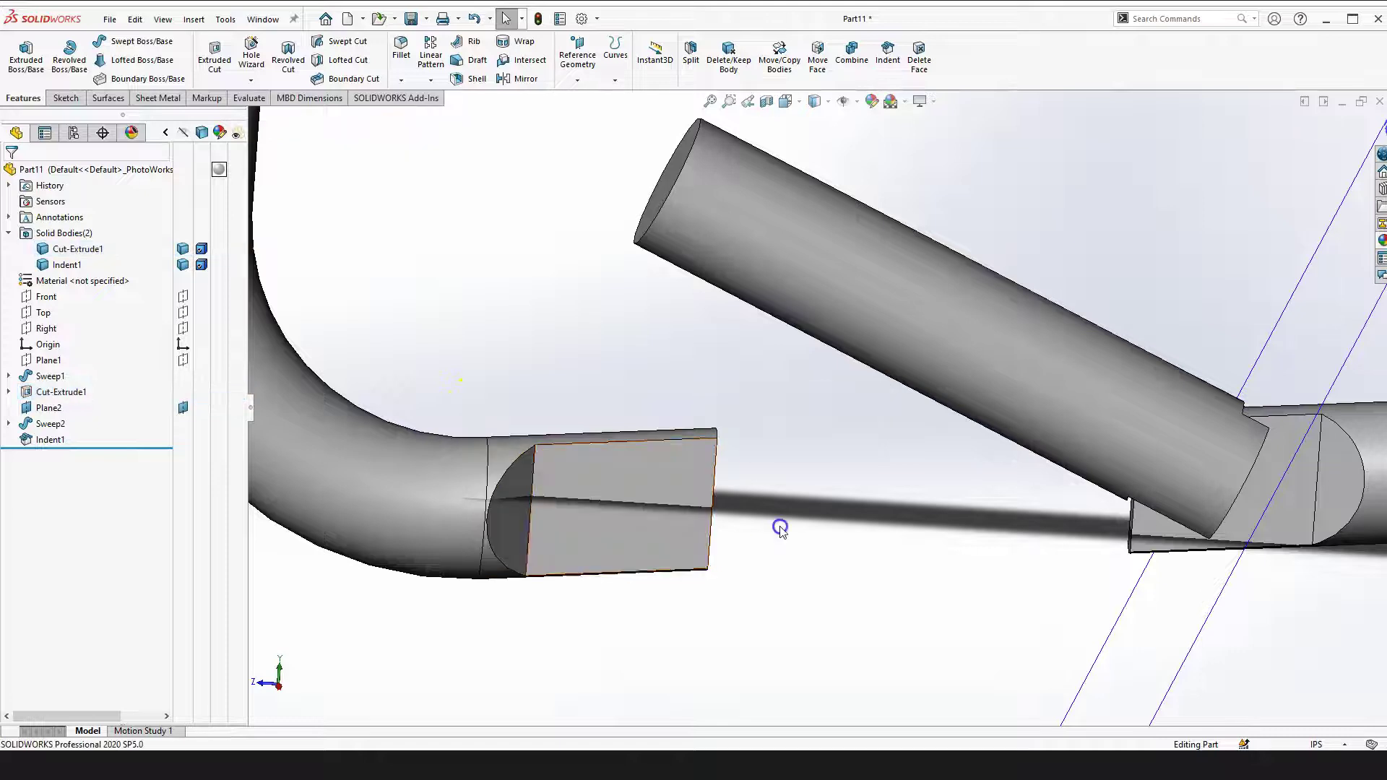
click(656, 463)
click(830, 495)
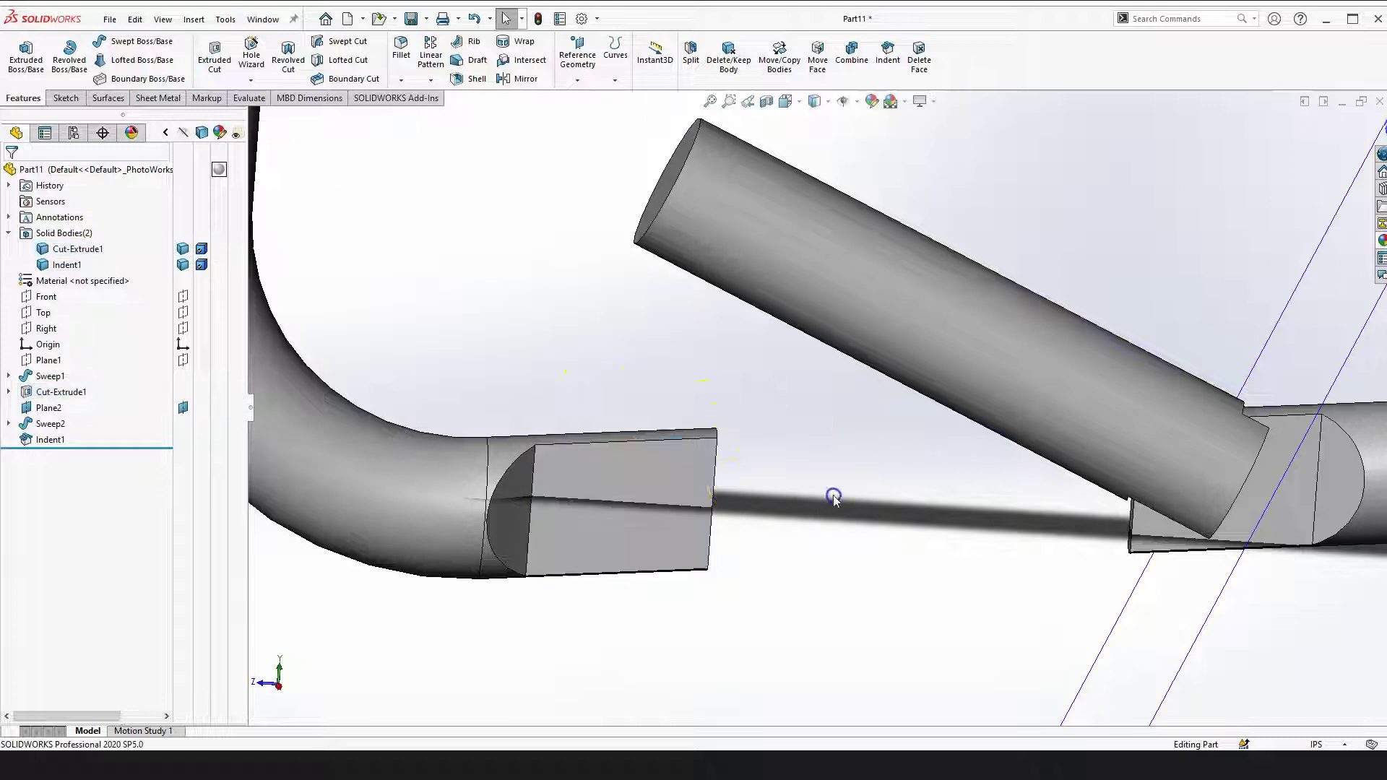
click(680, 459)
click(747, 413)
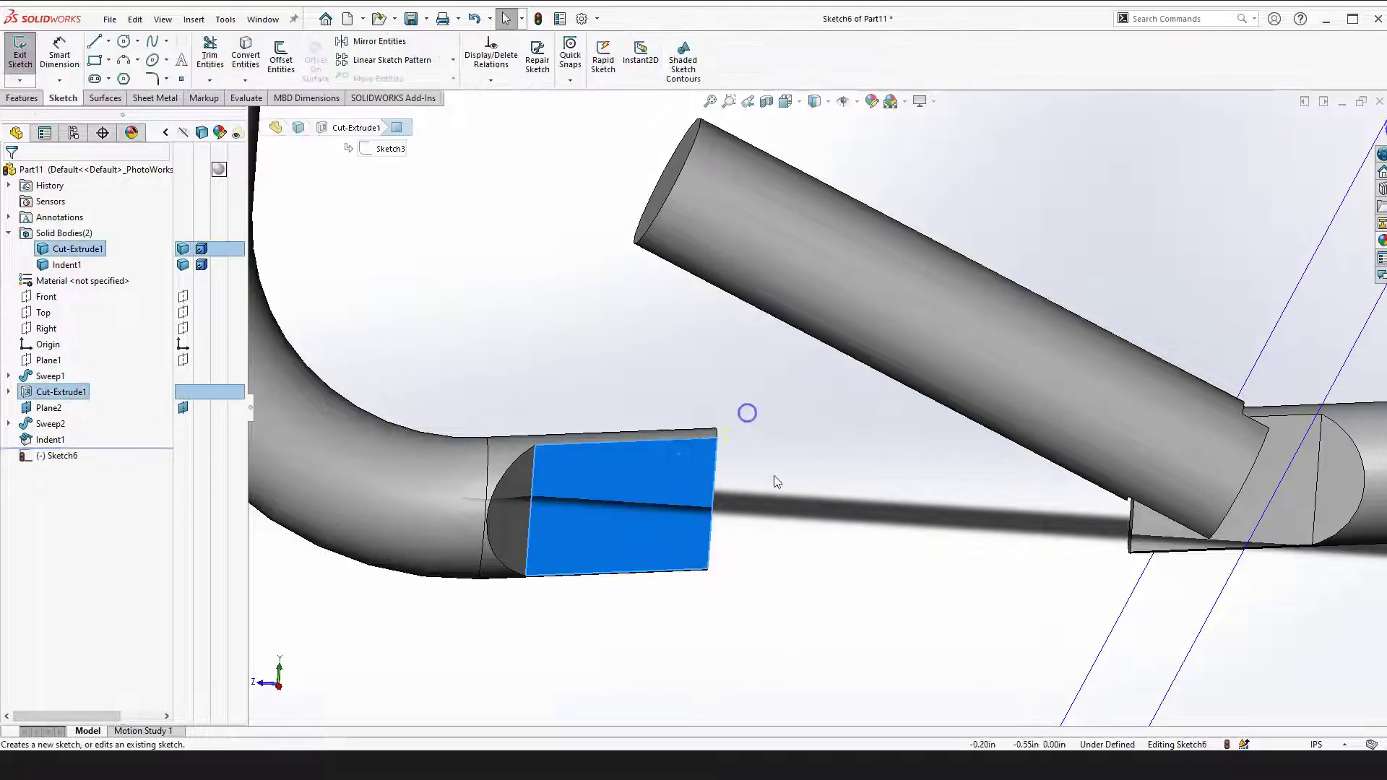
scroll(827, 528, down, 3)
click(826, 522)
key(space)
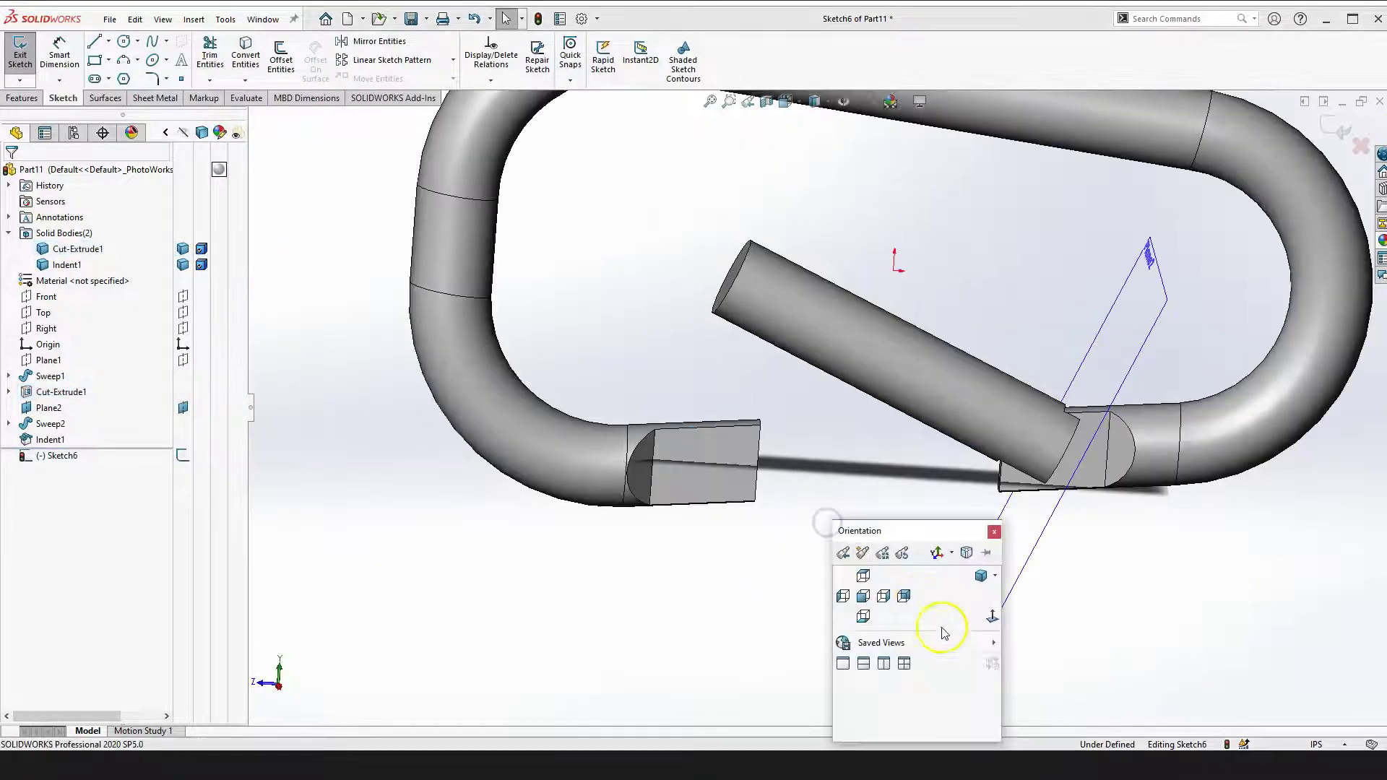
click(990, 615)
scroll(708, 462, down, 5)
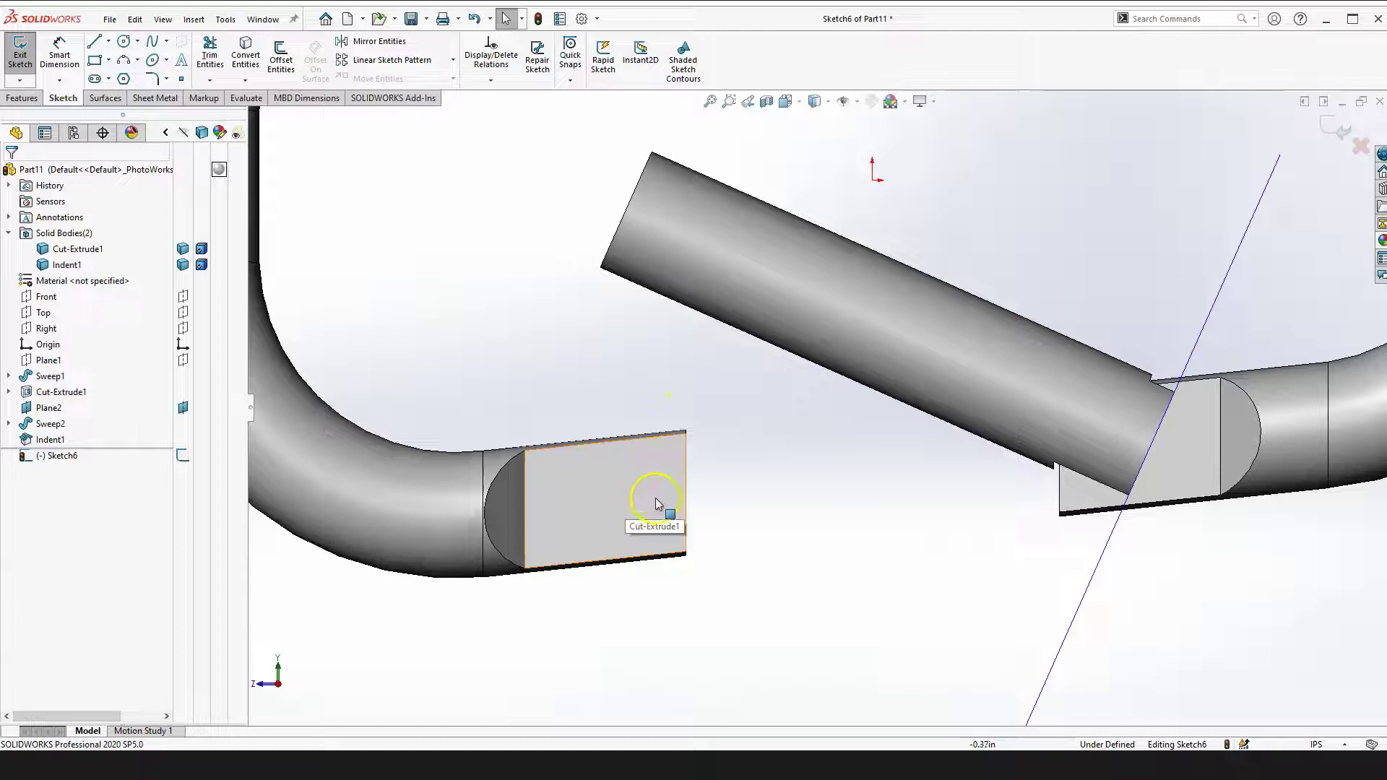
Sketch a closed triangle about 0.26 in wide and 0.18 in high over the flat's upper free corner, with a vertical outer side
click(95, 44)
click(554, 417)
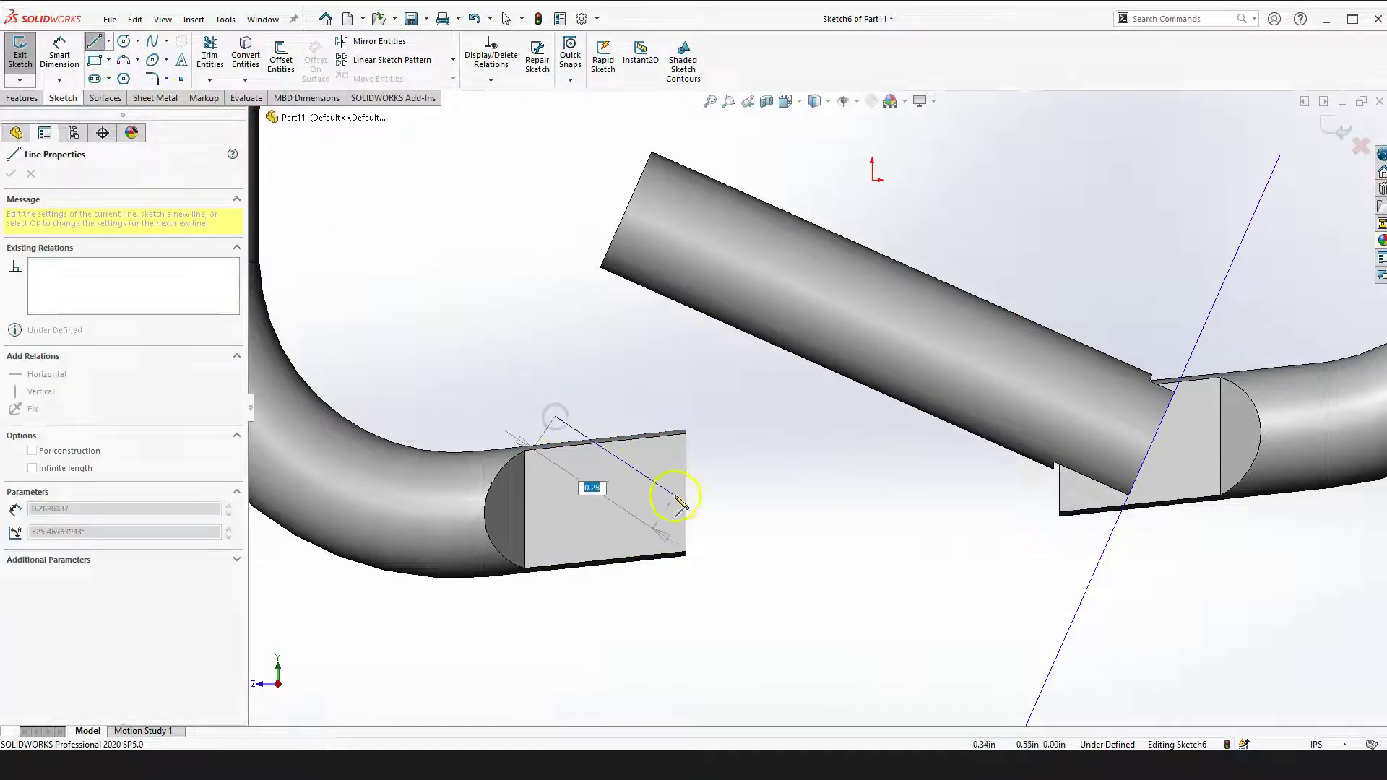
click(703, 528)
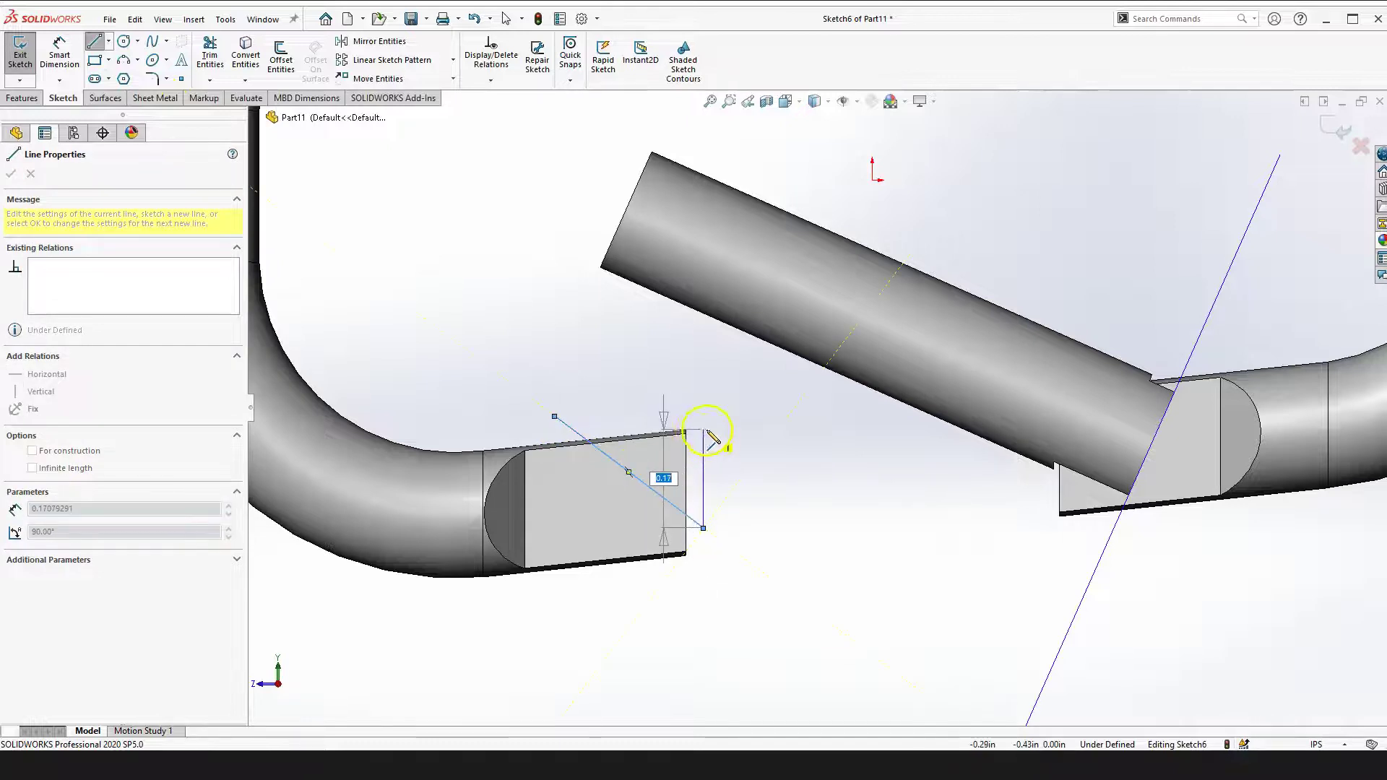
click(702, 425)
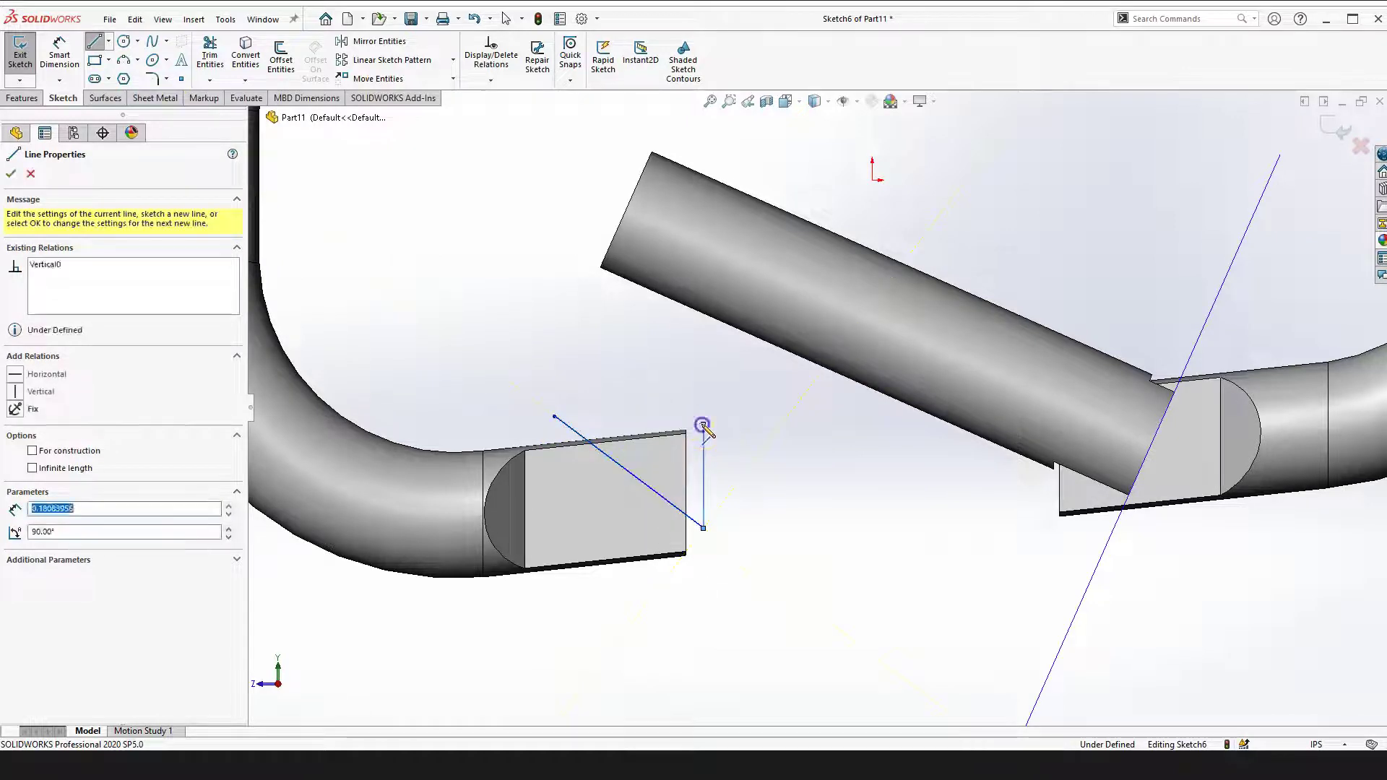
click(554, 416)
key(Escape)
key(Escape)
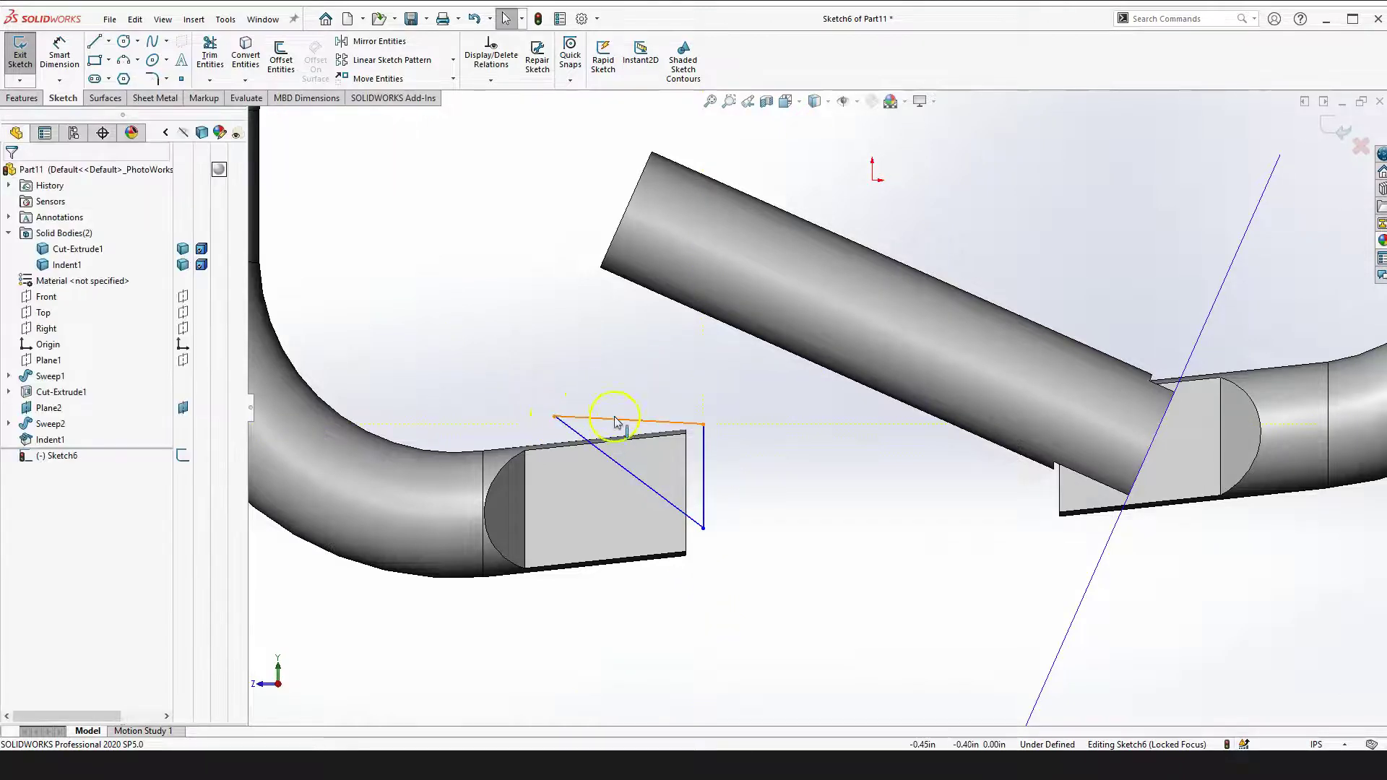
Make the triangle's top line horizontal
click(619, 420)
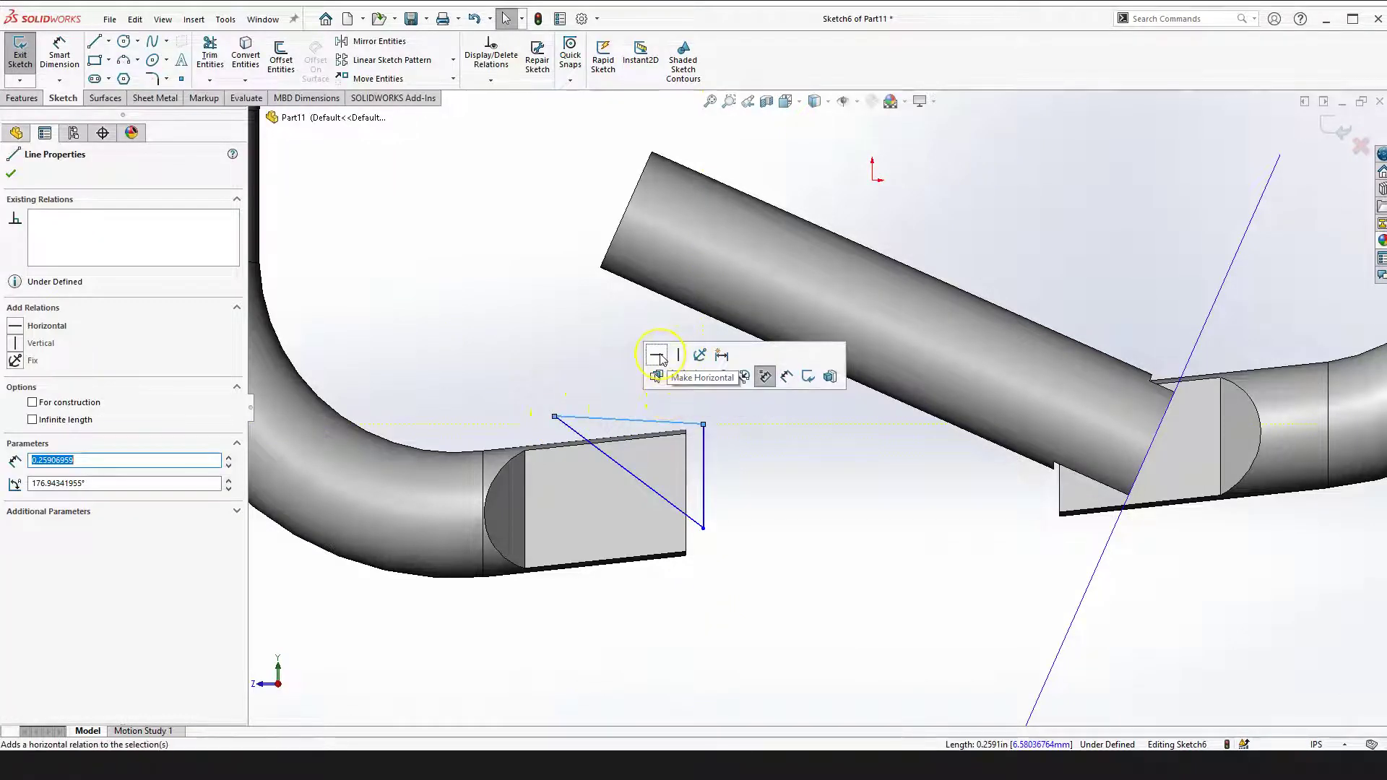
click(660, 356)
click(509, 372)
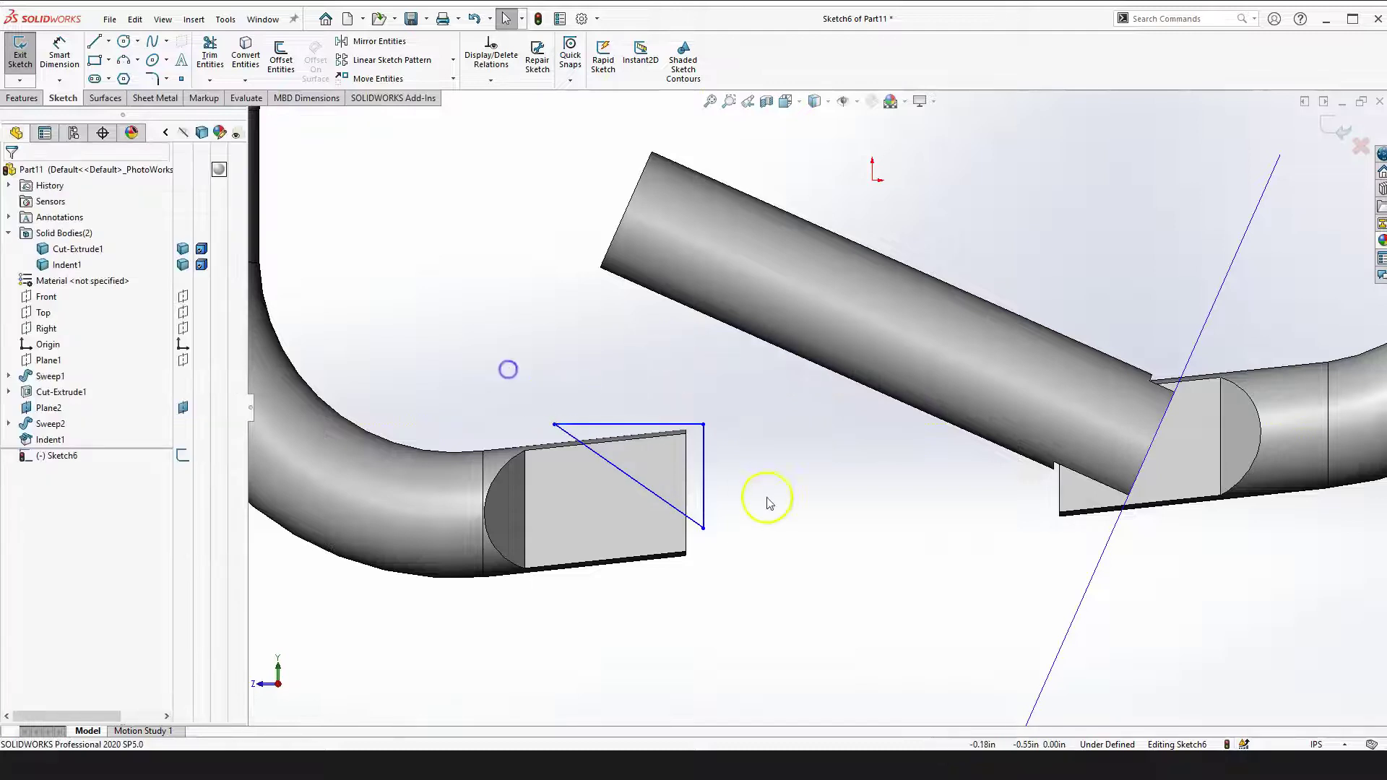
Dimension the angle between the triangle's sloped line and its vertical side as 45 degrees
middle_drag(764, 496, 806, 499)
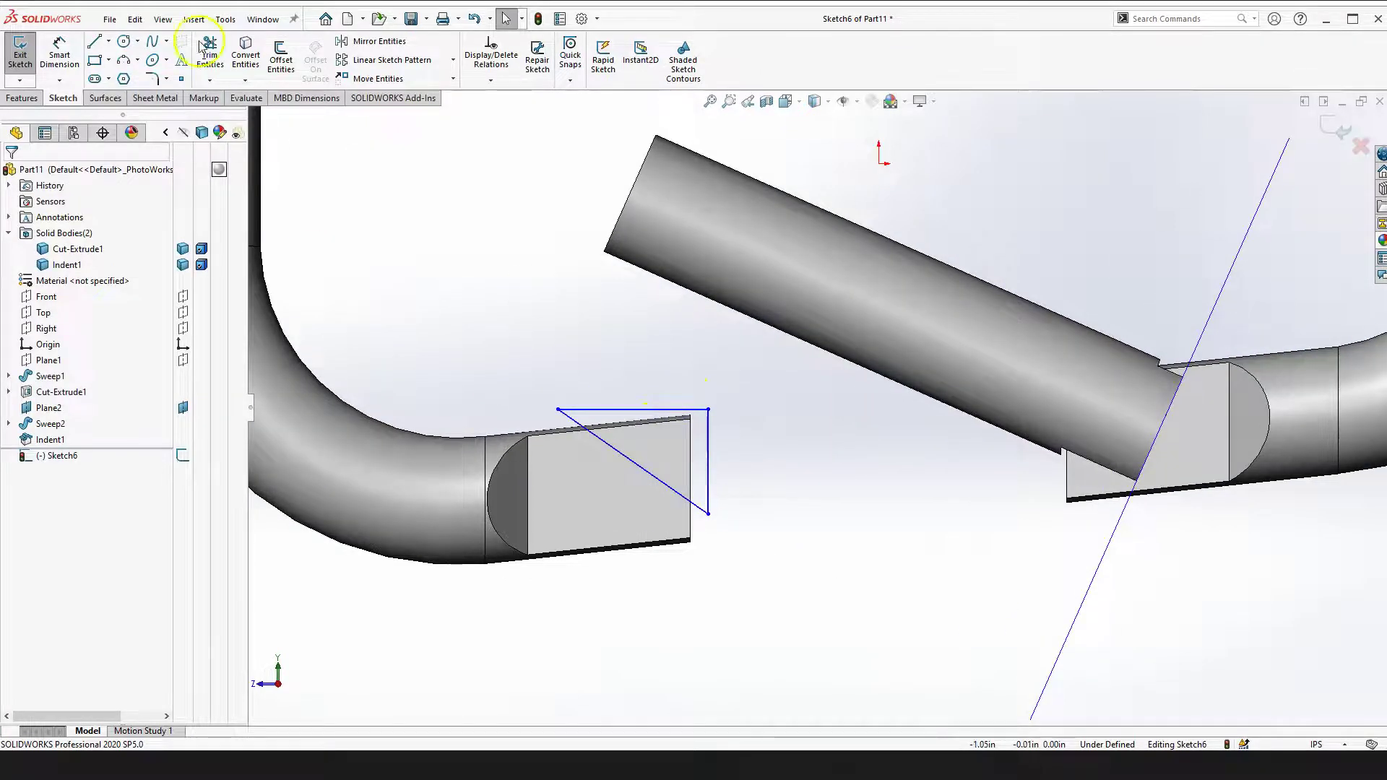
click(59, 52)
scroll(636, 461, down, 4)
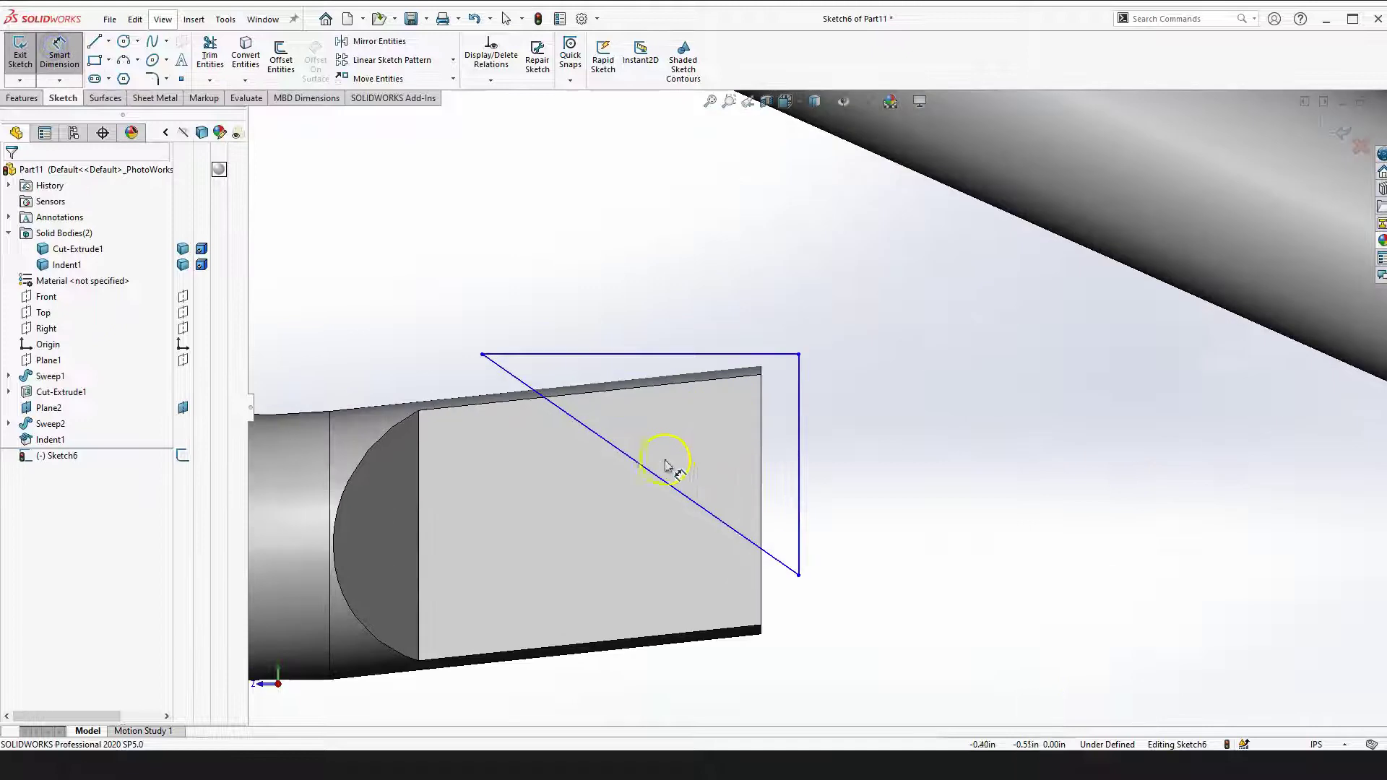
click(726, 530)
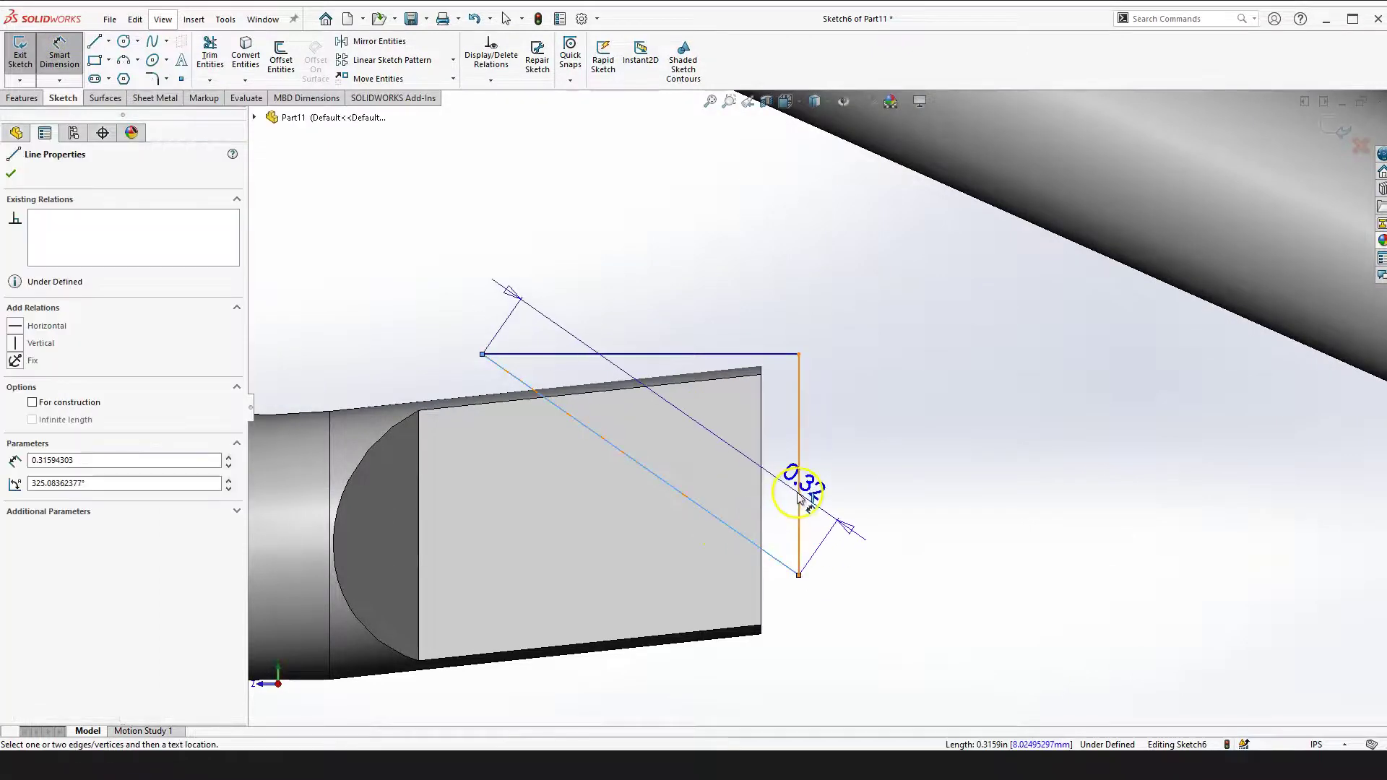
click(798, 493)
click(736, 468)
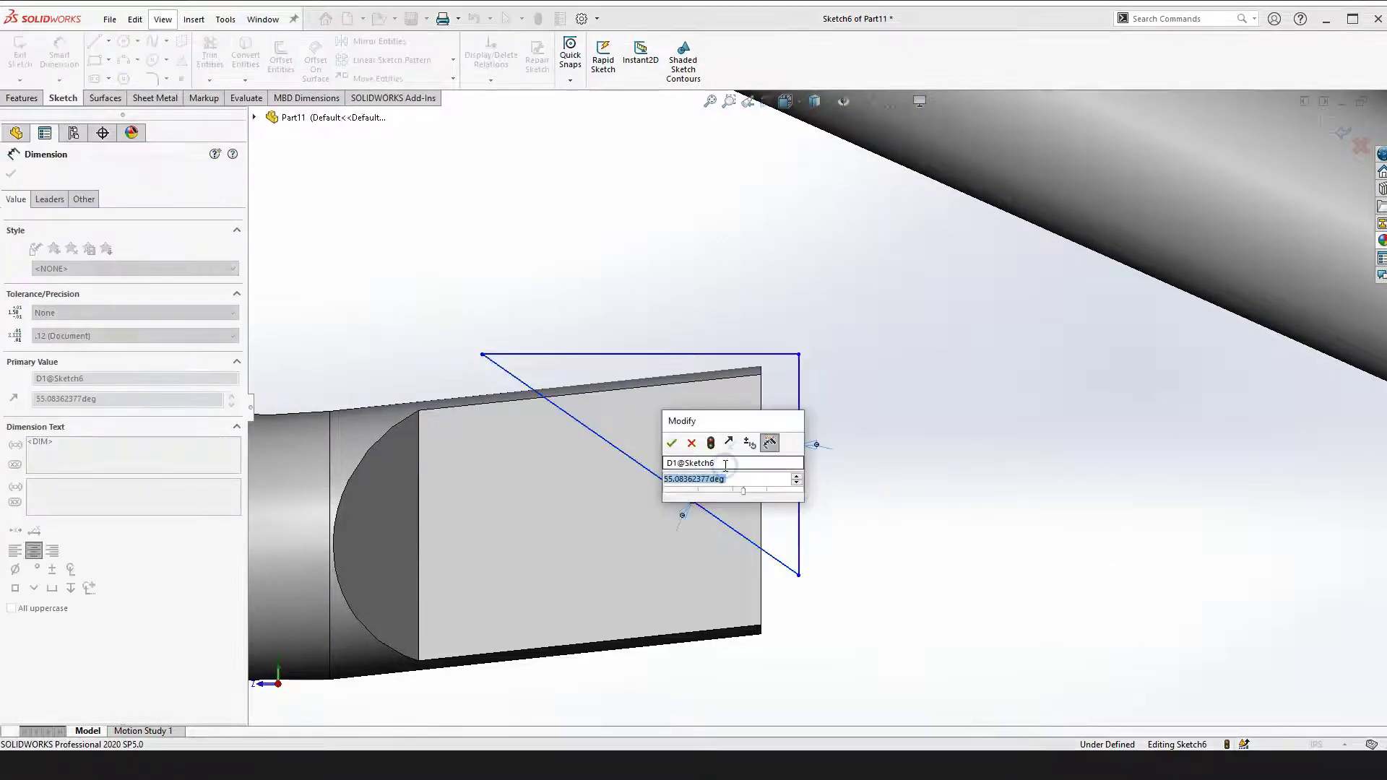
text(45)
key(Return)
key(Escape)
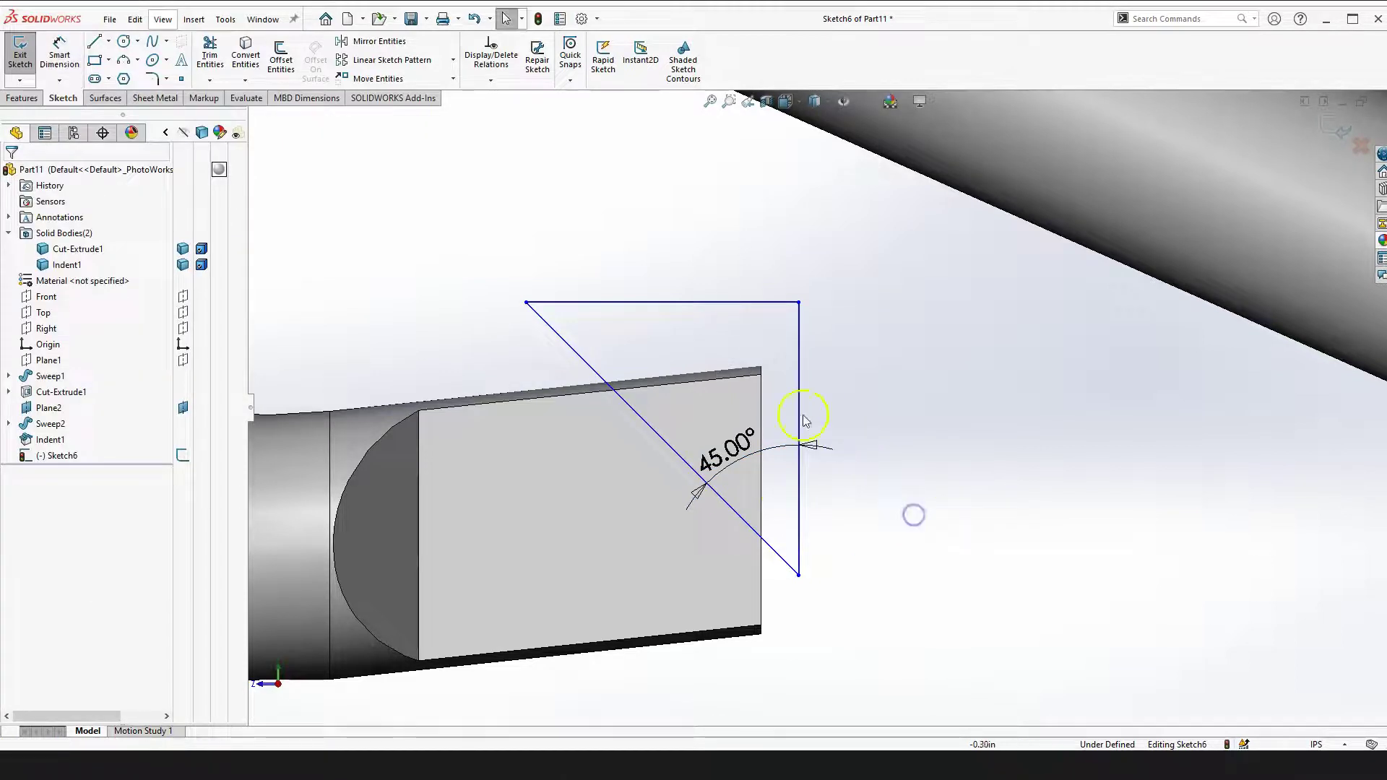
Shrink the triangle by moving its lower corner up along the vertical side
click(571, 348)
scroll(898, 505, up, 4)
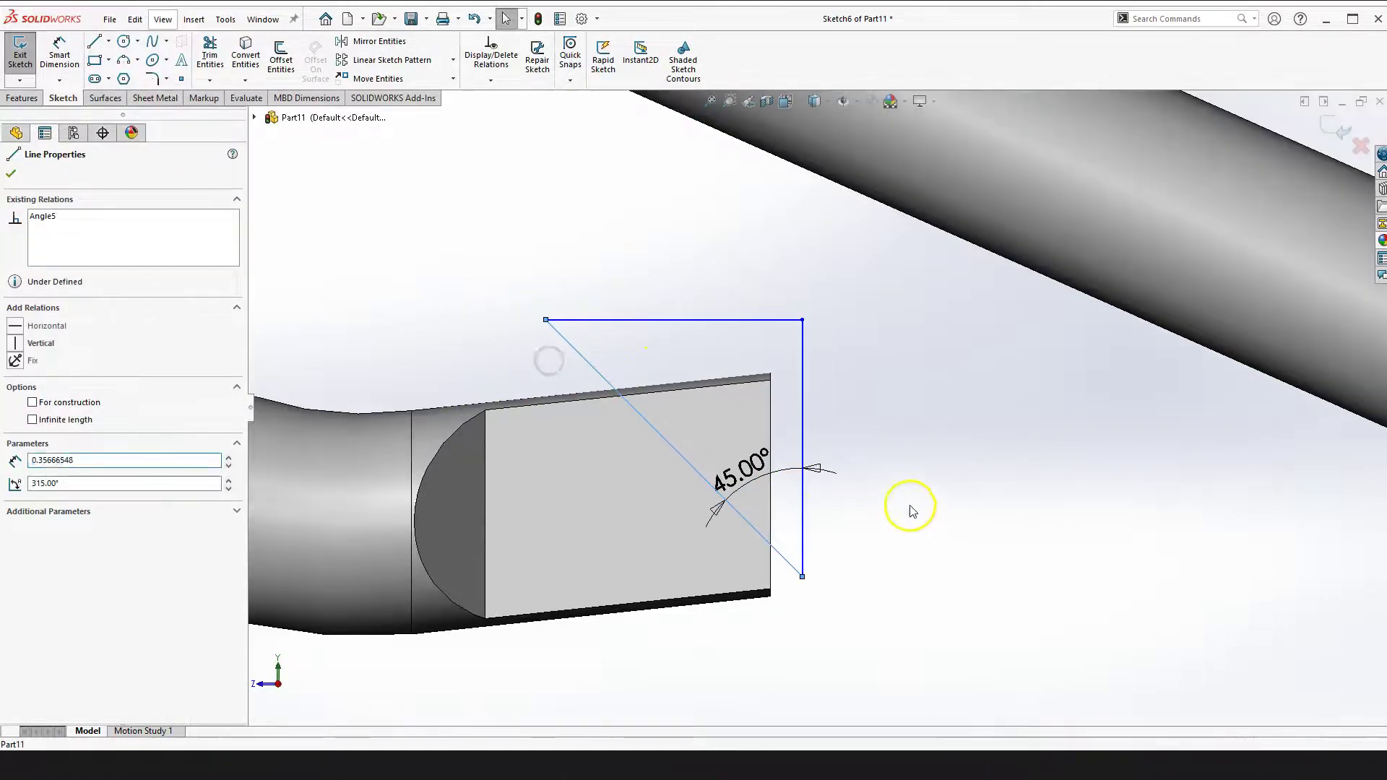
key(Escape)
scroll(777, 294, down, 2)
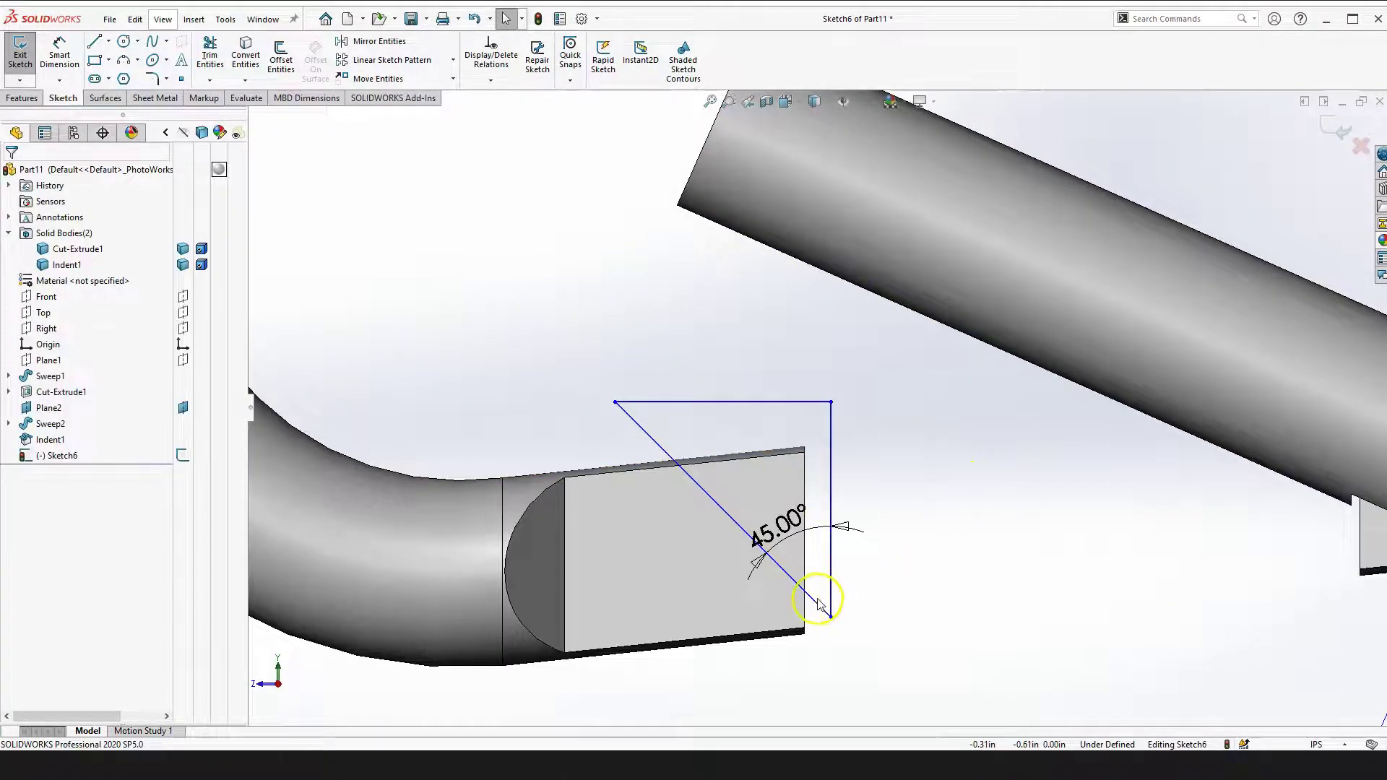
mouse_move(818, 606)
mouse_down()
mouse_move(821, 582)
mouse_move(822, 593)
mouse_up()
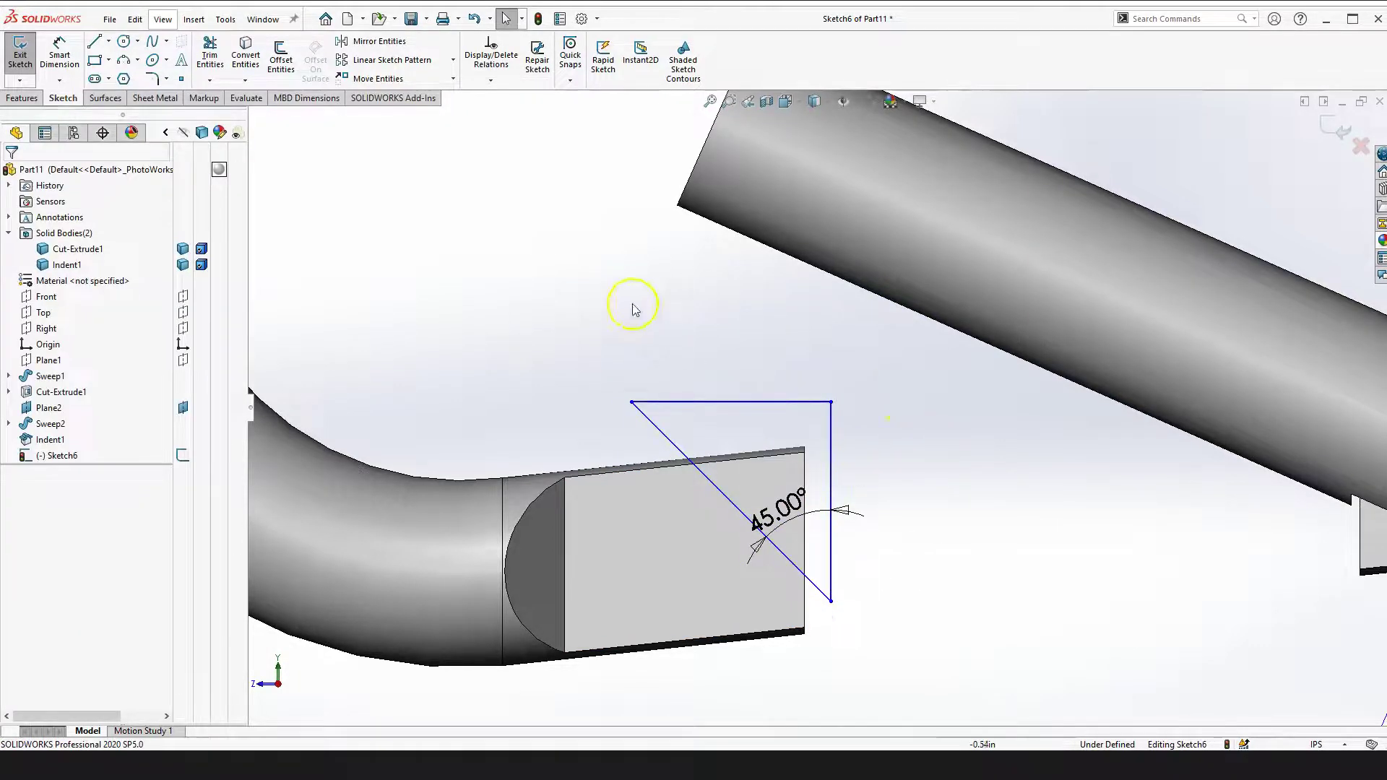
scroll(854, 531, up, 2)
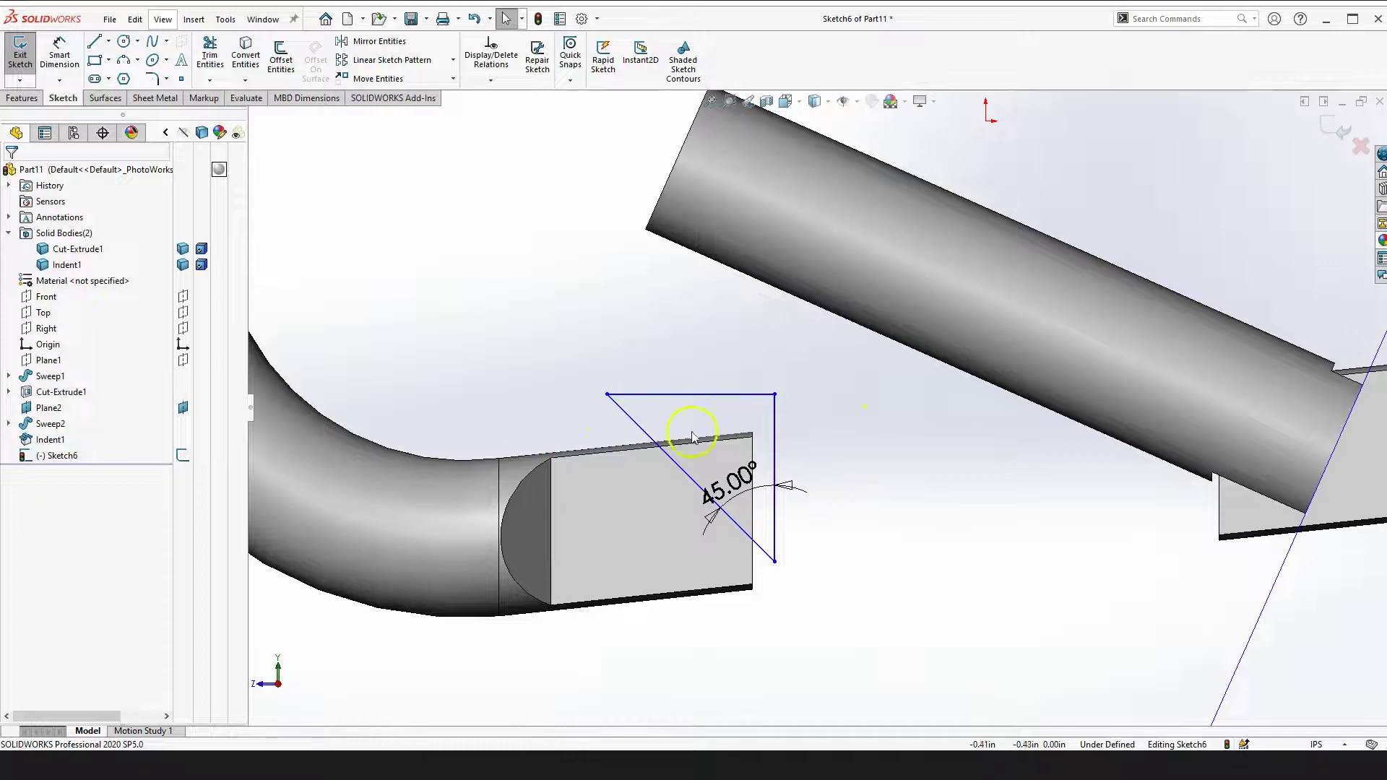
Make the triangle's vertical side collinear with the flat's end edge
click(775, 442)
scroll(775, 442, down, 4)
ctrl+click(752, 453)
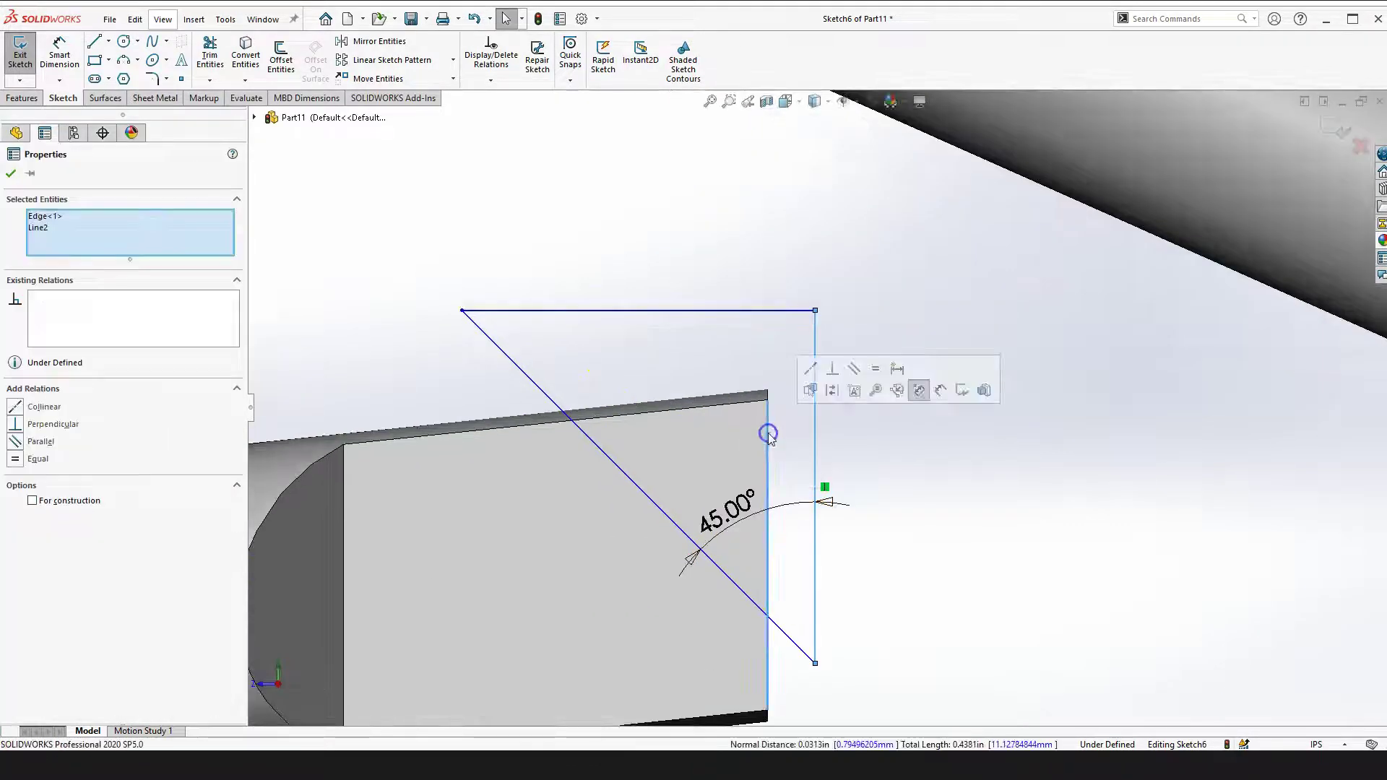
click(810, 369)
click(904, 481)
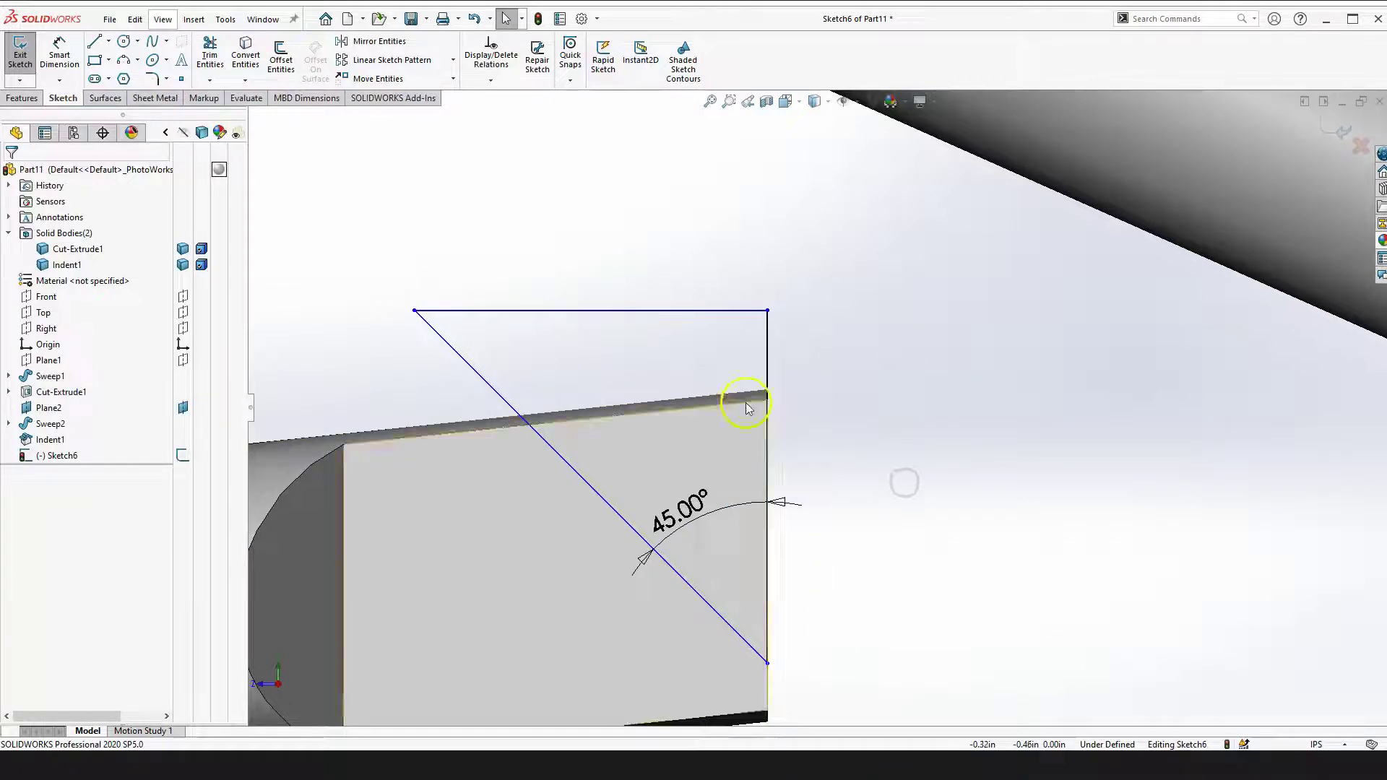
Reduce the triangle slightly by moving its upper inner corner toward the flat's end
scroll(818, 406, up, 3)
mouse_move(584, 351)
mouse_down()
mouse_move(598, 373)
mouse_move(597, 360)
mouse_up()
click(945, 583)
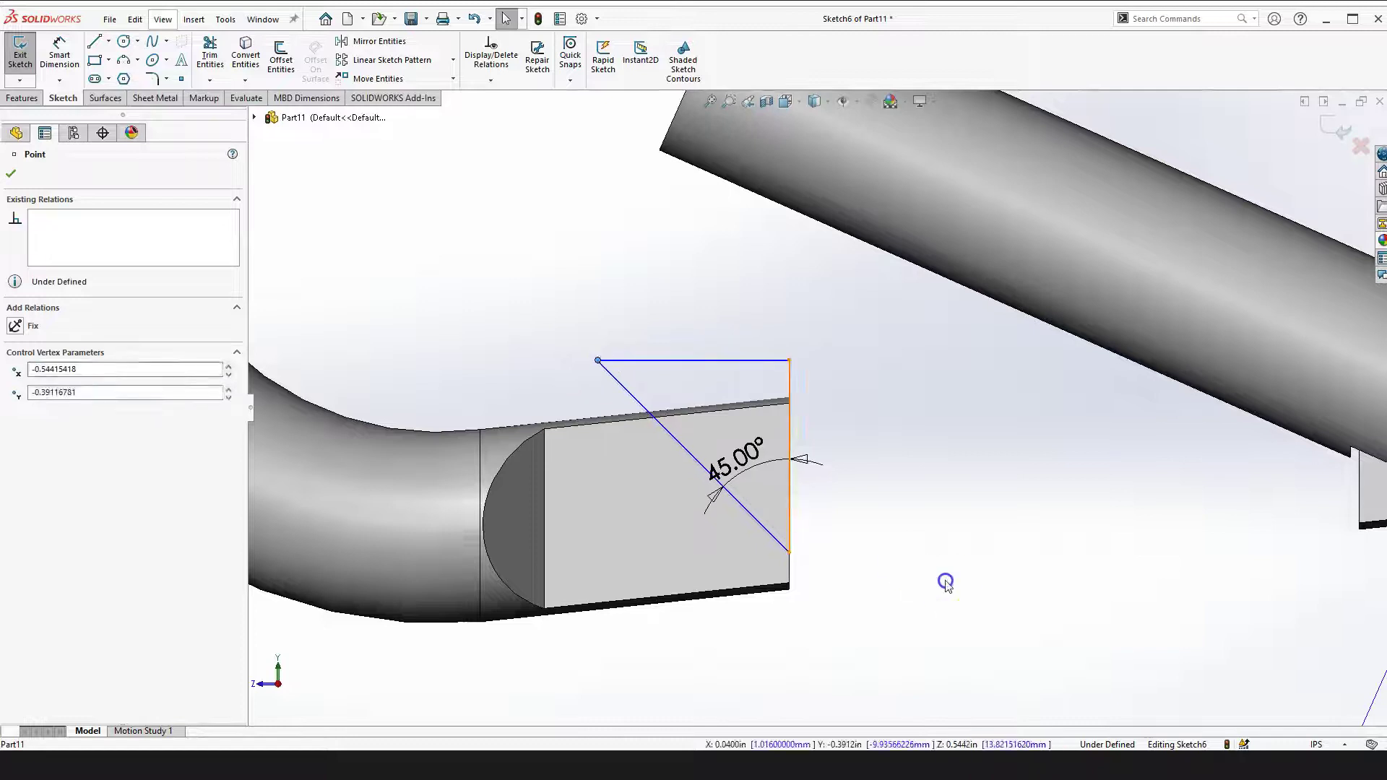
Dimension the vertical distance between the triangle's lower corner and the flat's lower end corner, accepting the drawn value
click(59, 54)
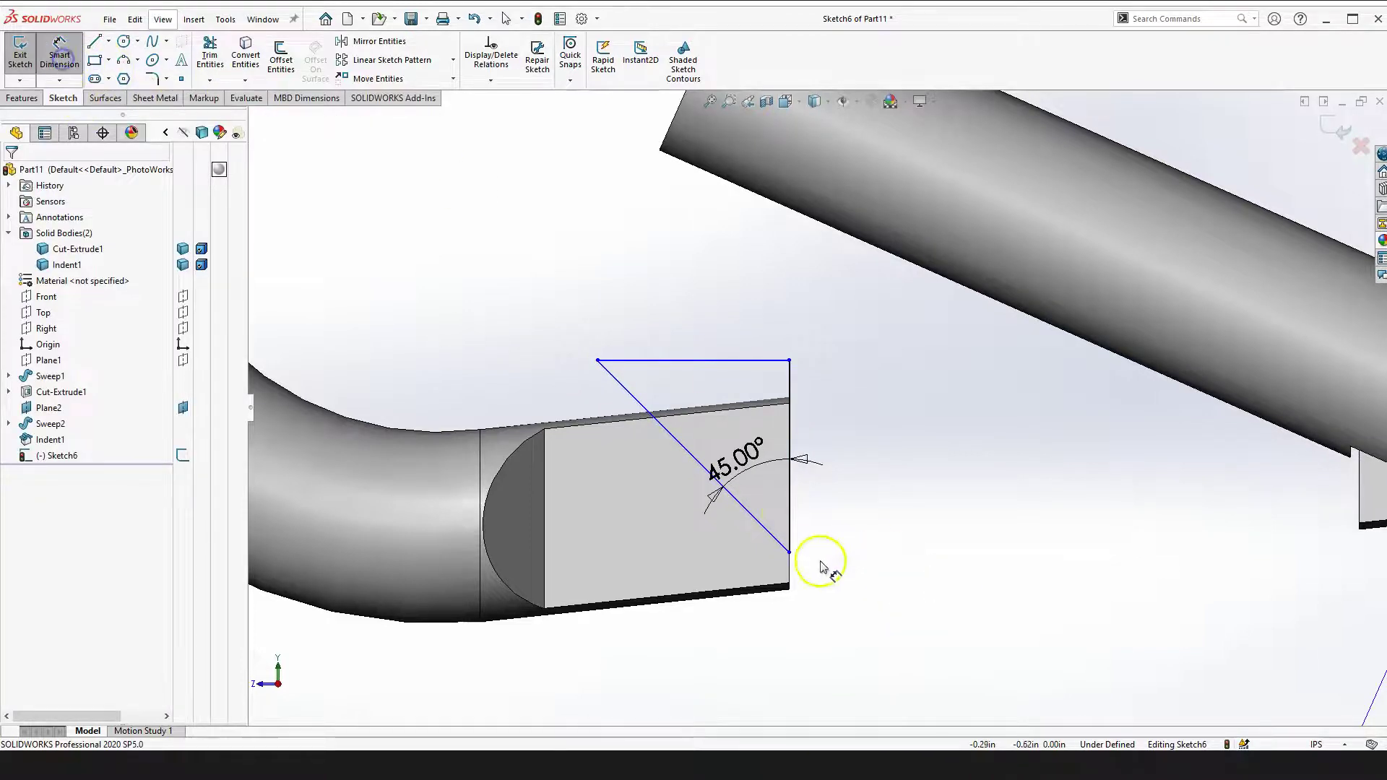
click(790, 552)
click(905, 509)
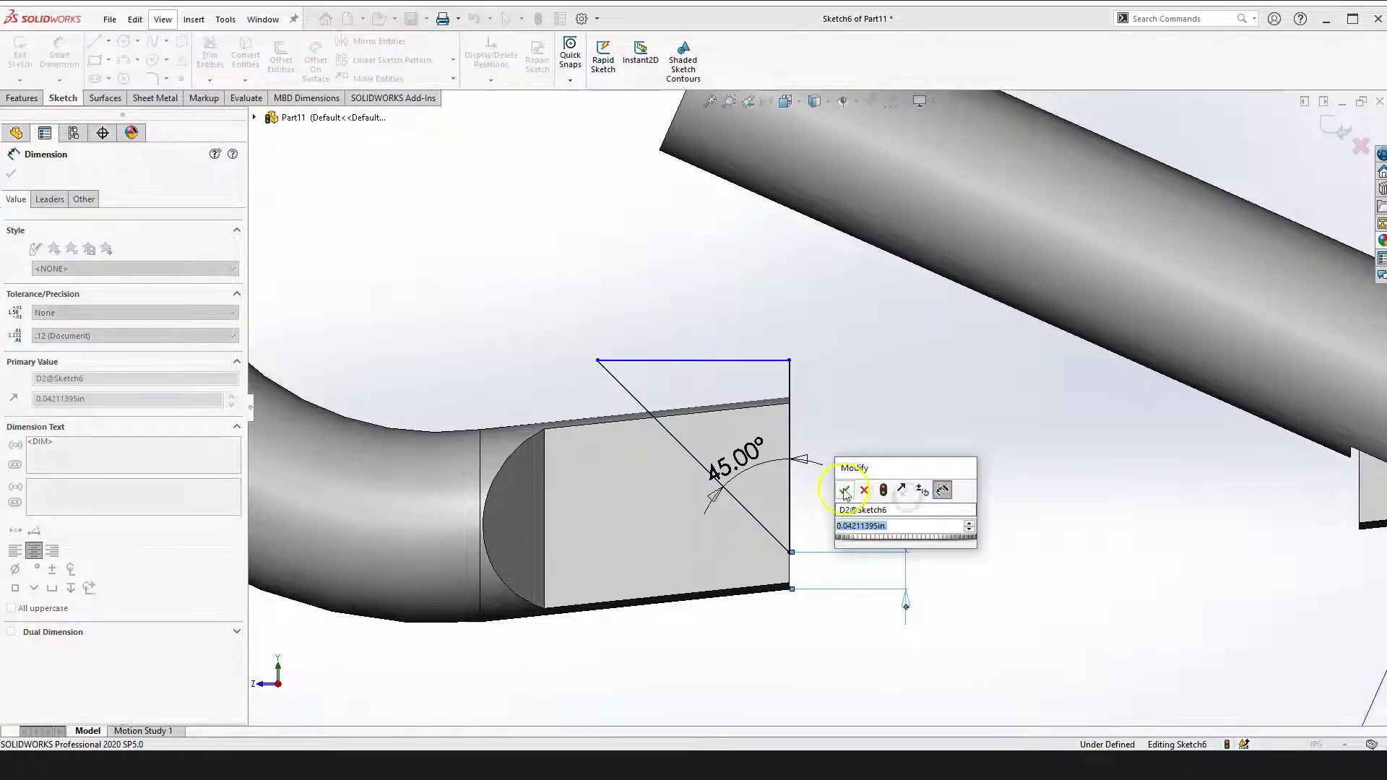
click(833, 399)
key(Escape)
scroll(824, 406, up, 3)
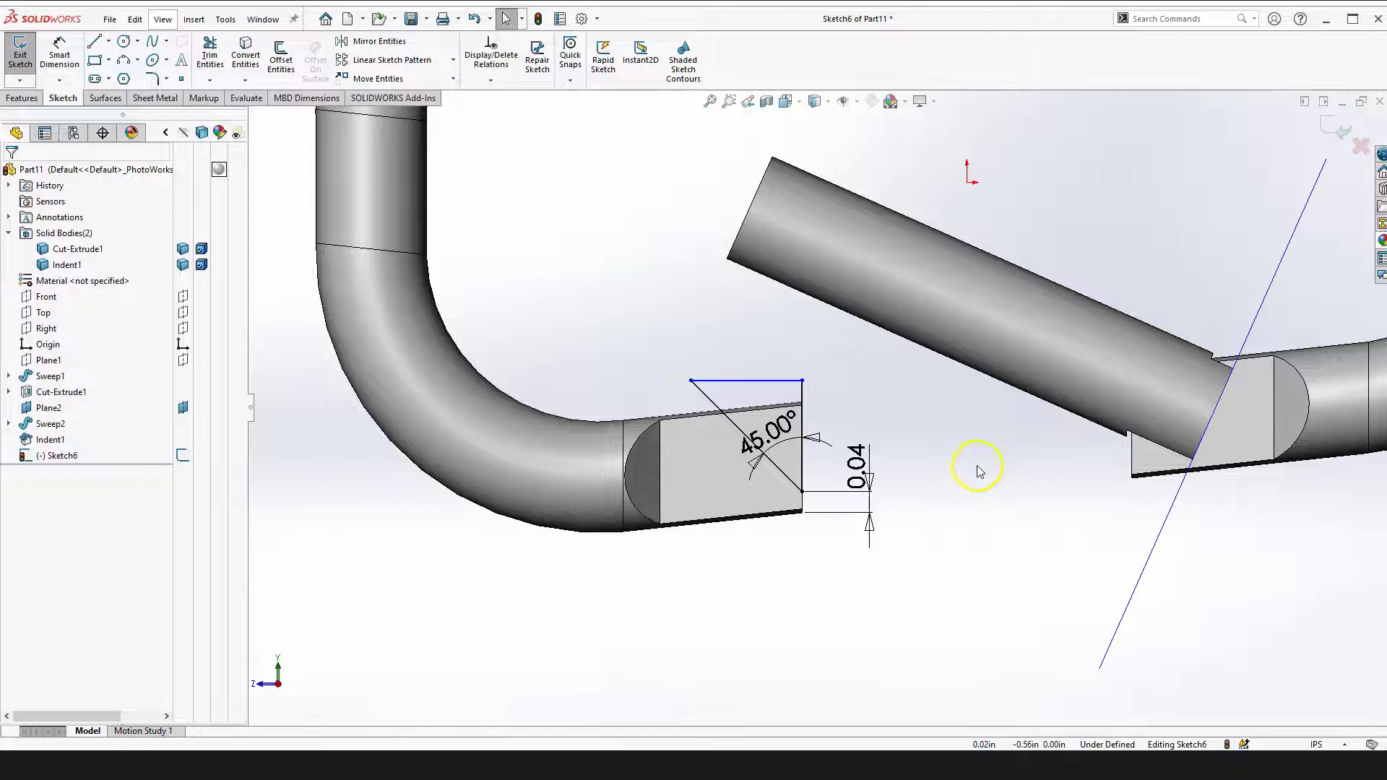
key(s)
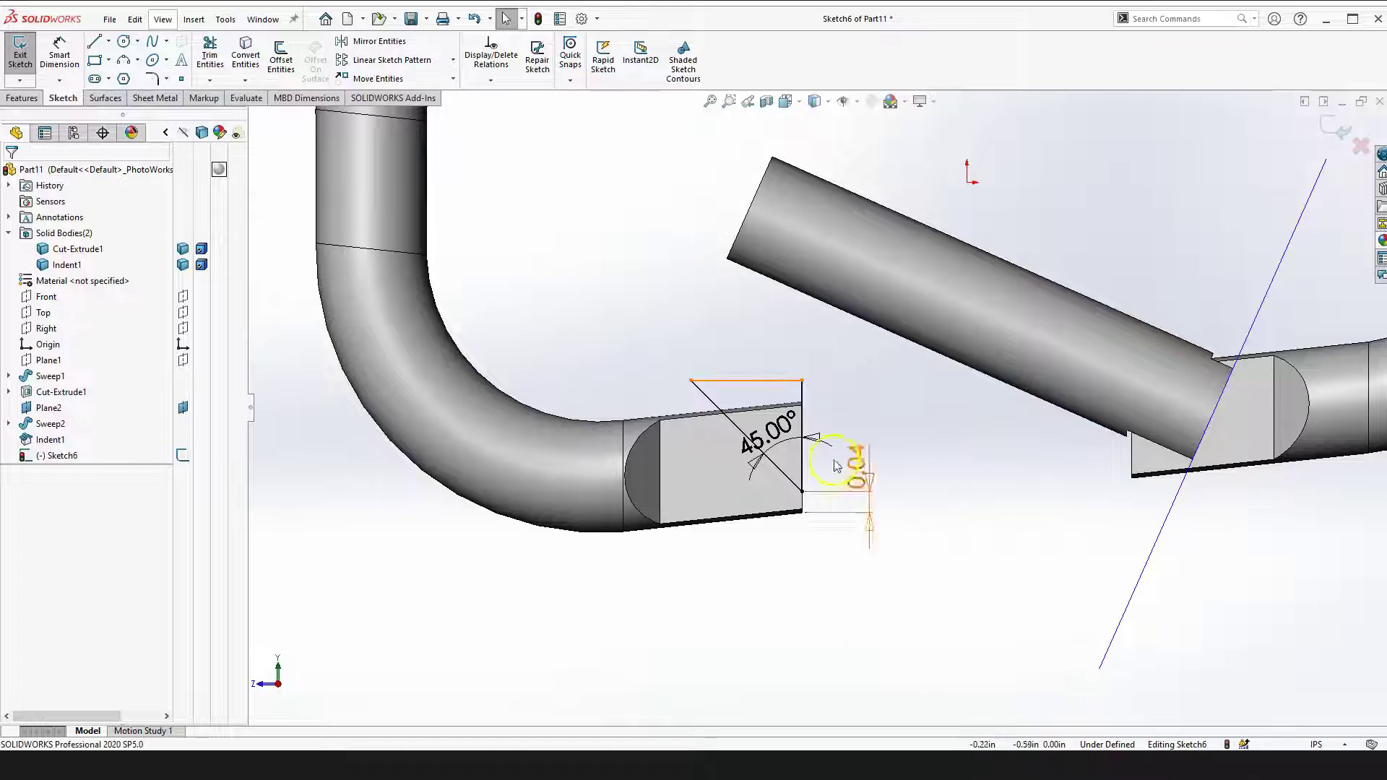
scroll(901, 432, down, 2)
click(28, 100)
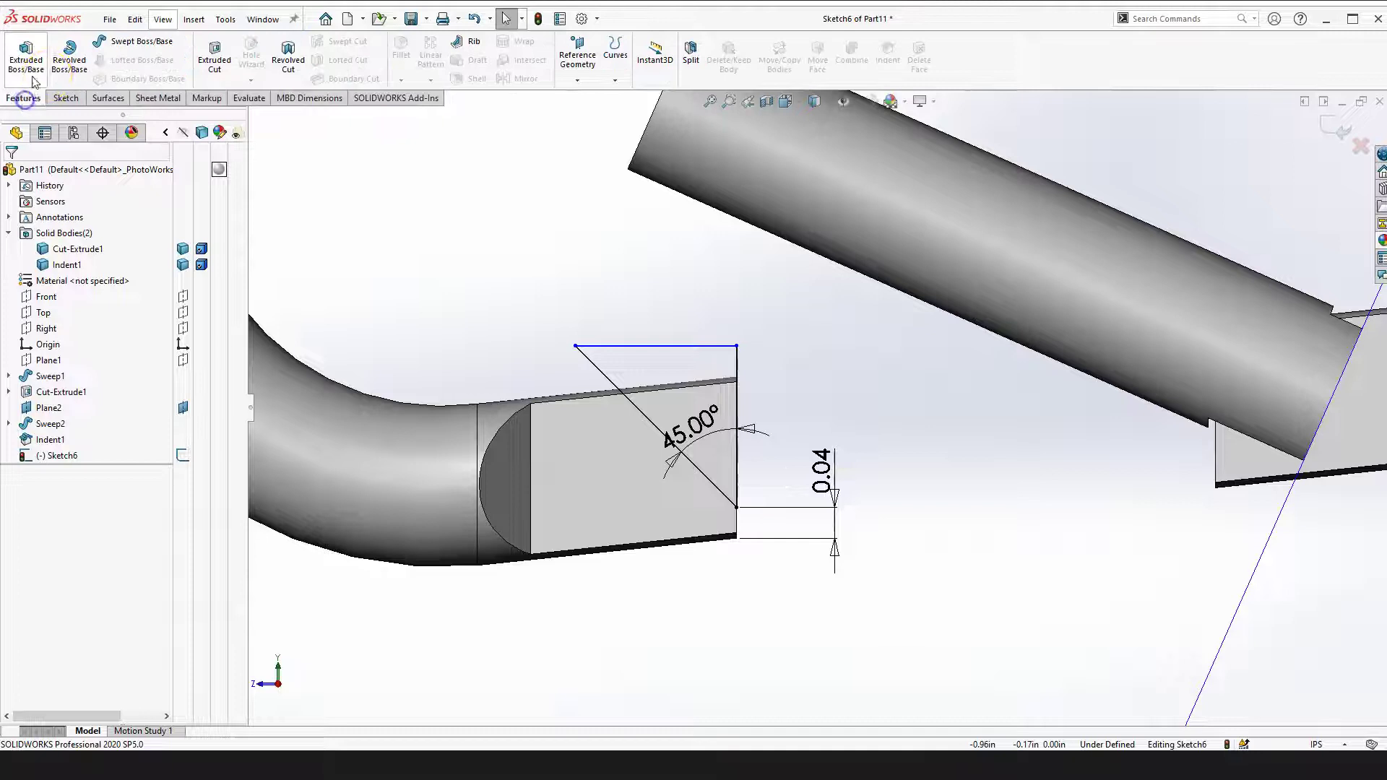
scroll(578, 303, up, 2)
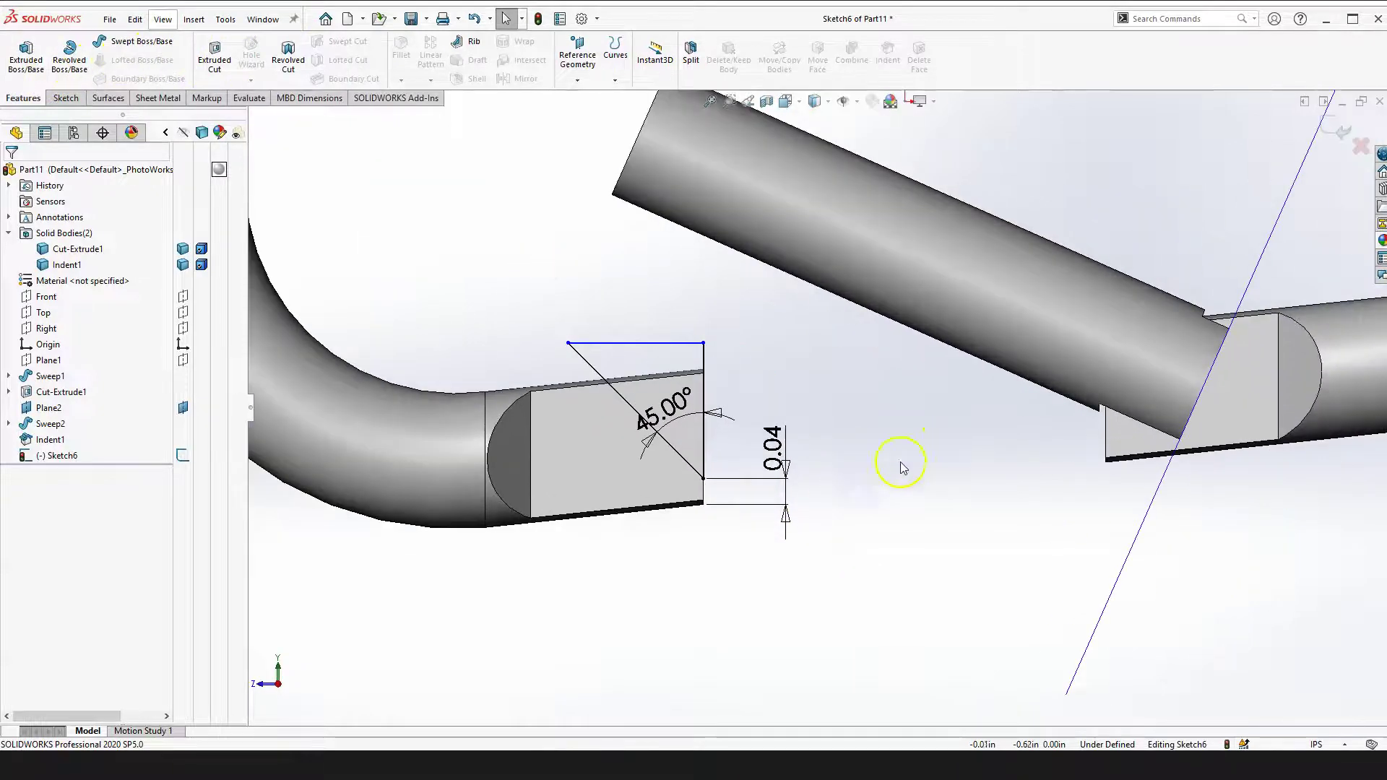
key(s)
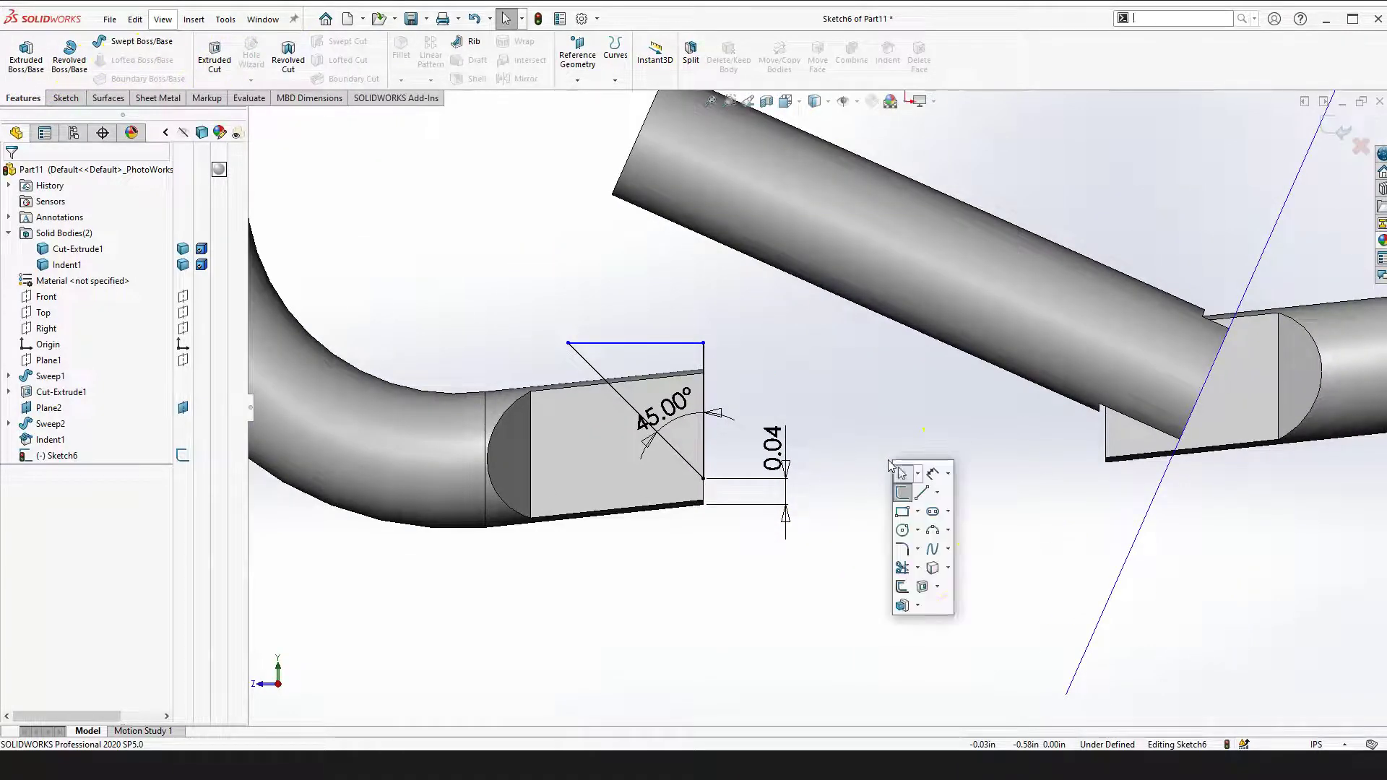
click(830, 381)
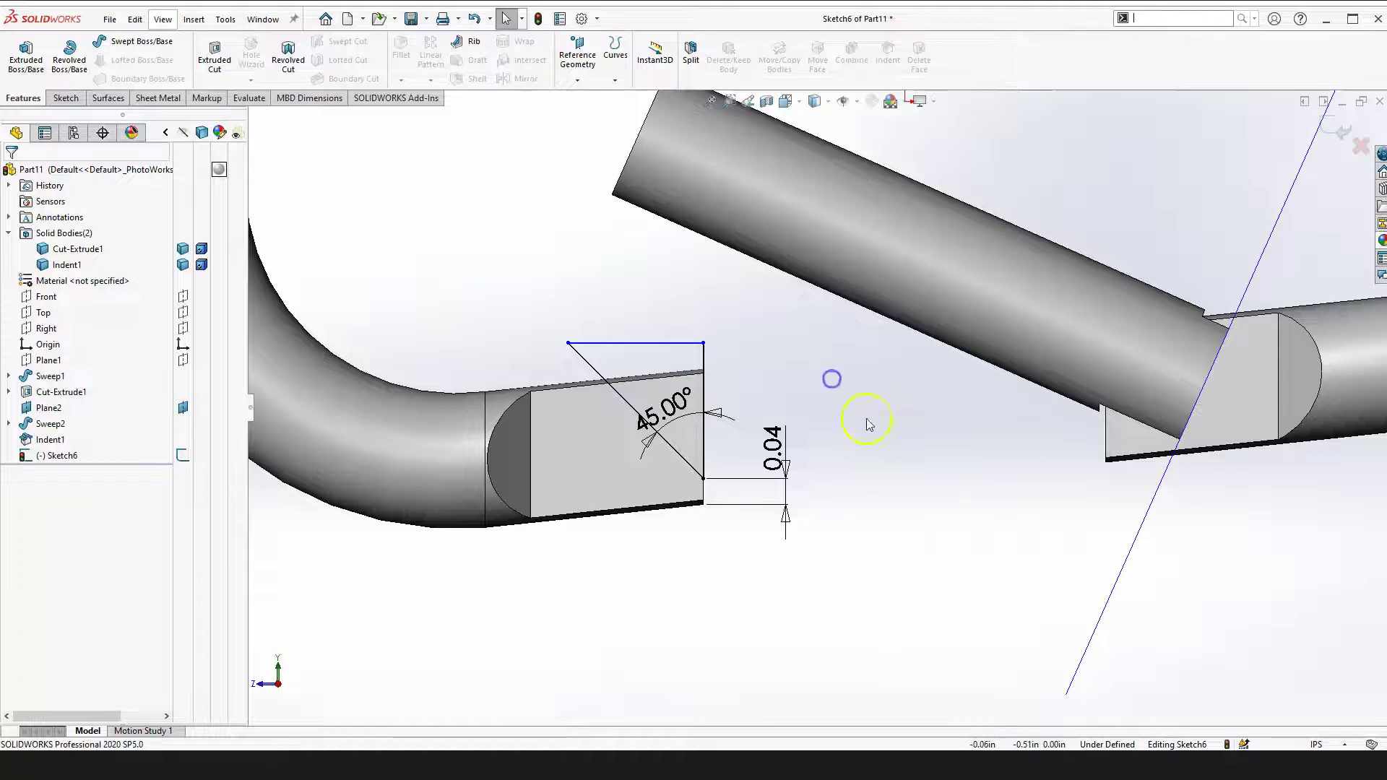
key(s)
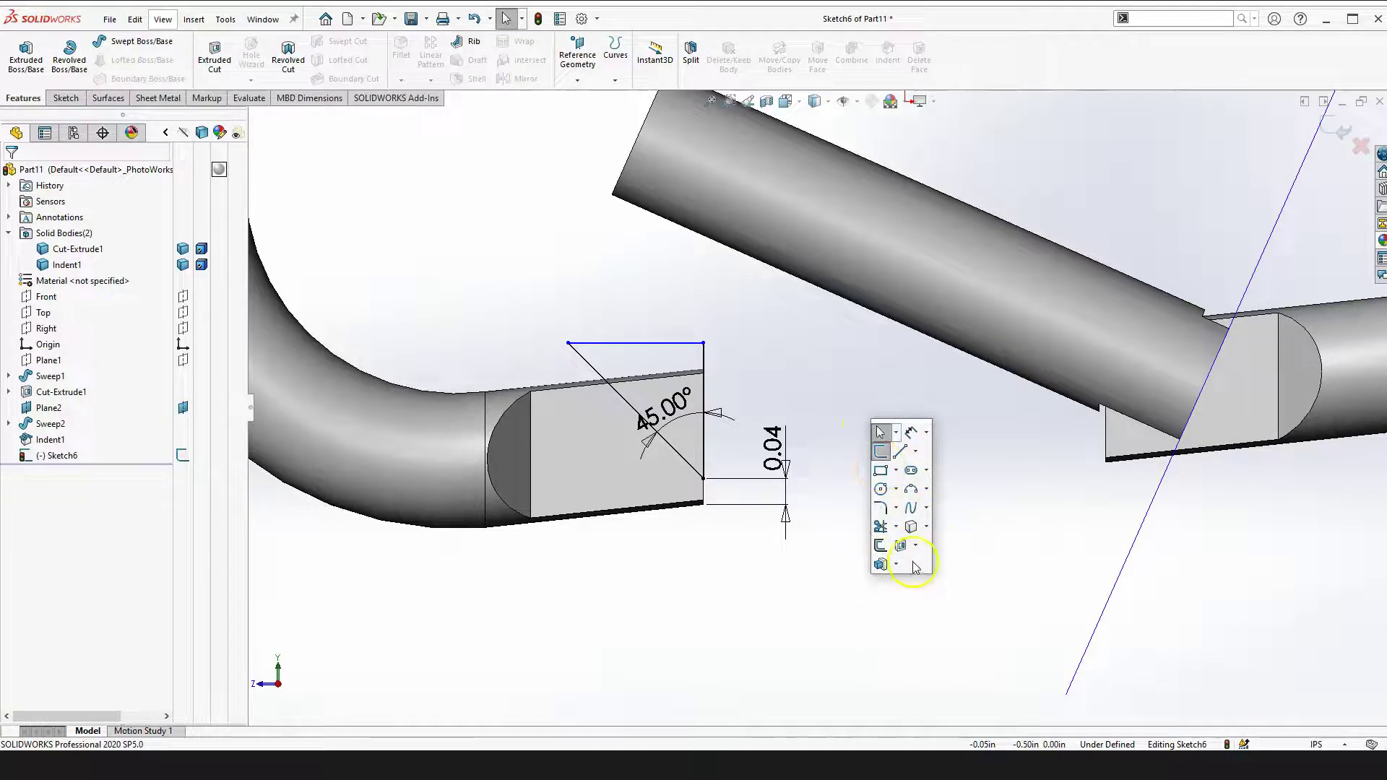
click(961, 570)
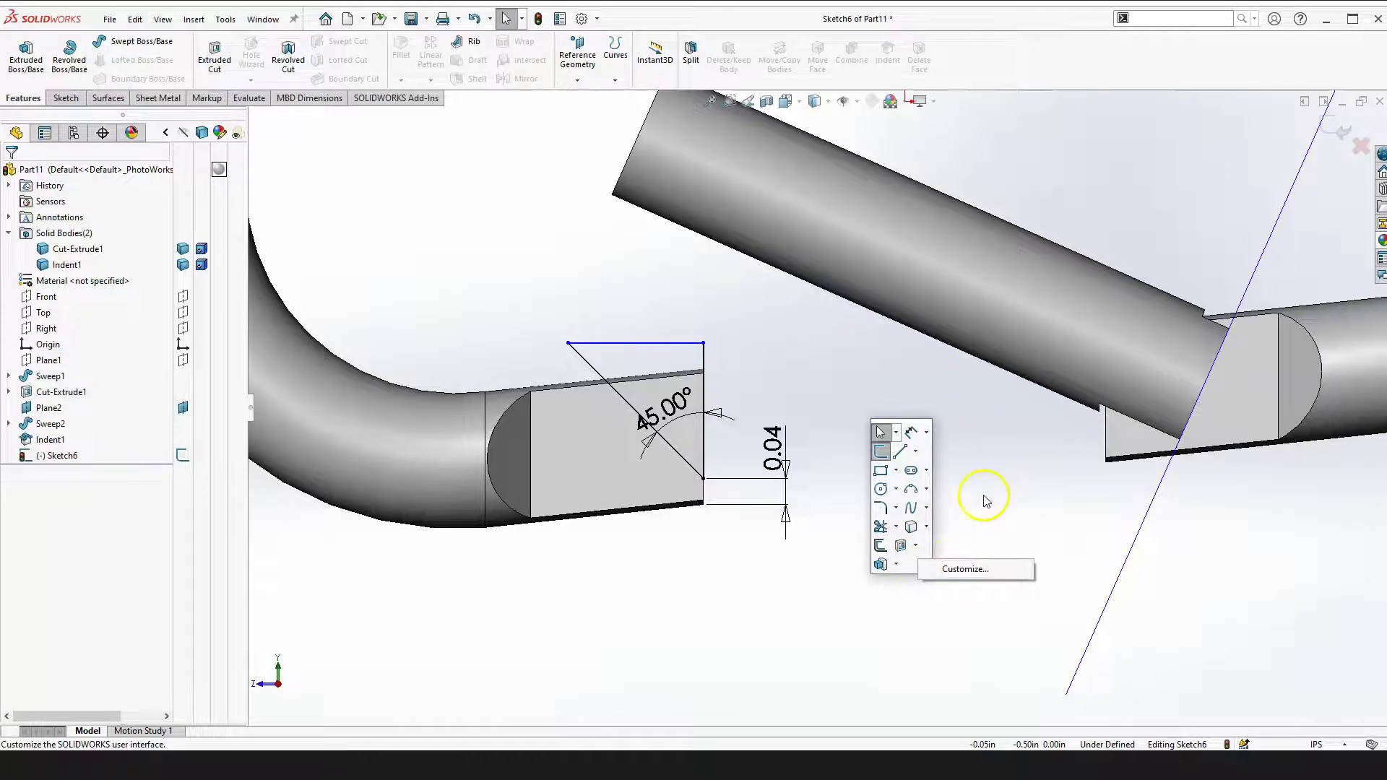
click(986, 501)
Cut-extrude the triangle with the Through All - Both end condition to bevel the left flat's end
key(s)
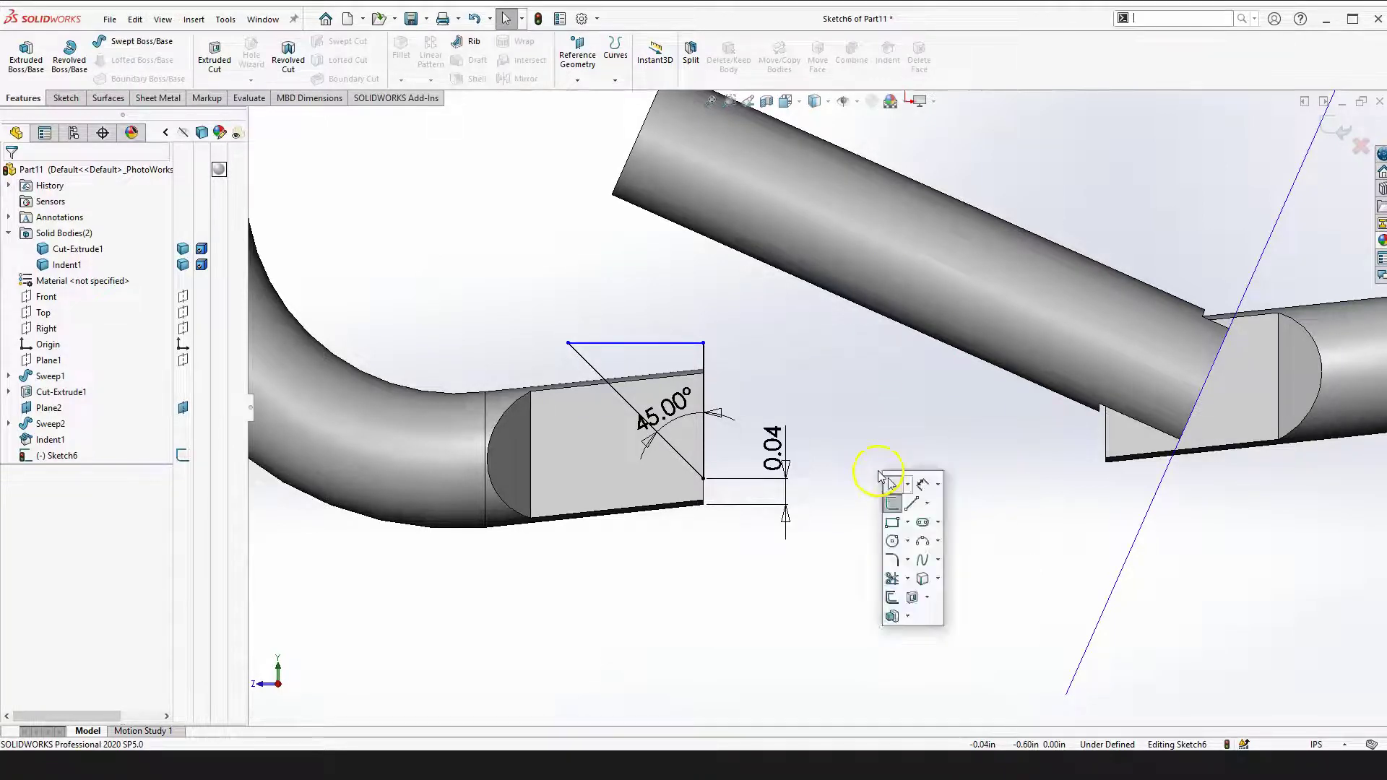
click(912, 598)
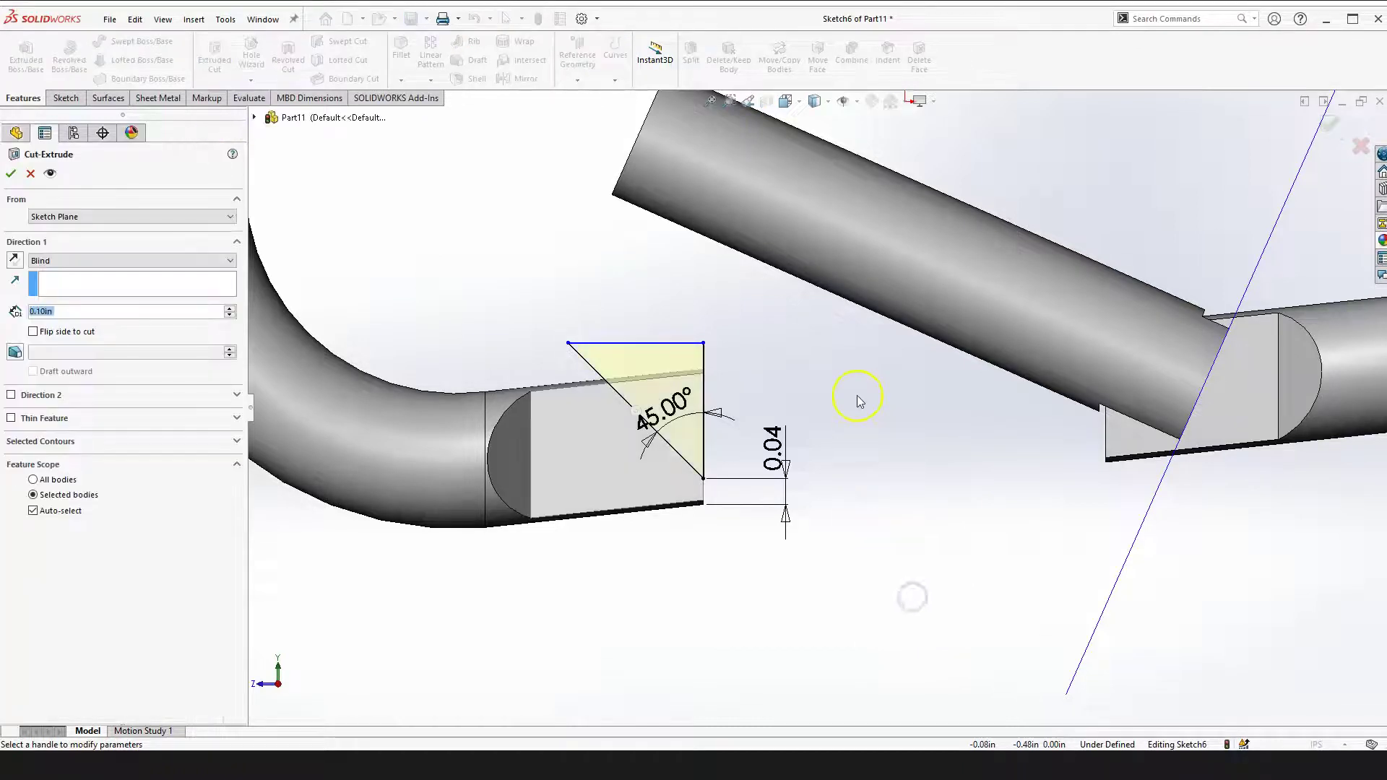
click(73, 262)
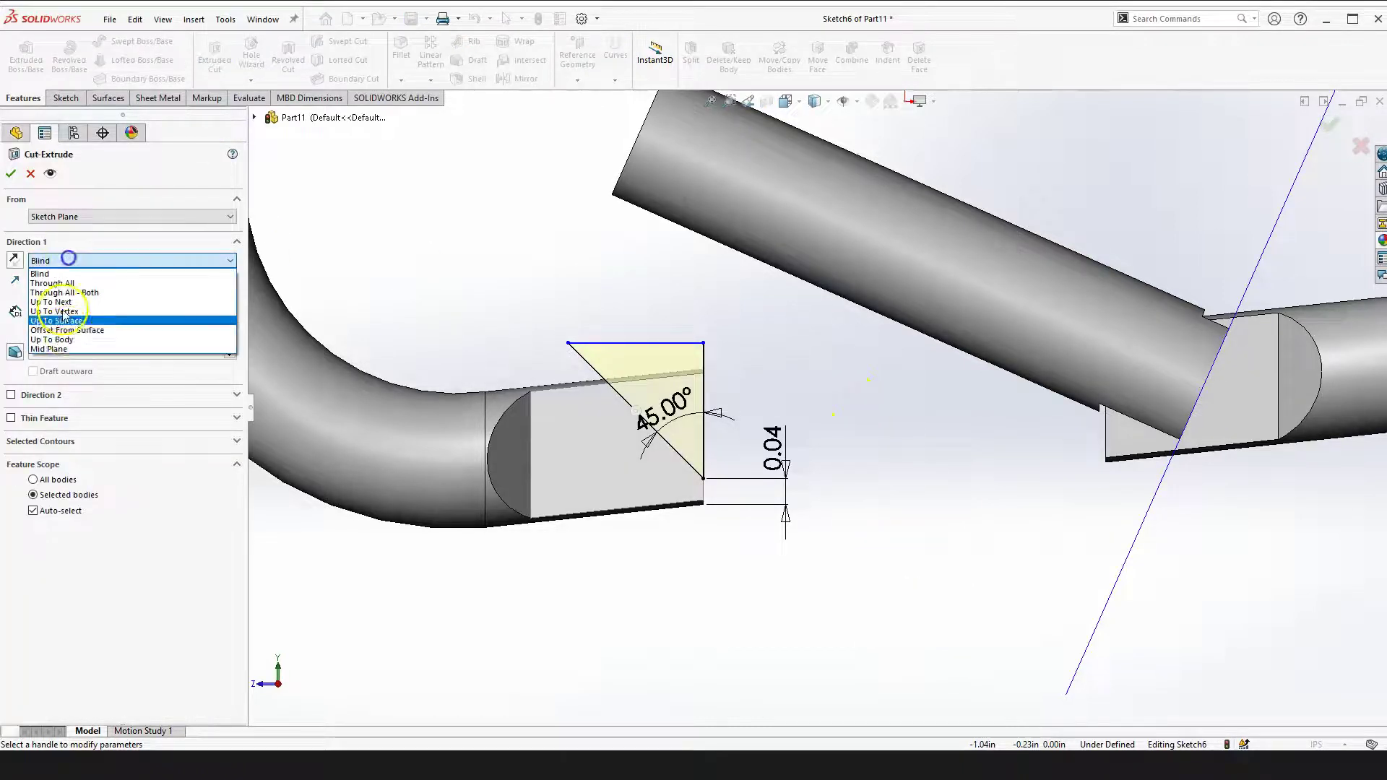
click(66, 348)
click(87, 258)
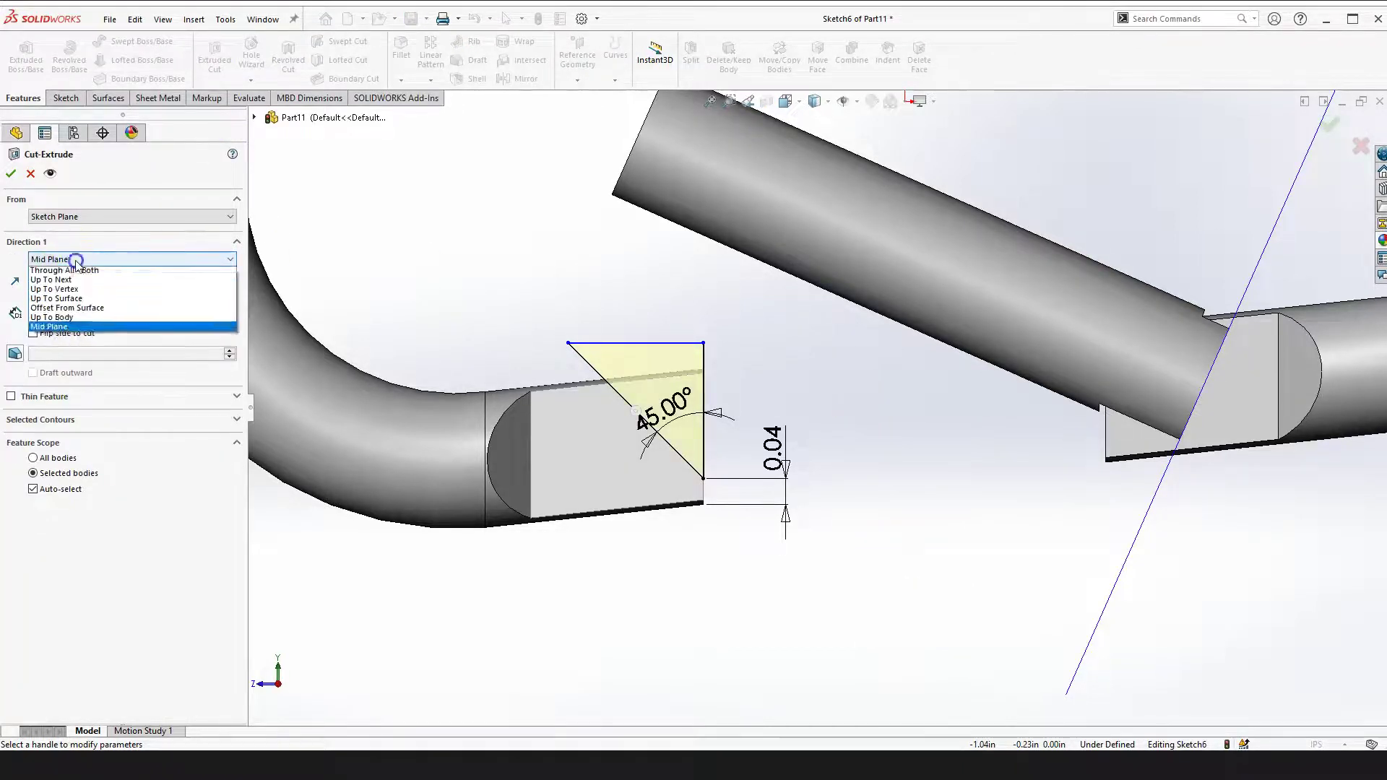
click(85, 294)
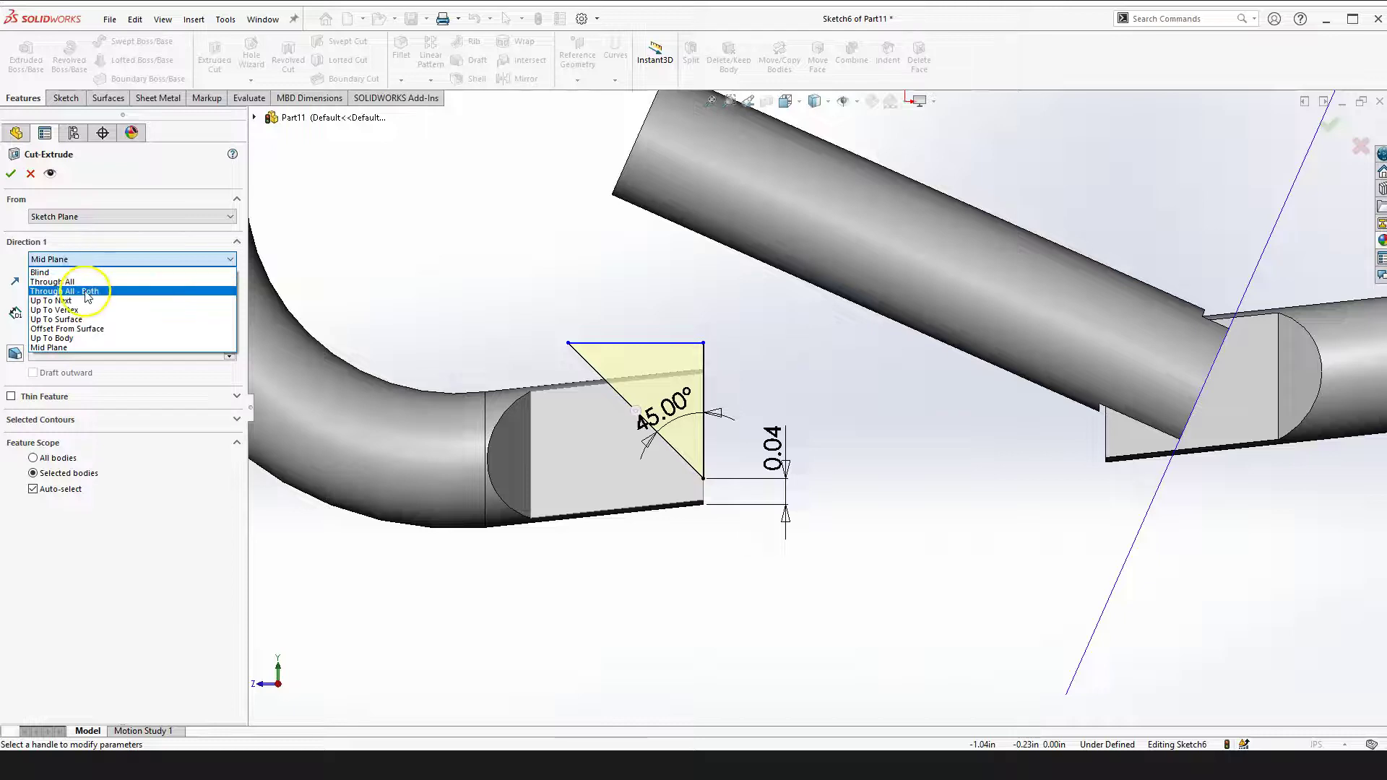
click(10, 173)
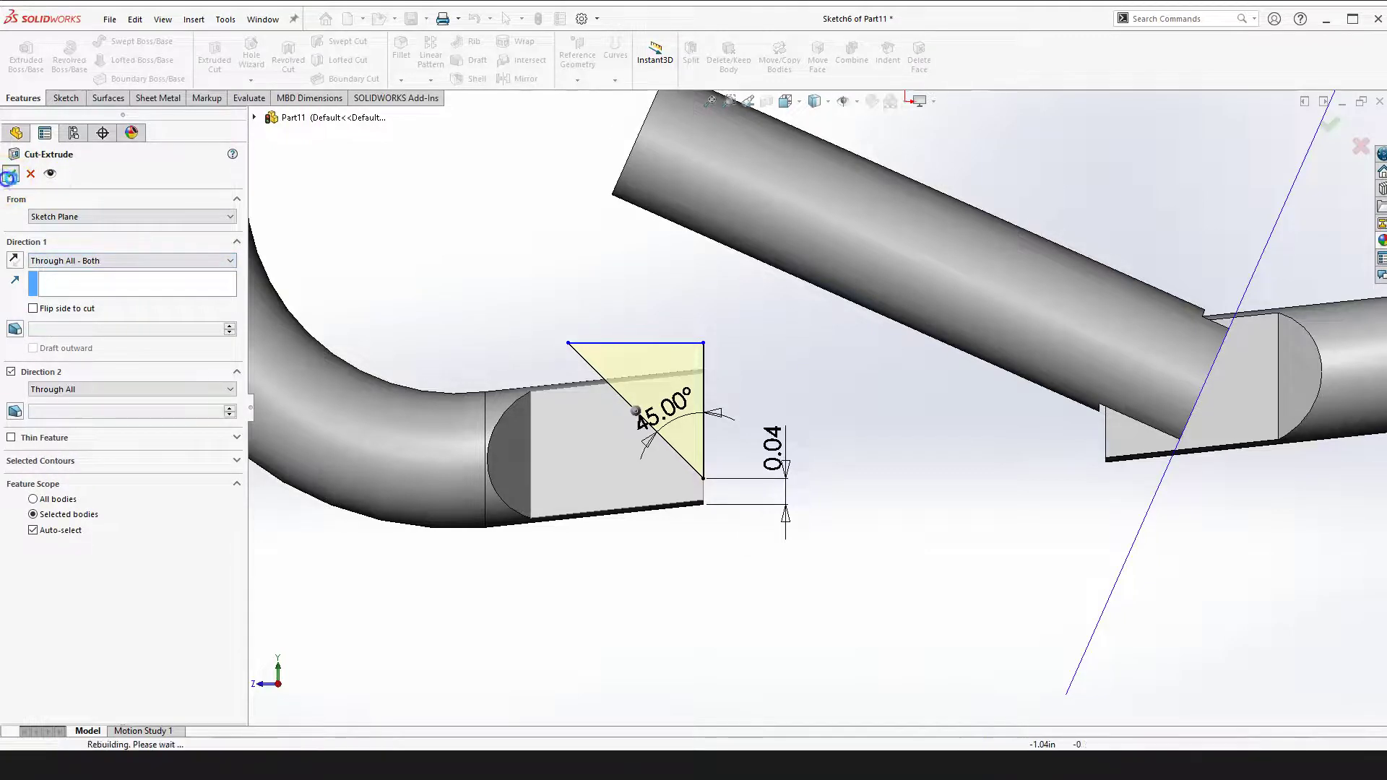
click(907, 622)
scroll(820, 410, up, 3)
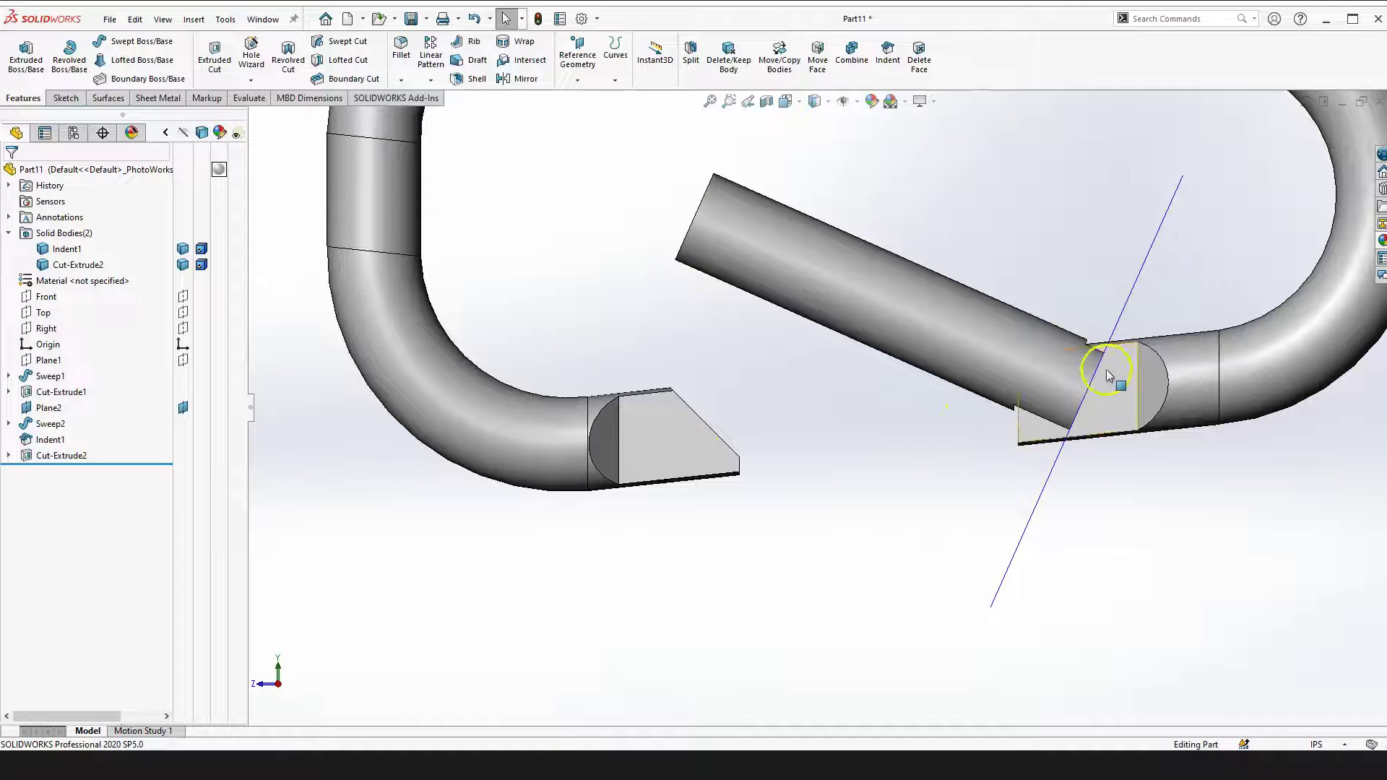
Fillet the lower edge of the bevelled left flat's end face with a 0.03 in radius
scroll(746, 452, down, 6)
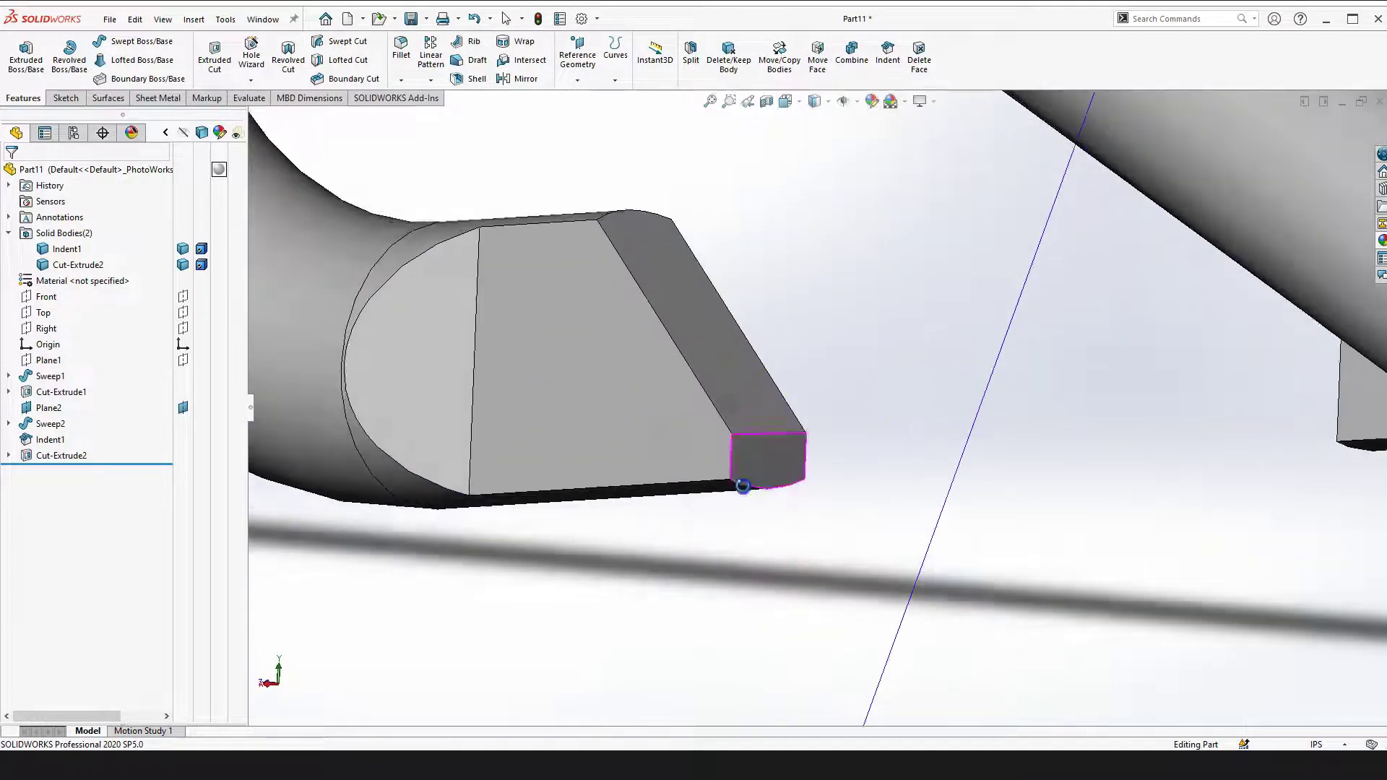
scroll(748, 486, down, 1)
click(770, 485)
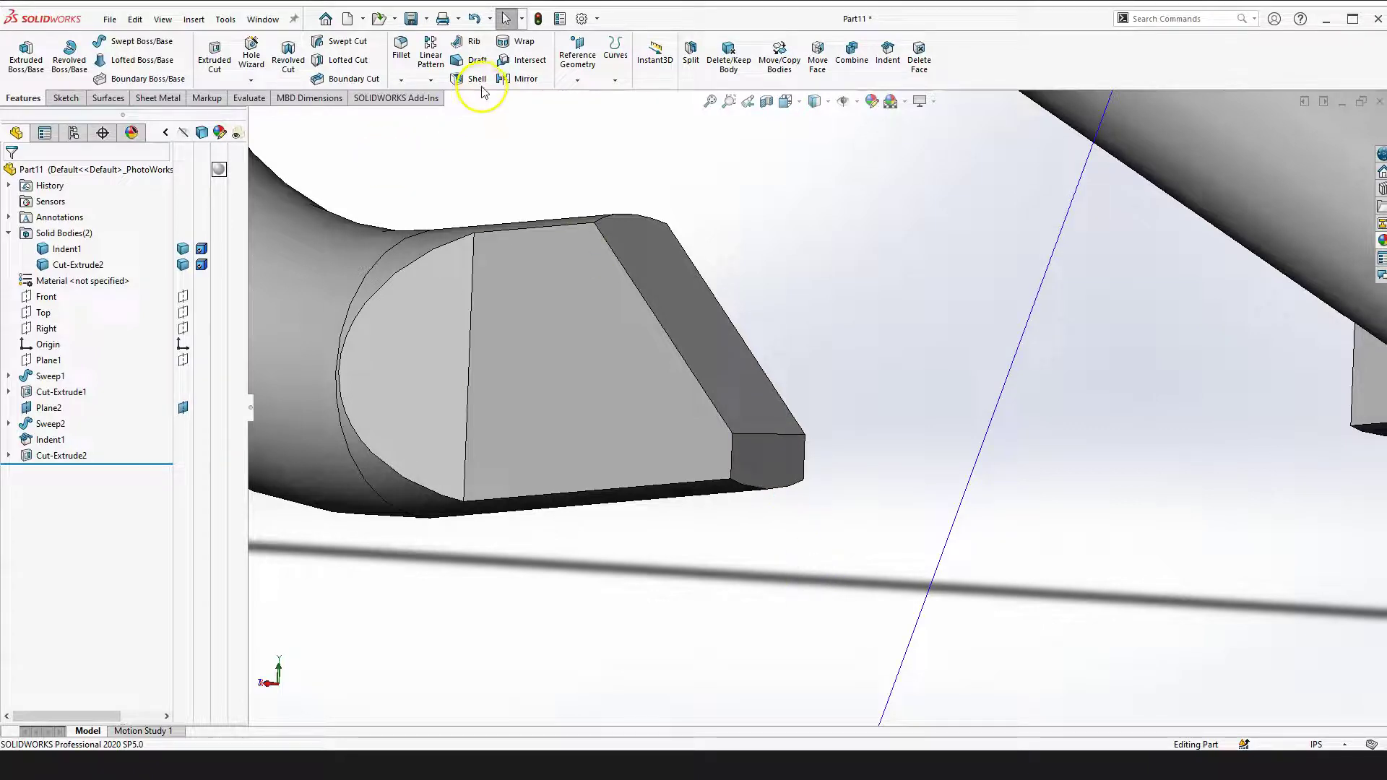
click(775, 485)
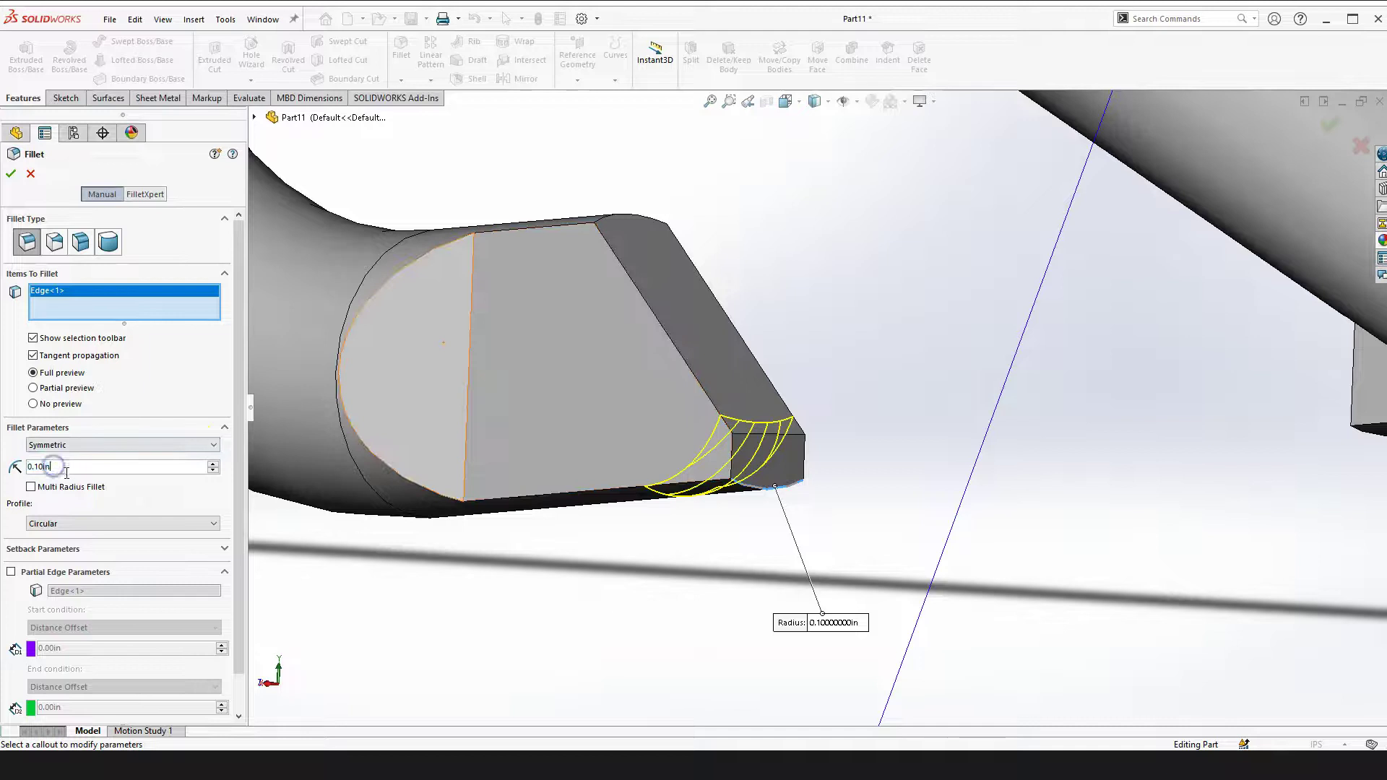
text(.01)
key(Return)
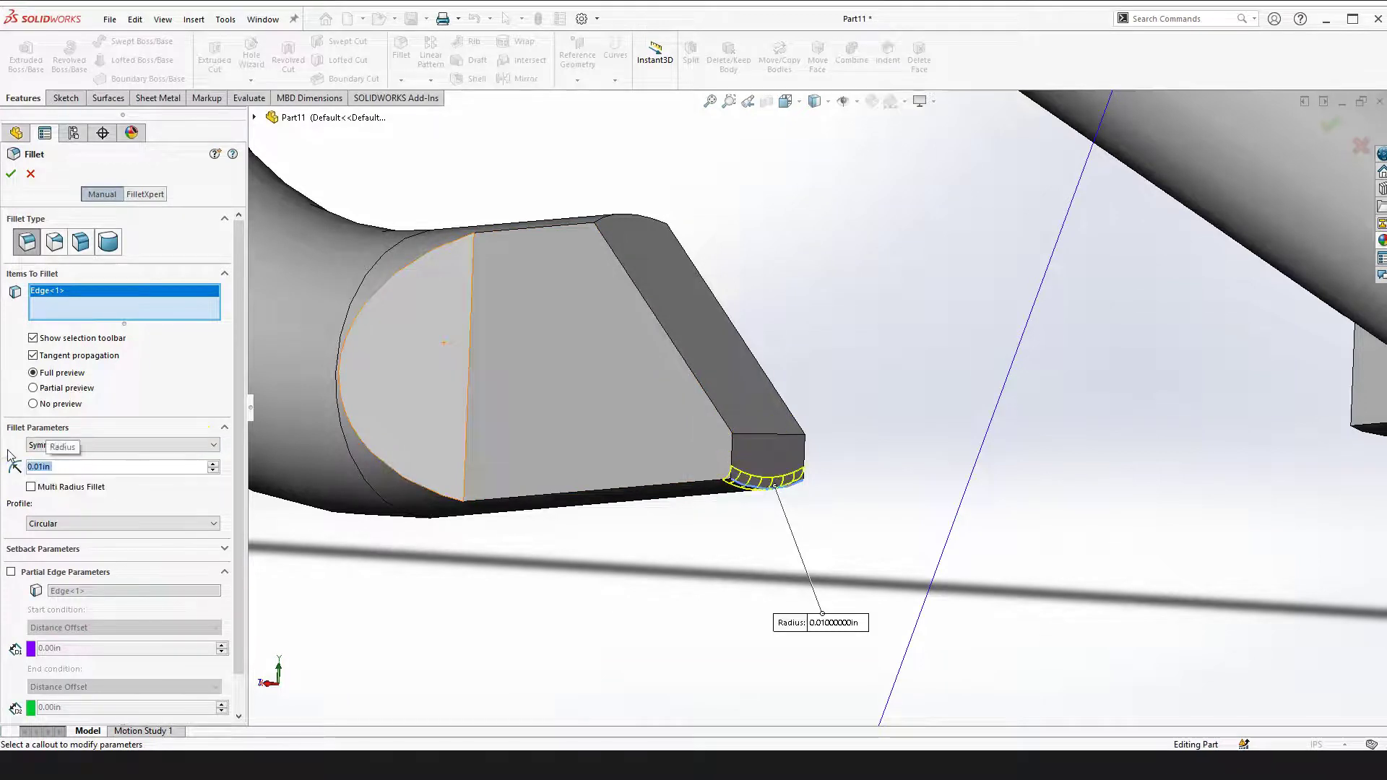
click(66, 470)
text(0.03)
key(Return)
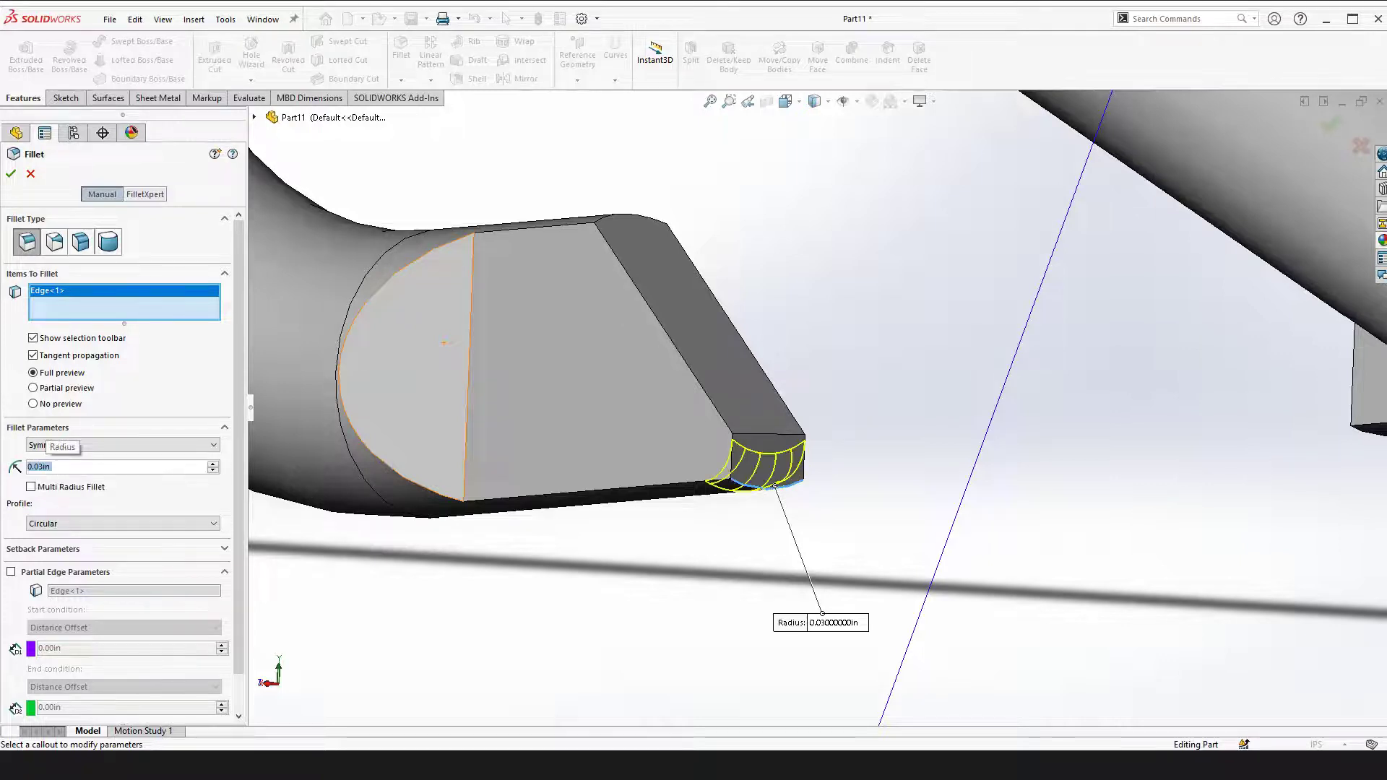
click(16, 174)
Inspect the rounded left flat and the gate's free end from several angles
scroll(944, 433, up, 5)
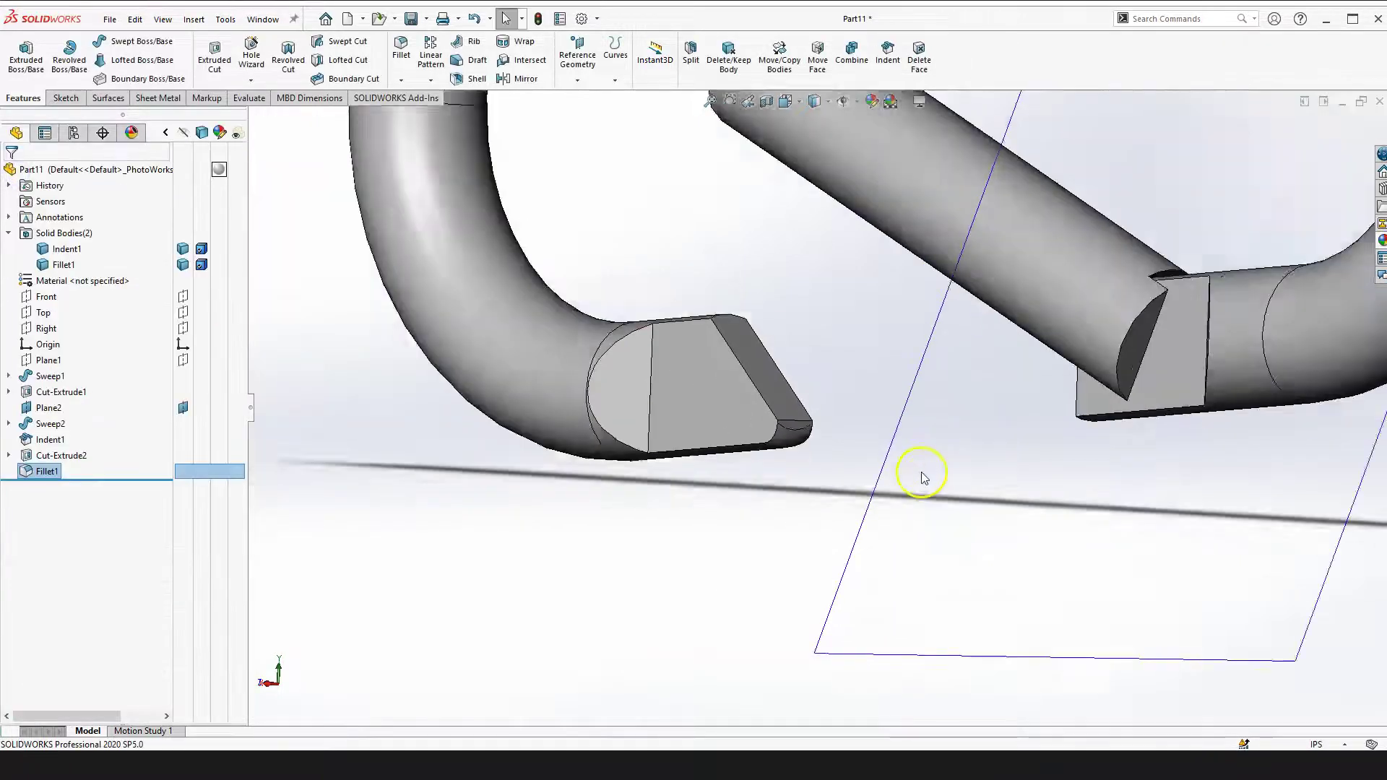
click(780, 544)
right_drag(733, 499, 736, 630)
scroll(836, 327, down, 4)
drag(858, 244, 781, 420)
scroll(787, 426, up, 5)
mouse_move(808, 479)
mouse_down()
mouse_move(713, 387)
mouse_move(811, 397)
mouse_move(747, 346)
mouse_move(709, 362)
mouse_move(761, 223)
mouse_move(831, 329)
mouse_move(687, 247)
mouse_up()
scroll(622, 511, down, 3)
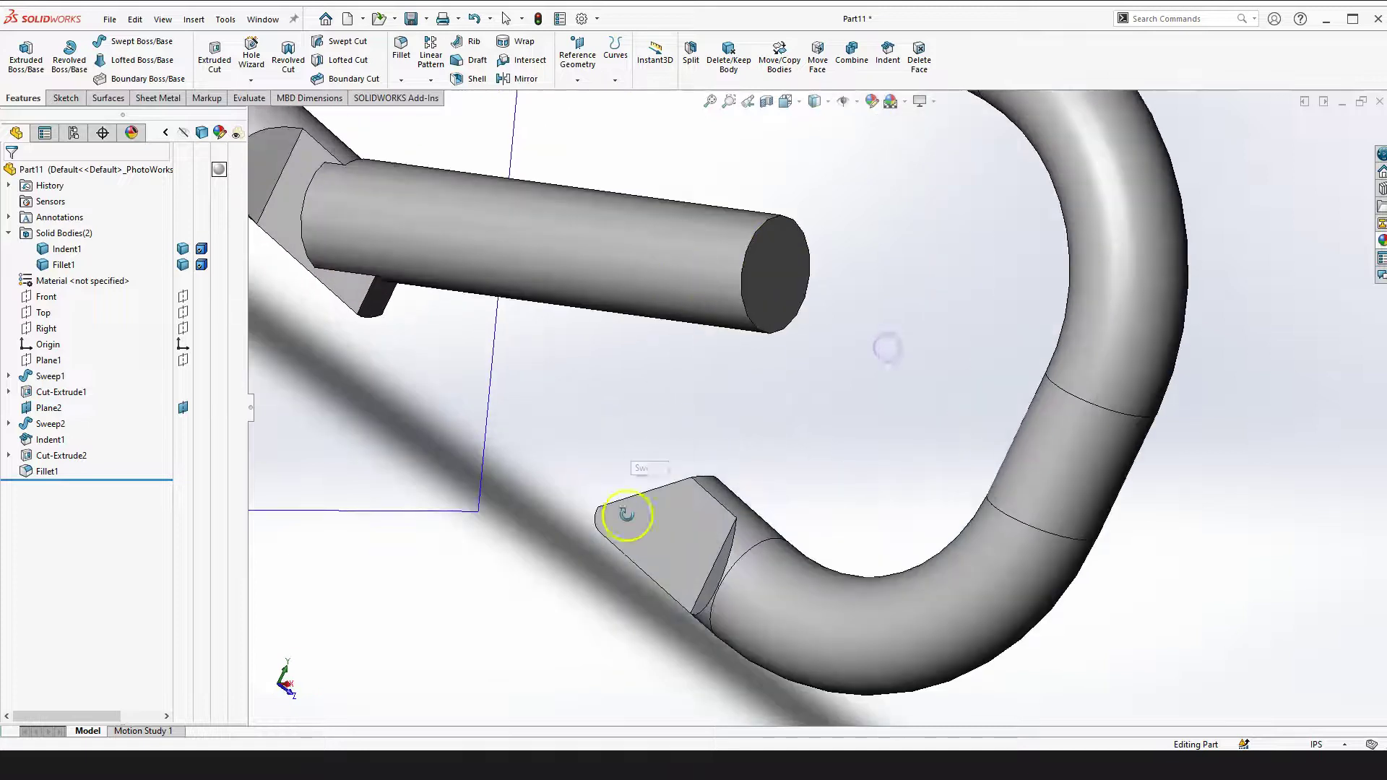
scroll(738, 252, down, 3)
scroll(738, 251, up, 3)
drag(758, 332, 827, 317)
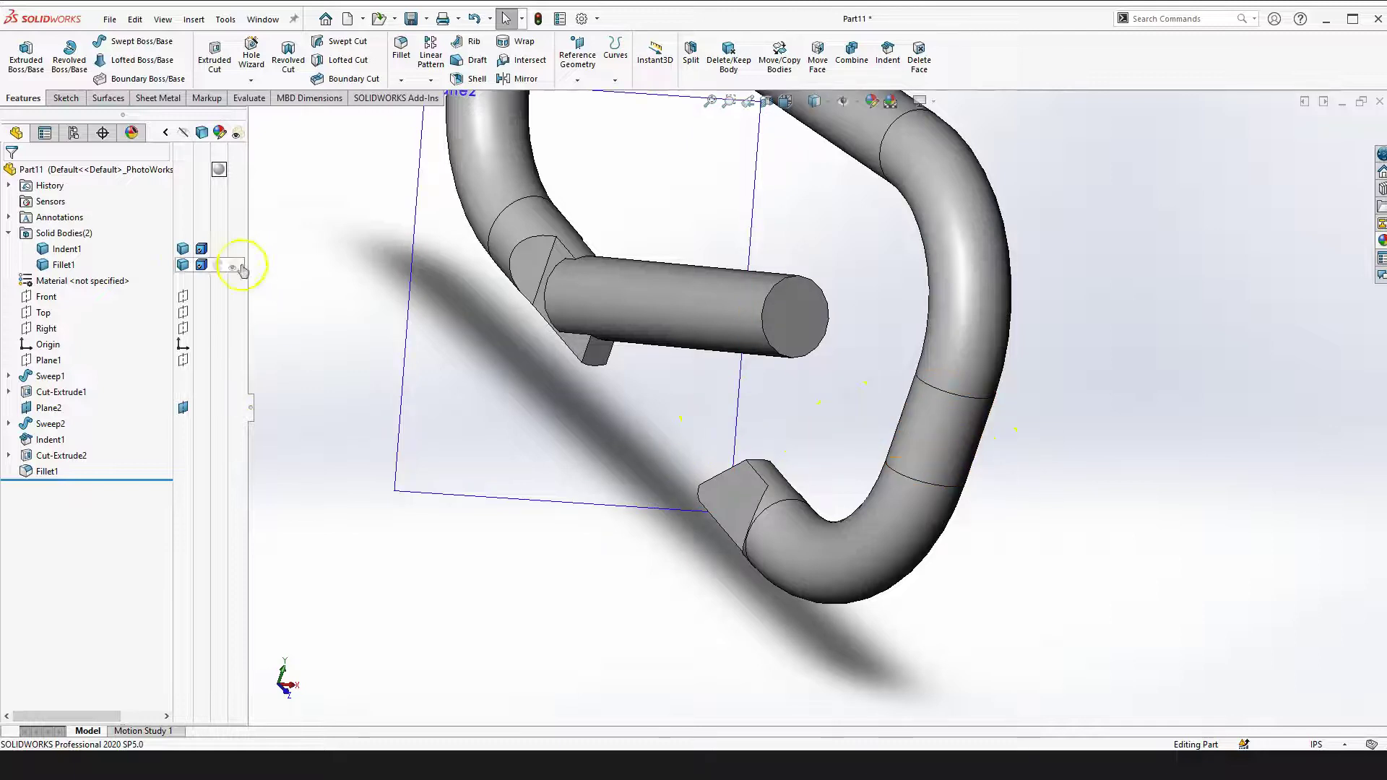
Hide the carabiner frame body, keeping the gate body shown
click(182, 249)
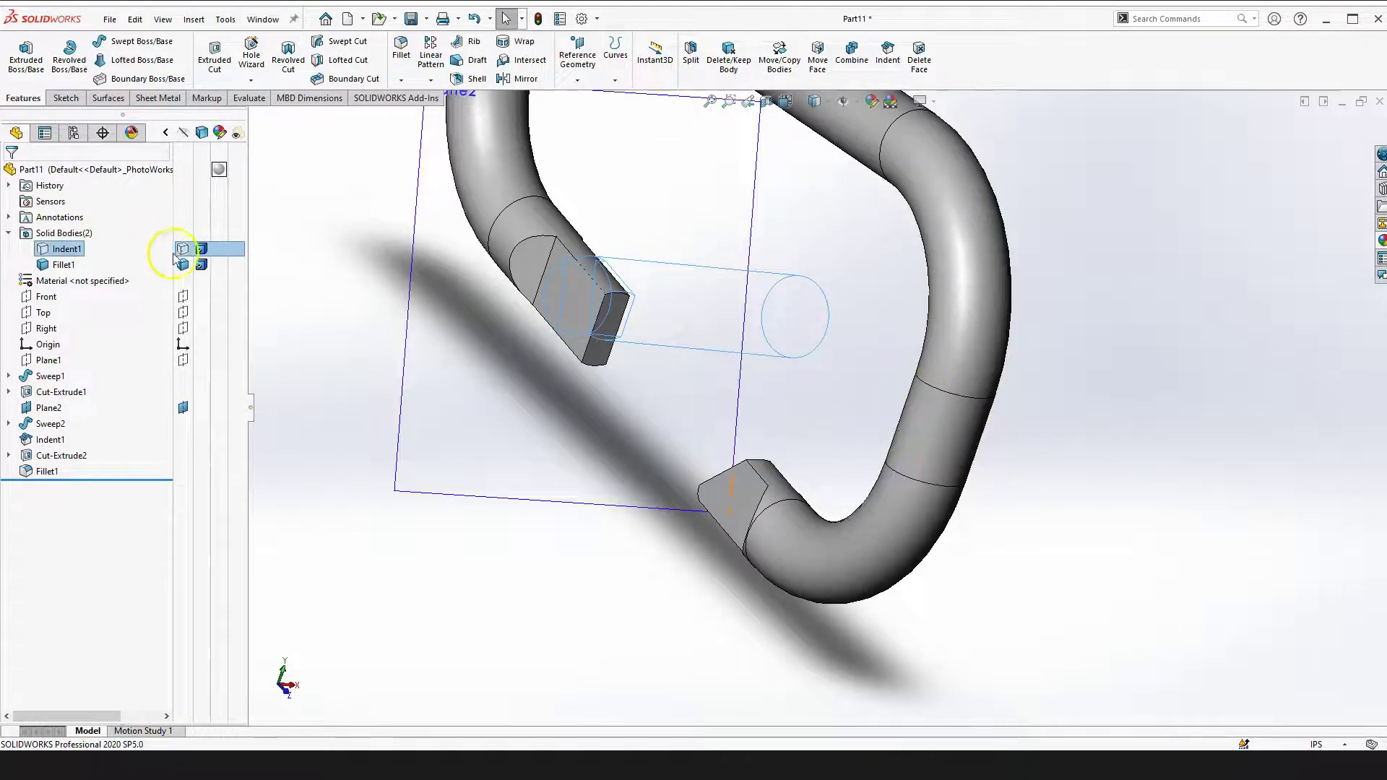
click(183, 249)
click(182, 264)
click(1120, 312)
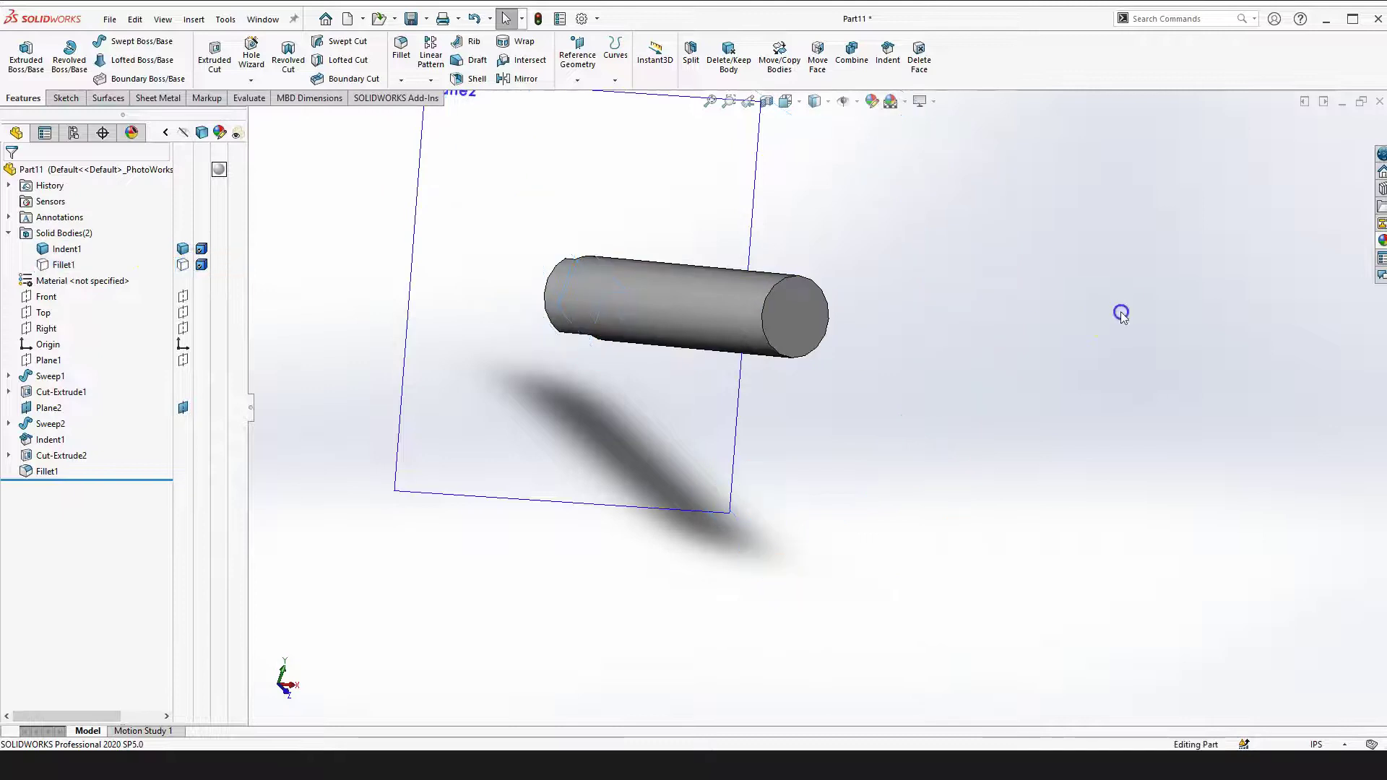
Start a sketch on the gate's free circular end face and view it face-on
click(800, 314)
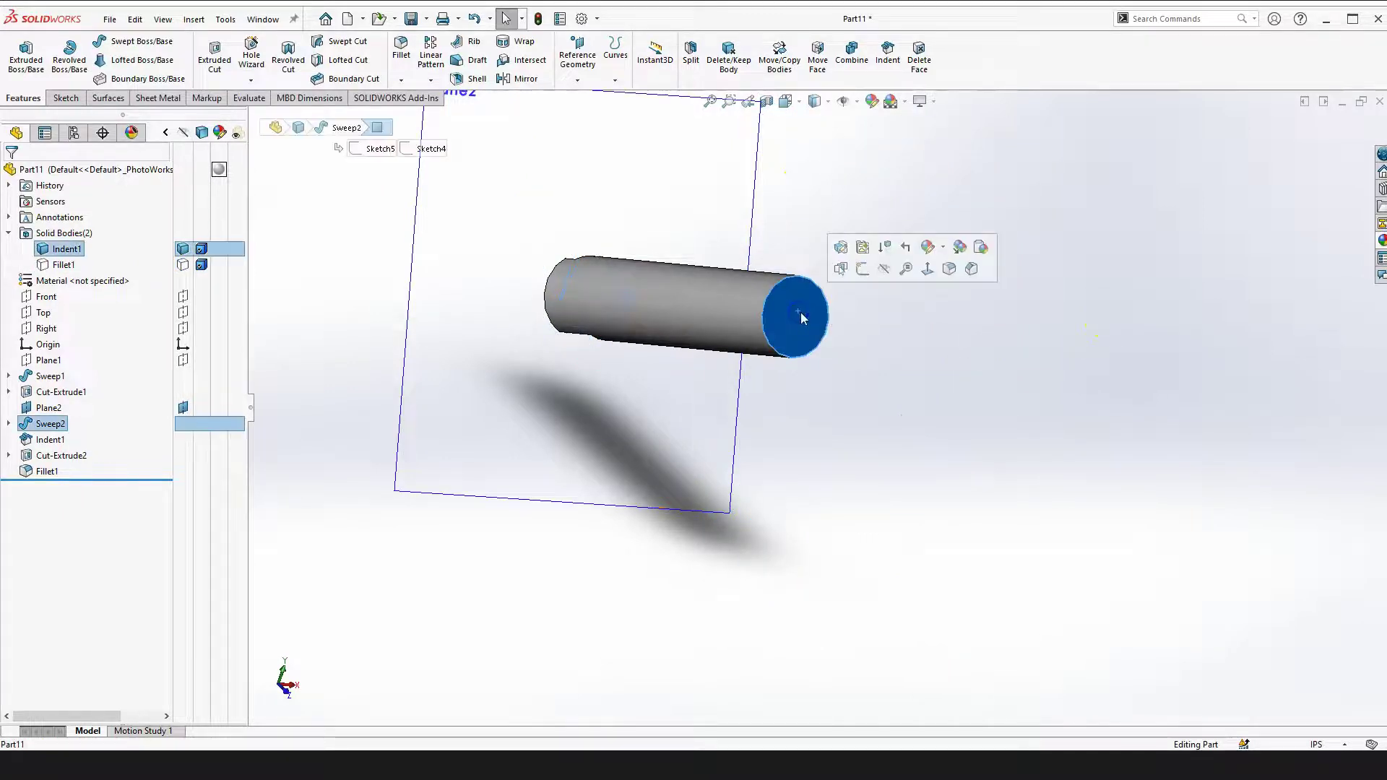
click(862, 268)
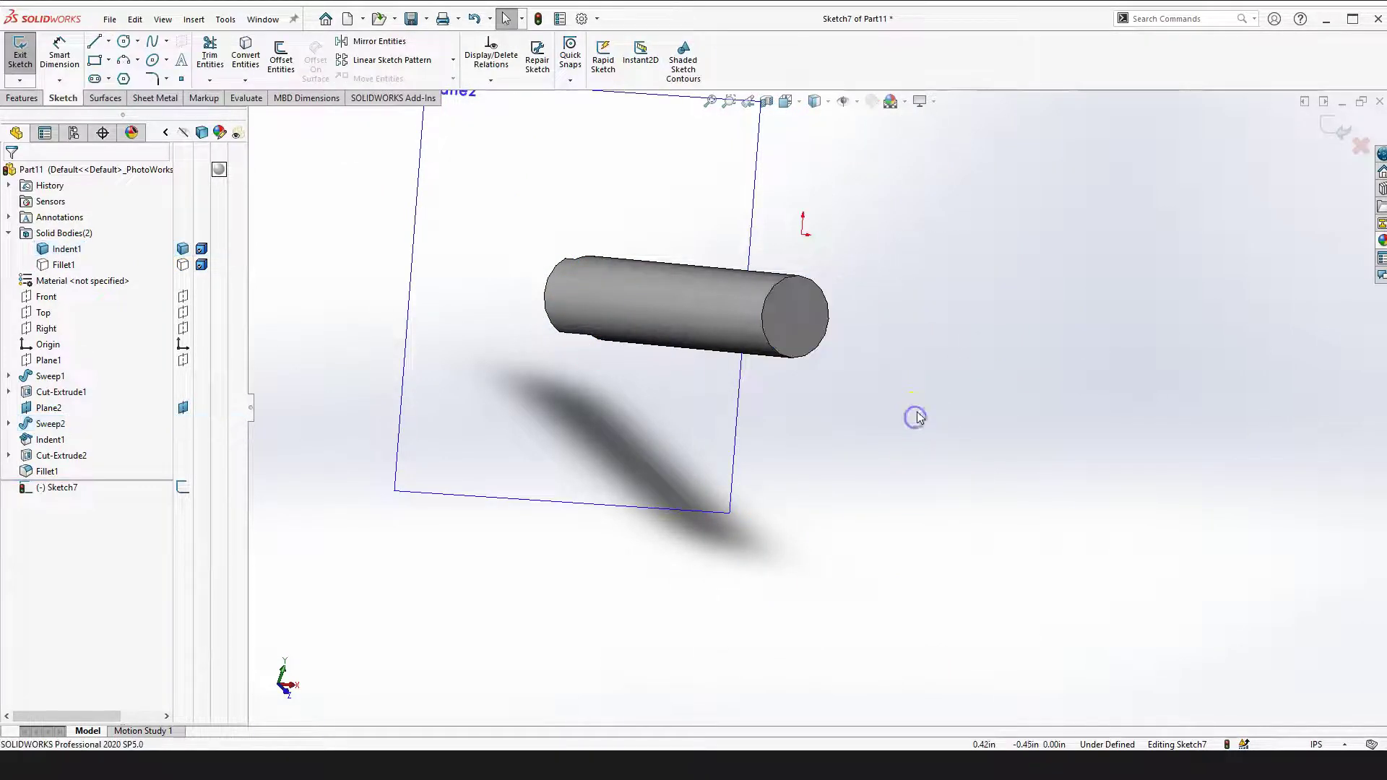
key(space)
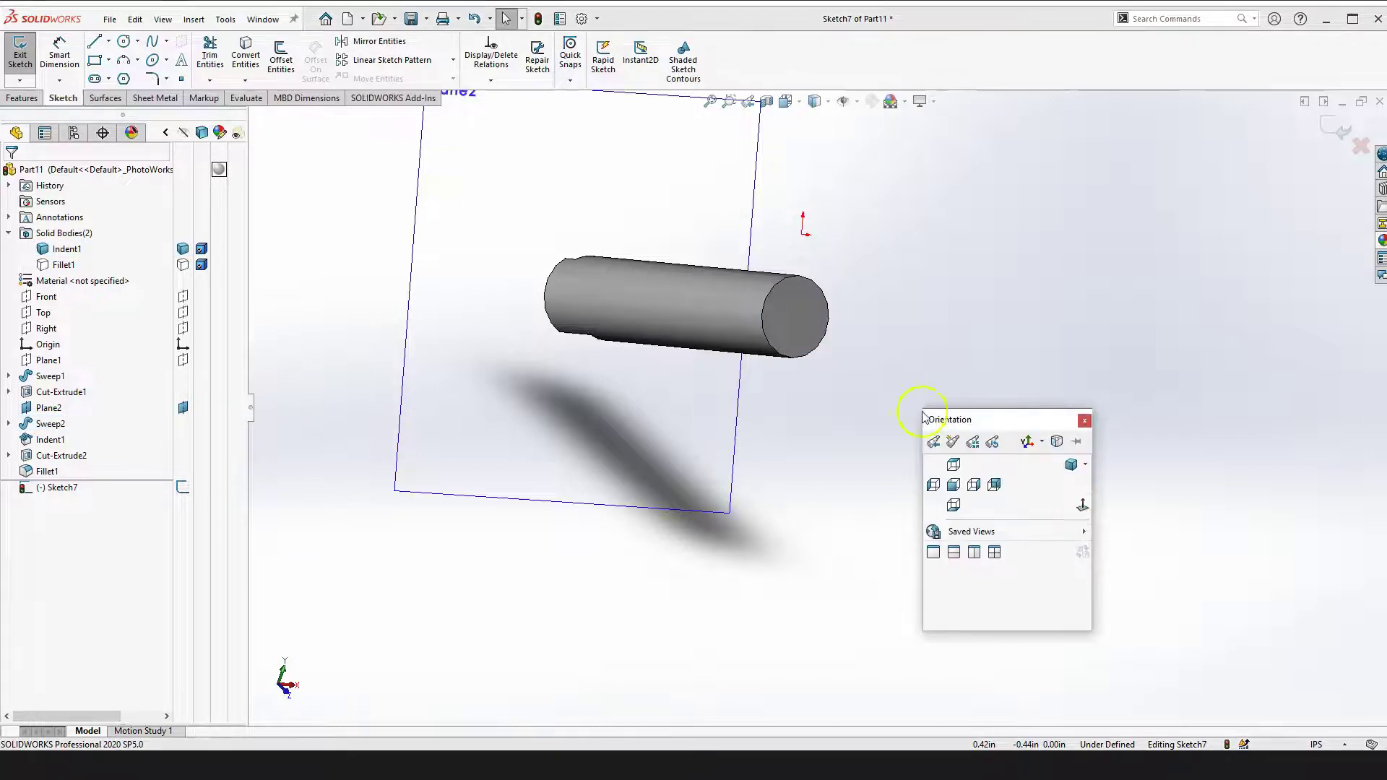
click(1083, 505)
scroll(894, 352, down, 3)
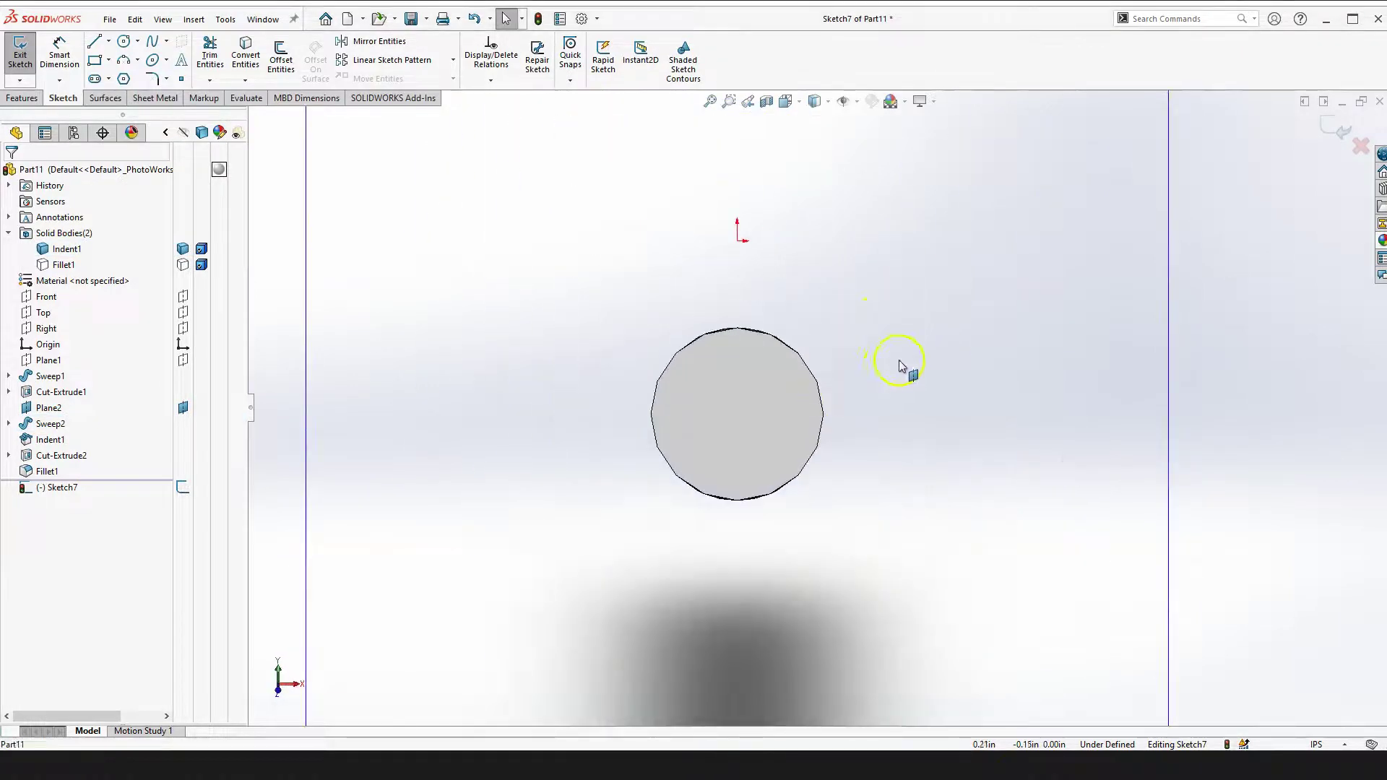
click(899, 362)
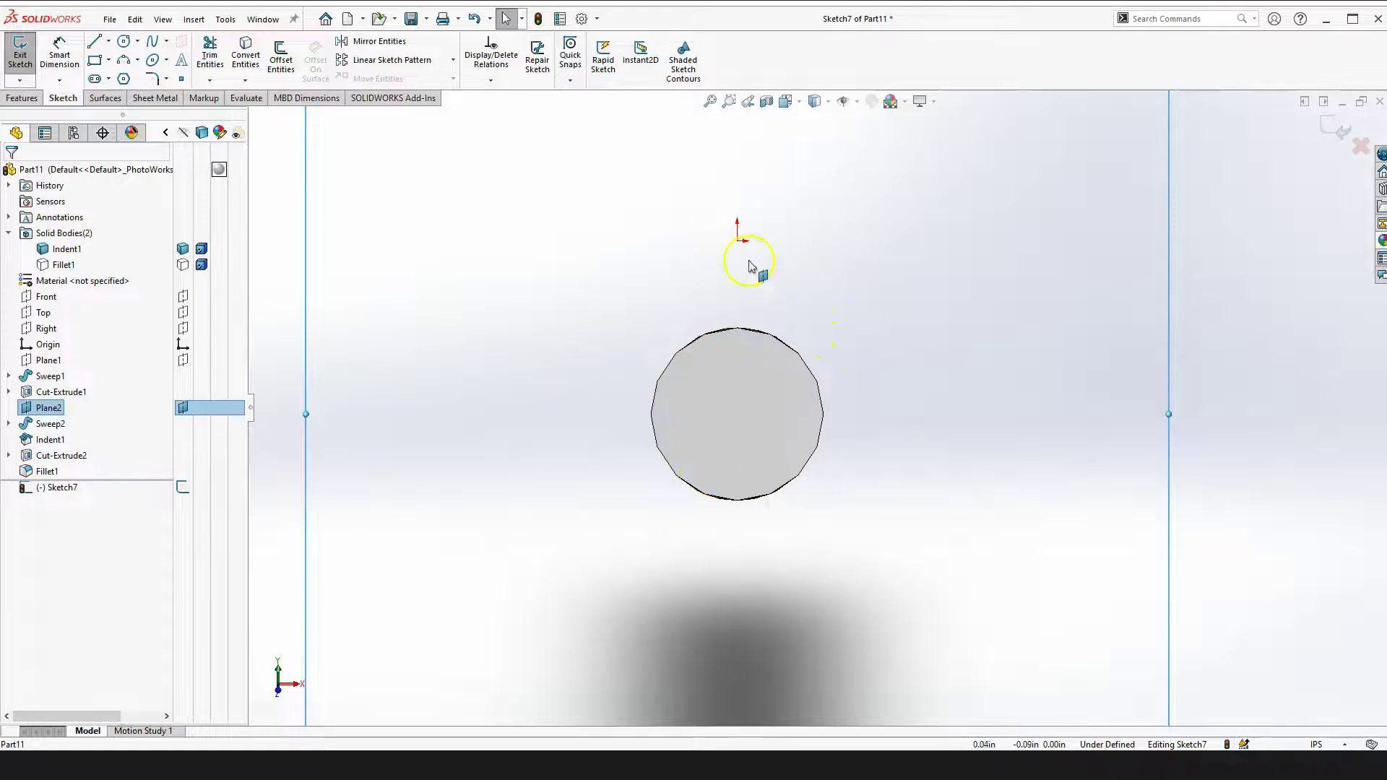
Convert the circular edge of the gate's end face into a sketch circle
click(816, 386)
click(819, 381)
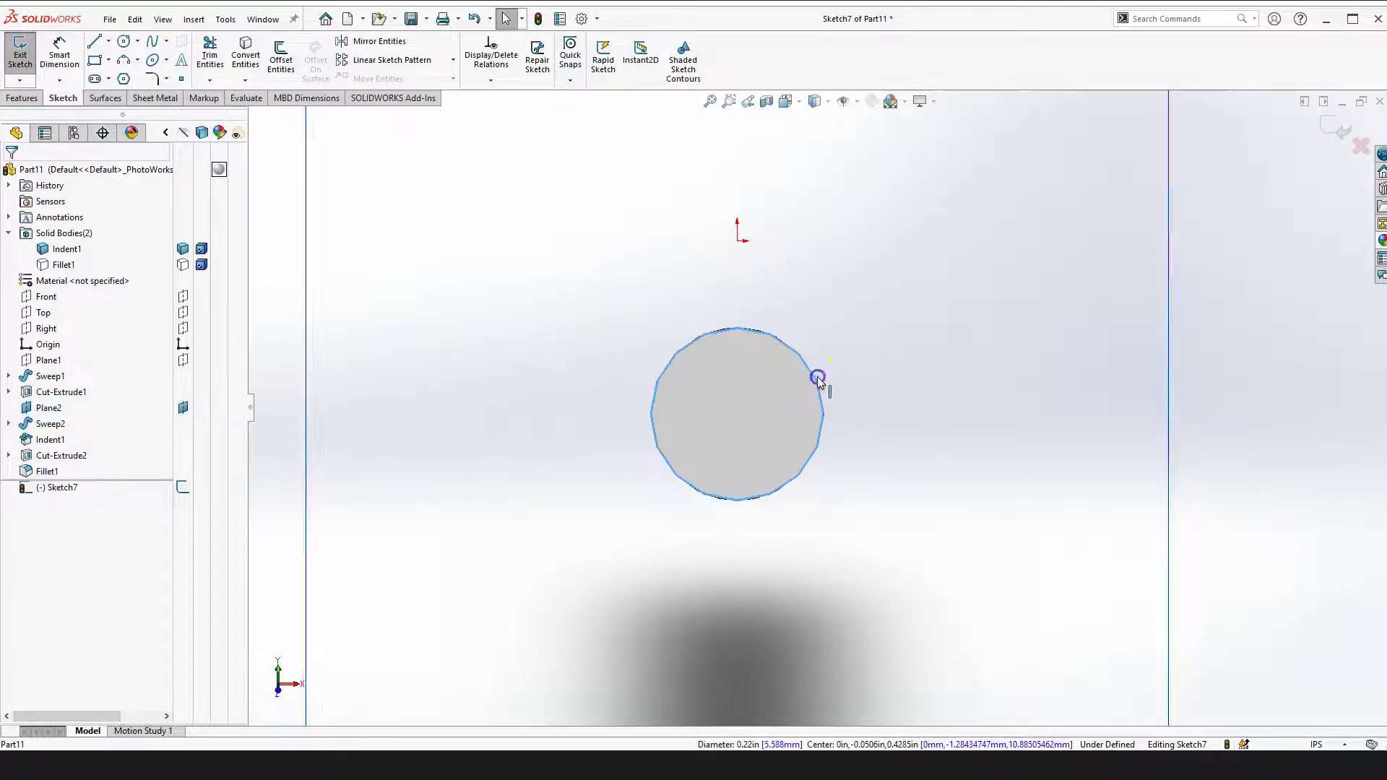
click(245, 59)
click(536, 432)
click(695, 339)
click(593, 444)
scroll(863, 408, down, 3)
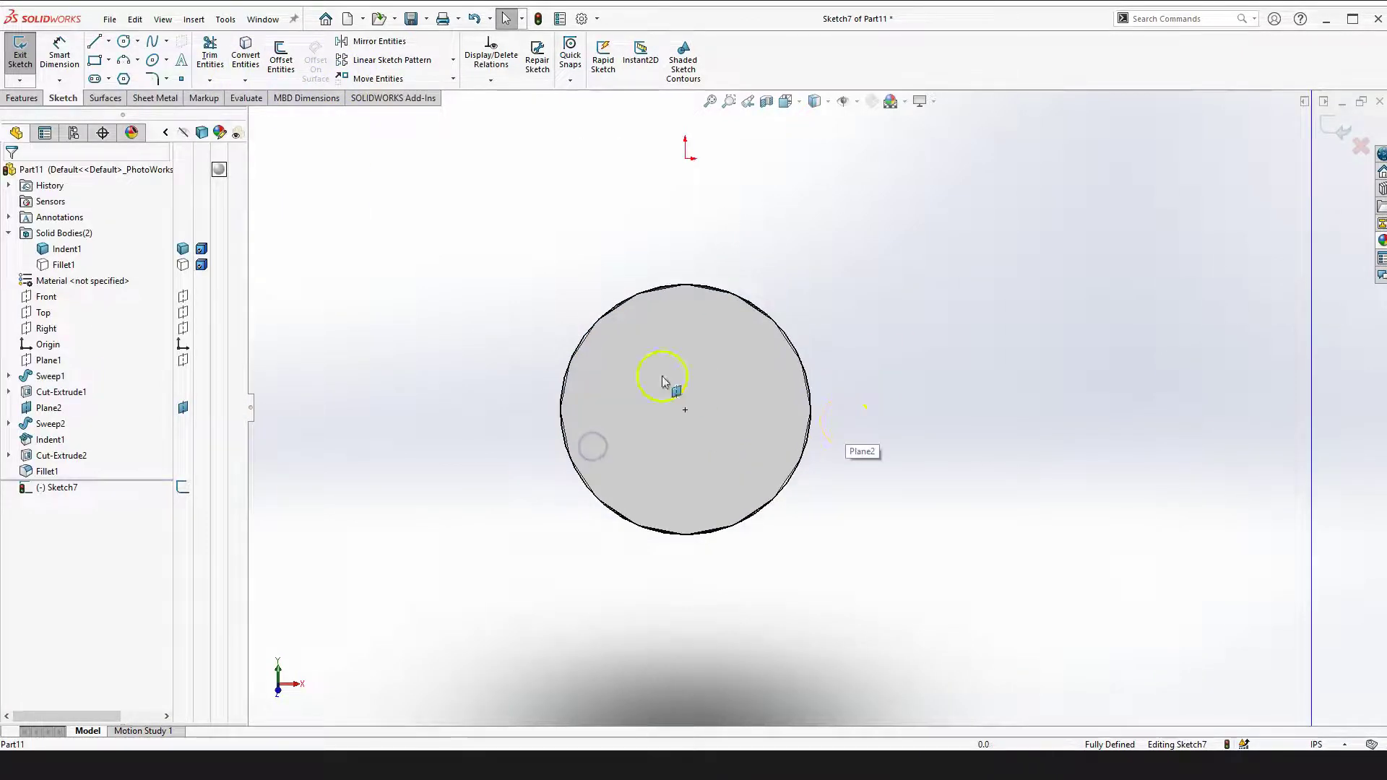
click(957, 532)
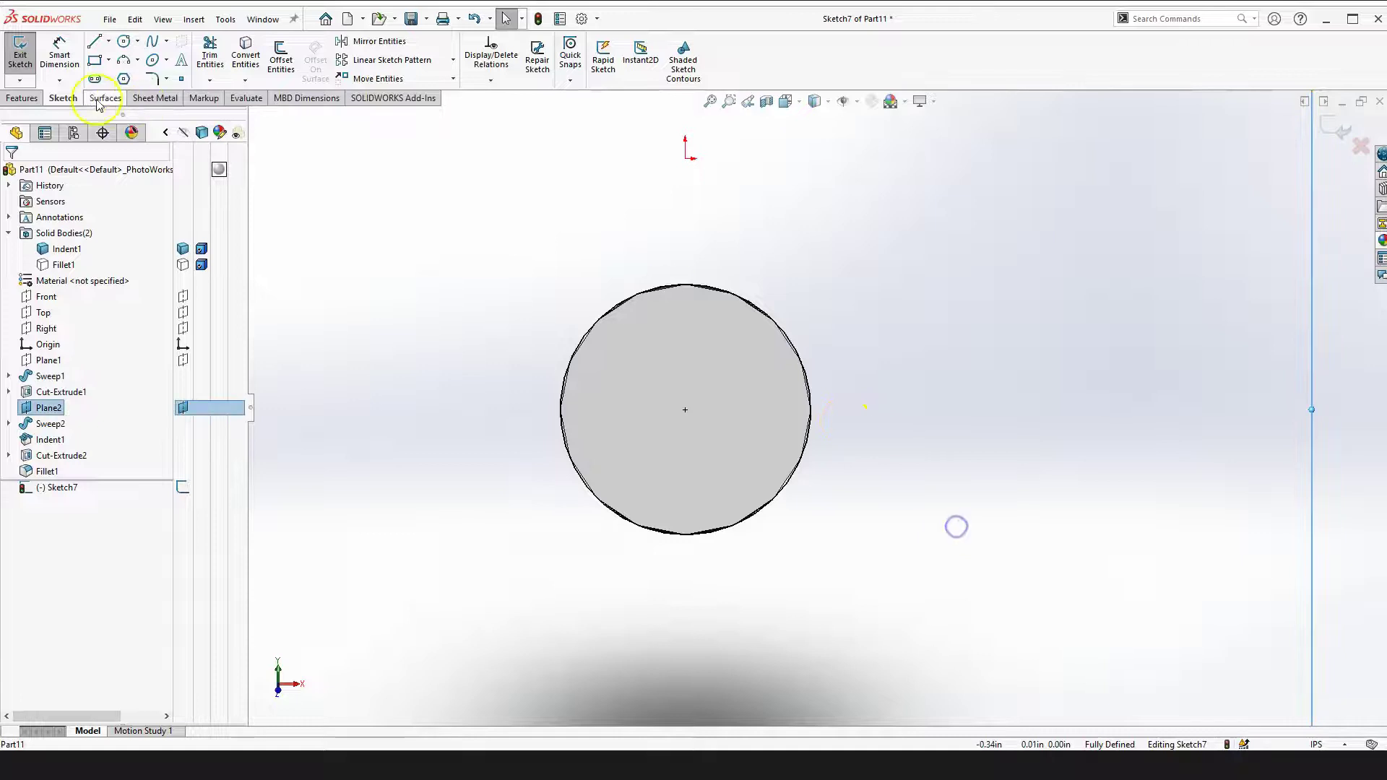
Sketch a corner rectangle about 0.08 in wide and 0.18 in tall, starting inside the circle and extending below it
click(93, 61)
click(650, 353)
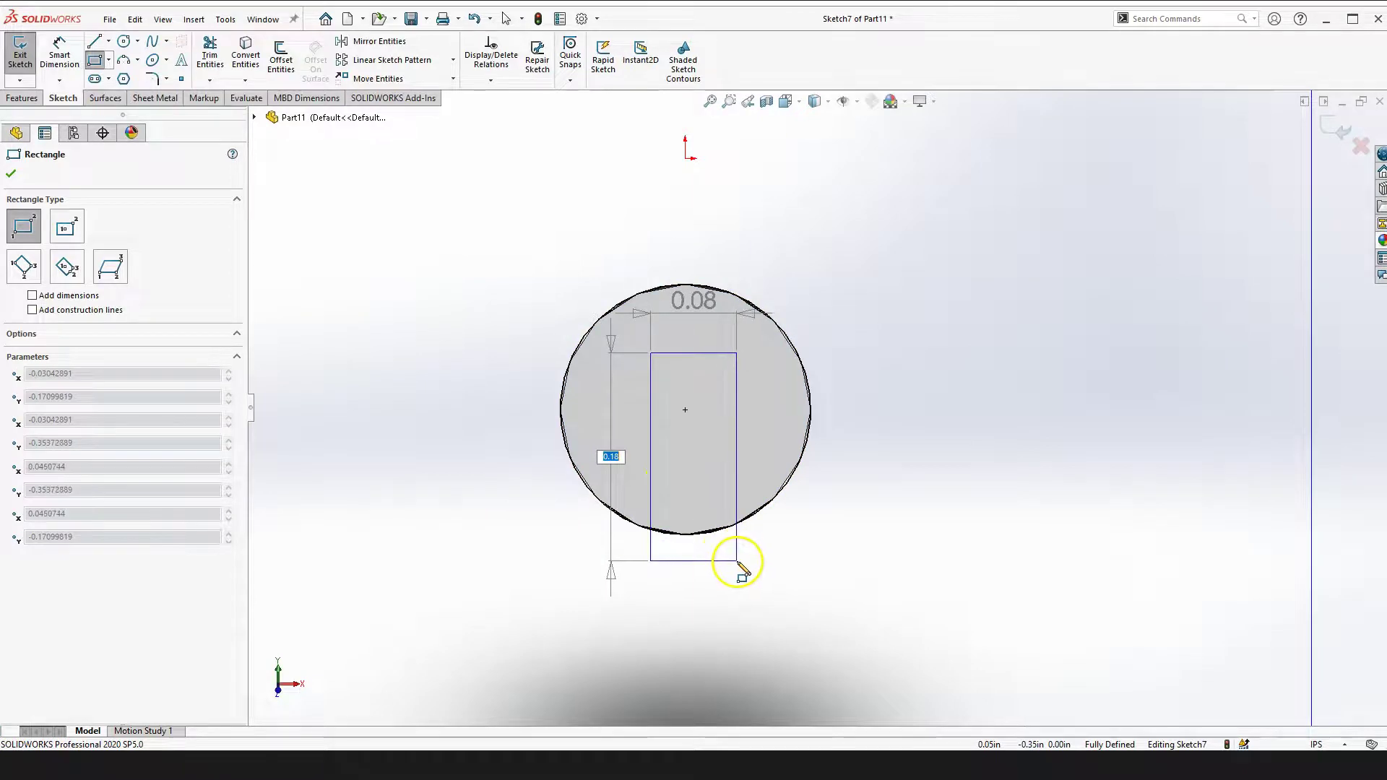
click(736, 562)
key(Escape)
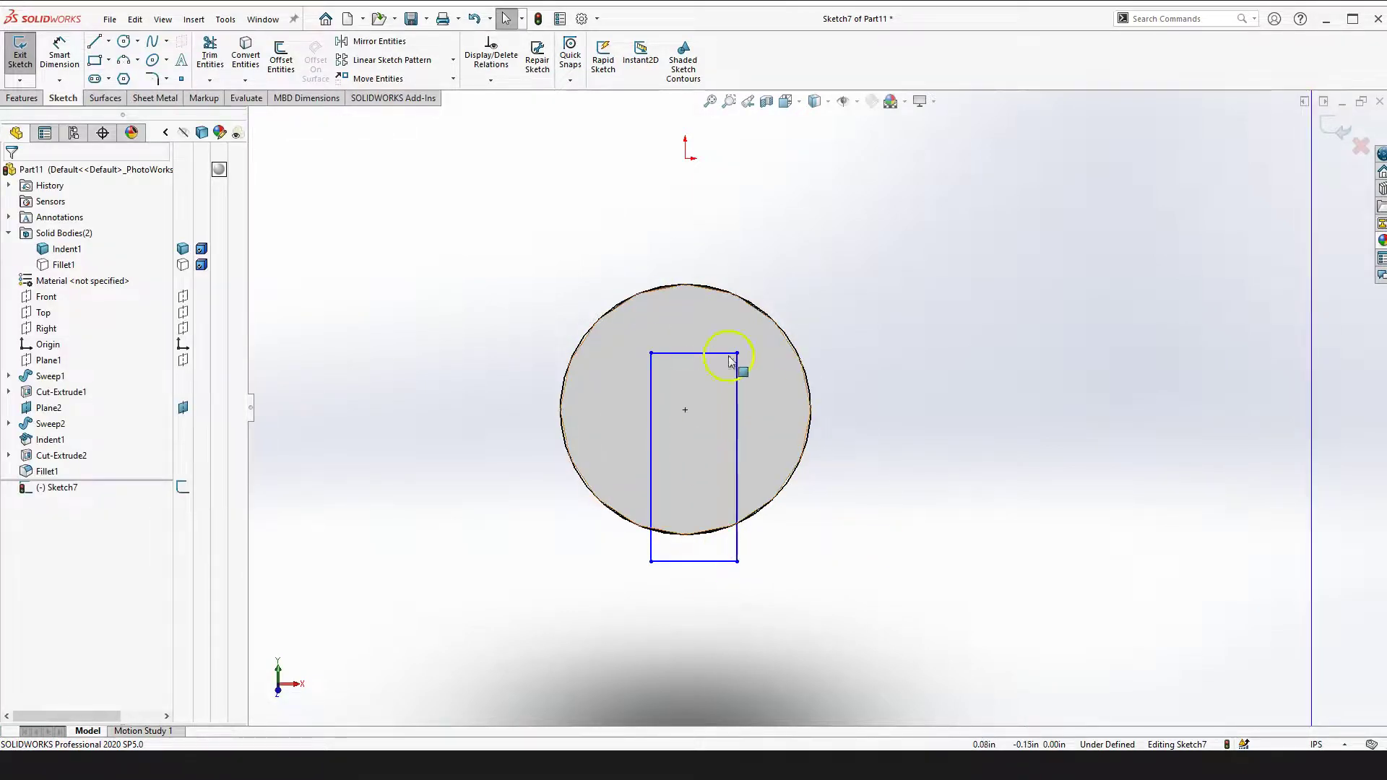
Draw a line from the circle's centre to the midpoint of the rectangle's upper side and make it vertical
click(94, 42)
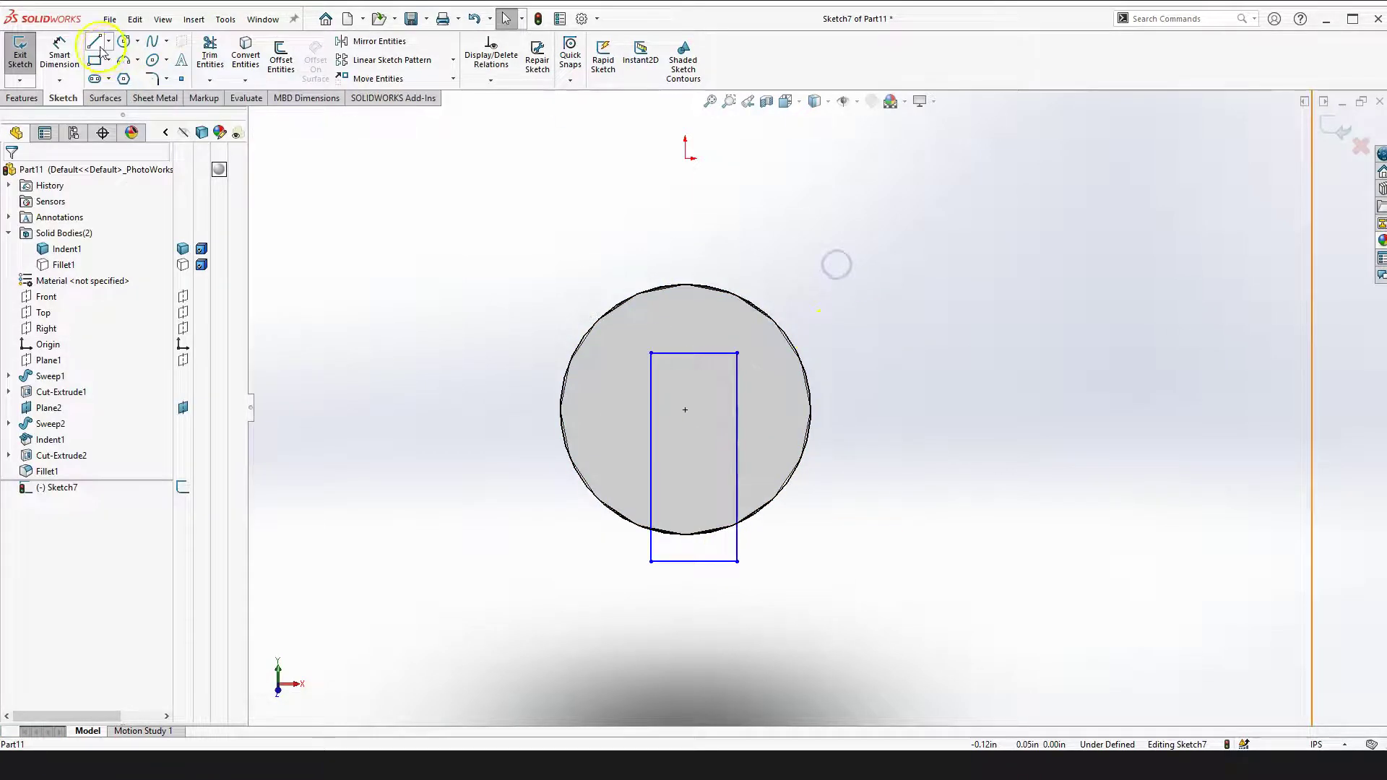
click(684, 409)
click(693, 353)
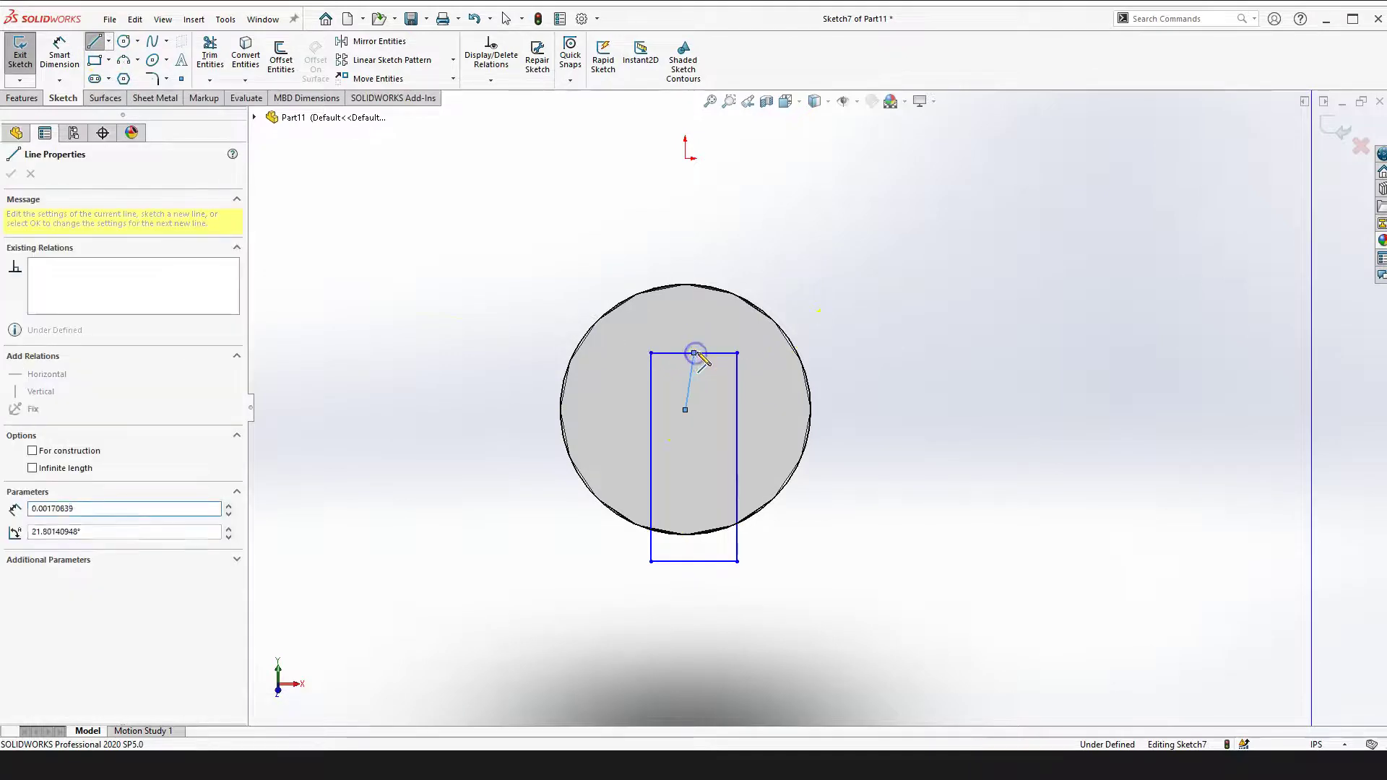
key(Escape)
scroll(723, 372, down, 2)
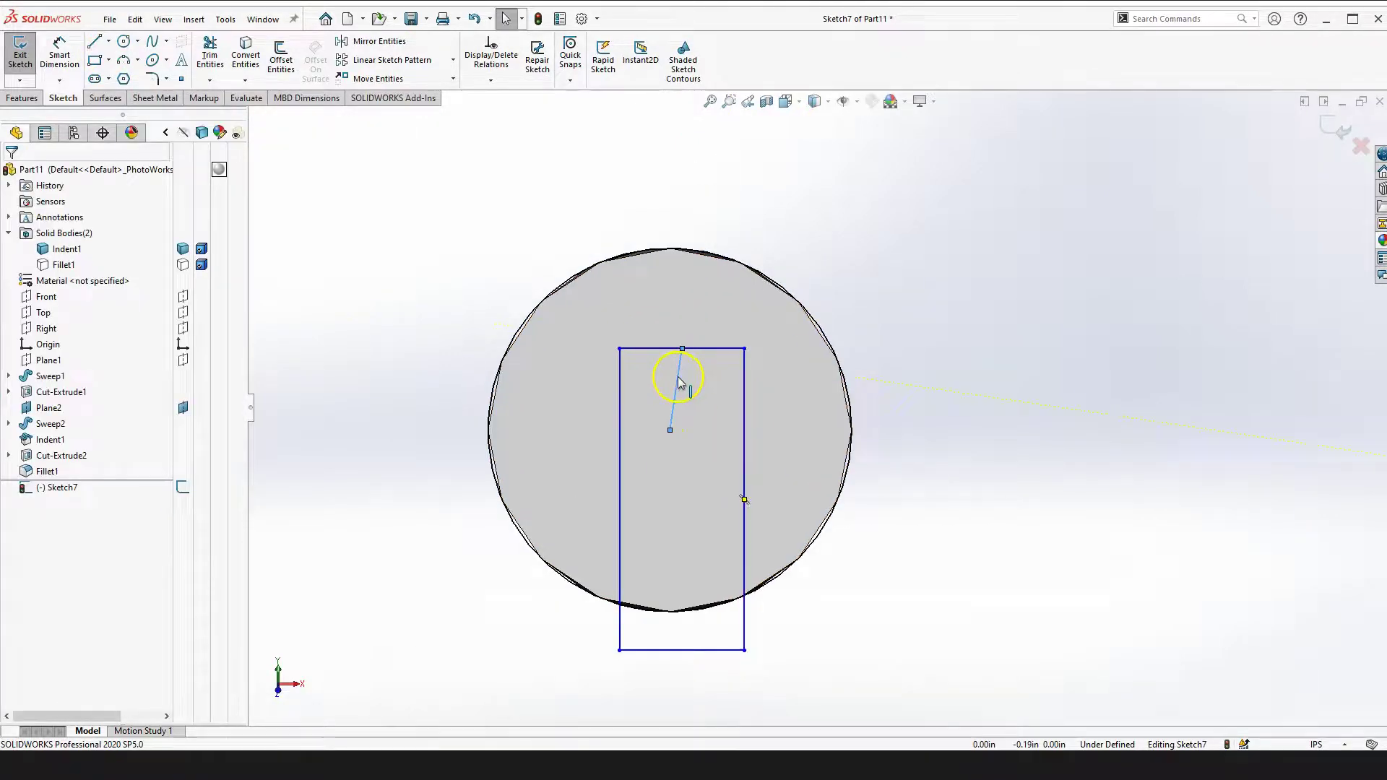
click(679, 381)
click(721, 318)
click(891, 518)
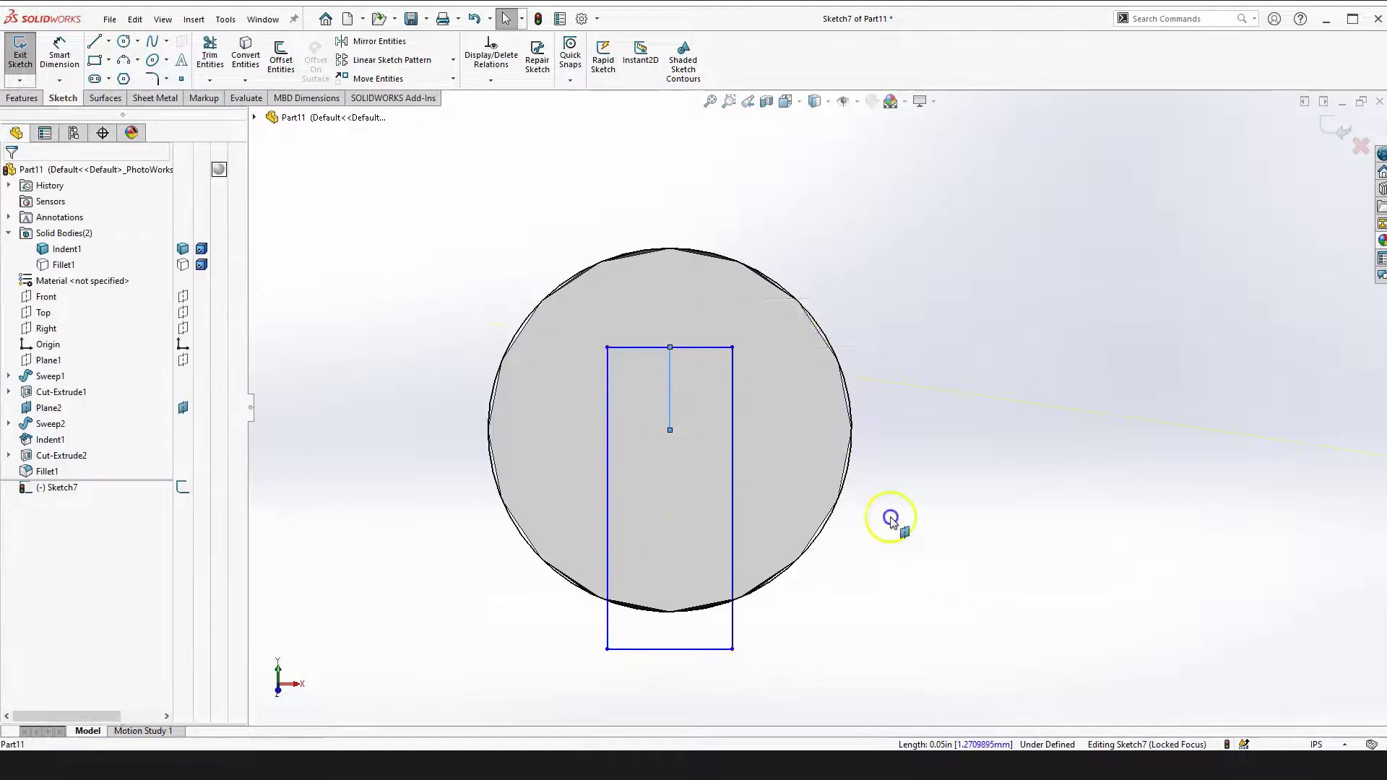
Change the vertical centre line to construction geometry
click(671, 376)
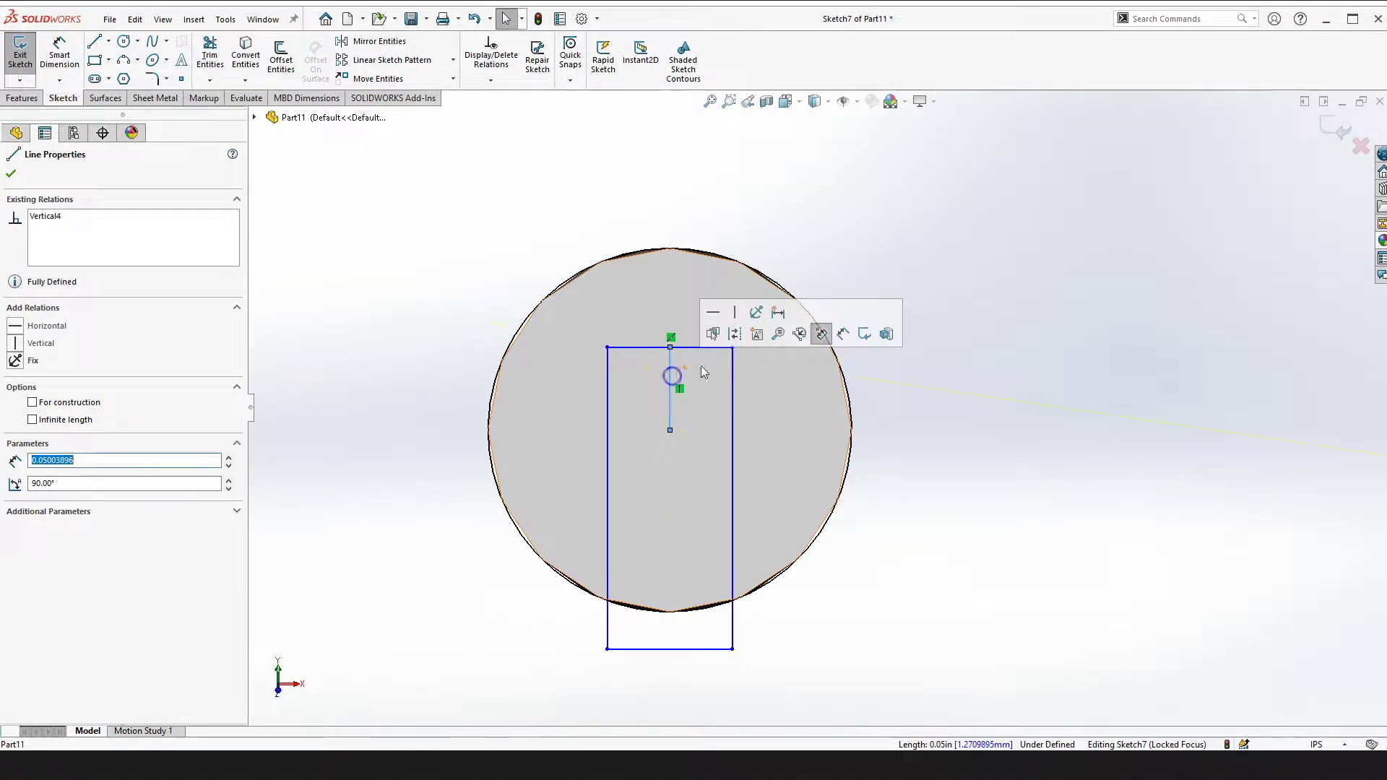
click(735, 333)
click(929, 582)
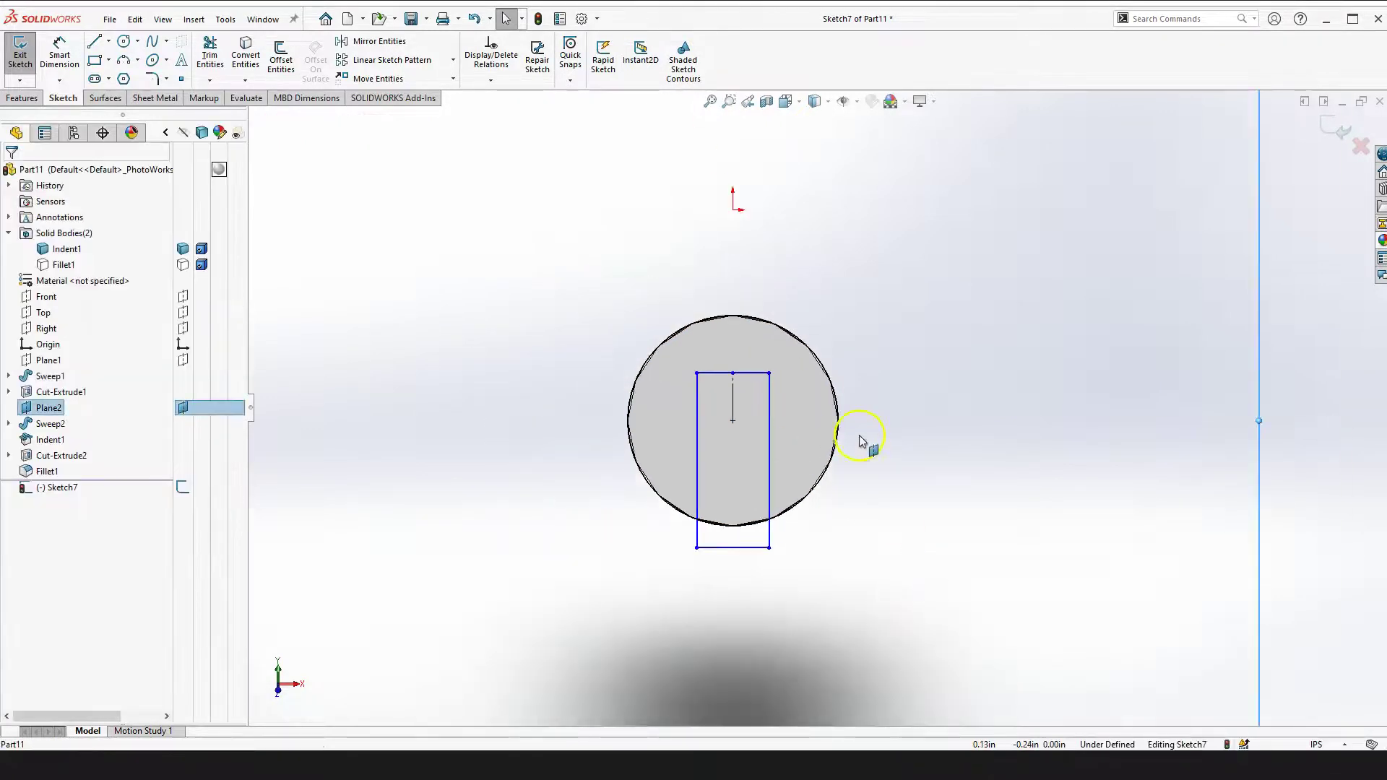
Dimension the rectangle's width and set it to 0.09 in
scroll(861, 442, down, 2)
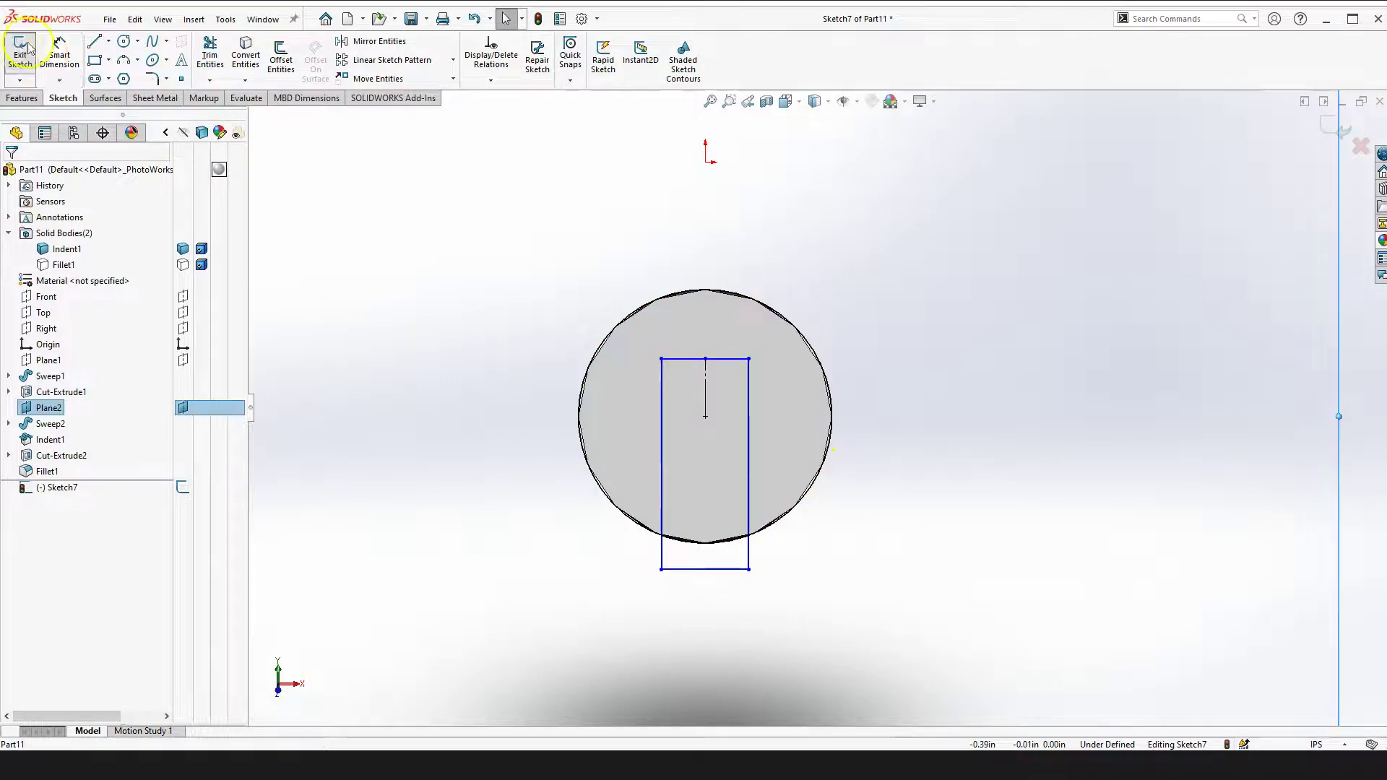
click(61, 55)
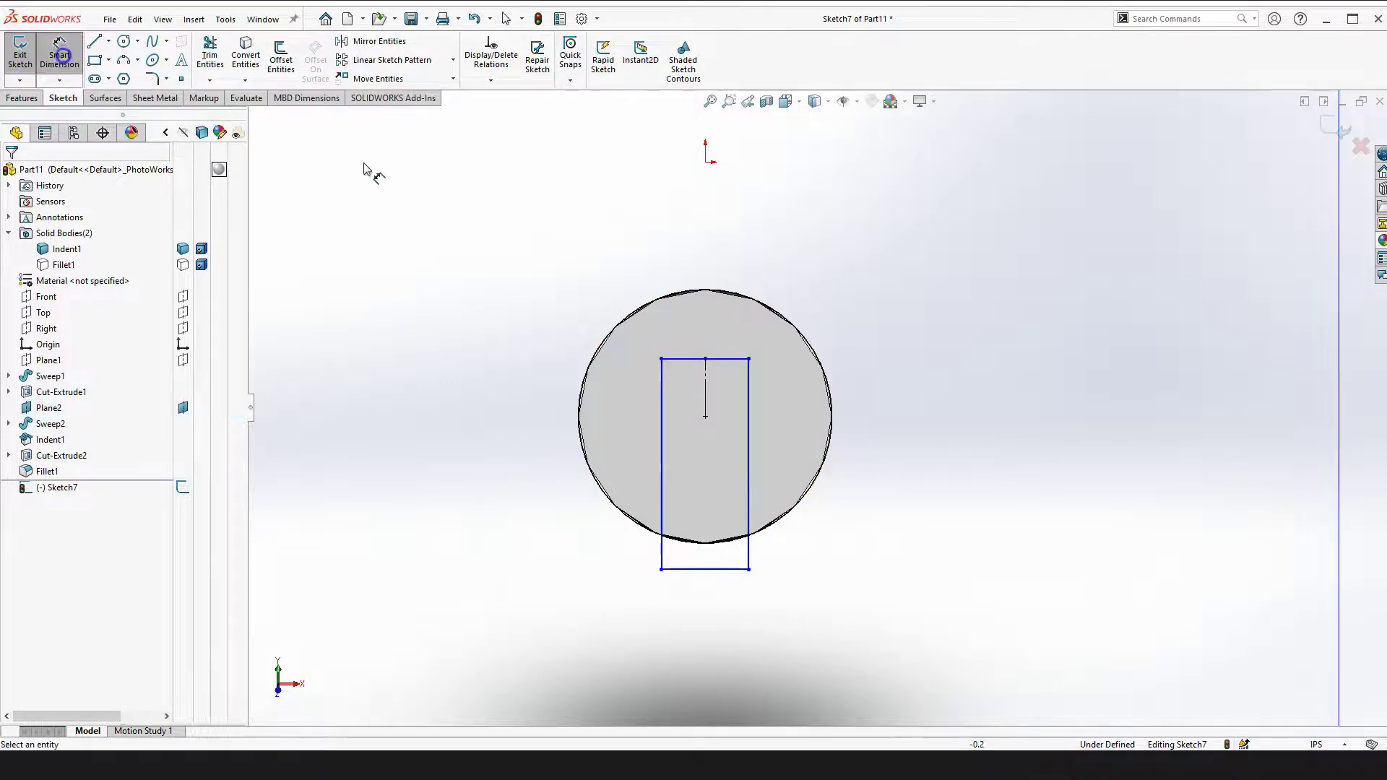
click(727, 359)
click(706, 226)
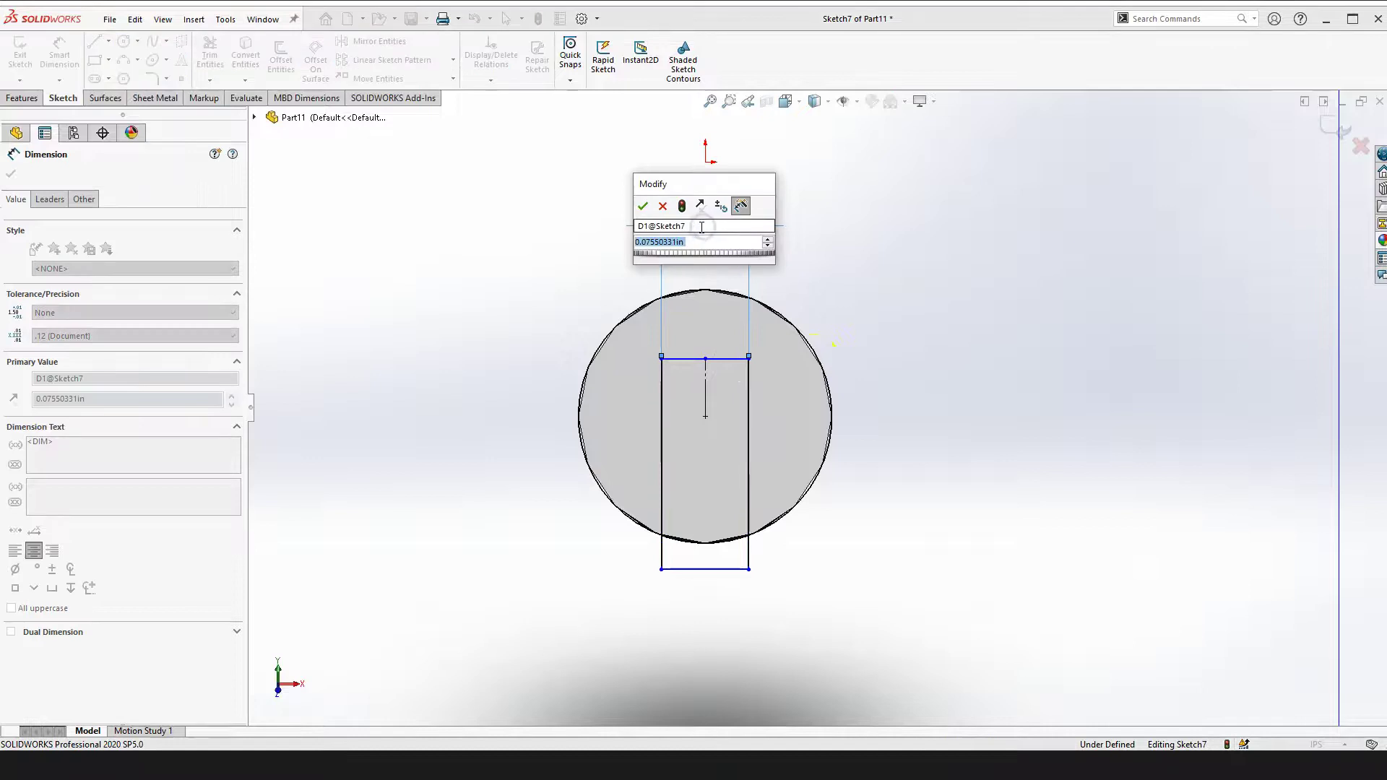
text(0.09)
key(Return)
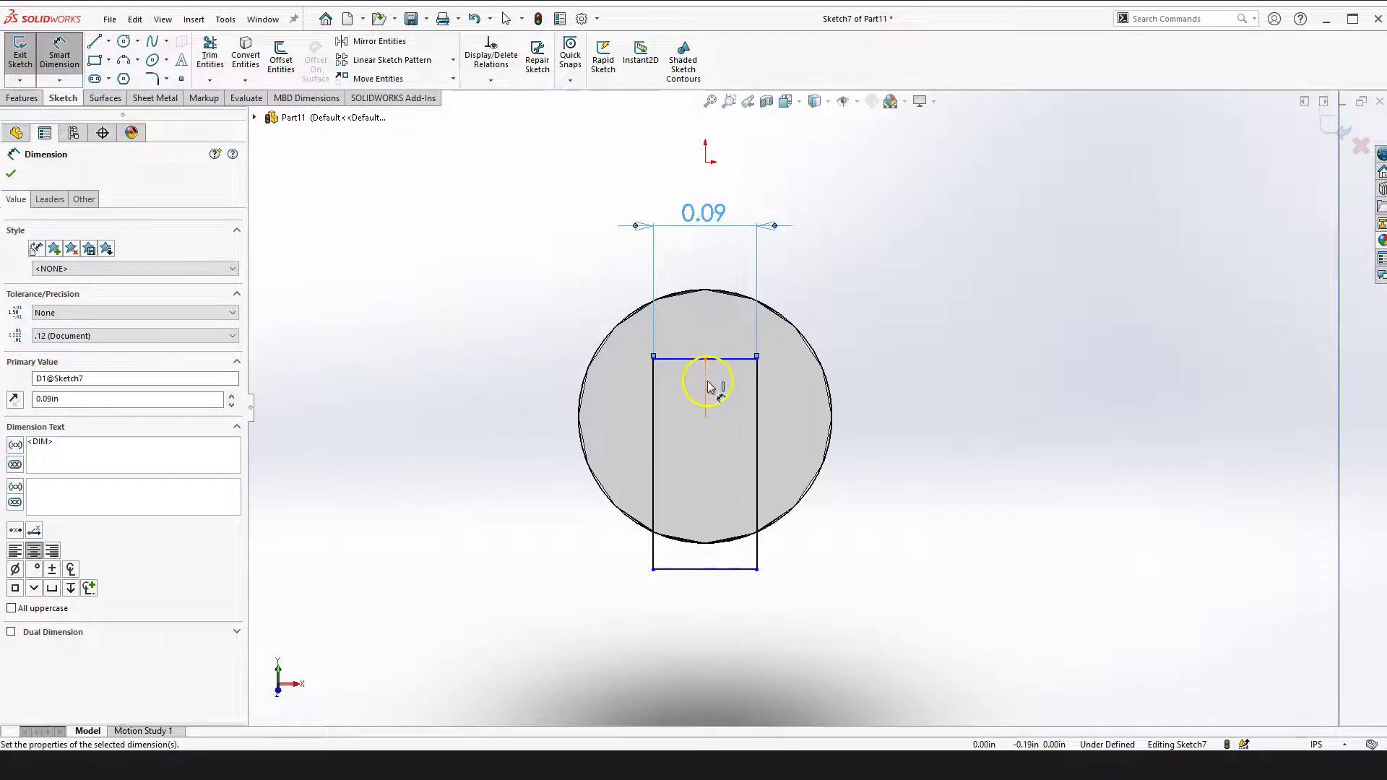
Dimension the vertical construction line's length and set it to 0.06 in
click(708, 397)
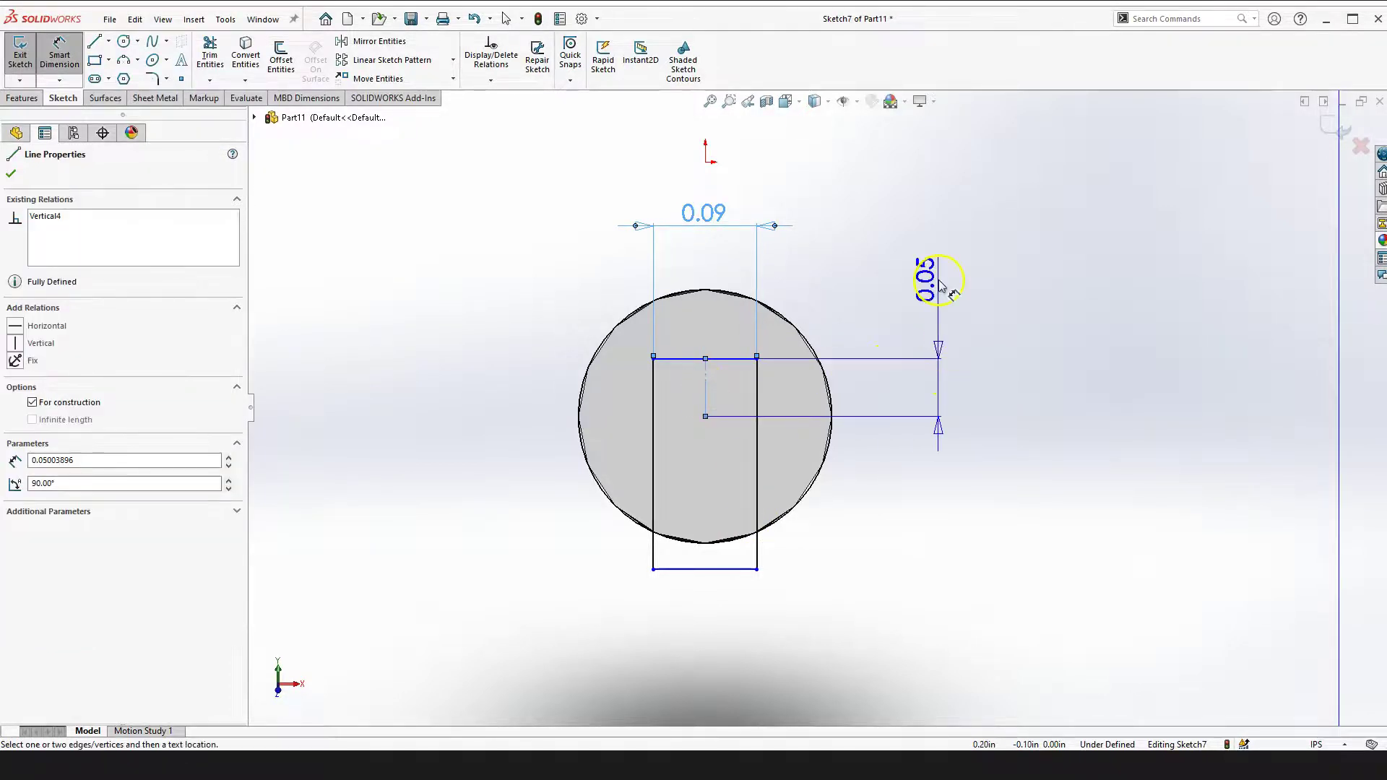
click(936, 280)
text(.06)
key(Return)
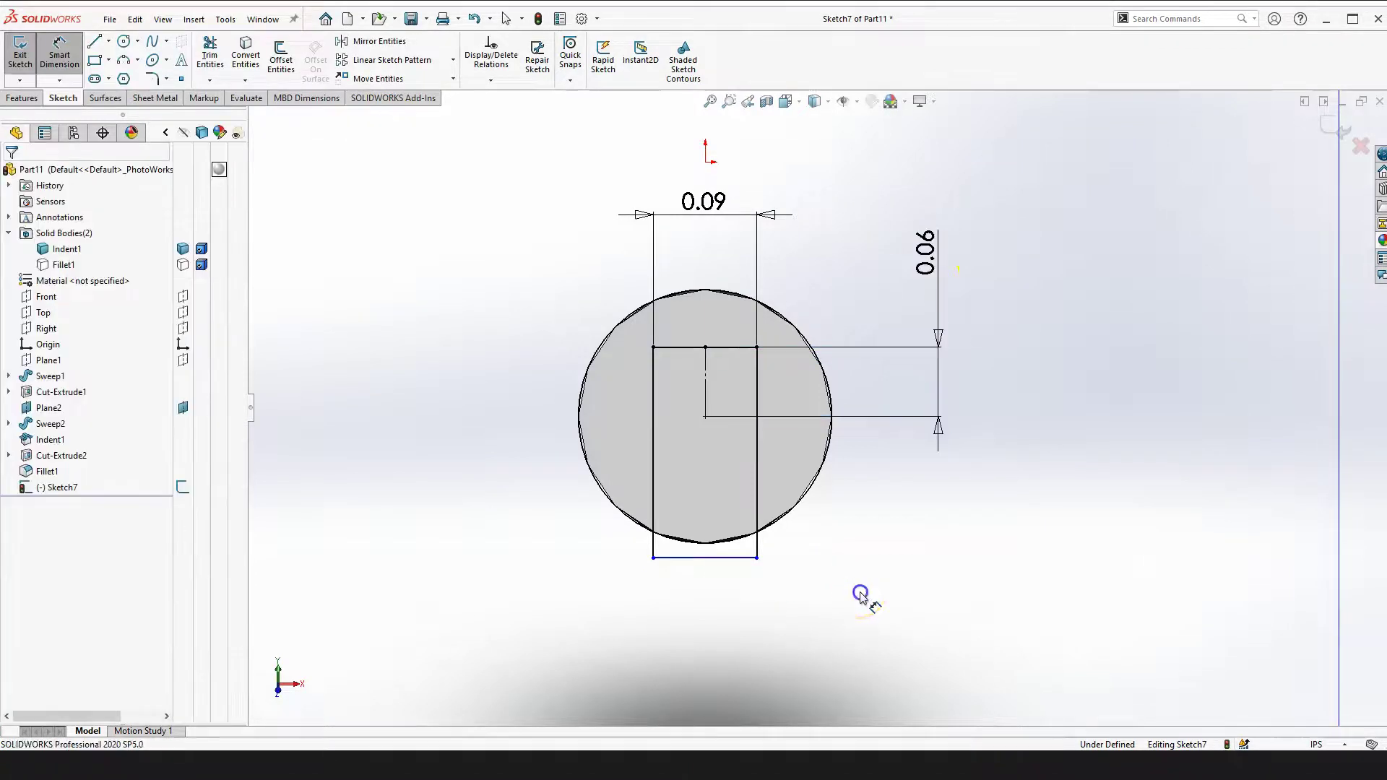
key(Escape)
Power-trim the parts of the rectangle that extend below the circle
scroll(693, 426, down, 2)
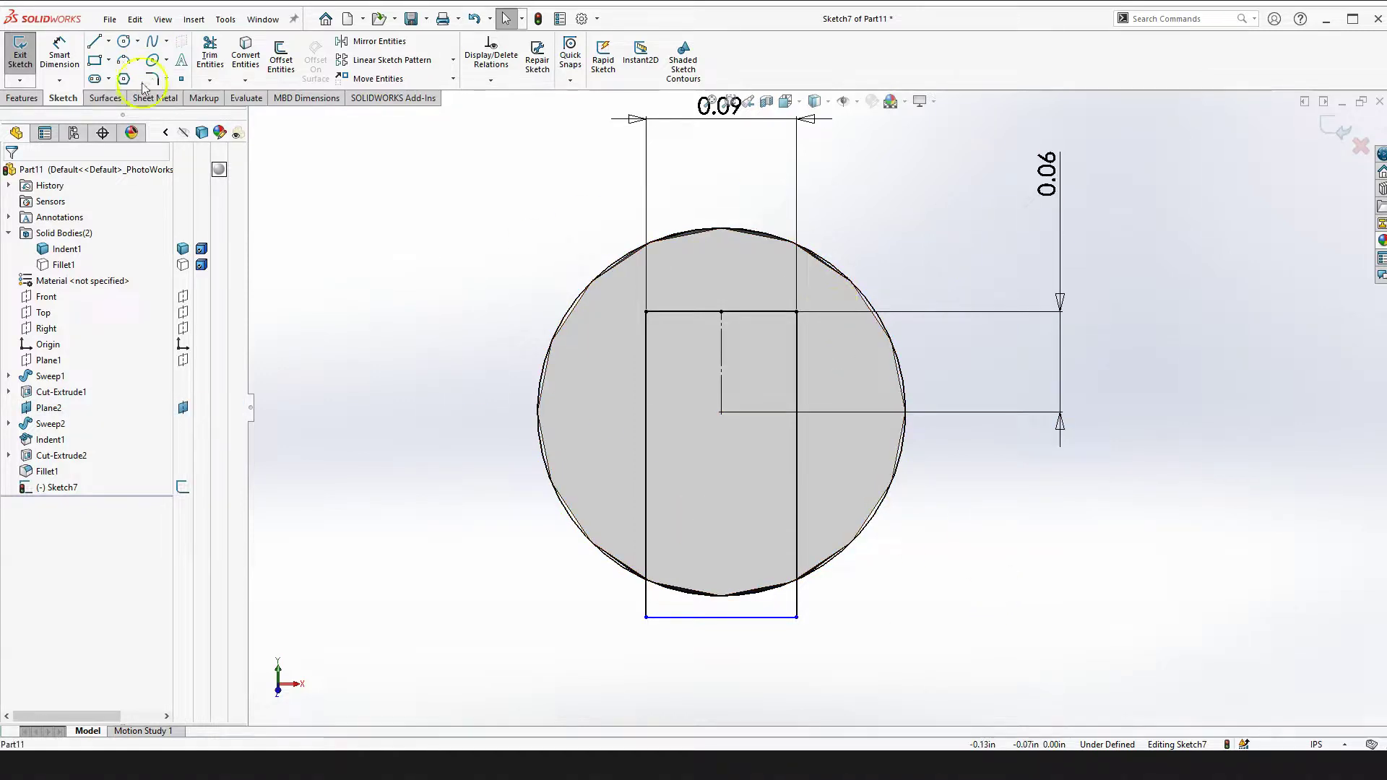
click(210, 53)
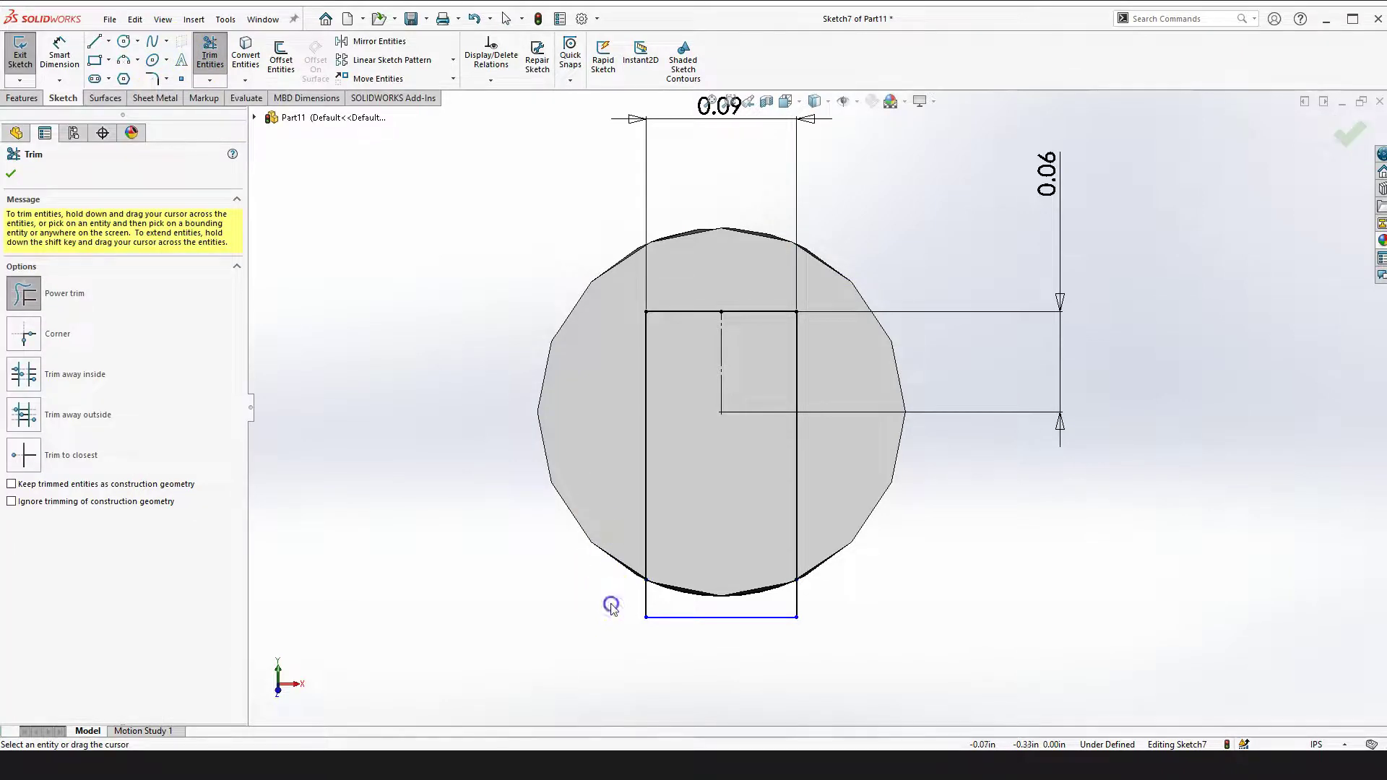
drag(641, 605, 707, 622)
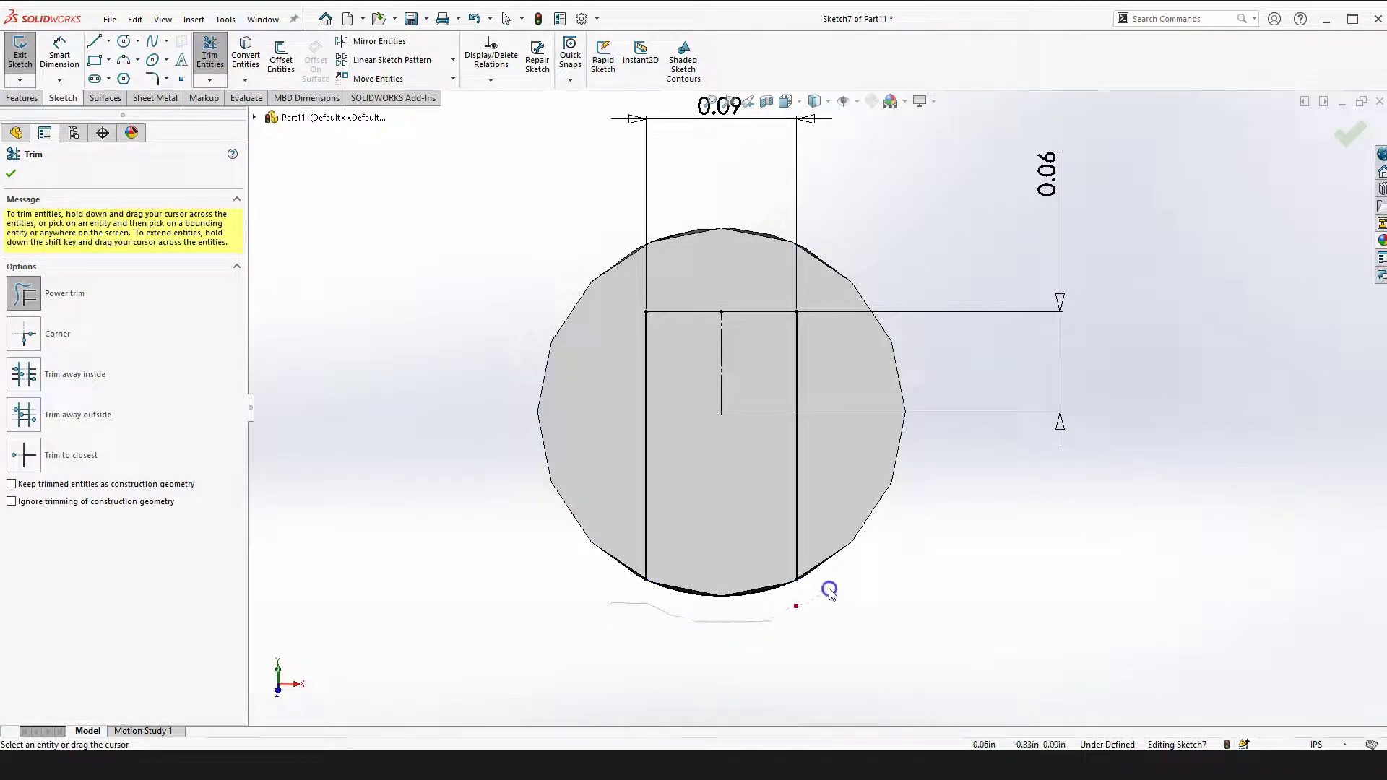
Cut-extrude the trimmed rectangular profile blind to a depth of 0.25 in into the gate's free end
key(f)
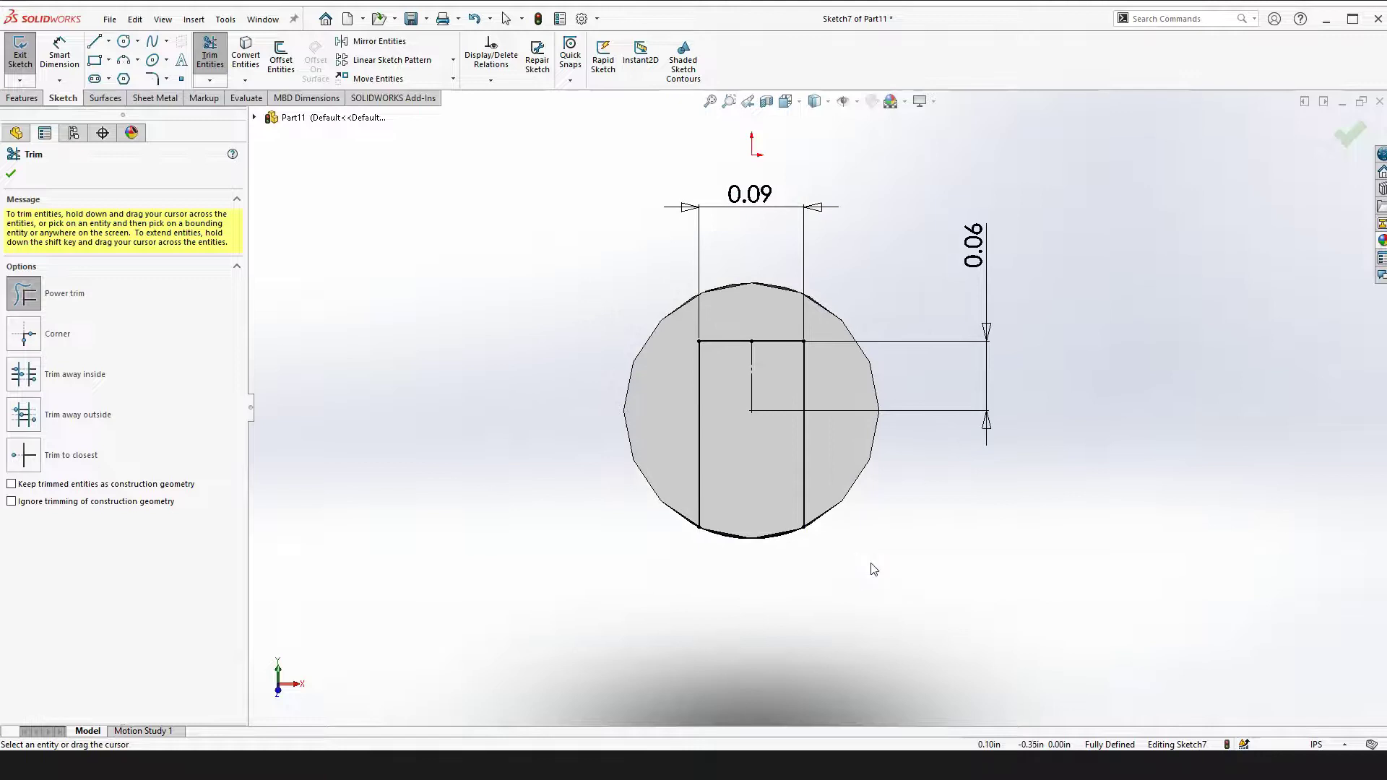
right_drag(870, 561, 871, 578)
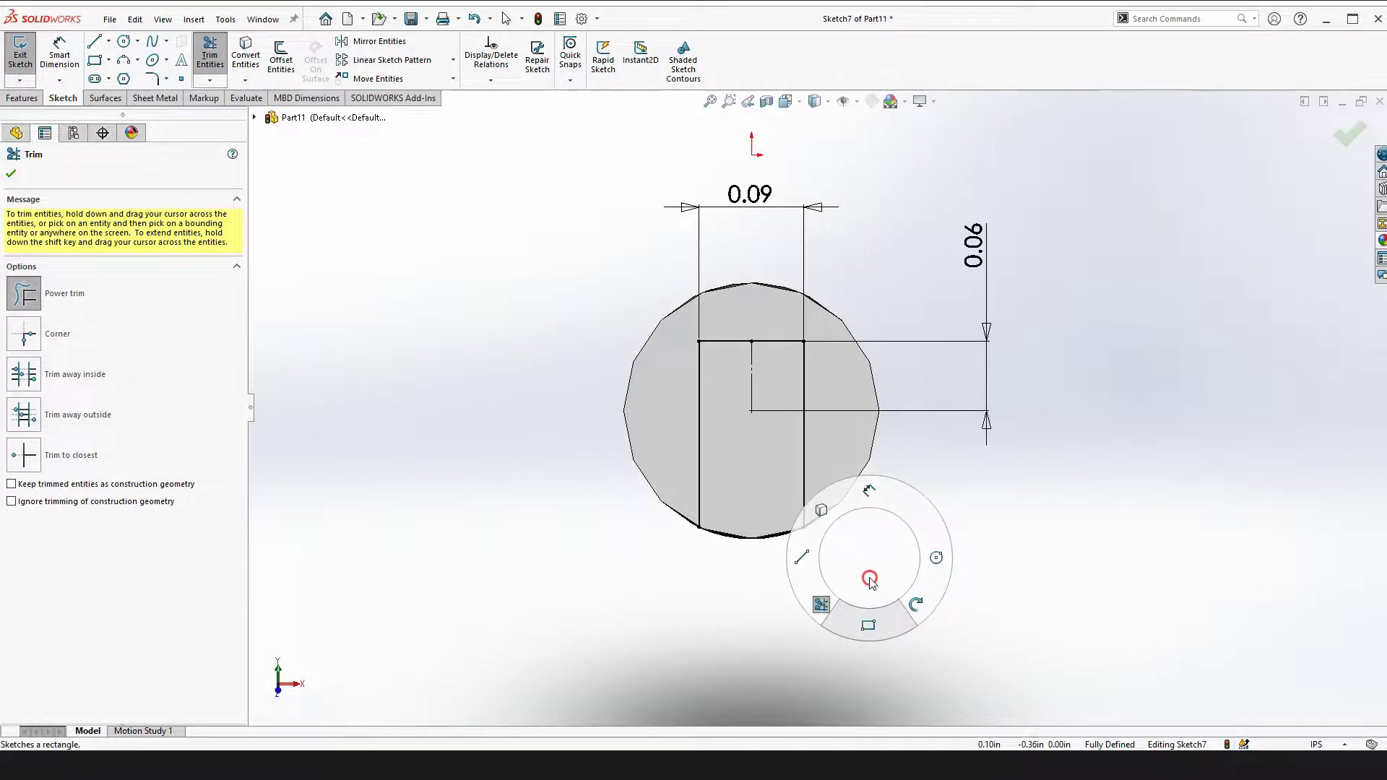
mouse_move(953, 647)
middle_down()
mouse_move(761, 537)
mouse_move(718, 409)
mouse_move(761, 470)
mouse_move(823, 391)
mouse_move(881, 558)
middle_up()
key(s)
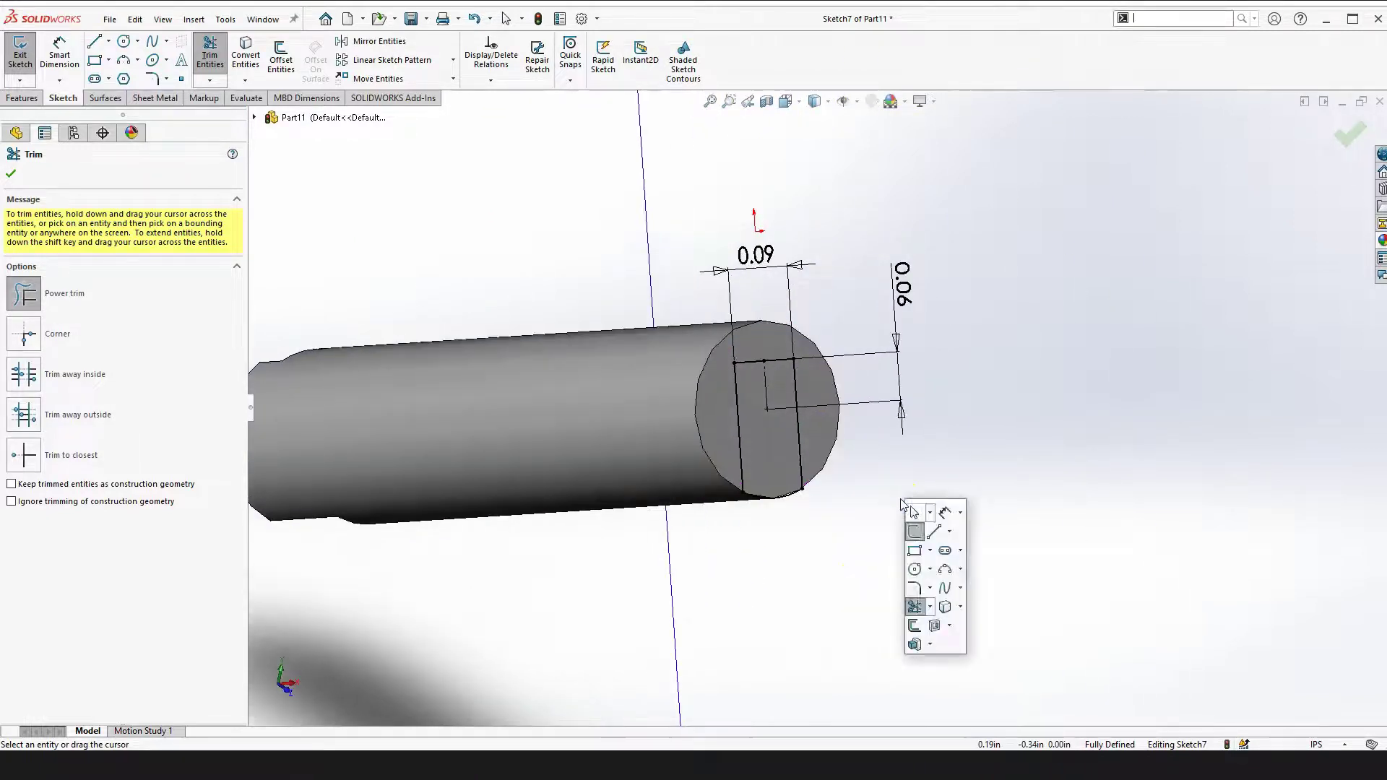
key(s)
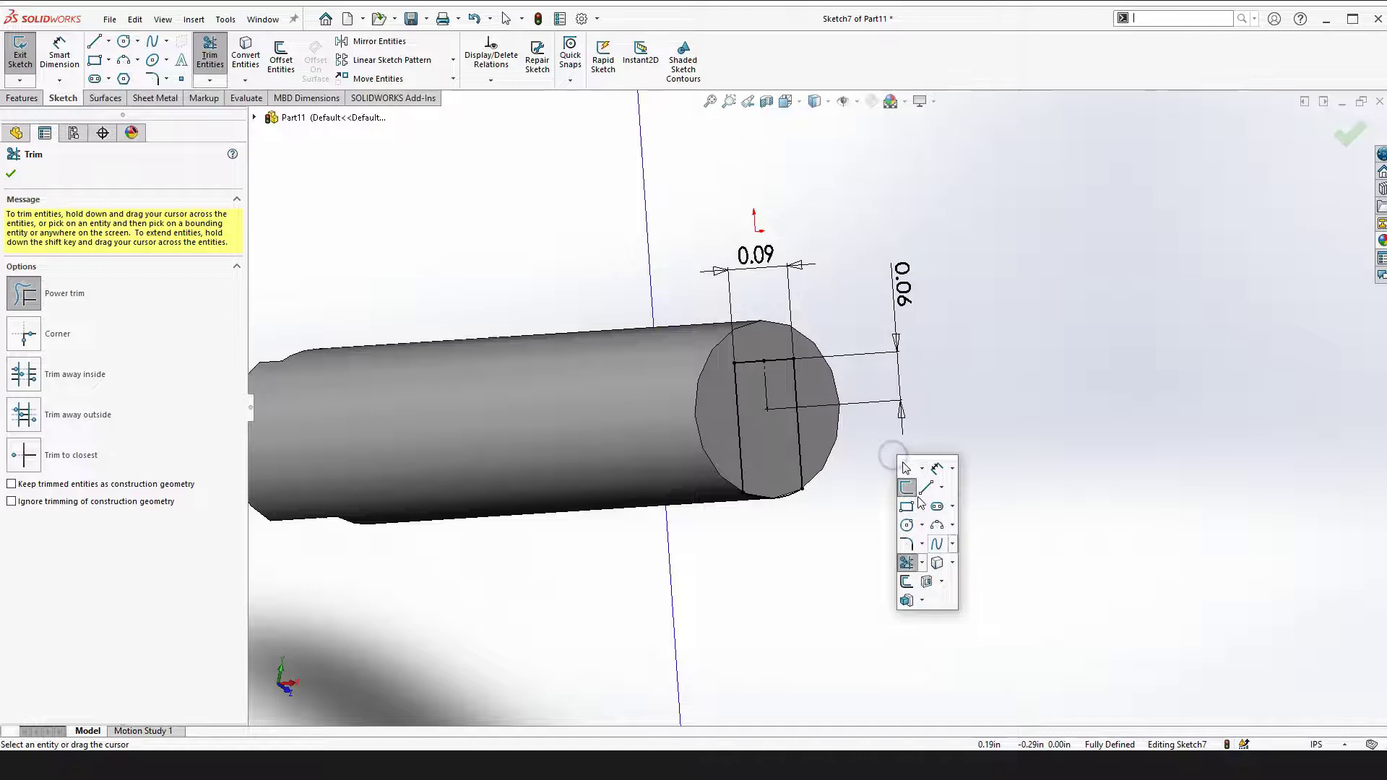
click(927, 581)
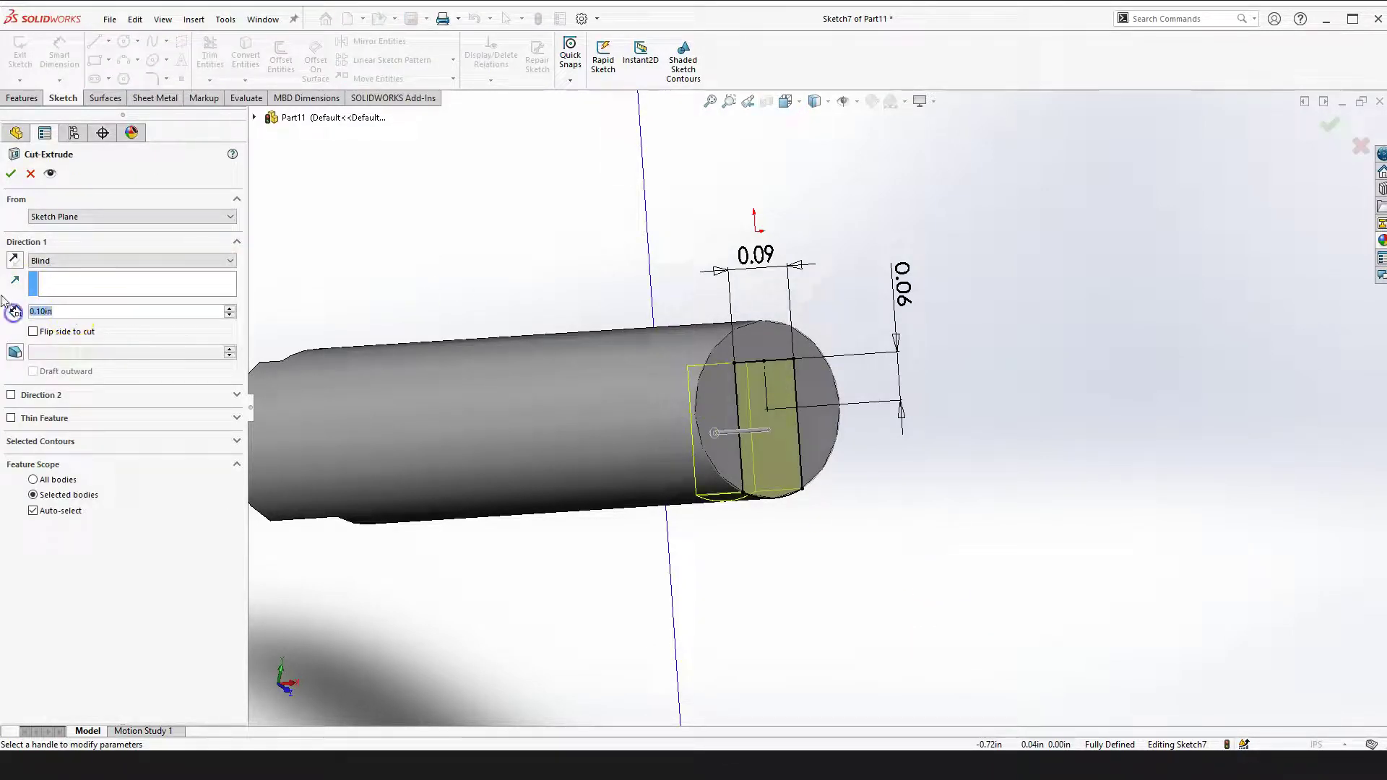
text(0.25)
key(Return)
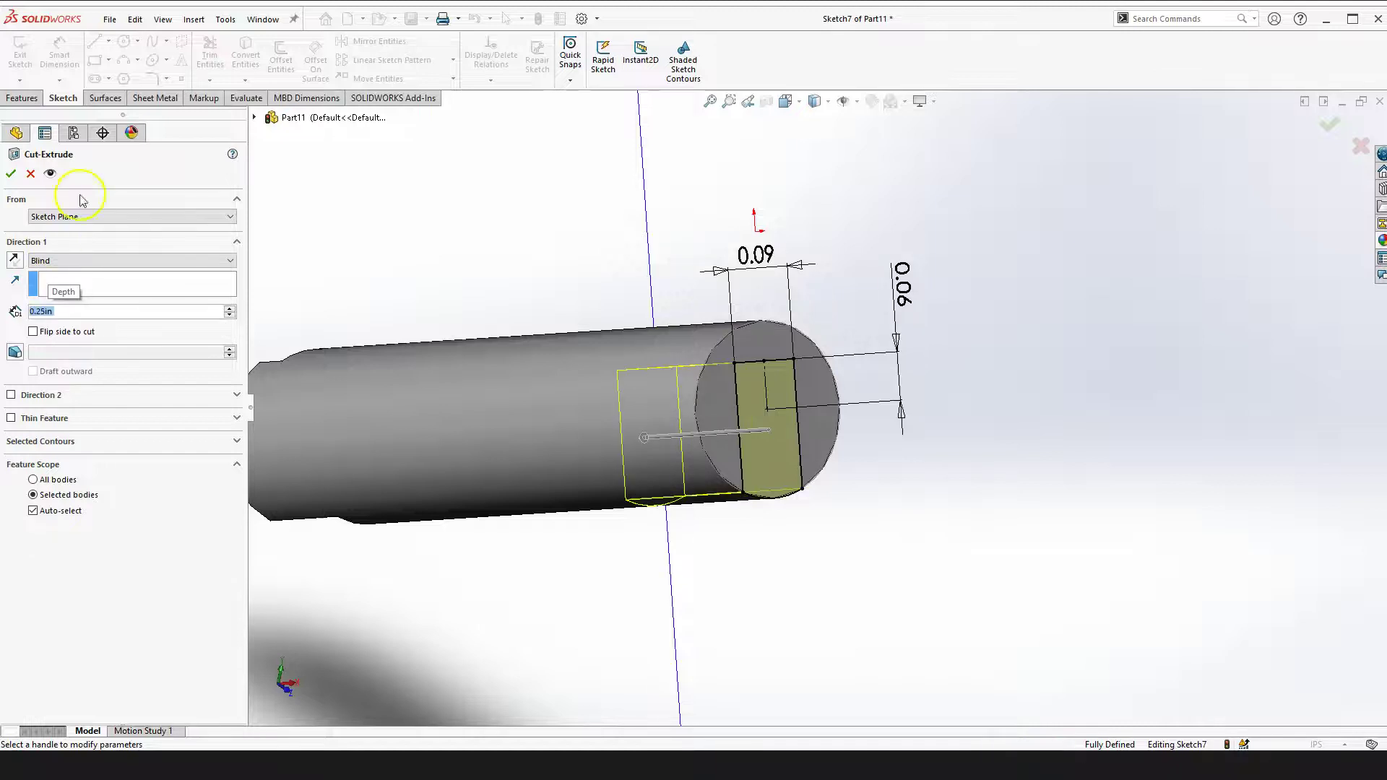
click(11, 173)
right_drag(912, 464, 919, 493)
drag(919, 493, 912, 340)
key(Escape)
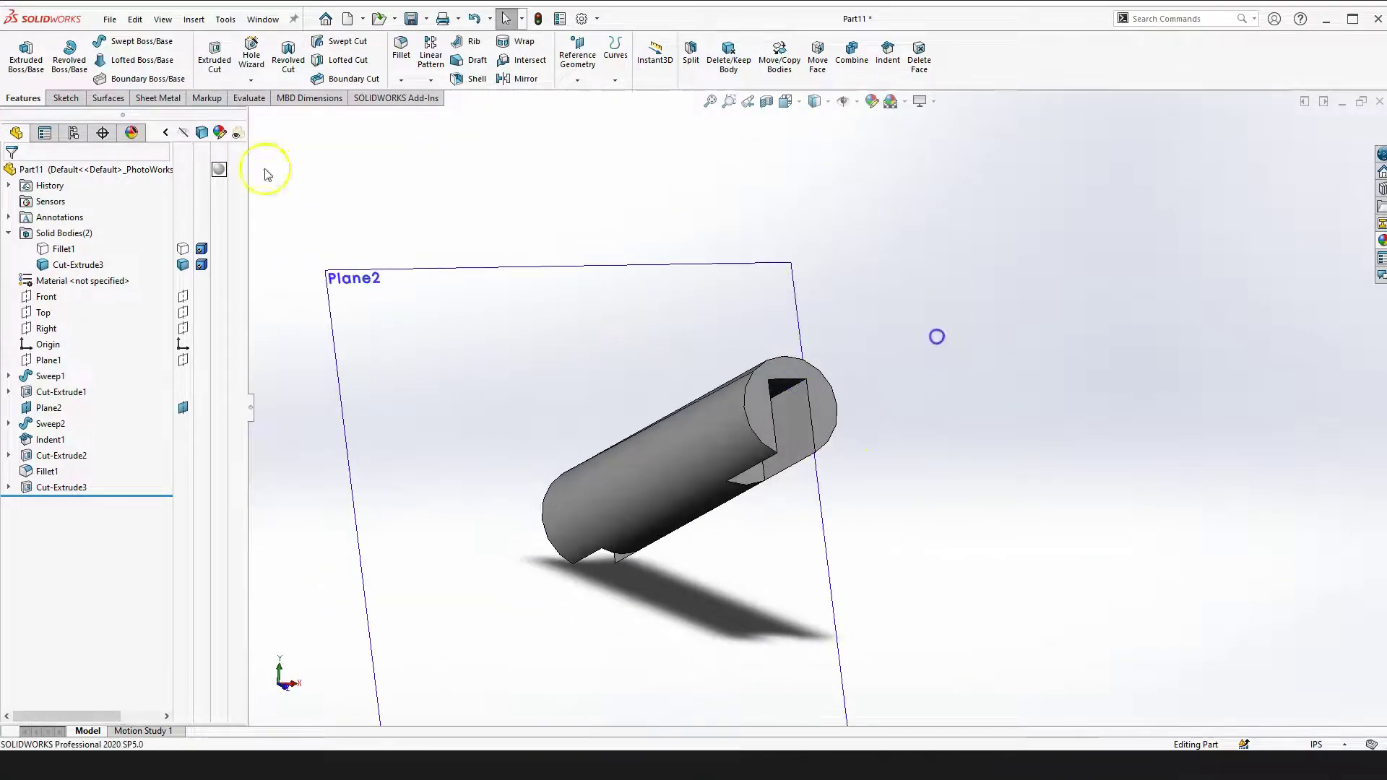
Show the hidden carabiner frame body again together with the gate and turn the model to a side-on view
click(183, 249)
click(1099, 444)
key(f)
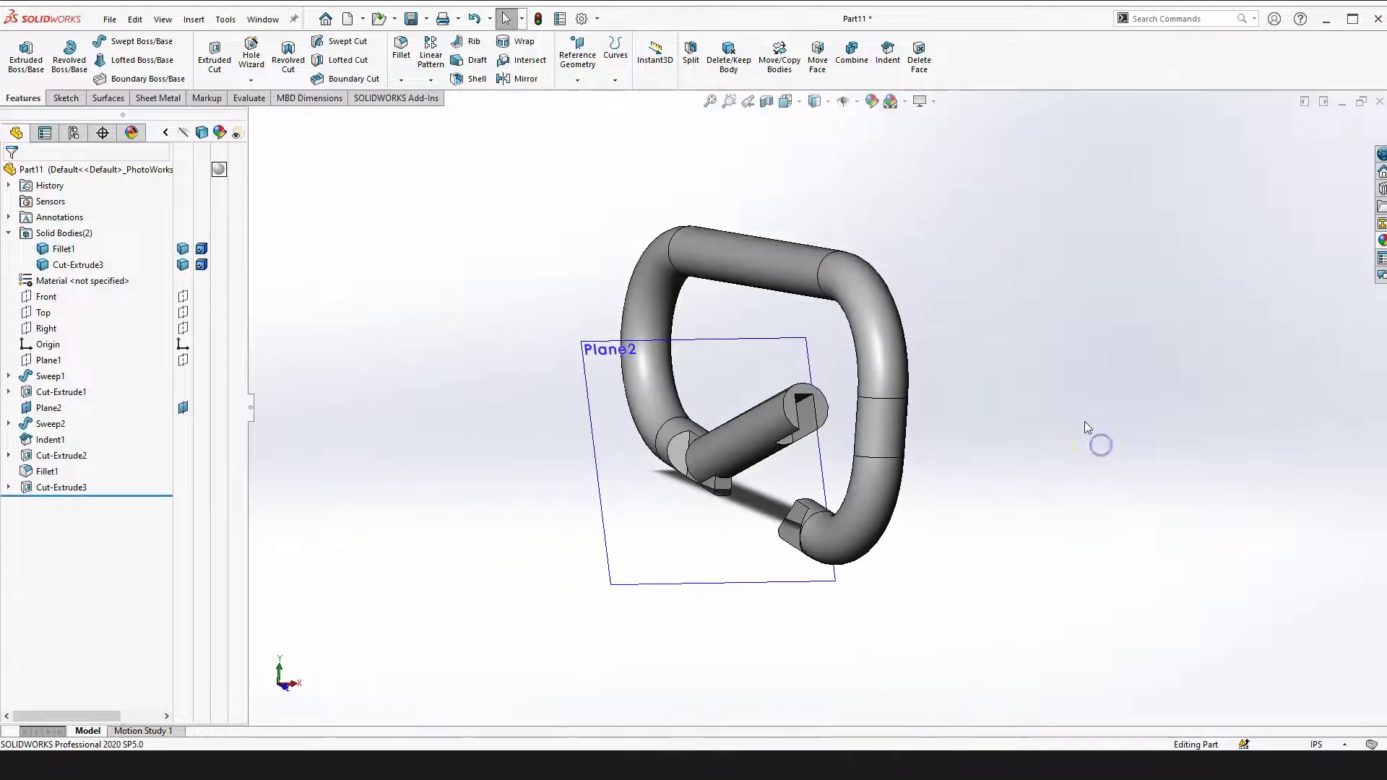
key(space)
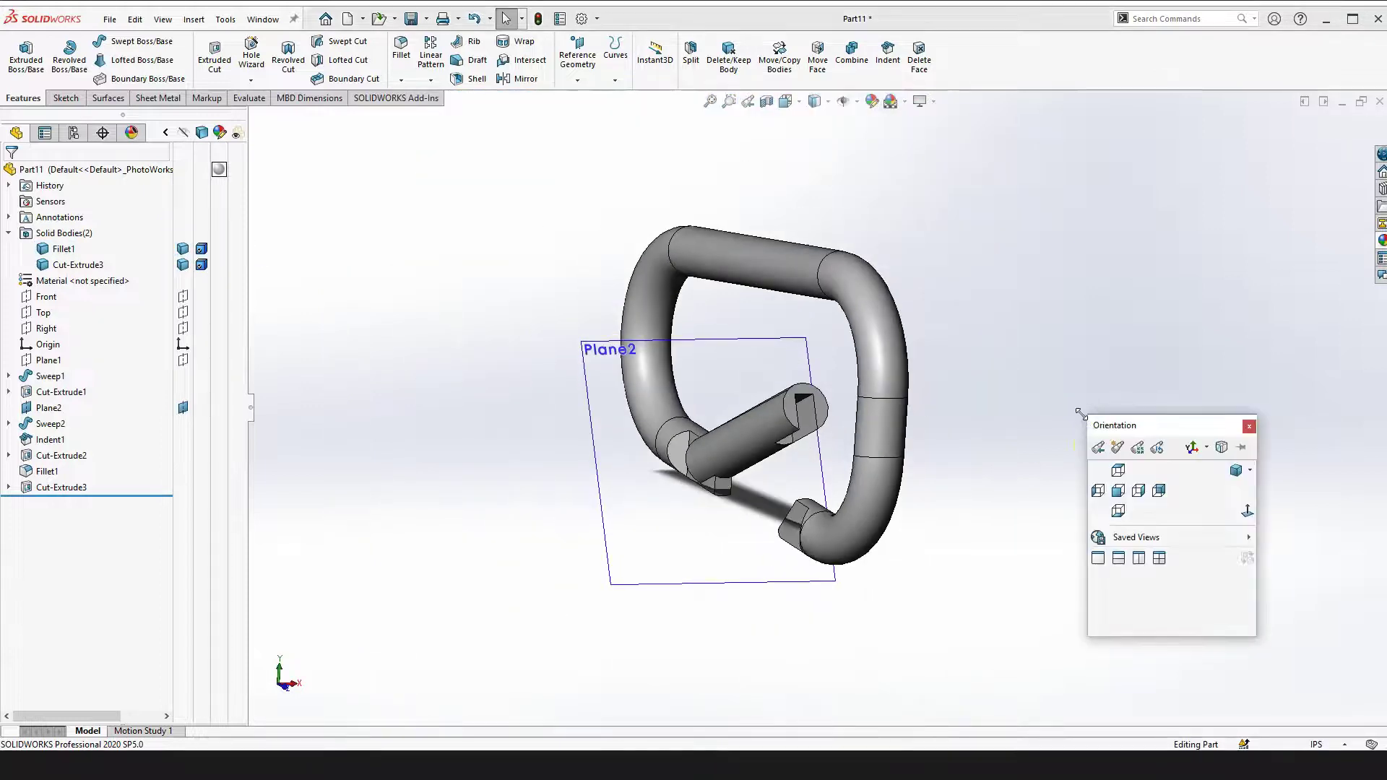
click(1236, 472)
middle_drag(1052, 443, 806, 393)
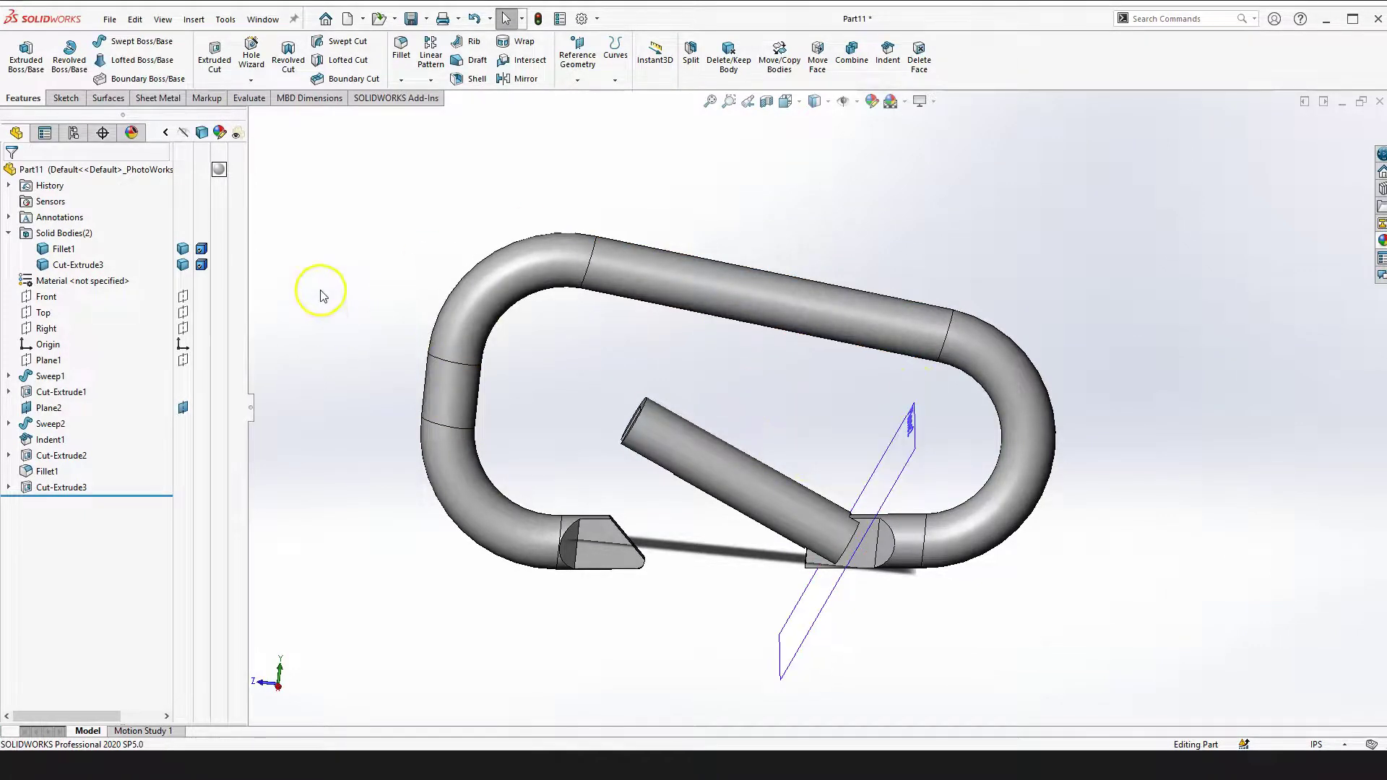
Apply an orange colour appearance (RGB 232, 113, 8) to the carabiner frame body
click(64, 249)
click(218, 249)
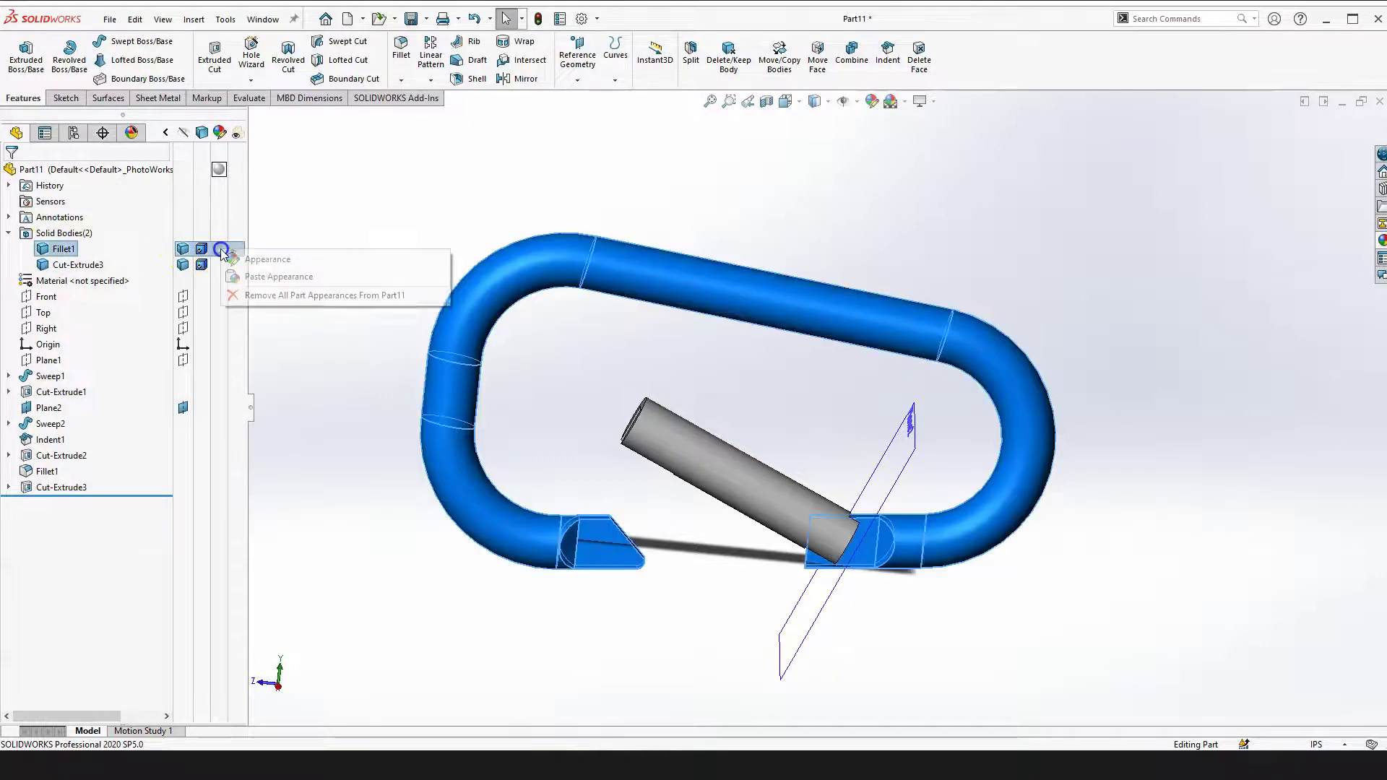
click(267, 259)
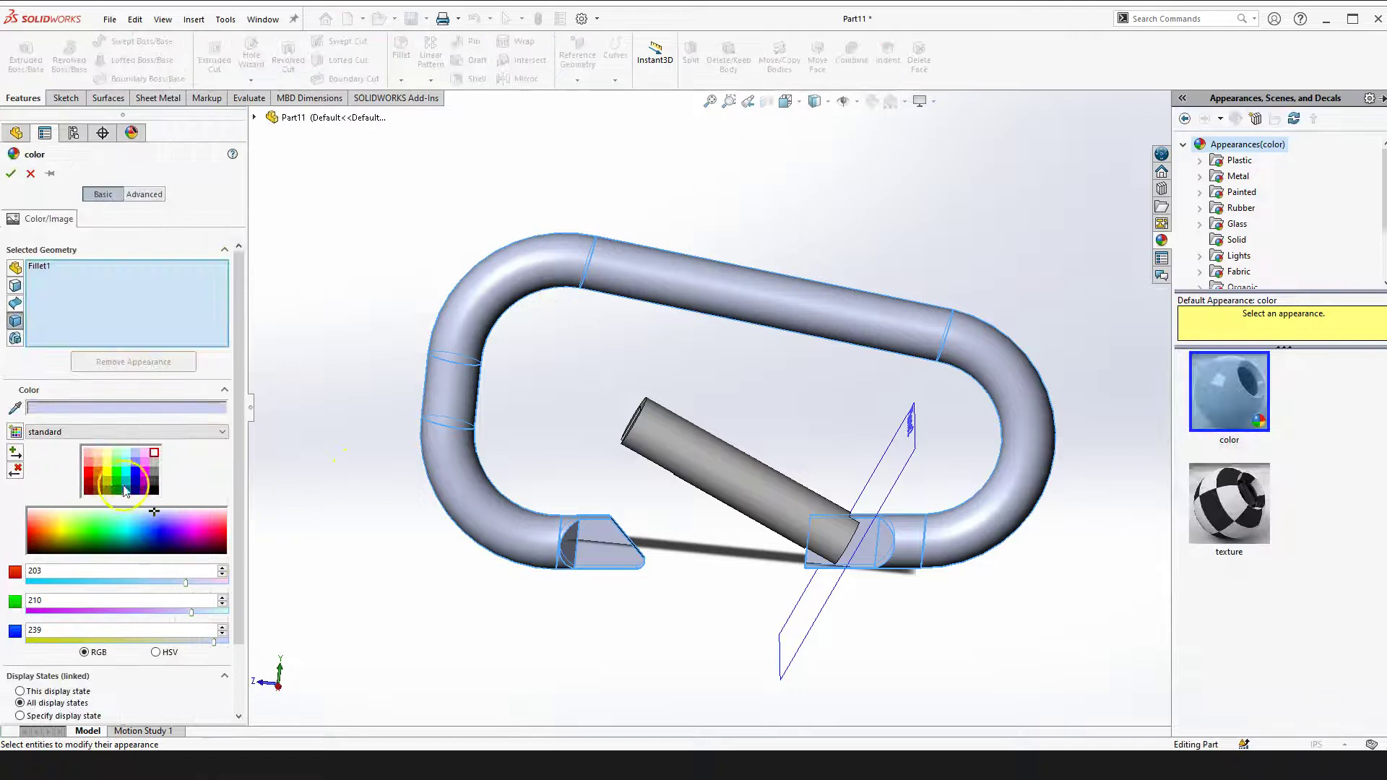
click(99, 479)
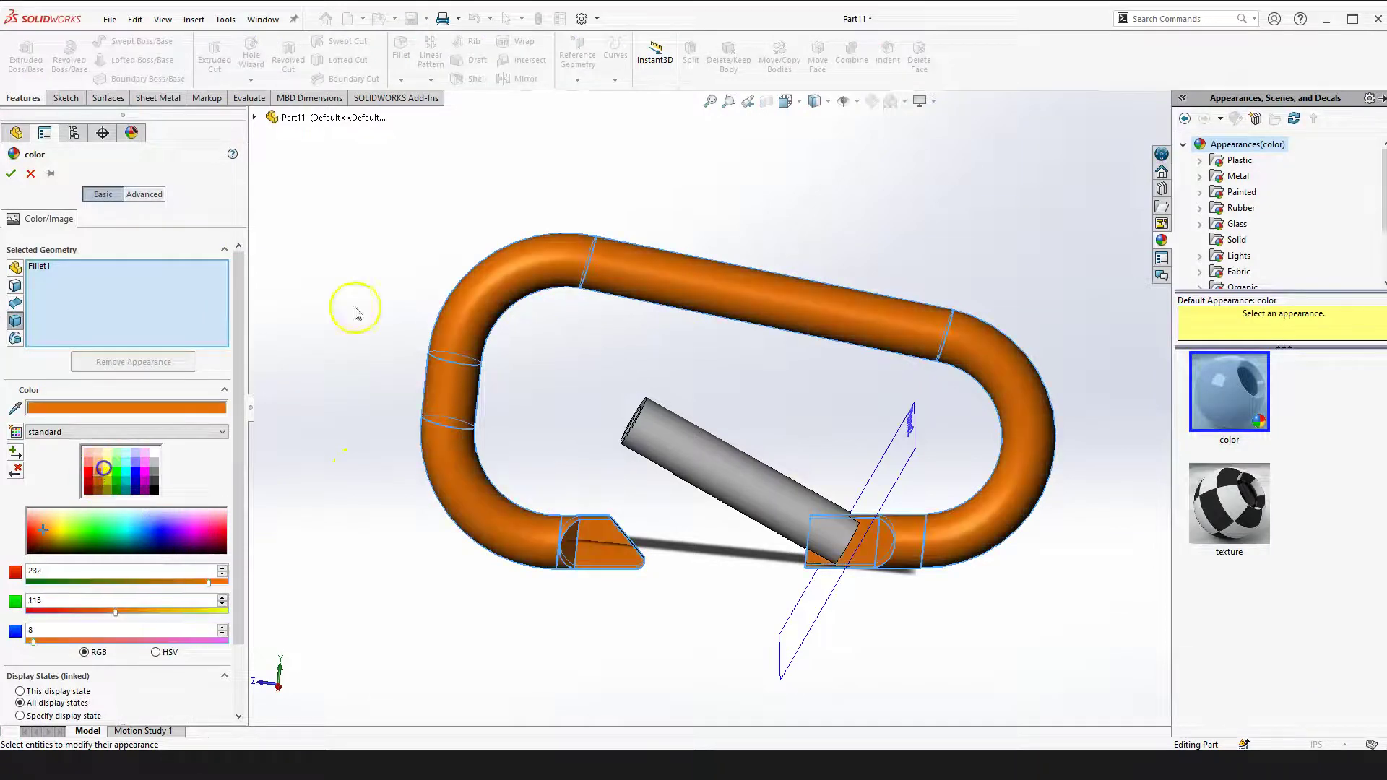
click(11, 174)
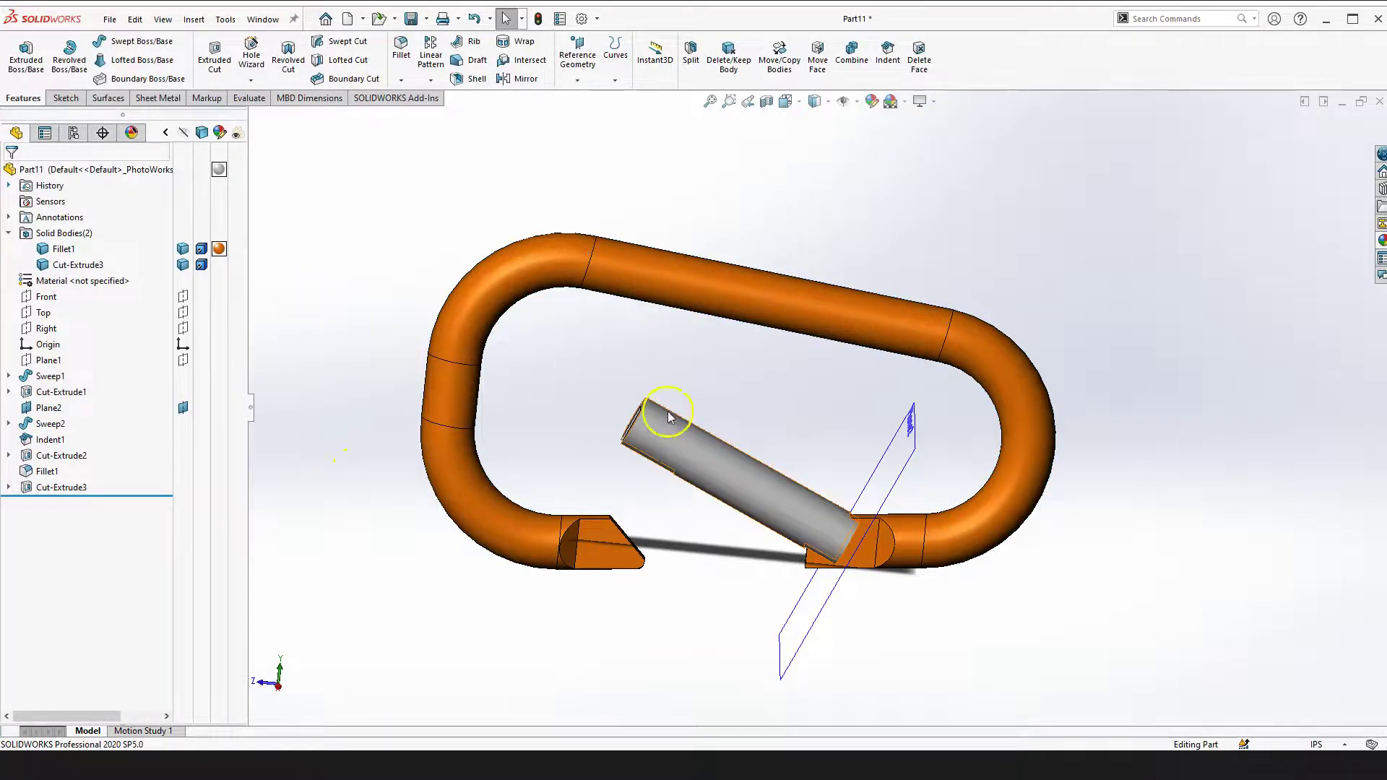
Apply a white colour appearance from the standard swatches to the gate body
click(217, 273)
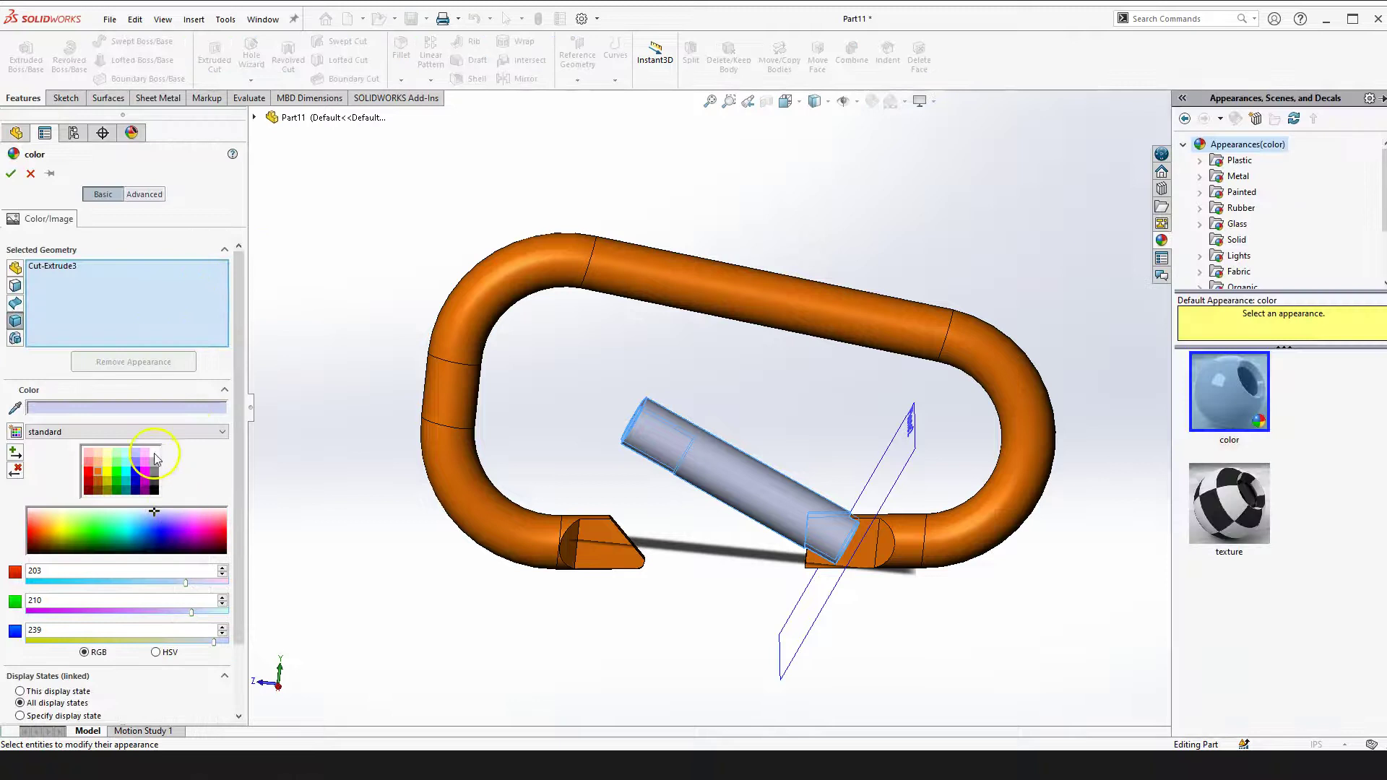
click(155, 454)
click(11, 176)
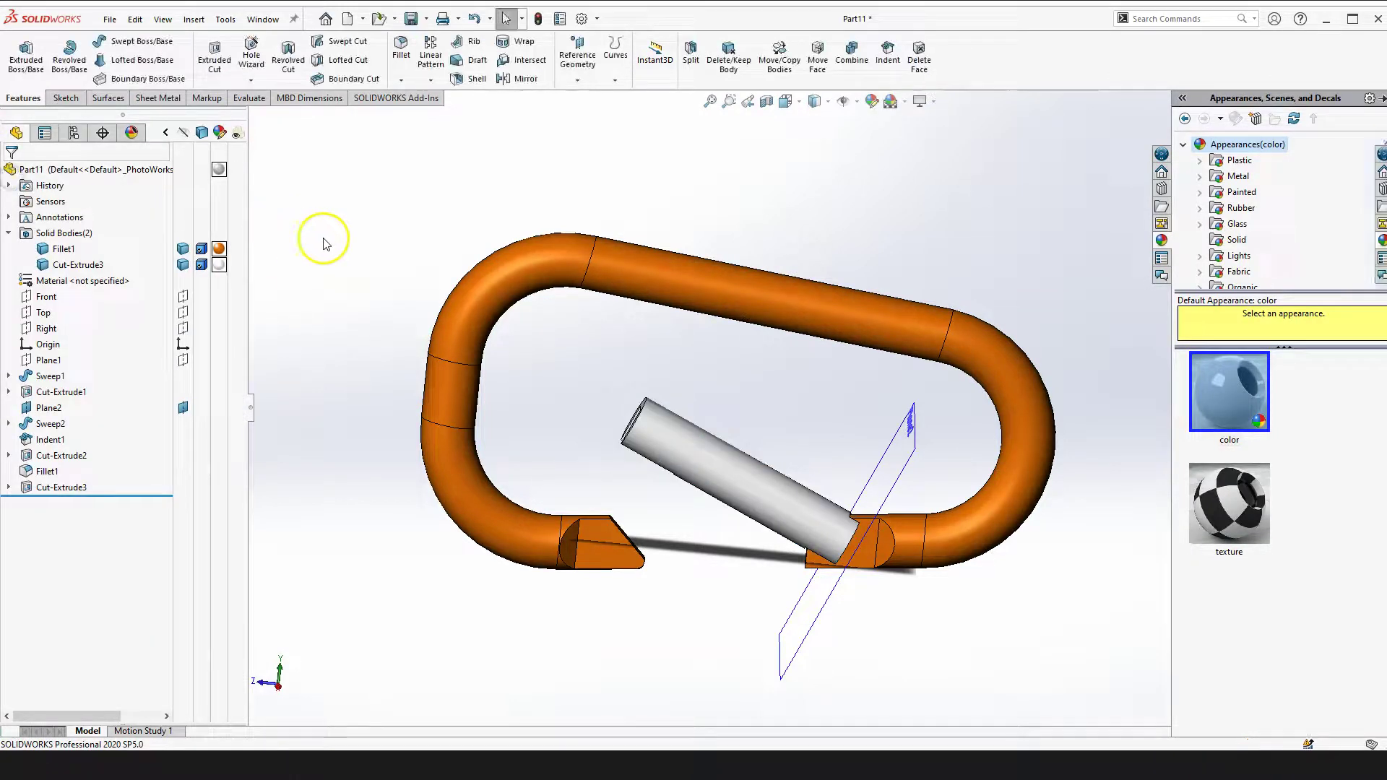
click(325, 239)
Hide all reference item types so that Plane2 is not displayed with the model
scroll(886, 421, up, 3)
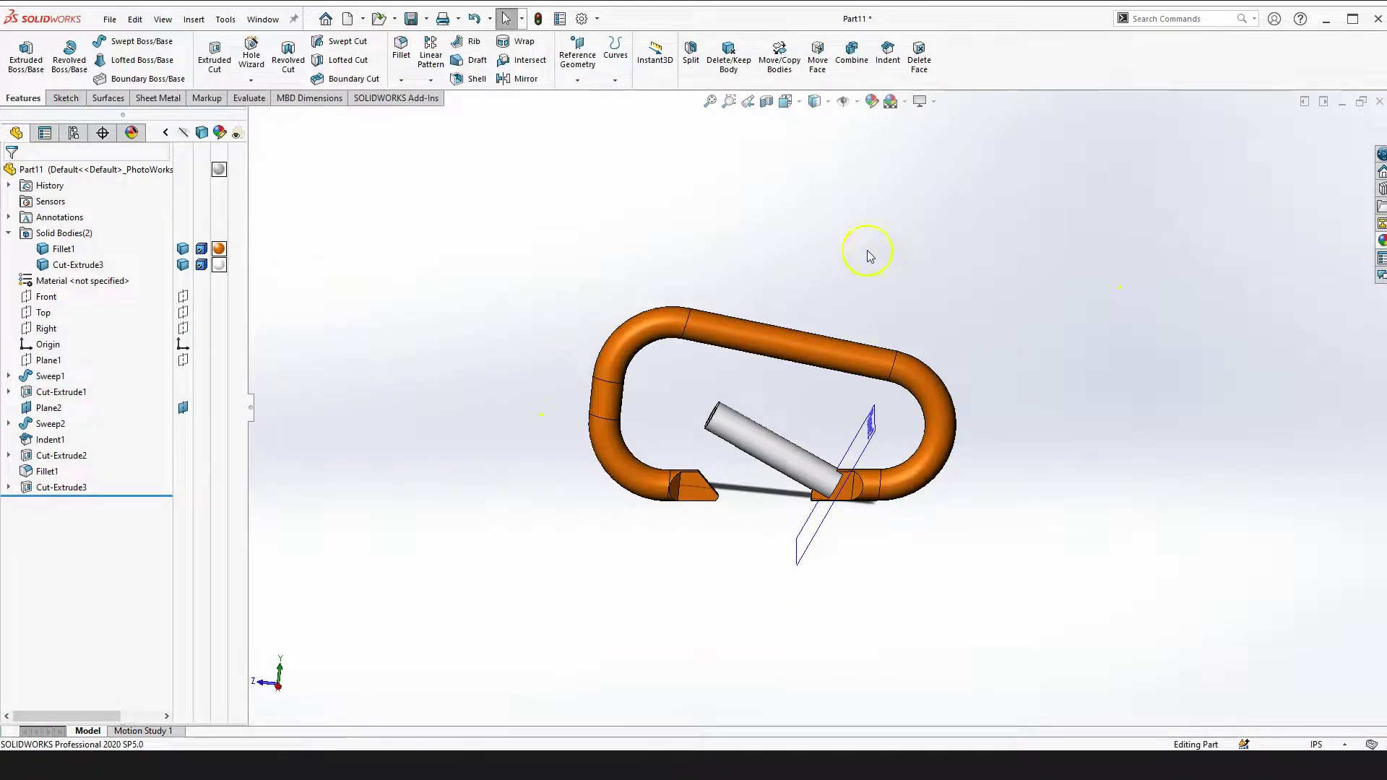
click(842, 101)
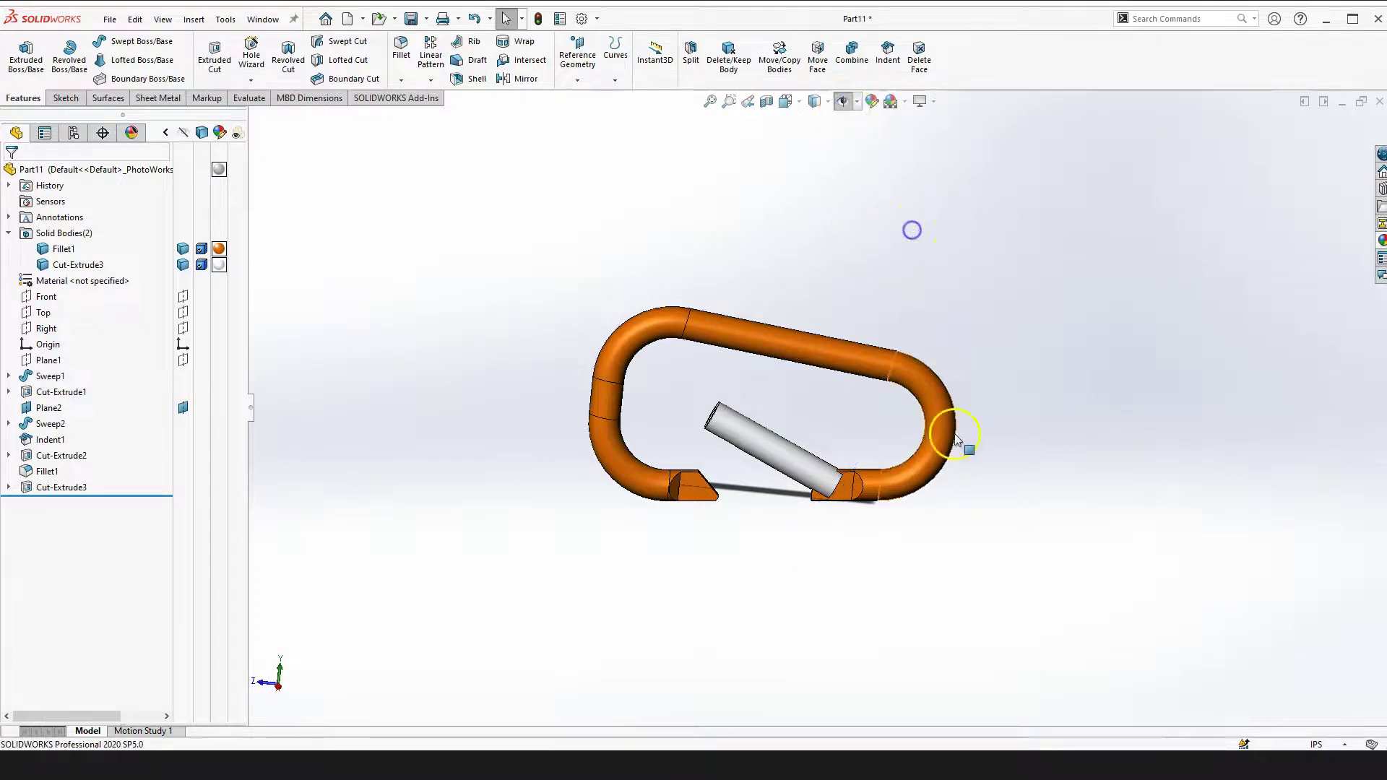
Examine the gate's joint with the frame and its slotted free end from several angles, finishing in the trimetric view
scroll(955, 435, down, 2)
right_drag(1097, 368, 1095, 539)
middle_drag(927, 527, 762, 589)
scroll(744, 533, down, 3)
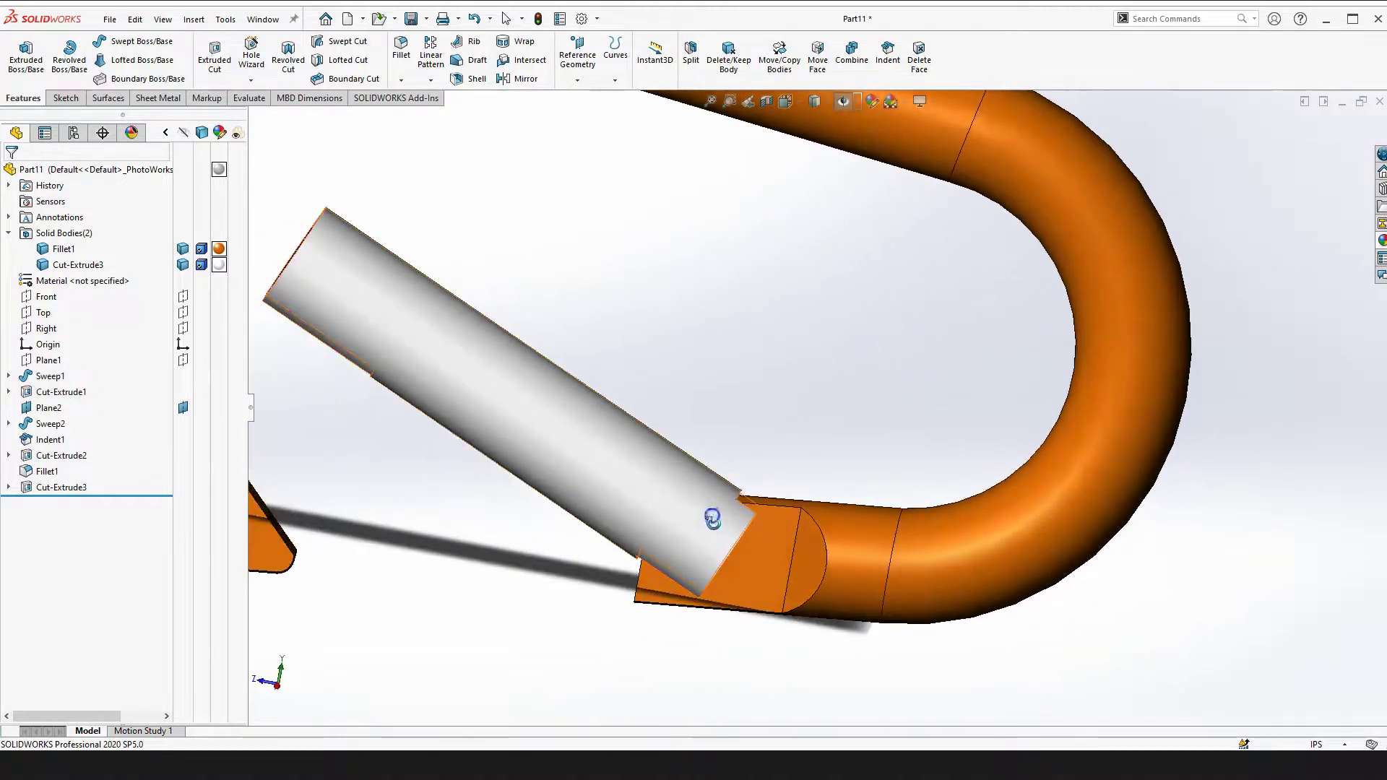
scroll(729, 531, down, 3)
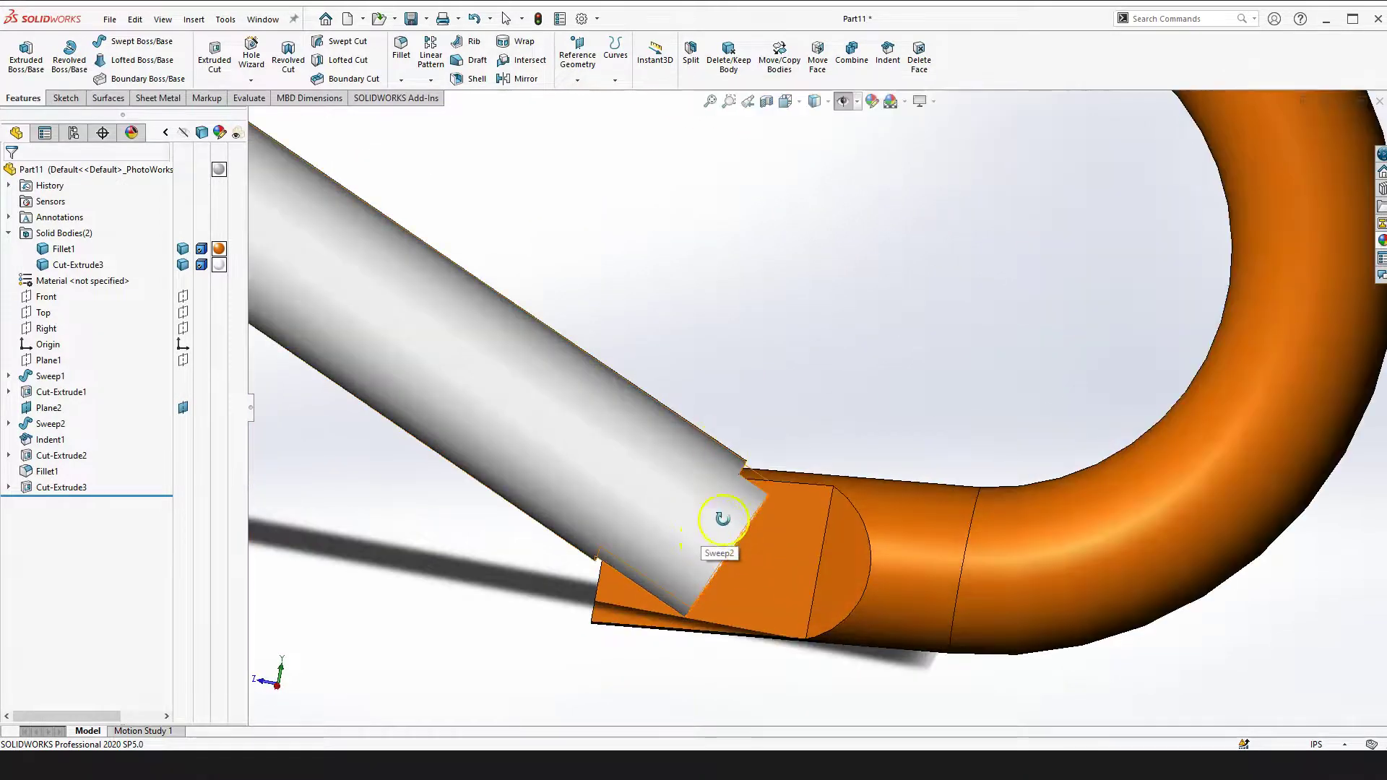
scroll(722, 519, up, 5)
middle_drag(709, 344, 724, 316)
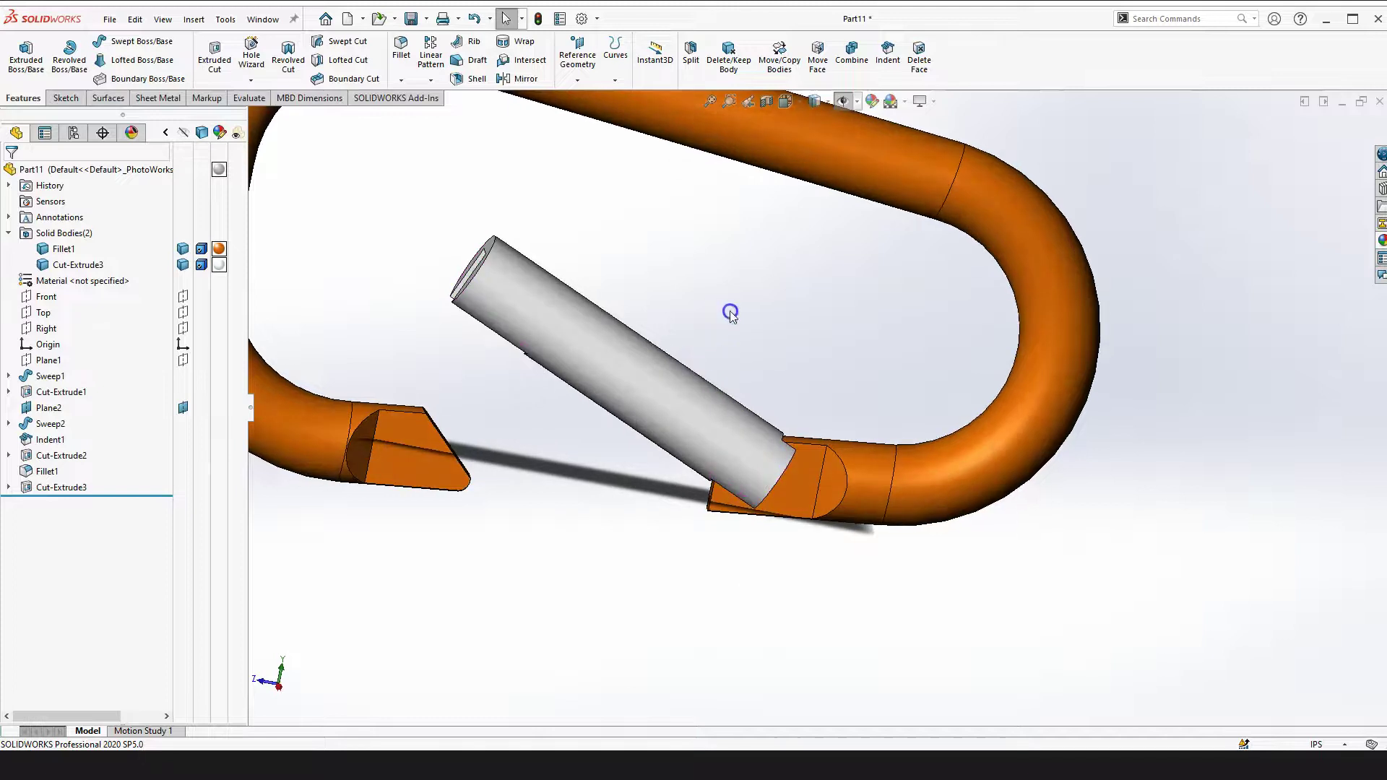
scroll(723, 274, down, 1)
scroll(766, 271, up, 2)
scroll(776, 278, down, 2)
scroll(756, 386, up, 3)
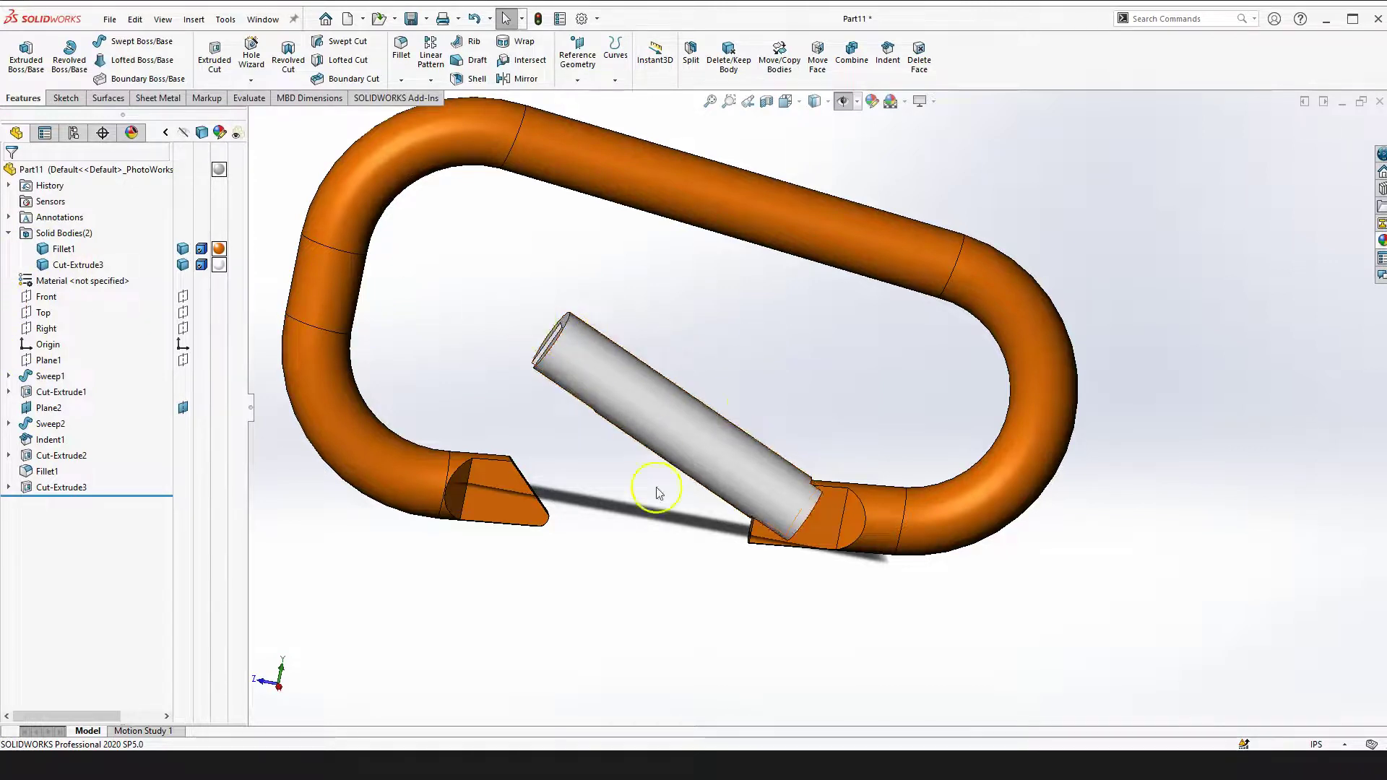
scroll(889, 396, up, 2)
scroll(896, 402, down, 2)
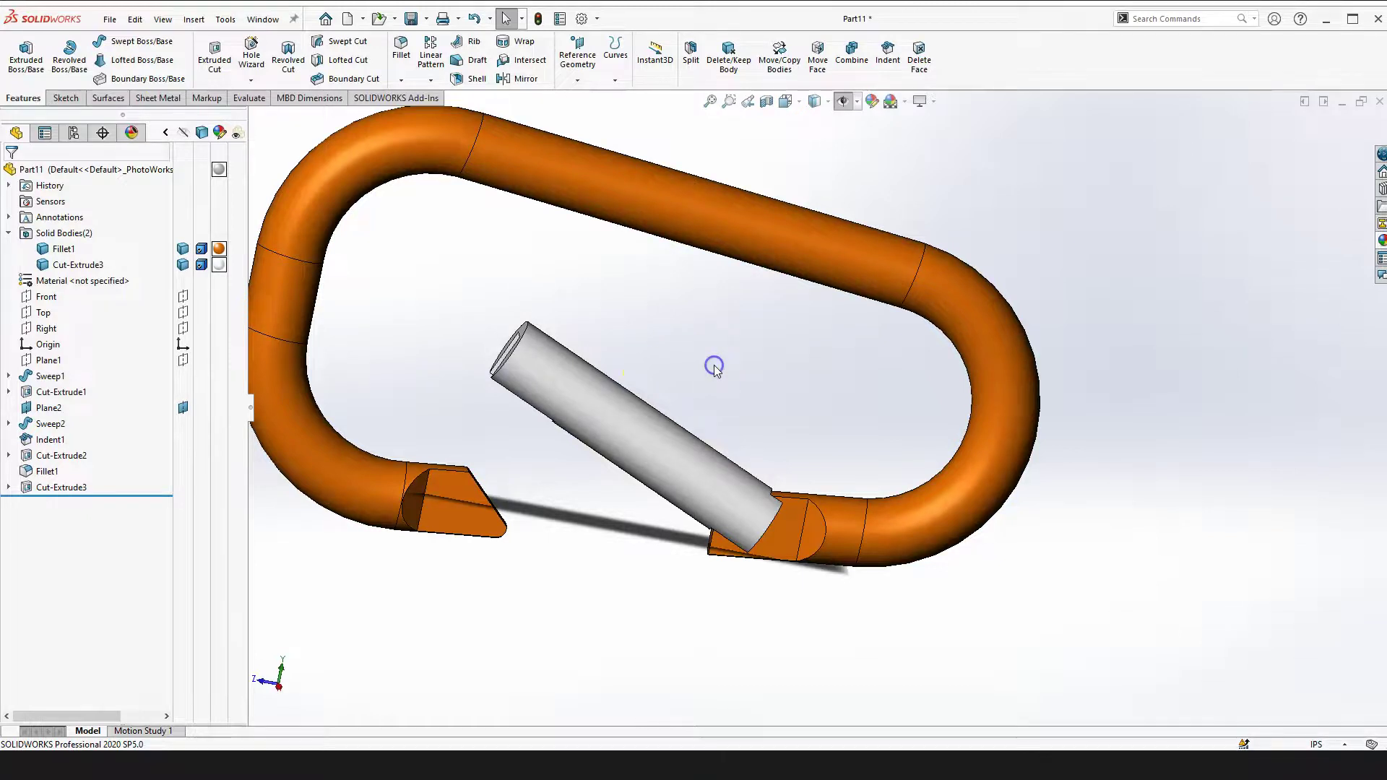
scroll(715, 370, up, 1)
key(space)
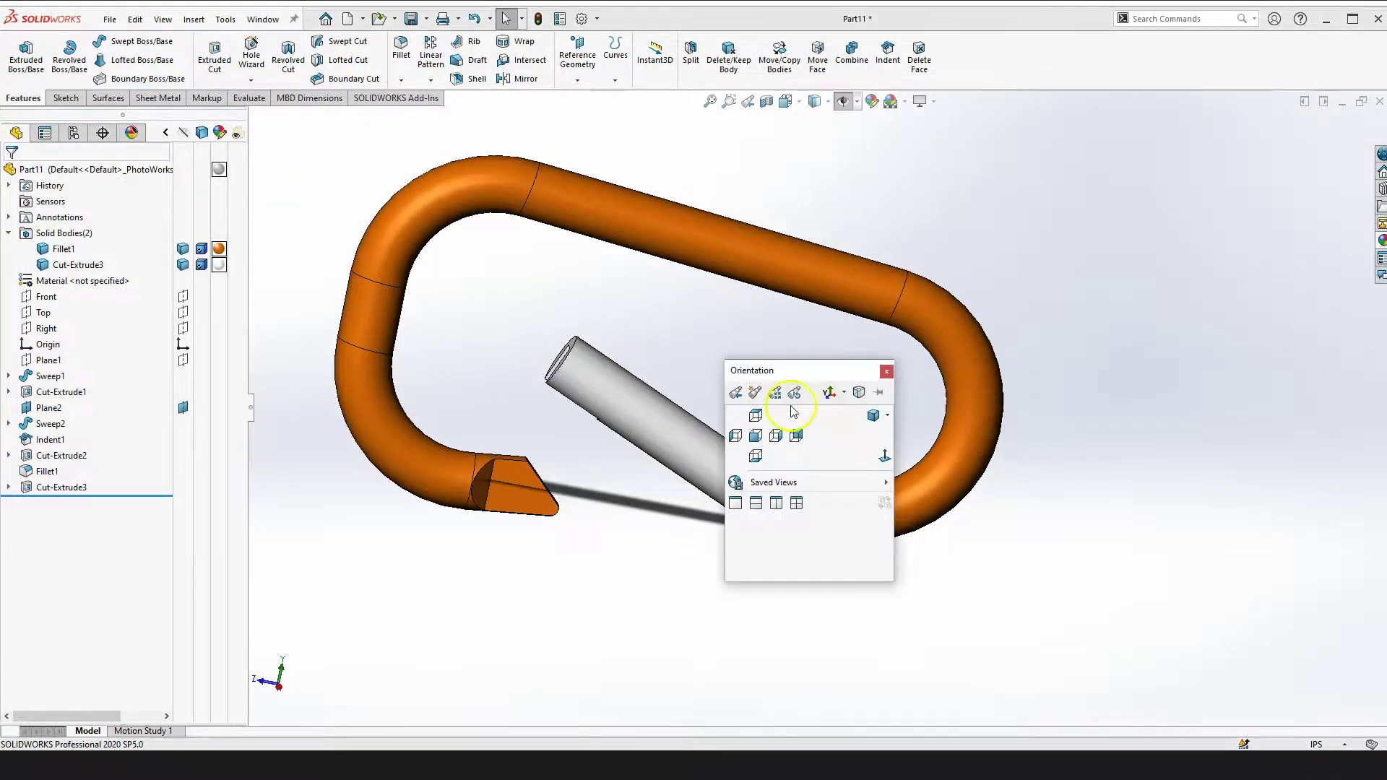
click(877, 413)
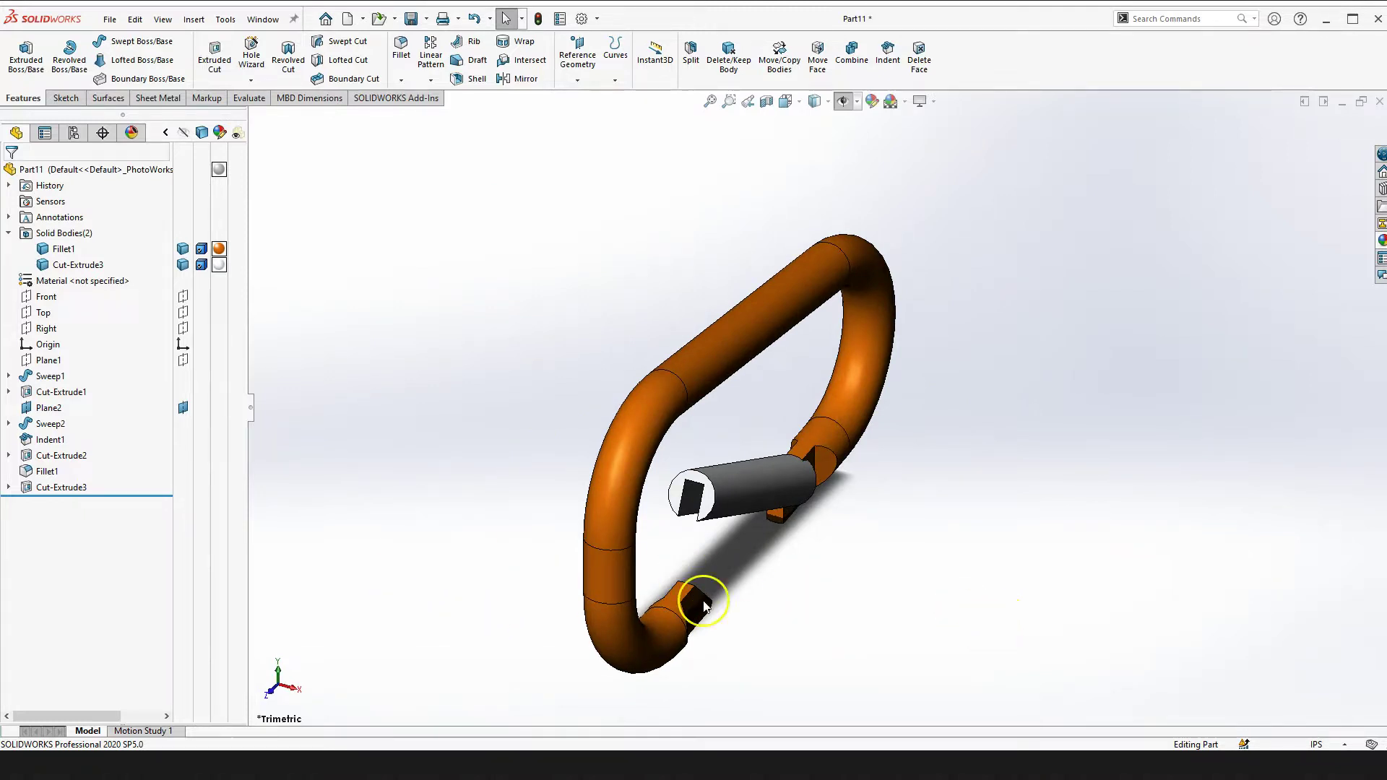
scroll(978, 596, down, 1)
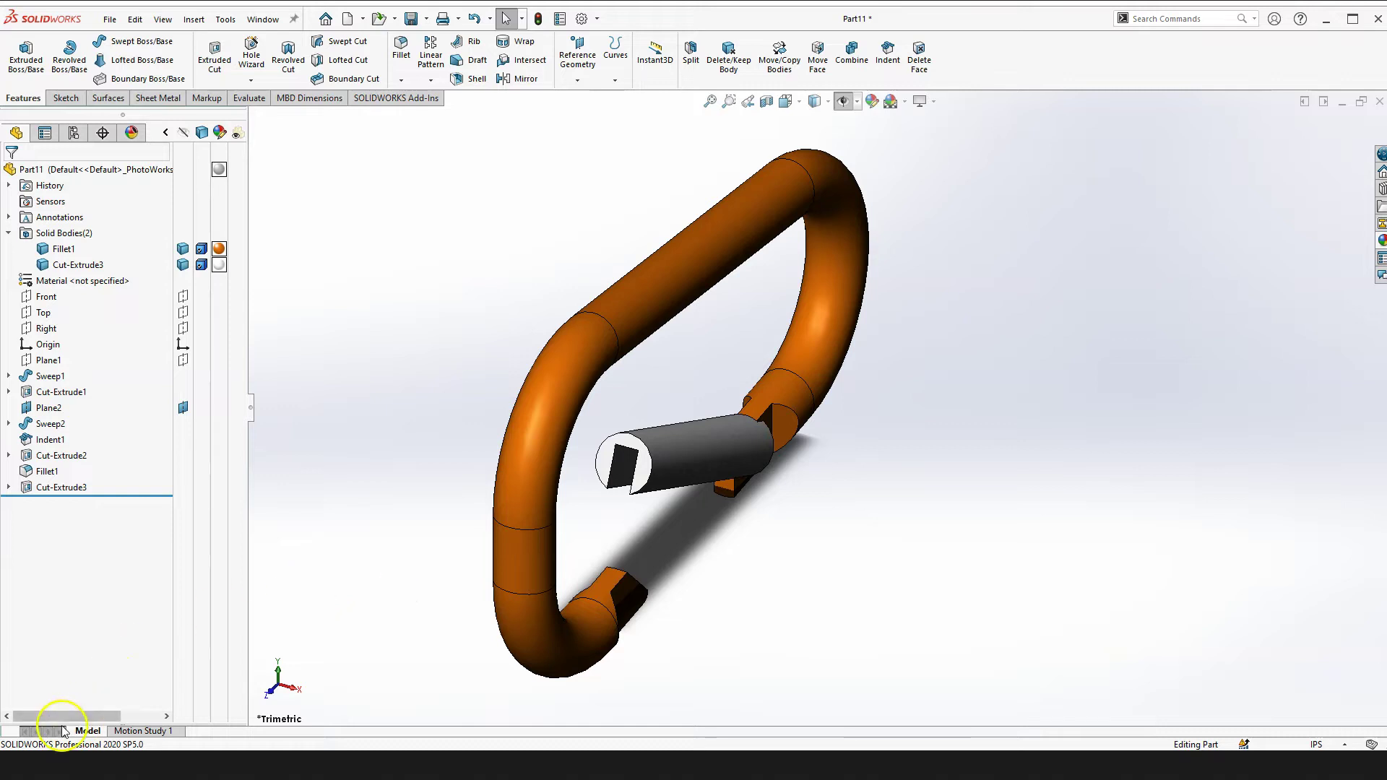